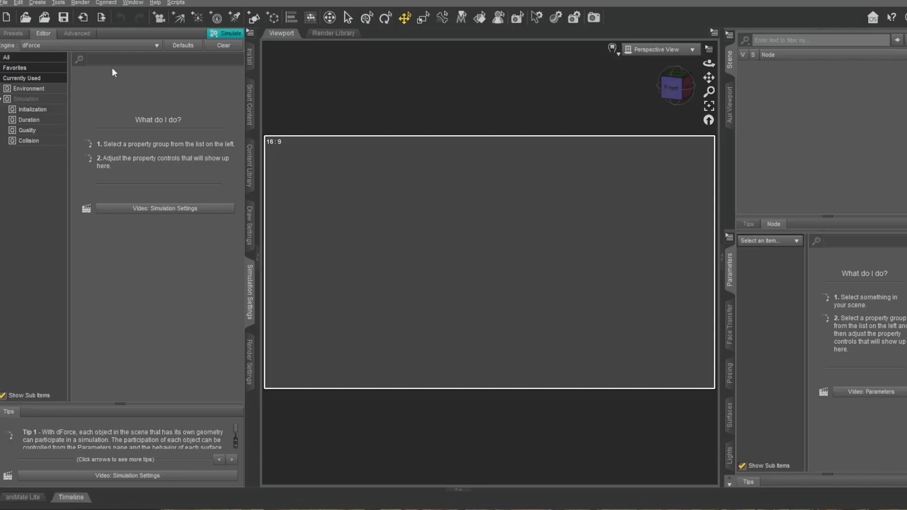
Load the Wolfgang 8.1 Scars figure into the scene from the installed Figures products.
{"action": "left_click", "coordinate": [250, 95]}
{"action": "left_click", "coordinate": [7, 47]}
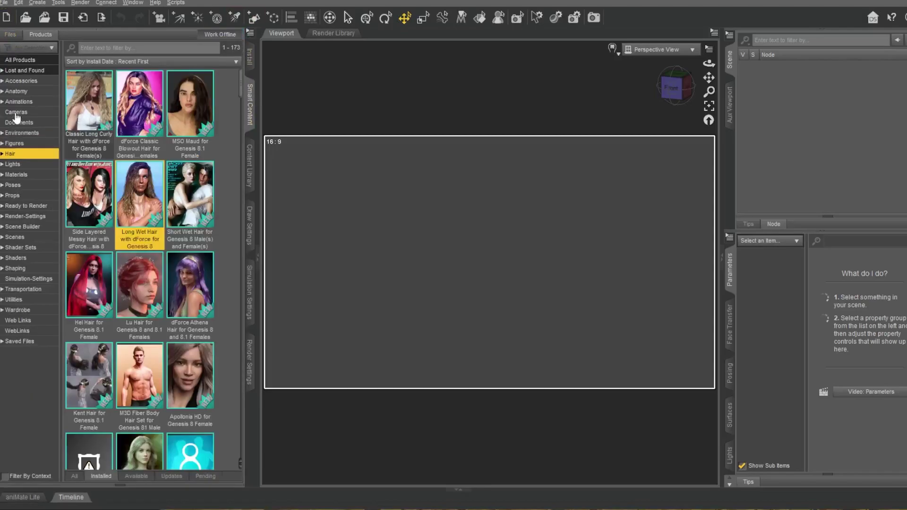
{"action": "left_click", "coordinate": [17, 143]}
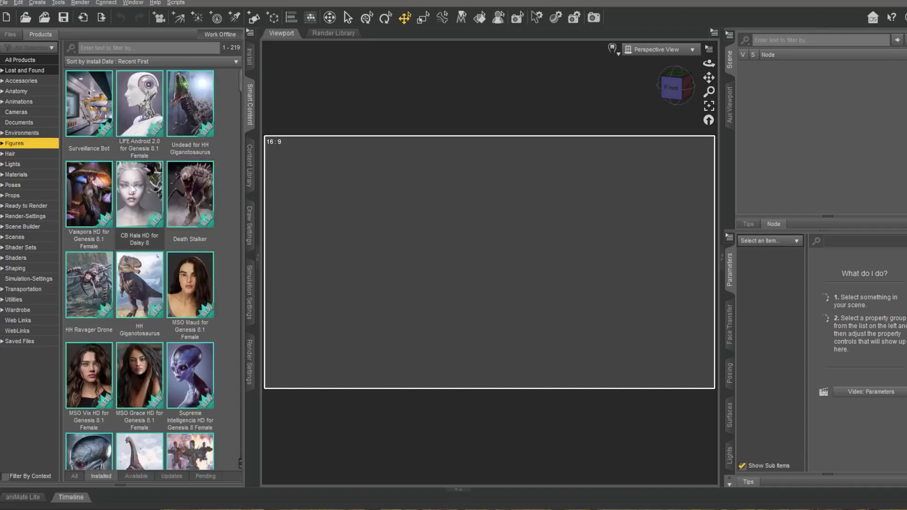
{"action": "mouse_move", "coordinate": [132, 189]}
{"action": "scroll", "coordinate": [139, 211], "scroll_direction": "down", "scroll_amount": 3}
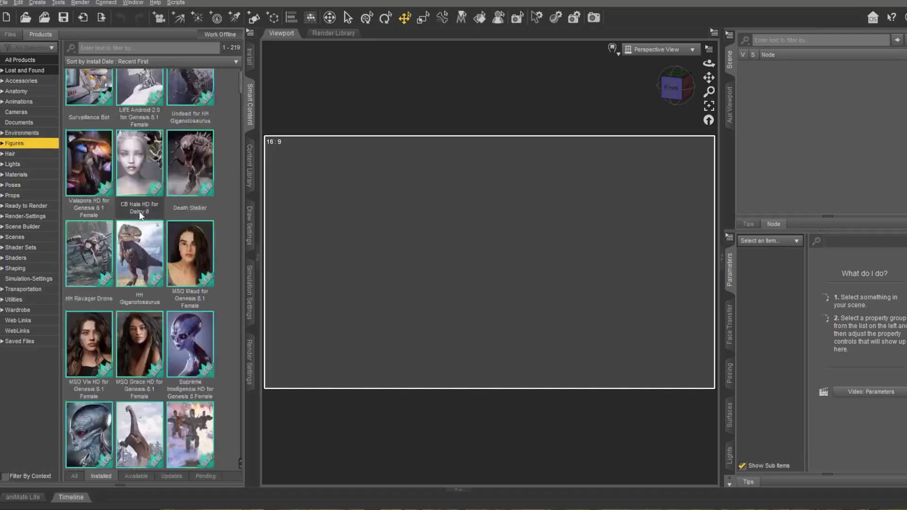
{"action": "scroll", "coordinate": [139, 211], "scroll_direction": "down", "scroll_amount": 3}
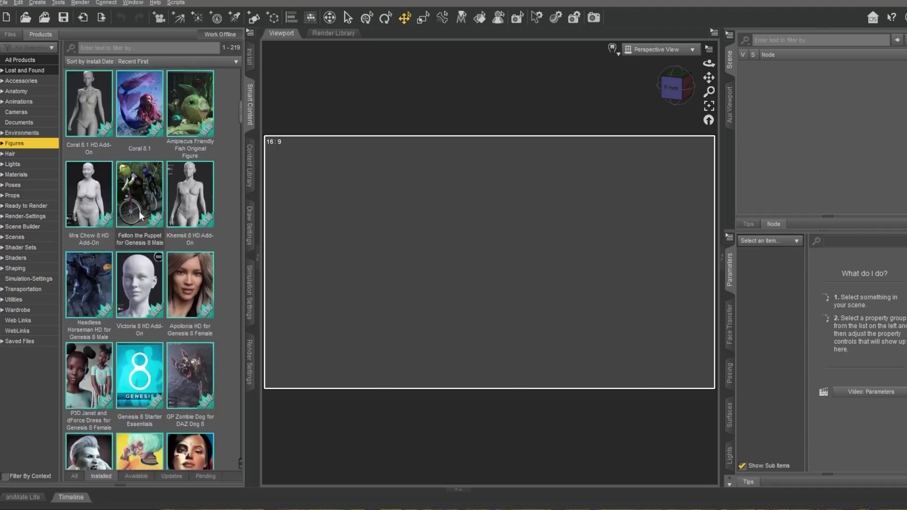
{"action": "scroll", "coordinate": [139, 212], "scroll_direction": "down", "scroll_amount": 3}
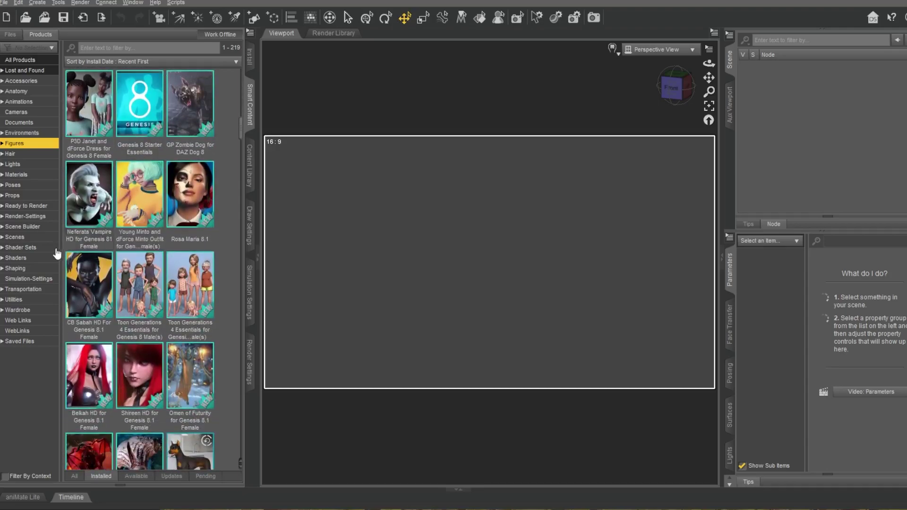
{"action": "scroll", "coordinate": [115, 270], "scroll_direction": "down", "scroll_amount": 3}
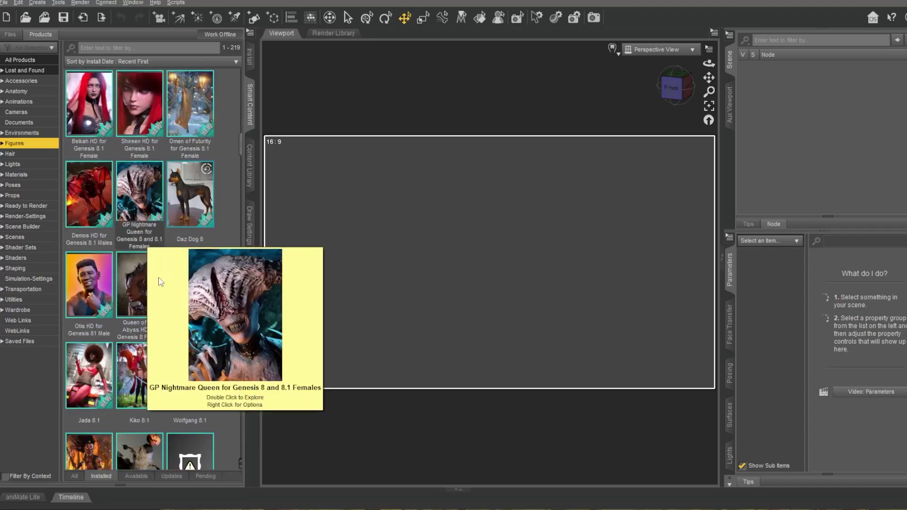
{"action": "scroll", "coordinate": [176, 253], "scroll_direction": "down", "scroll_amount": 3}
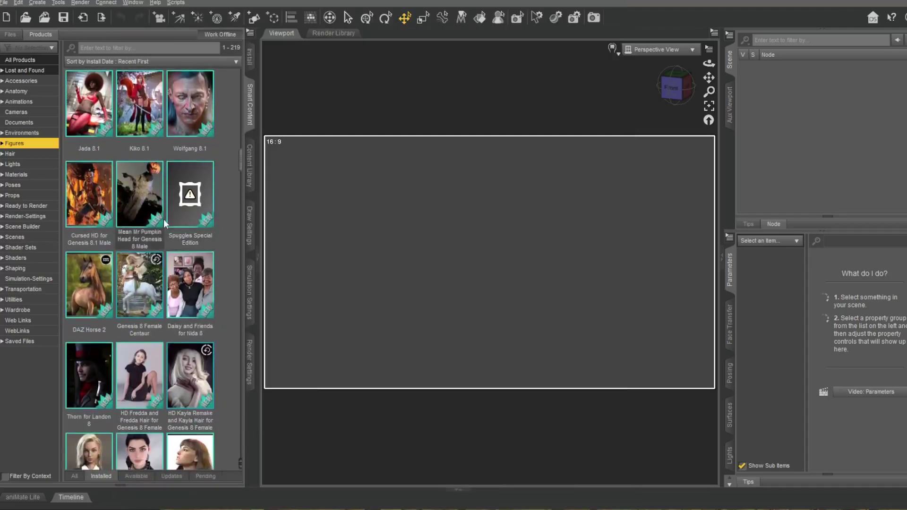
{"action": "left_click", "coordinate": [193, 109]}
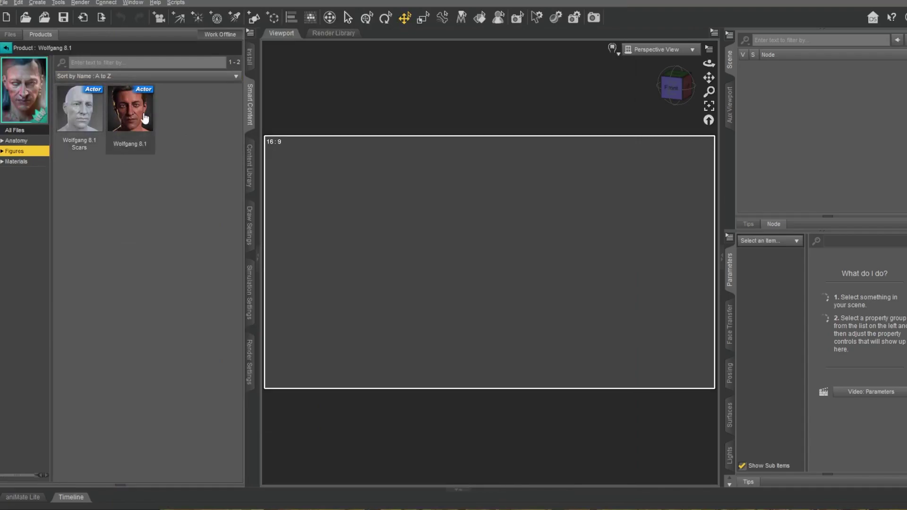
{"action": "double_click", "coordinate": [94, 114]}
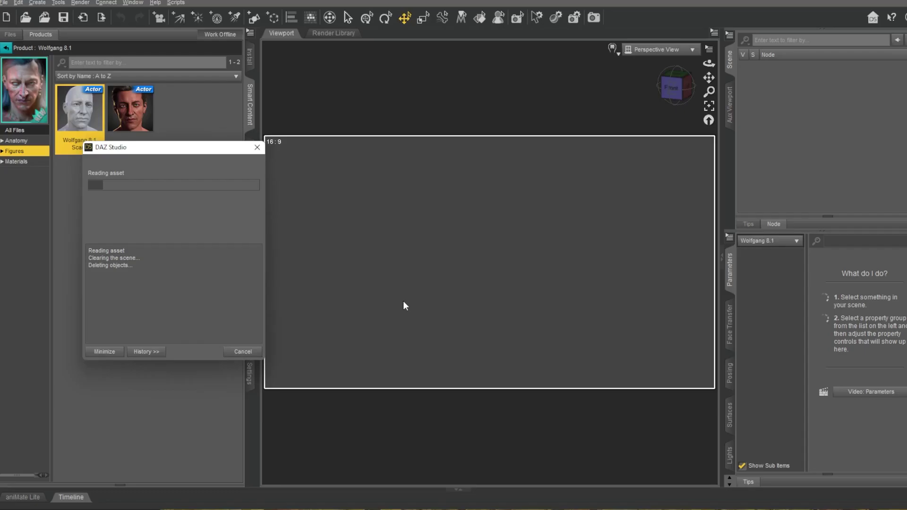
Turn off the aspect frame in the perspective viewport.
{"action": "left_click", "coordinate": [714, 33]}
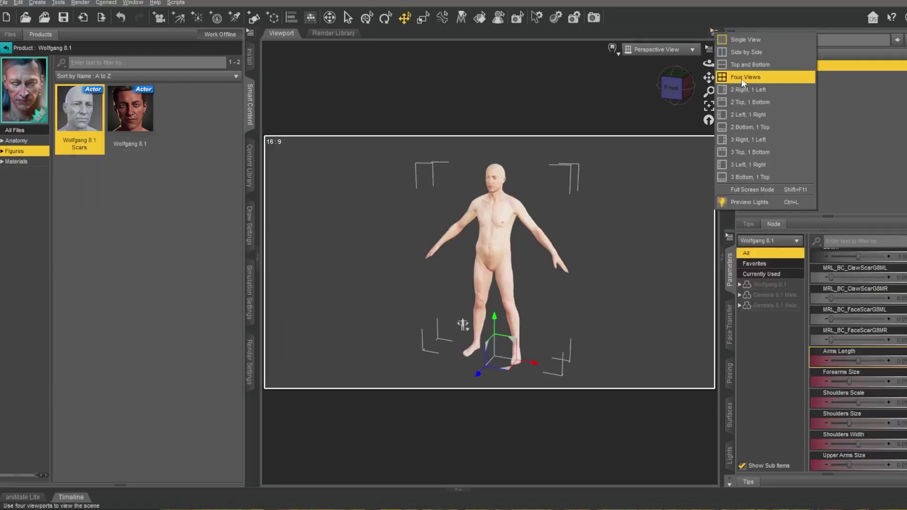
{"action": "left_click", "coordinate": [709, 50]}
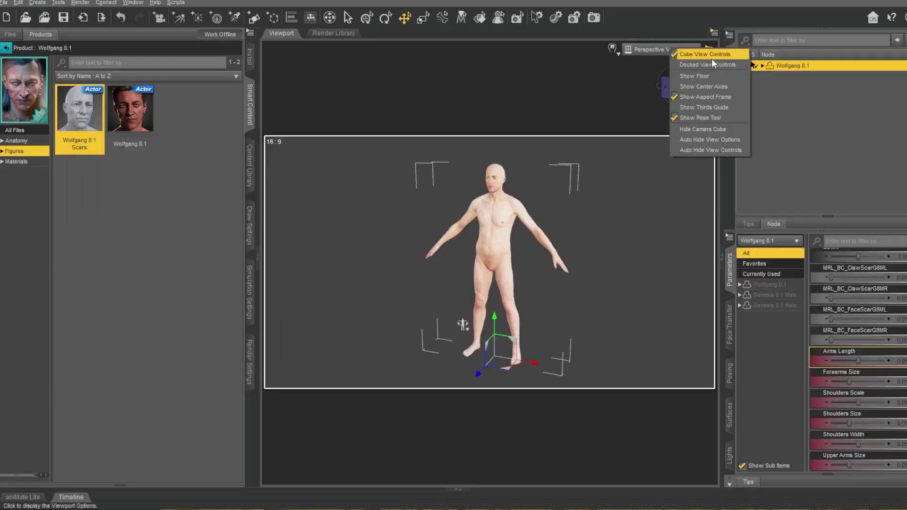
{"action": "left_click", "coordinate": [711, 97]}
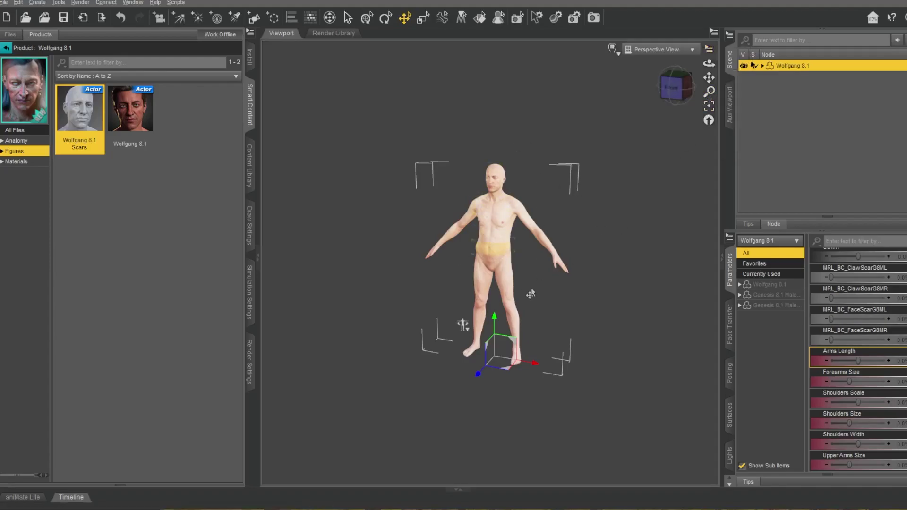
Browse the Action poses, including the Parkour and Super Action sets, for a pose that suits the male figure.
{"action": "scroll", "coordinate": [521, 274], "scroll_direction": "up", "scroll_amount": 7}
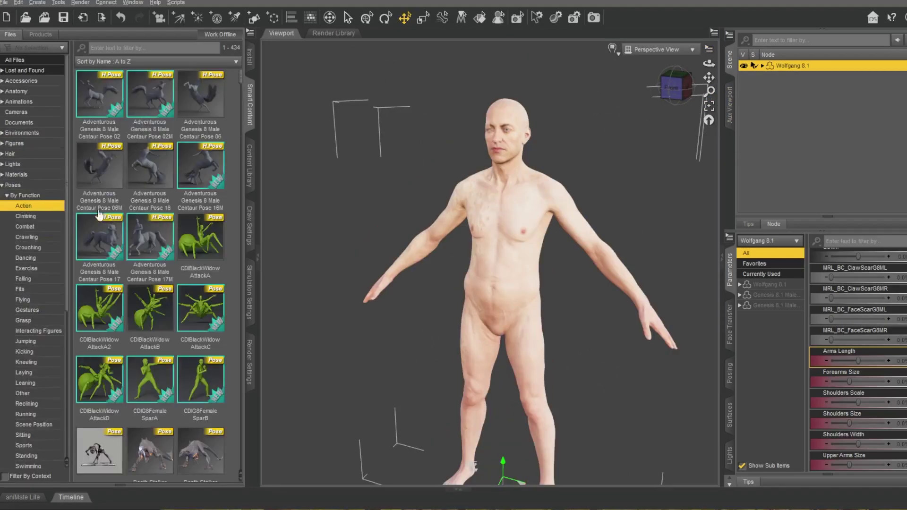
{"action": "scroll", "coordinate": [160, 236], "scroll_direction": "down", "scroll_amount": 15}
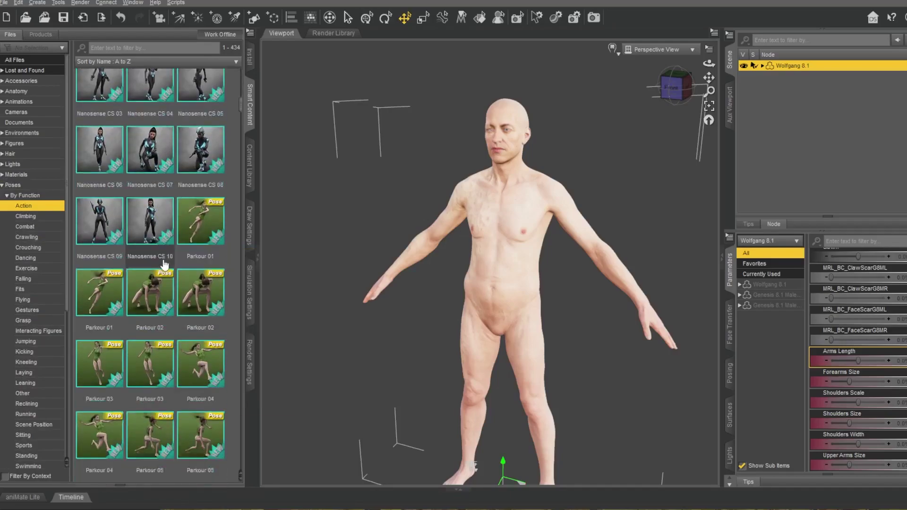
{"action": "scroll", "coordinate": [162, 270], "scroll_direction": "down", "scroll_amount": 10}
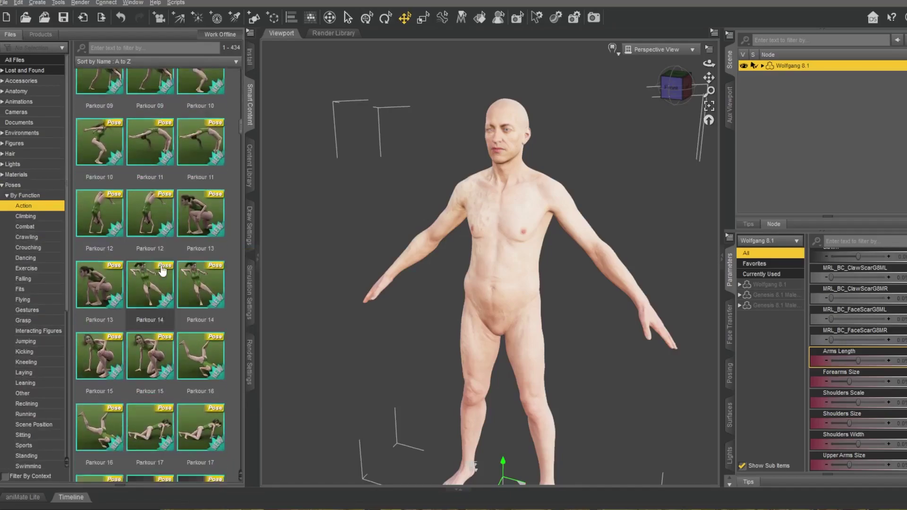
{"action": "scroll", "coordinate": [161, 270], "scroll_direction": "down", "scroll_amount": 10}
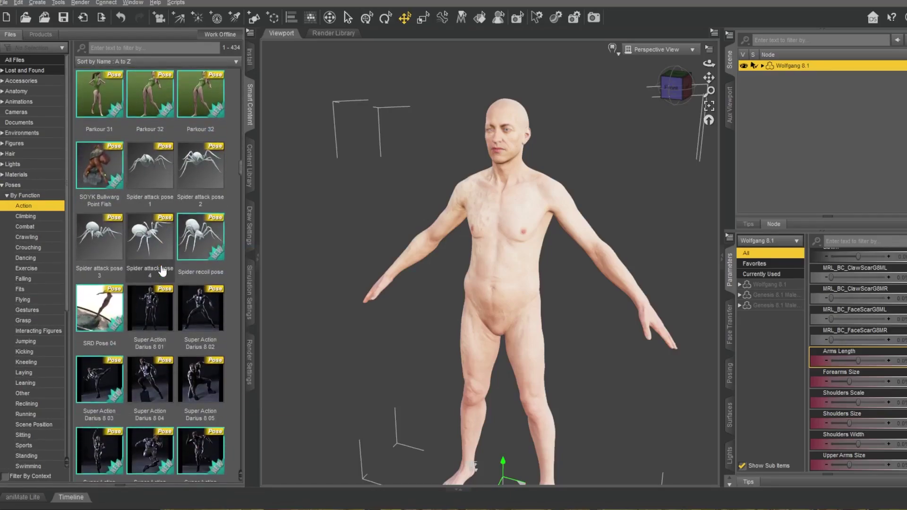
{"action": "scroll", "coordinate": [161, 270], "scroll_direction": "down", "scroll_amount": 12}
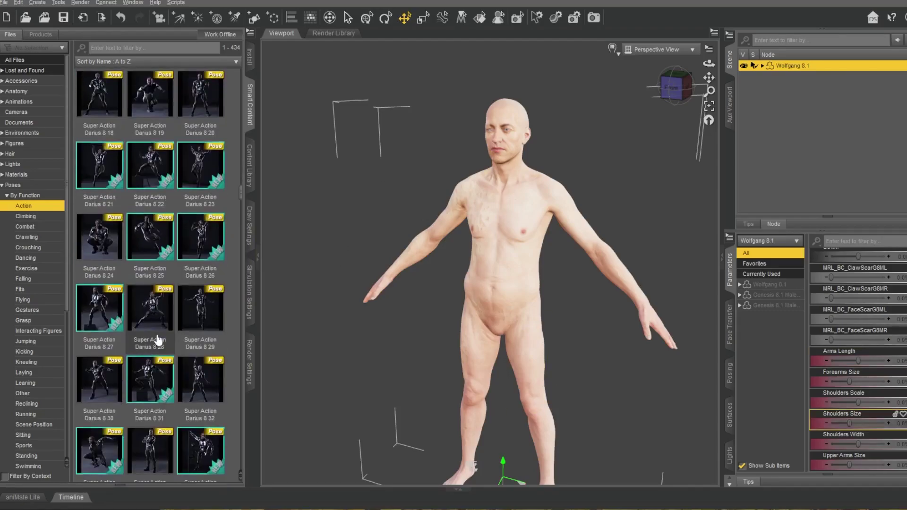
{"action": "scroll", "coordinate": [176, 342], "scroll_direction": "down", "scroll_amount": 12}
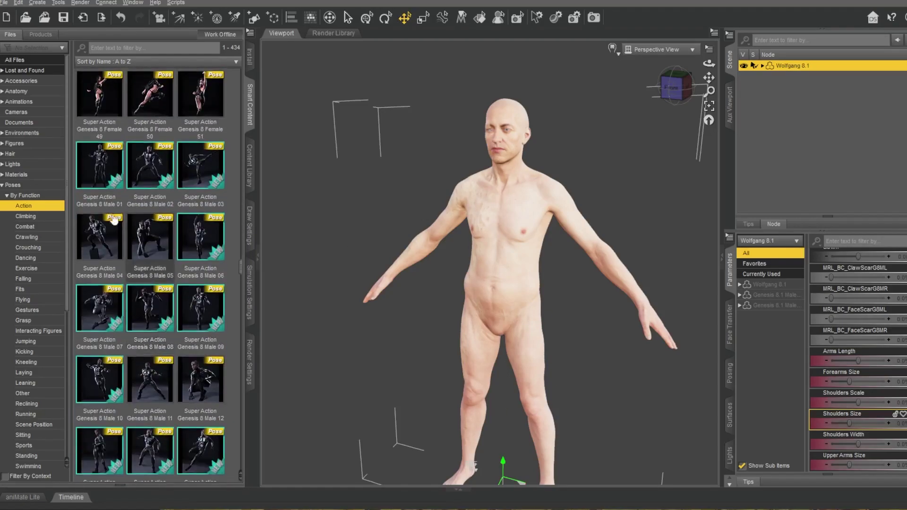
{"action": "scroll", "coordinate": [165, 278], "scroll_direction": "down", "scroll_amount": 8}
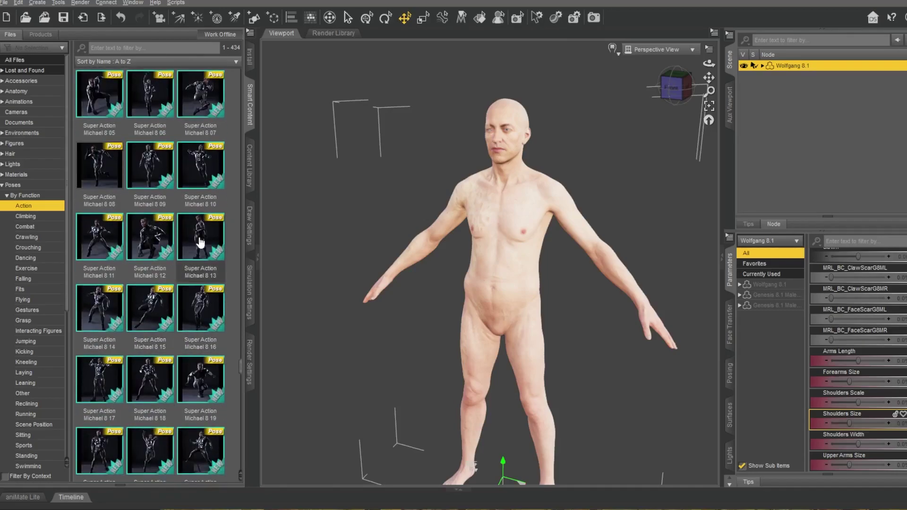
{"action": "scroll", "coordinate": [43, 289], "scroll_direction": "down", "scroll_amount": 1}
Apply Adama Pose 23 from the Standing poses to the figure.
{"action": "left_click", "coordinate": [28, 426]}
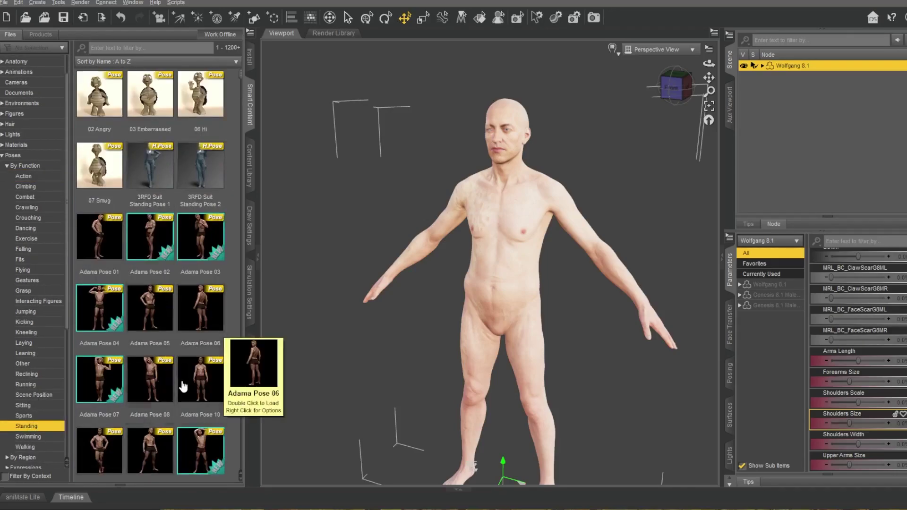
{"action": "scroll", "coordinate": [184, 386], "scroll_direction": "down", "scroll_amount": 3}
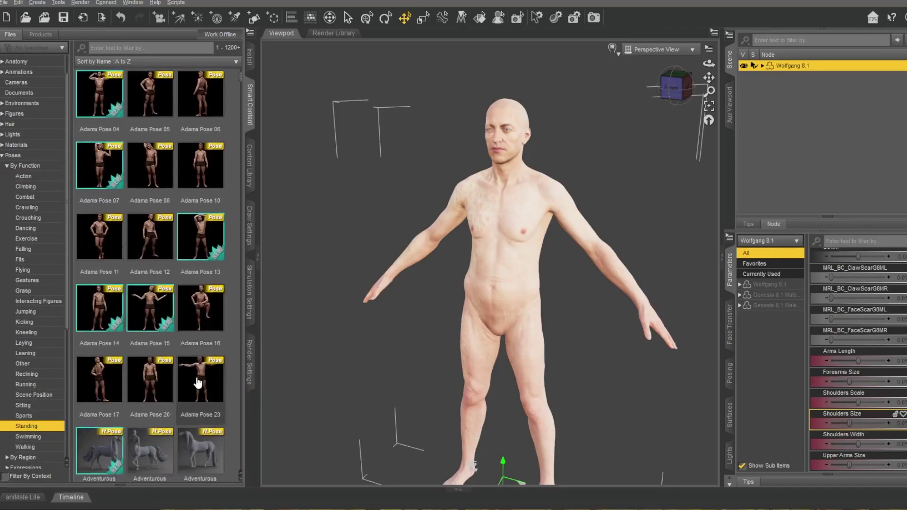
{"action": "double_click", "coordinate": [198, 382]}
Rotate the figure's left and right thigh bends outward to widen the stance, working from behind the figure.
{"action": "left_click_drag", "start_coordinate": [677, 87], "coordinate": [612, 80]}
{"action": "left_click_drag", "start_coordinate": [708, 78], "coordinate": [736, 52]}
{"action": "left_click_drag", "start_coordinate": [676, 86], "coordinate": [741, 44]}
{"action": "scroll", "coordinate": [608, 338], "scroll_direction": "down", "scroll_amount": 1}
{"action": "left_click", "coordinate": [512, 281]}
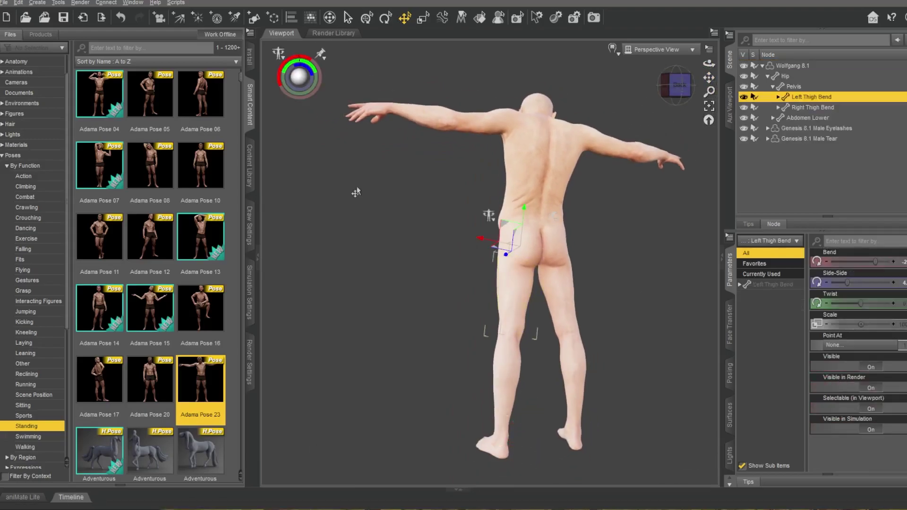
{"action": "mouse_move", "coordinate": [680, 86]}
{"action": "left_mouse_down"}
{"action": "mouse_move", "coordinate": [677, 100]}
{"action": "mouse_move", "coordinate": [678, 90]}
{"action": "left_mouse_up"}
{"action": "mouse_move", "coordinate": [311, 77]}
{"action": "left_mouse_down"}
{"action": "mouse_move", "coordinate": [325, 92]}
{"action": "mouse_move", "coordinate": [304, 74]}
{"action": "left_mouse_up"}
{"action": "left_click", "coordinate": [550, 275]}
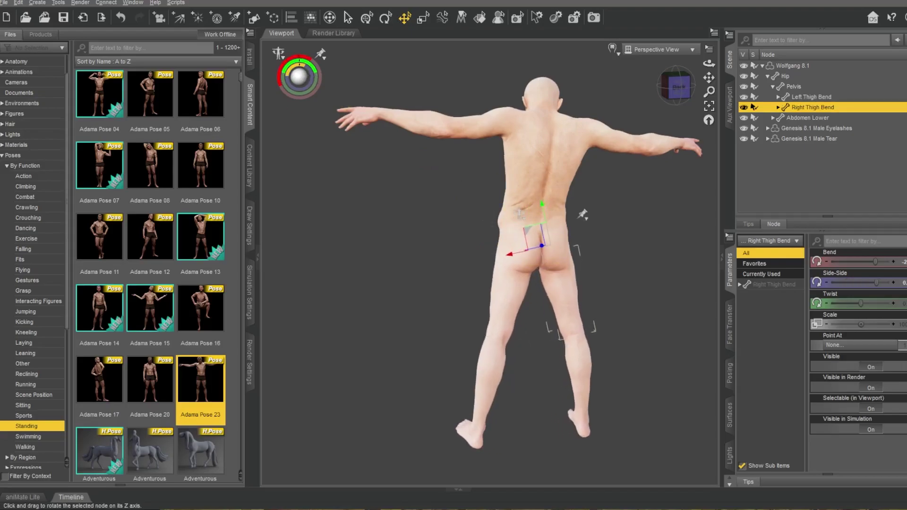
Create a 1 m plane primitive at the world center with Y Positive axis and raise it about 2.3 cm to the feet.
{"action": "left_click", "coordinate": [254, 19]}
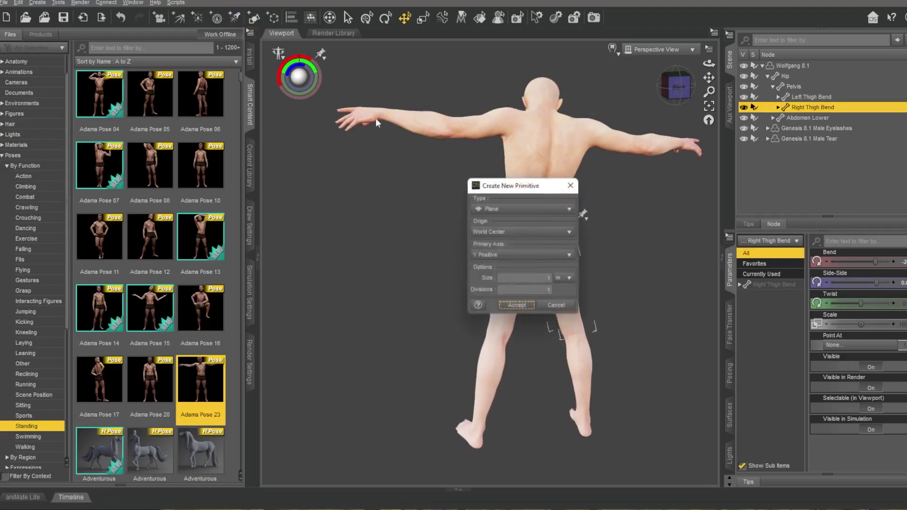
{"action": "left_click", "coordinate": [516, 307]}
{"action": "left_click_drag", "start_coordinate": [676, 87], "coordinate": [699, 90]}
{"action": "left_click", "coordinate": [668, 86]}
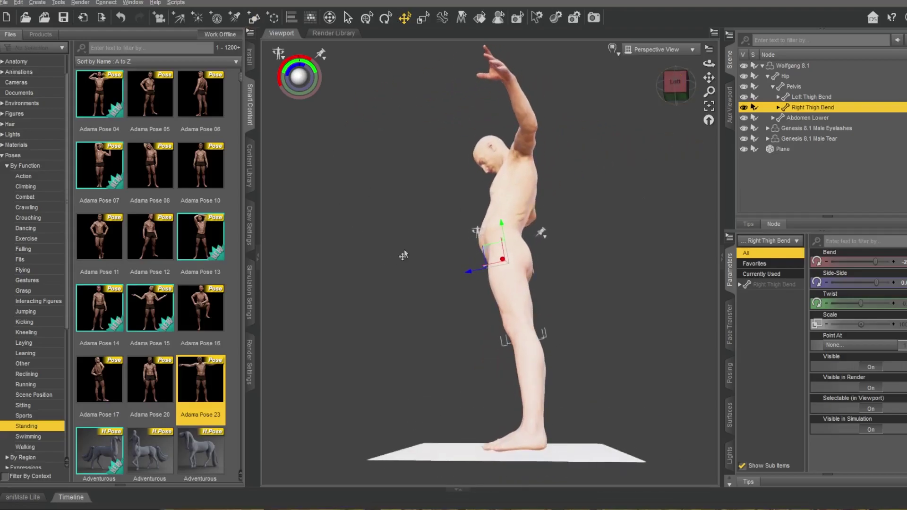
{"action": "left_click", "coordinate": [453, 451]}
{"action": "left_click_drag", "start_coordinate": [508, 419], "coordinate": [508, 409]}
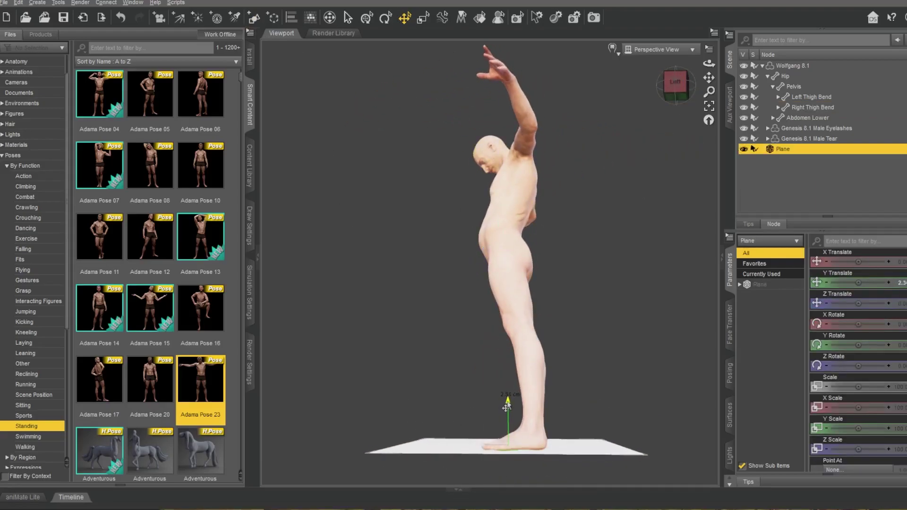
Twist the left foot and the right foot so that both soles rest flat on the plane.
{"action": "left_click_drag", "start_coordinate": [676, 86], "coordinate": [626, 92]}
{"action": "scroll", "coordinate": [633, 314], "scroll_direction": "up", "scroll_amount": 4}
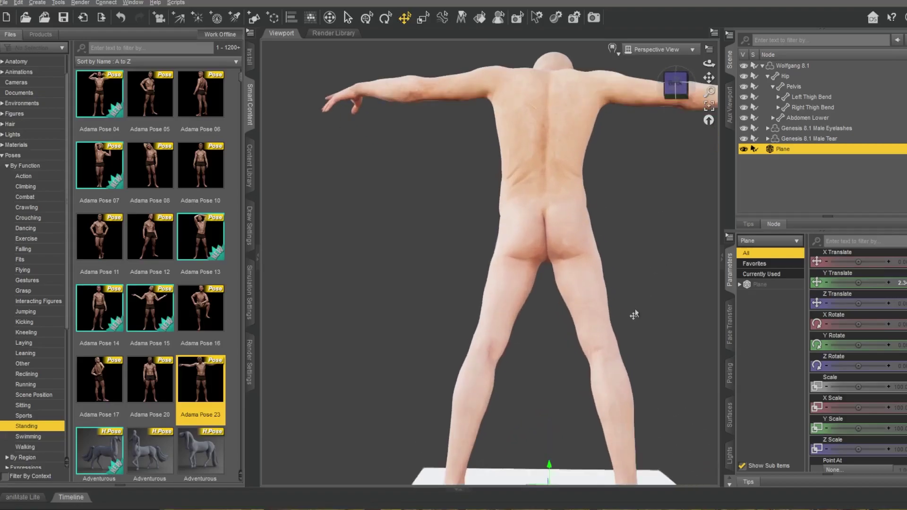
{"action": "left_click_drag", "start_coordinate": [710, 78], "coordinate": [709, 38]}
{"action": "scroll", "coordinate": [657, 203], "scroll_direction": "up", "scroll_amount": 4}
{"action": "left_click_drag", "start_coordinate": [676, 83], "coordinate": [676, 91]}
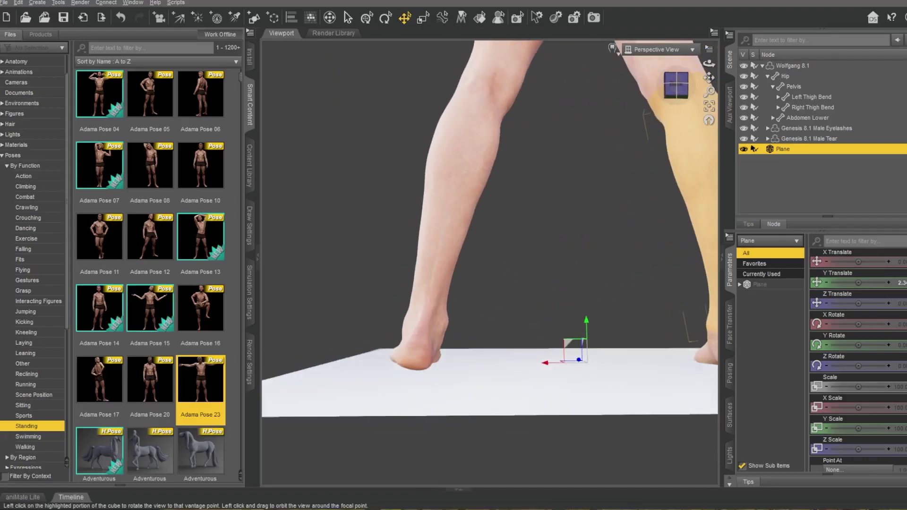
{"action": "left_click", "coordinate": [422, 335]}
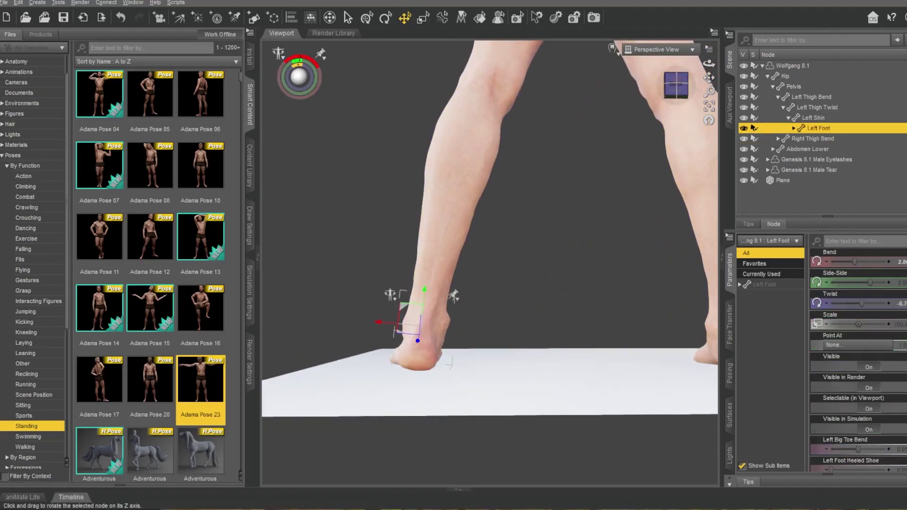
{"action": "left_click_drag", "start_coordinate": [712, 77], "coordinate": [591, 189]}
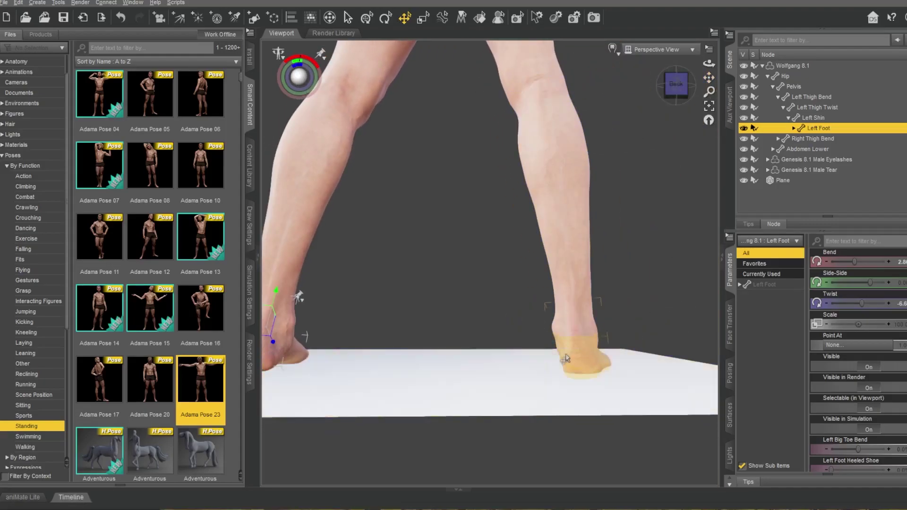
{"action": "left_click", "coordinate": [584, 364]}
{"action": "scroll", "coordinate": [583, 231], "scroll_direction": "down", "scroll_amount": 3}
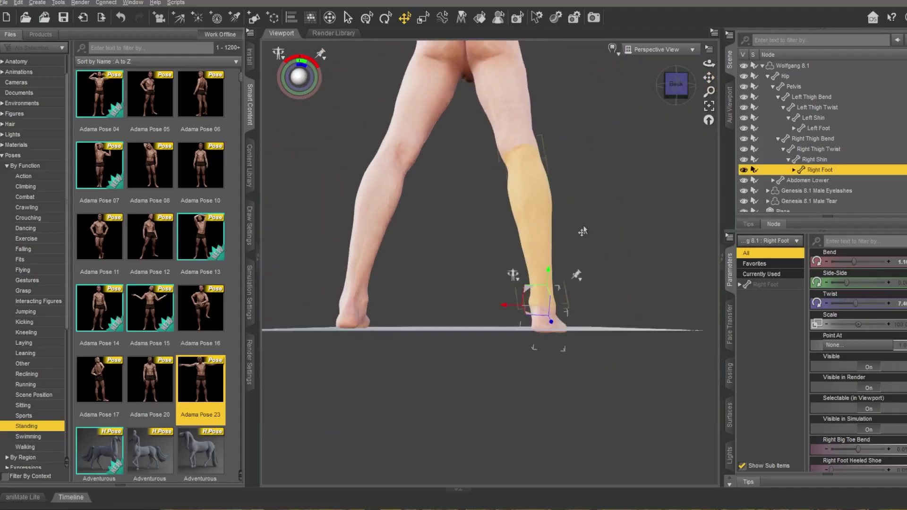
Rotate the figure's right collar and right shoulder bend to reposition the right arm, working from behind the upper body.
{"action": "left_click_drag", "start_coordinate": [709, 77], "coordinate": [709, 189]}
{"action": "left_click_drag", "start_coordinate": [677, 84], "coordinate": [501, 72]}
{"action": "left_click", "coordinate": [675, 85]}
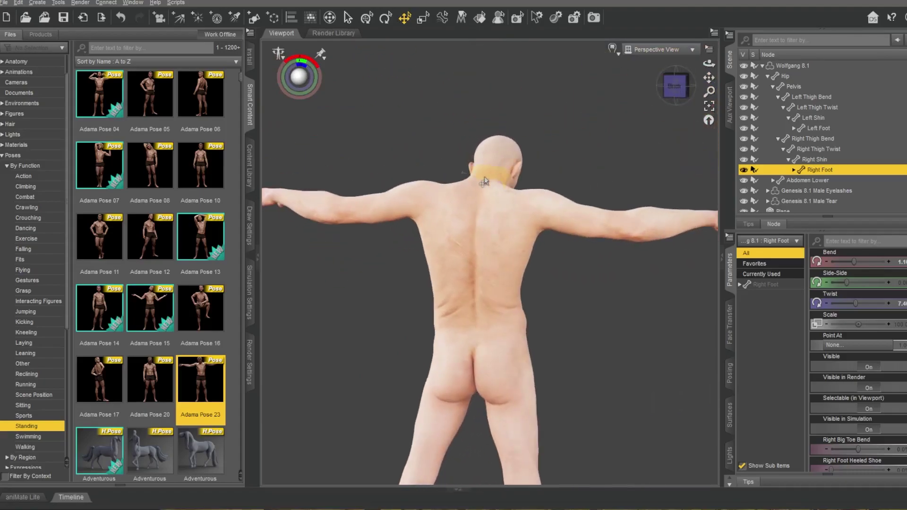
{"action": "left_click", "coordinate": [685, 85]}
{"action": "left_click", "coordinate": [489, 205]}
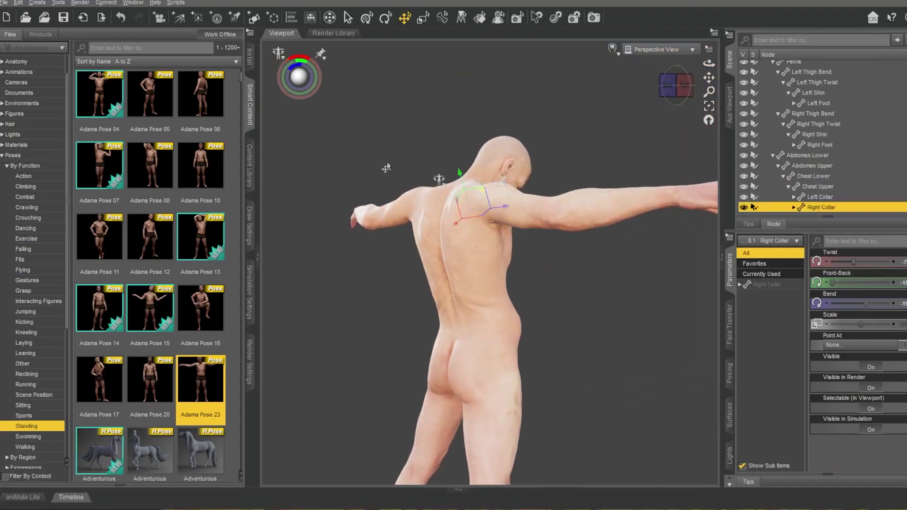
{"action": "mouse_move", "coordinate": [309, 74]}
{"action": "left_mouse_down"}
{"action": "mouse_move", "coordinate": [287, 75]}
{"action": "mouse_move", "coordinate": [305, 77]}
{"action": "left_mouse_up"}
{"action": "mouse_move", "coordinate": [320, 77]}
{"action": "left_mouse_down"}
{"action": "mouse_move", "coordinate": [293, 76]}
{"action": "mouse_move", "coordinate": [305, 77]}
{"action": "left_mouse_up"}
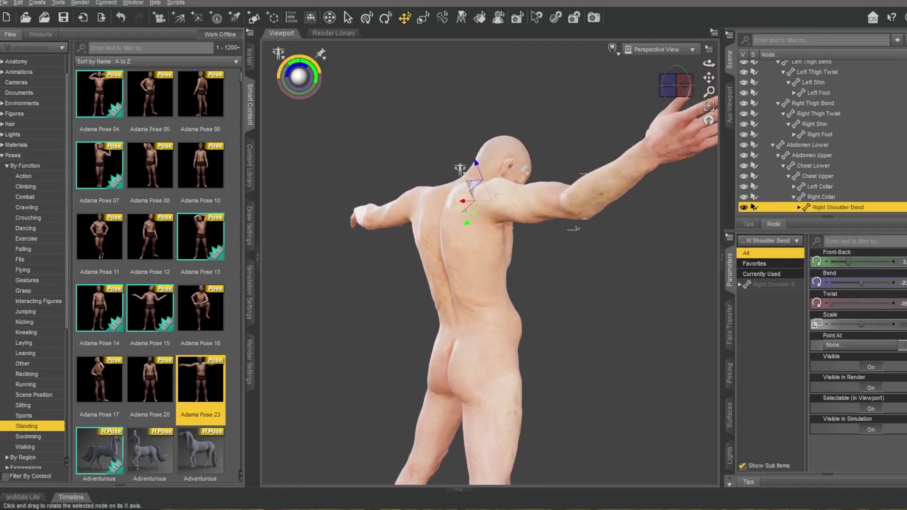
Adjust the rotation of the figure's right forearm and right hand.
{"action": "left_click", "coordinate": [583, 196]}
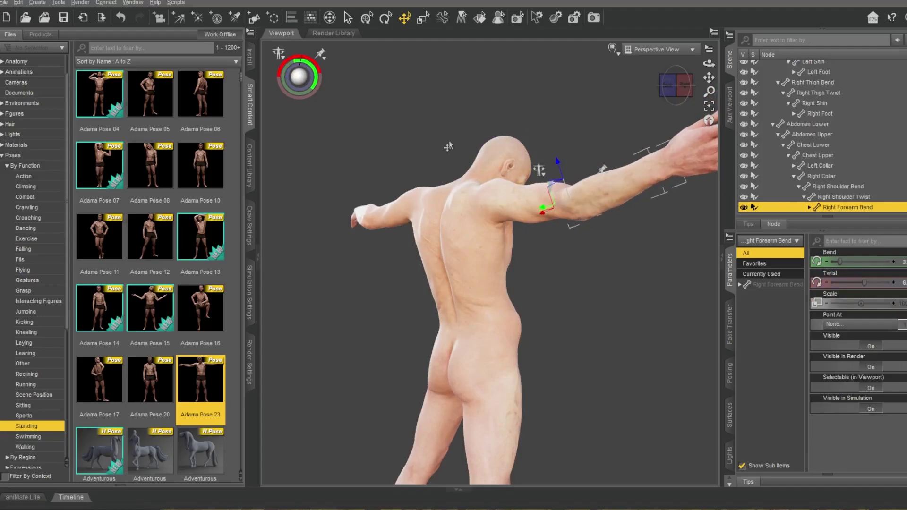
{"action": "left_click_drag", "start_coordinate": [708, 77], "coordinate": [680, 85]}
{"action": "left_click", "coordinate": [589, 175]}
{"action": "left_click_drag", "start_coordinate": [318, 76], "coordinate": [307, 77]}
Rotate the left collar, then adjust the left shoulder and left forearm bend to reposition the left arm.
{"action": "left_click", "coordinate": [428, 218]}
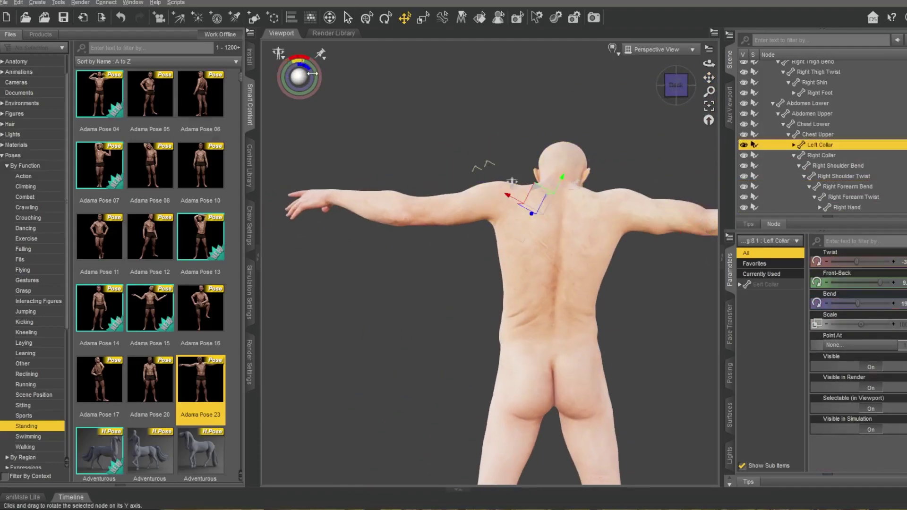
{"action": "left_click_drag", "start_coordinate": [313, 74], "coordinate": [310, 77]}
{"action": "left_click", "coordinate": [454, 203]}
{"action": "left_click", "coordinate": [385, 213]}
Rotate the lower neck and the head to change the figure's head position.
{"action": "left_click_drag", "start_coordinate": [709, 77], "coordinate": [709, 109]}
{"action": "left_click_drag", "start_coordinate": [709, 63], "coordinate": [723, 52]}
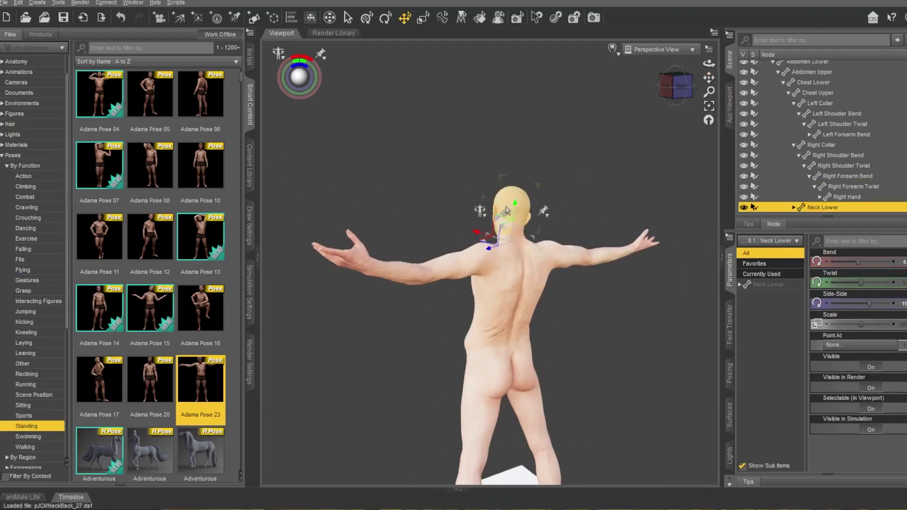
{"action": "left_click", "coordinate": [506, 211]}
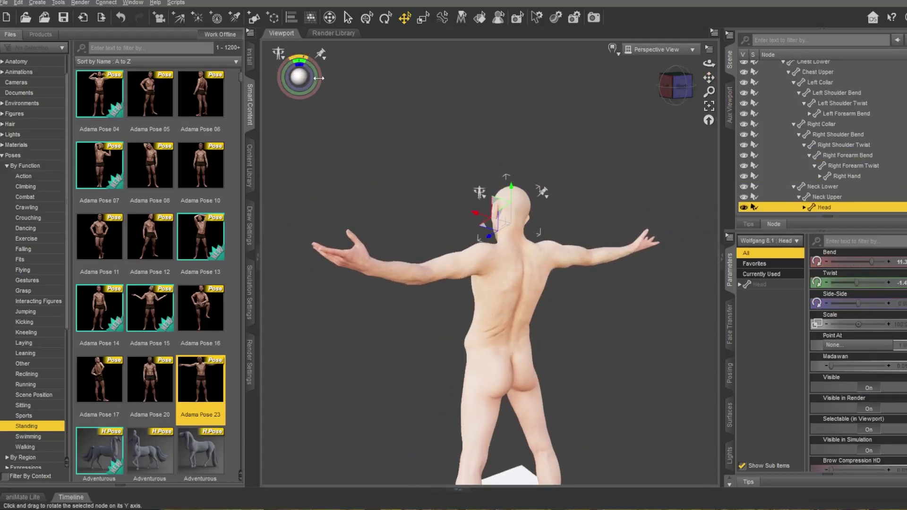
{"action": "left_click_drag", "start_coordinate": [680, 87], "coordinate": [708, 106]}
Refine the rotations of the shoulders and the right arm joints from behind the figure.
{"action": "left_click", "coordinate": [493, 258]}
{"action": "left_click_drag", "start_coordinate": [299, 77], "coordinate": [302, 83]}
{"action": "mouse_move", "coordinate": [676, 86]}
{"action": "left_mouse_down"}
{"action": "mouse_move", "coordinate": [657, 68]}
{"action": "mouse_move", "coordinate": [676, 86]}
{"action": "left_mouse_up"}
{"action": "left_click_drag", "start_coordinate": [299, 60], "coordinate": [298, 65]}
{"action": "left_click", "coordinate": [530, 257]}
{"action": "mouse_move", "coordinate": [304, 66]}
{"action": "left_mouse_down"}
{"action": "mouse_move", "coordinate": [295, 66]}
{"action": "mouse_move", "coordinate": [302, 61]}
{"action": "left_mouse_up"}
{"action": "left_click", "coordinate": [557, 270]}
{"action": "left_click", "coordinate": [610, 285]}
{"action": "left_click", "coordinate": [560, 273]}
{"action": "left_click_drag", "start_coordinate": [301, 65], "coordinate": [305, 66]}
Fine-tune the remaining arm joints, finishing with the rotation of the left forearm and wrist area.
{"action": "left_click", "coordinate": [414, 268]}
{"action": "left_click", "coordinate": [364, 272]}
{"action": "left_click", "coordinate": [610, 293]}
{"action": "left_click", "coordinate": [560, 271]}
{"action": "left_click", "coordinate": [451, 249]}
{"action": "left_click", "coordinate": [364, 271]}
{"action": "left_click_drag", "start_coordinate": [299, 61], "coordinate": [301, 61]}
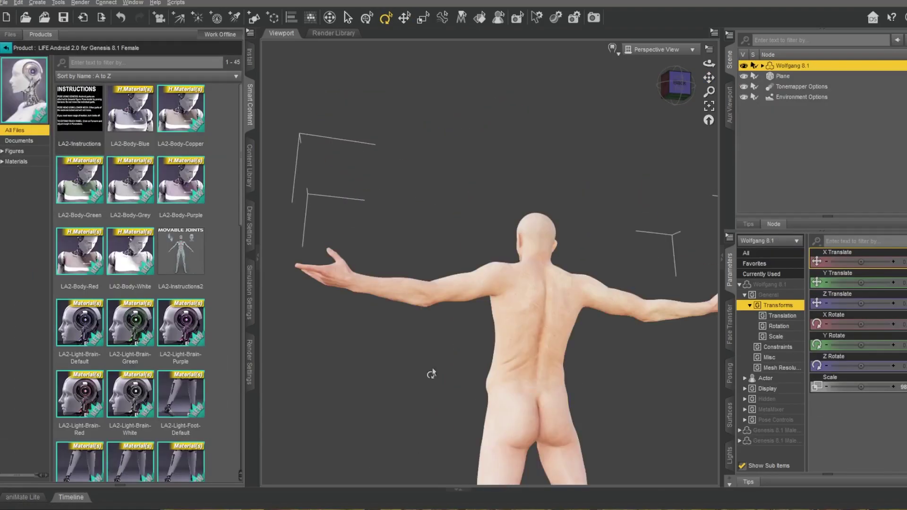
Load the full GothicX Rock Outfit from dForce GothicX Rock for Genesis 8 Male(s) in the Wardrobe products onto Wolfgang 8.1.
{"action": "left_click", "coordinate": [14, 143]}
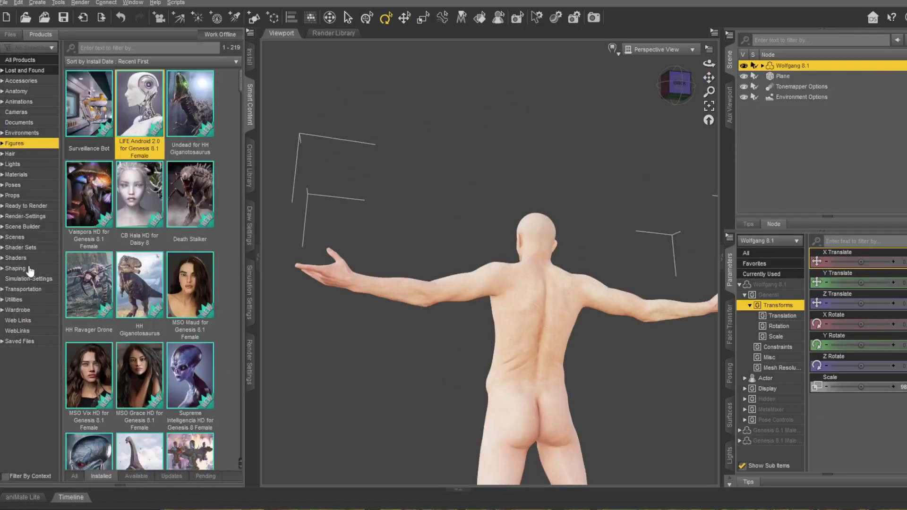
{"action": "left_click", "coordinate": [22, 310]}
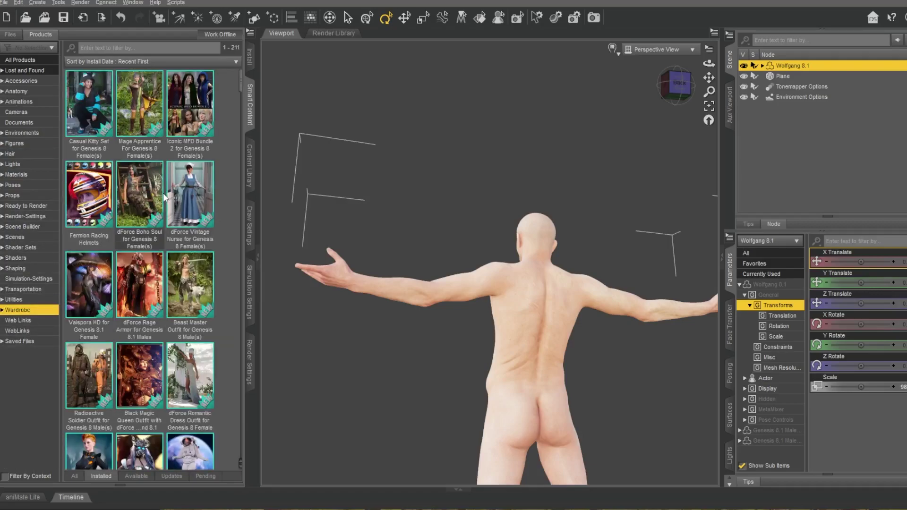
{"action": "mouse_move", "coordinate": [139, 287]}
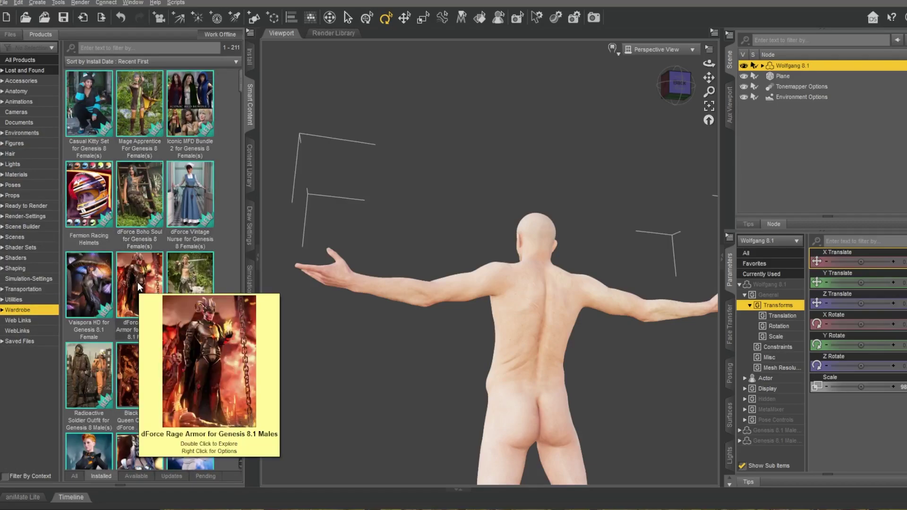
{"action": "scroll", "coordinate": [140, 235], "scroll_direction": "down", "scroll_amount": 10}
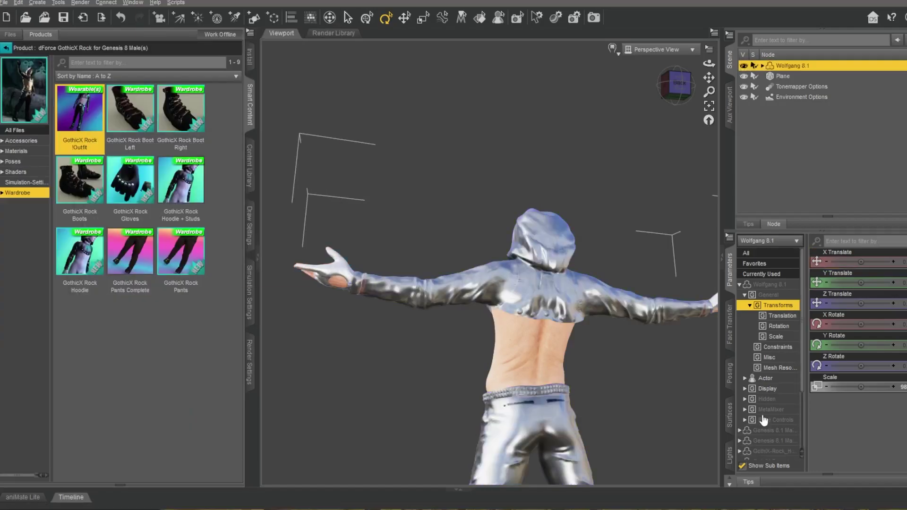
{"action": "left_click_drag", "start_coordinate": [708, 78], "coordinate": [690, 56]}
{"action": "mouse_move", "coordinate": [671, 89]}
{"action": "left_mouse_down"}
{"action": "mouse_move", "coordinate": [756, 101]}
{"action": "mouse_move", "coordinate": [671, 90]}
{"action": "left_mouse_up"}
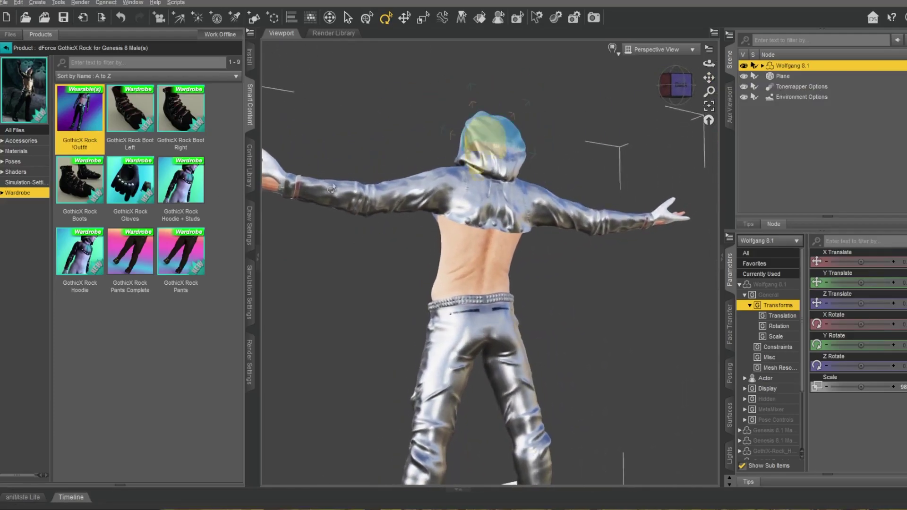
Browse the installed Wardrobe products and open dForce Dragonlord Outfit for Genesis 8 Male(s).
{"action": "left_click", "coordinate": [6, 49]}
{"action": "scroll", "coordinate": [189, 302], "scroll_direction": "down", "scroll_amount": 20}
{"action": "scroll", "coordinate": [191, 264], "scroll_direction": "up", "scroll_amount": 2}
{"action": "scroll", "coordinate": [77, 185], "scroll_direction": "up", "scroll_amount": 5}
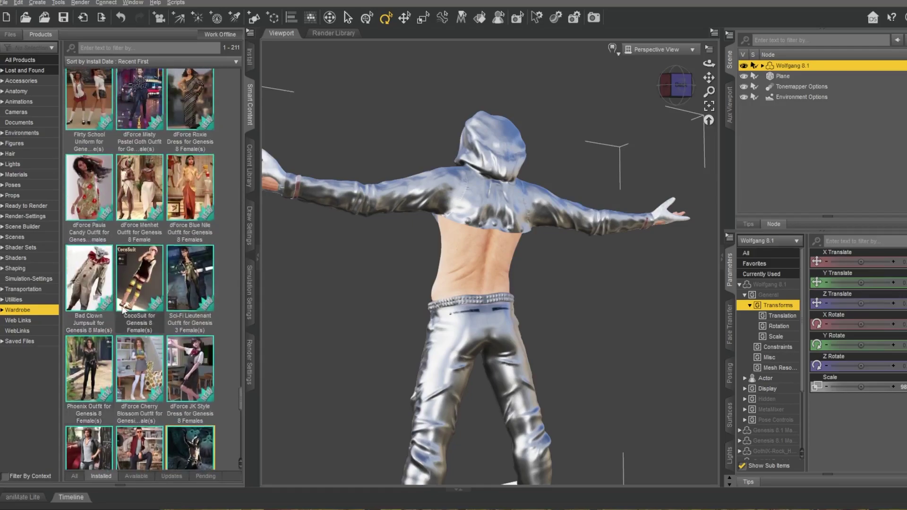
{"action": "left_click", "coordinate": [763, 66]}
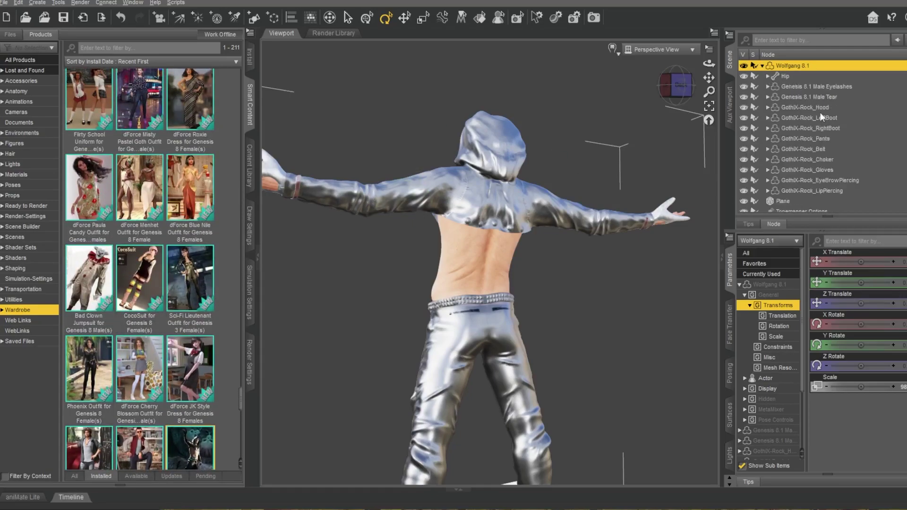
{"action": "scroll", "coordinate": [140, 214], "scroll_direction": "up", "scroll_amount": 6}
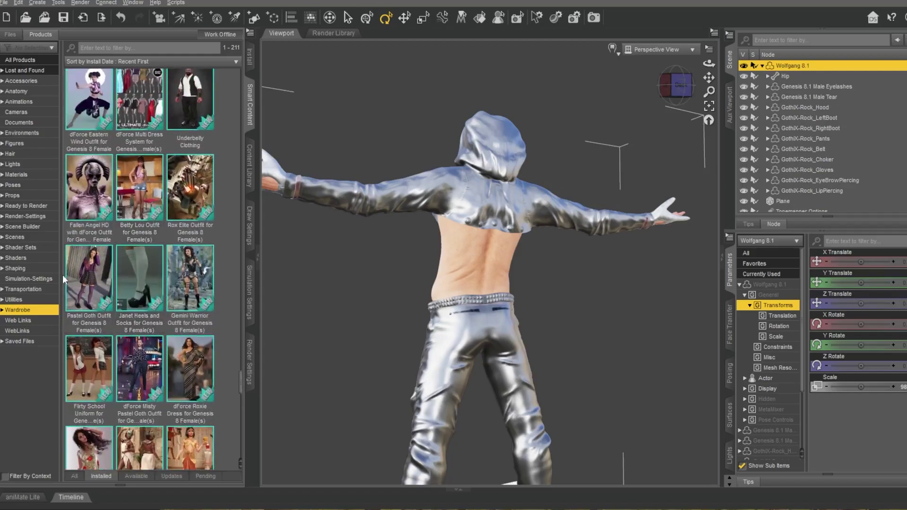
{"action": "scroll", "coordinate": [74, 184], "scroll_direction": "up", "scroll_amount": 10}
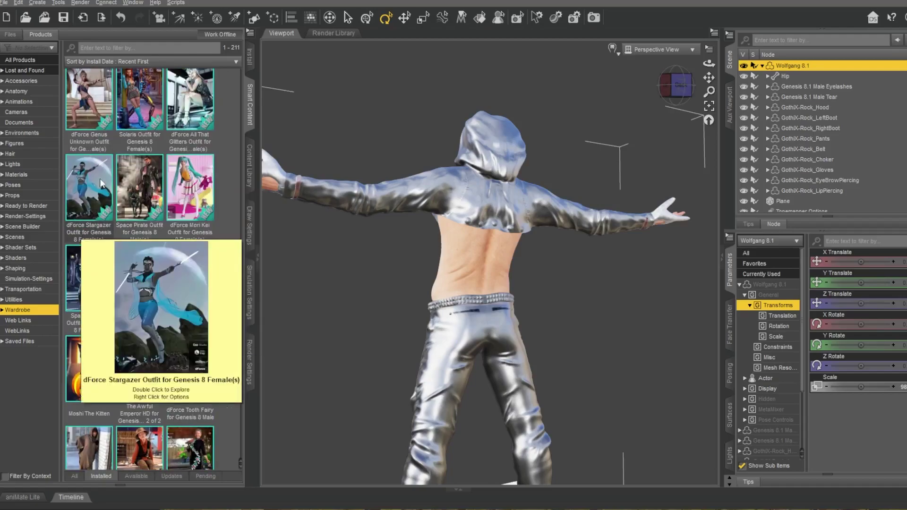
{"action": "scroll", "coordinate": [144, 290], "scroll_direction": "up", "scroll_amount": 3}
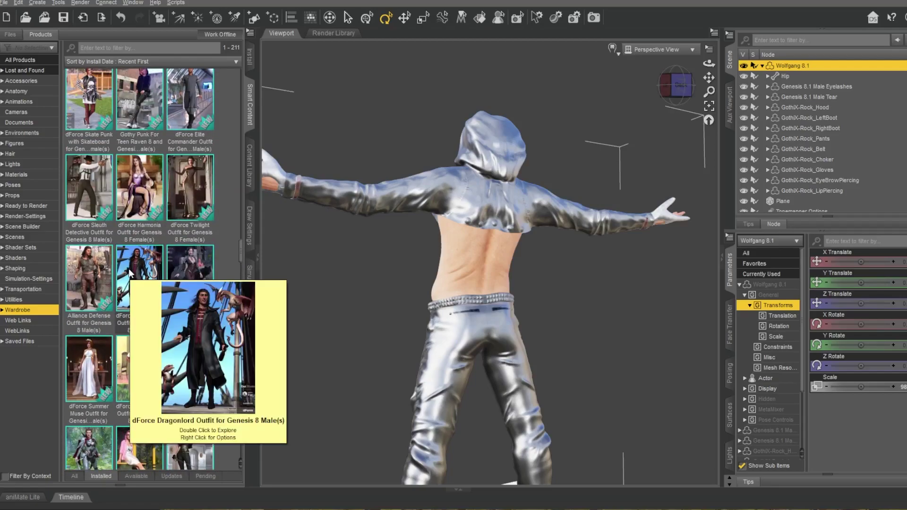
{"action": "double_click", "coordinate": [131, 273]}
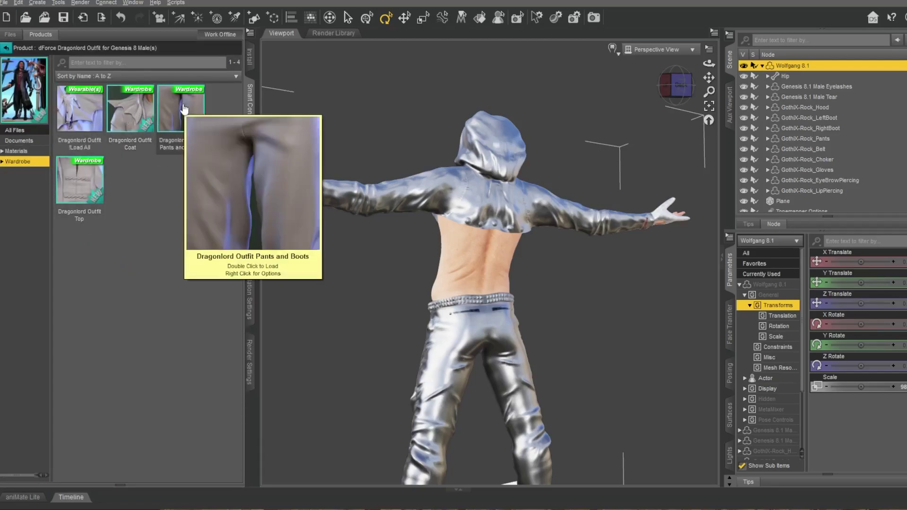
Load the Dragonlord Outfit Coat onto Wolfgang 8.1 and view it from behind.
{"action": "mouse_move", "coordinate": [135, 109]}
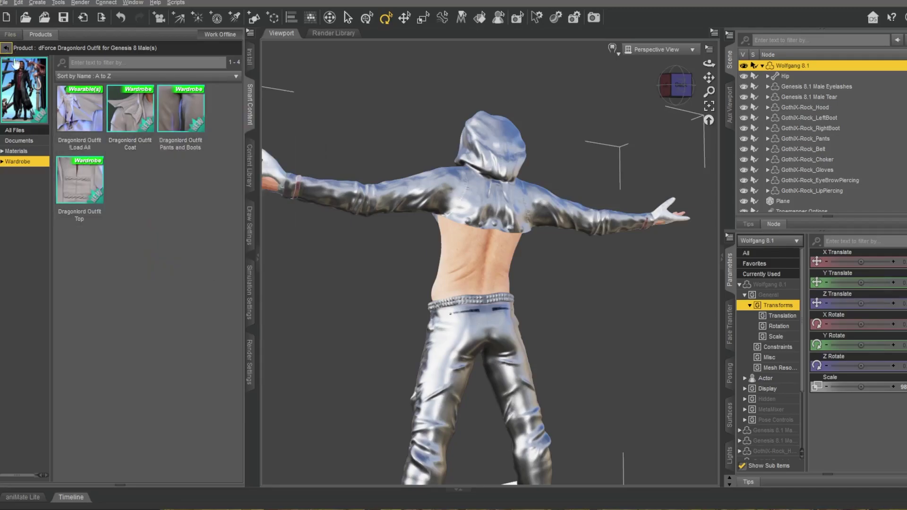
{"action": "double_click", "coordinate": [126, 114]}
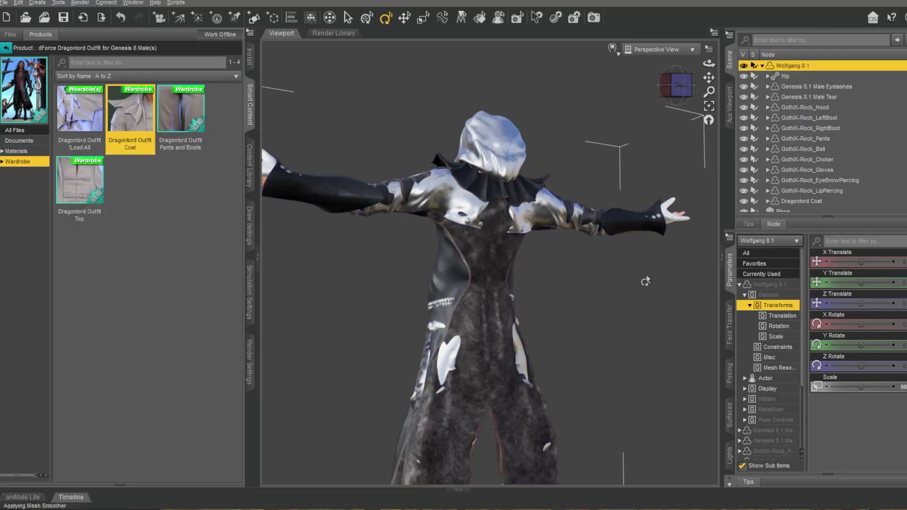
{"action": "mouse_move", "coordinate": [677, 87]}
{"action": "left_mouse_down"}
{"action": "mouse_move", "coordinate": [654, 89]}
{"action": "mouse_move", "coordinate": [668, 88]}
{"action": "left_mouse_up"}
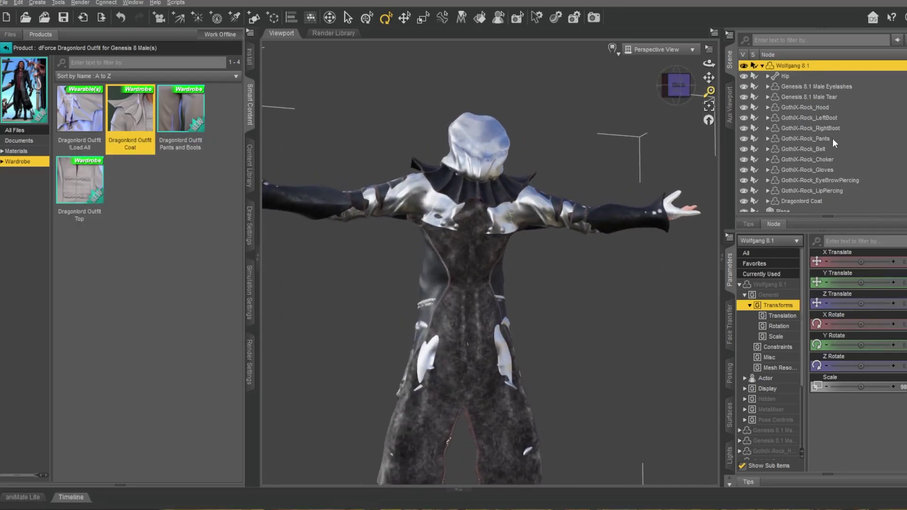
Delete the GothiX-Rock_Hood item from the figure's clothing.
{"action": "left_click", "coordinate": [815, 170]}
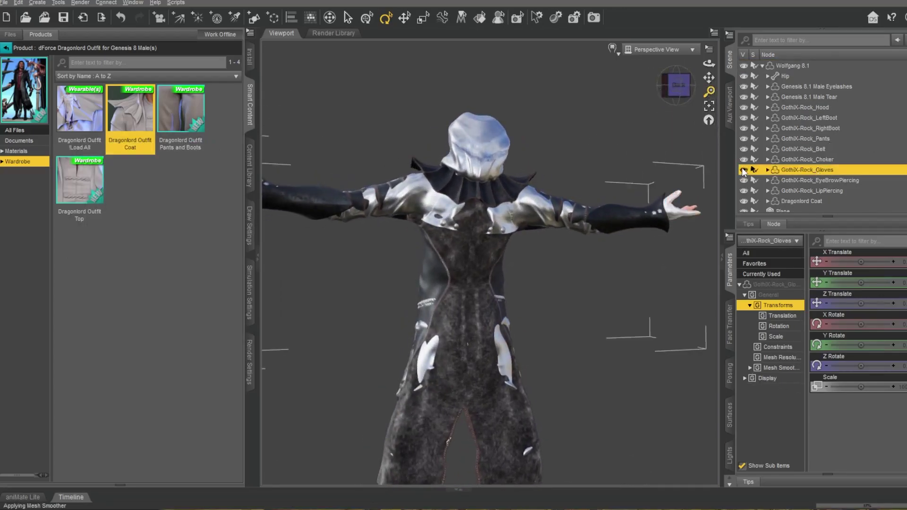
{"action": "left_click_drag", "start_coordinate": [678, 86], "coordinate": [735, 90]}
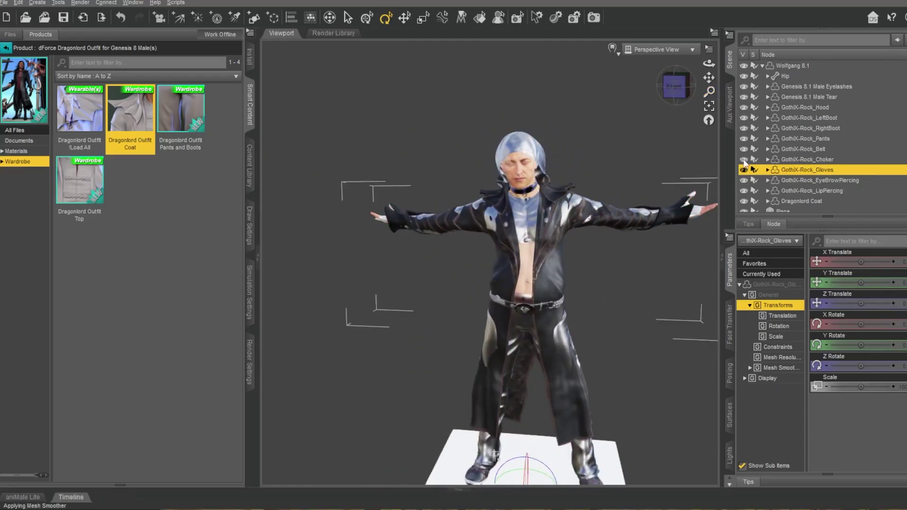
{"action": "left_click", "coordinate": [804, 108]}
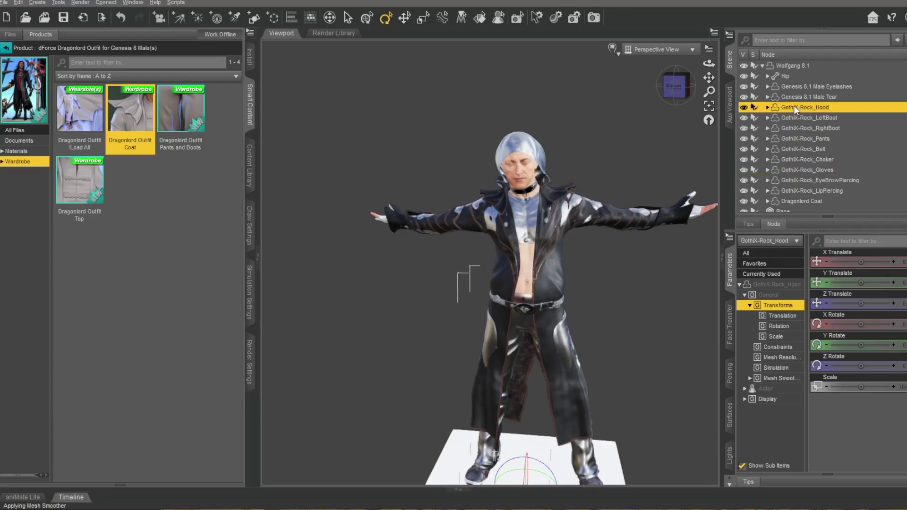
{"action": "left_click", "coordinate": [744, 108]}
{"action": "left_click", "coordinate": [798, 97]}
{"action": "left_click", "coordinate": [796, 107]}
{"action": "key", "text": "Delete"}
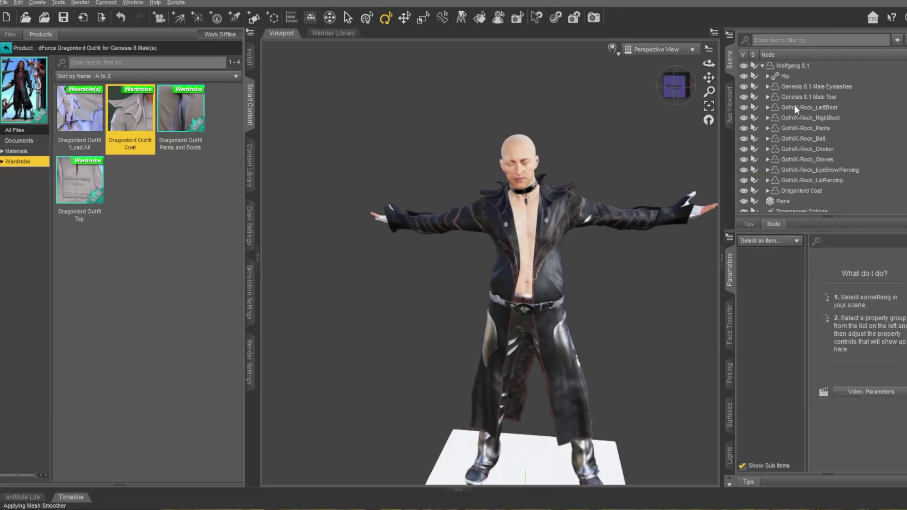
Examine the Dragonlord coat's fit on the figure from behind and from the side.
{"action": "left_click_drag", "start_coordinate": [680, 86], "coordinate": [625, 88]}
{"action": "scroll", "coordinate": [611, 223], "scroll_direction": "down", "scroll_amount": 4}
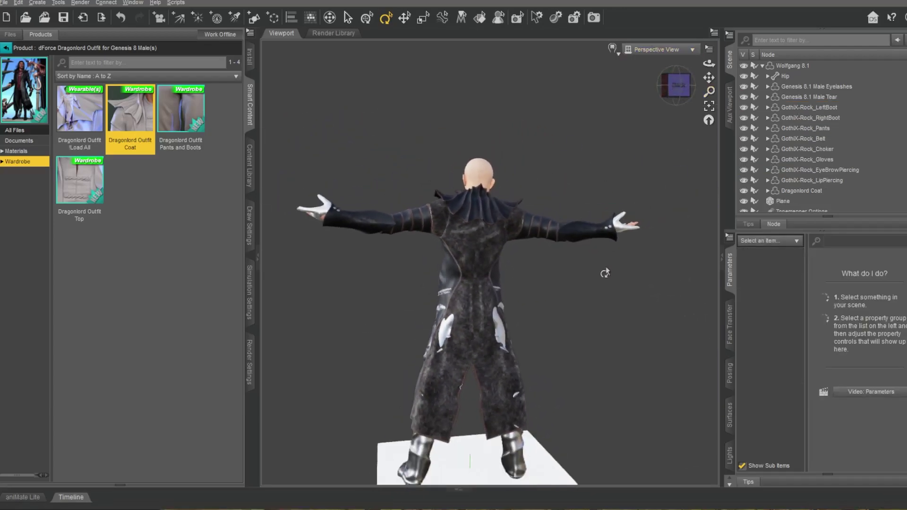
{"action": "scroll", "coordinate": [605, 273], "scroll_direction": "up", "scroll_amount": 3}
{"action": "left_click_drag", "start_coordinate": [710, 77], "coordinate": [751, 82]}
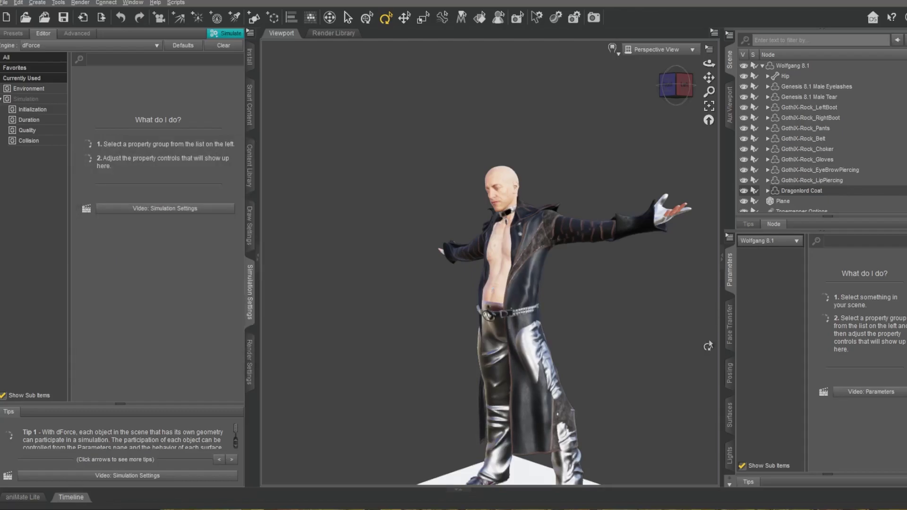
Switch the viewport to the rendered preview and examine the coat, belt and pants close up from the front and from behind.
{"action": "left_click_drag", "start_coordinate": [667, 79], "coordinate": [643, 85]}
{"action": "left_click", "coordinate": [619, 55]}
{"action": "left_click", "coordinate": [597, 192]}
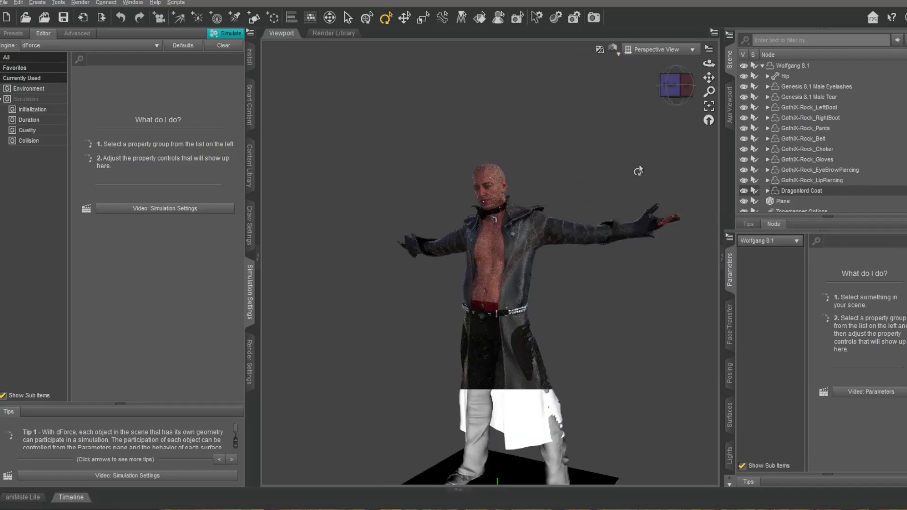
{"action": "scroll", "coordinate": [583, 298], "scroll_direction": "up", "scroll_amount": 5}
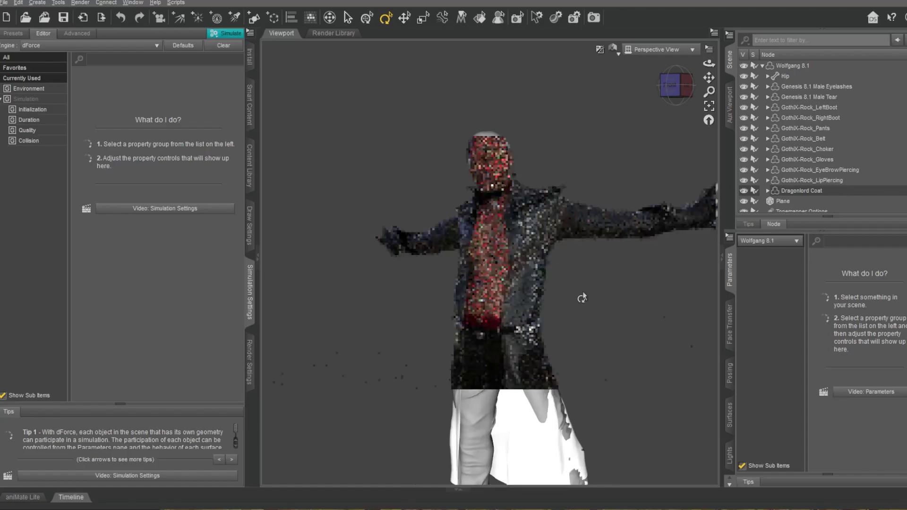
{"action": "left_click_drag", "start_coordinate": [709, 77], "coordinate": [709, 29]}
{"action": "scroll", "coordinate": [633, 263], "scroll_direction": "up", "scroll_amount": 3}
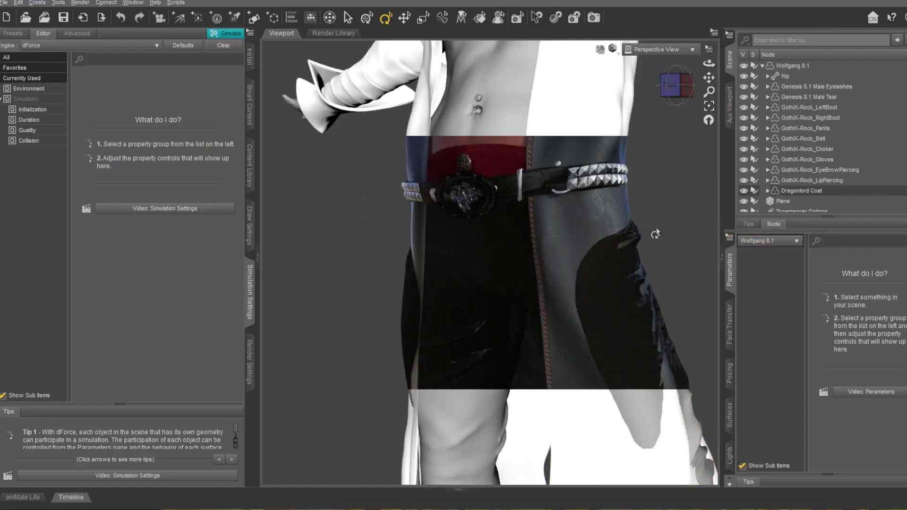
{"action": "scroll", "coordinate": [656, 227], "scroll_direction": "down", "scroll_amount": 4}
{"action": "left_click_drag", "start_coordinate": [678, 86], "coordinate": [586, 88]}
{"action": "scroll", "coordinate": [580, 215], "scroll_direction": "down", "scroll_amount": 2}
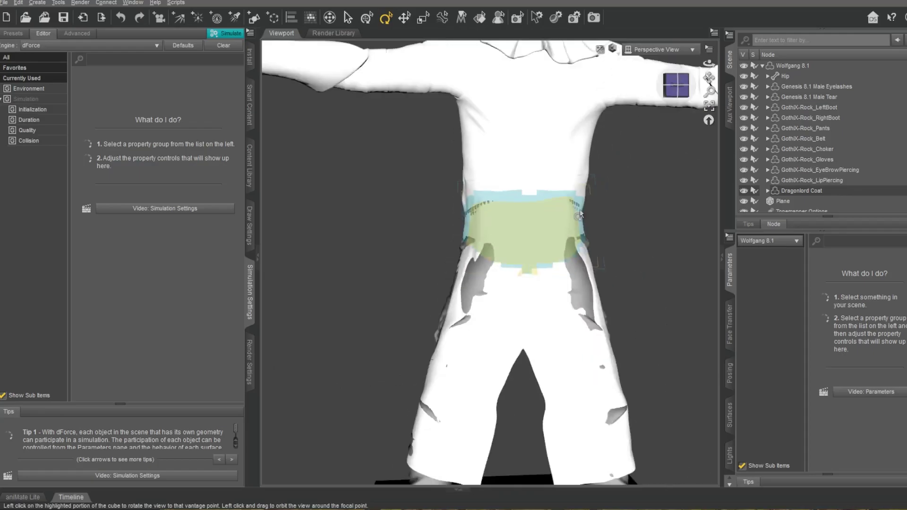
{"action": "scroll", "coordinate": [634, 277], "scroll_direction": "down", "scroll_amount": 10}
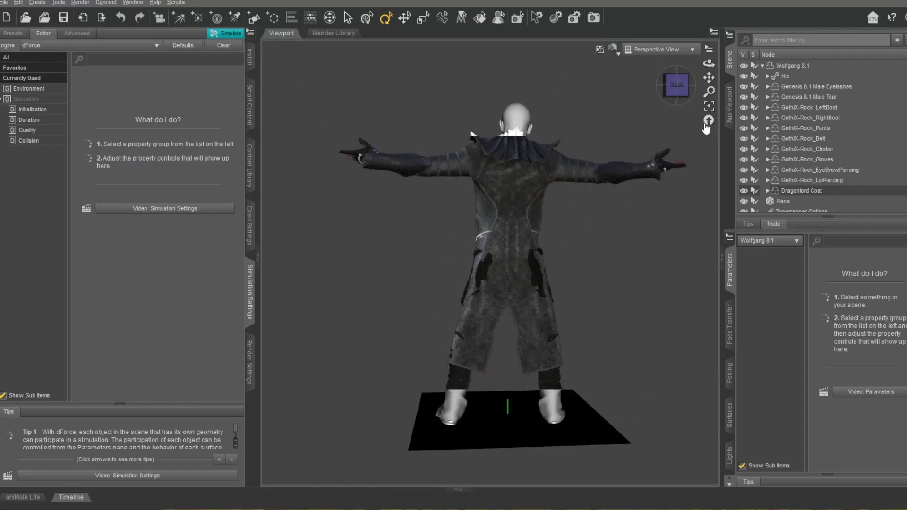
Return the viewport to the textured draw style and view the dressed figure from the front.
{"action": "left_click", "coordinate": [614, 49]}
{"action": "left_click", "coordinate": [655, 188]}
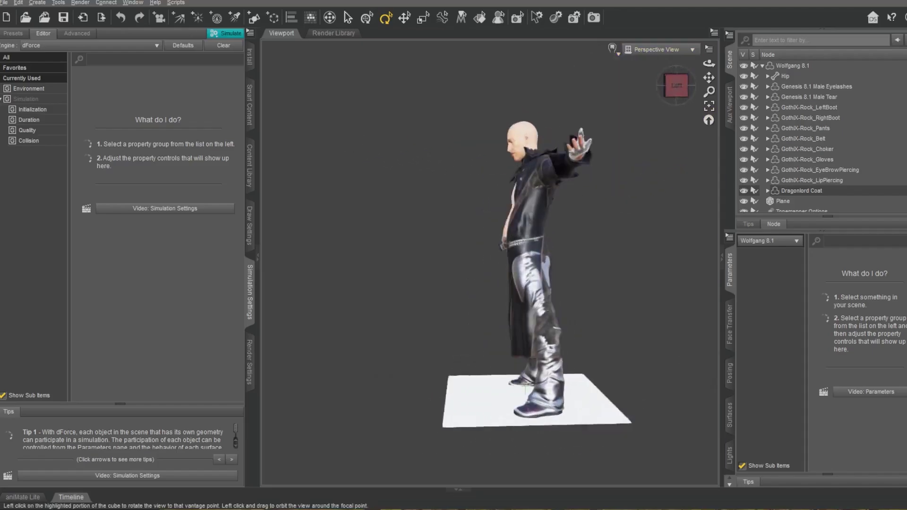
{"action": "scroll", "coordinate": [557, 240], "scroll_direction": "up", "scroll_amount": 5}
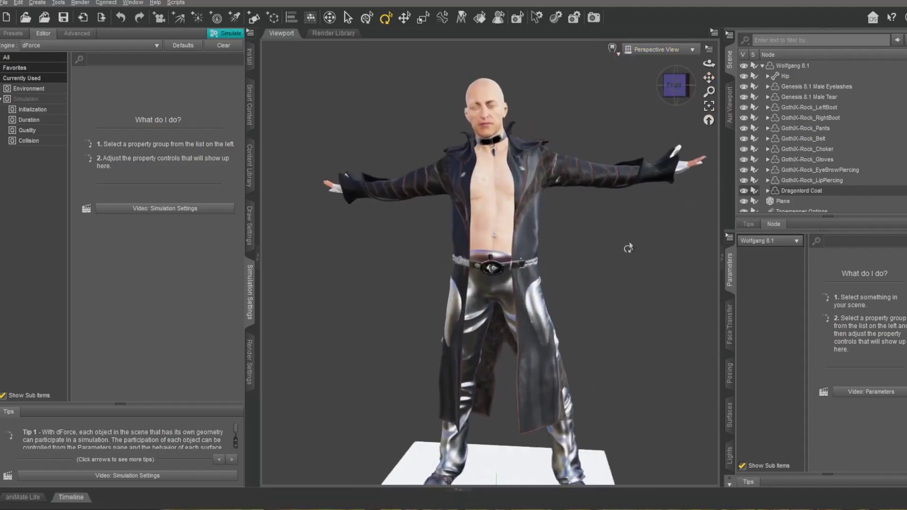
Select the whole Wolfgang 8.1 figure and send it to ZBrush, exporting with deformations.
{"action": "left_click", "coordinate": [777, 64]}
{"action": "left_click", "coordinate": [4, 3]}
{"action": "mouse_move", "coordinate": [59, 159]}
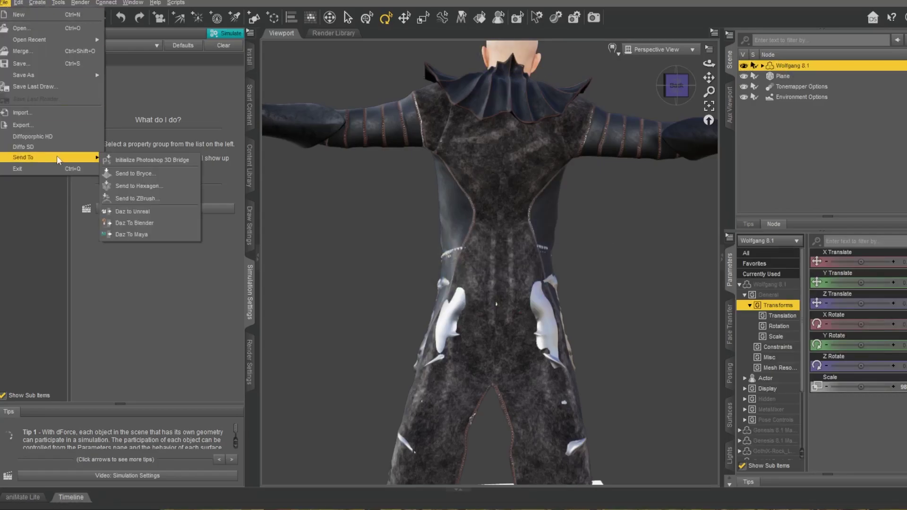
{"action": "left_click", "coordinate": [142, 198]}
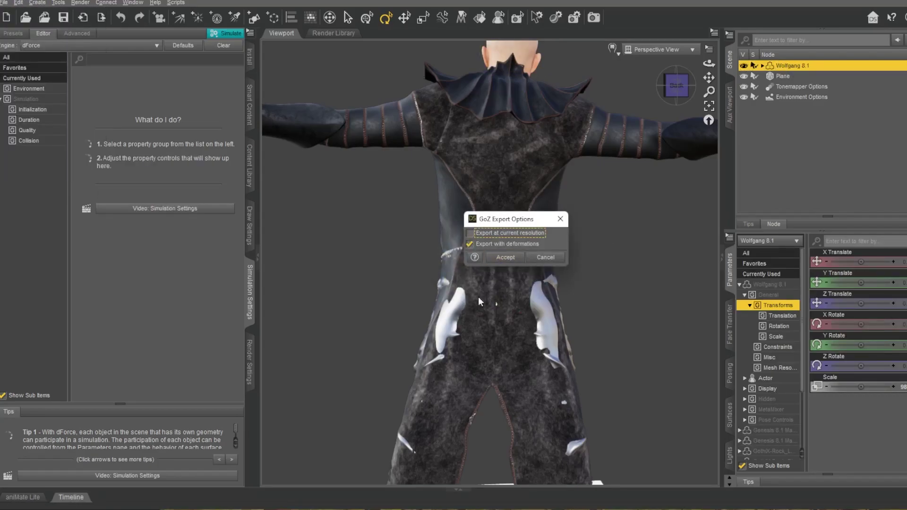
{"action": "left_click", "coordinate": [506, 257]}
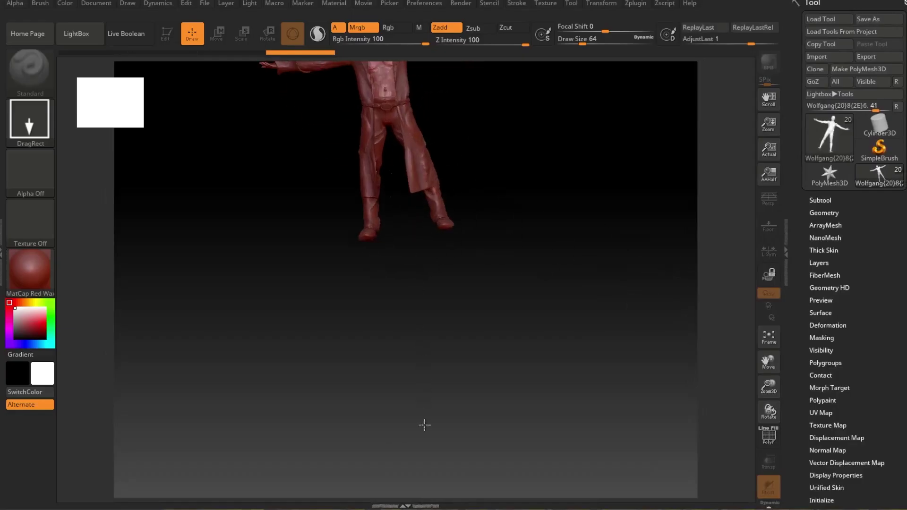
Frame the imported figure from behind, make the Dragonlord Coat the active subtool and choose the ClothMove brush.
{"action": "key", "text": "f"}
{"action": "left_click_drag", "start_coordinate": [568, 247], "coordinate": [529, 314], "text": "shift"}
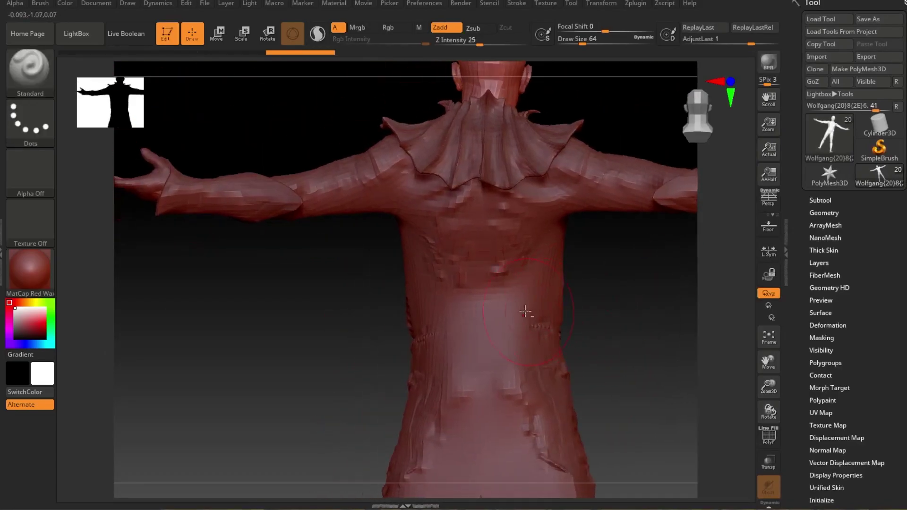
{"action": "left_click", "coordinate": [529, 314], "text": "alt"}
{"action": "left_click_drag", "start_coordinate": [615, 308], "coordinate": [594, 279], "text": "alt"}
{"action": "right_click_drag", "start_coordinate": [594, 279], "coordinate": [493, 253]}
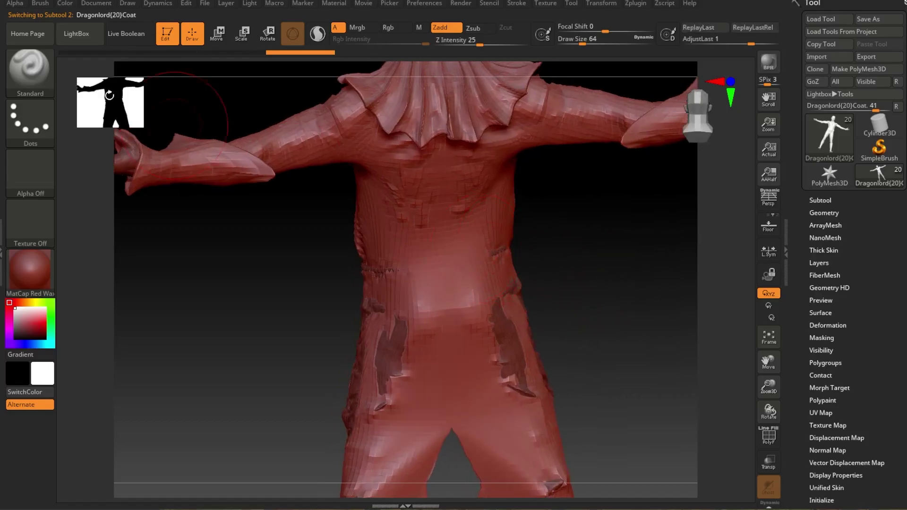
{"action": "key", "text": "b"}
{"action": "left_click", "coordinate": [539, 134]}
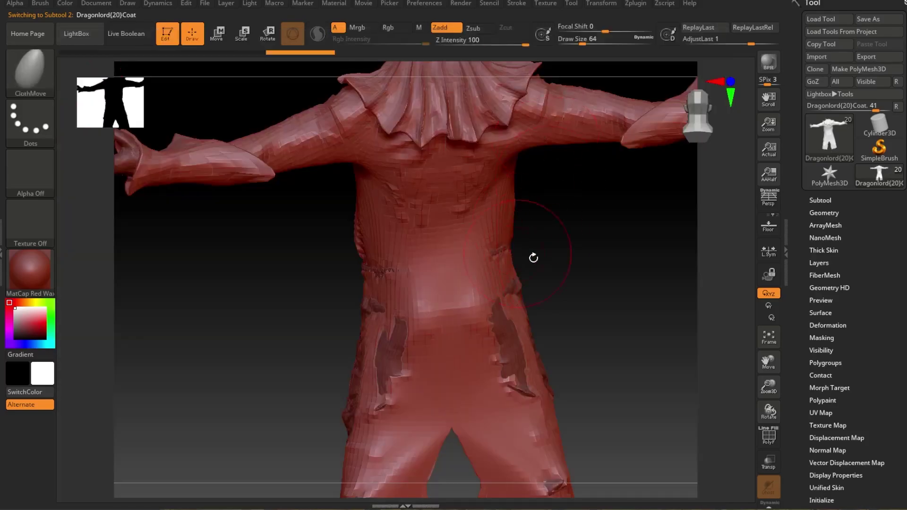
{"action": "mouse_move", "coordinate": [533, 257]}
{"action": "right_mouse_down"}
{"action": "mouse_move", "coordinate": [561, 235]}
{"action": "mouse_move", "coordinate": [417, 271]}
{"action": "right_mouse_up"}
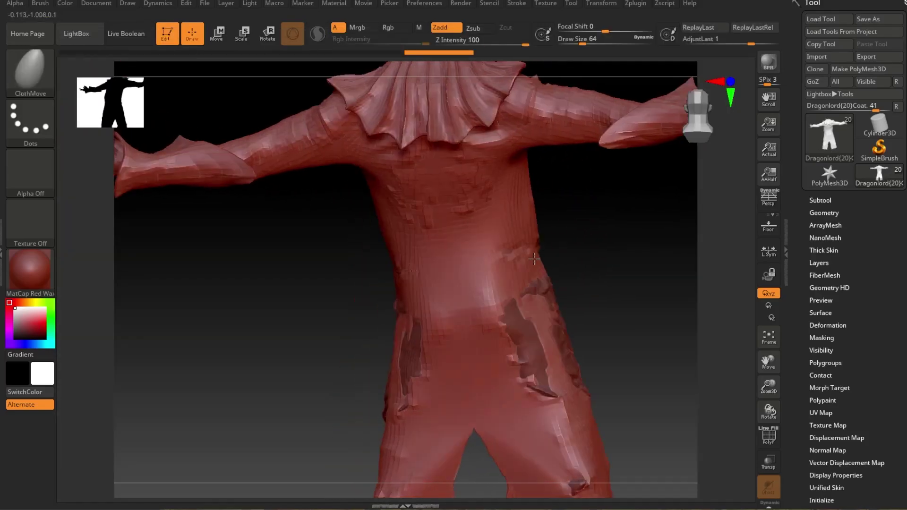
Using the Move brush at draw size 28.75, fit the coat and the GothiX Rock belt together around the waist.
{"action": "key", "text": "b"}
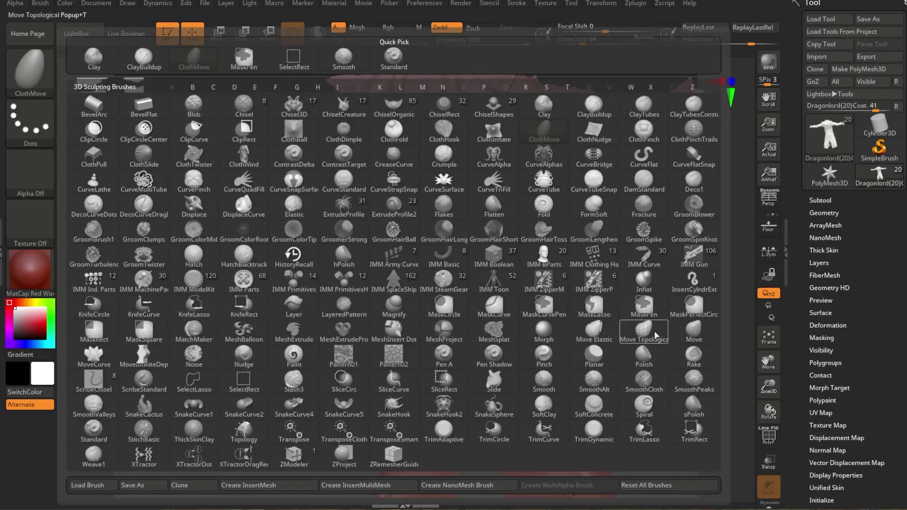
{"action": "left_click", "coordinate": [693, 330]}
{"action": "mouse_move", "coordinate": [530, 284]}
{"action": "right_mouse_down"}
{"action": "mouse_move", "coordinate": [573, 263]}
{"action": "mouse_move", "coordinate": [525, 247]}
{"action": "mouse_move", "coordinate": [471, 251]}
{"action": "mouse_move", "coordinate": [636, 265]}
{"action": "mouse_move", "coordinate": [400, 271]}
{"action": "right_mouse_up"}
{"action": "key", "text": "space"}
{"action": "left_click_drag", "start_coordinate": [431, 263], "coordinate": [421, 263]}
{"action": "mouse_move", "coordinate": [386, 267]}
{"action": "right_mouse_down"}
{"action": "mouse_move", "coordinate": [392, 276]}
{"action": "mouse_move", "coordinate": [439, 265]}
{"action": "mouse_move", "coordinate": [420, 257]}
{"action": "right_mouse_up"}
{"action": "mouse_move", "coordinate": [392, 293]}
{"action": "right_mouse_down"}
{"action": "mouse_move", "coordinate": [424, 270]}
{"action": "mouse_move", "coordinate": [417, 292]}
{"action": "mouse_move", "coordinate": [340, 308]}
{"action": "mouse_move", "coordinate": [442, 236]}
{"action": "right_mouse_up"}
{"action": "left_click", "coordinate": [421, 266], "text": "alt"}
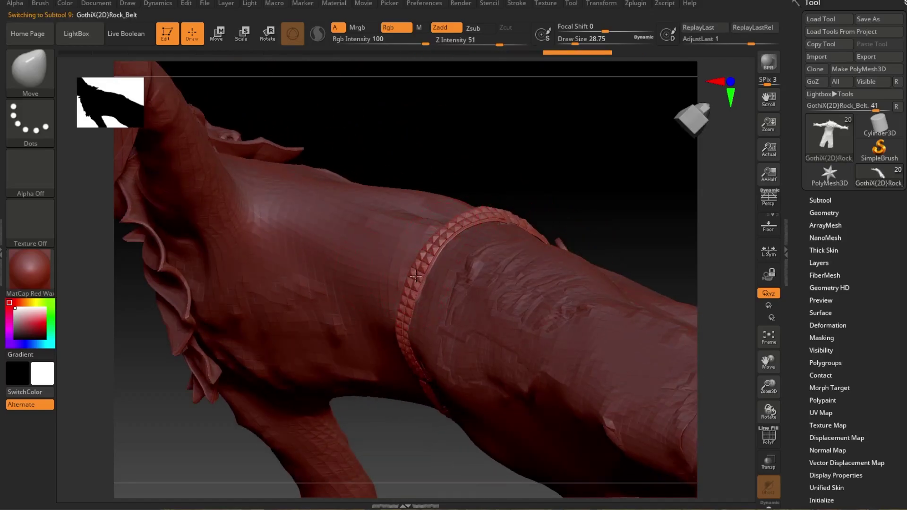
{"action": "right_click_drag", "start_coordinate": [399, 336], "coordinate": [371, 289]}
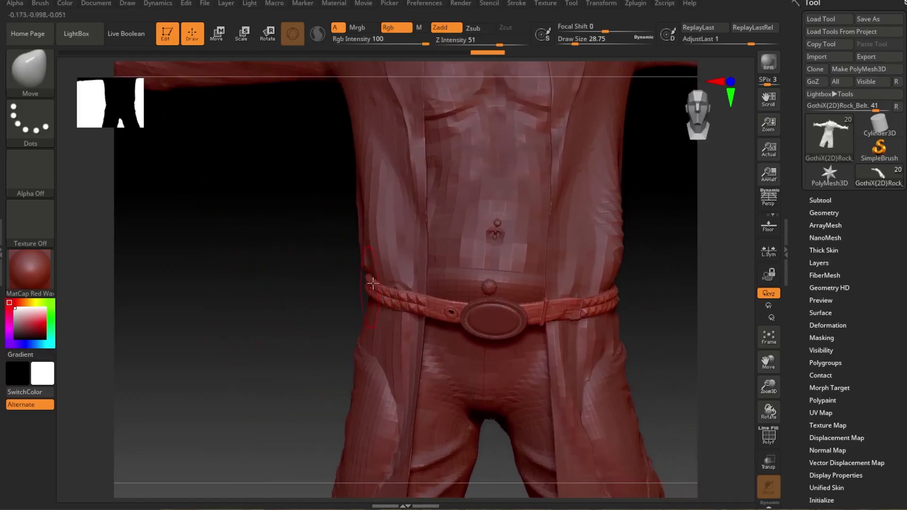
Reselect the Dragonlord Coat, choose the ClothMove brush and set the draw size to about 74.
{"action": "left_click", "coordinate": [360, 243], "text": "alt"}
{"action": "left_click", "coordinate": [36, 73]}
{"action": "left_click", "coordinate": [37, 77]}
{"action": "left_click", "coordinate": [543, 132]}
{"action": "key", "text": "f"}
{"action": "key", "text": "space"}
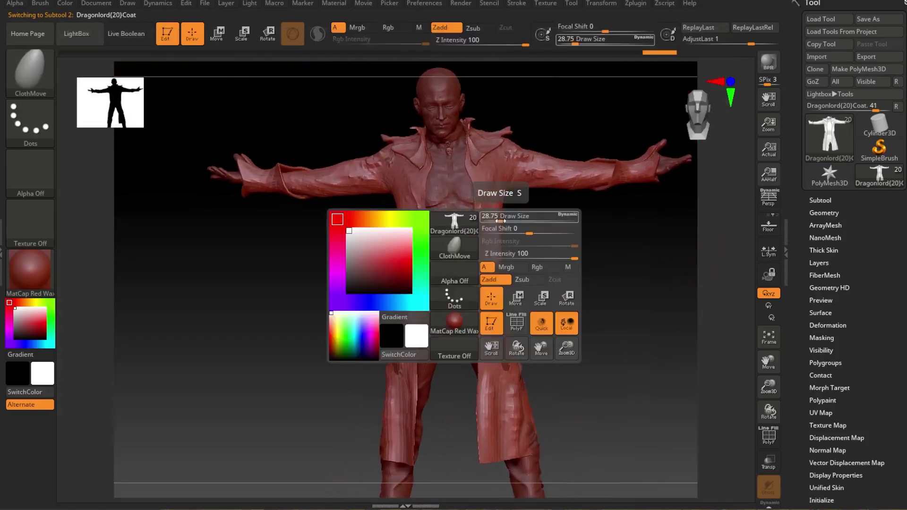
{"action": "left_click_drag", "start_coordinate": [507, 220], "coordinate": [509, 220]}
Undo a first pull on the coat's lower front panel, then pull the panel again and check the tails from behind.
{"action": "right_click_drag", "start_coordinate": [529, 236], "coordinate": [556, 291], "text": "ctrl"}
{"action": "left_click_drag", "start_coordinate": [496, 272], "coordinate": [509, 269]}
{"action": "key", "text": "ctrl+z"}
{"action": "right_click_drag", "start_coordinate": [581, 298], "coordinate": [580, 153], "text": "alt"}
{"action": "right_click_drag", "start_coordinate": [567, 237], "coordinate": [609, 240]}
{"action": "left_click_drag", "start_coordinate": [492, 283], "coordinate": [506, 282]}
{"action": "right_click_drag", "start_coordinate": [610, 299], "coordinate": [501, 283]}
{"action": "right_click_drag", "start_coordinate": [626, 237], "coordinate": [472, 208]}
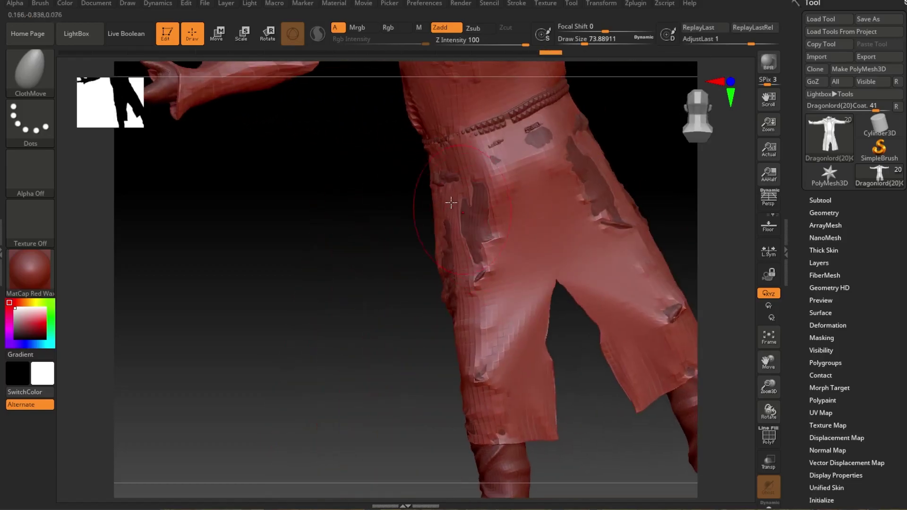
{"action": "mouse_move", "coordinate": [607, 167]}
{"action": "right_mouse_down"}
{"action": "mouse_move", "coordinate": [638, 166]}
{"action": "mouse_move", "coordinate": [586, 90]}
{"action": "right_mouse_up"}
{"action": "mouse_move", "coordinate": [547, 167]}
{"action": "right_mouse_down"}
{"action": "mouse_move", "coordinate": [561, 189]}
{"action": "mouse_move", "coordinate": [577, 191]}
{"action": "right_mouse_up"}
Set the draw size to about 101 and pull the coat's skirt on the figure's left side outward and backward.
{"action": "key", "text": "space"}
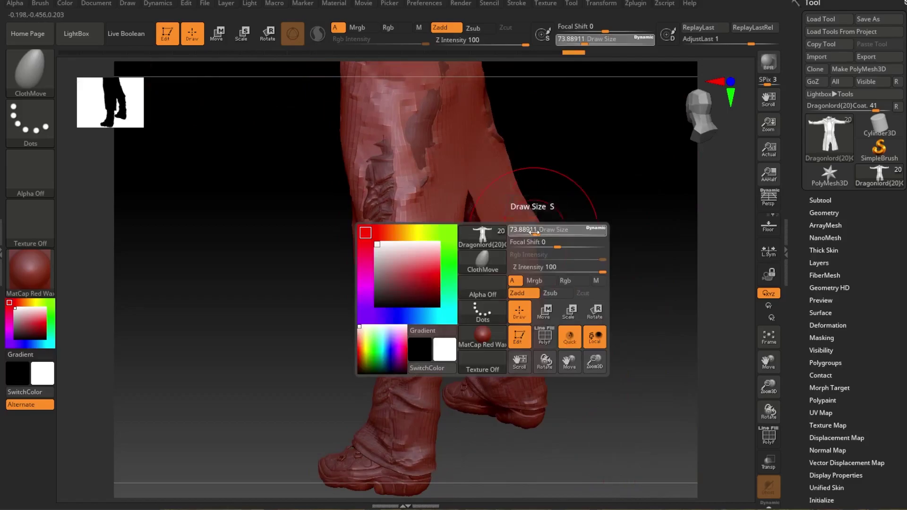
{"action": "left_click_drag", "start_coordinate": [534, 231], "coordinate": [540, 231]}
{"action": "left_click_drag", "start_coordinate": [616, 187], "coordinate": [604, 203]}
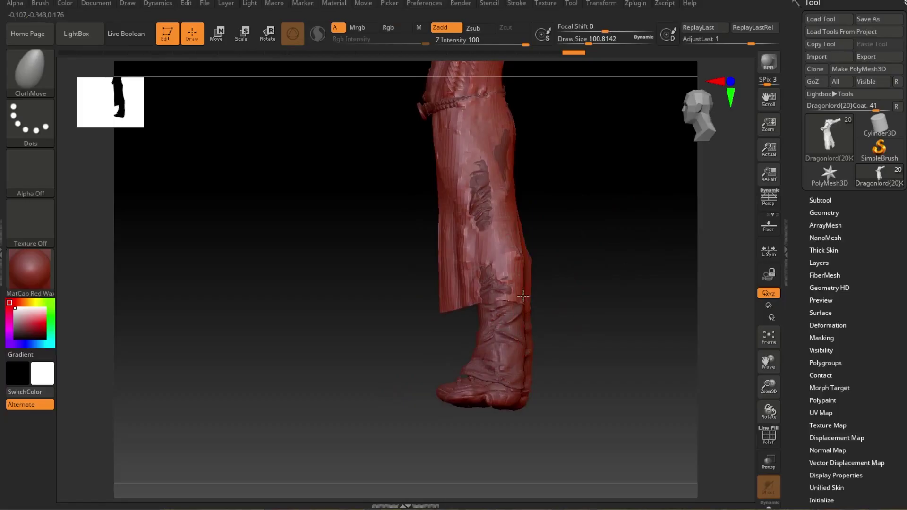
{"action": "left_click_drag", "start_coordinate": [602, 209], "coordinate": [521, 299]}
{"action": "left_click_drag", "start_coordinate": [613, 216], "coordinate": [470, 289]}
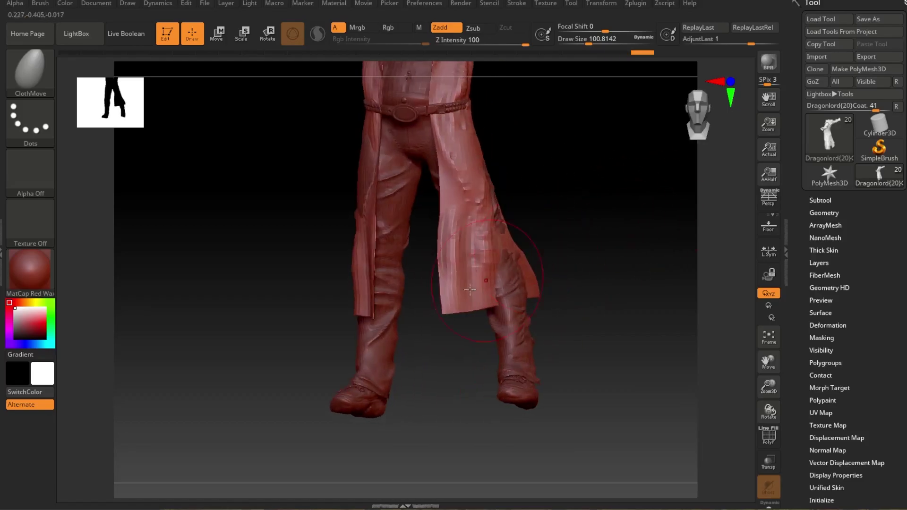
{"action": "left_click_drag", "start_coordinate": [543, 223], "coordinate": [552, 258]}
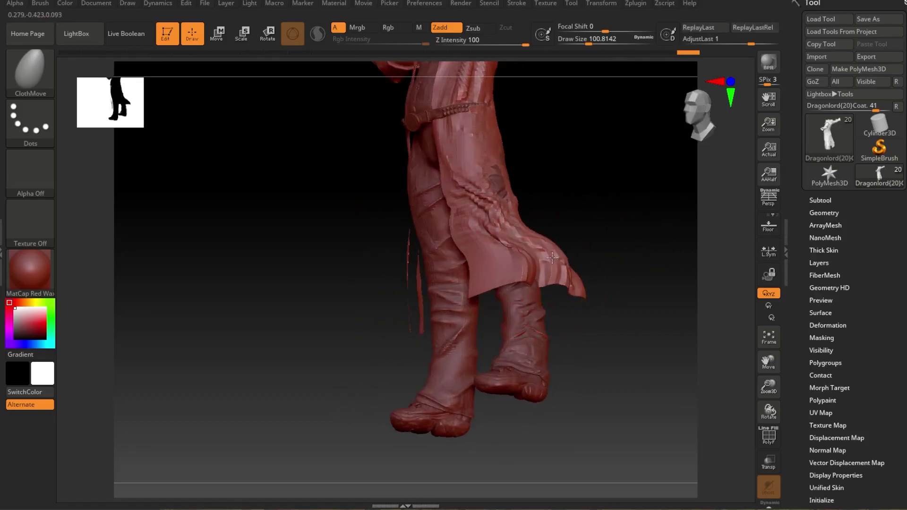
{"action": "left_click_drag", "start_coordinate": [523, 211], "coordinate": [505, 166]}
{"action": "left_click_drag", "start_coordinate": [572, 180], "coordinate": [639, 173]}
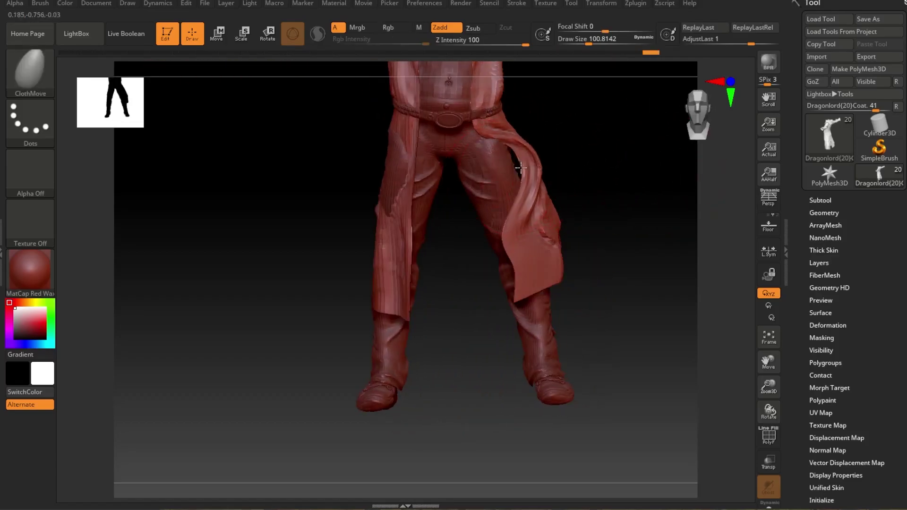
Sweep the coat's lower panels away from both legs with large ClothMove strokes from several angles.
{"action": "left_click_drag", "start_coordinate": [583, 143], "coordinate": [512, 233]}
{"action": "left_click_drag", "start_coordinate": [657, 213], "coordinate": [478, 208]}
{"action": "left_click_drag", "start_coordinate": [478, 265], "coordinate": [591, 248]}
{"action": "left_click_drag", "start_coordinate": [491, 246], "coordinate": [464, 194]}
{"action": "mouse_move", "coordinate": [349, 303]}
{"action": "left_mouse_down"}
{"action": "mouse_move", "coordinate": [243, 308]}
{"action": "mouse_move", "coordinate": [311, 308]}
{"action": "left_mouse_up"}
{"action": "left_click_drag", "start_coordinate": [357, 338], "coordinate": [425, 316]}
{"action": "left_click_drag", "start_coordinate": [520, 284], "coordinate": [624, 278]}
{"action": "left_click_drag", "start_coordinate": [444, 350], "coordinate": [411, 293]}
{"action": "left_click_drag", "start_coordinate": [330, 360], "coordinate": [293, 349]}
Set the draw size to about 132 and pull the coat's front panel on the figure's right side back into flying tails.
{"action": "key", "text": "space"}
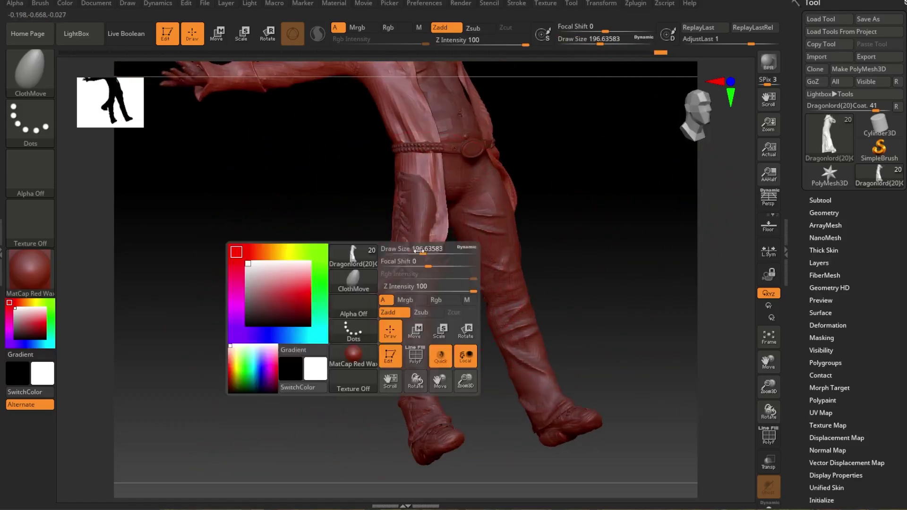
{"action": "left_click_drag", "start_coordinate": [419, 250], "coordinate": [412, 250]}
{"action": "left_click_drag", "start_coordinate": [437, 229], "coordinate": [392, 239]}
{"action": "left_click_drag", "start_coordinate": [292, 321], "coordinate": [330, 317]}
{"action": "mouse_move", "coordinate": [454, 194]}
{"action": "left_mouse_down"}
{"action": "mouse_move", "coordinate": [537, 197]}
{"action": "mouse_move", "coordinate": [608, 243]}
{"action": "mouse_move", "coordinate": [647, 284]}
{"action": "left_mouse_up"}
{"action": "mouse_move", "coordinate": [514, 296]}
{"action": "left_mouse_down"}
{"action": "mouse_move", "coordinate": [558, 291]}
{"action": "mouse_move", "coordinate": [536, 293]}
{"action": "left_mouse_up"}
{"action": "mouse_move", "coordinate": [378, 340]}
{"action": "left_mouse_down"}
{"action": "mouse_move", "coordinate": [589, 346]}
{"action": "mouse_move", "coordinate": [434, 373]}
{"action": "mouse_move", "coordinate": [359, 373]}
{"action": "left_mouse_up"}
{"action": "mouse_move", "coordinate": [335, 419]}
{"action": "left_mouse_down"}
{"action": "mouse_move", "coordinate": [687, 321]}
{"action": "mouse_move", "coordinate": [559, 199]}
{"action": "mouse_move", "coordinate": [582, 208]}
{"action": "left_mouse_up"}
Turn on double-sided display for the coat and refine the lifted tails at a draw size of about 44.
{"action": "scroll", "coordinate": [820, 281], "scroll_direction": "down", "scroll_amount": 5}
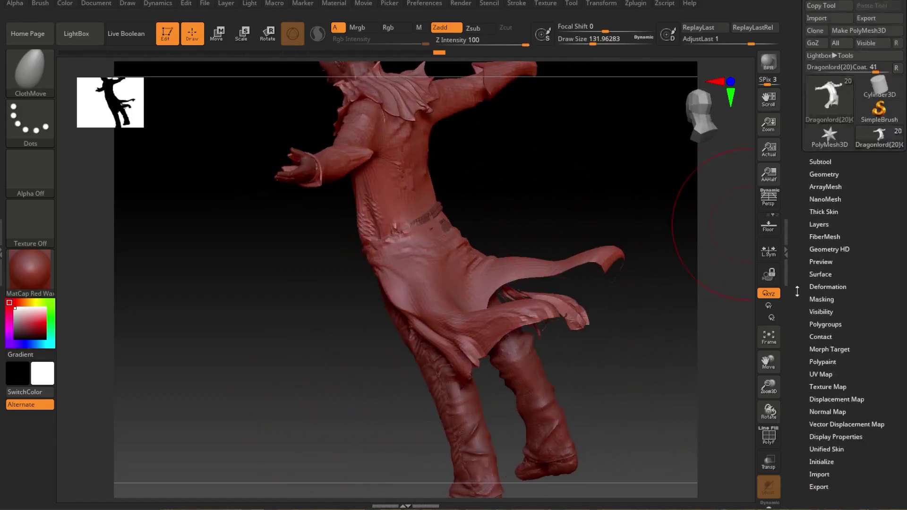
{"action": "left_click", "coordinate": [824, 286]}
{"action": "left_click_drag", "start_coordinate": [661, 236], "coordinate": [553, 331]}
{"action": "mouse_move", "coordinate": [527, 379]}
{"action": "left_mouse_down"}
{"action": "mouse_move", "coordinate": [624, 338]}
{"action": "mouse_move", "coordinate": [553, 294]}
{"action": "left_mouse_up"}
{"action": "key", "text": "space"}
{"action": "left_click_drag", "start_coordinate": [567, 241], "coordinate": [610, 203]}
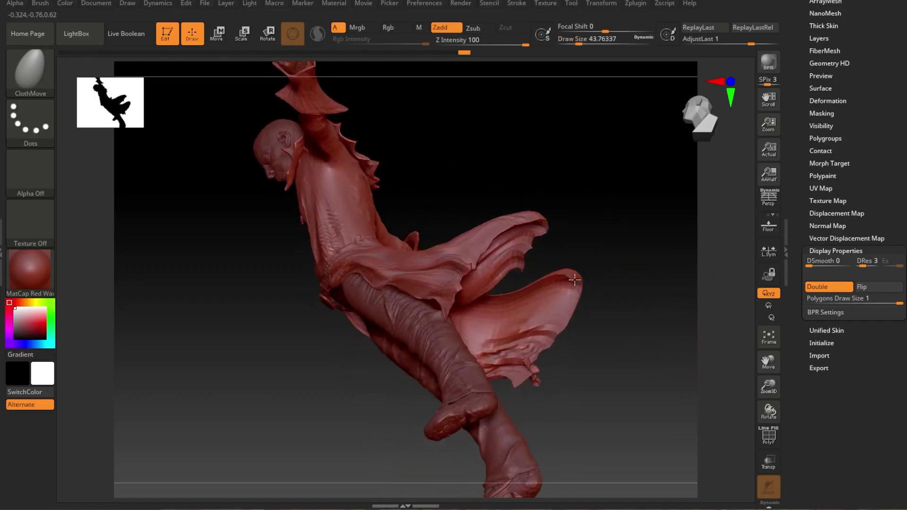
{"action": "mouse_move", "coordinate": [582, 246]}
{"action": "left_mouse_down"}
{"action": "mouse_move", "coordinate": [583, 260]}
{"action": "mouse_move", "coordinate": [551, 274]}
{"action": "mouse_move", "coordinate": [561, 272]}
{"action": "left_mouse_up"}
Set the draw size to about 90 and pull the coat's sides inward above the belt from behind.
{"action": "key", "text": "space"}
{"action": "mouse_move", "coordinate": [575, 262]}
{"action": "left_mouse_down"}
{"action": "mouse_move", "coordinate": [615, 265]}
{"action": "mouse_move", "coordinate": [571, 302]}
{"action": "mouse_move", "coordinate": [587, 251]}
{"action": "mouse_move", "coordinate": [539, 279]}
{"action": "mouse_move", "coordinate": [539, 307]}
{"action": "mouse_move", "coordinate": [506, 364]}
{"action": "mouse_move", "coordinate": [491, 325]}
{"action": "left_mouse_up"}
{"action": "left_click_drag", "start_coordinate": [387, 294], "coordinate": [413, 298]}
{"action": "mouse_move", "coordinate": [411, 367]}
{"action": "left_mouse_down", "text": "shift"}
{"action": "mouse_move", "coordinate": [466, 372]}
{"action": "mouse_move", "coordinate": [469, 233]}
{"action": "mouse_move", "coordinate": [592, 302]}
{"action": "left_mouse_up", "text": "shift"}
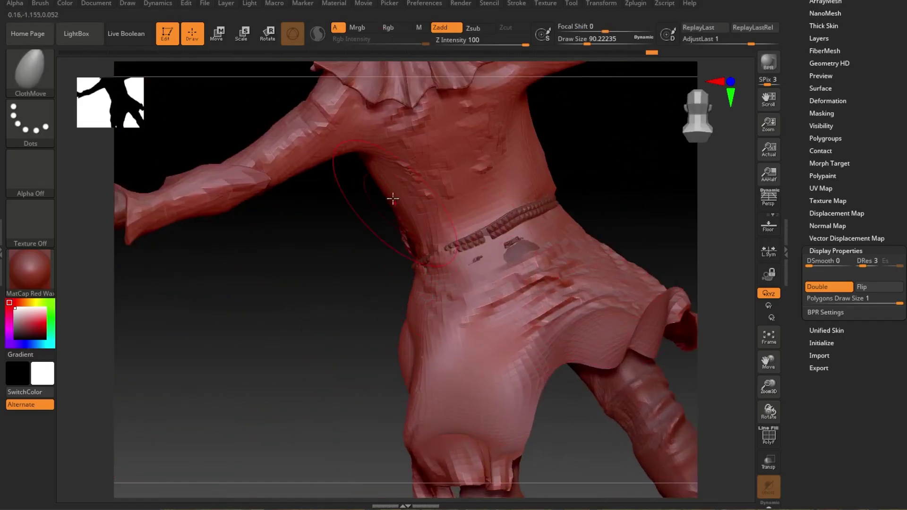
{"action": "left_click_drag", "start_coordinate": [393, 199], "coordinate": [406, 191]}
{"action": "left_click_drag", "start_coordinate": [565, 174], "coordinate": [594, 168]}
Hide the coat in the subtool list, activate the Wolfgang body and narrow its waist at draw size about 71.
{"action": "left_click_drag", "start_coordinate": [797, 141], "coordinate": [796, 331]}
{"action": "left_click", "coordinate": [821, 164]}
{"action": "mouse_move", "coordinate": [792, 170]}
{"action": "left_mouse_down"}
{"action": "mouse_move", "coordinate": [792, 152]}
{"action": "mouse_move", "coordinate": [794, 221]}
{"action": "left_mouse_up"}
{"action": "left_click_drag", "start_coordinate": [809, 121], "coordinate": [812, 219]}
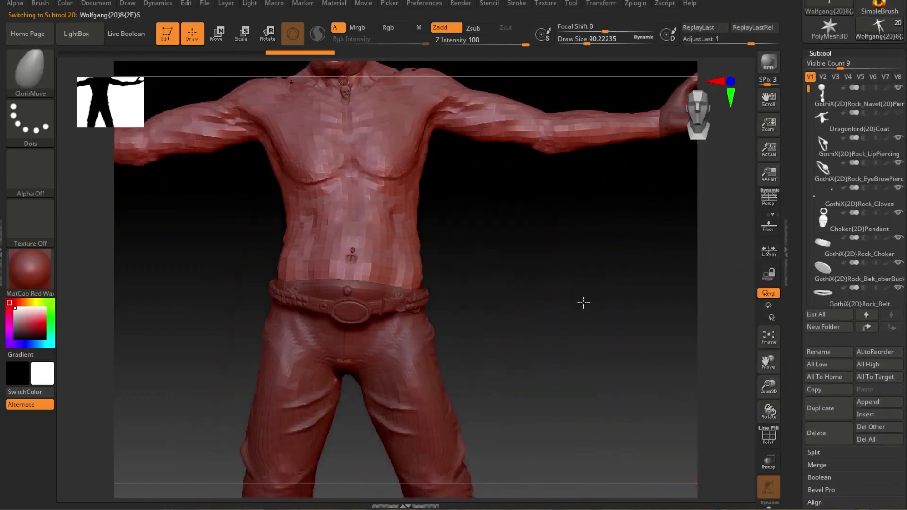
{"action": "left_click_drag", "start_coordinate": [584, 302], "coordinate": [657, 341], "text": "alt"}
{"action": "left_click_drag", "start_coordinate": [350, 258], "coordinate": [374, 261]}
{"action": "key", "text": "["}
{"action": "left_click_drag", "start_coordinate": [491, 260], "coordinate": [477, 263]}
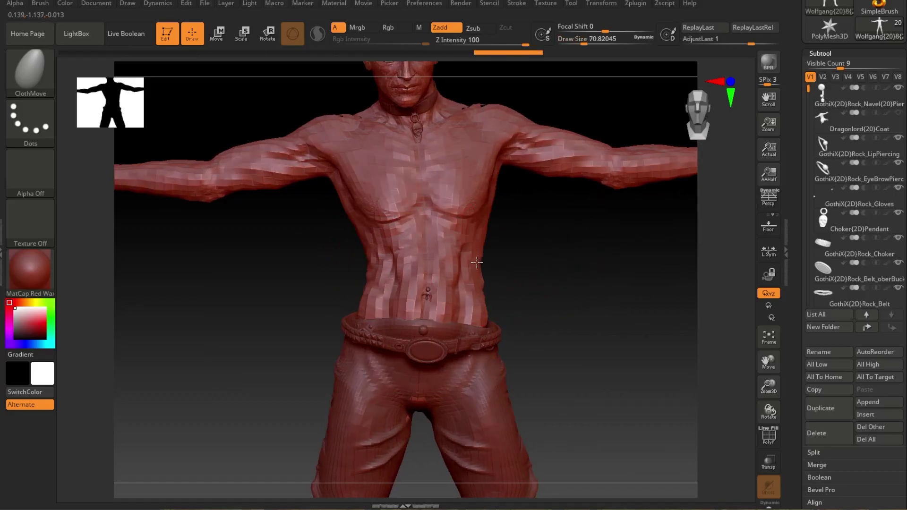
Bring back the Dragonlord Coat as the active subtool and pull both its sides in to follow the narrowed waist.
{"action": "left_click", "coordinate": [826, 123]}
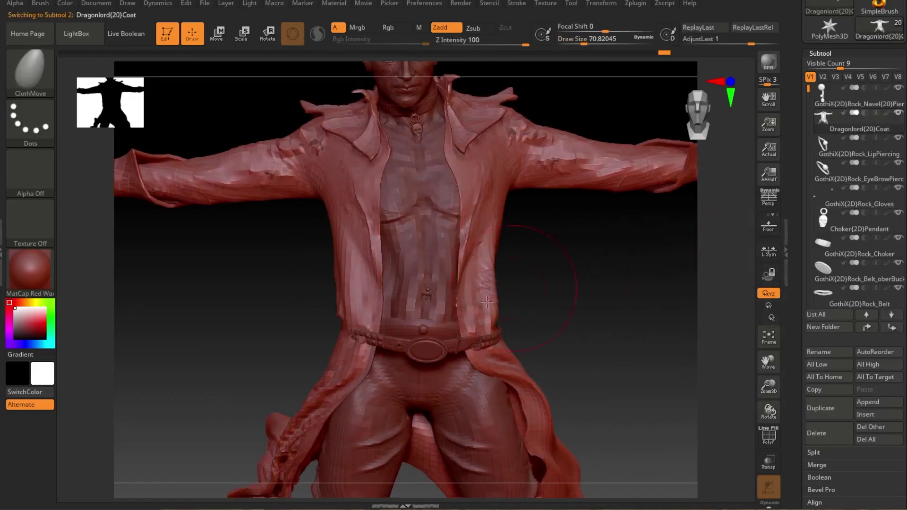
{"action": "left_click_drag", "start_coordinate": [480, 256], "coordinate": [471, 258]}
{"action": "left_click_drag", "start_coordinate": [338, 270], "coordinate": [354, 272]}
{"action": "left_click_drag", "start_coordinate": [314, 275], "coordinate": [306, 286]}
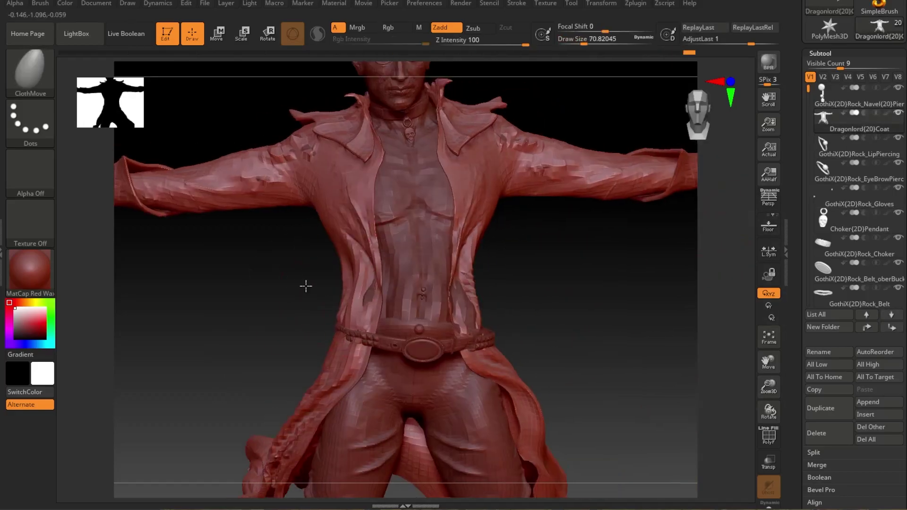
{"action": "mouse_move", "coordinate": [486, 230]}
{"action": "left_mouse_down"}
{"action": "mouse_move", "coordinate": [551, 237]}
{"action": "mouse_move", "coordinate": [543, 294]}
{"action": "mouse_move", "coordinate": [607, 260]}
{"action": "mouse_move", "coordinate": [645, 264]}
{"action": "mouse_move", "coordinate": [563, 274]}
{"action": "left_mouse_up"}
{"action": "left_click_drag", "start_coordinate": [437, 284], "coordinate": [447, 280]}
{"action": "mouse_move", "coordinate": [511, 279]}
{"action": "left_mouse_down"}
{"action": "mouse_move", "coordinate": [586, 284]}
{"action": "mouse_move", "coordinate": [482, 307]}
{"action": "left_mouse_up"}
Switch to the Move brush at draw size about 33 and adjust the coat around the belt at the back.
{"action": "key", "text": "b"}
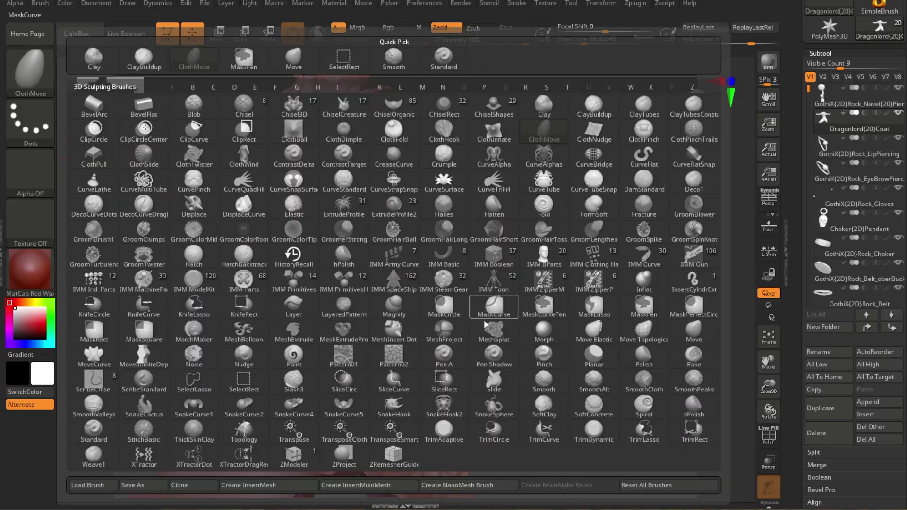
{"action": "key", "text": "m"}
{"action": "key", "text": "v"}
{"action": "mouse_move", "coordinate": [534, 331]}
{"action": "left_mouse_down", "text": "alt"}
{"action": "mouse_move", "coordinate": [573, 284]}
{"action": "mouse_move", "coordinate": [581, 350]}
{"action": "left_mouse_up", "text": "alt"}
{"action": "left_click_drag", "start_coordinate": [399, 296], "coordinate": [378, 303]}
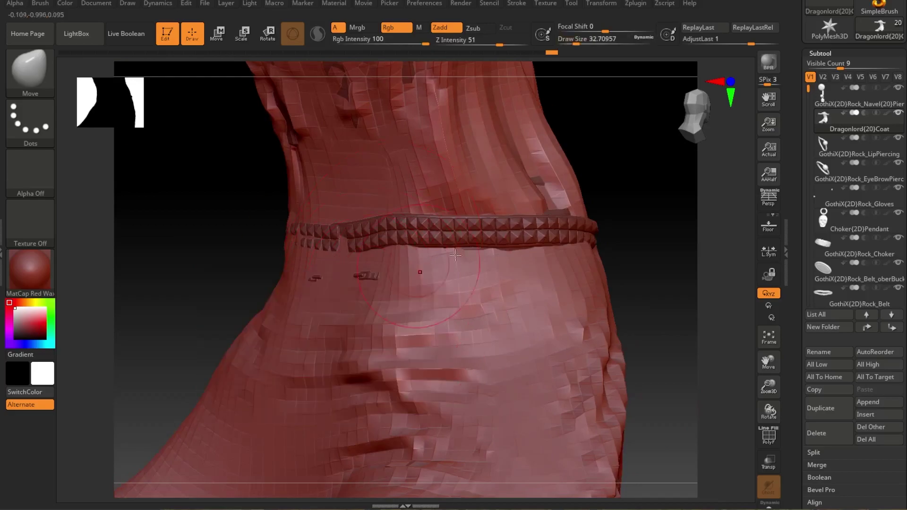
{"action": "left_click_drag", "start_coordinate": [265, 293], "coordinate": [213, 290]}
Activate the GothiX Rock pants and belt in turn and move their surfaces to fit the coat at the back waist.
{"action": "left_click", "coordinate": [376, 281], "text": "alt"}
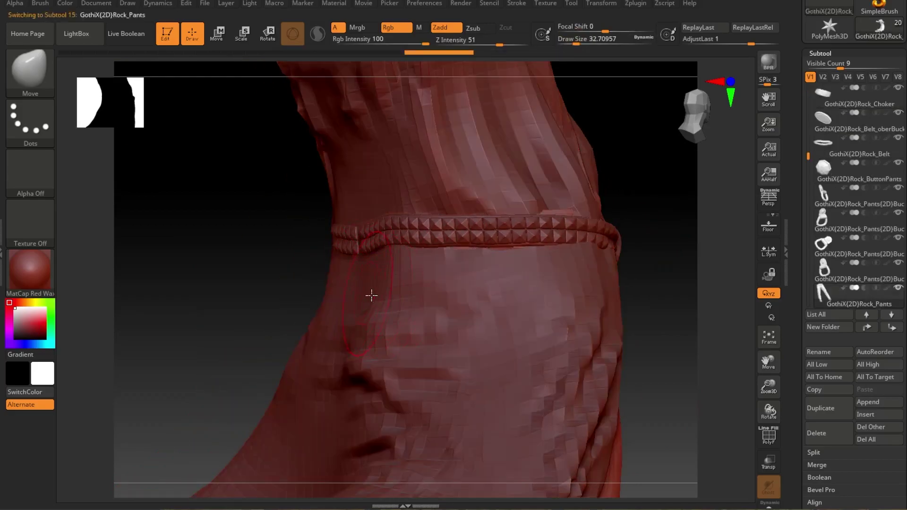
{"action": "left_click", "coordinate": [396, 264], "text": "alt"}
{"action": "left_click_drag", "start_coordinate": [284, 284], "coordinate": [462, 313]}
{"action": "left_click", "coordinate": [448, 303], "text": "alt"}
{"action": "mouse_move", "coordinate": [303, 312]}
{"action": "left_mouse_down"}
{"action": "mouse_move", "coordinate": [336, 334]}
{"action": "mouse_move", "coordinate": [347, 326]}
{"action": "left_mouse_up"}
{"action": "left_click_drag", "start_coordinate": [462, 298], "coordinate": [453, 305]}
{"action": "mouse_move", "coordinate": [308, 316]}
{"action": "left_mouse_down"}
{"action": "mouse_move", "coordinate": [494, 328]}
{"action": "mouse_move", "coordinate": [302, 331]}
{"action": "mouse_move", "coordinate": [321, 347]}
{"action": "left_mouse_up"}
{"action": "left_click_drag", "start_coordinate": [209, 370], "coordinate": [333, 362]}
Switch to a cloth brush and reshape the GothiX Rock belt where it wraps around the waist.
{"action": "left_click", "coordinate": [33, 78]}
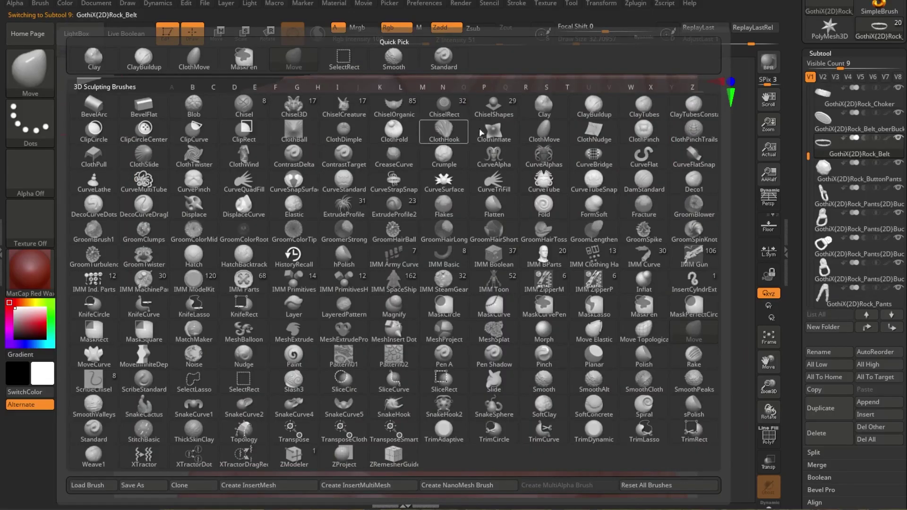
{"action": "left_click", "coordinate": [441, 131]}
{"action": "left_click_drag", "start_coordinate": [265, 355], "coordinate": [260, 326]}
{"action": "mouse_move", "coordinate": [330, 361]}
{"action": "left_mouse_down"}
{"action": "mouse_move", "coordinate": [278, 360]}
{"action": "mouse_move", "coordinate": [285, 373]}
{"action": "mouse_move", "coordinate": [293, 366]}
{"action": "left_mouse_up"}
{"action": "left_click_drag", "start_coordinate": [426, 302], "coordinate": [373, 303]}
Alternate between the belt and the Dragonlord Coat to refine the waist, and smooth the coat's back.
{"action": "left_click", "coordinate": [374, 293], "text": "alt"}
{"action": "mouse_move", "coordinate": [429, 257]}
{"action": "left_mouse_down"}
{"action": "mouse_move", "coordinate": [479, 298]}
{"action": "mouse_move", "coordinate": [534, 302]}
{"action": "left_mouse_up"}
{"action": "left_click", "coordinate": [337, 314], "text": "alt"}
{"action": "left_click_drag", "start_coordinate": [436, 251], "coordinate": [243, 311]}
{"action": "mouse_move", "coordinate": [243, 240]}
{"action": "left_mouse_down"}
{"action": "mouse_move", "coordinate": [360, 278]}
{"action": "mouse_move", "coordinate": [396, 246]}
{"action": "mouse_move", "coordinate": [448, 241]}
{"action": "left_mouse_up"}
{"action": "left_click_drag", "start_coordinate": [214, 313], "coordinate": [285, 363]}
{"action": "mouse_move", "coordinate": [325, 327]}
{"action": "left_mouse_down"}
{"action": "mouse_move", "coordinate": [395, 302]}
{"action": "mouse_move", "coordinate": [405, 331]}
{"action": "mouse_move", "coordinate": [588, 275]}
{"action": "mouse_move", "coordinate": [432, 293]}
{"action": "left_mouse_up"}
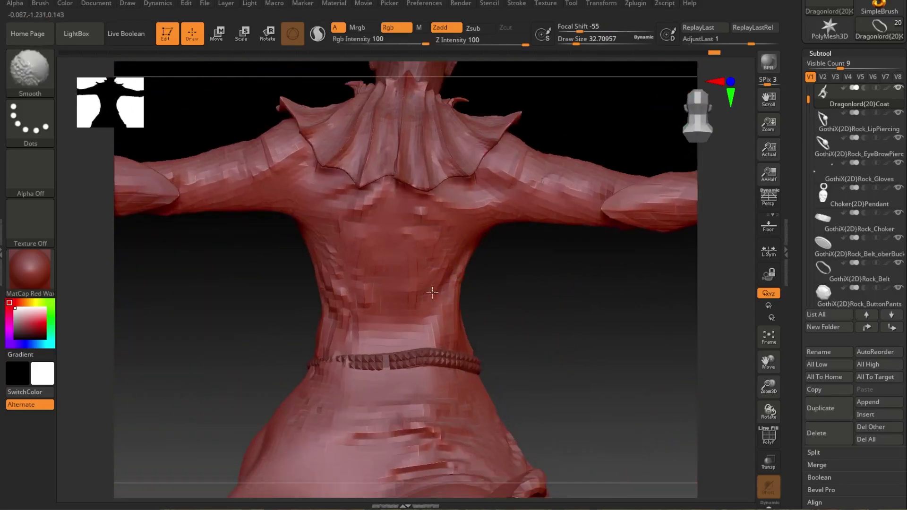
Correct where the coat and neighbouring garments intersect at the sides, smoothing the coat above the waist.
{"action": "left_click_drag", "start_coordinate": [522, 302], "coordinate": [548, 227]}
{"action": "left_click", "coordinate": [462, 270], "text": "alt"}
{"action": "left_click_drag", "start_coordinate": [380, 265], "coordinate": [481, 256]}
{"action": "left_click", "coordinate": [482, 255], "text": "alt"}
{"action": "left_click", "coordinate": [525, 267], "text": "alt"}
{"action": "left_click_drag", "start_coordinate": [227, 274], "coordinate": [340, 277]}
{"action": "left_click", "coordinate": [338, 189], "text": "alt"}
{"action": "left_click_drag", "start_coordinate": [345, 189], "coordinate": [336, 146], "text": "shift"}
Rework the coat and belt overlap at the front hip with ClothMove strokes at draw size about 33.
{"action": "mouse_move", "coordinate": [208, 227]}
{"action": "left_mouse_down"}
{"action": "mouse_move", "coordinate": [256, 232]}
{"action": "mouse_move", "coordinate": [208, 232]}
{"action": "left_mouse_up"}
{"action": "left_click", "coordinate": [320, 260], "text": "alt"}
{"action": "left_click_drag", "start_coordinate": [319, 260], "coordinate": [457, 312]}
{"action": "left_click", "coordinate": [457, 312], "text": "alt"}
{"action": "mouse_move", "coordinate": [557, 312]}
{"action": "left_mouse_down"}
{"action": "mouse_move", "coordinate": [326, 369]}
{"action": "mouse_move", "coordinate": [322, 391]}
{"action": "left_mouse_up"}
{"action": "left_click_drag", "start_coordinate": [420, 343], "coordinate": [409, 347]}
{"action": "mouse_move", "coordinate": [326, 359]}
{"action": "left_mouse_down"}
{"action": "mouse_move", "coordinate": [620, 296]}
{"action": "mouse_move", "coordinate": [251, 322]}
{"action": "mouse_move", "coordinate": [286, 184]}
{"action": "mouse_move", "coordinate": [141, 101]}
{"action": "mouse_move", "coordinate": [346, 238]}
{"action": "left_mouse_up"}
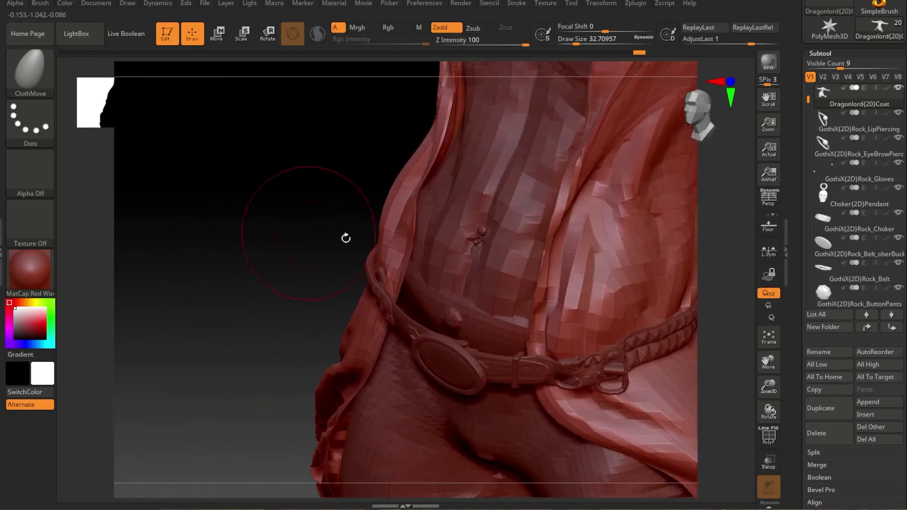
Reduce the draw size to about 16, adjust the studded part of the belt at the hip and reselect the coat.
{"action": "left_click_drag", "start_coordinate": [388, 301], "coordinate": [331, 283]}
{"action": "left_click", "coordinate": [331, 282], "text": "alt"}
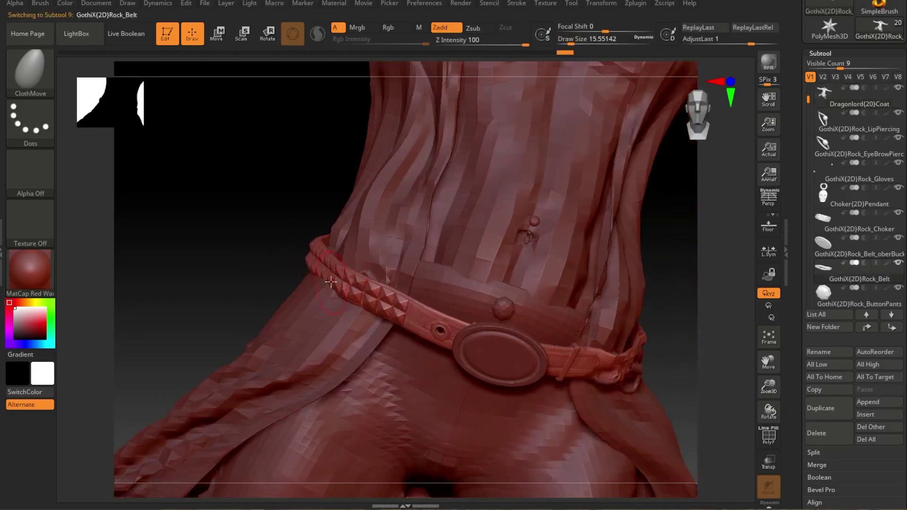
{"action": "mouse_move", "coordinate": [269, 288]}
{"action": "left_mouse_down"}
{"action": "mouse_move", "coordinate": [532, 314]}
{"action": "mouse_move", "coordinate": [510, 288]}
{"action": "left_mouse_up"}
{"action": "left_click", "coordinate": [373, 298], "text": "alt"}
{"action": "left_click_drag", "start_coordinate": [372, 298], "coordinate": [390, 284]}
Reshape the coat's flared tails at draw size about 124, then refine the collar and back with smaller brushes.
{"action": "mouse_move", "coordinate": [463, 284]}
{"action": "left_mouse_down"}
{"action": "mouse_move", "coordinate": [491, 303]}
{"action": "mouse_move", "coordinate": [490, 278]}
{"action": "left_mouse_up"}
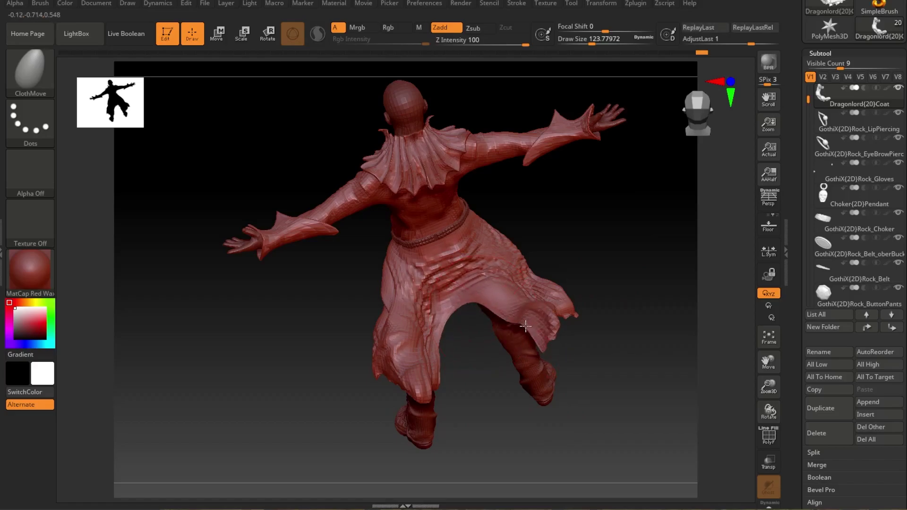
{"action": "left_click_drag", "start_coordinate": [563, 229], "coordinate": [603, 258]}
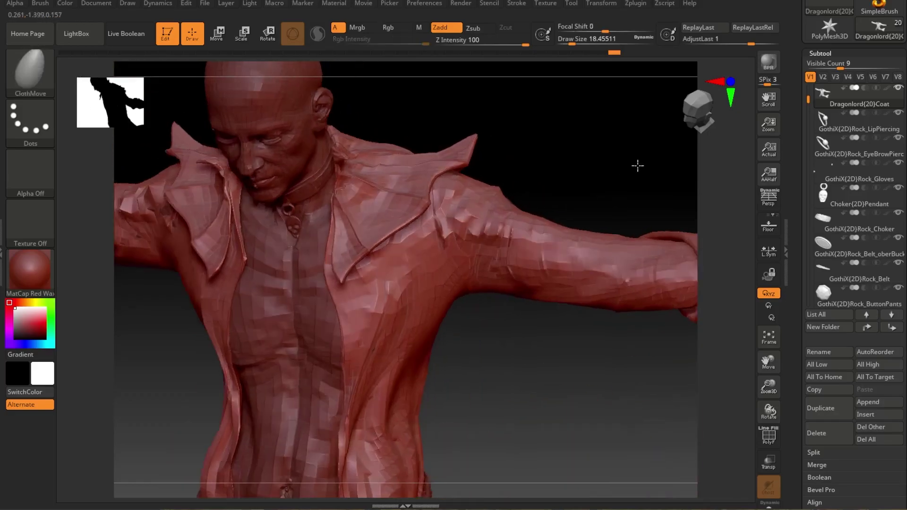
{"action": "left_click_drag", "start_coordinate": [638, 166], "coordinate": [354, 266]}
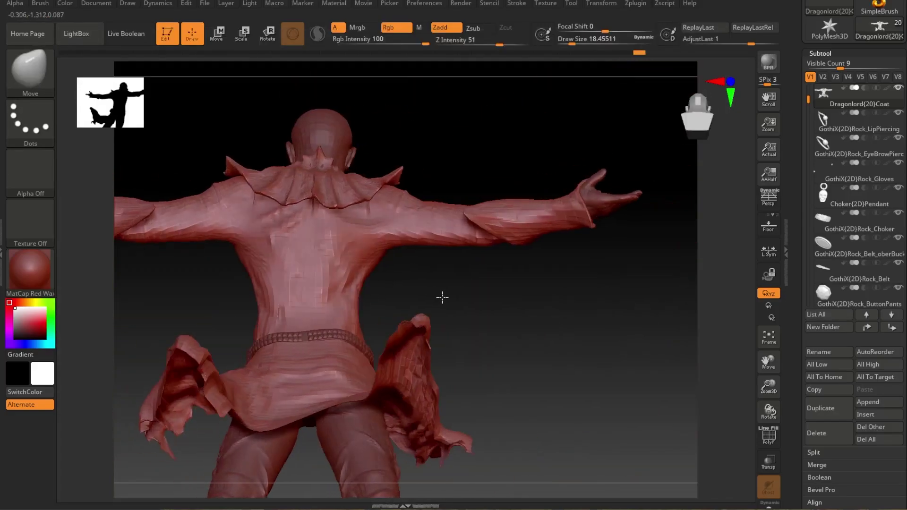
Reshape the coat's back and shoulder areas with Move brush strokes, raising the draw size to about 68.
{"action": "key", "text": "space"}
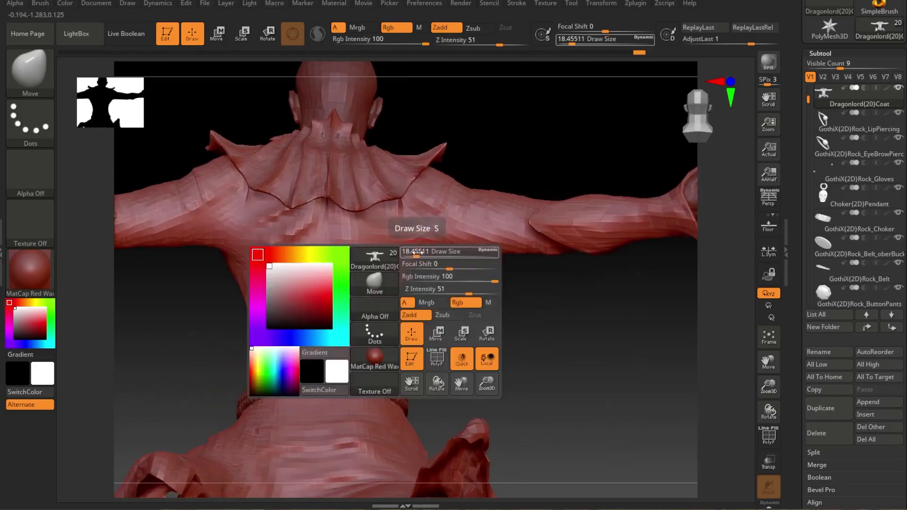
{"action": "mouse_move", "coordinate": [441, 289]}
{"action": "left_mouse_down"}
{"action": "mouse_move", "coordinate": [496, 263]}
{"action": "mouse_move", "coordinate": [490, 290]}
{"action": "left_mouse_up"}
{"action": "key", "text": "space"}
{"action": "left_click", "coordinate": [499, 248]}
{"action": "left_click_drag", "start_coordinate": [499, 248], "coordinate": [412, 318]}
{"action": "key", "text": "space"}
{"action": "left_click", "coordinate": [462, 249]}
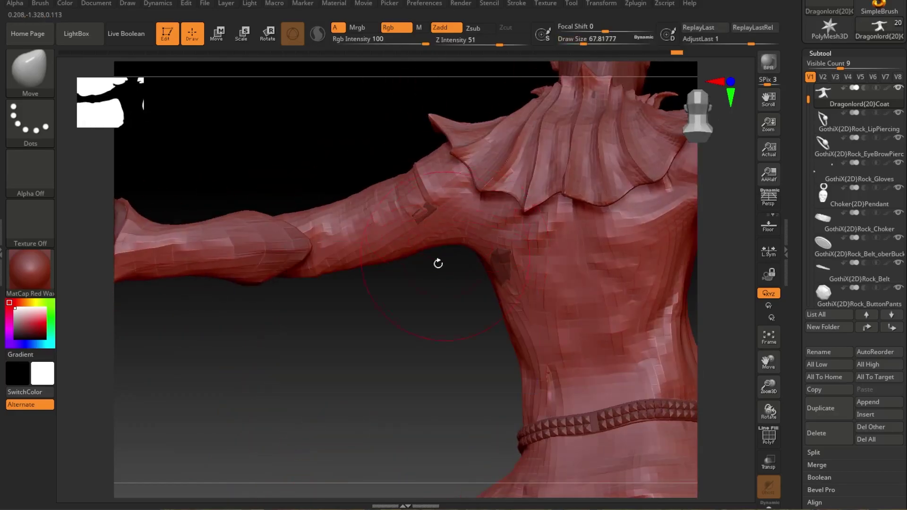
{"action": "left_click_drag", "start_coordinate": [438, 264], "coordinate": [377, 348]}
{"action": "key", "text": "space"}
{"action": "left_click", "coordinate": [425, 279]}
{"action": "mouse_move", "coordinate": [356, 268]}
{"action": "left_mouse_down"}
{"action": "mouse_move", "coordinate": [318, 281]}
{"action": "mouse_move", "coordinate": [345, 318]}
{"action": "mouse_move", "coordinate": [298, 334]}
{"action": "mouse_move", "coordinate": [320, 310]}
{"action": "mouse_move", "coordinate": [419, 277]}
{"action": "mouse_move", "coordinate": [321, 304]}
{"action": "mouse_move", "coordinate": [607, 324]}
{"action": "mouse_move", "coordinate": [591, 277]}
{"action": "mouse_move", "coordinate": [538, 253]}
{"action": "mouse_move", "coordinate": [581, 360]}
{"action": "mouse_move", "coordinate": [580, 312]}
{"action": "mouse_move", "coordinate": [582, 352]}
{"action": "left_mouse_up"}
Switch to the ClothHook brush at draw size about 39 and pull the coat's back fabric above the belt.
{"action": "key", "text": "b"}
{"action": "left_click", "coordinate": [394, 58]}
{"action": "left_click_drag", "start_coordinate": [574, 231], "coordinate": [608, 227]}
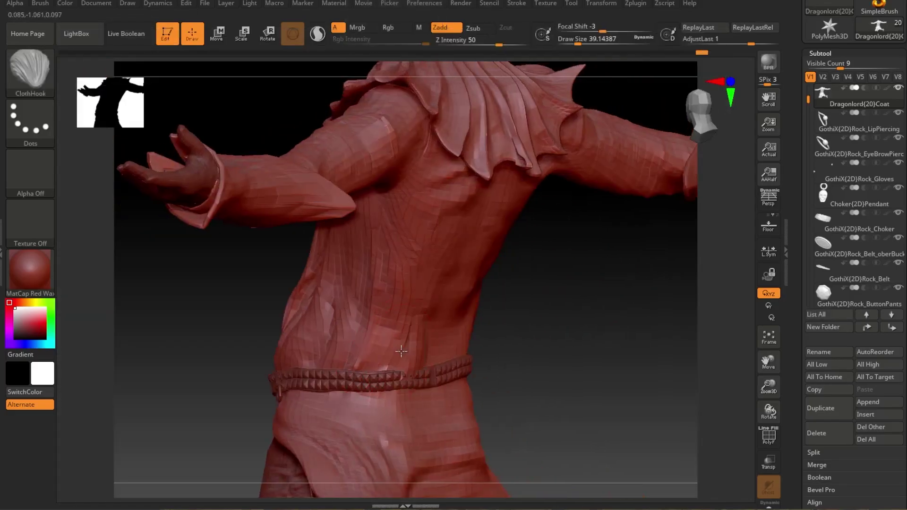
{"action": "right_click_drag", "start_coordinate": [481, 192], "coordinate": [463, 326]}
{"action": "left_click_drag", "start_coordinate": [435, 349], "coordinate": [425, 353]}
Refine the coat around the belt at the back and both hips with ClothMove at draw size about 27.
{"action": "mouse_move", "coordinate": [424, 353]}
{"action": "right_mouse_down"}
{"action": "mouse_move", "coordinate": [331, 345]}
{"action": "mouse_move", "coordinate": [380, 344]}
{"action": "right_mouse_up"}
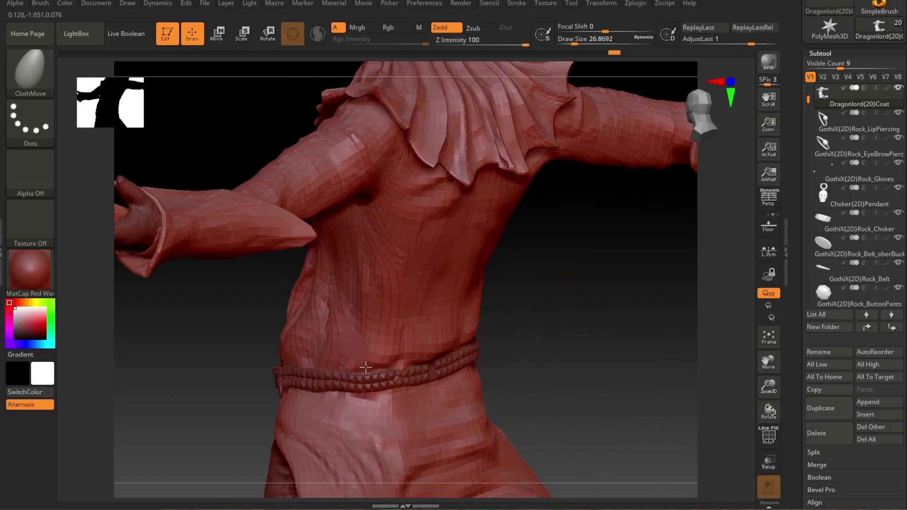
{"action": "left_click_drag", "start_coordinate": [524, 331], "coordinate": [662, 333]}
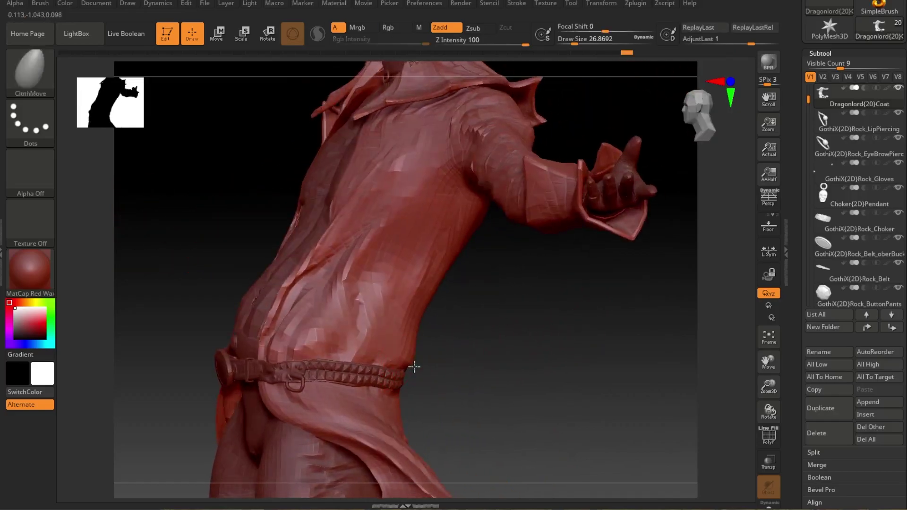
{"action": "left_click_drag", "start_coordinate": [529, 354], "coordinate": [335, 339]}
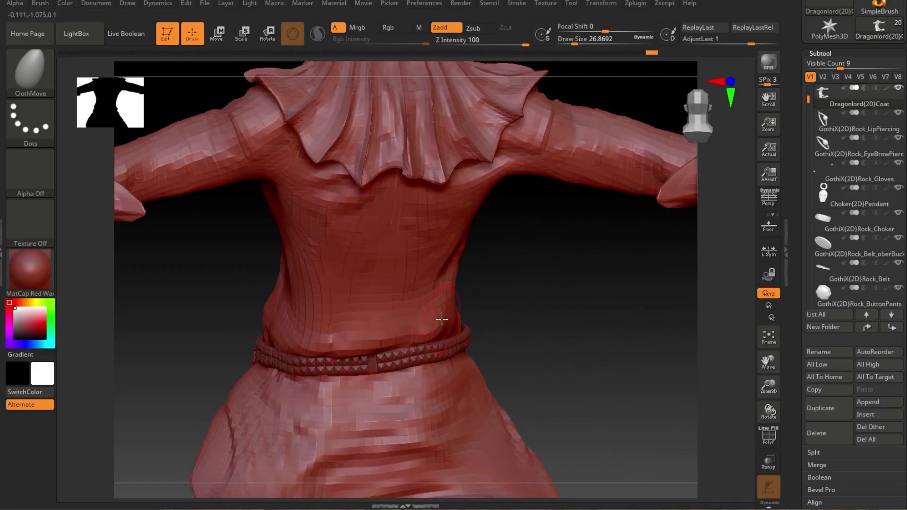
{"action": "left_click_drag", "start_coordinate": [542, 313], "coordinate": [454, 335]}
{"action": "left_click_drag", "start_coordinate": [535, 313], "coordinate": [466, 365]}
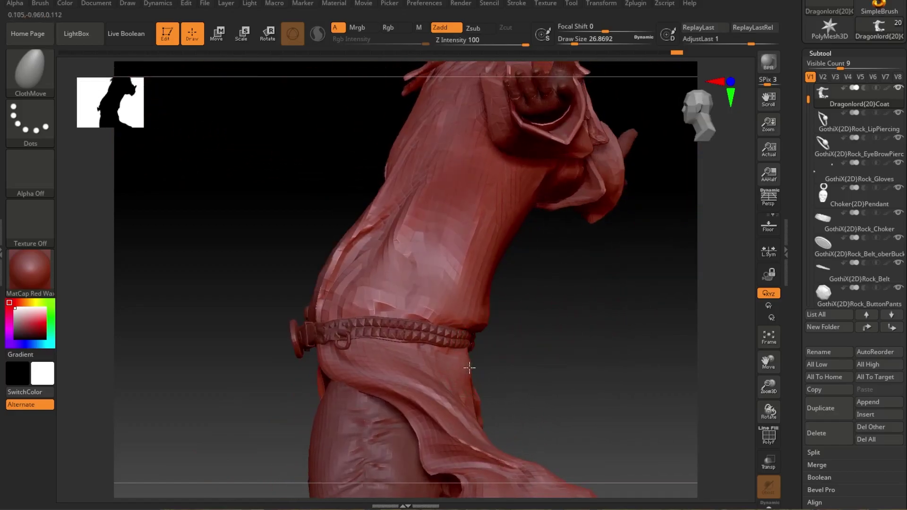
{"action": "left_click_drag", "start_coordinate": [536, 339], "coordinate": [501, 355]}
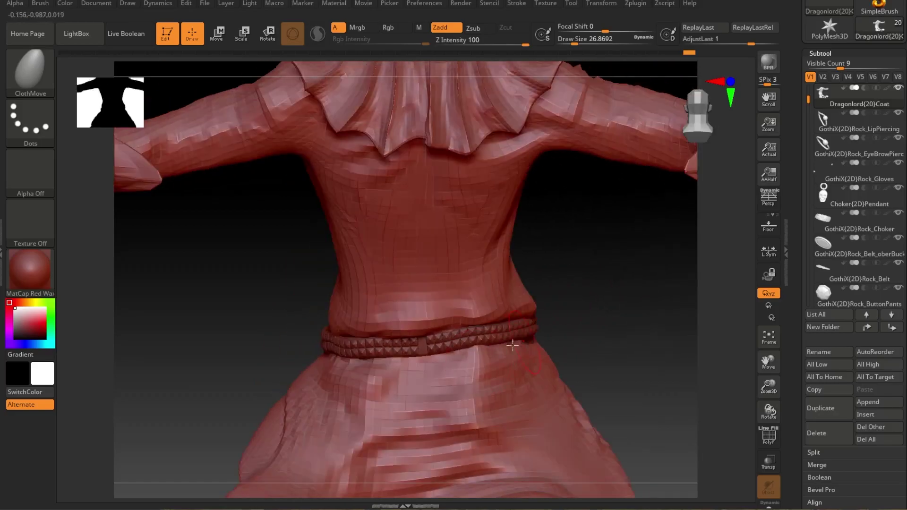
{"action": "left_click_drag", "start_coordinate": [387, 384], "coordinate": [564, 323]}
Send the sculpted coat back to Daz Studio with GoZ as a new morph named ZBrush Jacket.
{"action": "left_click_drag", "start_coordinate": [797, 161], "coordinate": [795, 188]}
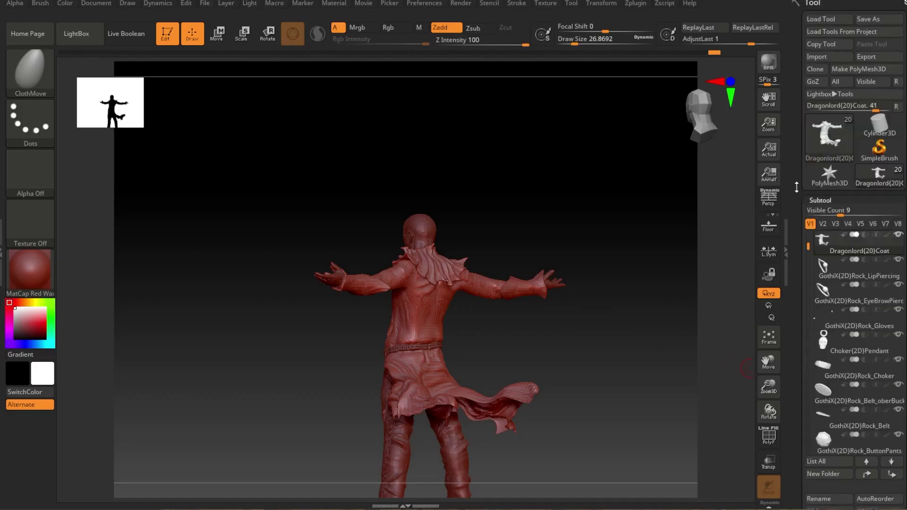
{"action": "right_click_drag", "start_coordinate": [478, 213], "coordinate": [455, 282], "text": "ctrl"}
{"action": "left_click", "coordinate": [310, 433], "text": "alt"}
{"action": "left_click", "coordinate": [442, 313], "text": "alt"}
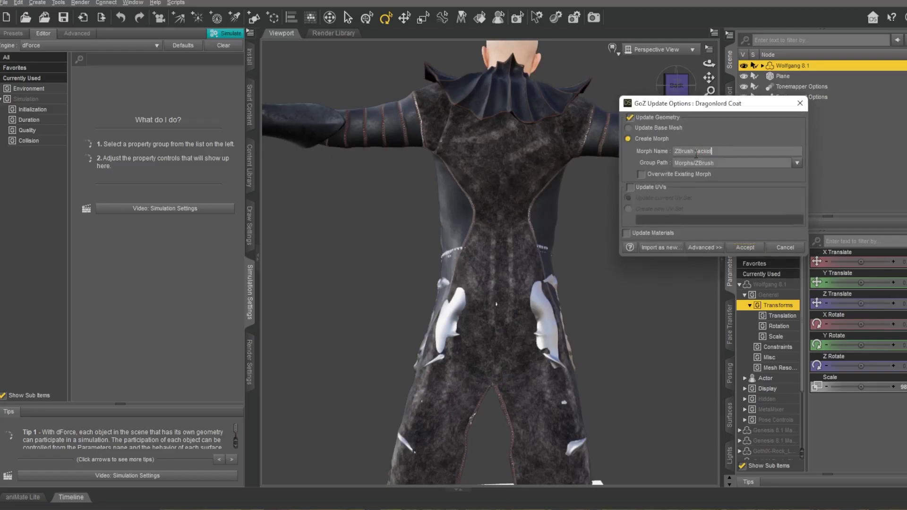
{"action": "key", "text": "Return"}
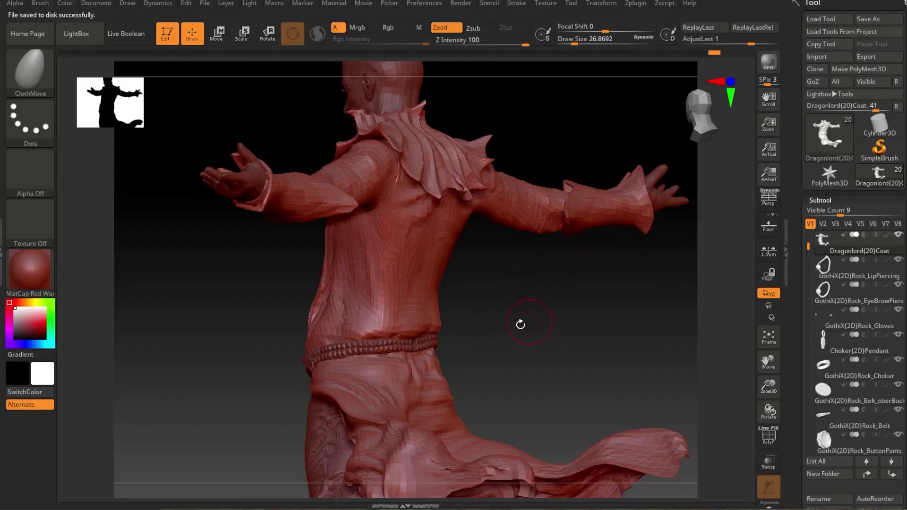
Send the belt and the Wolfgang body to Daz Studio with GoZ as morphs named ZBrush belt and ZBrush Body.
{"action": "left_click", "coordinate": [364, 349], "text": "alt"}
{"action": "left_click_drag", "start_coordinate": [534, 365], "coordinate": [711, 342], "text": "alt"}
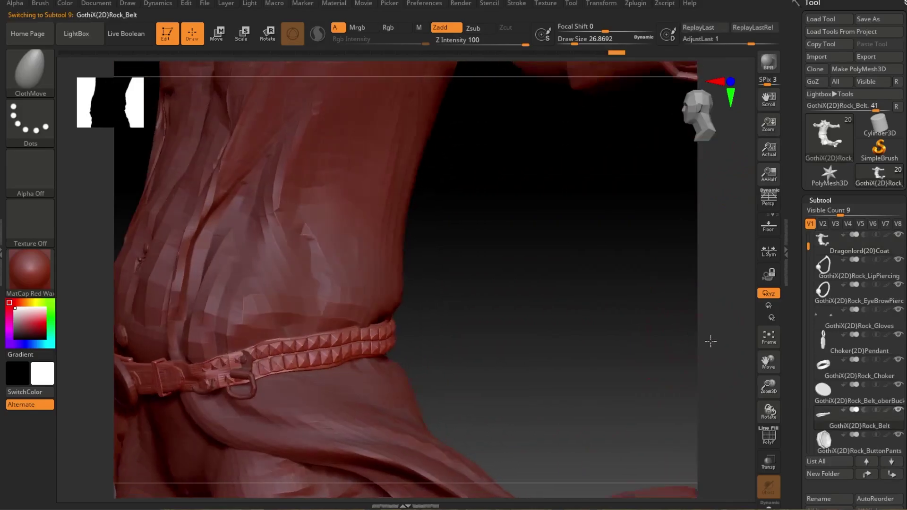
{"action": "left_click_drag", "start_coordinate": [579, 339], "coordinate": [721, 243]}
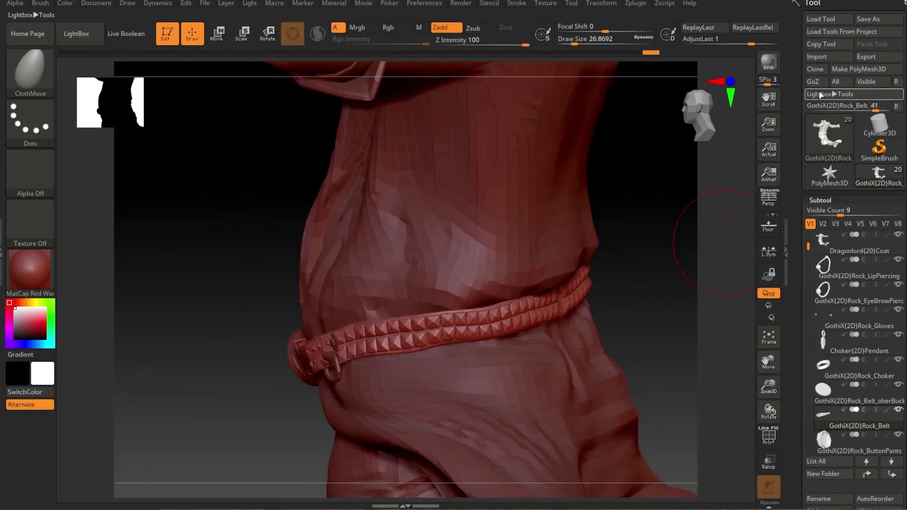
{"action": "left_click", "coordinate": [835, 82]}
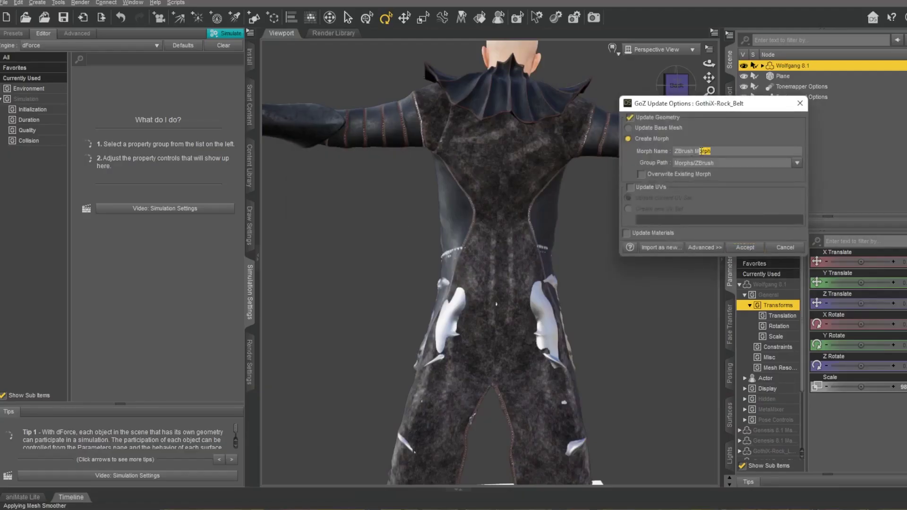
{"action": "key", "text": "Return"}
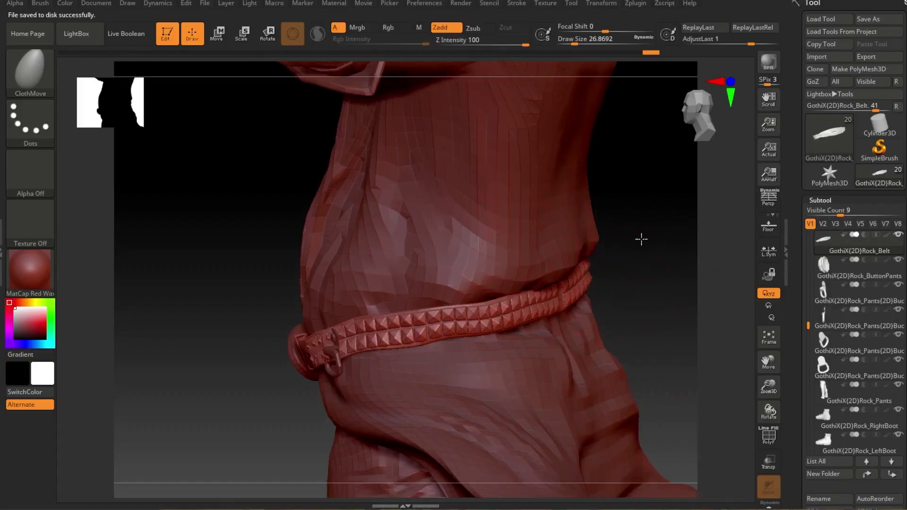
{"action": "left_click_drag", "start_coordinate": [641, 239], "coordinate": [410, 210]}
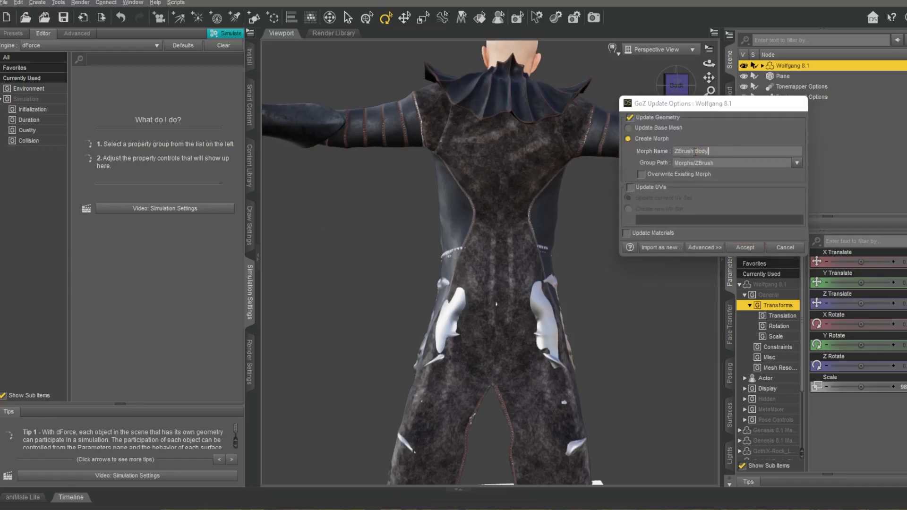
{"action": "left_click", "coordinate": [732, 247]}
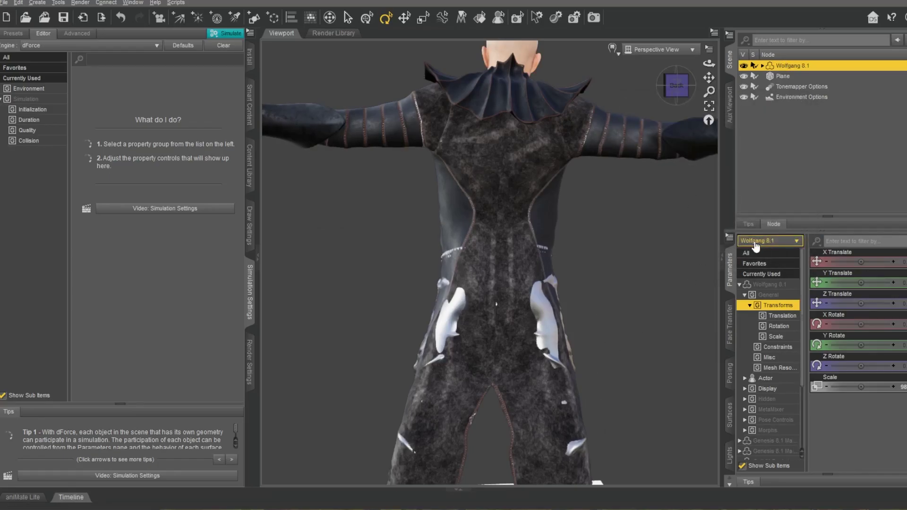
Filter Wolfgang 8.1's parameters by zbrush and set the ZBrush Body, belt and Jacket morphs to 100.
{"action": "left_click", "coordinate": [757, 253]}
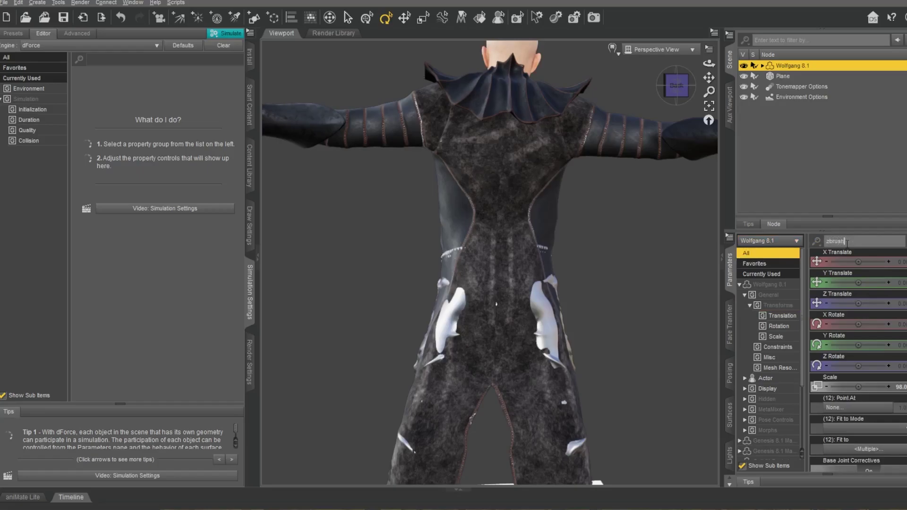
{"action": "left_click", "coordinate": [861, 282]}
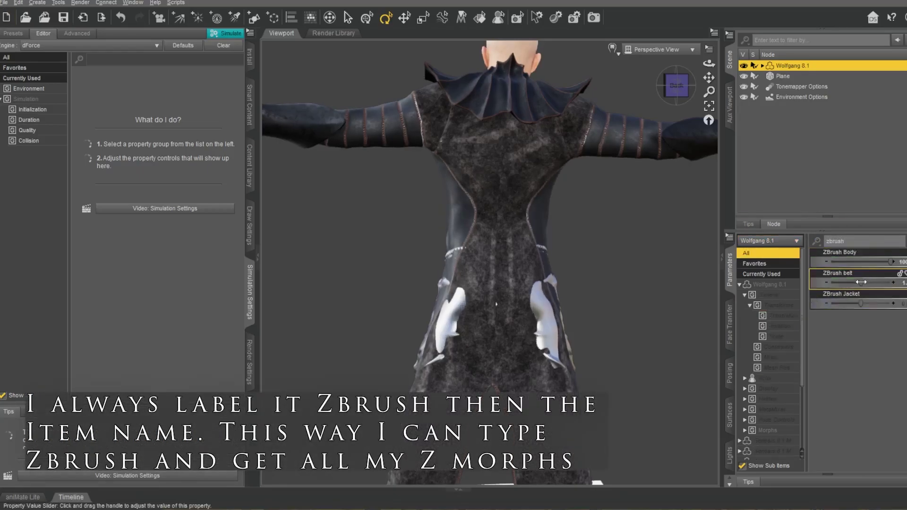
{"action": "left_click_drag", "start_coordinate": [861, 304], "coordinate": [660, 257]}
{"action": "mouse_move", "coordinate": [680, 88]}
{"action": "left_mouse_down"}
{"action": "mouse_move", "coordinate": [709, 88]}
{"action": "mouse_move", "coordinate": [629, 62]}
{"action": "mouse_move", "coordinate": [655, 78]}
{"action": "mouse_move", "coordinate": [647, 73]}
{"action": "mouse_move", "coordinate": [681, 71]}
{"action": "mouse_move", "coordinate": [654, 75]}
{"action": "mouse_move", "coordinate": [654, 94]}
{"action": "mouse_move", "coordinate": [669, 84]}
{"action": "mouse_move", "coordinate": [664, 76]}
{"action": "mouse_move", "coordinate": [683, 78]}
{"action": "mouse_move", "coordinate": [656, 90]}
{"action": "mouse_move", "coordinate": [669, 86]}
{"action": "left_mouse_up"}
{"action": "scroll", "coordinate": [652, 164], "scroll_direction": "down", "scroll_amount": 3}
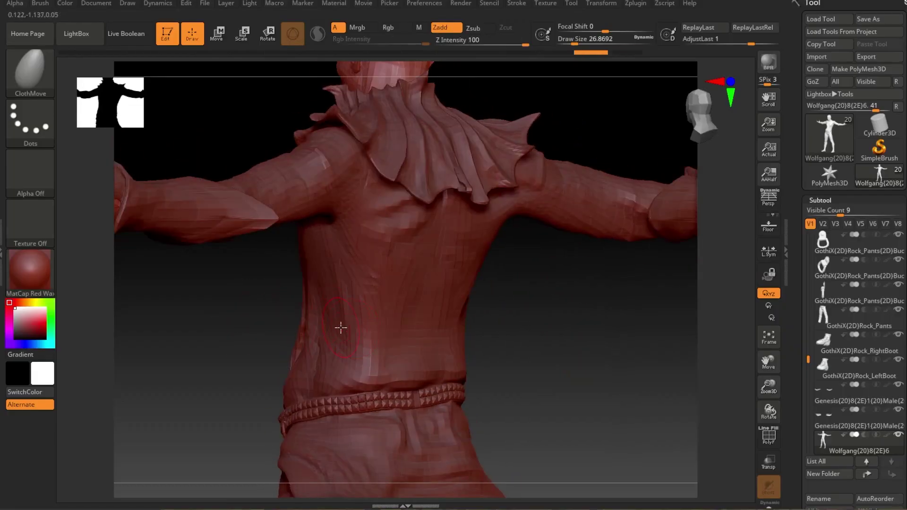
Switch to ZBrush, select the coat and correct its fit at the back, sides and below the belt with ClothMove.
{"action": "left_click", "coordinate": [337, 315], "text": "alt"}
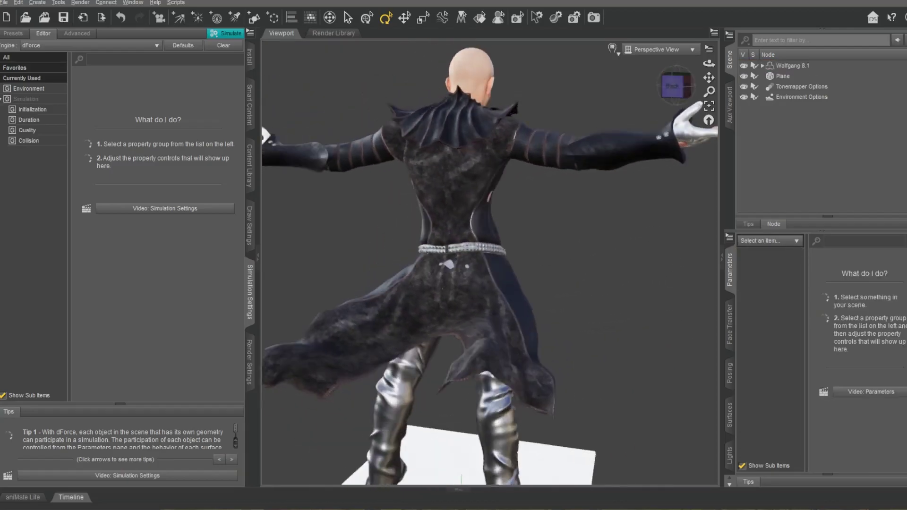
{"action": "middle_click_drag", "start_coordinate": [425, 250], "coordinate": [614, 216]}
{"action": "left_click_drag", "start_coordinate": [613, 216], "coordinate": [576, 299]}
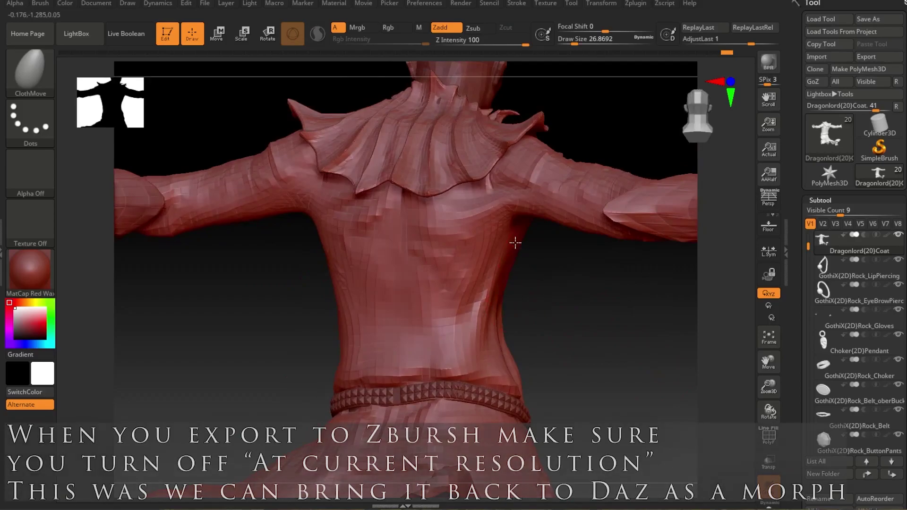
{"action": "left_click_drag", "start_coordinate": [515, 243], "coordinate": [502, 296]}
{"action": "right_click_drag", "start_coordinate": [503, 296], "coordinate": [472, 328]}
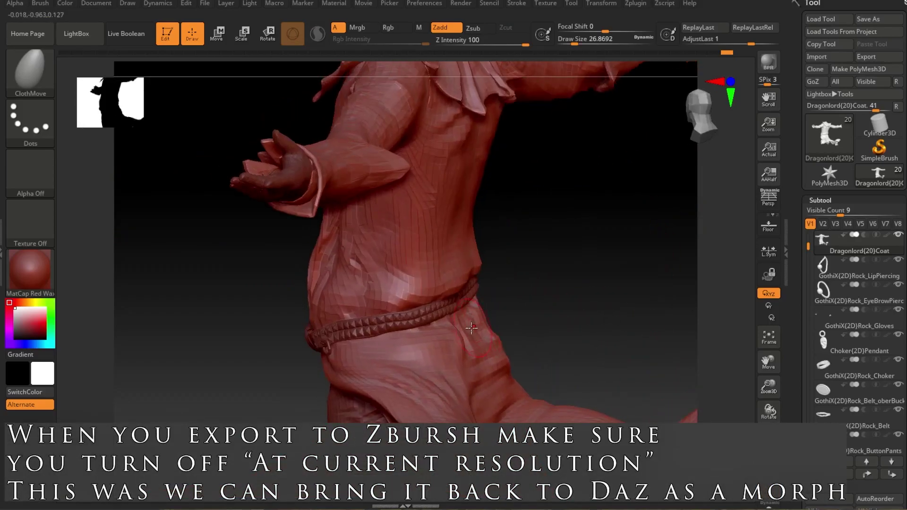
Send the corrected coat back to Daz Studio with GoZ as a new morph named ZBrush Jacket2.
{"action": "left_click", "coordinate": [818, 86]}
{"action": "double_click", "coordinate": [704, 151]}
{"action": "type", "text": "Coat"}
{"action": "left_click", "coordinate": [758, 247]}
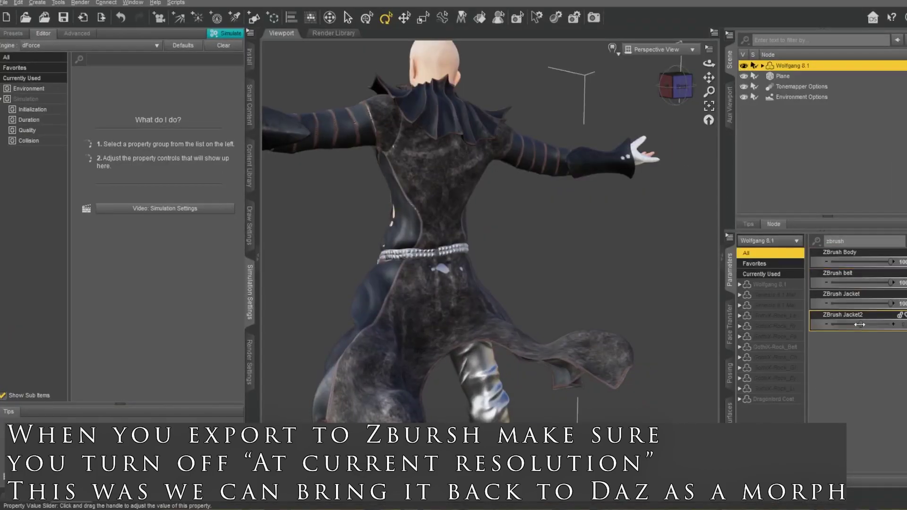
Load the dForce Long Wet Hair Male Layers onto Wolfgang 8.1 from the hair products.
{"action": "mouse_move", "coordinate": [677, 87]}
{"action": "left_mouse_down"}
{"action": "mouse_move", "coordinate": [661, 88]}
{"action": "mouse_move", "coordinate": [704, 85]}
{"action": "mouse_move", "coordinate": [687, 81]}
{"action": "left_mouse_up"}
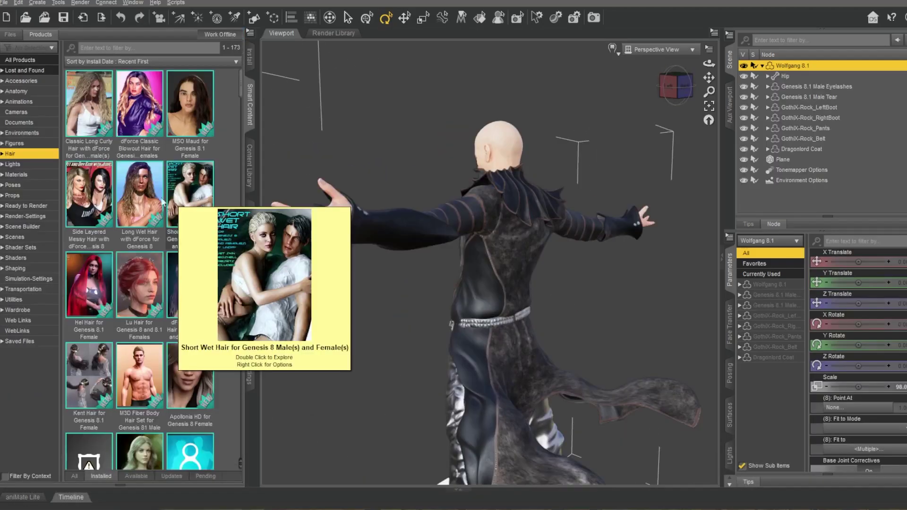
{"action": "double_click", "coordinate": [156, 201]}
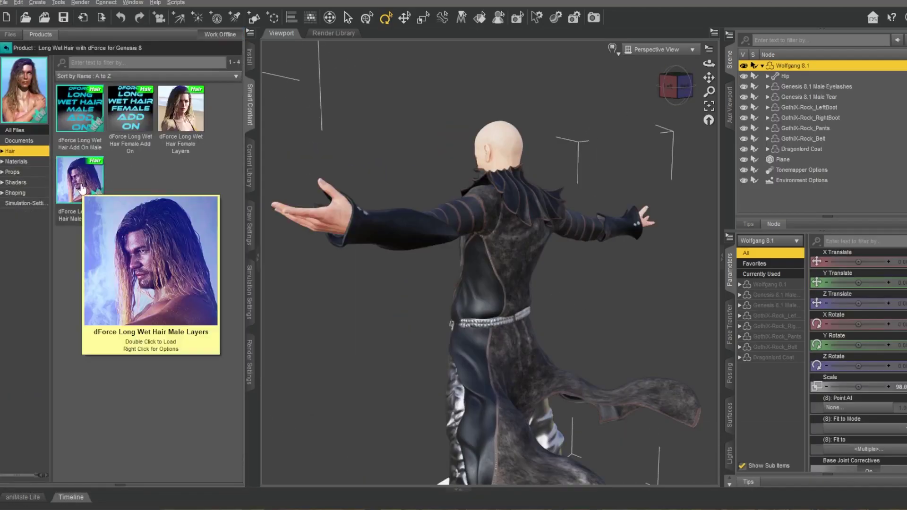
{"action": "double_click", "coordinate": [81, 188]}
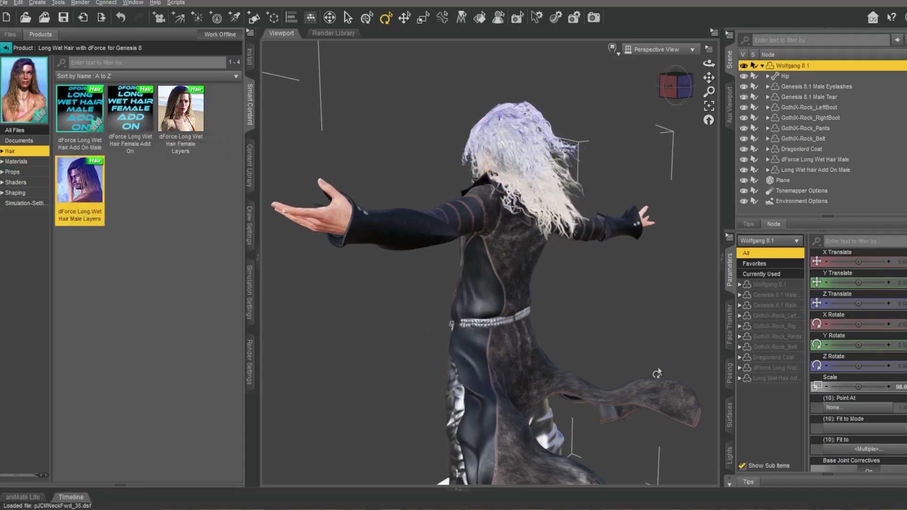
Run the dForce simulation with Wolfgang 8.1 selected to drape the long hair over the coat.
{"action": "left_click", "coordinate": [802, 149]}
{"action": "scroll", "coordinate": [865, 338], "scroll_direction": "down", "scroll_amount": 3}
{"action": "left_click", "coordinate": [840, 409]}
{"action": "left_click", "coordinate": [831, 413]}
{"action": "left_click", "coordinate": [792, 66]}
{"action": "left_click", "coordinate": [250, 292]}
{"action": "left_click", "coordinate": [225, 33]}
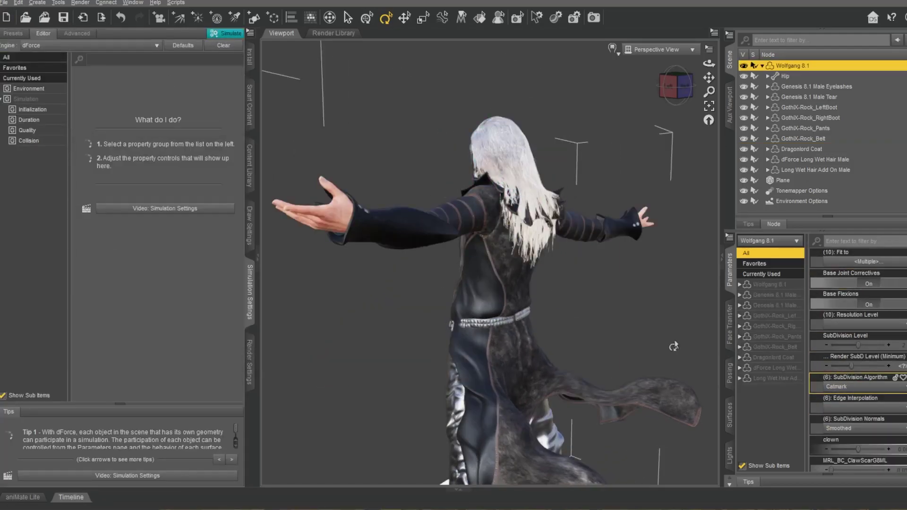
Send the figure and hair to ZBrush and sweep the main hair backwards with ClothMove strokes, starting at draw size about 132.
{"action": "left_click", "coordinate": [5, 2]}
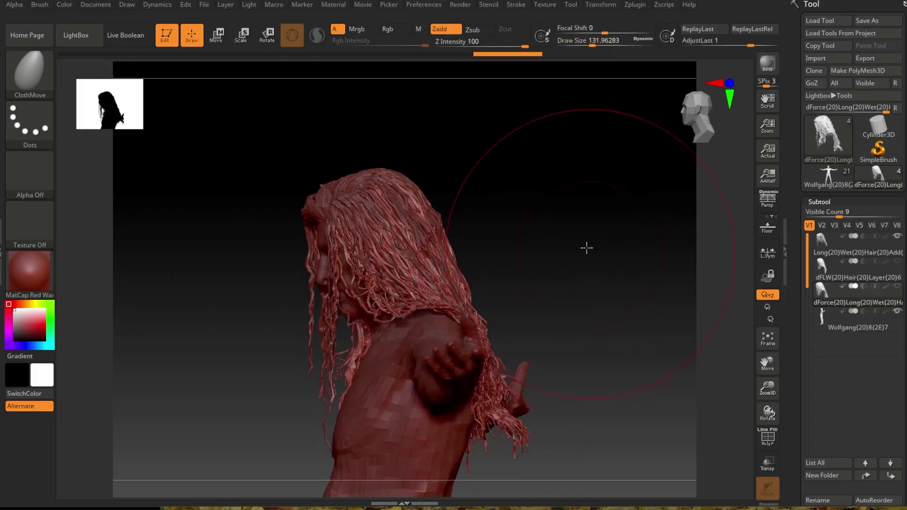
{"action": "mouse_move", "coordinate": [585, 248]}
{"action": "left_mouse_down"}
{"action": "mouse_move", "coordinate": [545, 253]}
{"action": "mouse_move", "coordinate": [433, 349]}
{"action": "mouse_move", "coordinate": [542, 240]}
{"action": "mouse_move", "coordinate": [524, 240]}
{"action": "mouse_move", "coordinate": [487, 201]}
{"action": "mouse_move", "coordinate": [487, 213]}
{"action": "mouse_move", "coordinate": [496, 205]}
{"action": "left_mouse_up"}
{"action": "right_click", "coordinate": [543, 240]}
{"action": "mouse_move", "coordinate": [553, 177]}
{"action": "left_mouse_down"}
{"action": "mouse_move", "coordinate": [508, 176]}
{"action": "mouse_move", "coordinate": [569, 179]}
{"action": "left_mouse_up"}
{"action": "left_click_drag", "start_coordinate": [438, 204], "coordinate": [487, 196]}
{"action": "left_click_drag", "start_coordinate": [480, 137], "coordinate": [493, 208], "text": "alt"}
{"action": "mouse_move", "coordinate": [493, 194]}
{"action": "left_mouse_down"}
{"action": "mouse_move", "coordinate": [543, 182]}
{"action": "mouse_move", "coordinate": [501, 189]}
{"action": "left_mouse_up"}
{"action": "left_click_drag", "start_coordinate": [512, 345], "coordinate": [521, 378]}
Select the Long Wet Hair Add On, show the main hair again and reshape the strands at draw size about 80.
{"action": "left_click", "coordinate": [439, 279], "text": "alt"}
{"action": "left_click_drag", "start_coordinate": [555, 274], "coordinate": [517, 265]}
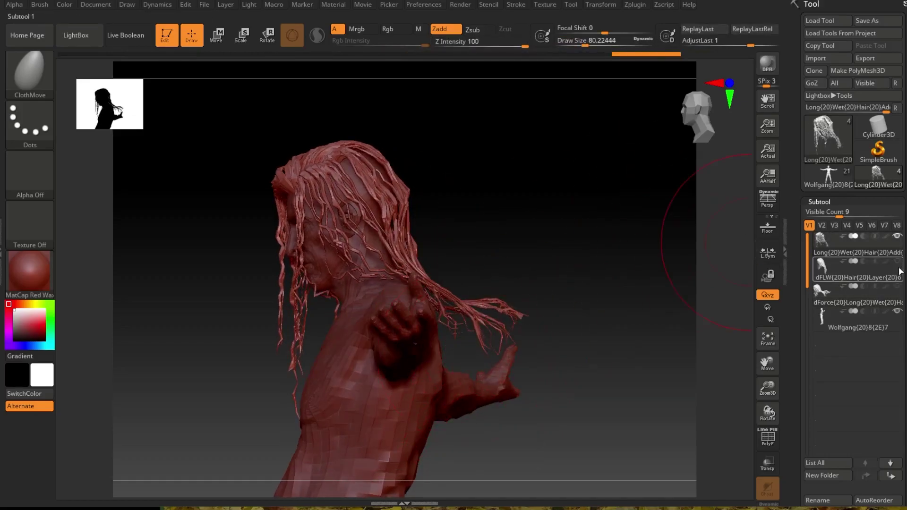
{"action": "left_click", "coordinate": [898, 286]}
{"action": "left_click_drag", "start_coordinate": [568, 222], "coordinate": [591, 222]}
{"action": "left_click_drag", "start_coordinate": [416, 204], "coordinate": [409, 203]}
{"action": "left_click_drag", "start_coordinate": [413, 191], "coordinate": [403, 195]}
Select the dForce Long Wet Hair Male and sculpt its flowing back with ClothMove, reducing the draw size to about 51.
{"action": "left_click", "coordinate": [406, 248], "text": "alt"}
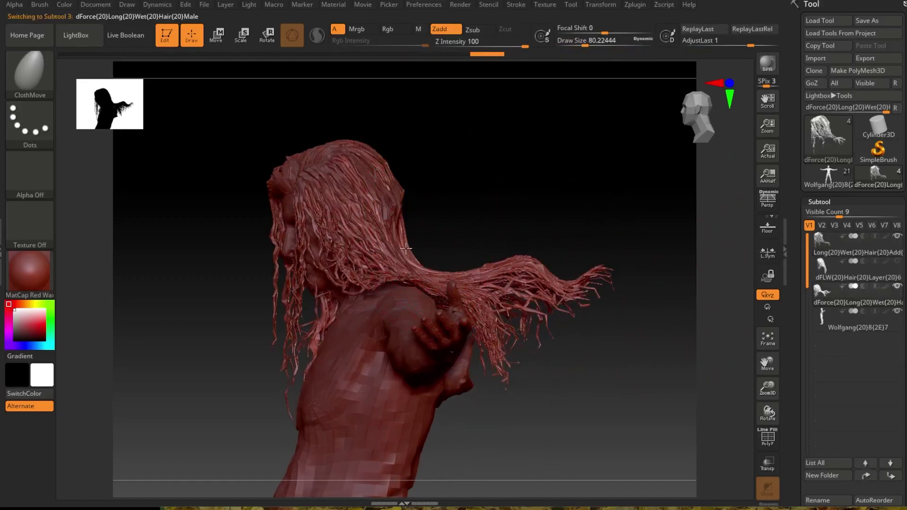
{"action": "mouse_move", "coordinate": [500, 211]}
{"action": "left_mouse_down"}
{"action": "mouse_move", "coordinate": [415, 223]}
{"action": "mouse_move", "coordinate": [371, 255]}
{"action": "left_mouse_up"}
{"action": "left_click_drag", "start_coordinate": [444, 270], "coordinate": [442, 255]}
{"action": "left_click_drag", "start_coordinate": [371, 365], "coordinate": [347, 331]}
{"action": "key", "text": "space"}
{"action": "left_click_drag", "start_coordinate": [399, 242], "coordinate": [394, 241]}
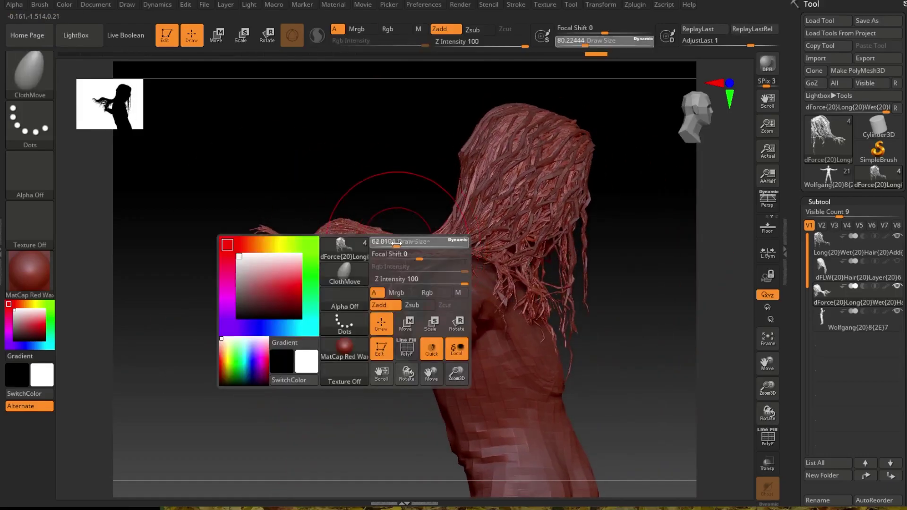
{"action": "left_click_drag", "start_coordinate": [344, 278], "coordinate": [346, 265]}
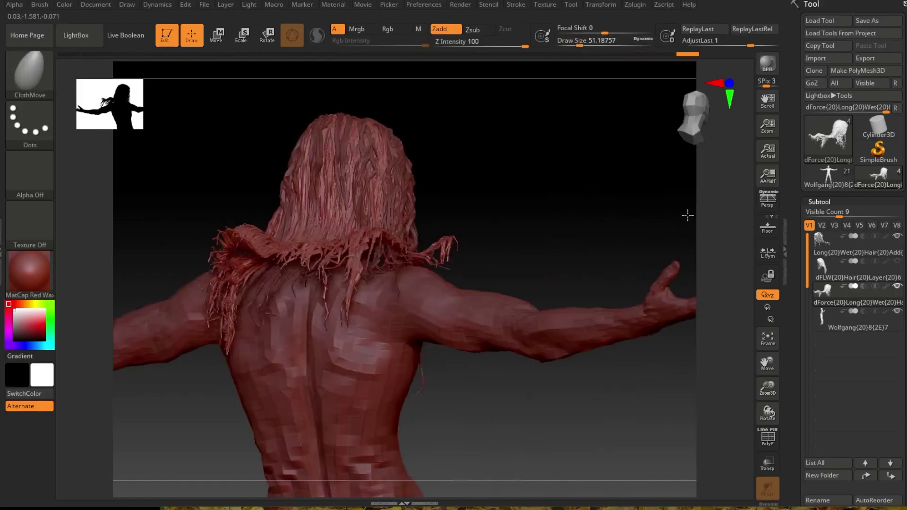
Reshape the strands of the dForce Long Wet Hair Male around the head and back with the Move Topological brush.
{"action": "key", "text": "b"}
{"action": "left_click", "coordinate": [643, 332]}
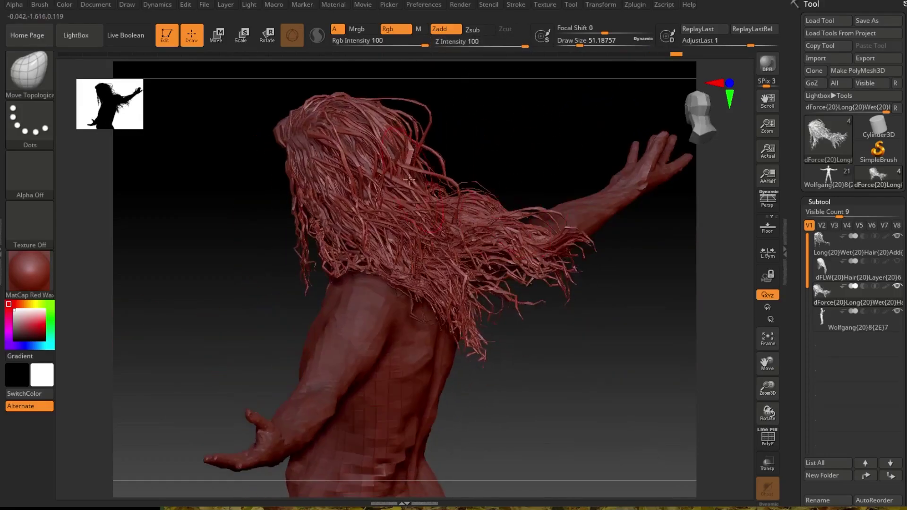
{"action": "left_click_drag", "start_coordinate": [614, 359], "coordinate": [586, 293]}
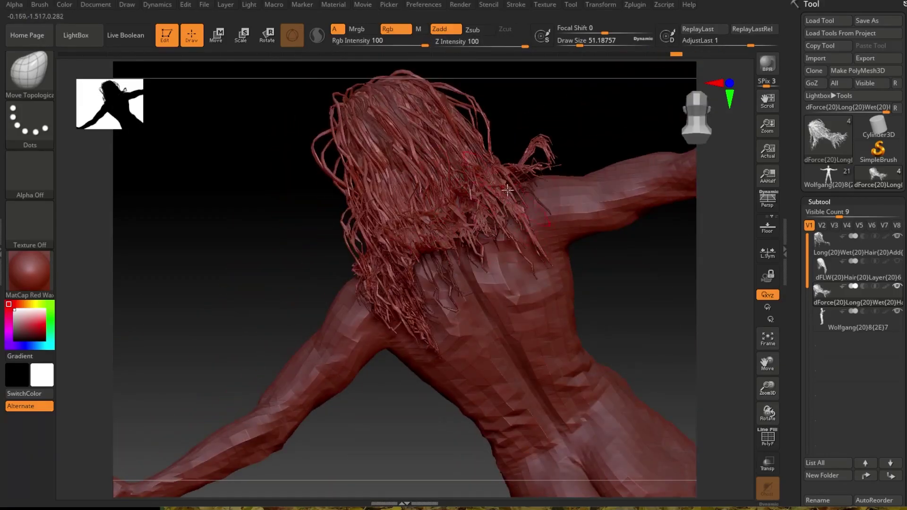
{"action": "left_click_drag", "start_coordinate": [534, 321], "coordinate": [634, 320]}
{"action": "right_click_drag", "start_coordinate": [633, 320], "coordinate": [629, 274], "text": "ctrl"}
Send the Long Wet Hair Add On and dForce Long Wet Hair Male to Daz Studio as new ZBrush hair1 and ZBrush hair2 morphs.
{"action": "left_click", "coordinate": [426, 274], "text": "alt"}
{"action": "left_click", "coordinate": [432, 168], "text": "alt"}
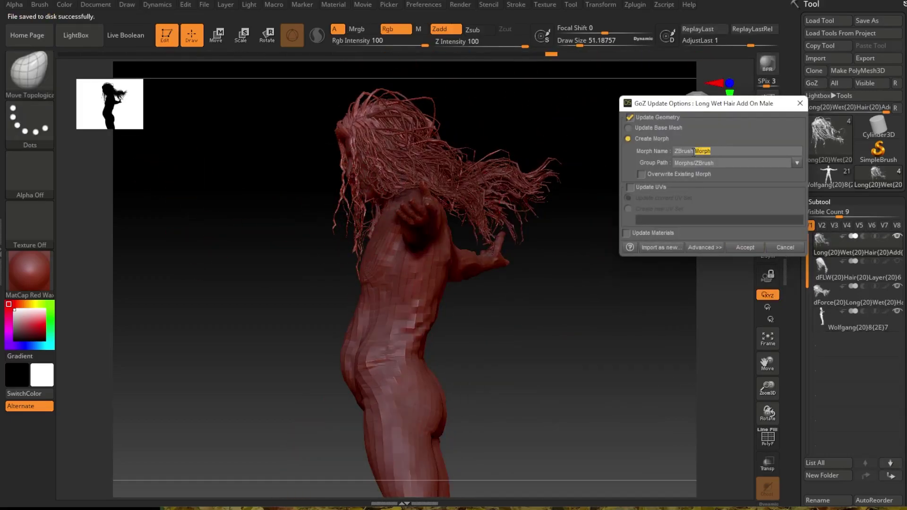
{"action": "key", "text": "Return"}
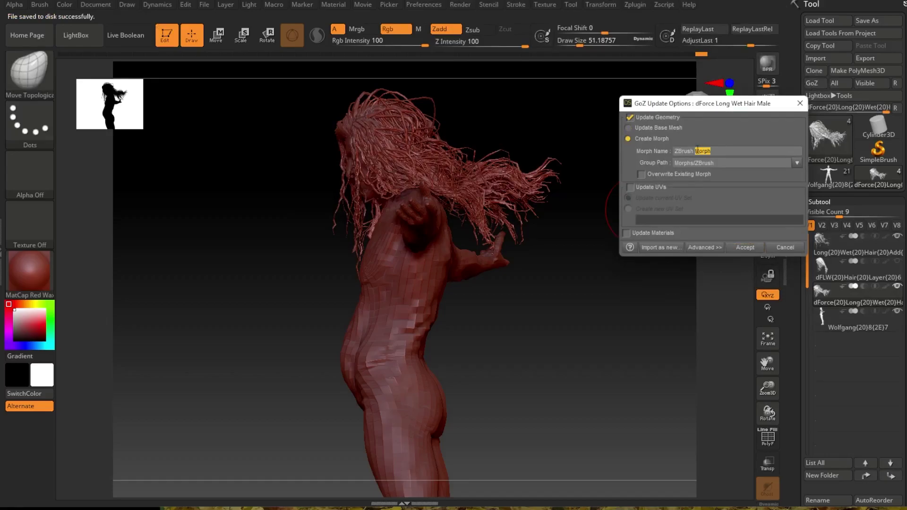
{"action": "key", "text": "Return"}
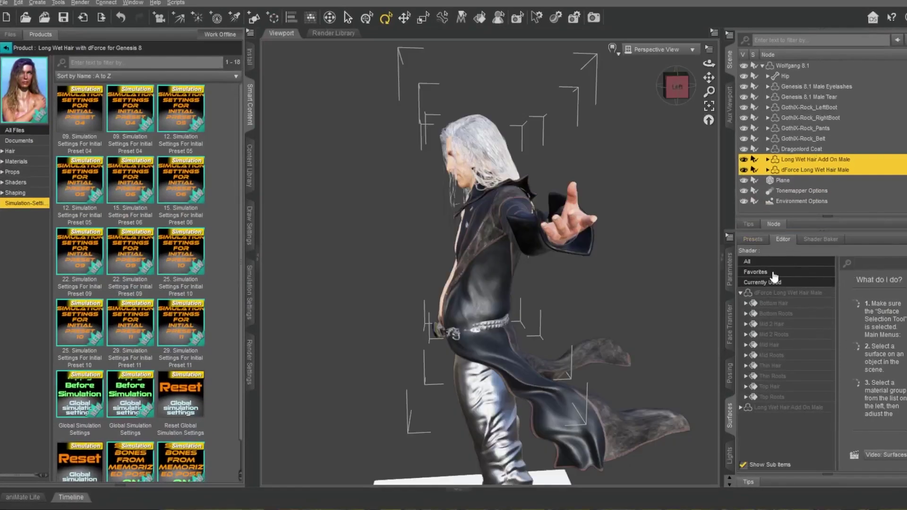
Filter the two hair items' parameters by "zbrush" and raise the ZBrush hair morphs to full strength.
{"action": "left_click", "coordinate": [792, 259]}
{"action": "left_click", "coordinate": [734, 269]}
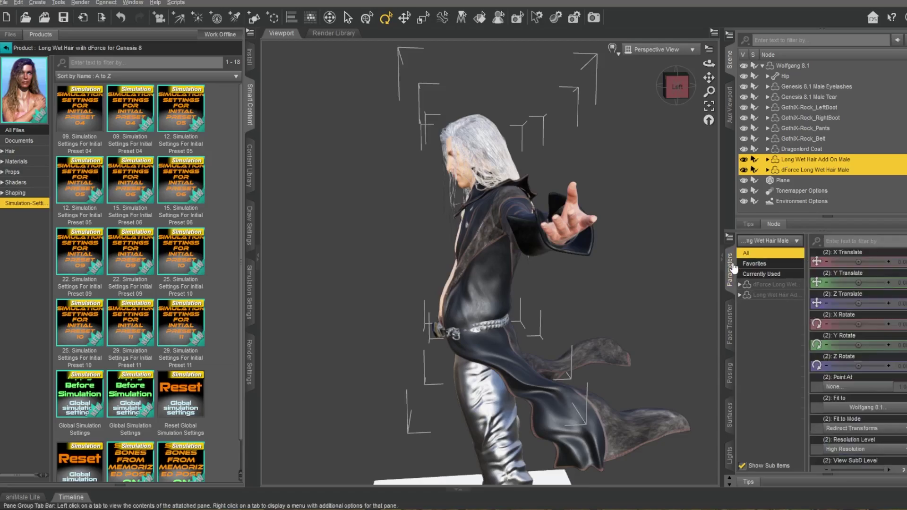
{"action": "left_click", "coordinate": [873, 242]}
{"action": "type", "text": "zbrush"}
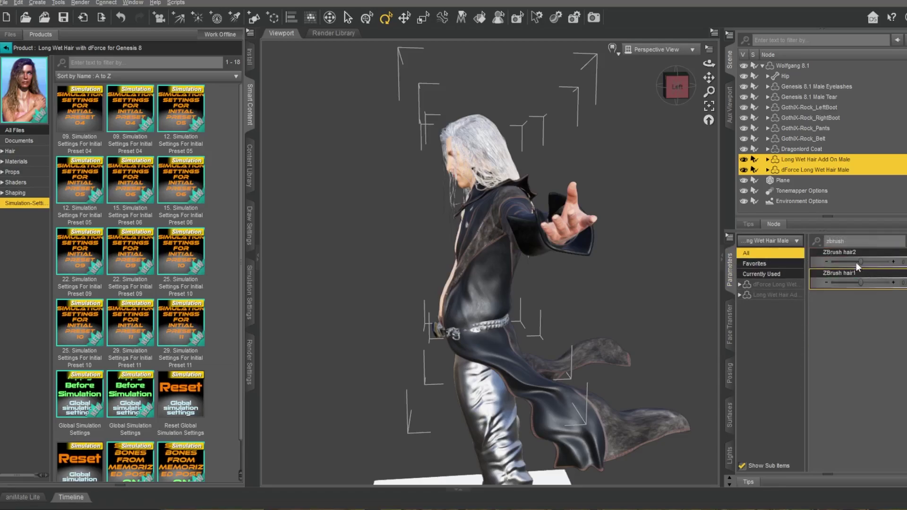
{"action": "left_click_drag", "start_coordinate": [860, 262], "coordinate": [893, 262]}
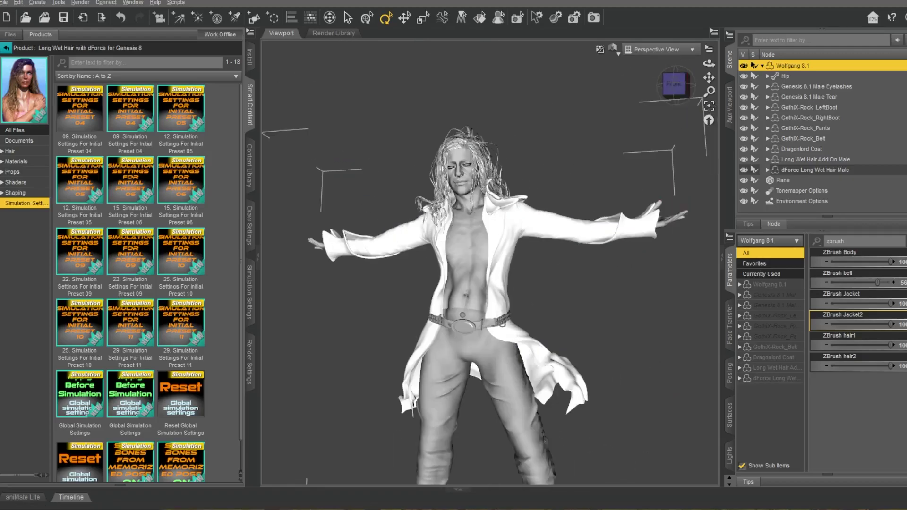
Examine the windblown hair and coat from behind and from the side in the rendered preview.
{"action": "left_click", "coordinate": [709, 49]}
{"action": "left_click", "coordinate": [606, 116]}
{"action": "left_click_drag", "start_coordinate": [676, 85], "coordinate": [651, 90]}
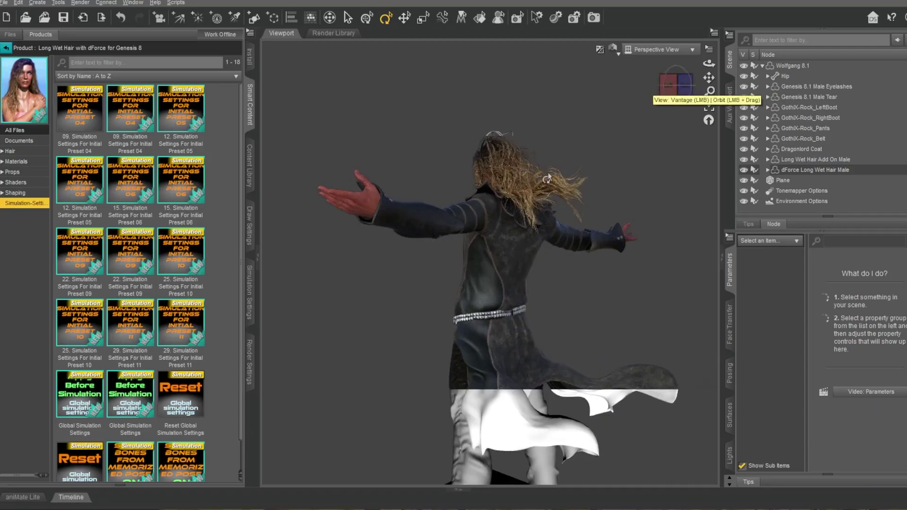
{"action": "scroll", "coordinate": [547, 179], "scroll_direction": "up", "scroll_amount": 8}
{"action": "left_click_drag", "start_coordinate": [709, 77], "coordinate": [702, 108]}
{"action": "scroll", "coordinate": [644, 186], "scroll_direction": "down", "scroll_amount": 3}
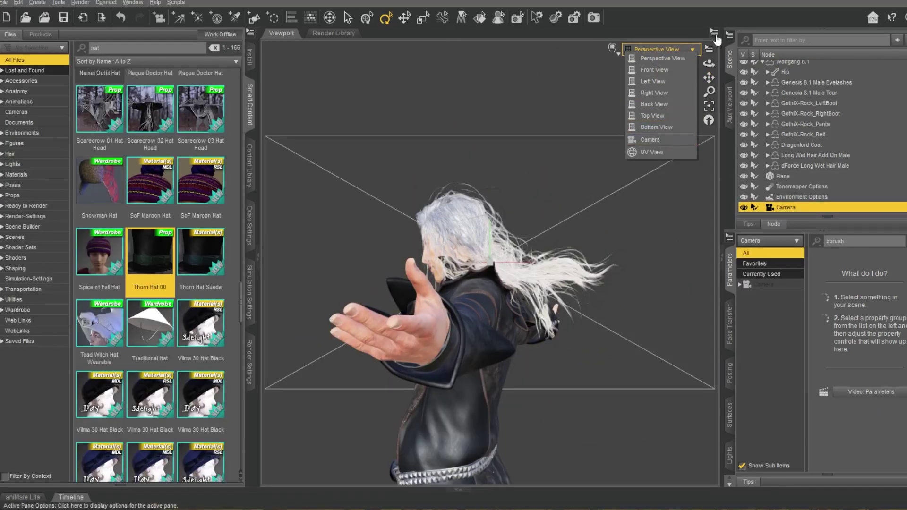
Split the viewport into two side-by-side views and show the scene through the Camera in one of them.
{"action": "left_click", "coordinate": [714, 33]}
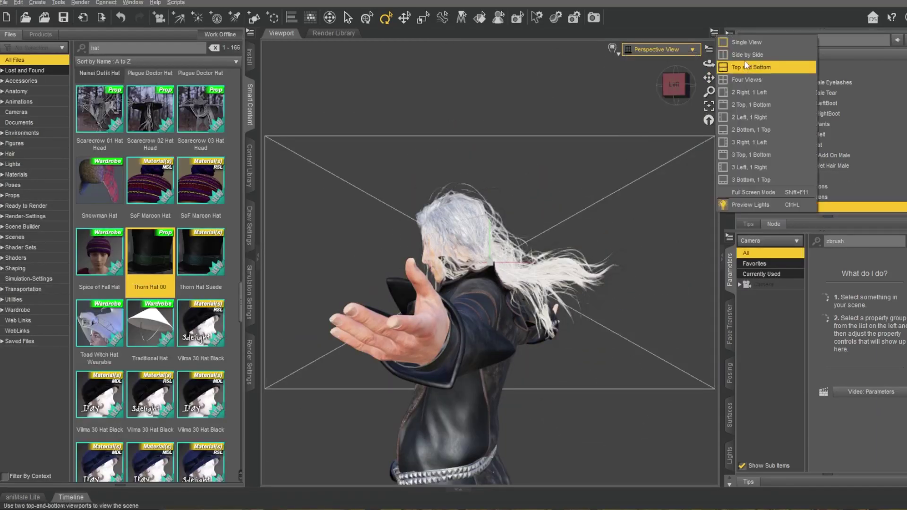
{"action": "left_click", "coordinate": [766, 70]}
{"action": "left_click", "coordinate": [485, 50]}
{"action": "left_click", "coordinate": [472, 133]}
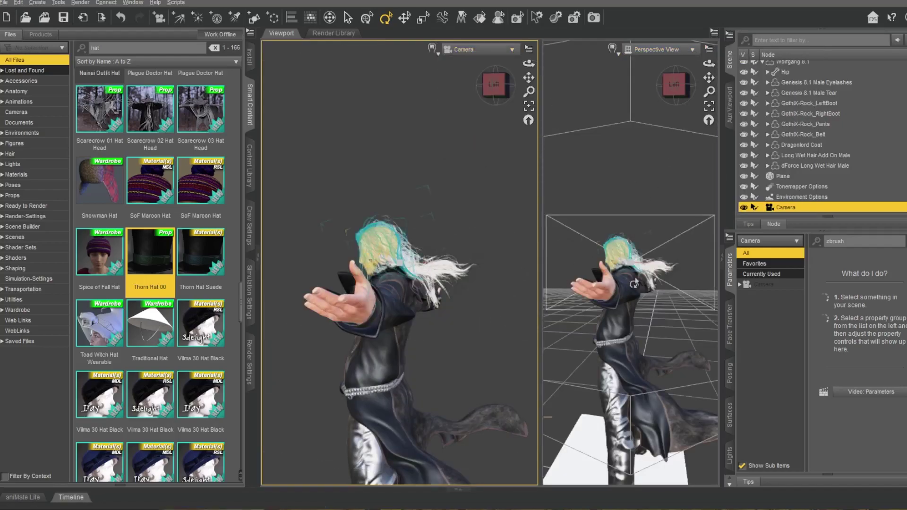
Position the Camera behind the figure with his arms and coat spread, and display its aspect frame.
{"action": "left_click_drag", "start_coordinate": [475, 340], "coordinate": [419, 341]}
{"action": "middle_click_drag", "start_coordinate": [461, 376], "coordinate": [466, 312]}
{"action": "left_click_drag", "start_coordinate": [641, 307], "coordinate": [674, 391]}
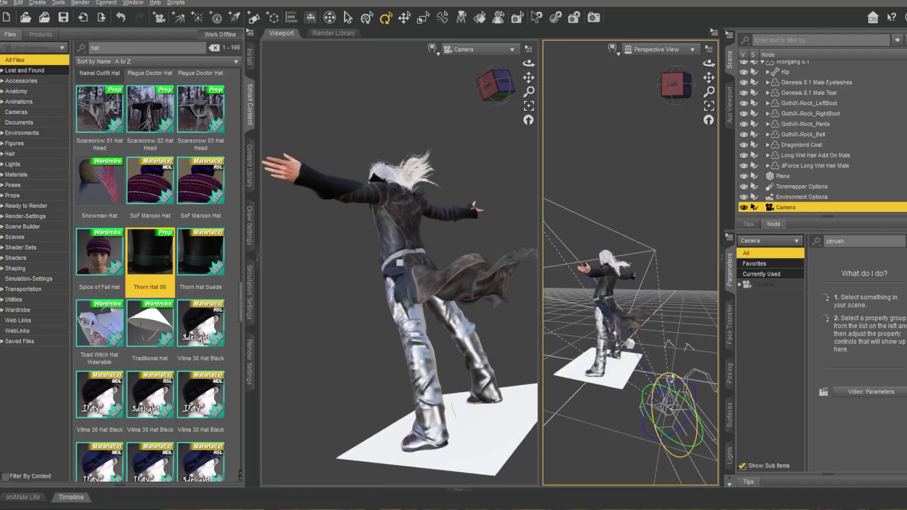
{"action": "left_click", "coordinate": [429, 330]}
{"action": "middle_click_drag", "start_coordinate": [479, 329], "coordinate": [416, 332]}
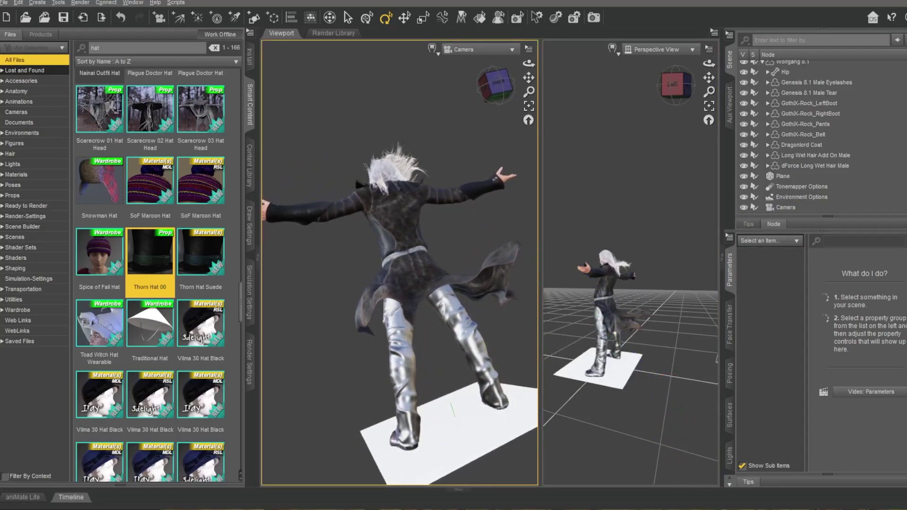
{"action": "scroll", "coordinate": [482, 319], "scroll_direction": "up", "scroll_amount": 2}
{"action": "left_click", "coordinate": [529, 49]}
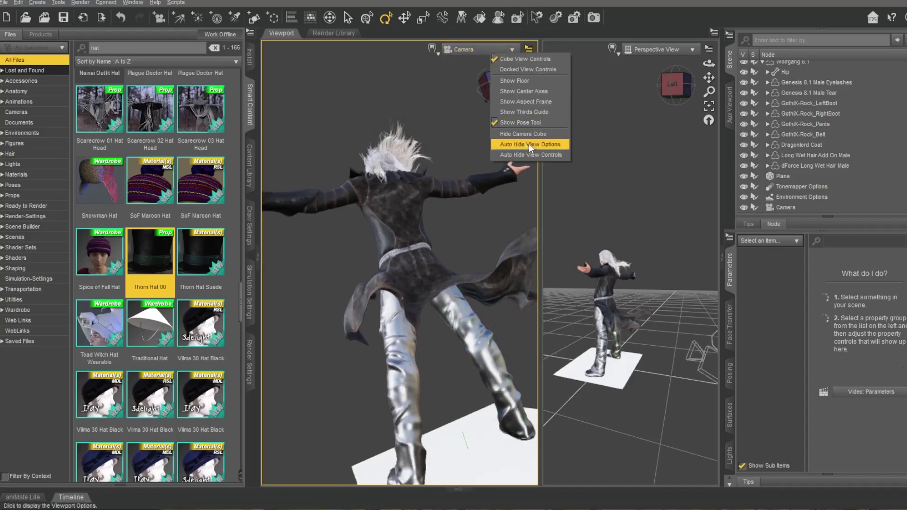
{"action": "left_click", "coordinate": [543, 105]}
Adjust the Left Hand pose, setting Left Hand Spread to about 42.9% and Left Index Finger Bend to about 10.5%.
{"action": "scroll", "coordinate": [457, 264], "scroll_direction": "down", "scroll_amount": 3}
{"action": "scroll", "coordinate": [458, 264], "scroll_direction": "up", "scroll_amount": 4}
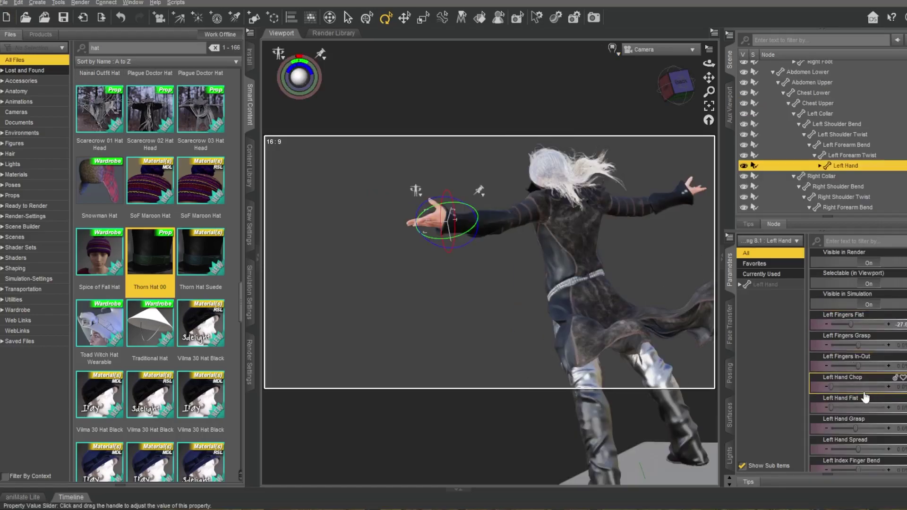
{"action": "left_click_drag", "start_coordinate": [858, 450], "coordinate": [887, 450]}
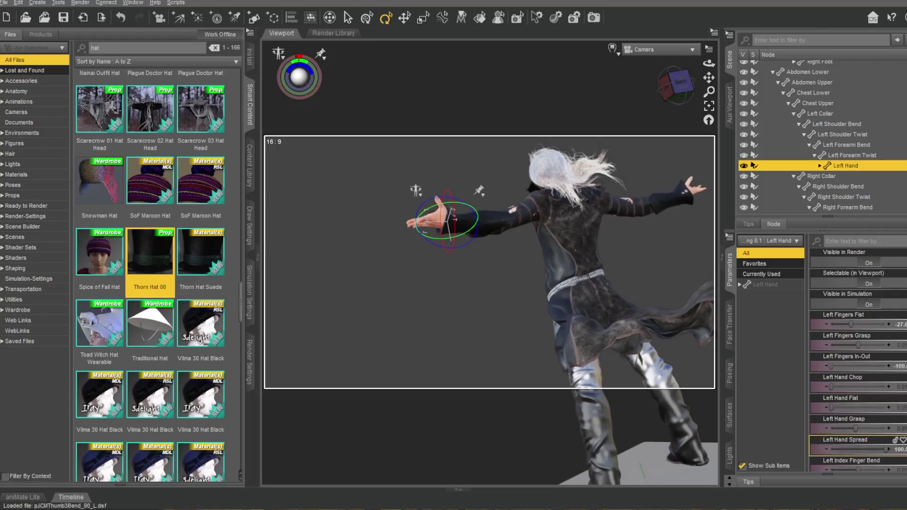
{"action": "scroll", "coordinate": [861, 426], "scroll_direction": "down", "scroll_amount": 3}
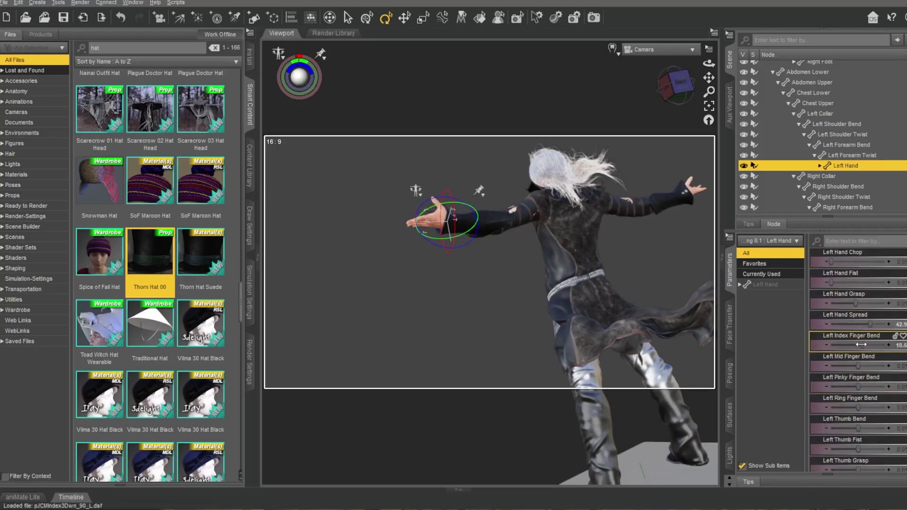
Switch to Perspective View close to the left hand and select Left Index 1 for bending.
{"action": "left_click", "coordinate": [651, 53]}
{"action": "left_click", "coordinate": [650, 59]}
{"action": "scroll", "coordinate": [659, 71], "scroll_direction": "up", "scroll_amount": 5}
{"action": "left_click_drag", "start_coordinate": [677, 86], "coordinate": [654, 86]}
{"action": "left_click_drag", "start_coordinate": [709, 78], "coordinate": [752, 76]}
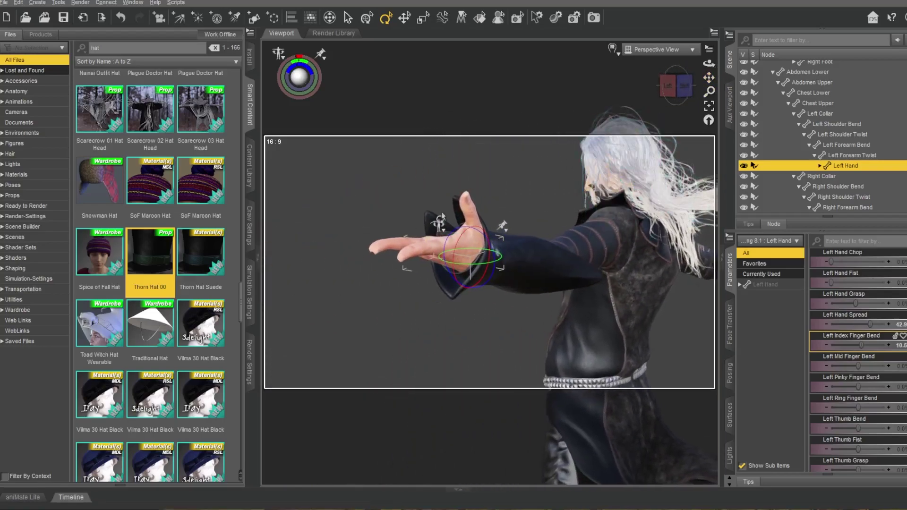
{"action": "scroll", "coordinate": [699, 90], "scroll_direction": "up", "scroll_amount": 2}
{"action": "left_click", "coordinate": [427, 248]}
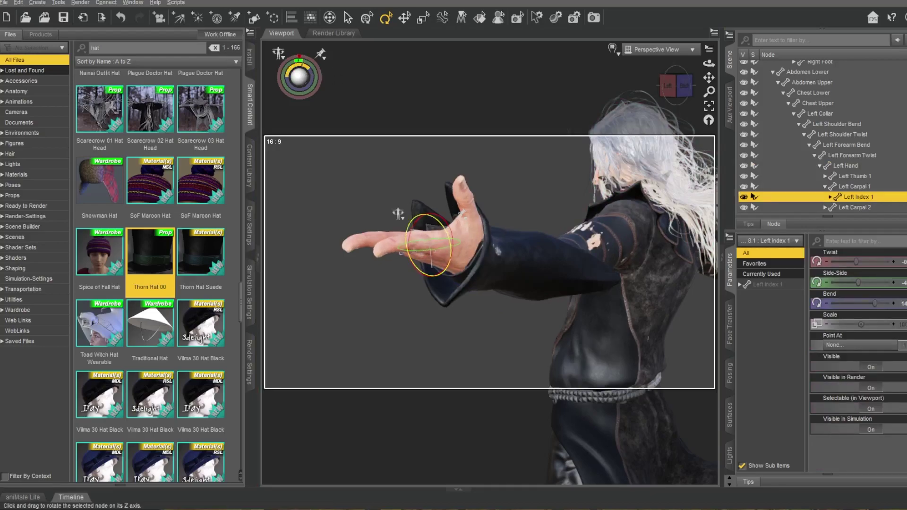
Rotate the left hand's finger joints one by one into a relaxed, open pose.
{"action": "left_click_drag", "start_coordinate": [676, 86], "coordinate": [658, 87]}
{"action": "left_click", "coordinate": [380, 211]}
{"action": "left_click", "coordinate": [376, 198]}
{"action": "left_click", "coordinate": [442, 256]}
{"action": "left_click_drag", "start_coordinate": [444, 262], "coordinate": [484, 271]}
{"action": "left_click", "coordinate": [466, 280]}
Bring the right hand into view and bend its index finger, starting with Right Index 1.
{"action": "left_click_drag", "start_coordinate": [677, 86], "coordinate": [696, 87]}
{"action": "left_click", "coordinate": [578, 272]}
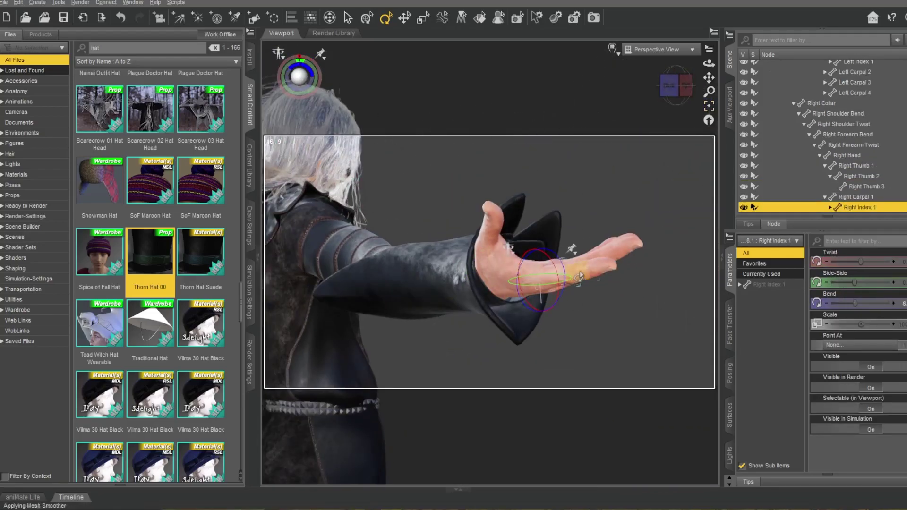
{"action": "left_click", "coordinate": [603, 277]}
{"action": "left_click_drag", "start_coordinate": [302, 67], "coordinate": [310, 74]}
{"action": "left_click", "coordinate": [596, 266]}
{"action": "left_click_drag", "start_coordinate": [677, 86], "coordinate": [667, 87]}
Rotate further right finger and thumb joints to vary the open hand's pose.
{"action": "left_click", "coordinate": [622, 259]}
{"action": "left_click", "coordinate": [503, 229]}
{"action": "left_click_drag", "start_coordinate": [303, 67], "coordinate": [310, 75]}
{"action": "left_click", "coordinate": [493, 270]}
{"action": "left_click_drag", "start_coordinate": [511, 255], "coordinate": [519, 265]}
{"action": "left_click", "coordinate": [616, 243]}
Pose the right pinky at Right Pinky 2 and the neighbouring finger joints from the hand's other side.
{"action": "left_click_drag", "start_coordinate": [676, 86], "coordinate": [714, 87]}
{"action": "left_click", "coordinate": [404, 255]}
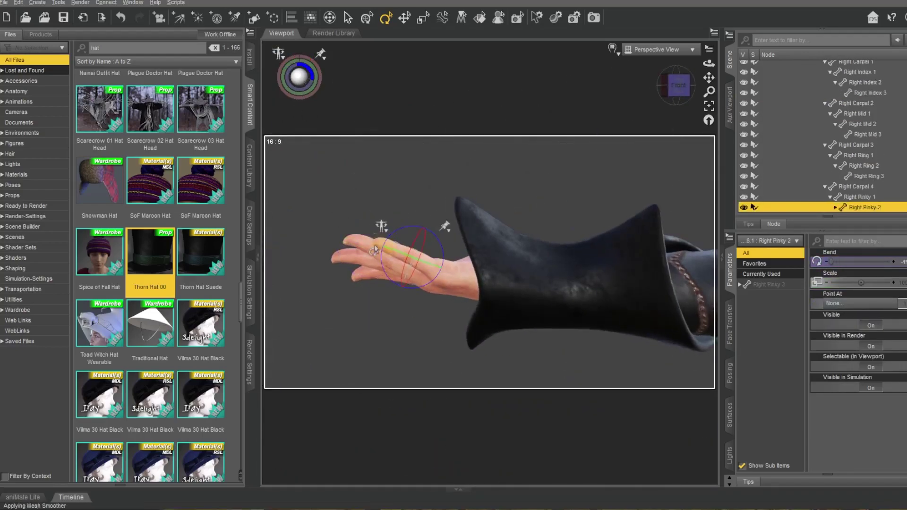
{"action": "left_click", "coordinate": [431, 271]}
{"action": "left_click", "coordinate": [397, 255]}
{"action": "left_click_drag", "start_coordinate": [361, 261], "coordinate": [368, 247]}
Bend the right middle finger at Right Mid 1 so the fingers fan apart.
{"action": "left_click_drag", "start_coordinate": [676, 86], "coordinate": [650, 87]}
{"action": "left_click", "coordinate": [558, 265]}
{"action": "left_click_drag", "start_coordinate": [305, 66], "coordinate": [421, 112]}
{"action": "left_click", "coordinate": [567, 267]}
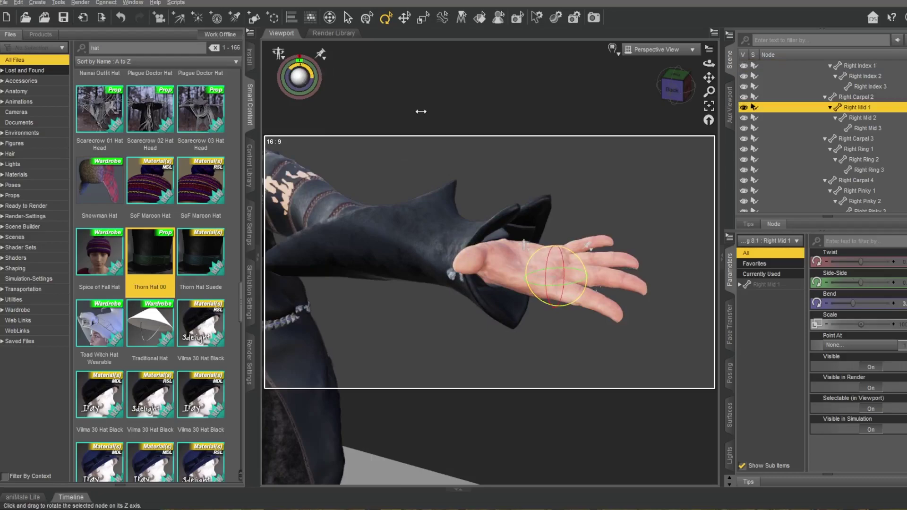
{"action": "left_click_drag", "start_coordinate": [677, 86], "coordinate": [671, 88]}
Check the hands through the Camera, return to the left hand in Perspective View and refine its fingers and Left Thumb 1.
{"action": "left_click", "coordinate": [662, 49]}
{"action": "left_click", "coordinate": [646, 61]}
{"action": "left_click", "coordinate": [423, 220]}
{"action": "left_click", "coordinate": [662, 49]}
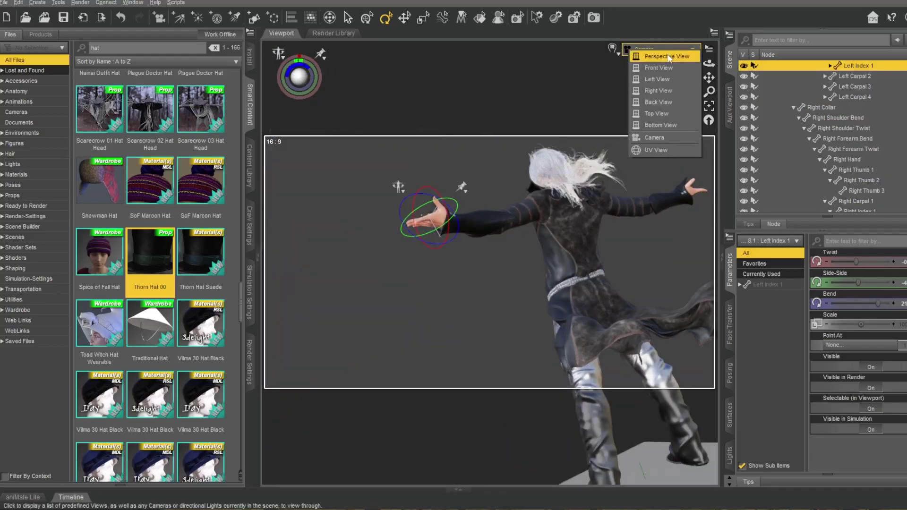
{"action": "left_click", "coordinate": [661, 55]}
{"action": "left_click", "coordinate": [709, 106]}
{"action": "left_click", "coordinate": [510, 274]}
{"action": "left_click", "coordinate": [487, 270]}
{"action": "left_click_drag", "start_coordinate": [677, 86], "coordinate": [638, 87]}
{"action": "left_click", "coordinate": [508, 227]}
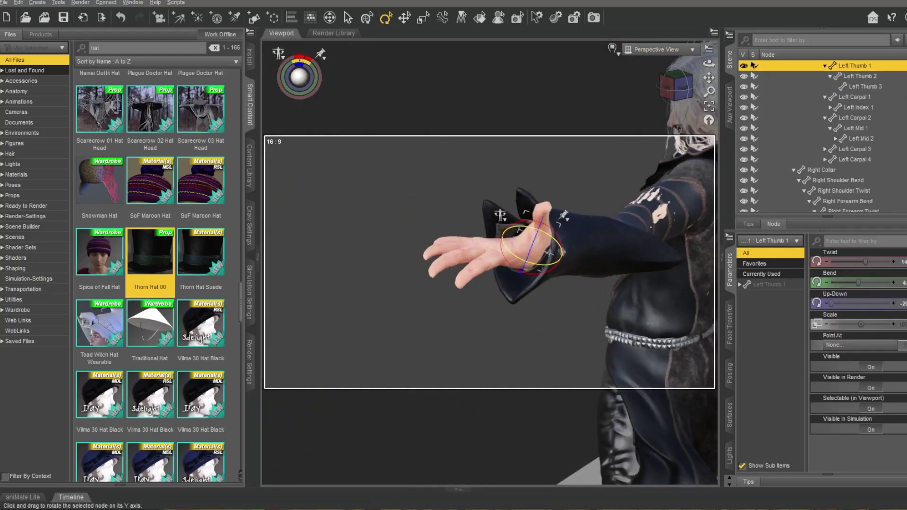
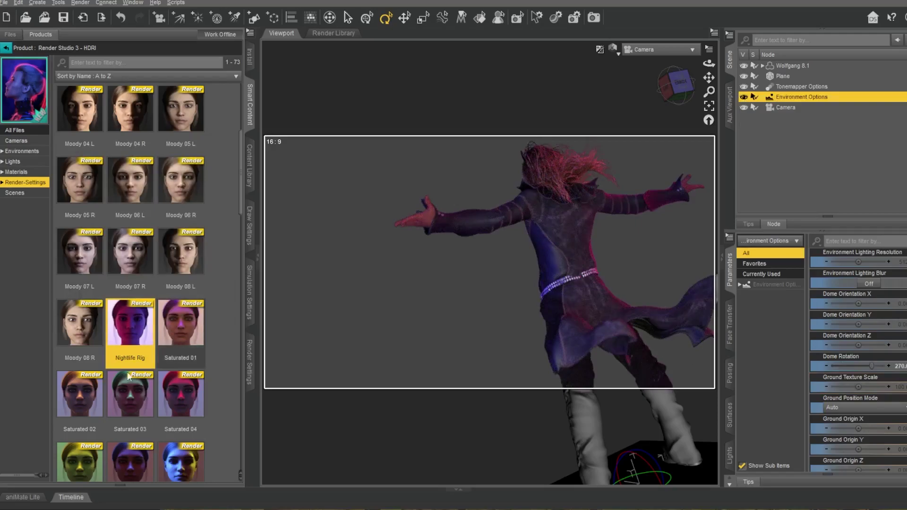
Try the Saturated 02, Saturated 01 and Saturated 05 lighting presets from Render Studio 3 - HDRI on the scene.
{"action": "double_click", "coordinate": [83, 404]}
{"action": "mouse_move", "coordinate": [134, 400]}
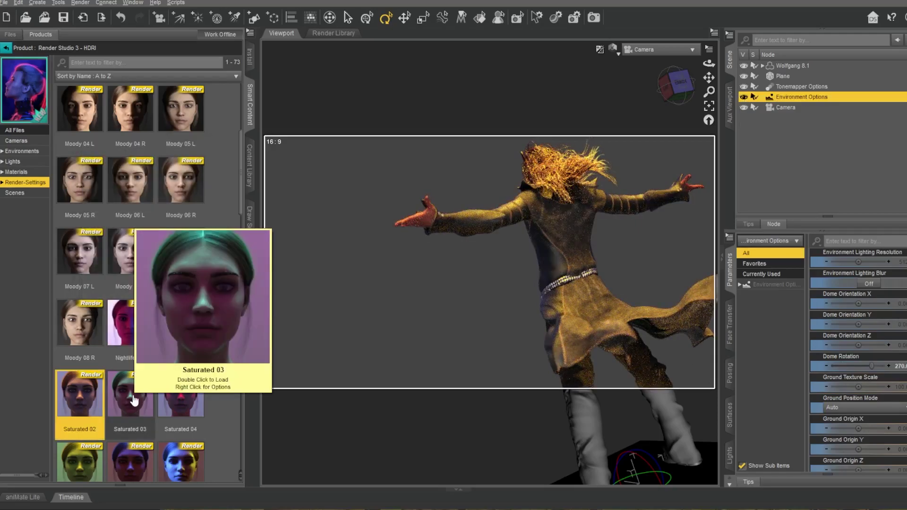
{"action": "double_click", "coordinate": [185, 334]}
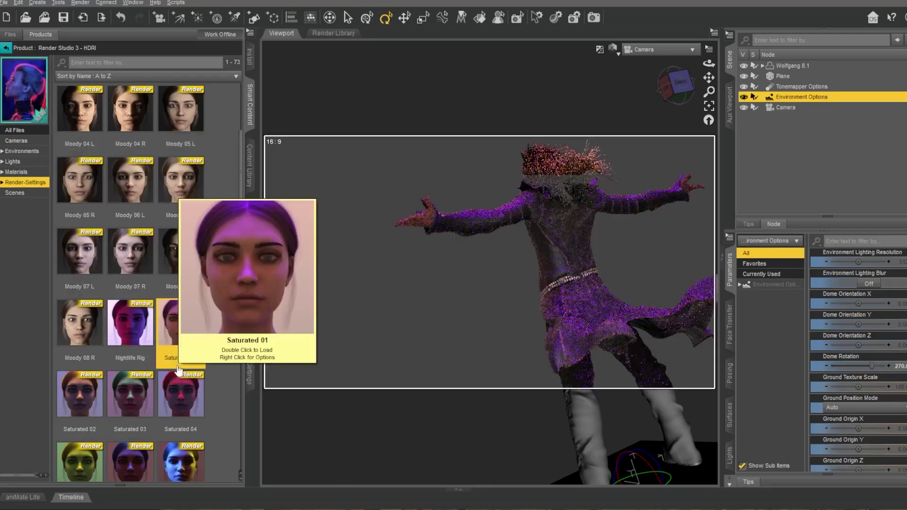
{"action": "scroll", "coordinate": [165, 388], "scroll_direction": "down", "scroll_amount": 3}
{"action": "double_click", "coordinate": [79, 253]}
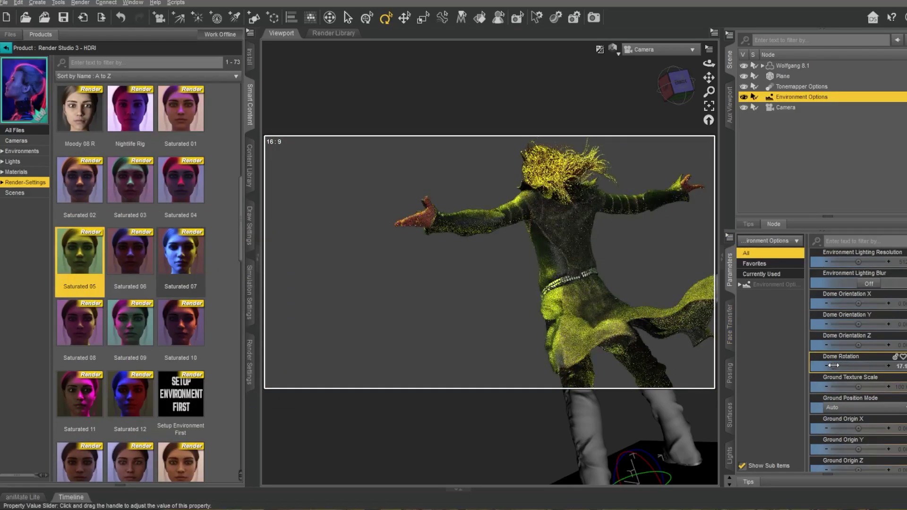
{"action": "scroll", "coordinate": [138, 323], "scroll_direction": "down", "scroll_amount": 3}
{"action": "double_click", "coordinate": [138, 324]}
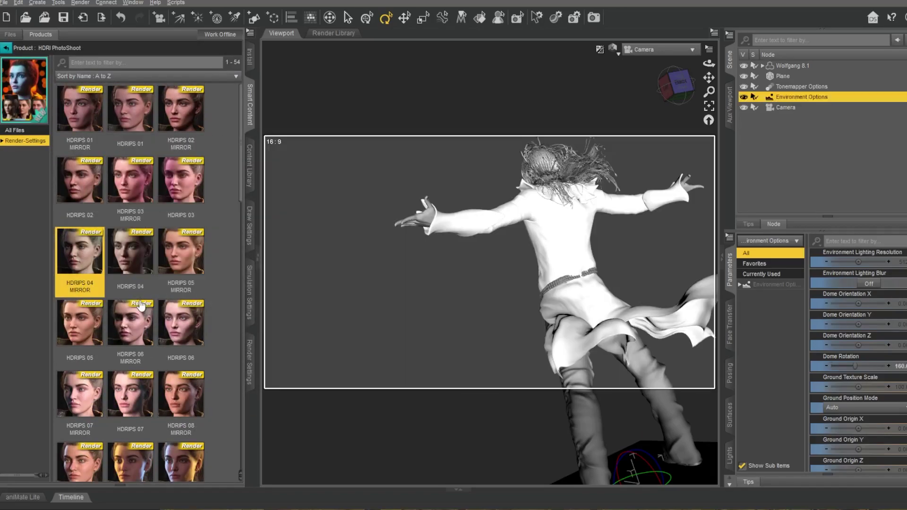
Try HDRIPS 09 and further lighting presets from the HDRI PhotoShoot product.
{"action": "scroll", "coordinate": [141, 312], "scroll_direction": "down", "scroll_amount": 3}
{"action": "double_click", "coordinate": [142, 325]}
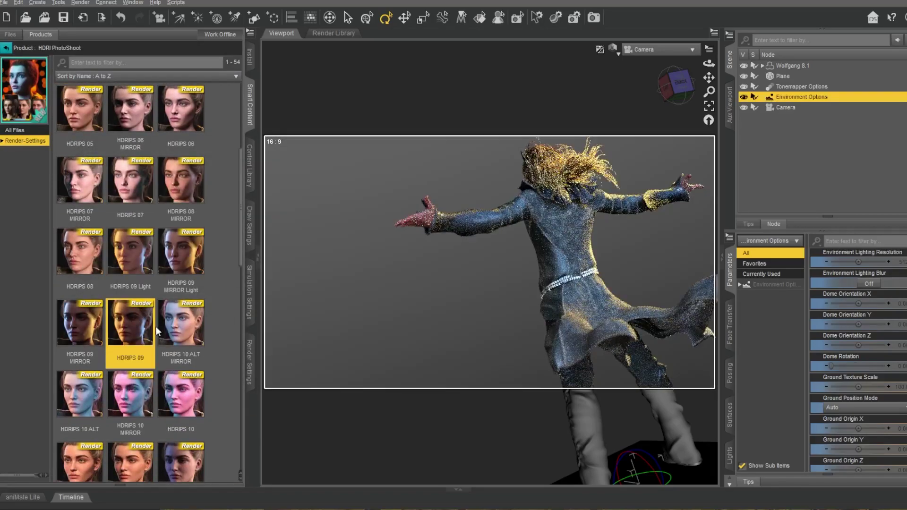
{"action": "scroll", "coordinate": [137, 293], "scroll_direction": "down", "scroll_amount": 3}
{"action": "double_click", "coordinate": [131, 257]}
{"action": "double_click", "coordinate": [122, 404]}
{"action": "scroll", "coordinate": [128, 378], "scroll_direction": "down", "scroll_amount": 3}
Try the HDRIPS 21 MIRROR and HDRIPS 21 lighting presets and rotate the environment dome.
{"action": "double_click", "coordinate": [131, 326]}
{"action": "double_click", "coordinate": [182, 326]}
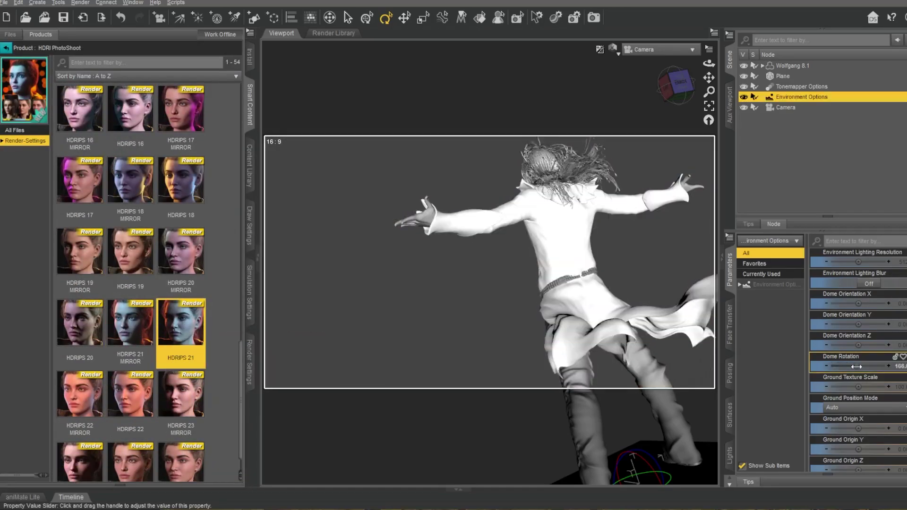
{"action": "scroll", "coordinate": [833, 326], "scroll_direction": "down", "scroll_amount": 3}
{"action": "mouse_move", "coordinate": [859, 366]}
{"action": "left_mouse_down"}
{"action": "mouse_move", "coordinate": [822, 367]}
{"action": "mouse_move", "coordinate": [869, 365]}
{"action": "left_mouse_up"}
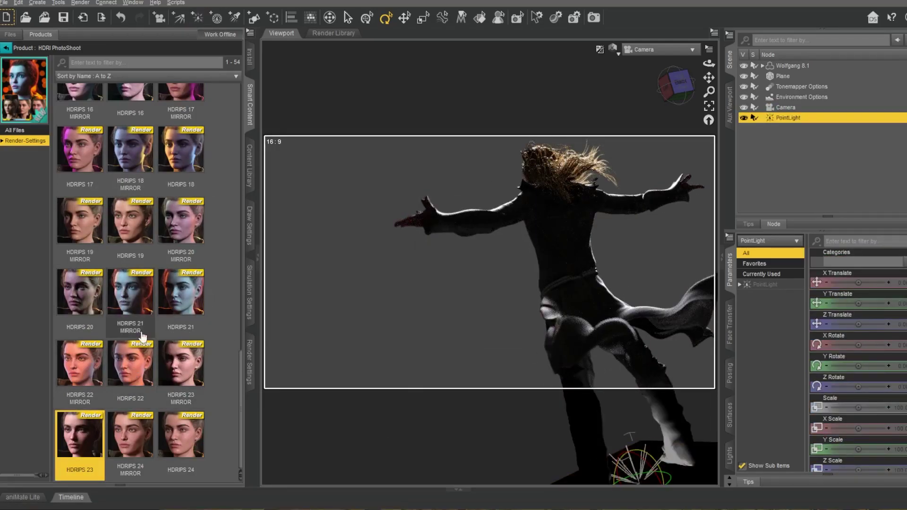
Try the HDRIPS 15 MIRROR and HDRIPS 17 MIRROR lighting presets on the scene.
{"action": "scroll", "coordinate": [133, 237], "scroll_direction": "up", "scroll_amount": 3}
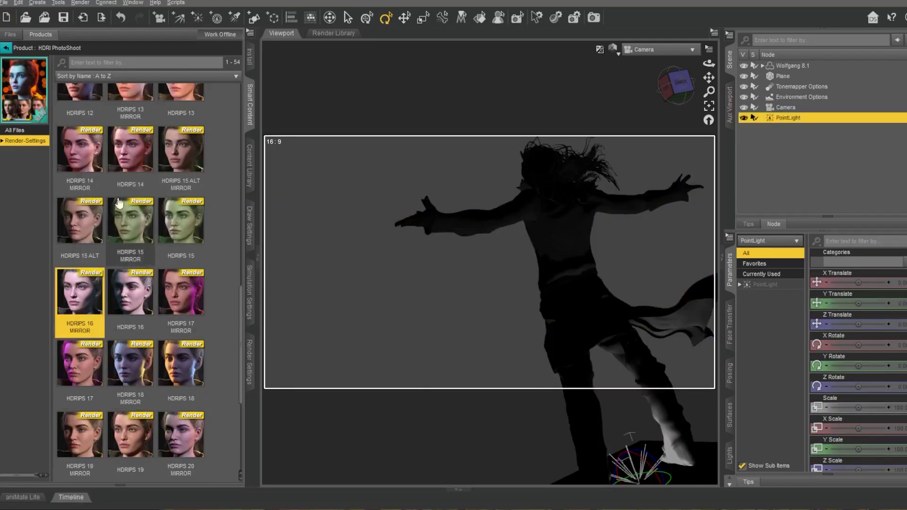
{"action": "left_click", "coordinate": [129, 222]}
{"action": "left_click", "coordinate": [181, 298]}
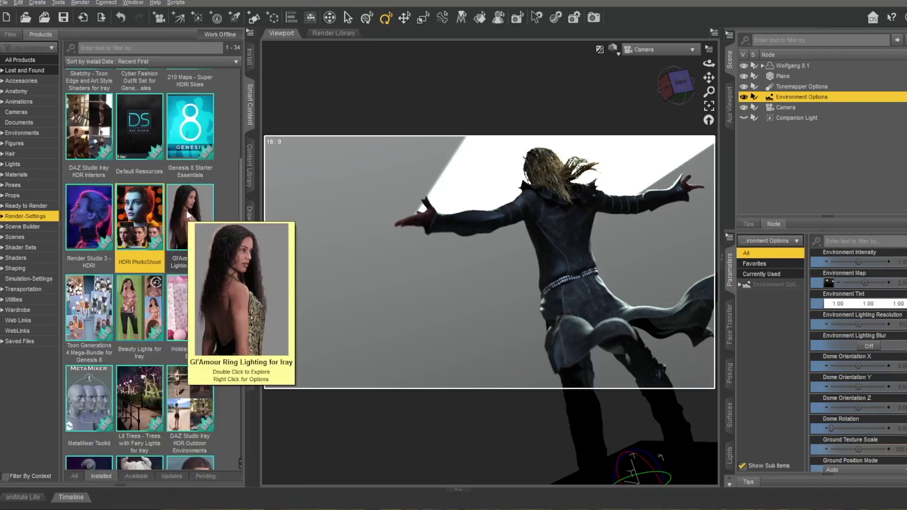
{"action": "left_click", "coordinate": [22, 182]}
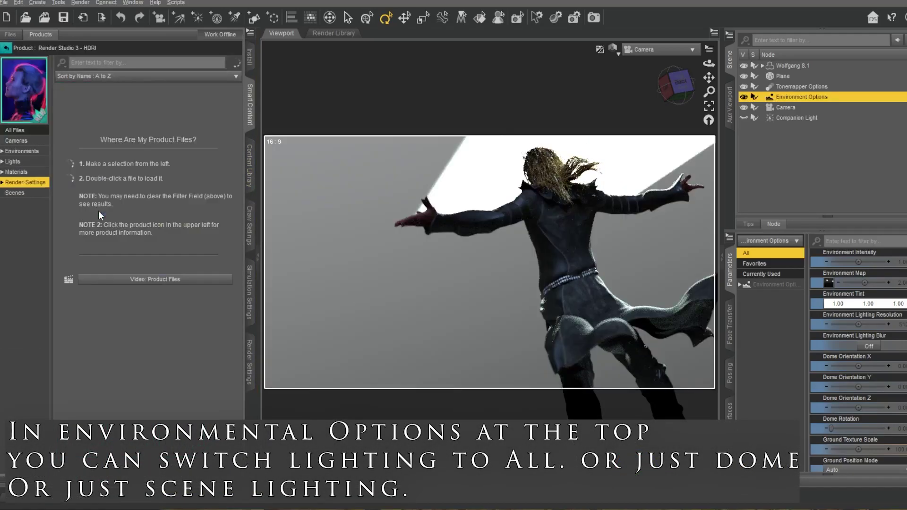
{"action": "double_click", "coordinate": [87, 190]}
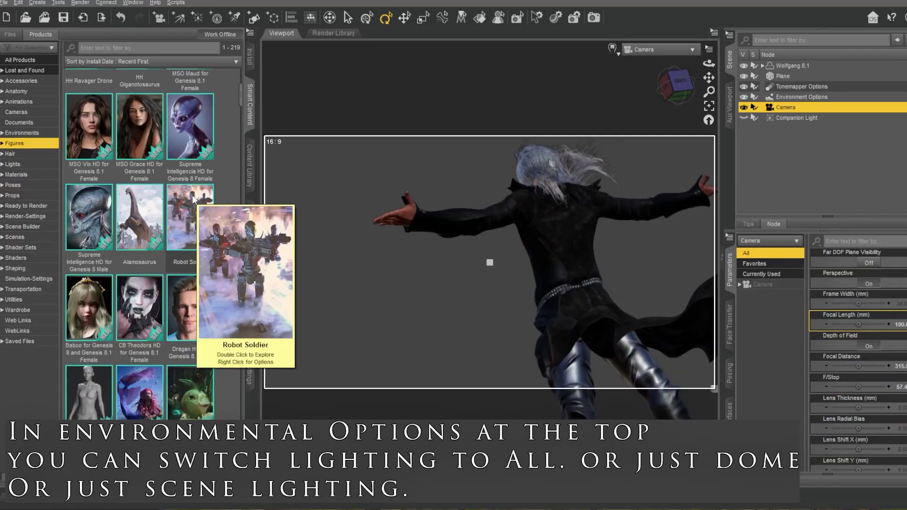
Load the Robot Soldier figure into the scene and browse its pose, material and figure files.
{"action": "left_click", "coordinate": [194, 199]}
{"action": "double_click", "coordinate": [194, 199]}
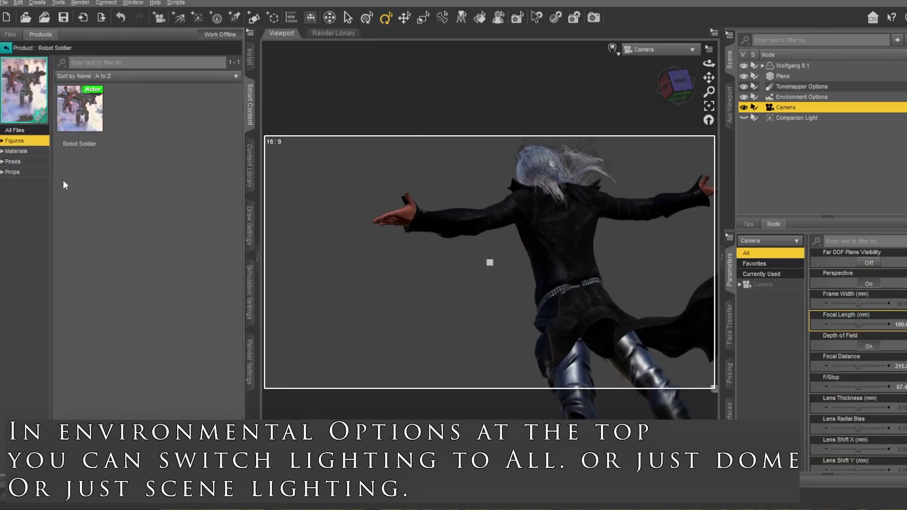
{"action": "double_click", "coordinate": [93, 118]}
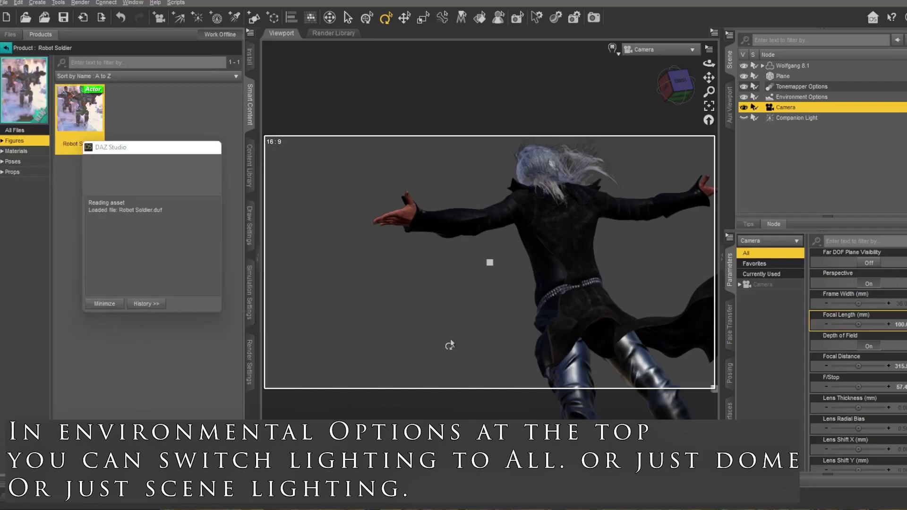
{"action": "left_click", "coordinate": [21, 160]}
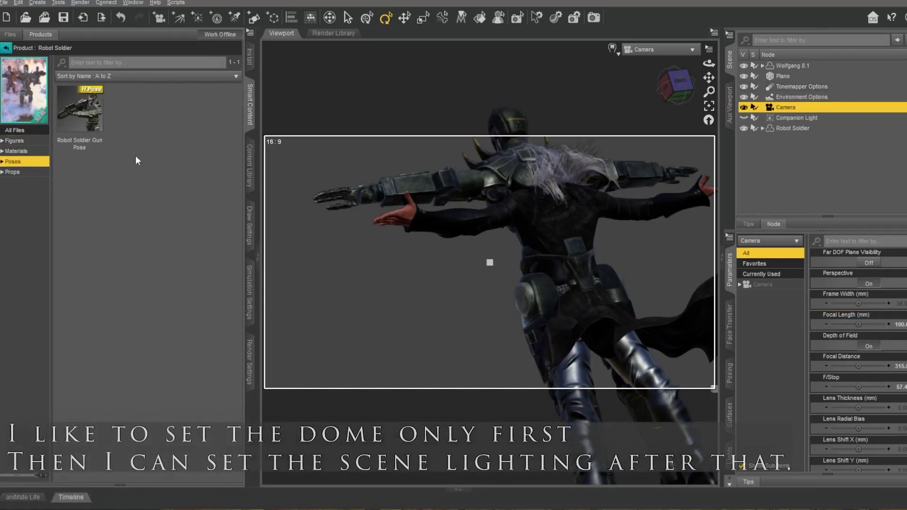
{"action": "left_click", "coordinate": [17, 152]}
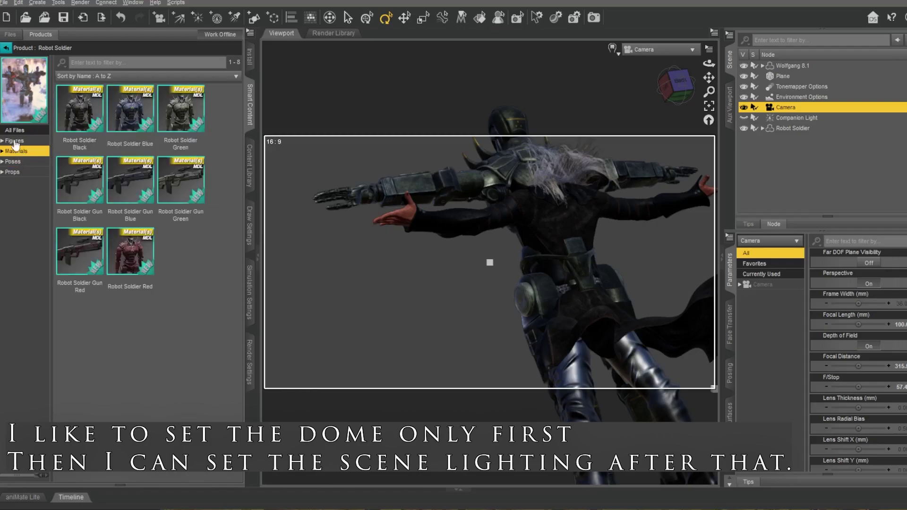
{"action": "left_click", "coordinate": [14, 142]}
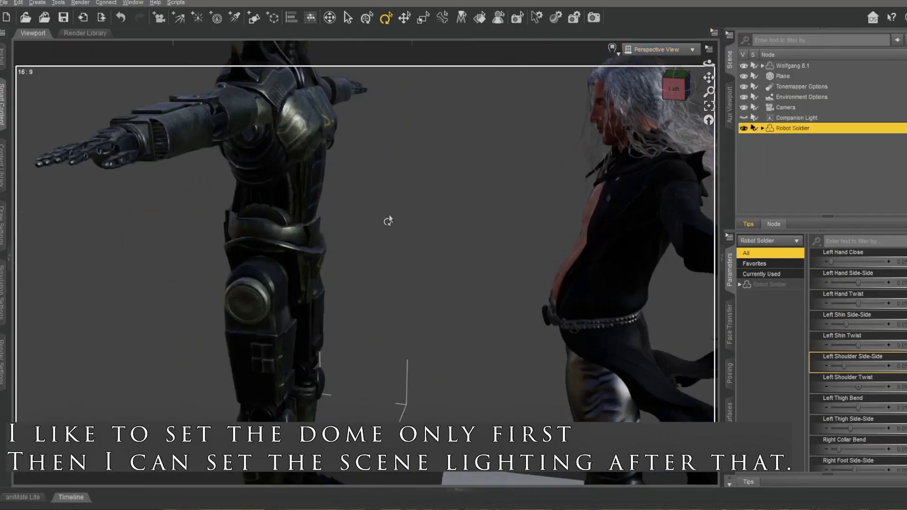
Try the Robot Soldier's shoulder and forearm side-side pose controls and rotate its right arm downward.
{"action": "left_click_drag", "start_coordinate": [709, 77], "coordinate": [619, 76]}
{"action": "scroll", "coordinate": [875, 422], "scroll_direction": "down", "scroll_amount": 10}
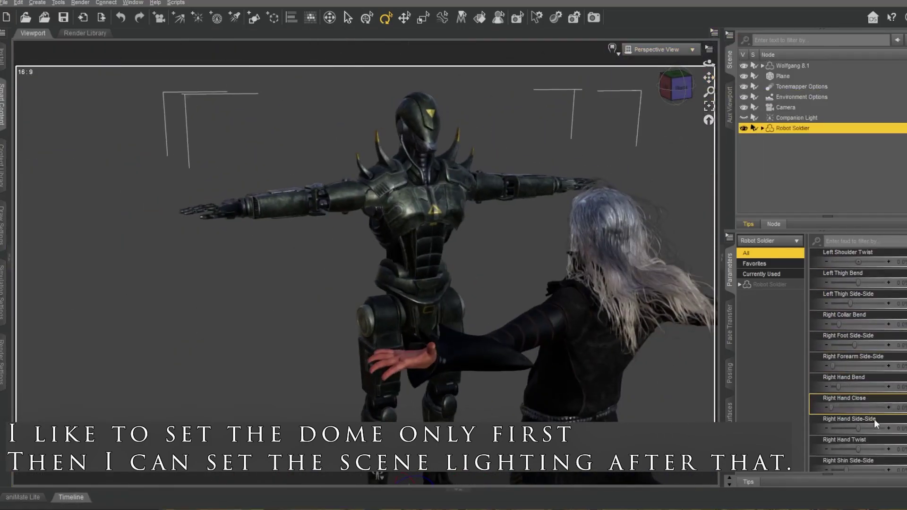
{"action": "left_click_drag", "start_coordinate": [859, 444], "coordinate": [849, 445]}
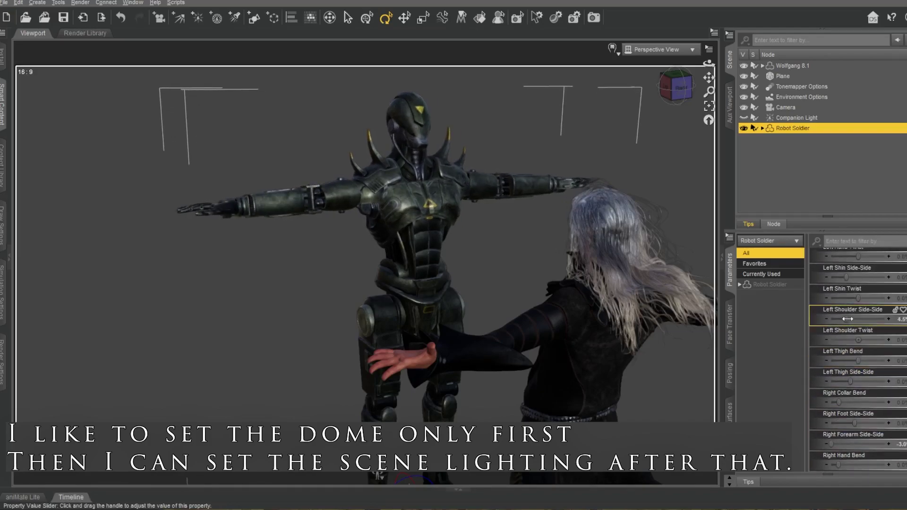
{"action": "scroll", "coordinate": [869, 320], "scroll_direction": "up", "scroll_amount": 8}
{"action": "left_click", "coordinate": [368, 196]}
{"action": "left_click_drag", "start_coordinate": [341, 192], "coordinate": [349, 231]}
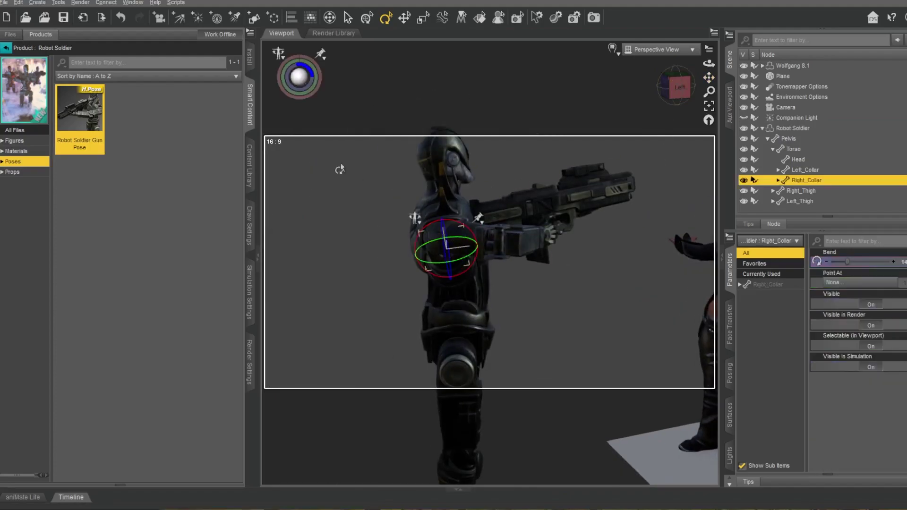
Rotate the Robot Soldier's right shoulder out of the gun pose so the arm hangs down beside the body.
{"action": "left_click_drag", "start_coordinate": [450, 273], "coordinate": [395, 233]}
{"action": "left_click", "coordinate": [473, 244]}
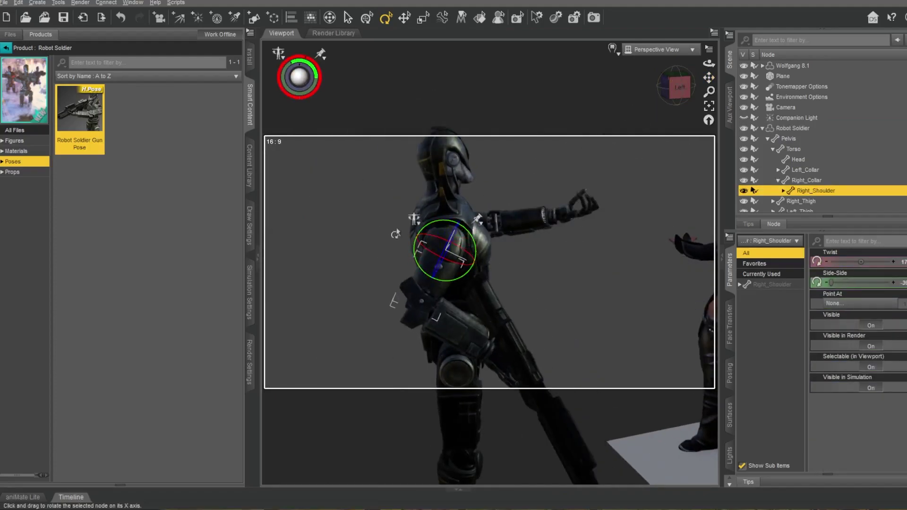
{"action": "middle_click_drag", "start_coordinate": [395, 233], "coordinate": [510, 250]}
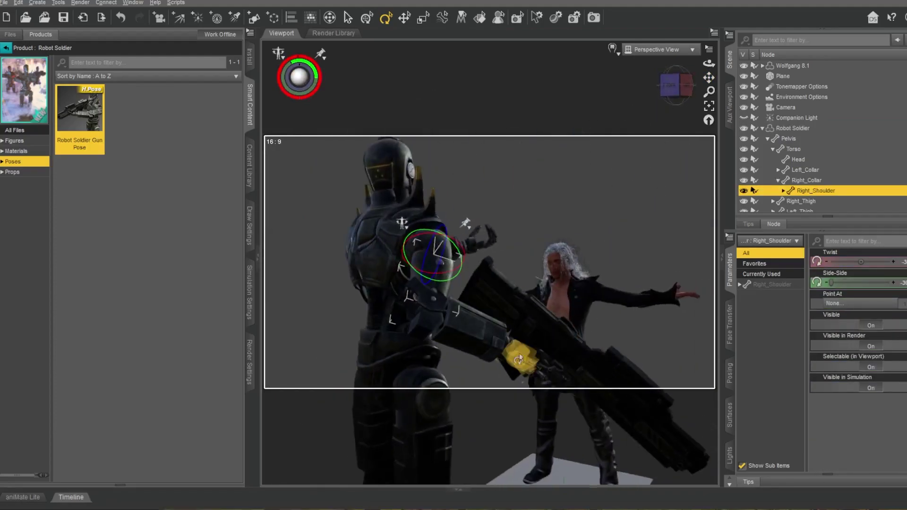
{"action": "left_click", "coordinate": [516, 354]}
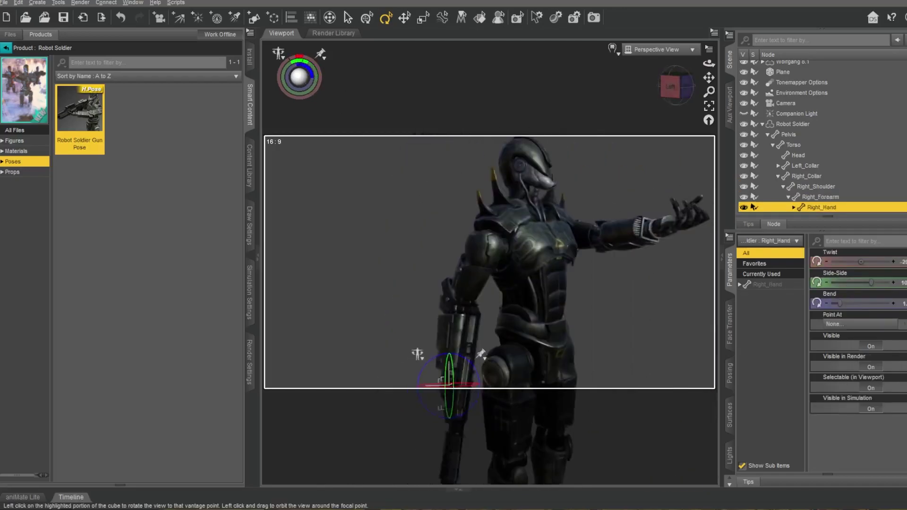
{"action": "left_click", "coordinate": [671, 86]}
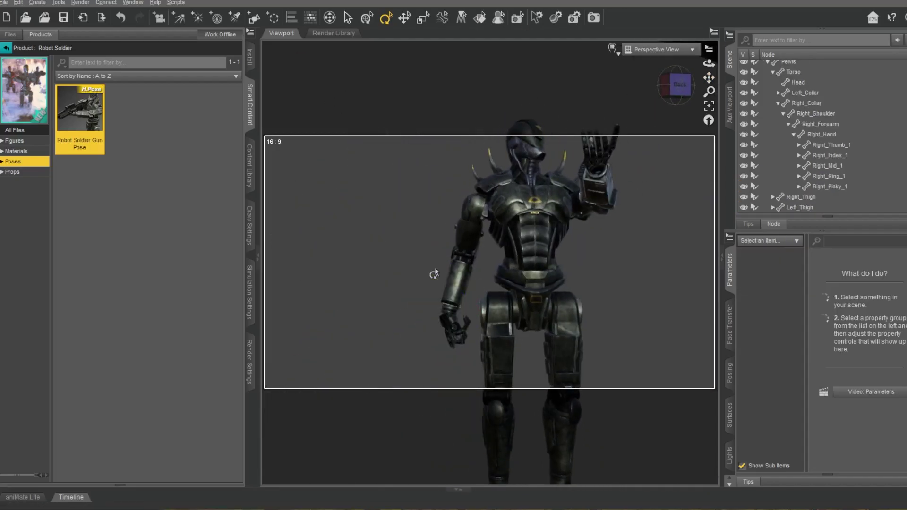
Filter the Robot Soldier's parameters by "hand" and set Right Hand Close to about 36%.
{"action": "left_click", "coordinate": [793, 110]}
{"action": "left_click", "coordinate": [853, 241]}
{"action": "type", "text": "fin"}
{"action": "key", "text": "BackSpace"}
{"action": "key", "text": "BackSpace"}
{"action": "key", "text": "BackSpace"}
{"action": "type", "text": "hand"}
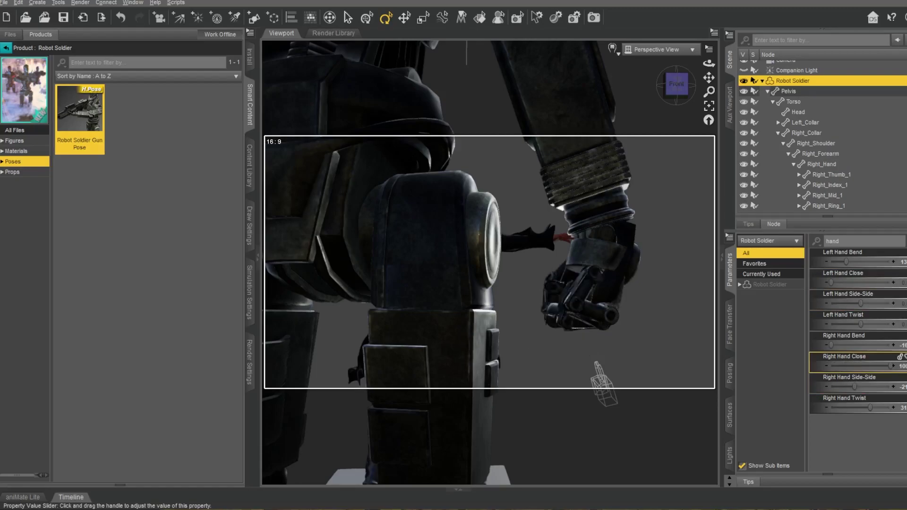
{"action": "left_click_drag", "start_coordinate": [891, 366], "coordinate": [846, 366]}
Bend the joints of the Robot Soldier's right middle and ring fingers inward toward a fist.
{"action": "left_click", "coordinate": [646, 323]}
{"action": "left_click", "coordinate": [709, 106]}
{"action": "left_click_drag", "start_coordinate": [676, 85], "coordinate": [693, 87]}
{"action": "left_click", "coordinate": [515, 275]}
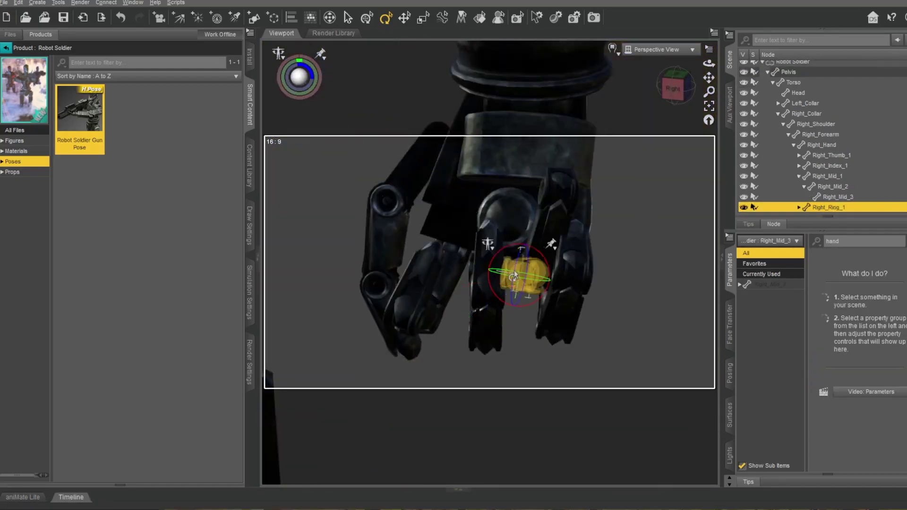
{"action": "left_click", "coordinate": [527, 320]}
{"action": "mouse_move", "coordinate": [516, 276]}
{"action": "left_mouse_down"}
{"action": "mouse_move", "coordinate": [527, 305]}
{"action": "mouse_move", "coordinate": [510, 284]}
{"action": "left_mouse_up"}
{"action": "left_click", "coordinate": [520, 277]}
{"action": "left_click_drag", "start_coordinate": [709, 63], "coordinate": [713, 67]}
{"action": "left_click", "coordinate": [483, 279]}
Rotate the Robot Soldier's right index finger and thumb joints in toward the curled fingers.
{"action": "left_click", "coordinate": [443, 252]}
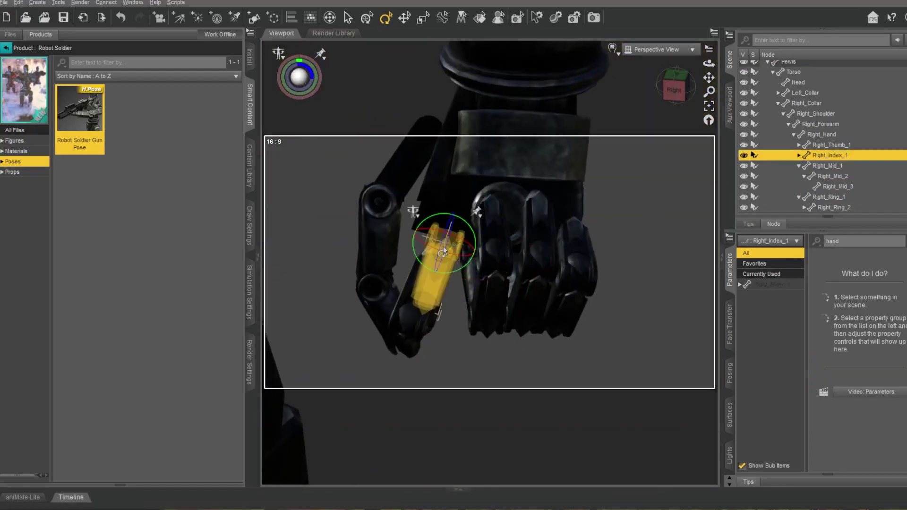
{"action": "left_click_drag", "start_coordinate": [444, 252], "coordinate": [441, 237]}
{"action": "left_click_drag", "start_coordinate": [439, 272], "coordinate": [452, 270]}
{"action": "left_click", "coordinate": [419, 146]}
{"action": "left_click_drag", "start_coordinate": [439, 154], "coordinate": [437, 147]}
{"action": "left_click", "coordinate": [379, 217]}
{"action": "left_click_drag", "start_coordinate": [378, 229], "coordinate": [399, 223]}
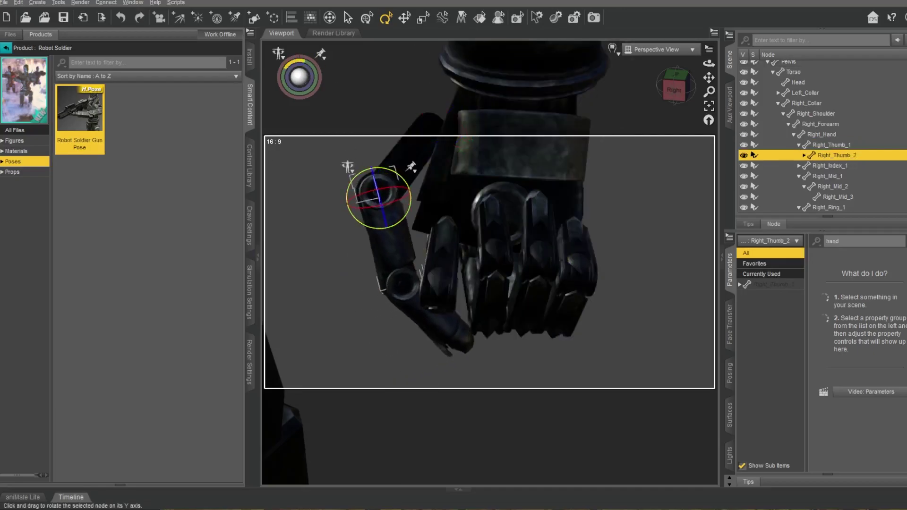
Rotate the Robot Soldier's left collar and upper arm to bring the outstretched left arm down.
{"action": "left_click_drag", "start_coordinate": [708, 91], "coordinate": [709, 123]}
{"action": "left_click_drag", "start_coordinate": [709, 78], "coordinate": [666, 87]}
{"action": "left_click", "coordinate": [577, 192]}
{"action": "left_click_drag", "start_coordinate": [596, 208], "coordinate": [591, 199]}
{"action": "left_click_drag", "start_coordinate": [676, 86], "coordinate": [709, 87]}
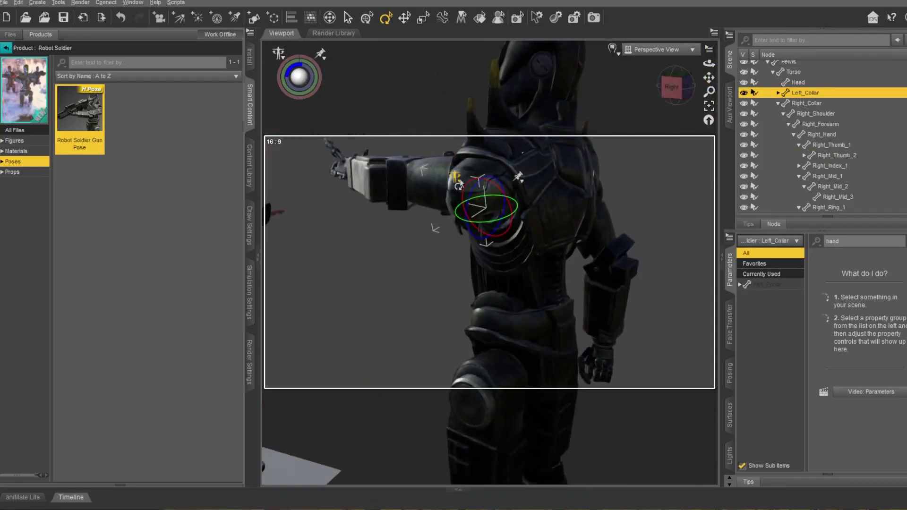
{"action": "left_click", "coordinate": [449, 182]}
{"action": "left_click_drag", "start_coordinate": [466, 166], "coordinate": [459, 200]}
{"action": "left_click_drag", "start_coordinate": [676, 86], "coordinate": [709, 87]}
{"action": "left_click", "coordinate": [647, 161]}
{"action": "left_click", "coordinate": [584, 199]}
{"action": "left_click_drag", "start_coordinate": [609, 178], "coordinate": [615, 201]}
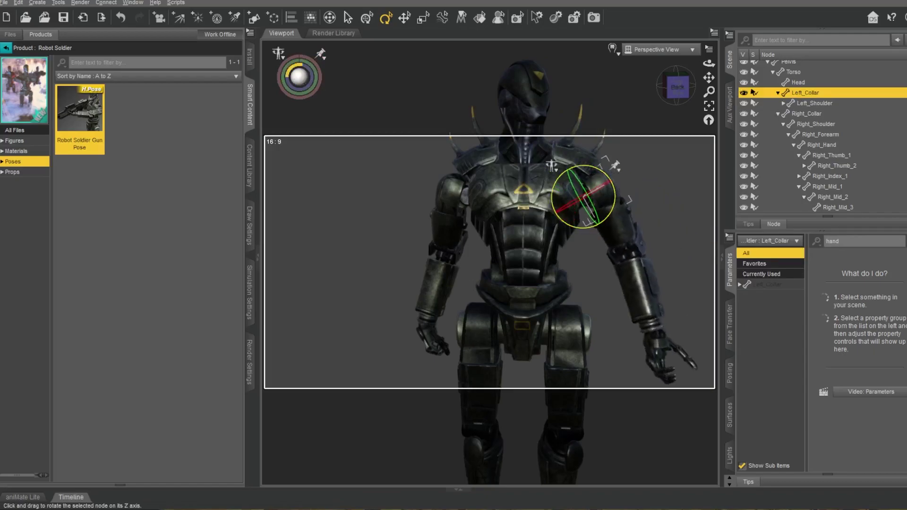
Rotate the Robot Soldier's left shoulder, forearm and hand so the arm hangs naturally beside the hip.
{"action": "left_click_drag", "start_coordinate": [678, 87], "coordinate": [695, 90]}
{"action": "left_click", "coordinate": [636, 201]}
{"action": "left_click_drag", "start_coordinate": [617, 189], "coordinate": [647, 215]}
{"action": "left_click_drag", "start_coordinate": [678, 86], "coordinate": [661, 85]}
{"action": "left_click", "coordinate": [644, 347]}
{"action": "left_click_drag", "start_coordinate": [661, 335], "coordinate": [657, 352]}
{"action": "left_click_drag", "start_coordinate": [678, 85], "coordinate": [660, 86]}
{"action": "left_click", "coordinate": [588, 163]}
{"action": "left_click_drag", "start_coordinate": [631, 191], "coordinate": [649, 201]}
{"action": "left_click", "coordinate": [645, 201]}
{"action": "left_click_drag", "start_coordinate": [676, 86], "coordinate": [697, 86]}
{"action": "left_click_drag", "start_coordinate": [615, 215], "coordinate": [620, 226]}
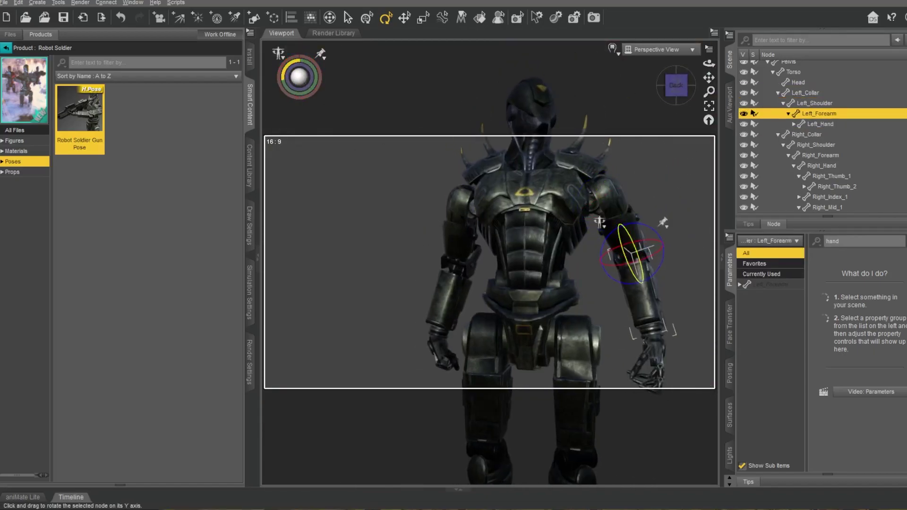
Bend the joints of the Robot Soldier's left index finger inward toward the palm.
{"action": "left_click_drag", "start_coordinate": [709, 92], "coordinate": [709, 71]}
{"action": "left_click_drag", "start_coordinate": [708, 78], "coordinate": [662, 75]}
{"action": "left_click", "coordinate": [594, 244]}
{"action": "left_click", "coordinate": [576, 255]}
{"action": "left_click", "coordinate": [657, 233]}
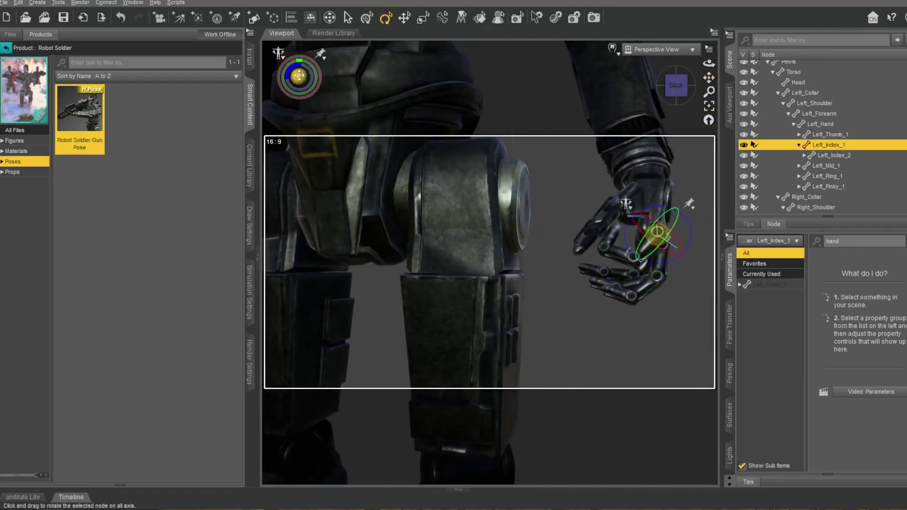
{"action": "left_click", "coordinate": [638, 260]}
{"action": "left_click_drag", "start_coordinate": [657, 234], "coordinate": [648, 251]}
{"action": "left_click", "coordinate": [661, 259]}
Set the Robot Soldier's Left Hand Close to 100%.
{"action": "scroll", "coordinate": [794, 134], "scroll_direction": "up", "scroll_amount": 3}
{"action": "left_click", "coordinate": [794, 128]}
{"action": "left_click_drag", "start_coordinate": [851, 283], "coordinate": [892, 282]}
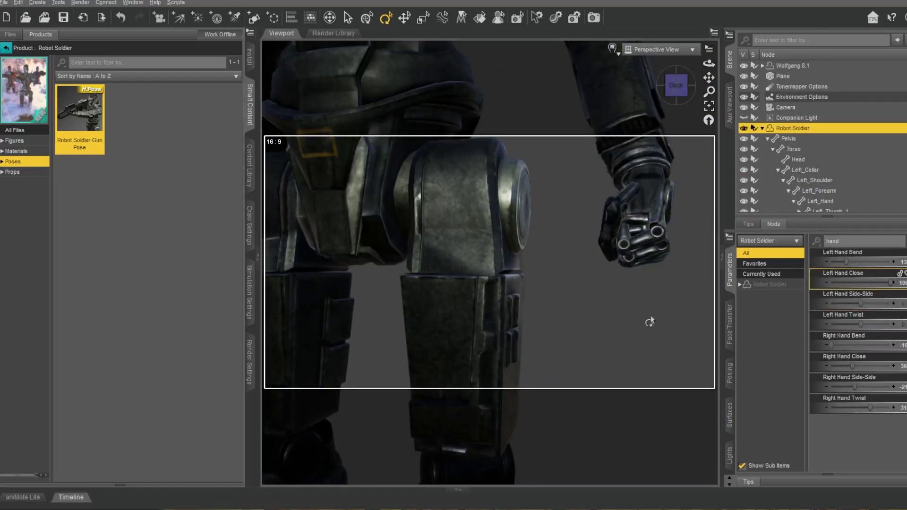
Rotate the Robot Soldier's left index finger and thumb joints to tighten the closed fist.
{"action": "left_click_drag", "start_coordinate": [708, 77], "coordinate": [610, 56]}
{"action": "left_click_drag", "start_coordinate": [709, 92], "coordinate": [709, 71]}
{"action": "left_click", "coordinate": [607, 165]}
{"action": "left_click_drag", "start_coordinate": [614, 163], "coordinate": [600, 161]}
{"action": "left_click", "coordinate": [562, 177]}
{"action": "left_click", "coordinate": [626, 173]}
{"action": "left_click_drag", "start_coordinate": [676, 85], "coordinate": [719, 87]}
{"action": "left_click", "coordinate": [427, 142]}
{"action": "left_click_drag", "start_coordinate": [438, 142], "coordinate": [447, 154]}
{"action": "left_click", "coordinate": [558, 146]}
{"action": "left_click_drag", "start_coordinate": [676, 85], "coordinate": [645, 88]}
Try another rotation of the Robot Soldier's left thumb and undo it.
{"action": "left_click", "coordinate": [534, 178]}
{"action": "left_click", "coordinate": [615, 101]}
{"action": "left_click", "coordinate": [565, 156]}
{"action": "left_click_drag", "start_coordinate": [544, 137], "coordinate": [551, 151]}
{"action": "key", "text": "ctrl+z"}
Select the whole Robot Soldier and move it lower in the camera frame, in front of Wolfgang.
{"action": "left_click_drag", "start_coordinate": [709, 92], "coordinate": [709, 142]}
{"action": "left_click_drag", "start_coordinate": [677, 85], "coordinate": [708, 86]}
{"action": "left_click_drag", "start_coordinate": [709, 77], "coordinate": [714, 38]}
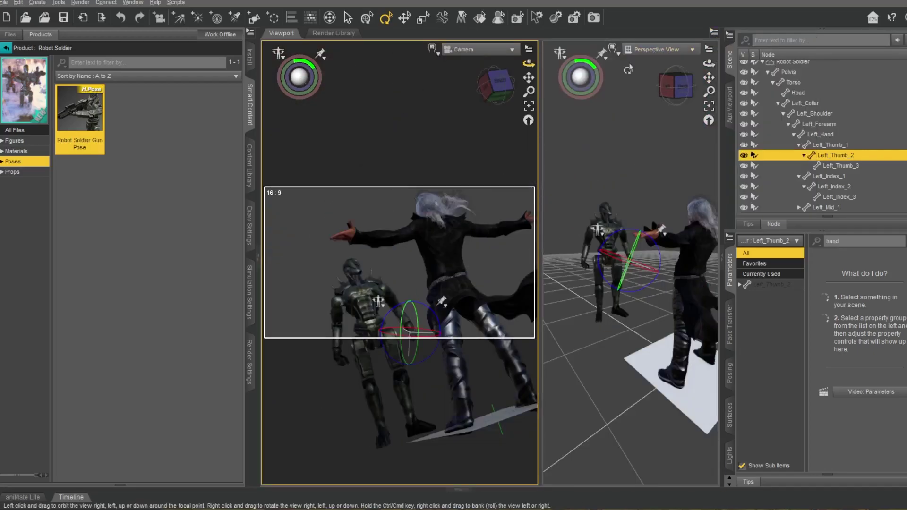
{"action": "left_click", "coordinate": [617, 301]}
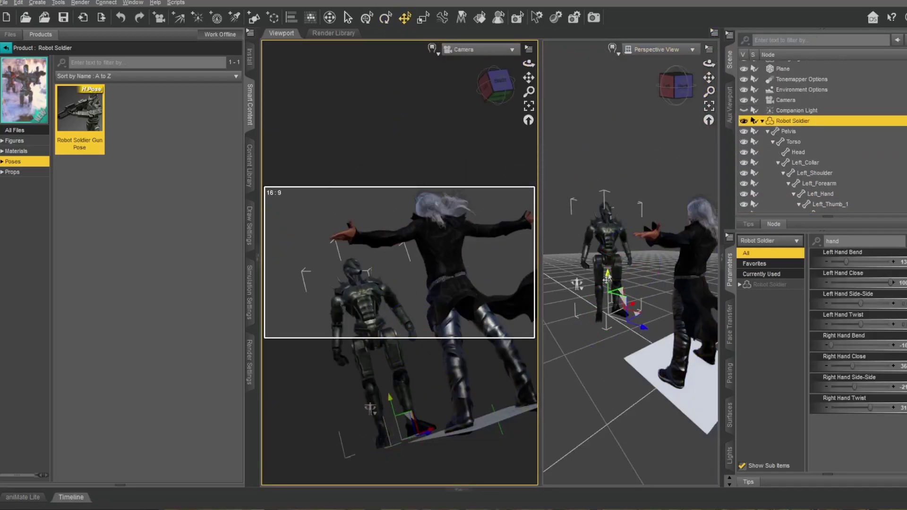
{"action": "left_click_drag", "start_coordinate": [645, 332], "coordinate": [624, 304]}
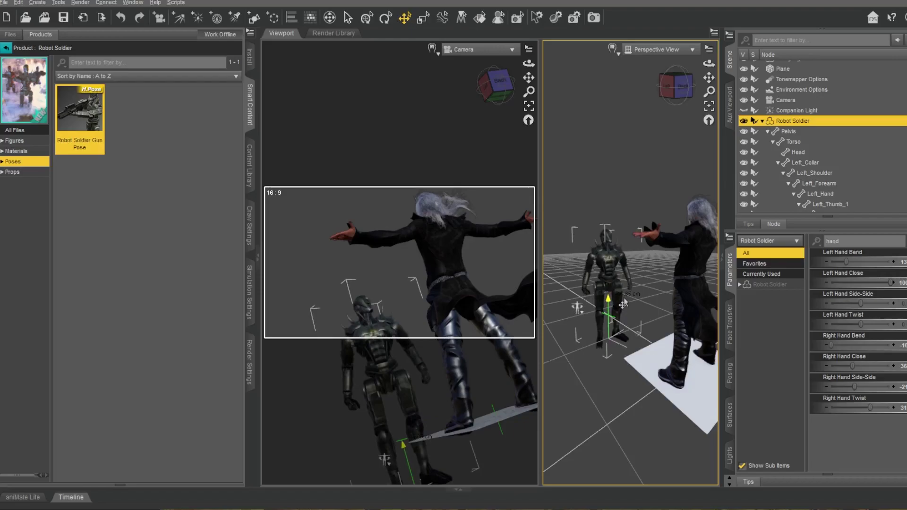
Raise the Robot Soldier slightly and adjust its distance from Wolfgang in the camera view.
{"action": "left_click", "coordinate": [381, 320]}
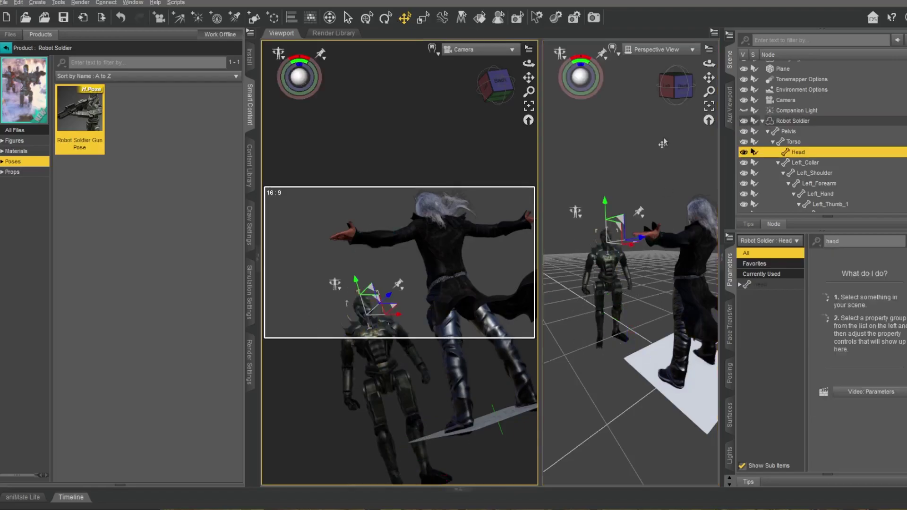
{"action": "left_click_drag", "start_coordinate": [677, 87], "coordinate": [652, 112]}
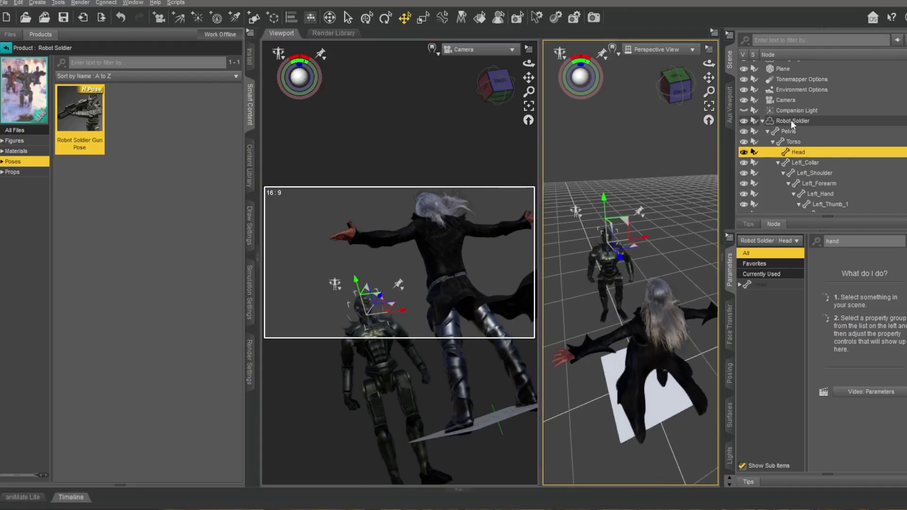
{"action": "left_click", "coordinate": [792, 123]}
{"action": "left_click_drag", "start_coordinate": [613, 280], "coordinate": [612, 270]}
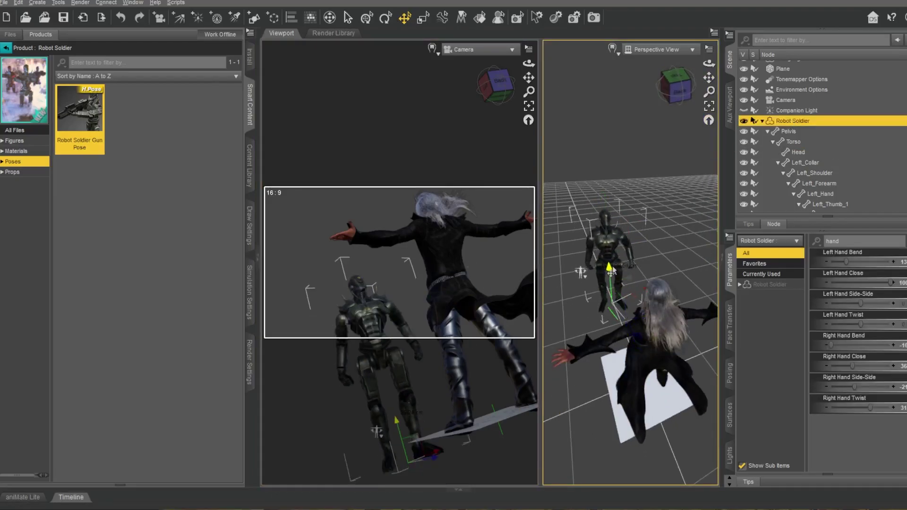
{"action": "left_click_drag", "start_coordinate": [635, 341], "coordinate": [631, 335]}
Duplicate the Robot Soldier with its hierarchy and spread the copies into a row of five facing Wolfgang.
{"action": "left_click", "coordinate": [18, 3]}
{"action": "left_click", "coordinate": [156, 64]}
{"action": "left_click_drag", "start_coordinate": [638, 295], "coordinate": [609, 304]}
{"action": "left_click", "coordinate": [18, 2]}
{"action": "left_click", "coordinate": [156, 64]}
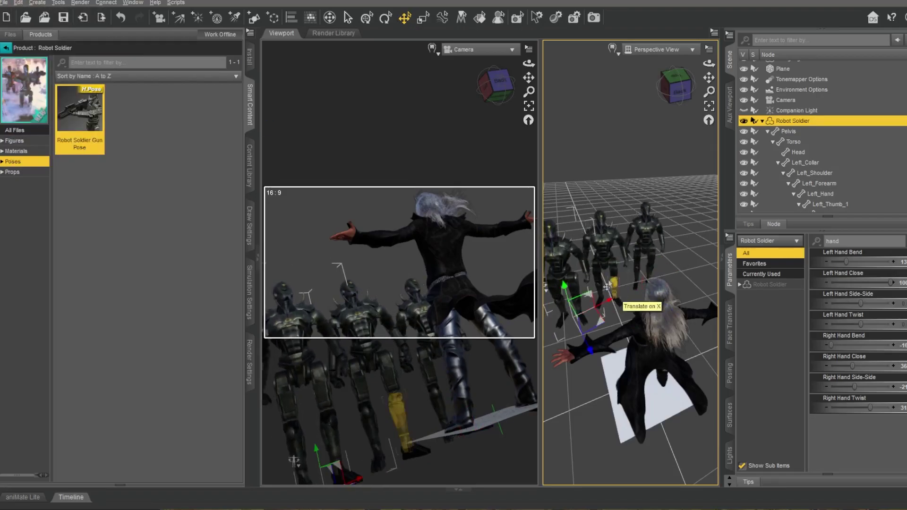
{"action": "left_click", "coordinate": [18, 3]}
{"action": "left_click", "coordinate": [156, 63]}
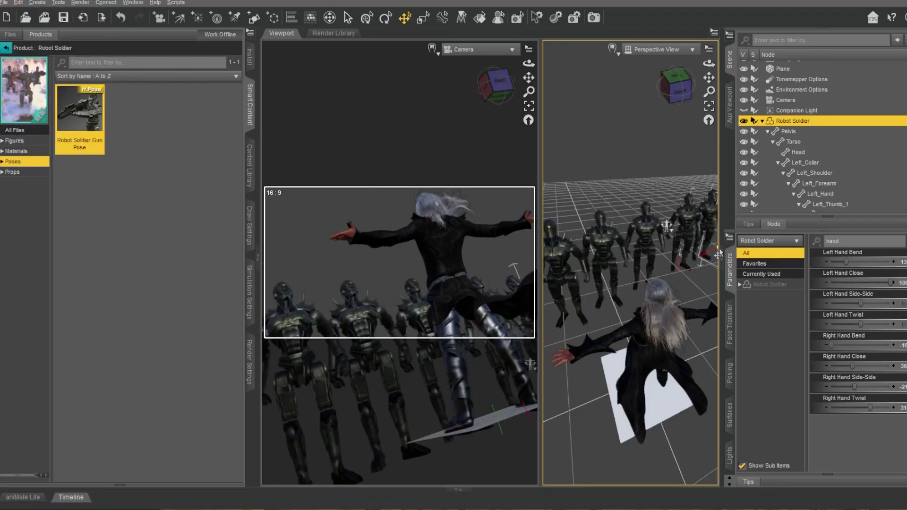
Select all five Robot Soldiers in the scene and duplicate them with their hierarchies.
{"action": "left_click", "coordinate": [762, 121]}
{"action": "left_click", "coordinate": [797, 139], "text": "ctrl"}
{"action": "left_click", "coordinate": [797, 149], "text": "ctrl"}
{"action": "left_click", "coordinate": [794, 159], "text": "ctrl"}
{"action": "left_click", "coordinate": [794, 169], "text": "ctrl"}
{"action": "left_click", "coordinate": [18, 3]}
{"action": "left_click", "coordinate": [156, 64]}
Move the copies Robot Soldier (6) to (10) one by one into a staggered second row behind the first.
{"action": "scroll", "coordinate": [794, 165], "scroll_direction": "down", "scroll_amount": 1}
{"action": "left_click", "coordinate": [795, 164]}
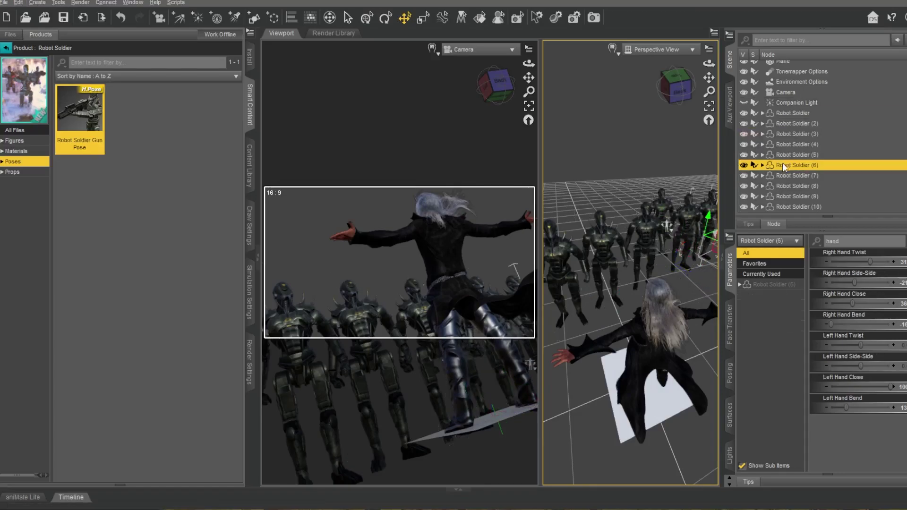
{"action": "scroll", "coordinate": [676, 246], "scroll_direction": "down", "scroll_amount": 4}
{"action": "left_click", "coordinate": [798, 176]}
{"action": "left_click_drag", "start_coordinate": [643, 307], "coordinate": [659, 296]}
{"action": "left_click", "coordinate": [797, 186]}
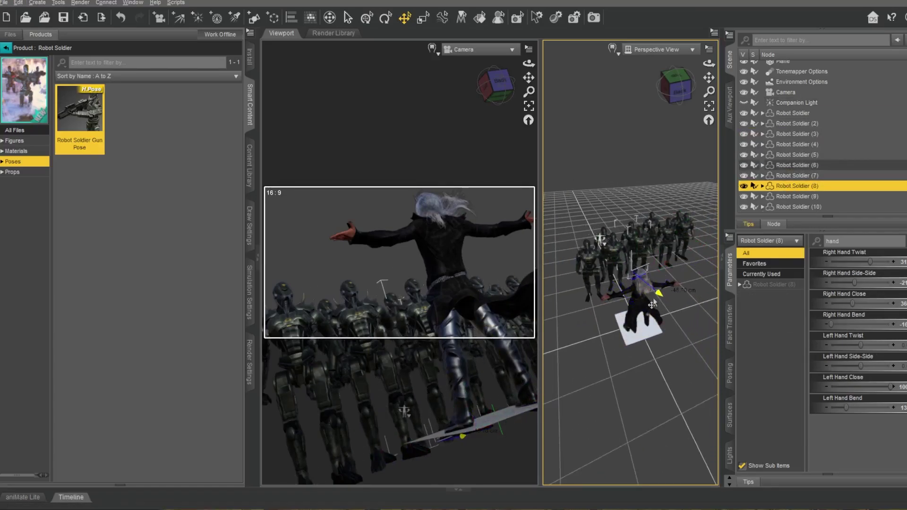
{"action": "left_click", "coordinate": [797, 197]}
{"action": "left_click_drag", "start_coordinate": [617, 319], "coordinate": [603, 312]}
{"action": "left_click", "coordinate": [798, 207]}
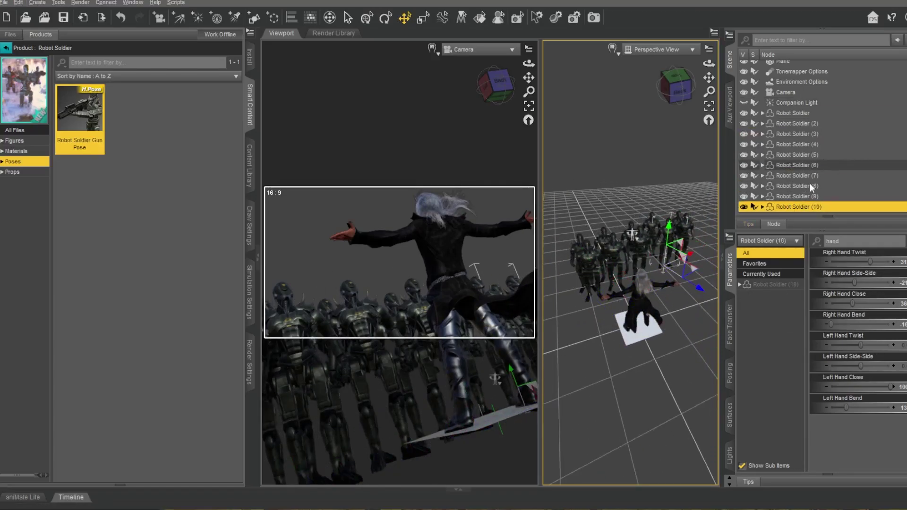
Point the heads of the Robot Soldiers in the first two rows at Wolfgang 8.1.
{"action": "left_click", "coordinate": [286, 286]}
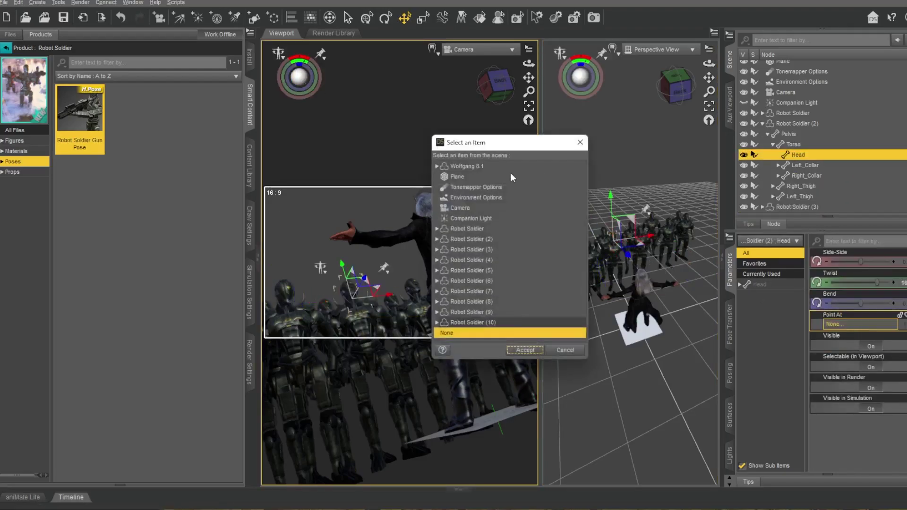
{"action": "left_click", "coordinate": [523, 348]}
{"action": "left_click_drag", "start_coordinate": [687, 93], "coordinate": [753, 79]}
{"action": "left_click", "coordinate": [560, 222]}
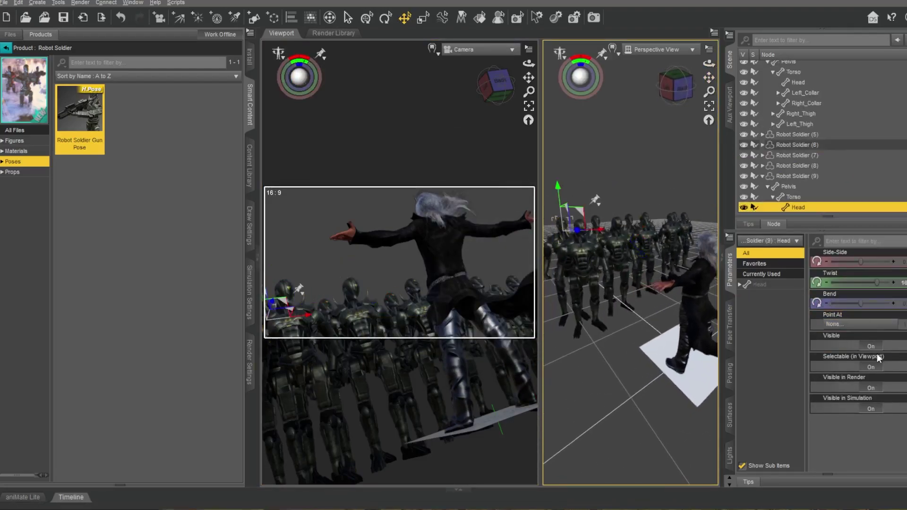
{"action": "left_click", "coordinate": [860, 324]}
{"action": "left_click", "coordinate": [526, 351]}
{"action": "left_click", "coordinate": [596, 222]}
{"action": "left_click", "coordinate": [861, 324]}
{"action": "left_click", "coordinate": [437, 167]}
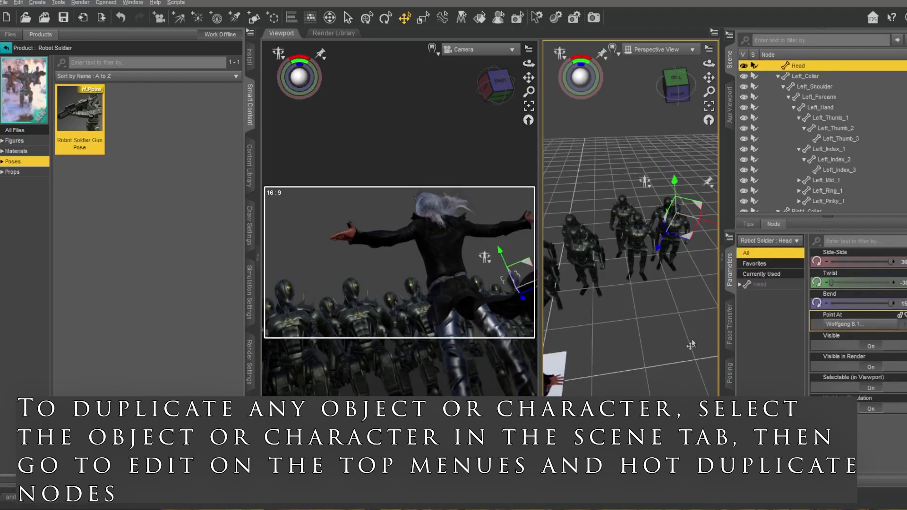
Collapse the expanded Robot Soldier hierarchies in the scene list.
{"action": "scroll", "coordinate": [794, 151], "scroll_direction": "up", "scroll_amount": 10}
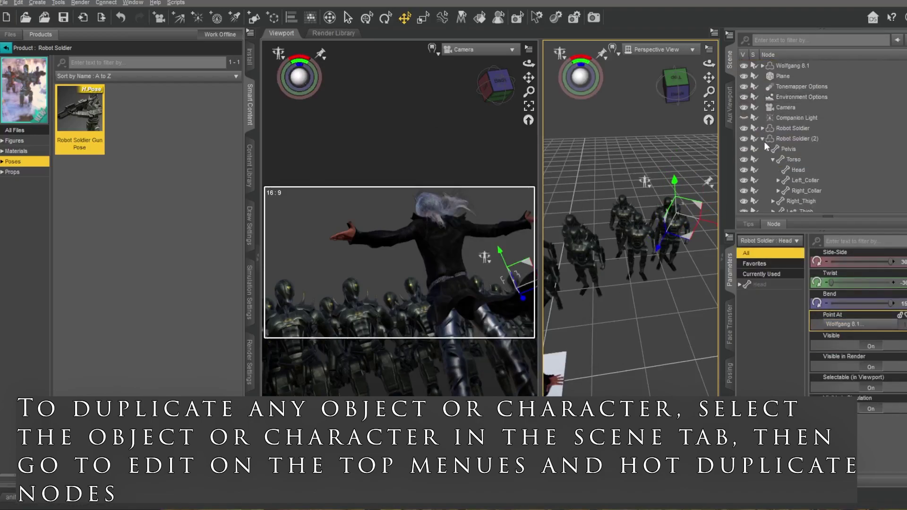
{"action": "left_click", "coordinate": [763, 139]}
{"action": "scroll", "coordinate": [766, 151], "scroll_direction": "down", "scroll_amount": 2}
{"action": "left_click", "coordinate": [763, 153]}
Try duplicating Robot Soldier (6) as a single node, shift it within the formation and delete the shifted soldier.
{"action": "left_click", "coordinate": [798, 207]}
{"action": "left_click", "coordinate": [797, 165]}
{"action": "left_click", "coordinate": [18, 3]}
{"action": "mouse_move", "coordinate": [39, 61]}
{"action": "left_click", "coordinate": [137, 61]}
{"action": "left_click_drag", "start_coordinate": [682, 290], "coordinate": [676, 285]}
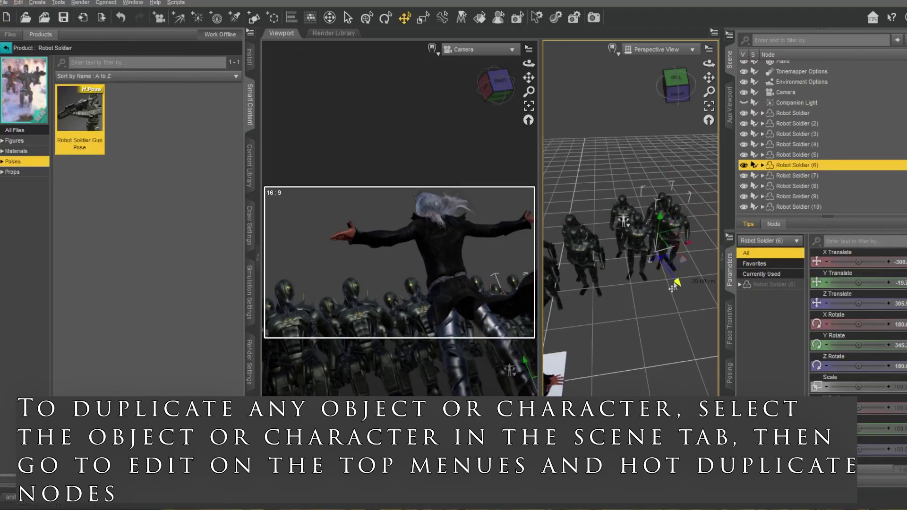
{"action": "left_click_drag", "start_coordinate": [705, 225], "coordinate": [702, 235]}
{"action": "key", "text": "Delete"}
Undo the accidental camera orbit and check the scene in a single viewport with the rendered preview.
{"action": "left_click_drag", "start_coordinate": [498, 83], "coordinate": [493, 87]}
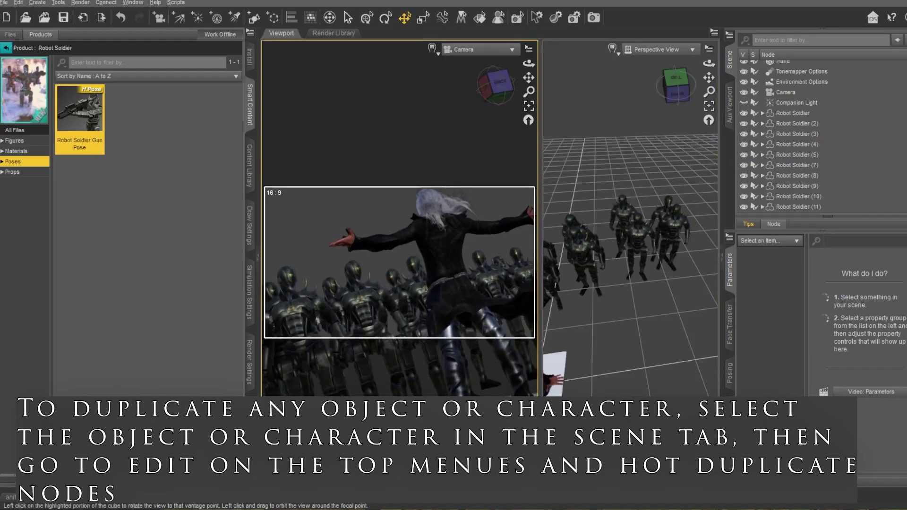
{"action": "key", "text": "ctrl+z"}
{"action": "left_click", "coordinate": [715, 33]}
{"action": "left_click", "coordinate": [745, 42]}
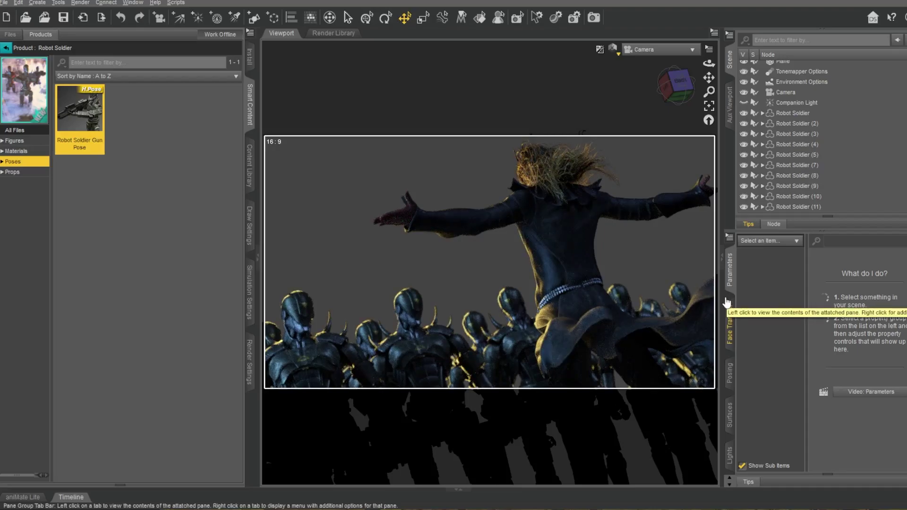
{"action": "left_click", "coordinate": [619, 55]}
Duplicate Robot Soldier (2) with its hierarchy and move it to the far rear corner of the formation, slightly raised.
{"action": "left_click", "coordinate": [797, 123]}
{"action": "left_click", "coordinate": [18, 3]}
{"action": "mouse_move", "coordinate": [56, 61]}
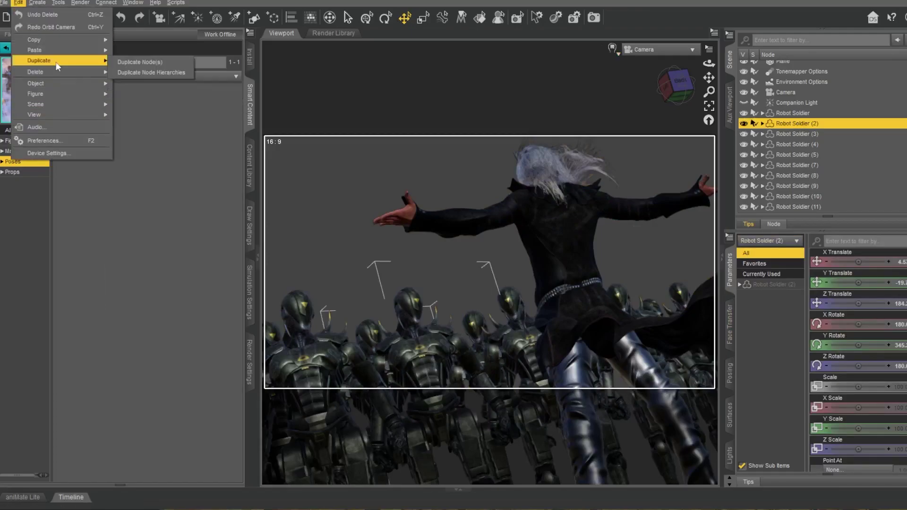
{"action": "left_click", "coordinate": [150, 73]}
{"action": "left_click", "coordinate": [714, 33]}
{"action": "left_click_drag", "start_coordinate": [709, 92], "coordinate": [709, 109]}
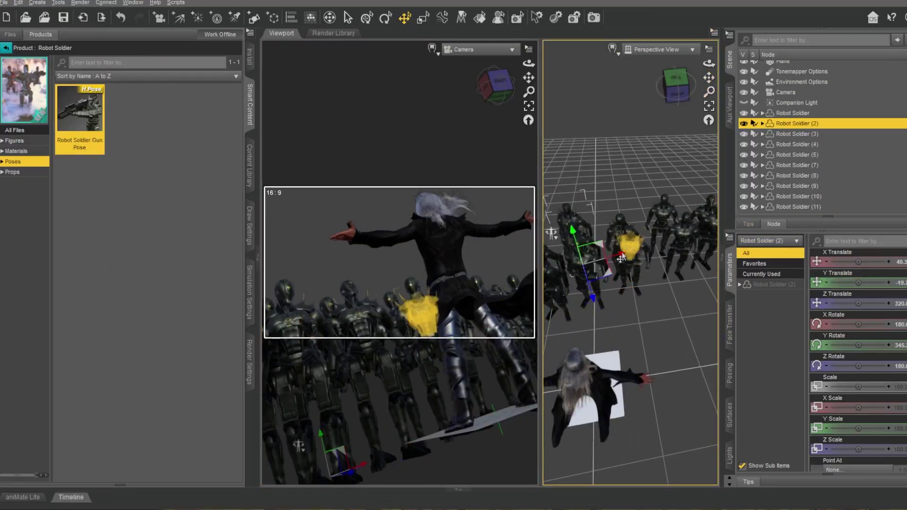
{"action": "left_click_drag", "start_coordinate": [621, 257], "coordinate": [676, 232]}
{"action": "middle_click_drag", "start_coordinate": [744, 219], "coordinate": [803, 215]}
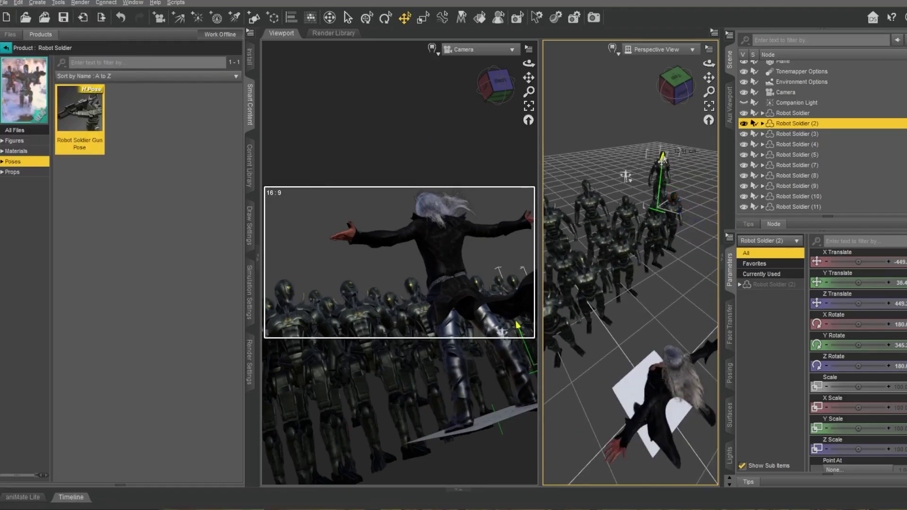
Repeat duplicating Robot Soldier (2) with its hierarchy and place the copies in further raised rows behind the others.
{"action": "left_click", "coordinate": [18, 3]}
{"action": "mouse_move", "coordinate": [47, 60]}
{"action": "left_click", "coordinate": [175, 72]}
{"action": "left_click_drag", "start_coordinate": [662, 158], "coordinate": [679, 183]}
{"action": "left_click_drag", "start_coordinate": [654, 148], "coordinate": [595, 228]}
{"action": "left_click", "coordinate": [18, 3]}
{"action": "mouse_move", "coordinate": [58, 72]}
{"action": "left_click", "coordinate": [166, 74]}
{"action": "left_click_drag", "start_coordinate": [709, 78], "coordinate": [744, 91]}
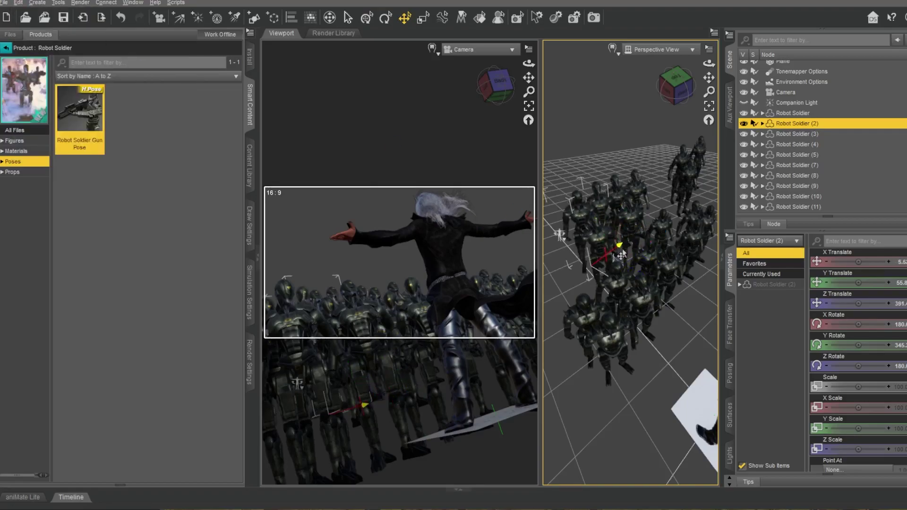
{"action": "left_click_drag", "start_coordinate": [622, 255], "coordinate": [654, 242]}
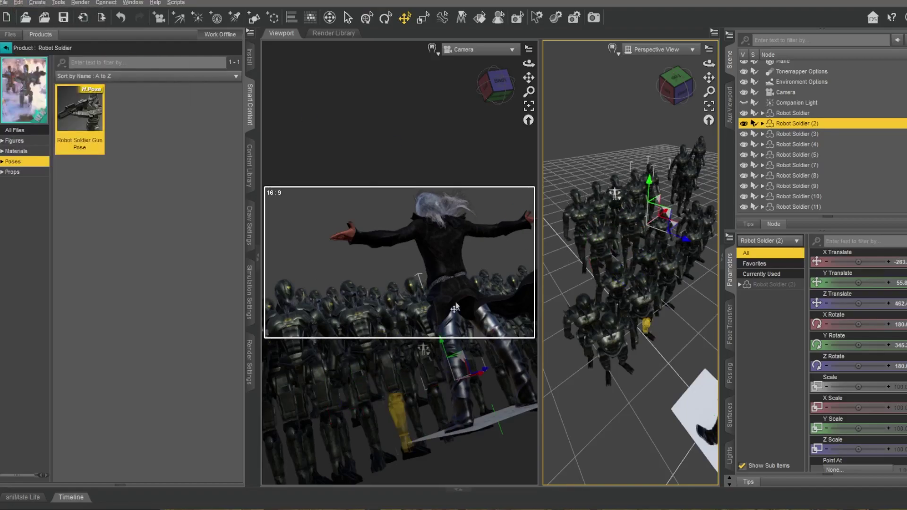
Point the heads of the newly duplicated rear soldiers, including Robot Soldier (19) and (20), at Wolfgang 8.1.
{"action": "left_click", "coordinate": [305, 300]}
{"action": "scroll", "coordinate": [537, 284], "scroll_direction": "down", "scroll_amount": 5}
{"action": "left_click", "coordinate": [432, 140]}
{"action": "left_click", "coordinate": [402, 150], "text": "ctrl"}
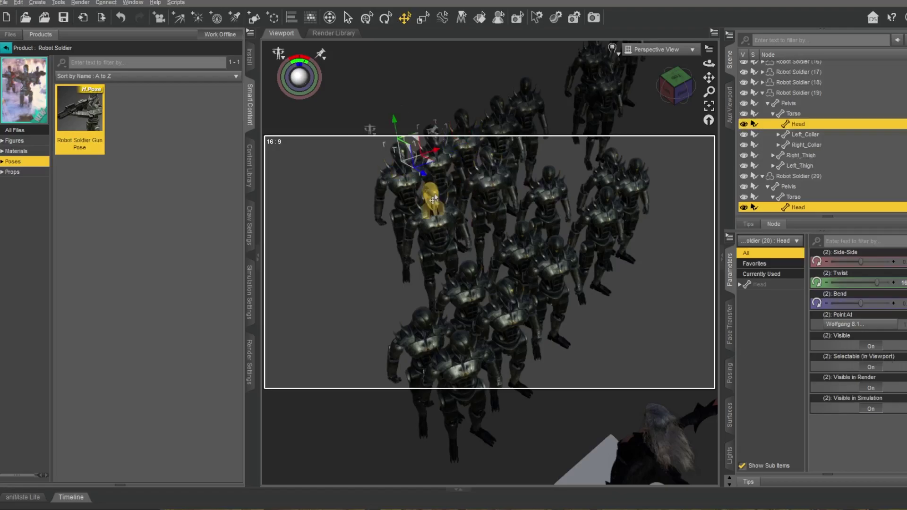
{"action": "left_click", "coordinate": [559, 204]}
{"action": "left_click", "coordinate": [864, 330]}
{"action": "left_click", "coordinate": [529, 350]}
{"action": "left_click", "coordinate": [510, 294]}
Reapply Wolfgang 8.1 as the Point At target for the heads of the remaining soldiers in the rear rows.
{"action": "left_click_drag", "start_coordinate": [680, 90], "coordinate": [681, 88]}
{"action": "left_click", "coordinate": [590, 163]}
{"action": "left_click", "coordinate": [637, 152], "text": "ctrl"}
{"action": "left_click", "coordinate": [863, 326]}
{"action": "left_click", "coordinate": [538, 350]}
{"action": "left_click", "coordinate": [589, 159]}
{"action": "left_click", "coordinate": [863, 325]}
{"action": "left_click", "coordinate": [529, 349]}
{"action": "left_click", "coordinate": [861, 325]}
{"action": "left_click", "coordinate": [463, 208]}
{"action": "left_click", "coordinate": [527, 350]}
{"action": "left_click", "coordinate": [861, 325]}
{"action": "left_click", "coordinate": [527, 349]}
Set the Point At target of Robot Soldier (11)'s head to Wolfgang 8.1.
{"action": "left_click", "coordinate": [611, 261]}
{"action": "left_click", "coordinate": [860, 325]}
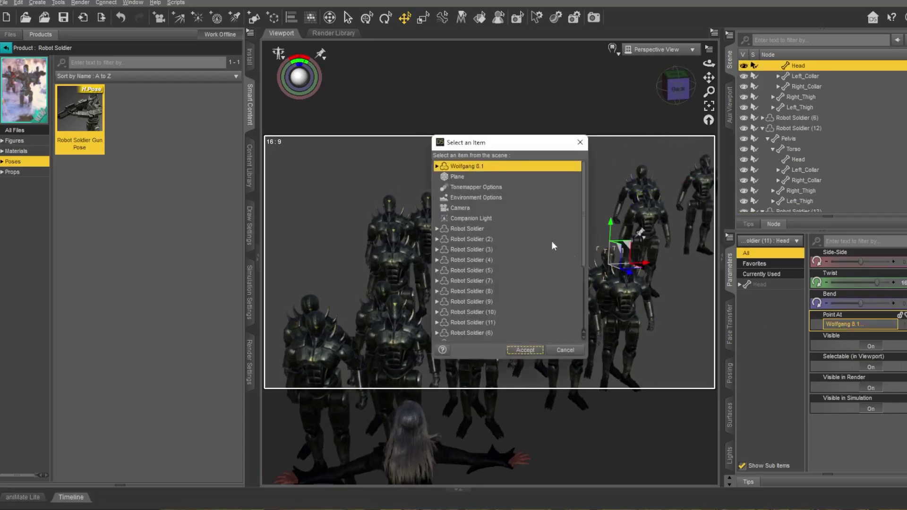
{"action": "left_click", "coordinate": [527, 349]}
{"action": "left_click", "coordinate": [855, 326]}
{"action": "left_click", "coordinate": [473, 177]}
{"action": "left_click", "coordinate": [467, 167]}
{"action": "left_click", "coordinate": [525, 350]}
Set the Point At target of Robot Soldier (15)'s head to Wolfgang 8.1.
{"action": "left_click", "coordinate": [706, 167]}
{"action": "left_click", "coordinate": [854, 326]}
{"action": "left_click", "coordinate": [525, 350]}
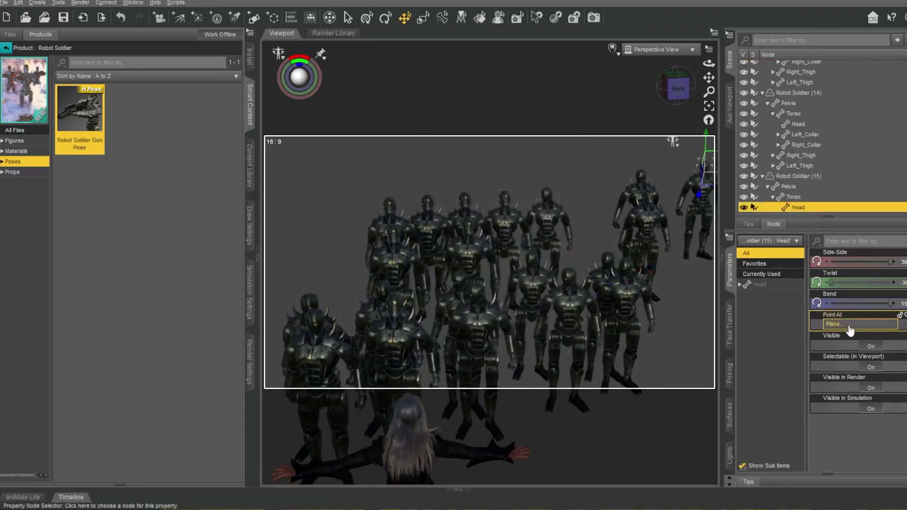
{"action": "left_click", "coordinate": [851, 328]}
{"action": "left_click", "coordinate": [467, 166]}
{"action": "left_click", "coordinate": [525, 350]}
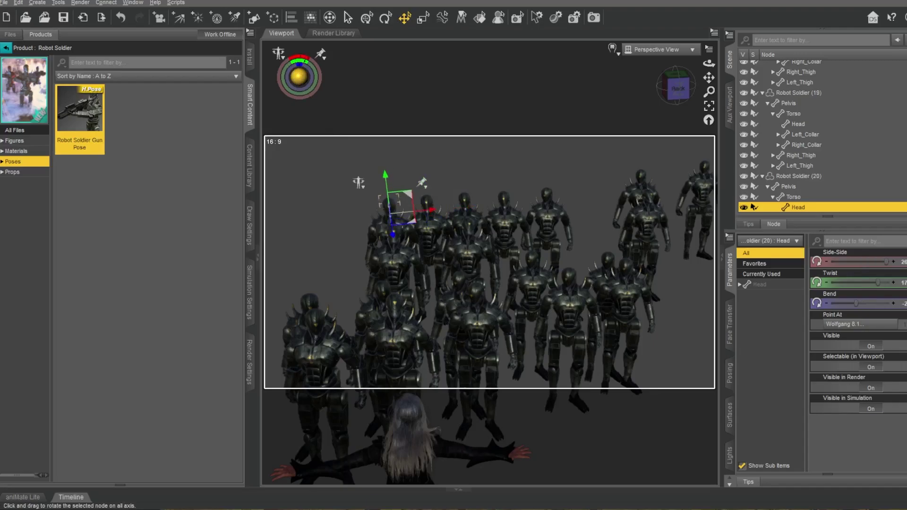
View the army through the Camera and check the Point At target of Robot Soldier (8)'s head.
{"action": "left_click", "coordinate": [641, 178]}
{"action": "left_click", "coordinate": [636, 55]}
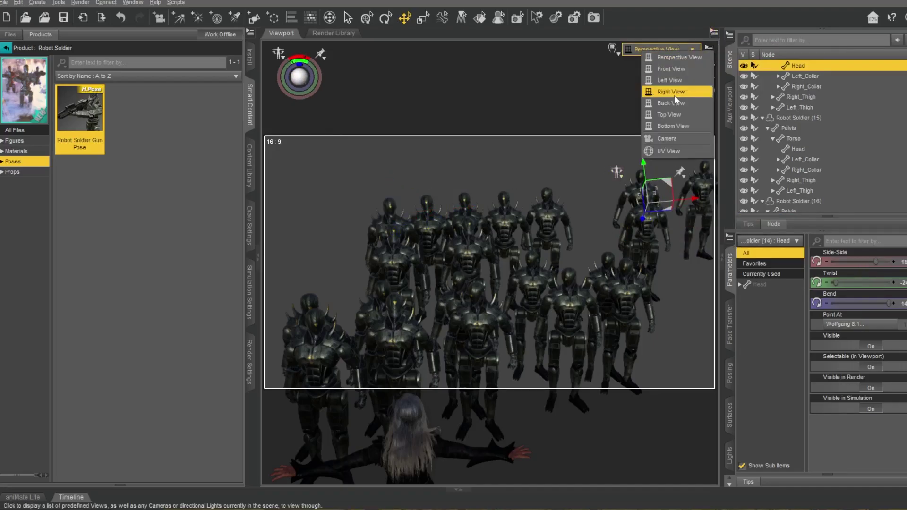
{"action": "left_click", "coordinate": [674, 95]}
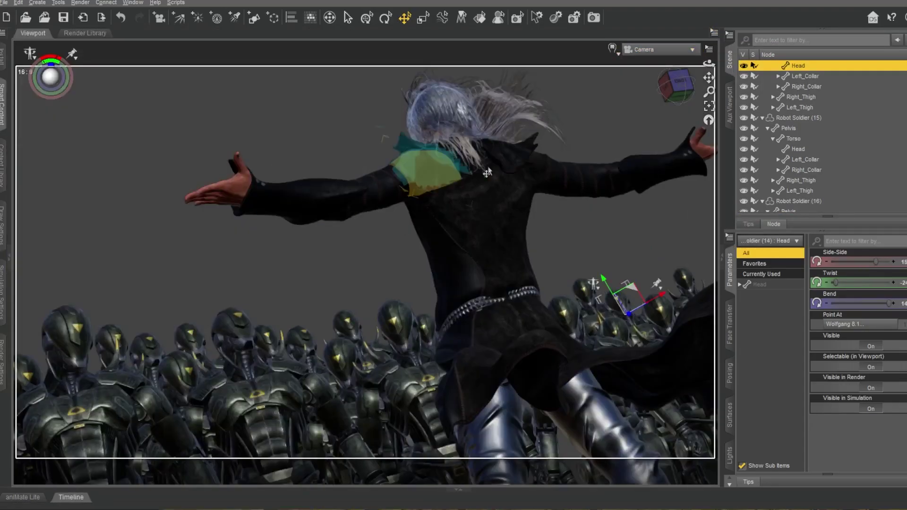
{"action": "left_click", "coordinate": [347, 341]}
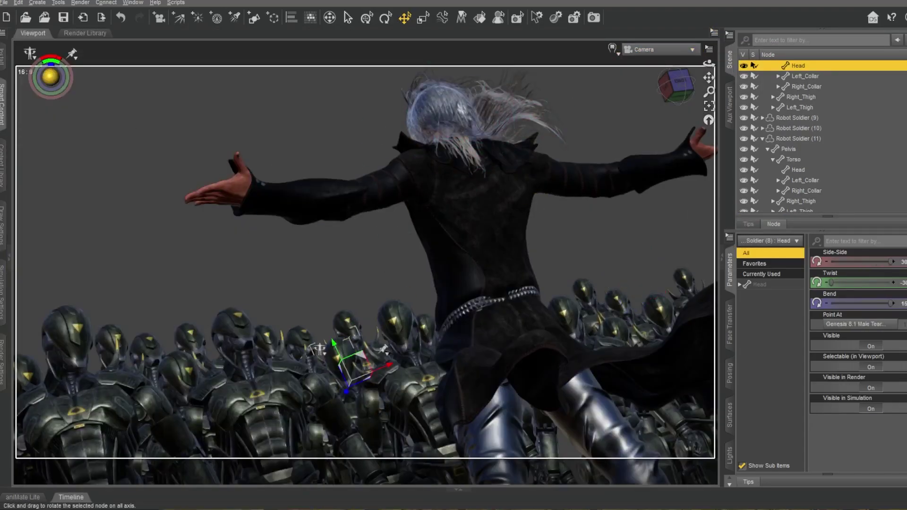
{"action": "left_click", "coordinate": [863, 325]}
{"action": "left_click", "coordinate": [565, 350]}
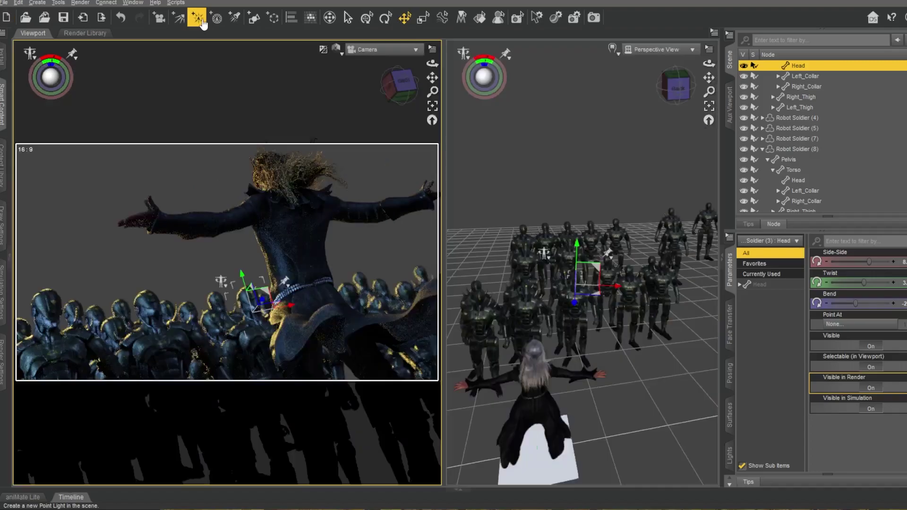
Create a point light with default settings and raise it above Wolfgang to a Y Translate of about 222.
{"action": "left_click", "coordinate": [198, 18]}
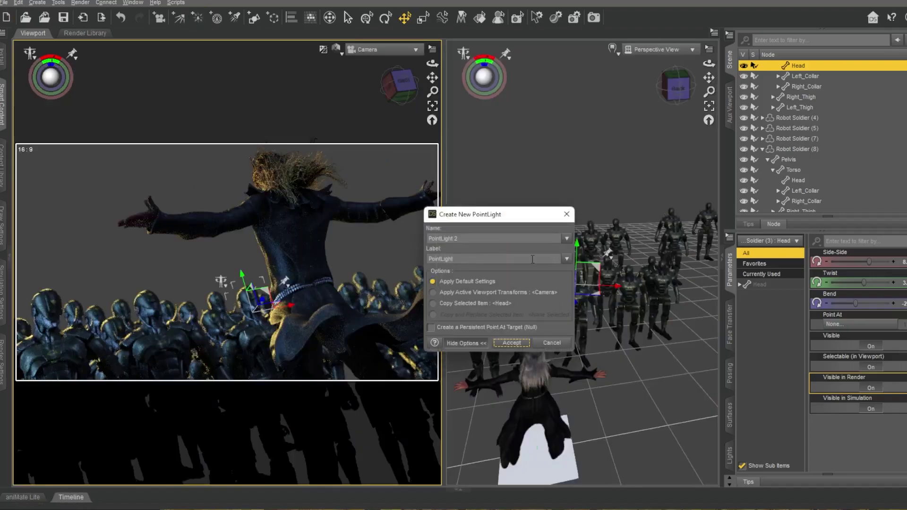
{"action": "left_click", "coordinate": [512, 344]}
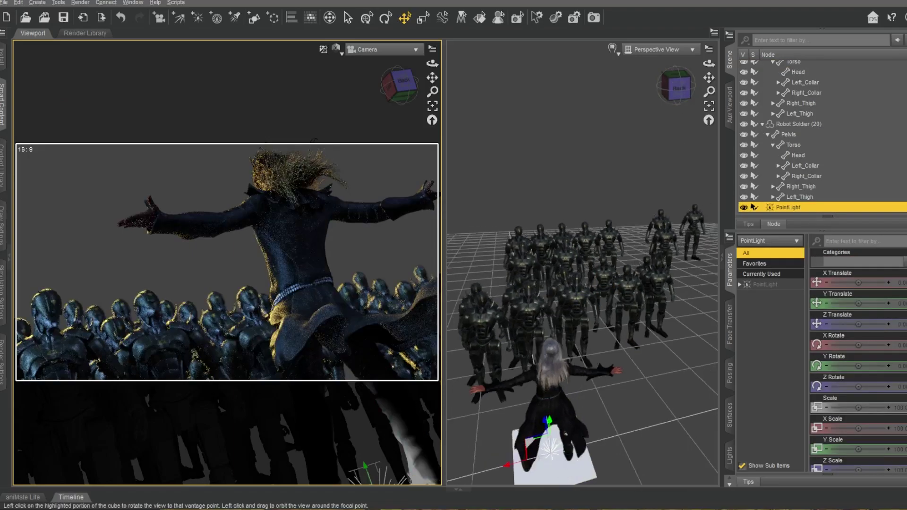
{"action": "middle_click_drag", "start_coordinate": [590, 277], "coordinate": [608, 237]}
{"action": "left_click_drag", "start_coordinate": [581, 408], "coordinate": [583, 217]}
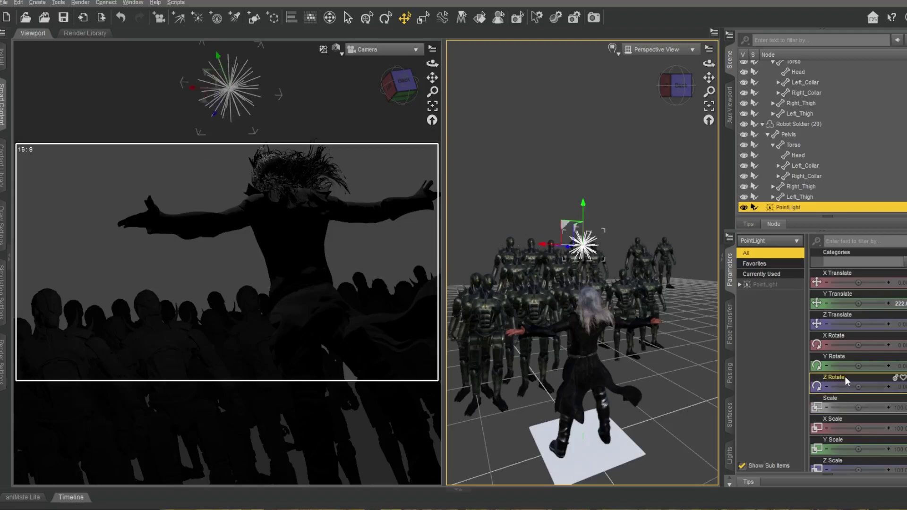
Change the point light's Light Geometry to Rectangle.
{"action": "scroll", "coordinate": [845, 376], "scroll_direction": "down", "scroll_amount": 8}
{"action": "scroll", "coordinate": [860, 399], "scroll_direction": "down", "scroll_amount": 1}
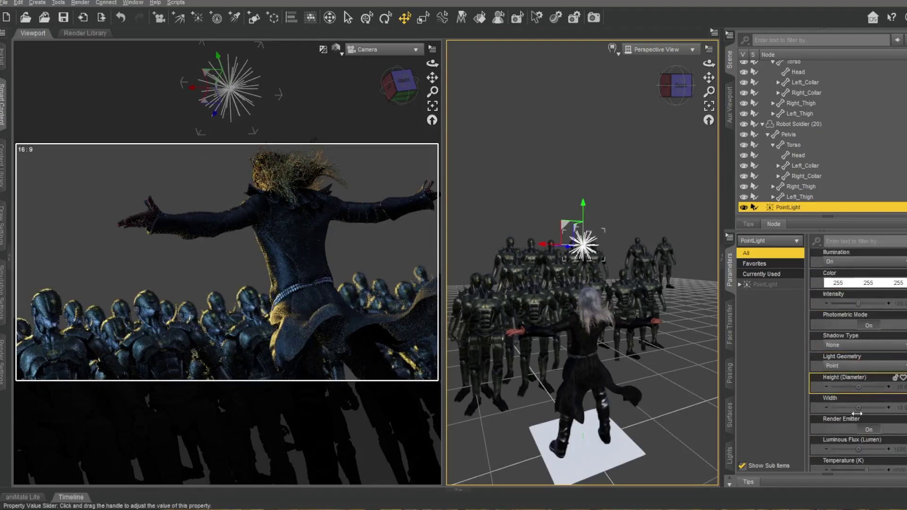
{"action": "scroll", "coordinate": [860, 331], "scroll_direction": "down", "scroll_amount": 3}
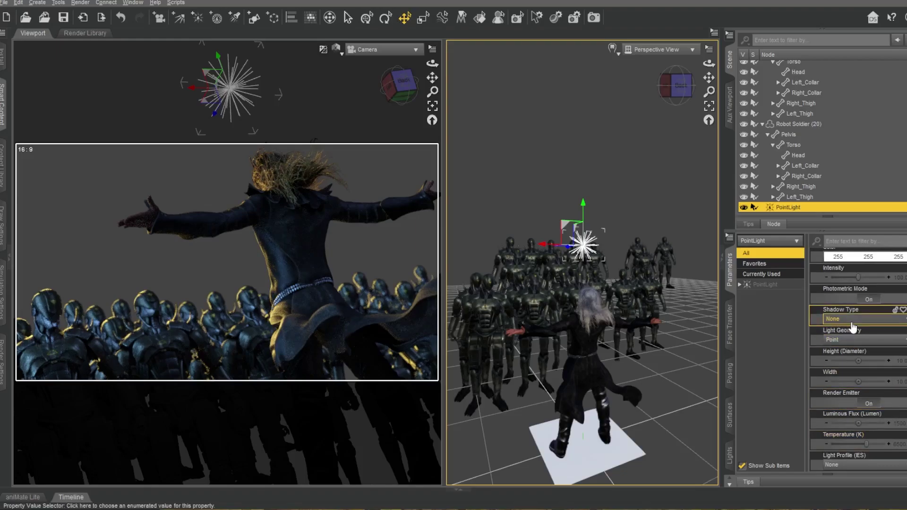
{"action": "scroll", "coordinate": [853, 326], "scroll_direction": "up", "scroll_amount": 3}
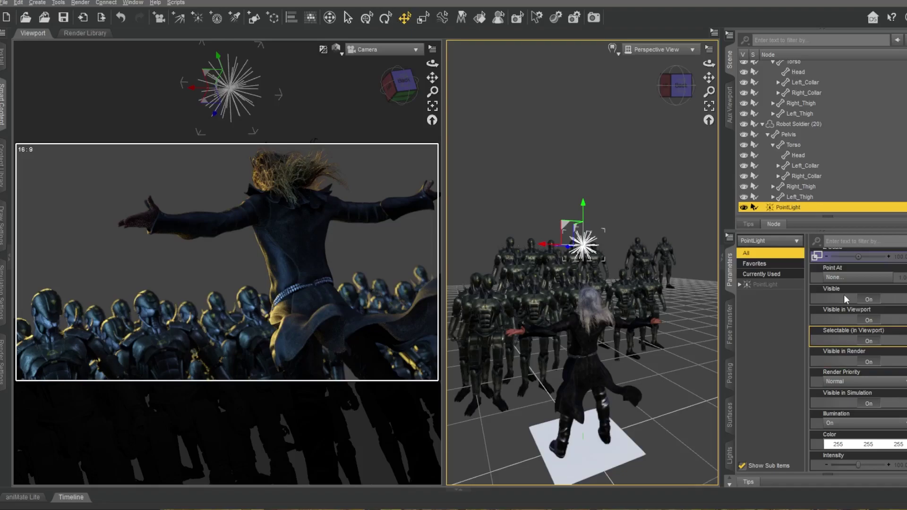
{"action": "left_click", "coordinate": [846, 402]}
{"action": "left_click", "coordinate": [846, 413]}
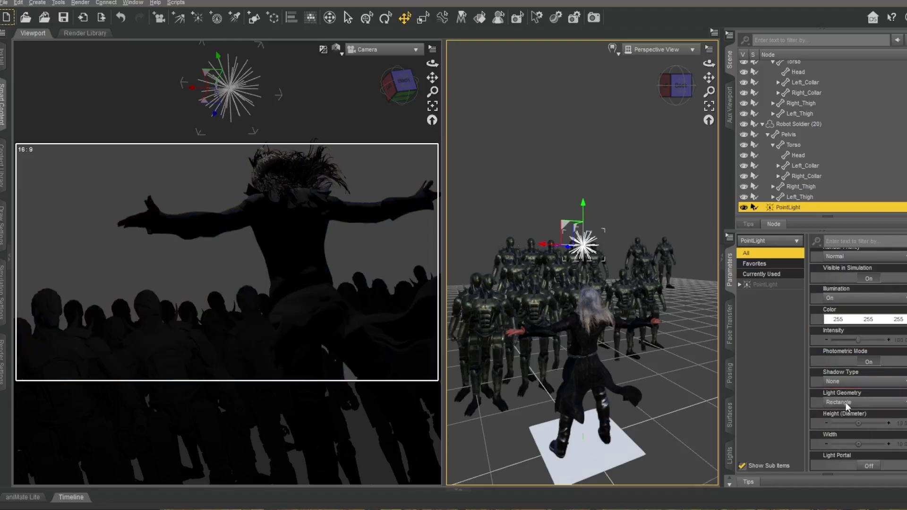
{"action": "scroll", "coordinate": [860, 384], "scroll_direction": "down", "scroll_amount": 5}
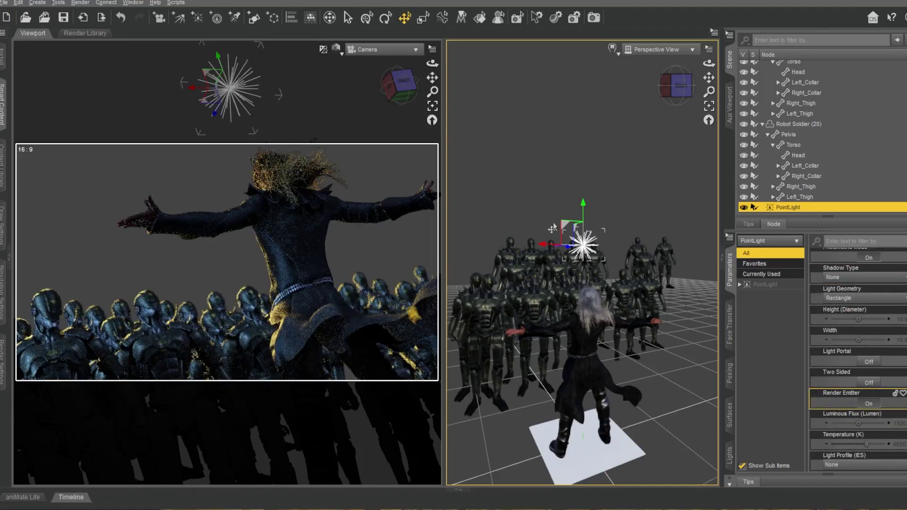
Lower the point light and move it sideways beyond Wolfgang's right arm.
{"action": "left_click_drag", "start_coordinate": [587, 226], "coordinate": [589, 242]}
{"action": "left_click_drag", "start_coordinate": [568, 273], "coordinate": [501, 288]}
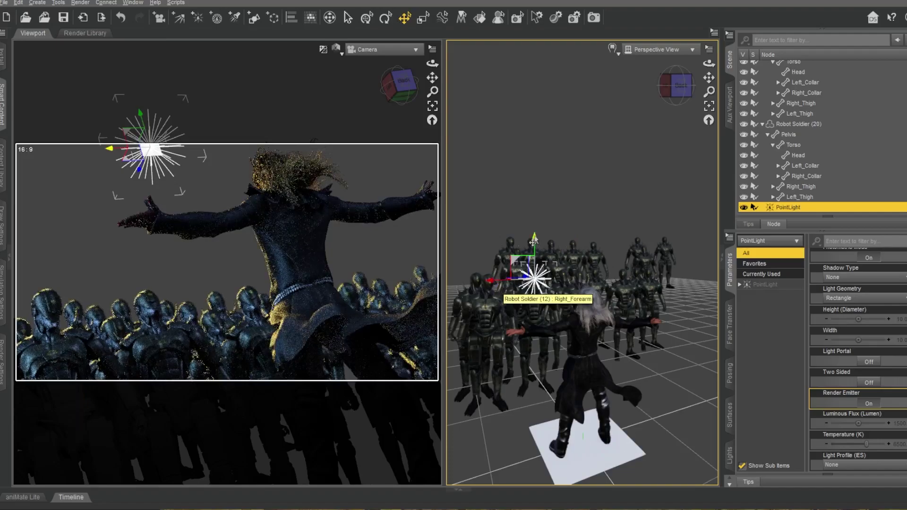
{"action": "left_click_drag", "start_coordinate": [534, 238], "coordinate": [535, 258]}
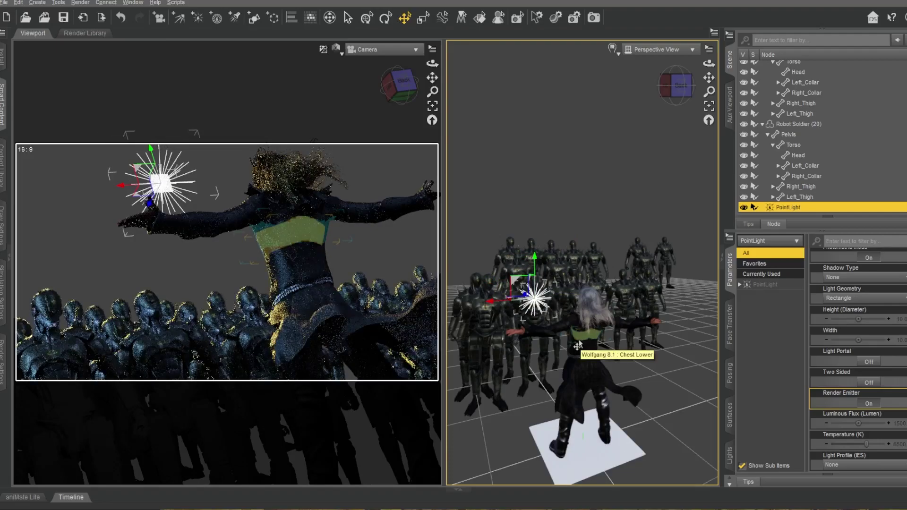
{"action": "left_click_drag", "start_coordinate": [502, 296], "coordinate": [655, 289]}
Rotate the point light about its vertical axis.
{"action": "left_click", "coordinate": [688, 94]}
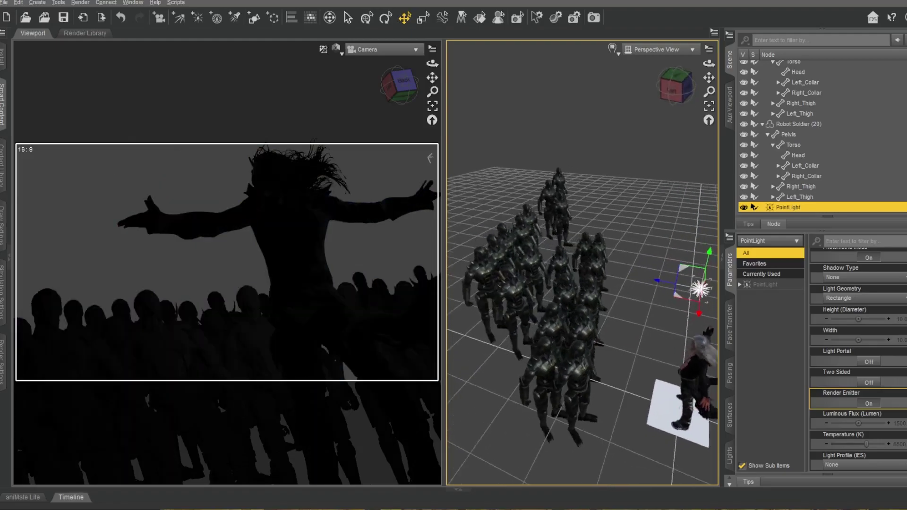
{"action": "left_click", "coordinate": [386, 18]}
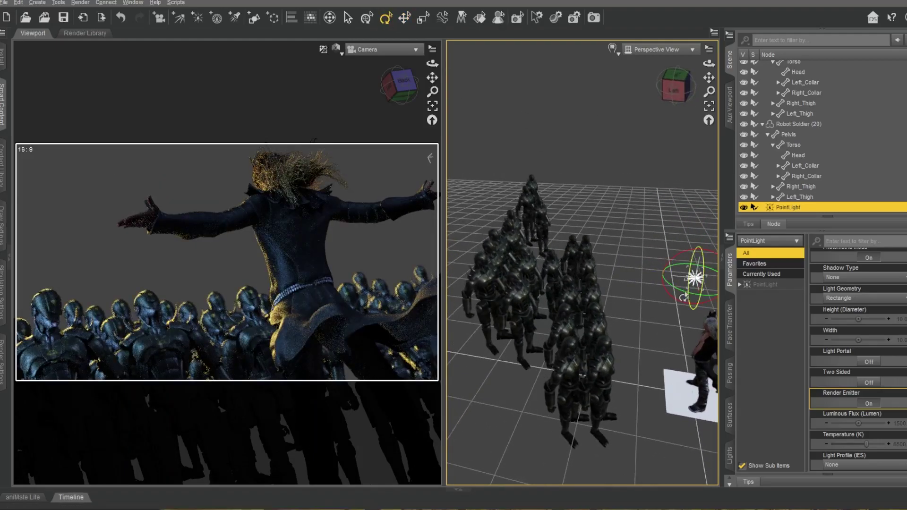
{"action": "left_click_drag", "start_coordinate": [653, 281], "coordinate": [653, 281]}
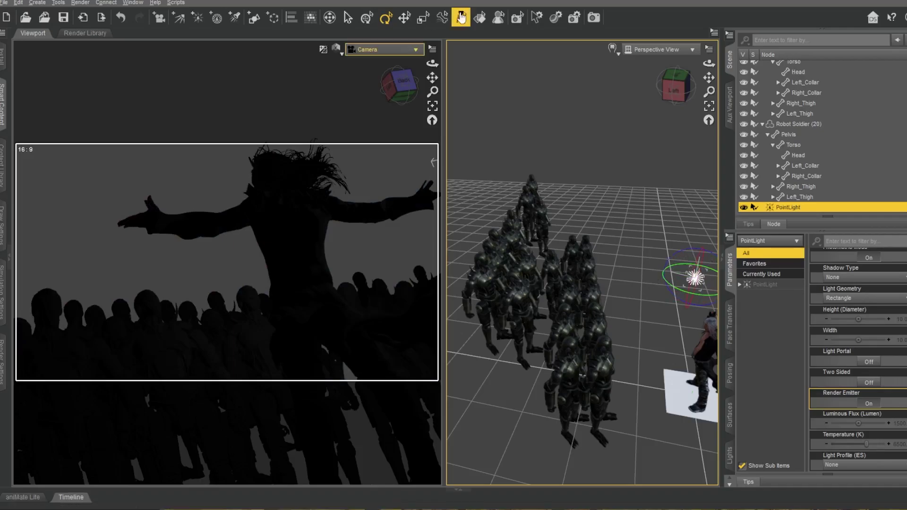
Set the point light's width to about 111 and frame the light in the perspective view.
{"action": "left_click_drag", "start_coordinate": [858, 340], "coordinate": [880, 340]}
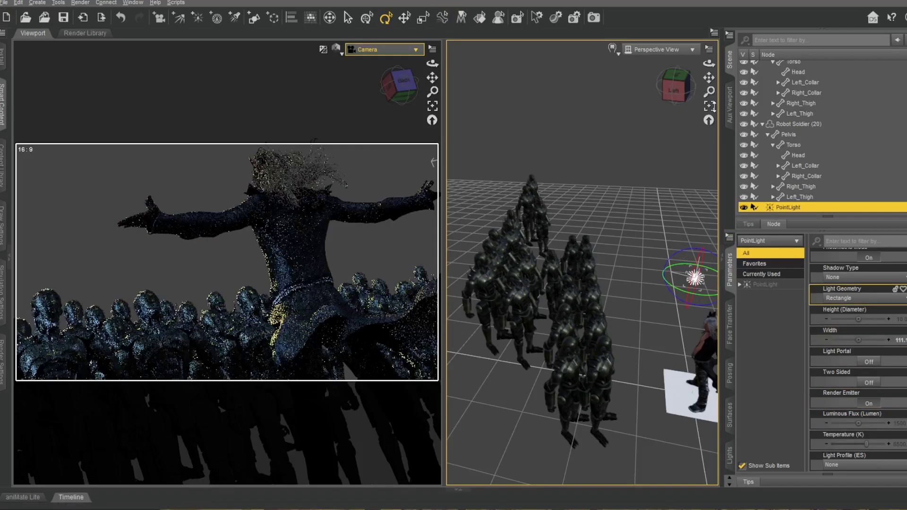
{"action": "left_click", "coordinate": [709, 106]}
{"action": "scroll", "coordinate": [647, 246], "scroll_direction": "down", "scroll_amount": 2}
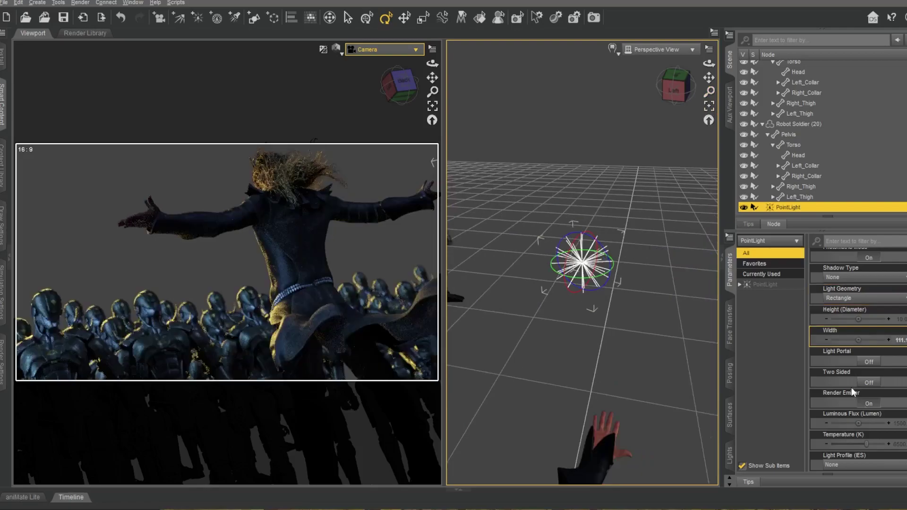
Turn on the point light's Light Portal option and set its height to about 205.
{"action": "left_click", "coordinate": [870, 362]}
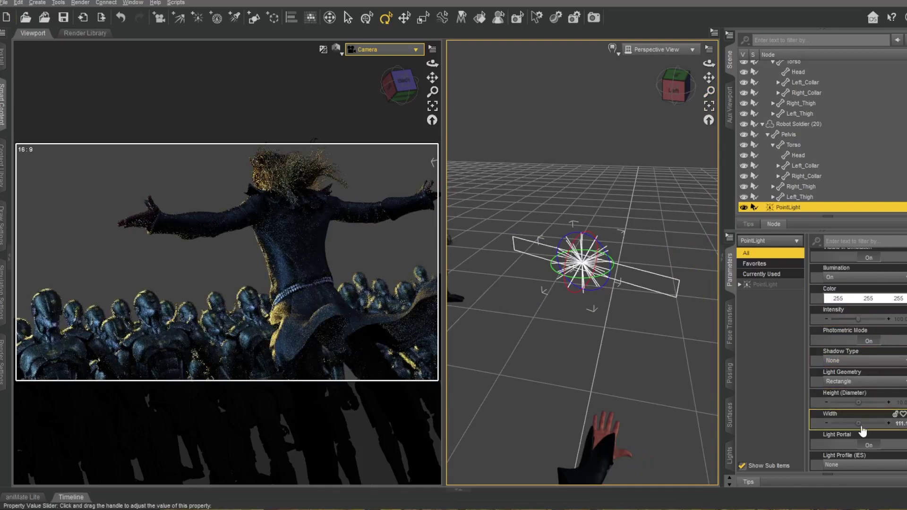
{"action": "left_click_drag", "start_coordinate": [859, 403], "coordinate": [878, 402]}
Move the rectangular point light farther out to the side, away from Wolfgang and the robot soldiers.
{"action": "left_click", "coordinate": [404, 18]}
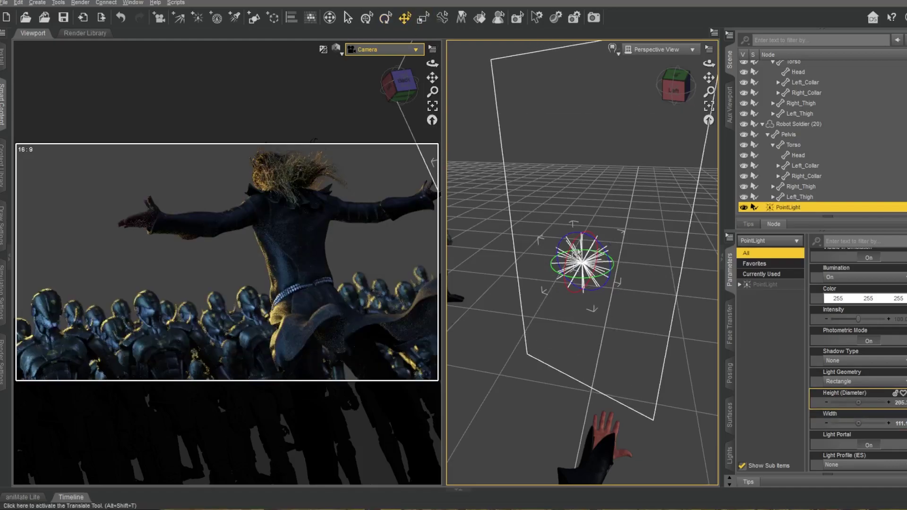
{"action": "scroll", "coordinate": [577, 255], "scroll_direction": "down", "scroll_amount": 5}
{"action": "scroll", "coordinate": [577, 254], "scroll_direction": "down", "scroll_amount": 3}
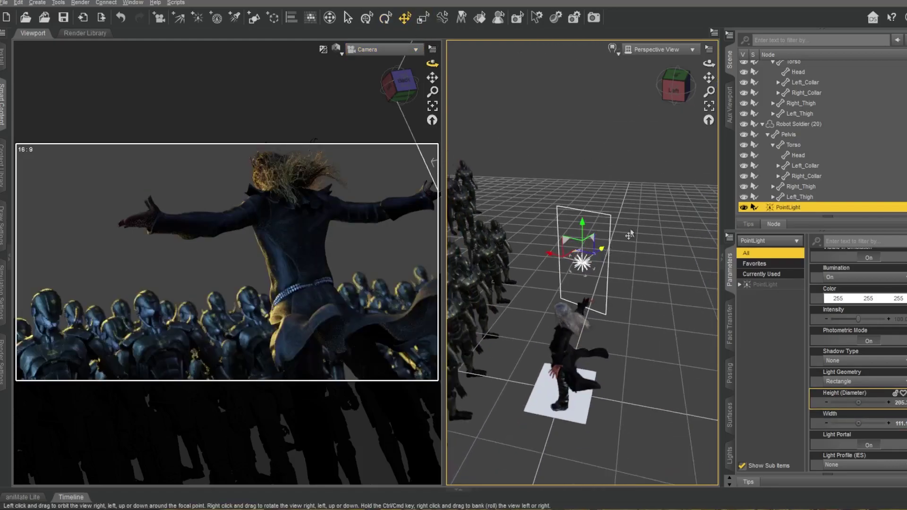
{"action": "left_click_drag", "start_coordinate": [602, 255], "coordinate": [566, 215]}
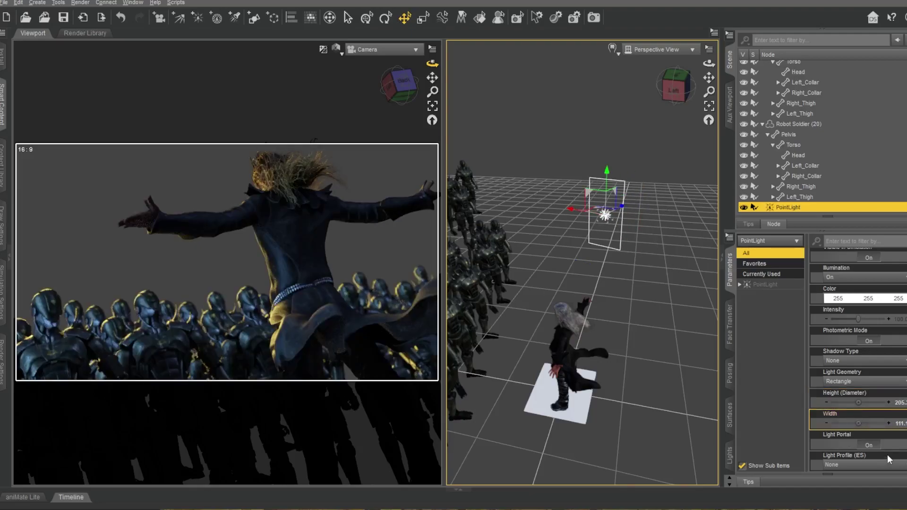
Turn off the point light's Light Portal option and raise its Luminous Flux.
{"action": "left_click", "coordinate": [875, 445]}
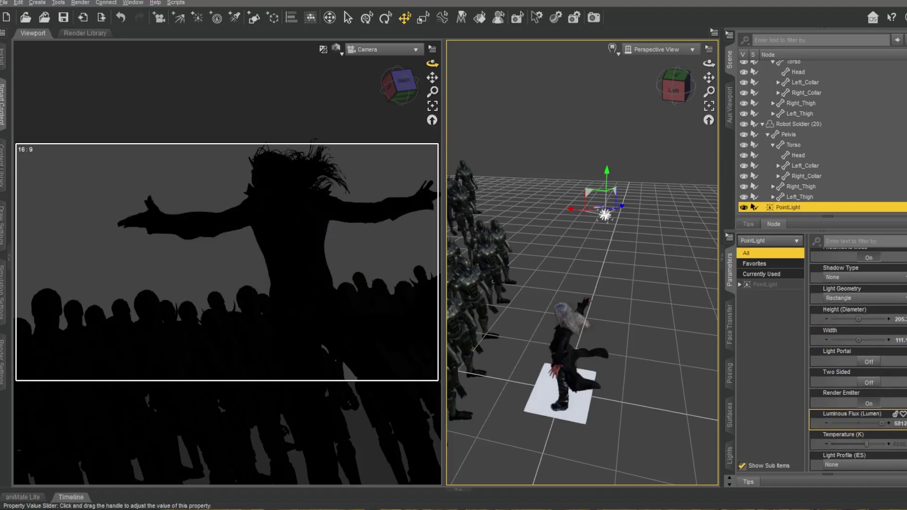
{"action": "left_click_drag", "start_coordinate": [882, 424], "coordinate": [888, 424]}
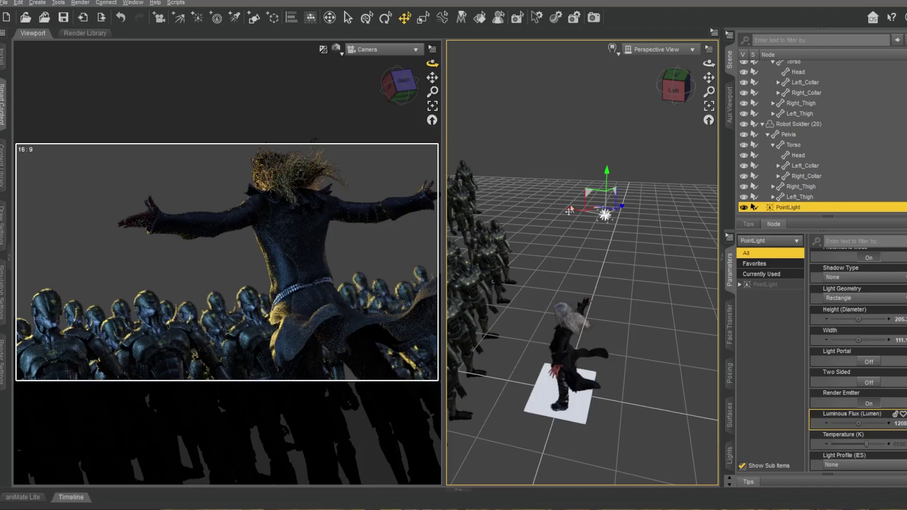
Bring the point light closer to the robot soldiers and enter a higher Luminous Flux for it.
{"action": "left_click_drag", "start_coordinate": [621, 210], "coordinate": [605, 296]}
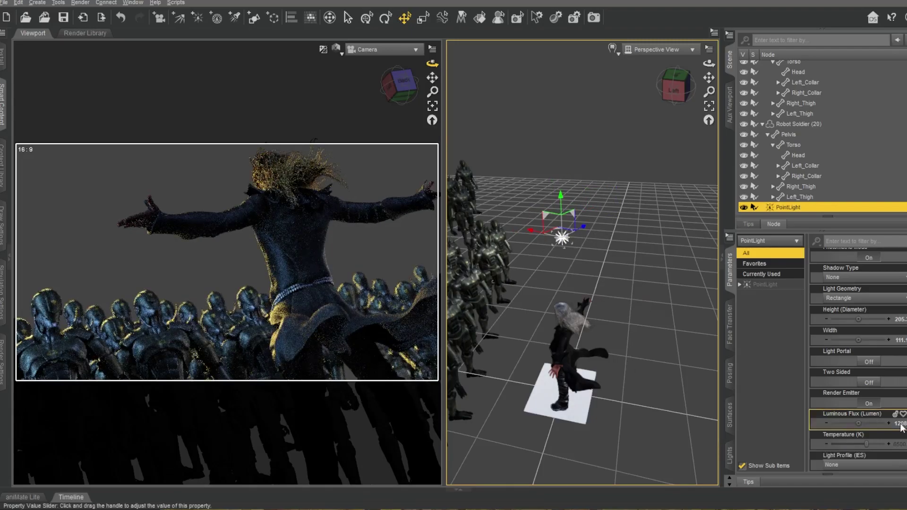
{"action": "left_click", "coordinate": [868, 423]}
{"action": "key", "text": "Return"}
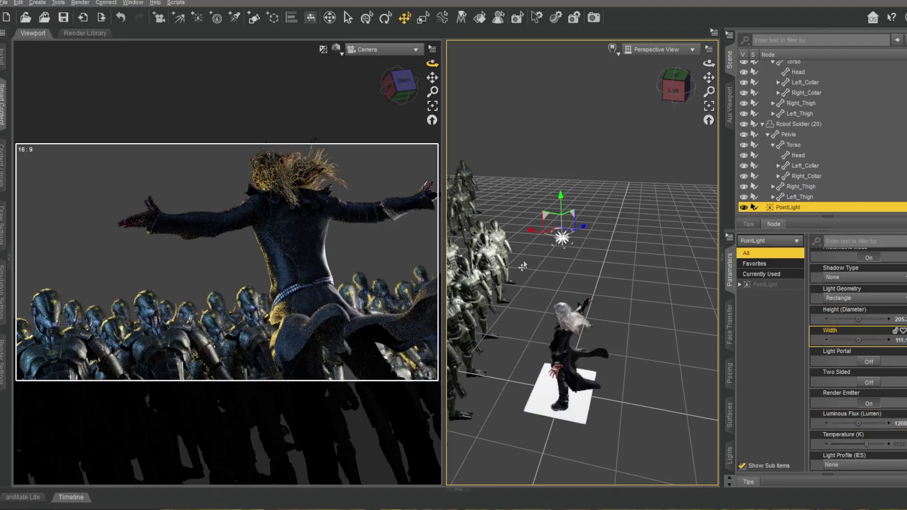
Reposition the point light along X and Z so it stands well beyond Wolfgang's right arm.
{"action": "left_click_drag", "start_coordinate": [532, 236], "coordinate": [603, 268]}
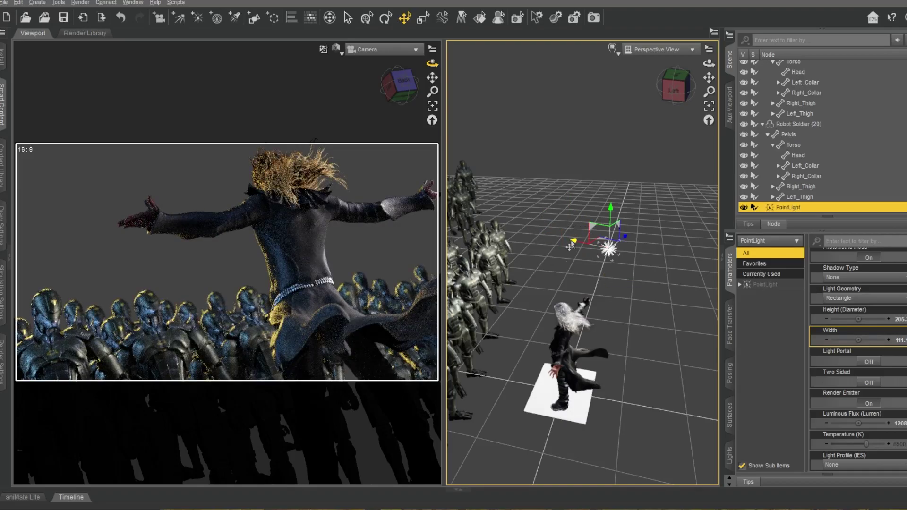
{"action": "left_click_drag", "start_coordinate": [574, 241], "coordinate": [527, 235]}
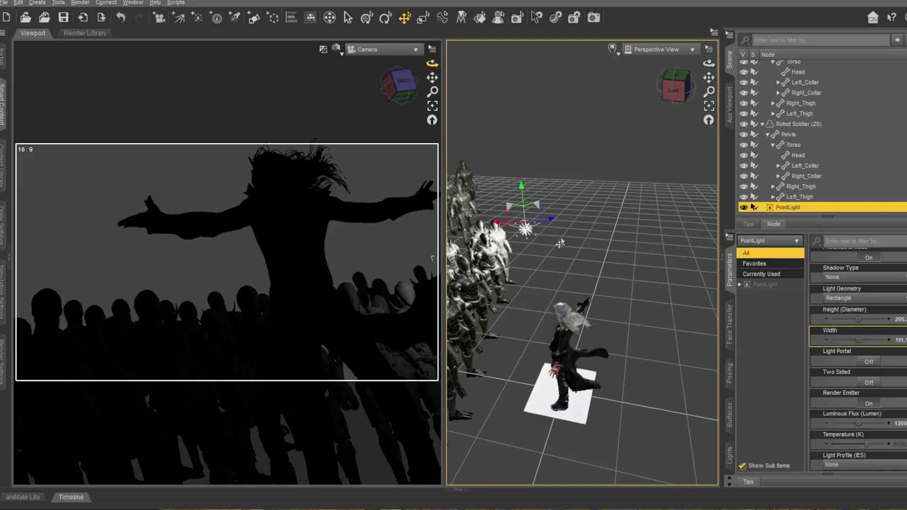
{"action": "left_click_drag", "start_coordinate": [550, 224], "coordinate": [621, 233]}
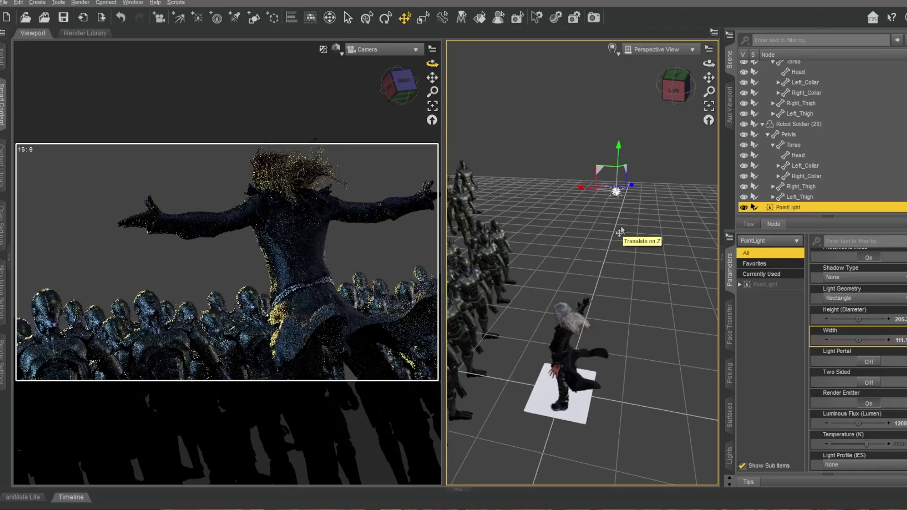
Try a vivid pink colour, 255, 20, 114, on the point light.
{"action": "scroll", "coordinate": [852, 330], "scroll_direction": "up", "scroll_amount": 5}
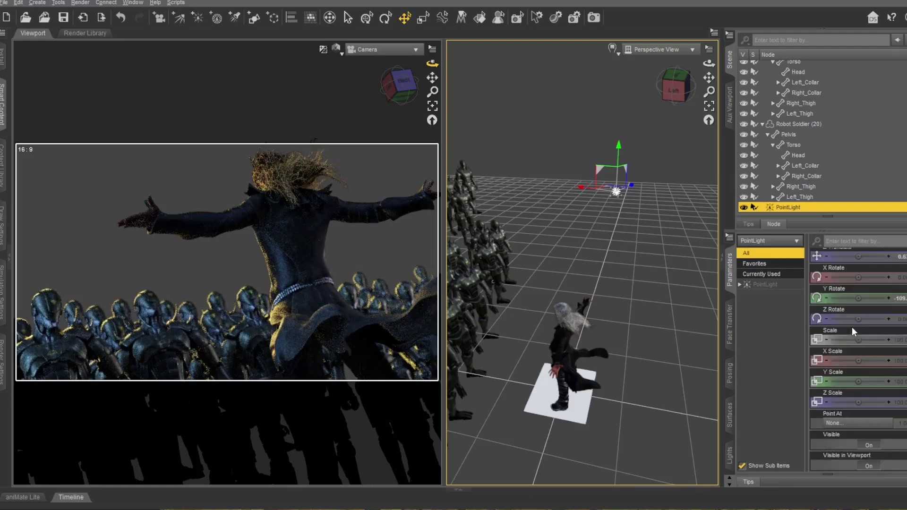
{"action": "left_click", "coordinate": [855, 340]}
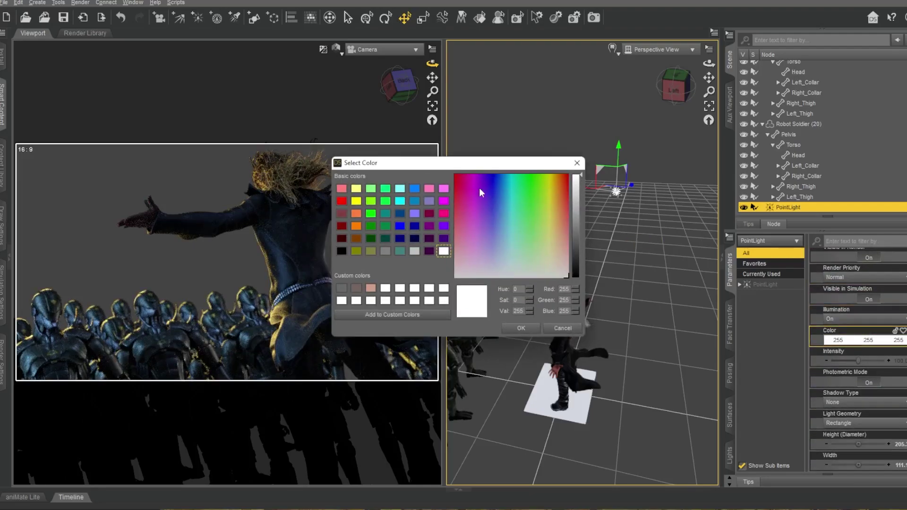
{"action": "left_click", "coordinate": [463, 182]}
{"action": "left_click", "coordinate": [521, 328]}
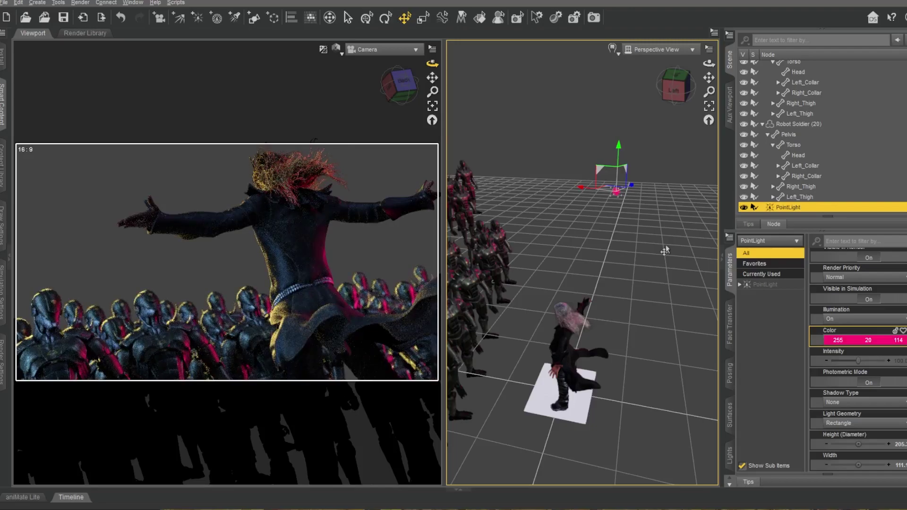
Shift the point light along X towards the soldiers' side and slightly farther out along Z.
{"action": "left_click_drag", "start_coordinate": [581, 190], "coordinate": [540, 184]}
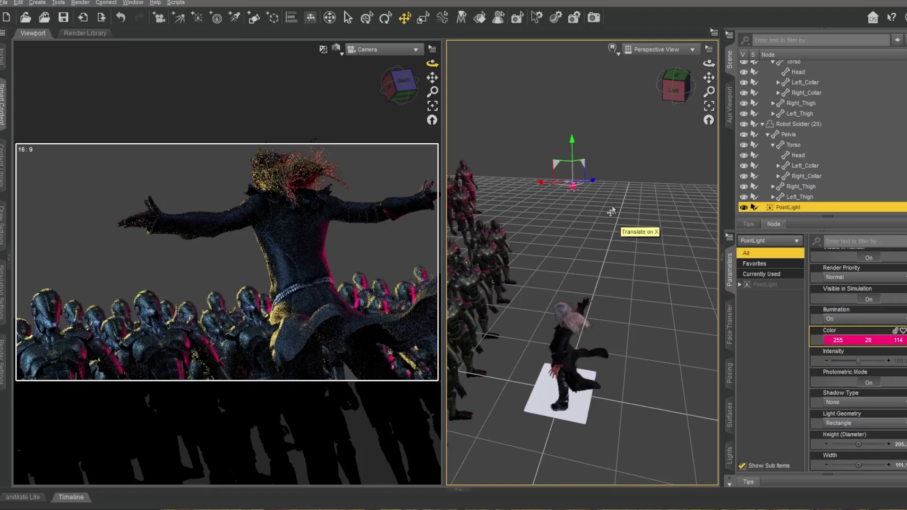
{"action": "left_click_drag", "start_coordinate": [593, 184], "coordinate": [612, 181]}
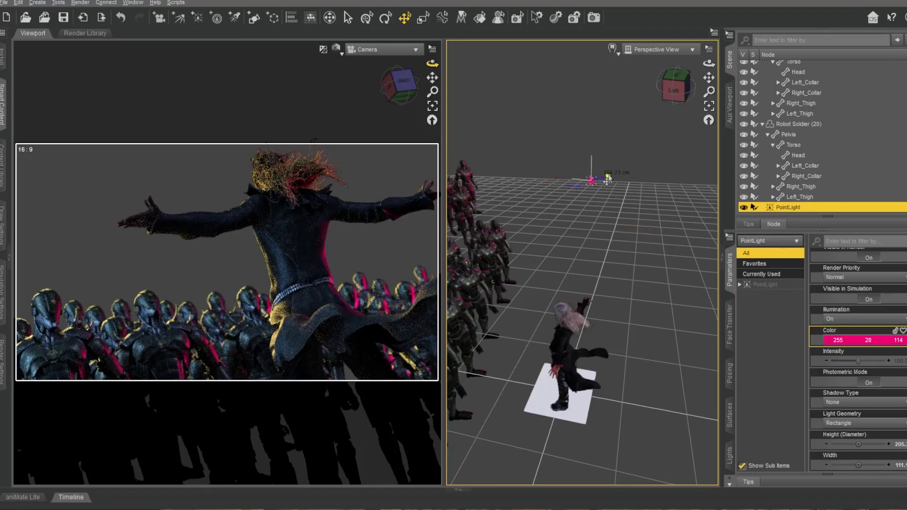
Try a pale violet colour, 170, 174, 255, on the point light.
{"action": "left_click", "coordinate": [852, 341]}
{"action": "left_click_drag", "start_coordinate": [549, 229], "coordinate": [545, 271]}
{"action": "left_click", "coordinate": [494, 239]}
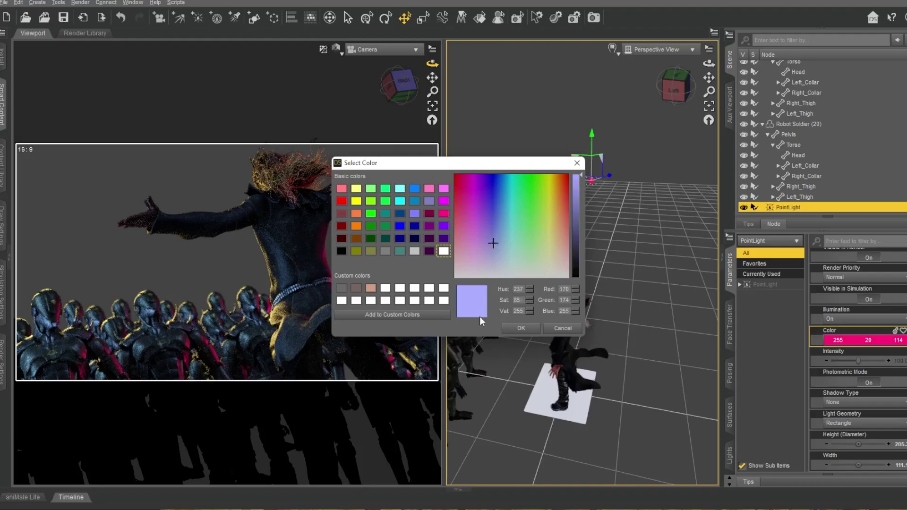
{"action": "left_click", "coordinate": [521, 328]}
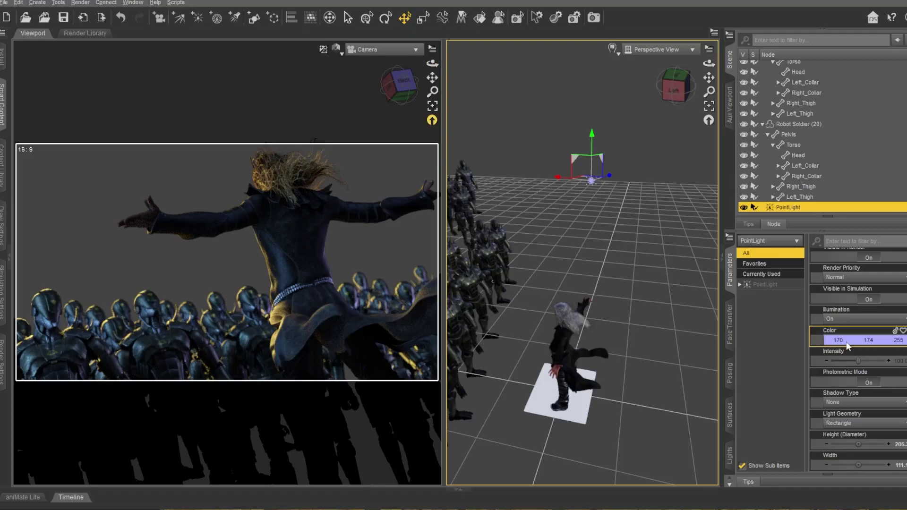
Change the point light's colour to pale mint green, 187, 255, 224.
{"action": "left_click", "coordinate": [846, 342]}
{"action": "left_click", "coordinate": [513, 343]}
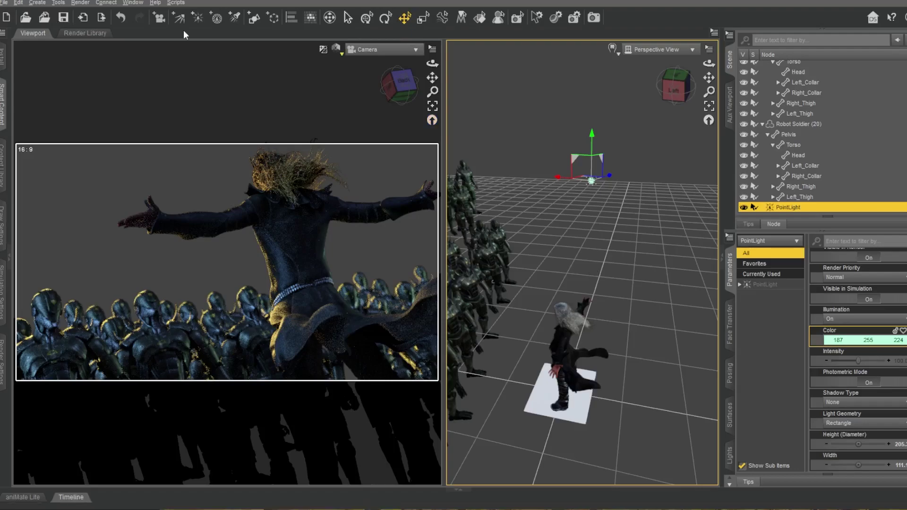
Create a second point light as a copy of the selected PointLight, keeping its mismatched name and label suffixes.
{"action": "left_click", "coordinate": [197, 17]}
{"action": "left_click", "coordinate": [433, 304]}
{"action": "left_click", "coordinate": [525, 343]}
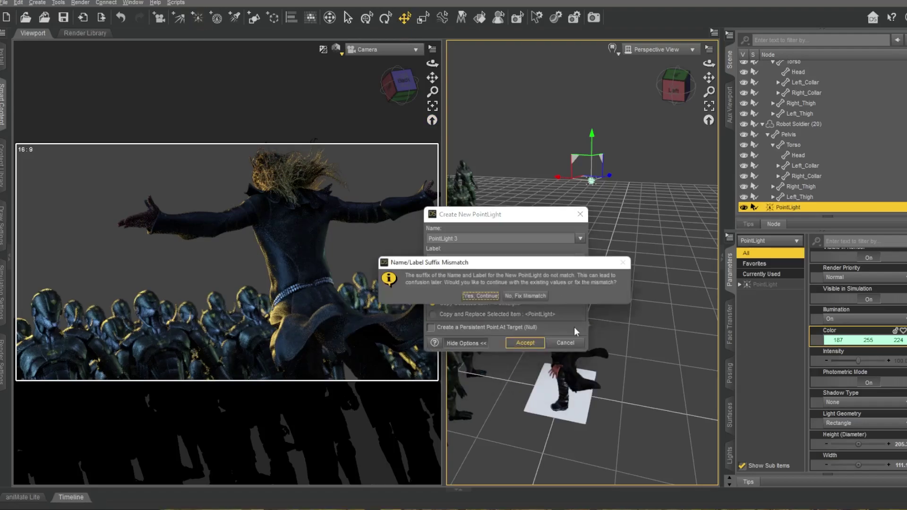
{"action": "left_click", "coordinate": [481, 296]}
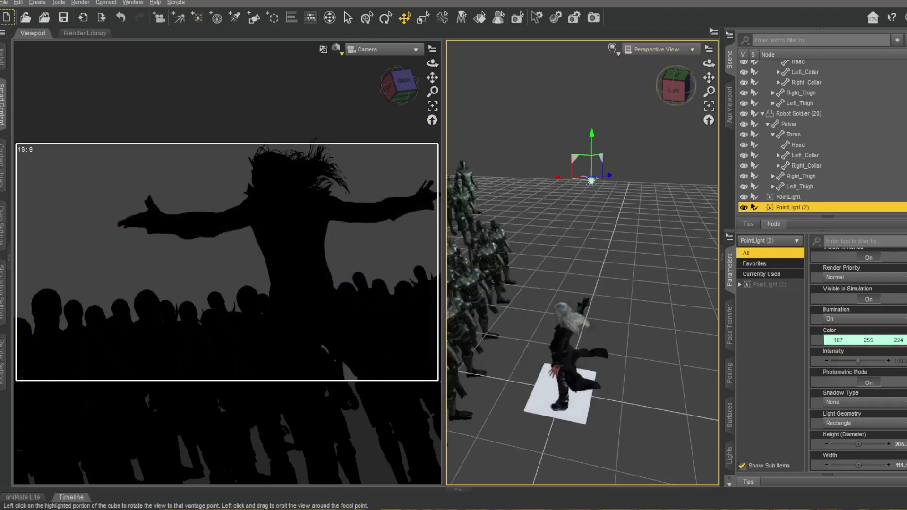
Move PointLight (2) in among the robot soldiers and rotate it about its vertical axis.
{"action": "left_click_drag", "start_coordinate": [677, 87], "coordinate": [546, 212]}
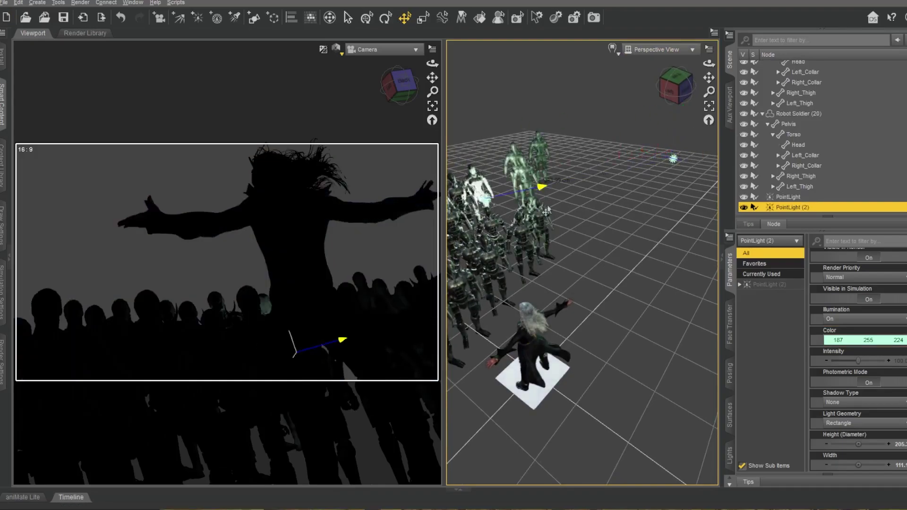
{"action": "left_click_drag", "start_coordinate": [680, 88], "coordinate": [625, 83]}
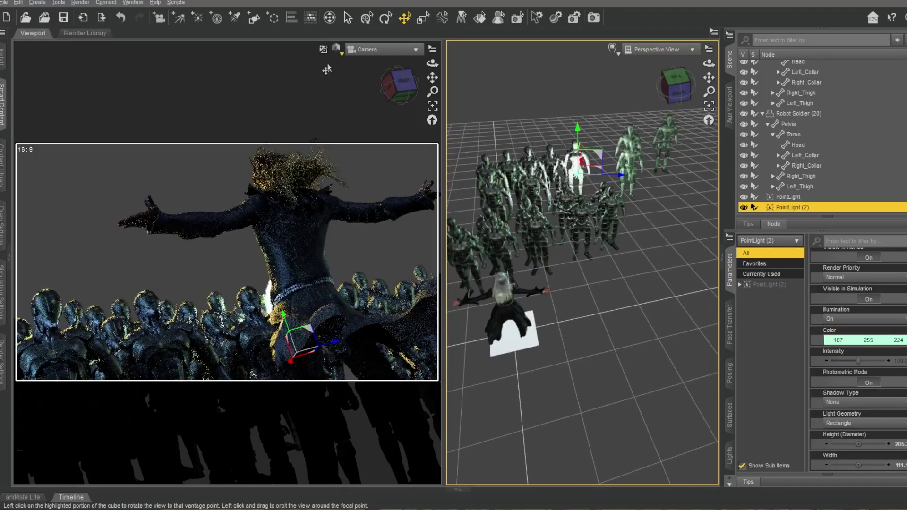
{"action": "left_click", "coordinate": [386, 17]}
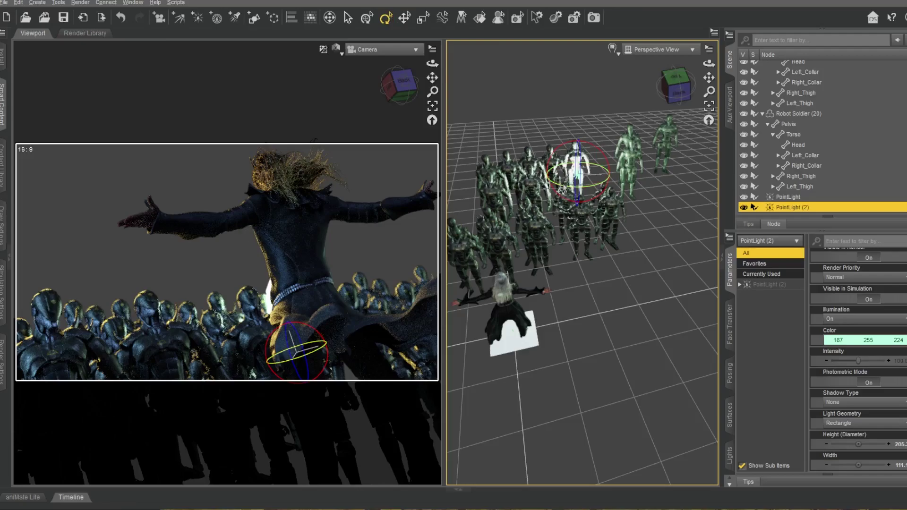
{"action": "left_click_drag", "start_coordinate": [562, 188], "coordinate": [604, 189]}
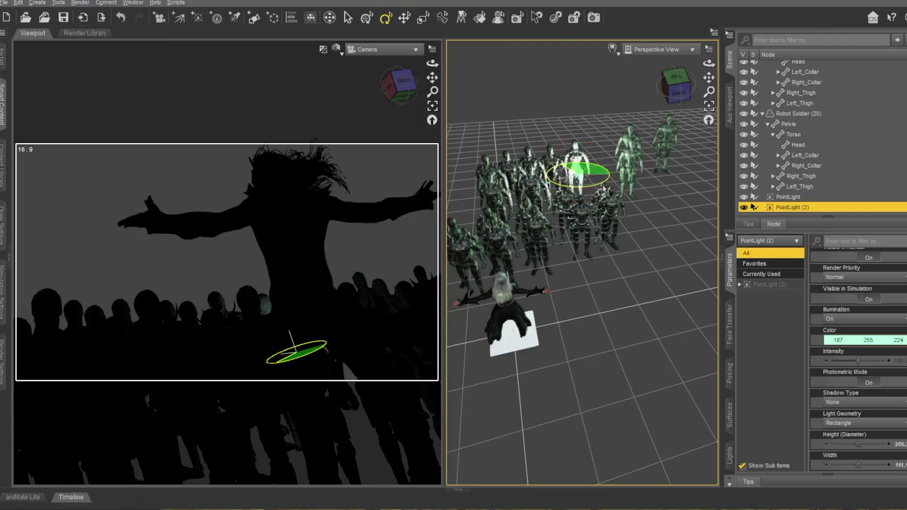
Move PointLight (2) out of the army to the open floor beyond Wolfgang's left arm.
{"action": "left_click", "coordinate": [405, 17]}
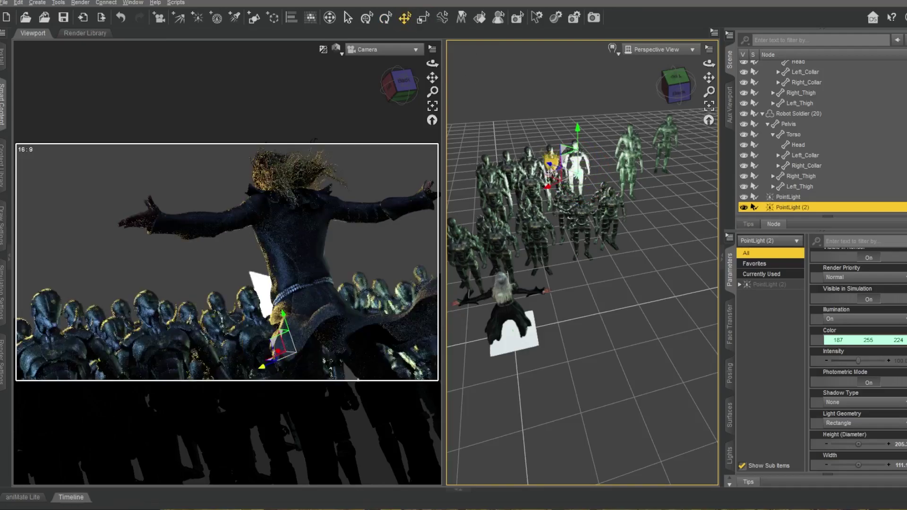
{"action": "left_click_drag", "start_coordinate": [557, 166], "coordinate": [373, 177]}
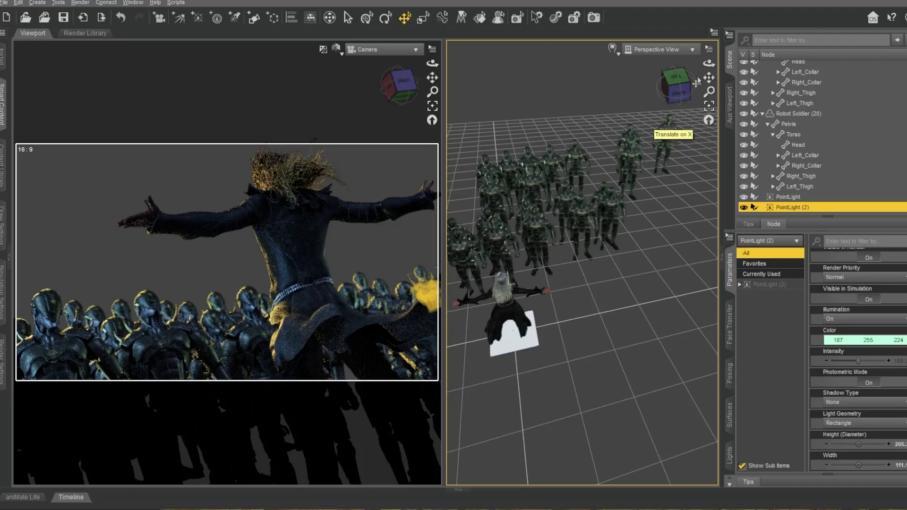
{"action": "left_click_drag", "start_coordinate": [709, 77], "coordinate": [775, 83]}
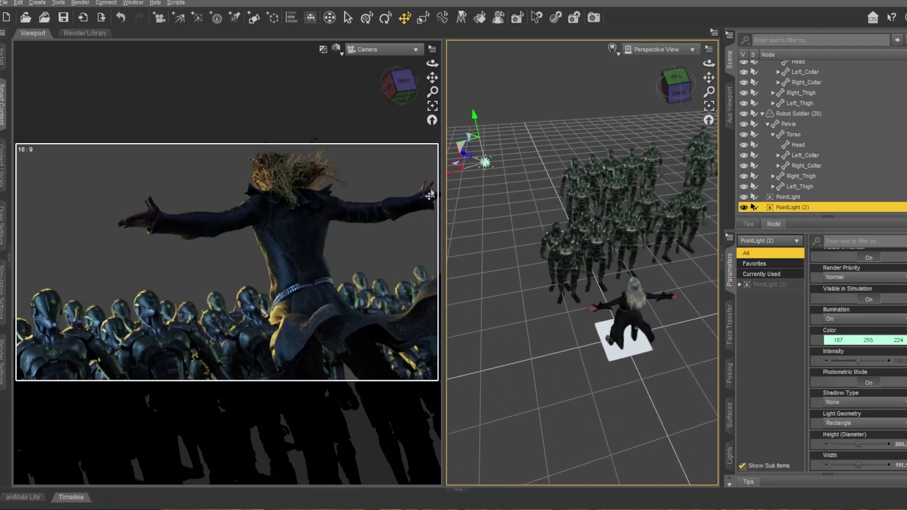
{"action": "left_click_drag", "start_coordinate": [452, 176], "coordinate": [379, 206]}
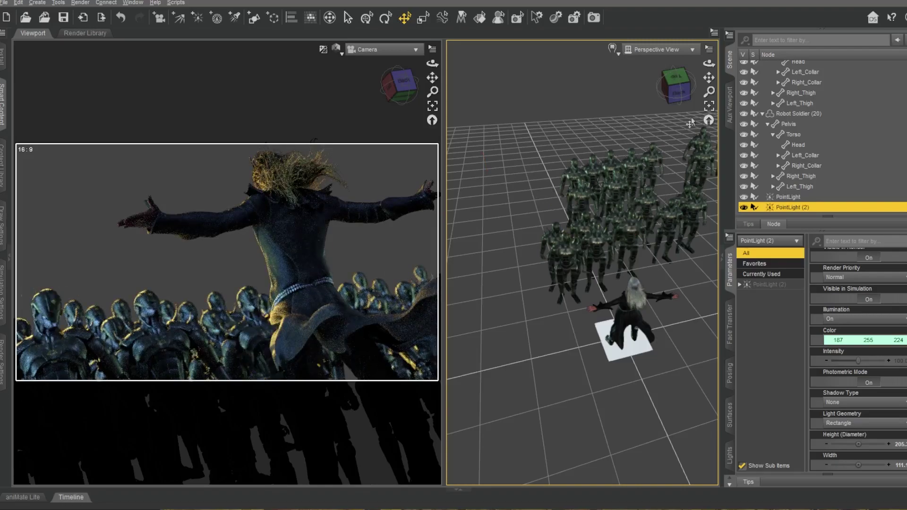
{"action": "scroll", "coordinate": [553, 173], "scroll_direction": "down", "scroll_amount": 3}
{"action": "left_click_drag", "start_coordinate": [710, 78], "coordinate": [755, 77]}
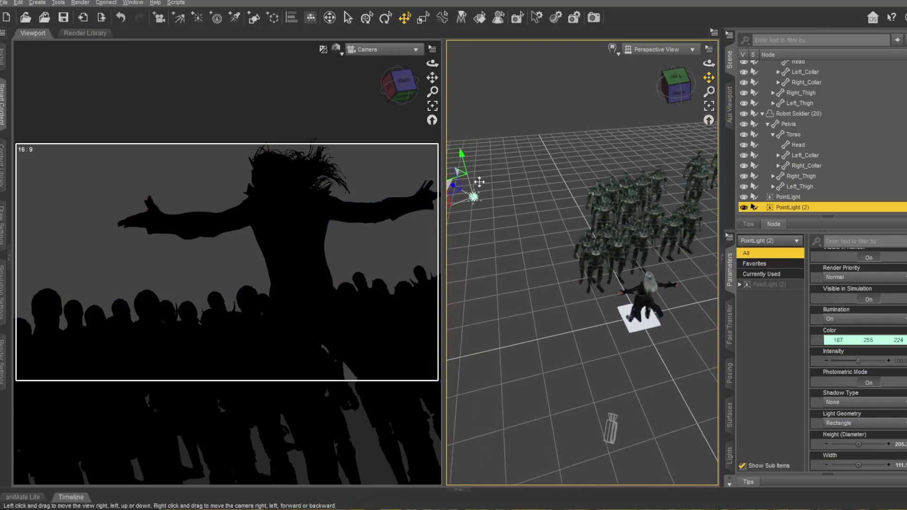
{"action": "left_click_drag", "start_coordinate": [452, 191], "coordinate": [588, 359]}
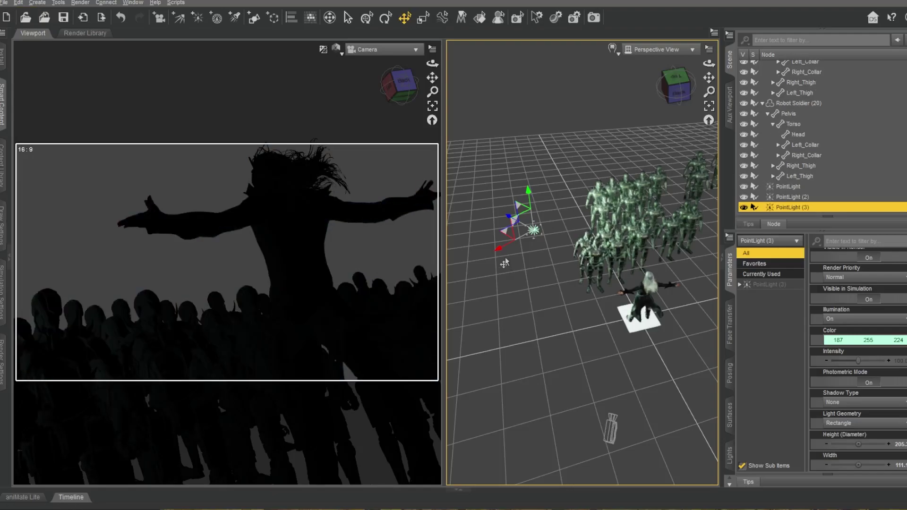
Rotate PointLight (3) about its vertical axis and move it along X towards the camera, beside Wolfgang.
{"action": "left_click", "coordinate": [386, 18]}
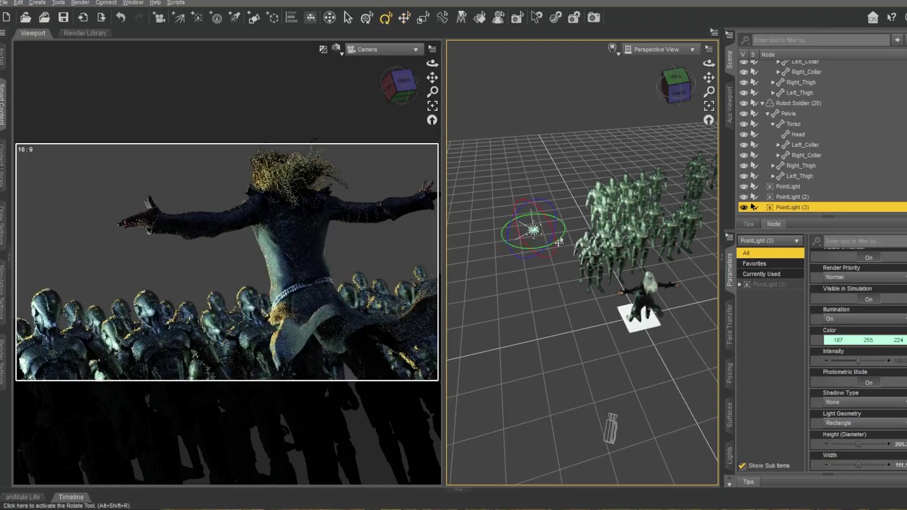
{"action": "left_click_drag", "start_coordinate": [519, 248], "coordinate": [538, 253]}
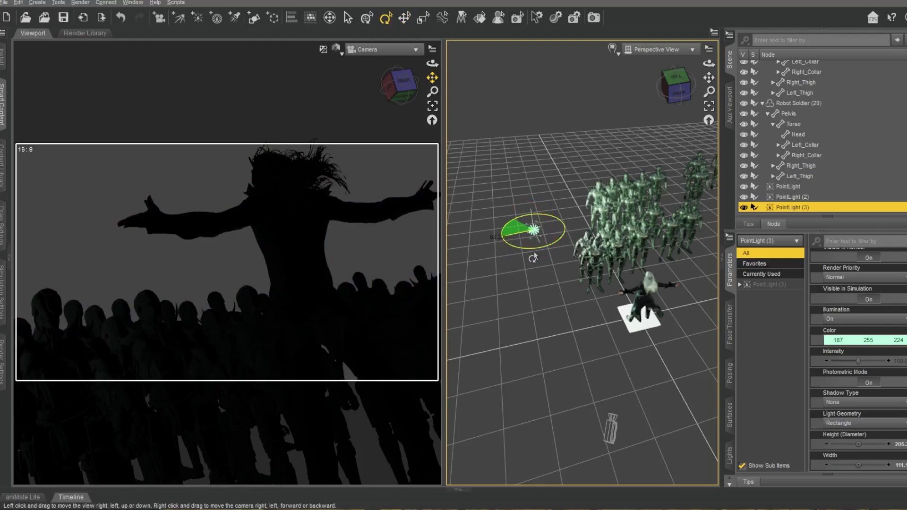
{"action": "left_click", "coordinate": [404, 18]}
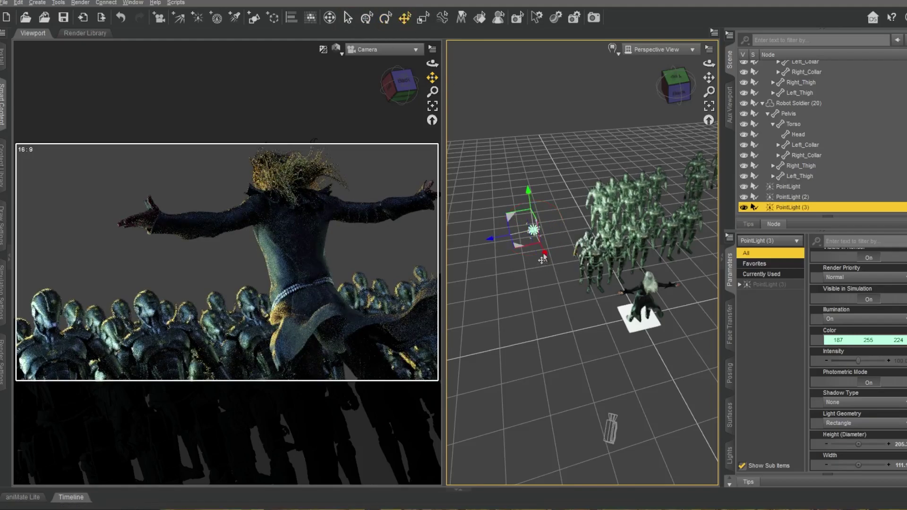
{"action": "left_click_drag", "start_coordinate": [543, 259], "coordinate": [562, 375]}
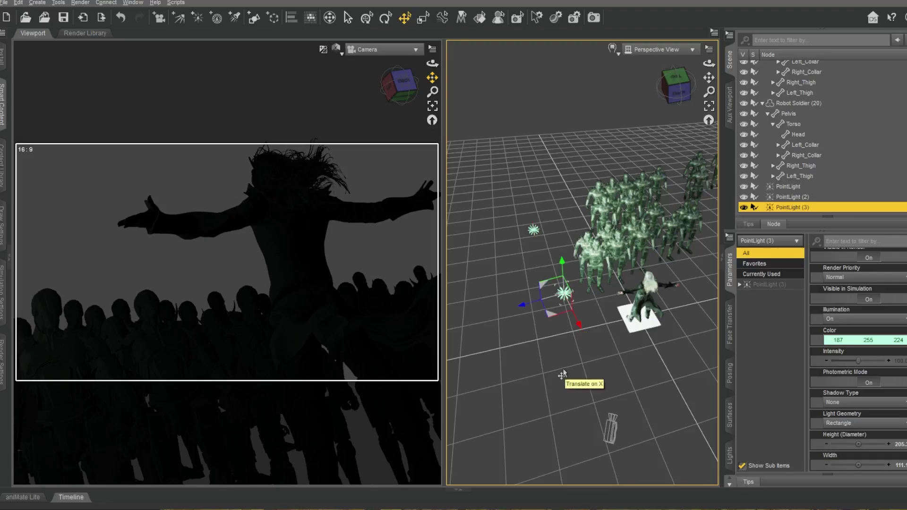
Move PointLight (3) farther out from Wolfgang along Z and X, and set its height and width to 50.
{"action": "left_click_drag", "start_coordinate": [565, 334], "coordinate": [454, 336]}
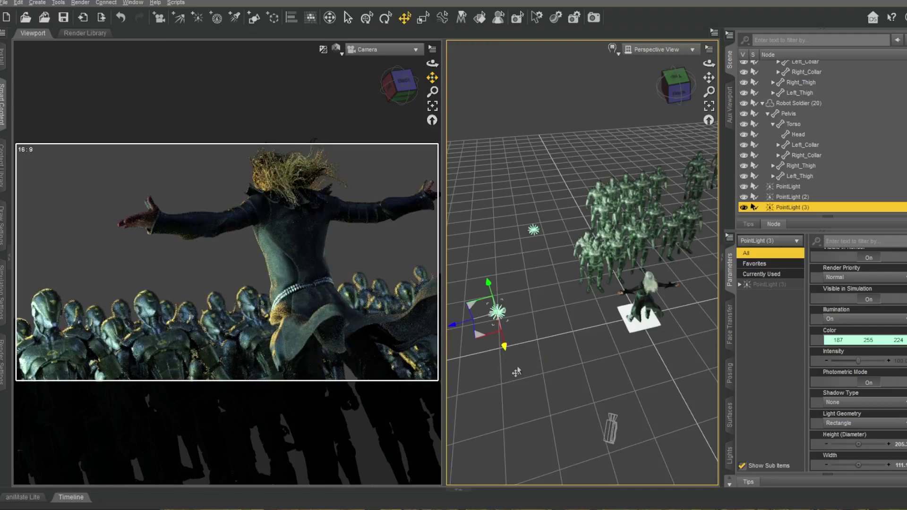
{"action": "left_click_drag", "start_coordinate": [504, 353], "coordinate": [458, 327]}
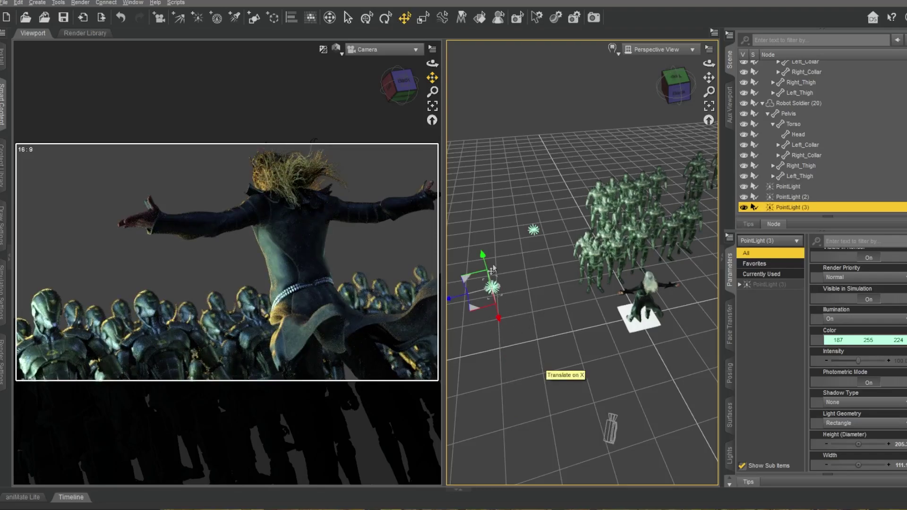
{"action": "scroll", "coordinate": [872, 363], "scroll_direction": "down", "scroll_amount": 3}
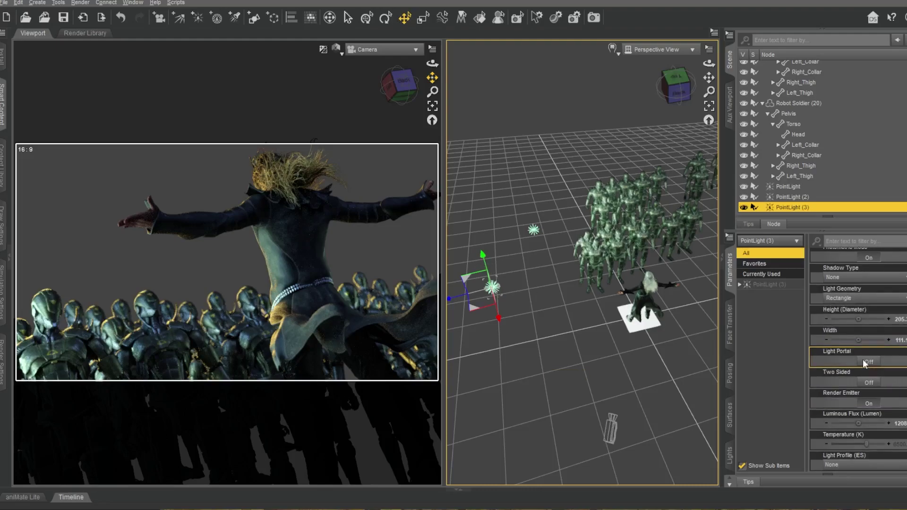
{"action": "left_click", "coordinate": [869, 320]}
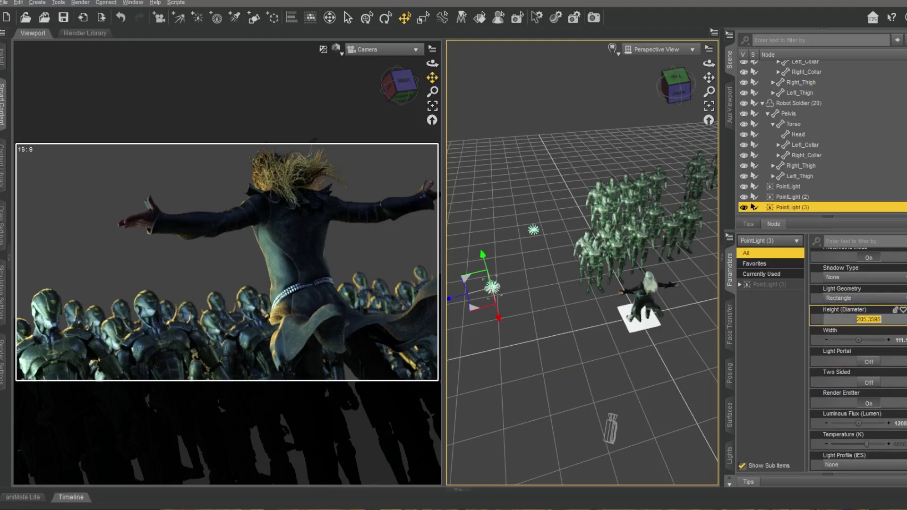
{"action": "type", "text": "50"}
{"action": "key", "text": "Return"}
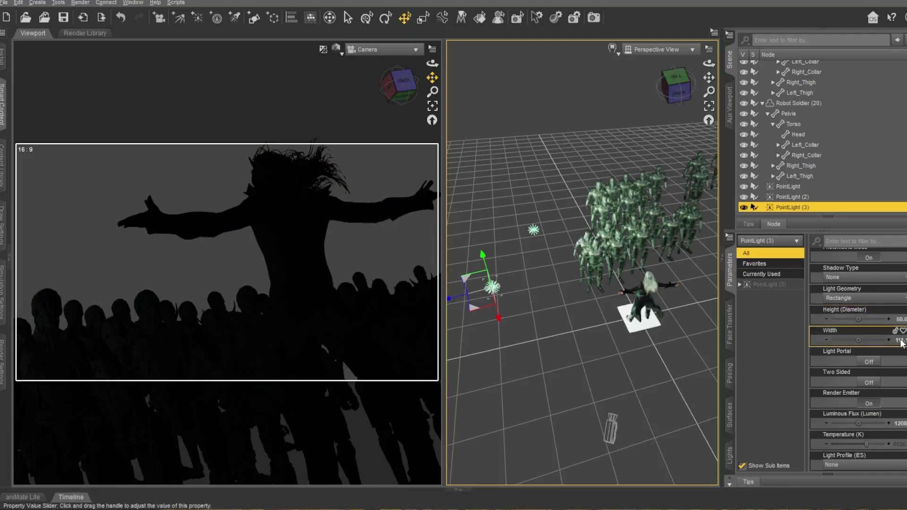
{"action": "left_click", "coordinate": [902, 340]}
{"action": "type", "text": "50"}
{"action": "key", "text": "Return"}
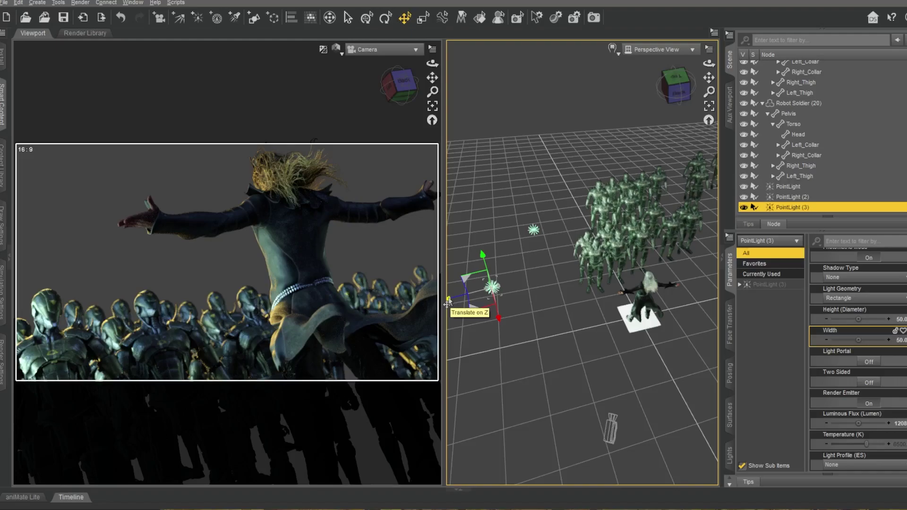
Move PointLight (3) along Z towards the figures and along X back beside the army's flank, near the neighbouring point light.
{"action": "left_click_drag", "start_coordinate": [449, 303], "coordinate": [490, 298]}
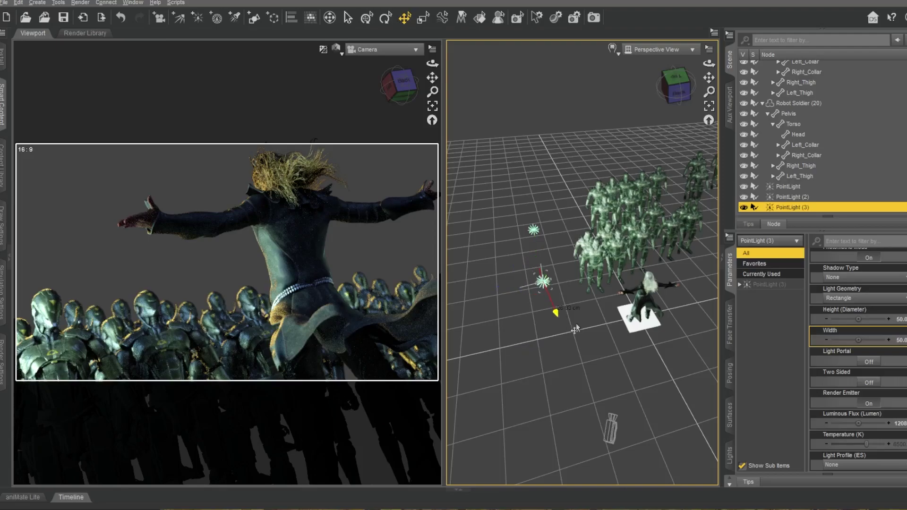
{"action": "left_click_drag", "start_coordinate": [576, 330], "coordinate": [575, 333]}
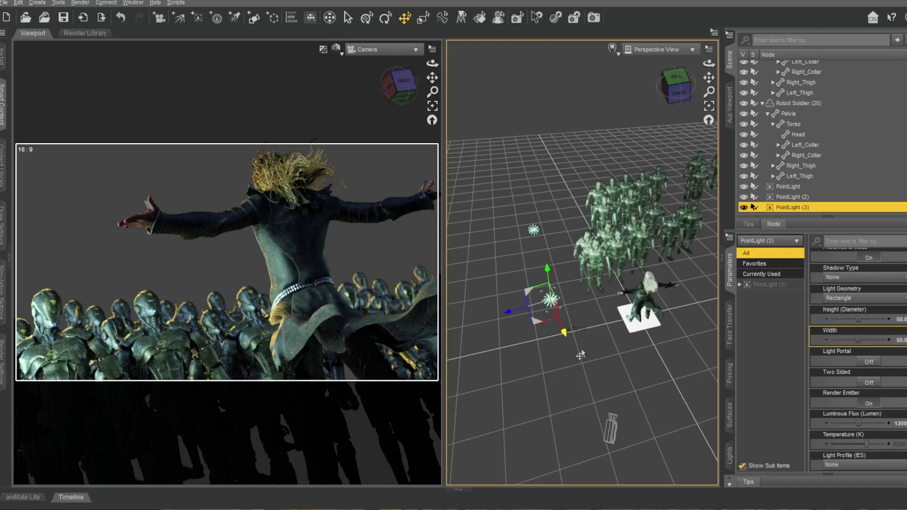
{"action": "left_click_drag", "start_coordinate": [601, 380], "coordinate": [575, 366]}
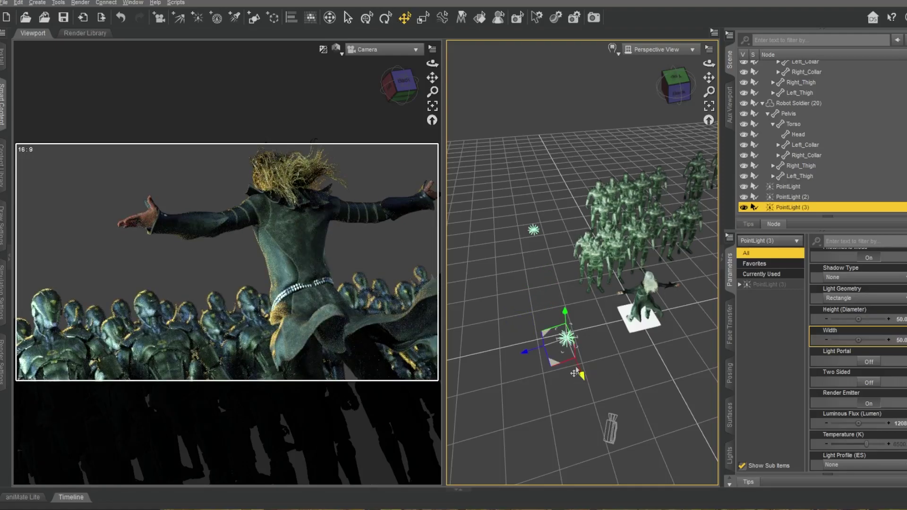
{"action": "left_click_drag", "start_coordinate": [543, 316], "coordinate": [515, 279]}
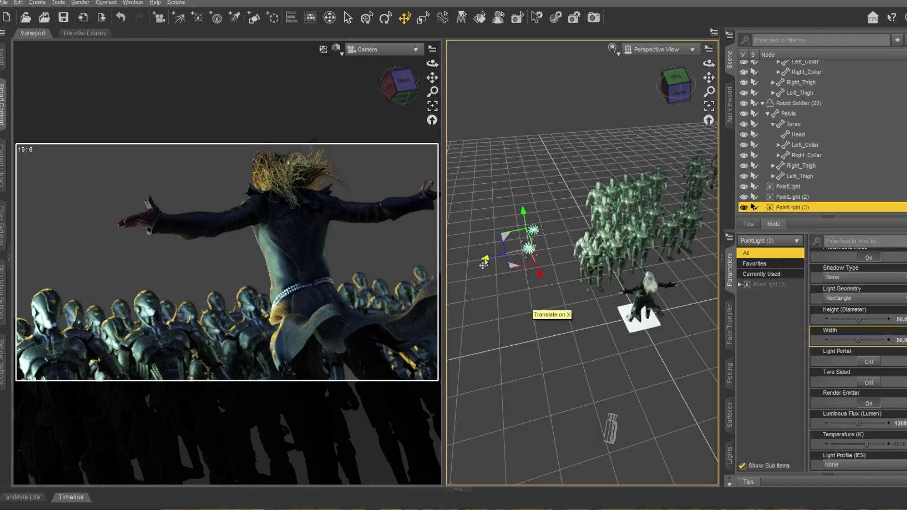
{"action": "left_click_drag", "start_coordinate": [484, 264], "coordinate": [506, 261]}
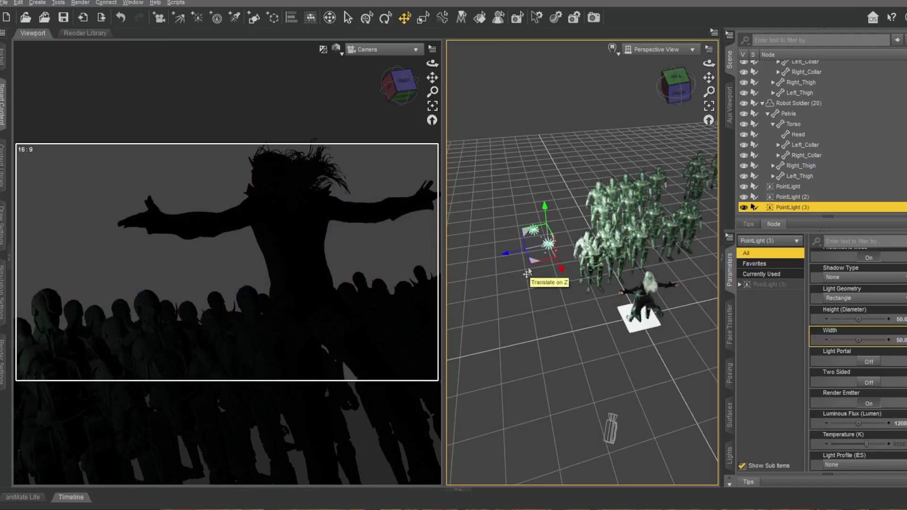
Rotate PointLight (3) and move it across to the other side of Wolfgang and the army.
{"action": "scroll", "coordinate": [705, 81], "scroll_direction": "down", "scroll_amount": 3}
{"action": "left_click_drag", "start_coordinate": [706, 81], "coordinate": [662, 108]}
{"action": "left_click", "coordinate": [386, 19]}
{"action": "left_click_drag", "start_coordinate": [536, 285], "coordinate": [588, 287]}
{"action": "left_click", "coordinate": [405, 19]}
{"action": "left_click_drag", "start_coordinate": [616, 315], "coordinate": [667, 312]}
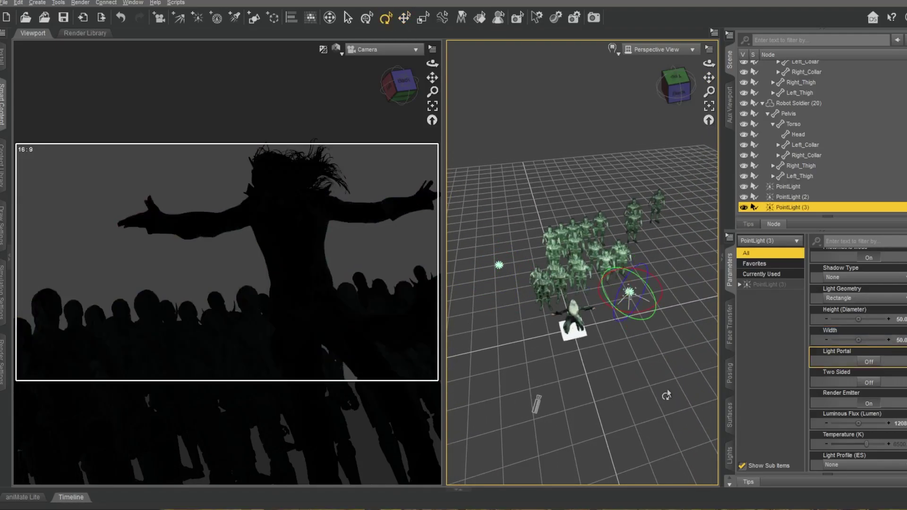
Raise PointLight (3)'s intensity to about 181 and move it farther out past the army's far flank.
{"action": "left_click", "coordinate": [405, 18]}
{"action": "scroll", "coordinate": [892, 420], "scroll_direction": "up", "scroll_amount": 4}
{"action": "left_click_drag", "start_coordinate": [859, 420], "coordinate": [881, 420]}
{"action": "left_click_drag", "start_coordinate": [610, 313], "coordinate": [675, 250]}
{"action": "left_click", "coordinate": [386, 18]}
{"action": "left_click", "coordinate": [405, 18]}
{"action": "mouse_move", "coordinate": [675, 90]}
{"action": "left_mouse_down"}
{"action": "mouse_move", "coordinate": [709, 81]}
{"action": "mouse_move", "coordinate": [692, 97]}
{"action": "left_mouse_up"}
{"action": "left_click_drag", "start_coordinate": [644, 204], "coordinate": [603, 210]}
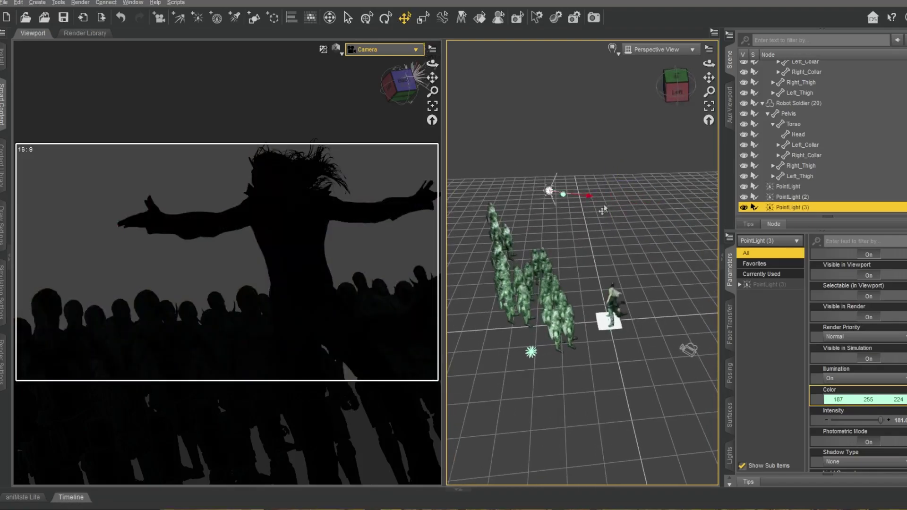
Set PointLight (3)'s color to a saturated blue, 39, 60, 255.
{"action": "left_click", "coordinate": [864, 401]}
{"action": "left_click", "coordinate": [560, 372]}
{"action": "left_click", "coordinate": [864, 400]}
{"action": "left_click", "coordinate": [496, 192]}
{"action": "left_click", "coordinate": [520, 327]}
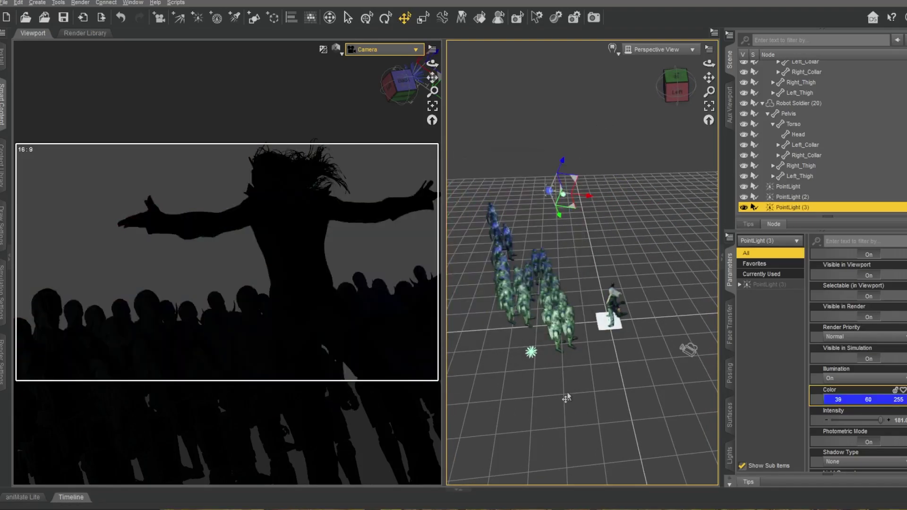
Set PointLight (3)'s color to a pale blue, 215, 225, 255, and toggle the light's visibility off and on to compare.
{"action": "left_click", "coordinate": [864, 400]}
{"action": "left_click", "coordinate": [550, 264]}
{"action": "left_click", "coordinate": [498, 261]}
{"action": "left_click", "coordinate": [520, 328]}
{"action": "left_click", "coordinate": [744, 208]}
{"action": "left_click", "coordinate": [744, 208]}
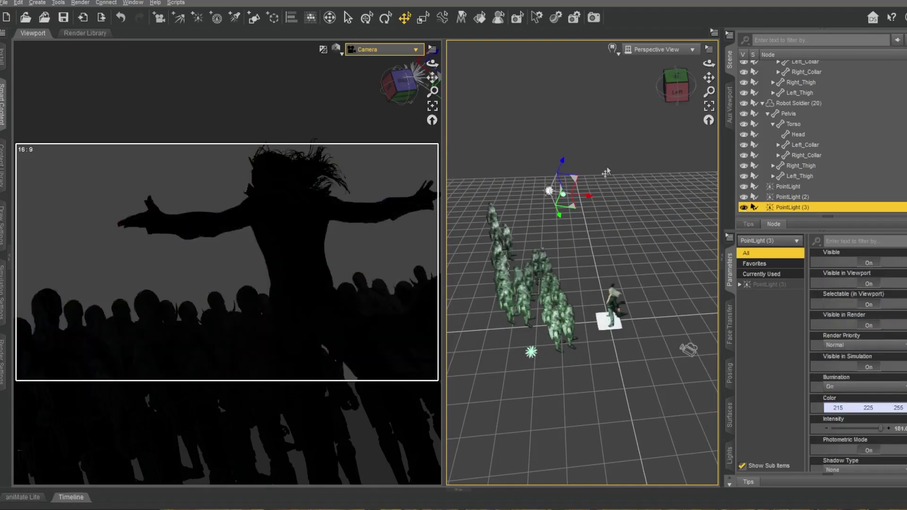
Move PointLight (3) along Z to a spot high above the army and rotate it about its X axis.
{"action": "key", "text": "alt+shift+r"}
{"action": "middle_click_drag", "start_coordinate": [578, 104], "coordinate": [577, 71]}
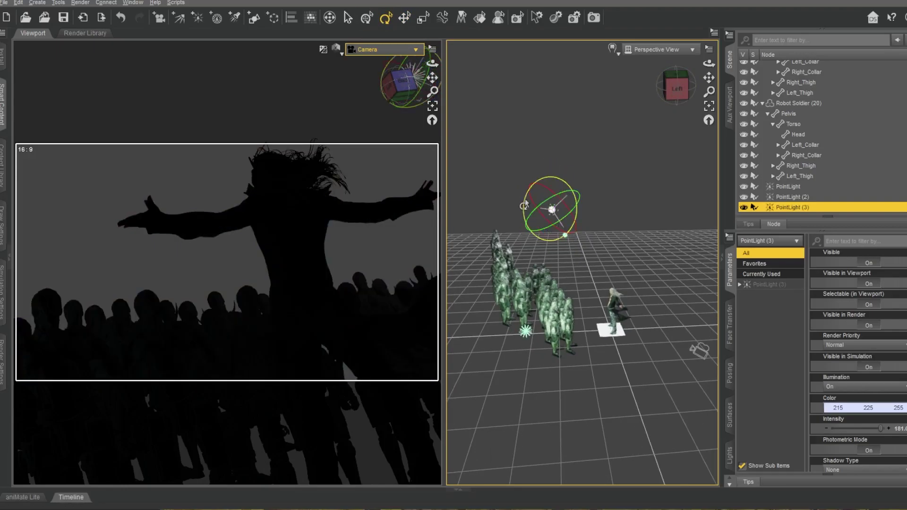
{"action": "key", "text": "ctrl+shift+t"}
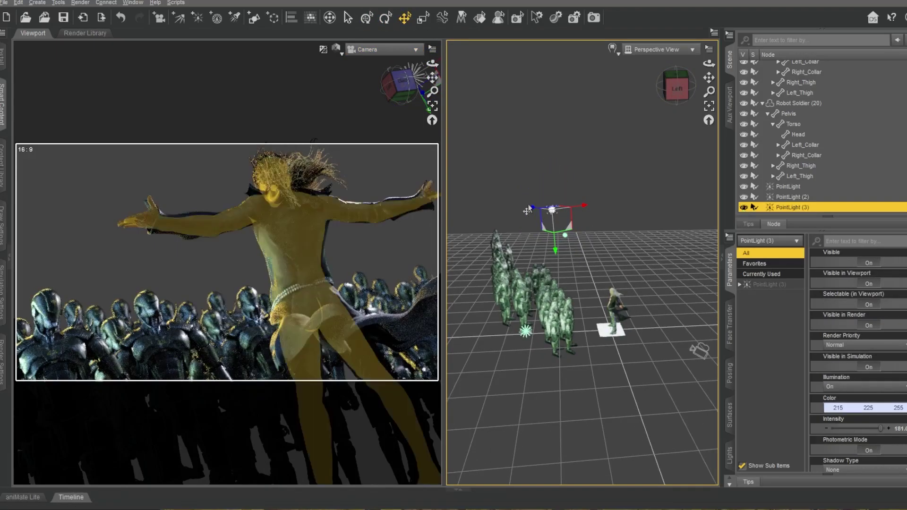
{"action": "left_click_drag", "start_coordinate": [532, 208], "coordinate": [488, 203]}
{"action": "left_click_drag", "start_coordinate": [676, 87], "coordinate": [655, 106]}
{"action": "left_click_drag", "start_coordinate": [642, 151], "coordinate": [616, 153]}
{"action": "mouse_move", "coordinate": [676, 87]}
{"action": "left_mouse_down"}
{"action": "mouse_move", "coordinate": [685, 78]}
{"action": "mouse_move", "coordinate": [674, 81]}
{"action": "left_mouse_up"}
{"action": "left_click_drag", "start_coordinate": [569, 218], "coordinate": [662, 182]}
{"action": "left_click", "coordinate": [386, 18]}
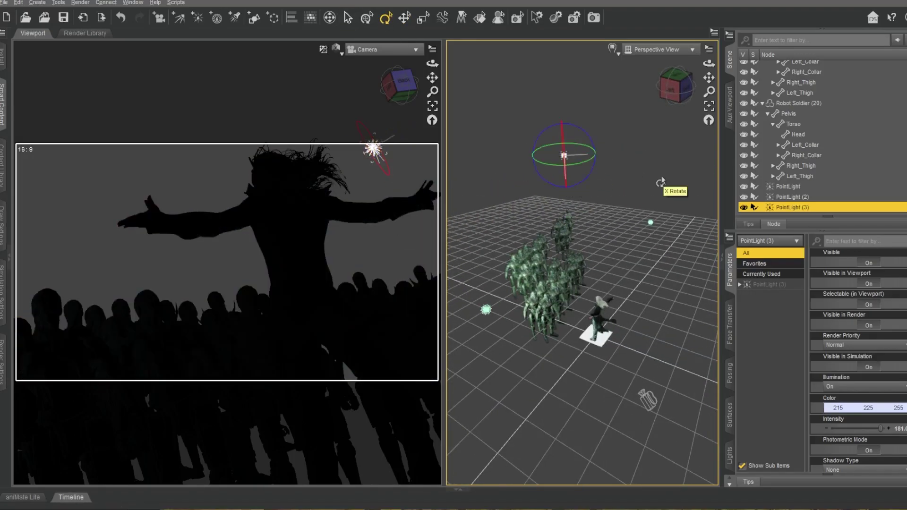
Toggle PointLight (3)'s Render Emitter off and on to compare, and try a further rotation of the light.
{"action": "left_click_drag", "start_coordinate": [676, 87], "coordinate": [688, 85]}
{"action": "scroll", "coordinate": [843, 371], "scroll_direction": "down", "scroll_amount": 4}
{"action": "left_click", "coordinate": [869, 403]}
{"action": "left_click", "coordinate": [869, 404]}
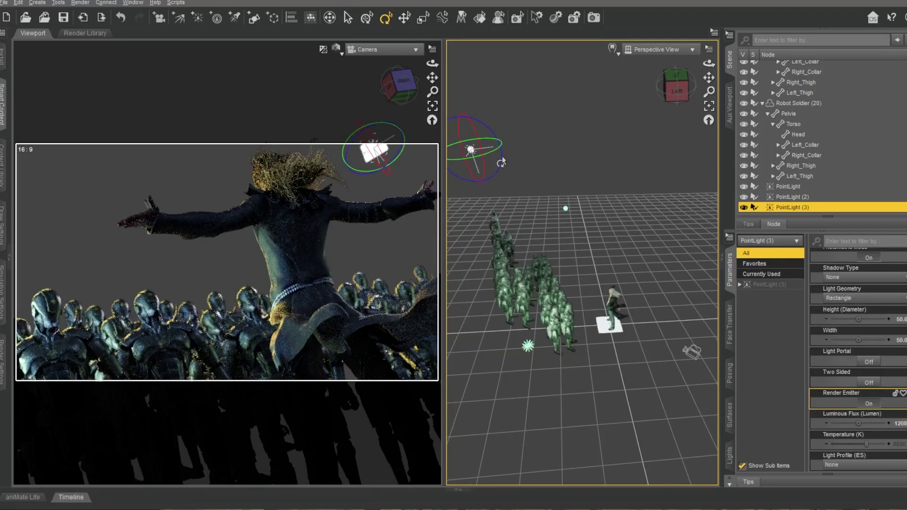
{"action": "left_click_drag", "start_coordinate": [501, 163], "coordinate": [435, 152]}
{"action": "key", "text": "ctrl+z"}
Rotate PointLight (3) about several axes to re-aim its rectangle at the figures.
{"action": "scroll", "coordinate": [679, 90], "scroll_direction": "up", "scroll_amount": 3}
{"action": "left_click_drag", "start_coordinate": [709, 78], "coordinate": [751, 95]}
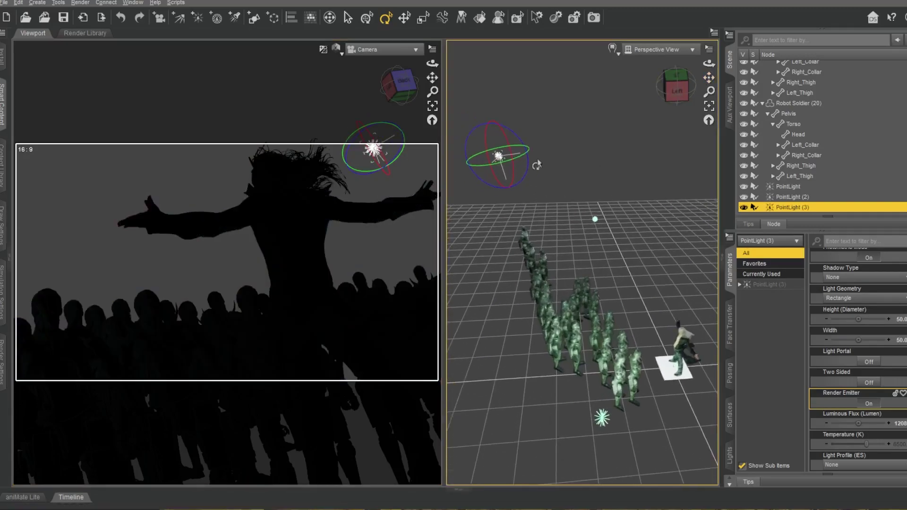
{"action": "left_click_drag", "start_coordinate": [528, 152], "coordinate": [580, 148]}
{"action": "left_click_drag", "start_coordinate": [501, 188], "coordinate": [598, 194]}
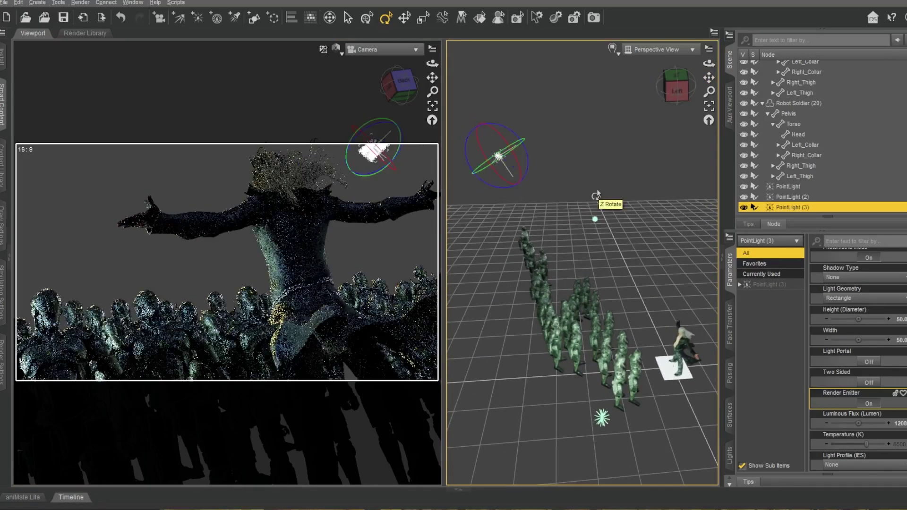
{"action": "left_click", "coordinate": [405, 18]}
{"action": "left_click", "coordinate": [387, 18]}
{"action": "left_click_drag", "start_coordinate": [500, 141], "coordinate": [588, 121]}
{"action": "scroll", "coordinate": [849, 348], "scroll_direction": "up", "scroll_amount": 3}
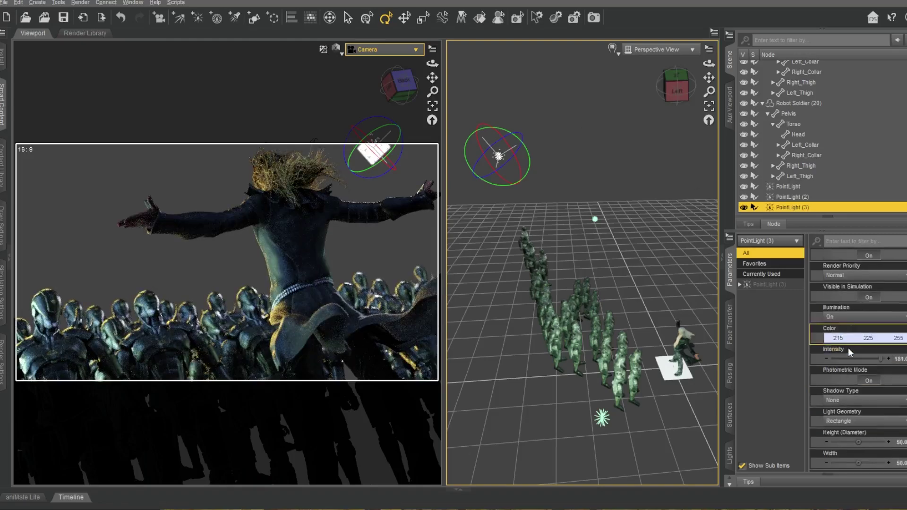
Create a new point light labelled PointLight (4) with the default settings.
{"action": "left_click", "coordinate": [602, 418]}
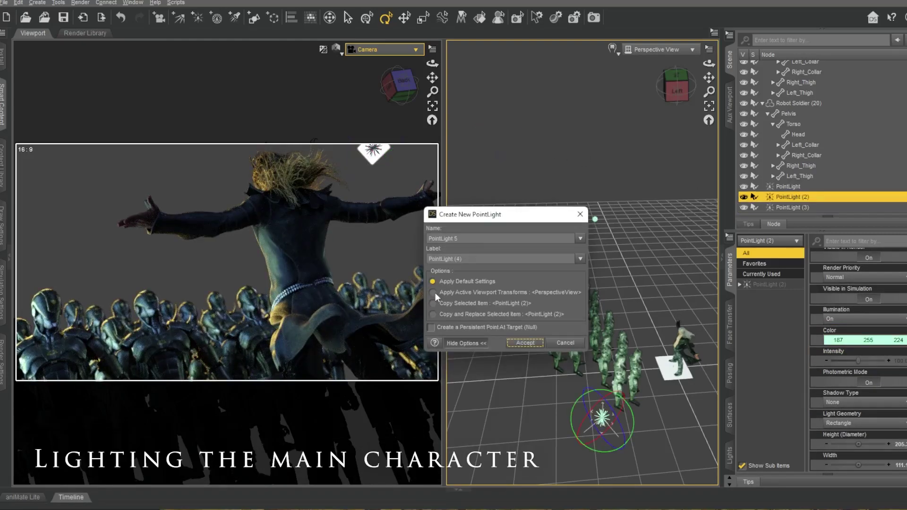
{"action": "left_click", "coordinate": [526, 343]}
{"action": "left_click", "coordinate": [495, 298]}
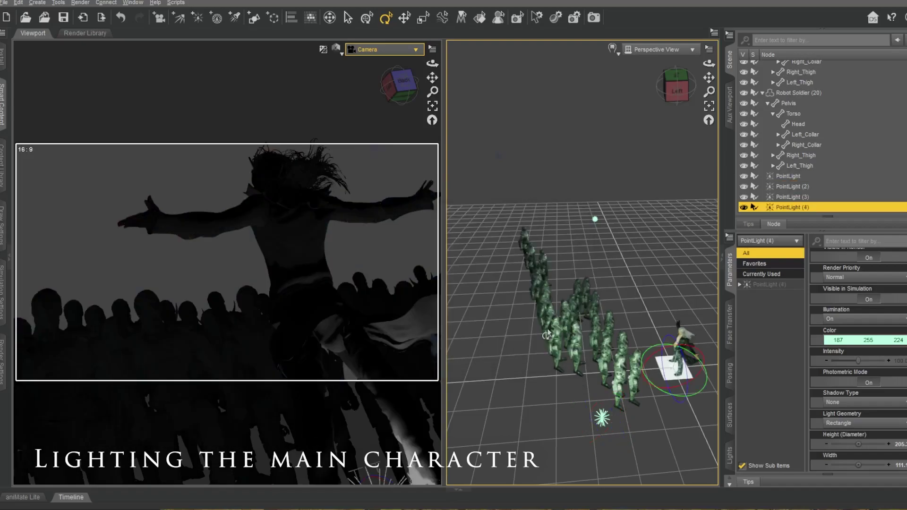
Move PointLight (4) out between Wolfgang and the army and raise it to about his chest height.
{"action": "left_click_drag", "start_coordinate": [710, 78], "coordinate": [650, 62]}
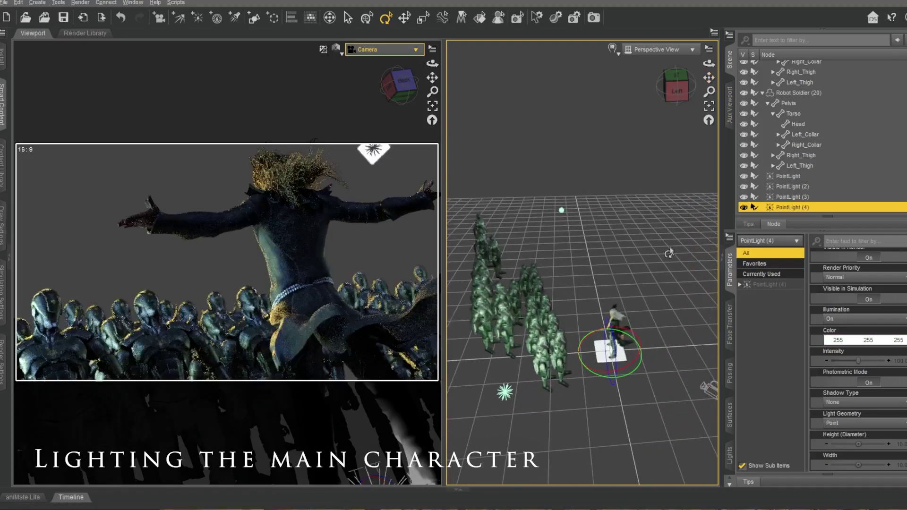
{"action": "scroll", "coordinate": [700, 189], "scroll_direction": "up", "scroll_amount": 3}
{"action": "left_click", "coordinate": [709, 107]}
{"action": "scroll", "coordinate": [484, 141], "scroll_direction": "down", "scroll_amount": 3}
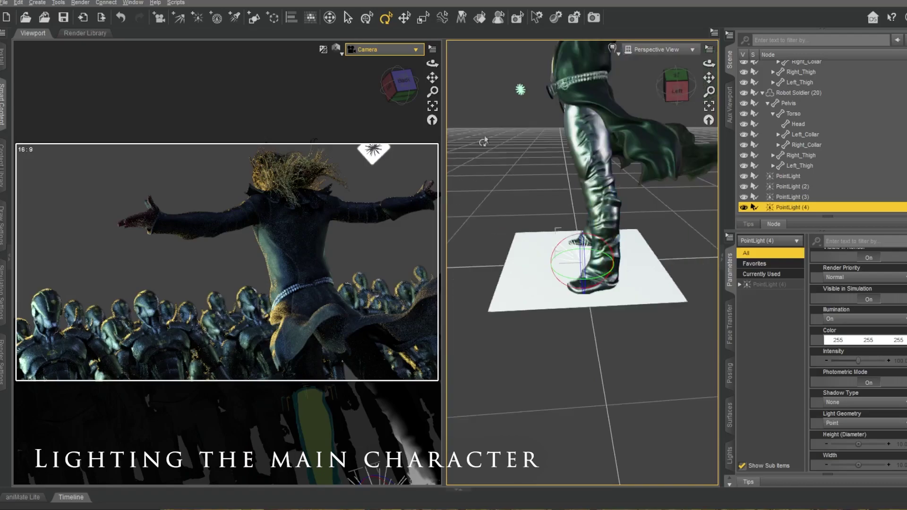
{"action": "left_click", "coordinate": [404, 18]}
{"action": "left_click_drag", "start_coordinate": [581, 236], "coordinate": [454, 128]}
{"action": "scroll", "coordinate": [577, 177], "scroll_direction": "down", "scroll_amount": 4}
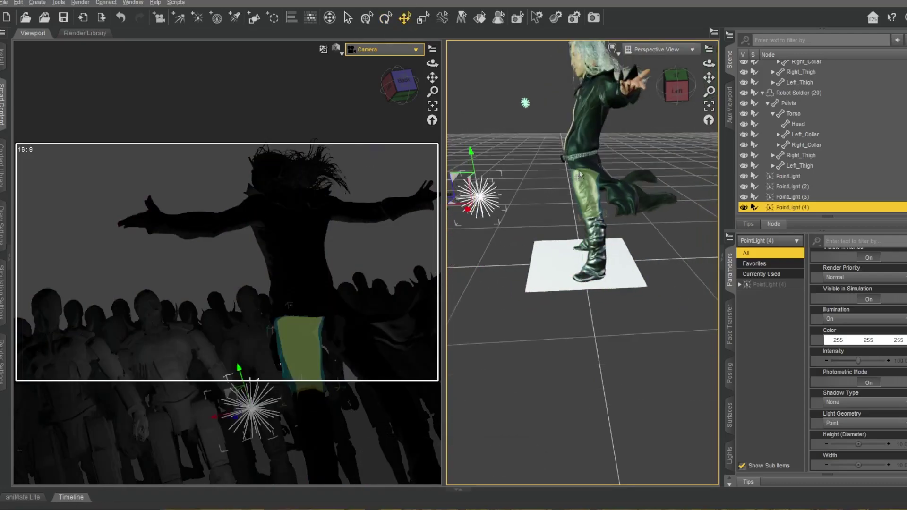
{"action": "left_click_drag", "start_coordinate": [709, 77], "coordinate": [736, 104]}
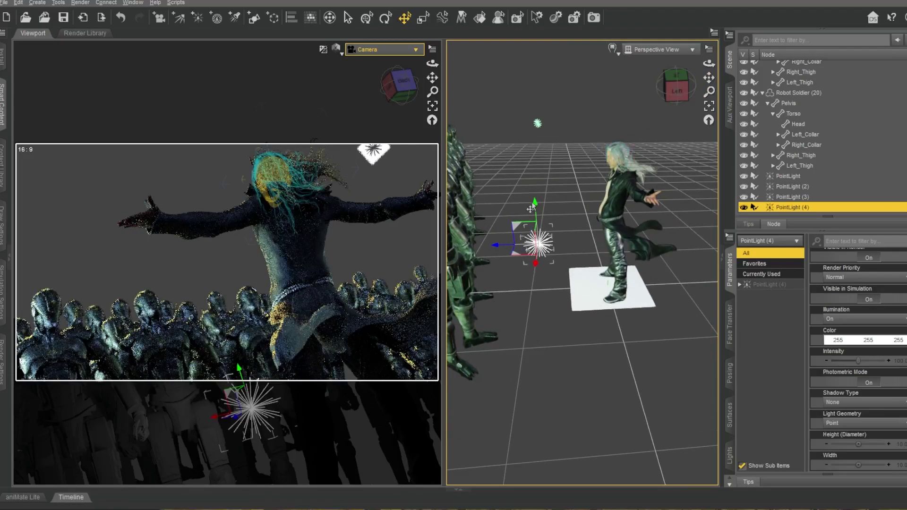
{"action": "left_click_drag", "start_coordinate": [535, 199], "coordinate": [526, 109]}
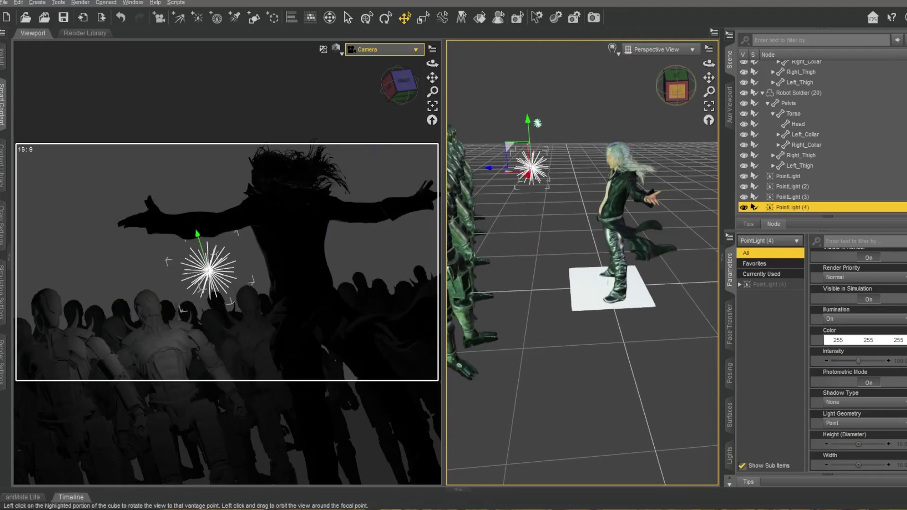
Move PointLight (4) along X towards Wolfgang's right side, below his outstretched arm, and rotate it.
{"action": "left_click_drag", "start_coordinate": [678, 91], "coordinate": [738, 100]}
{"action": "left_click_drag", "start_coordinate": [629, 207], "coordinate": [585, 207]}
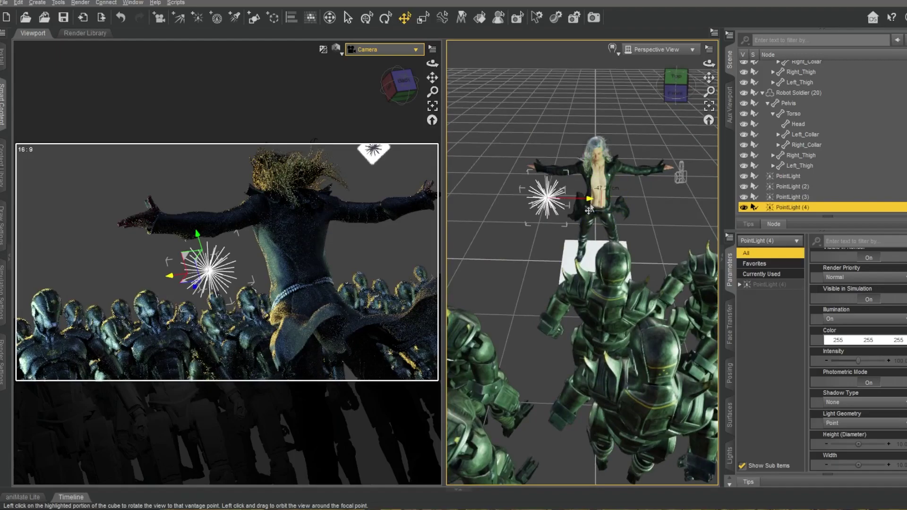
{"action": "left_click", "coordinate": [386, 17]}
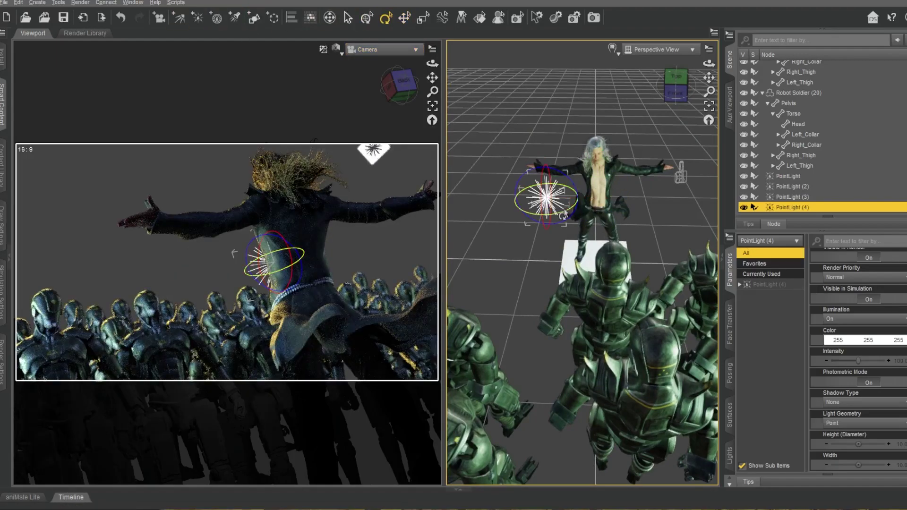
{"action": "left_click_drag", "start_coordinate": [557, 216], "coordinate": [560, 199]}
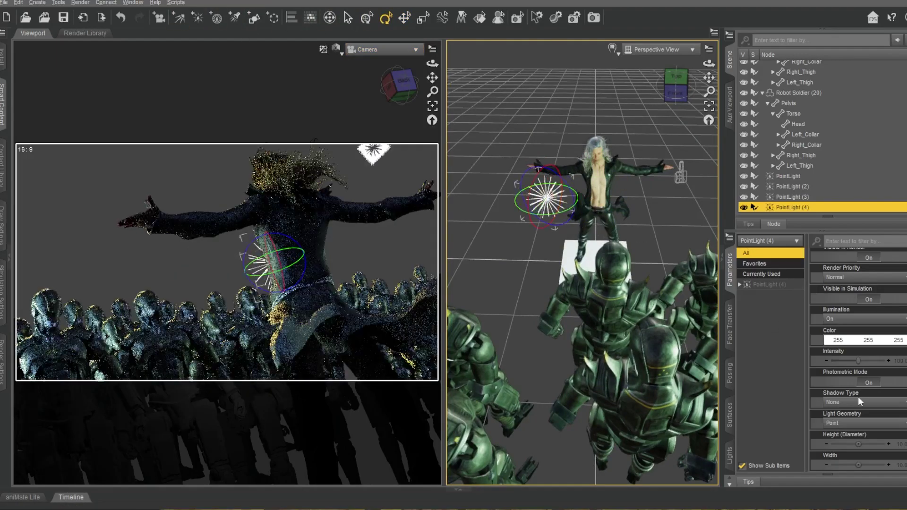
Change PointLight (4)'s light geometry to Rectangle and increase its luminous flux.
{"action": "scroll", "coordinate": [858, 397], "scroll_direction": "down", "scroll_amount": 4}
{"action": "left_click", "coordinate": [856, 340]}
{"action": "left_click", "coordinate": [852, 362]}
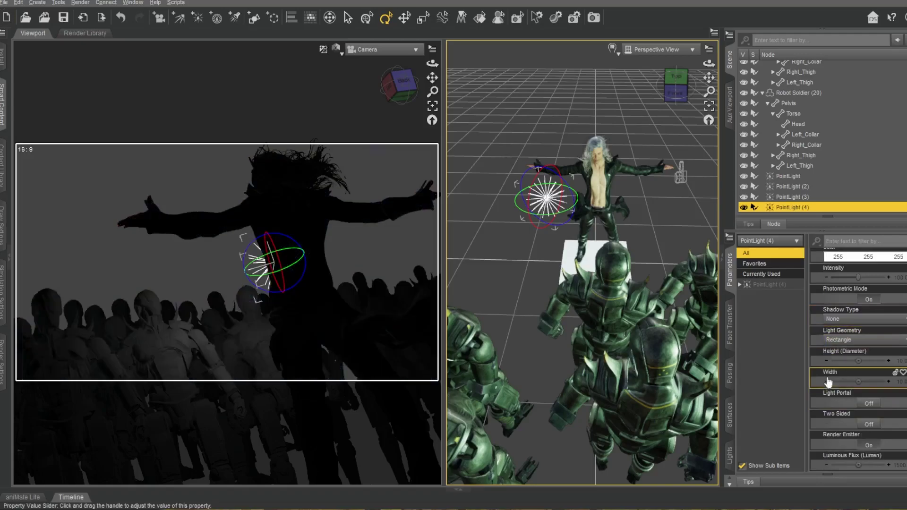
{"action": "scroll", "coordinate": [863, 442], "scroll_direction": "down", "scroll_amount": 2}
{"action": "left_click_drag", "start_coordinate": [858, 423], "coordinate": [881, 424]}
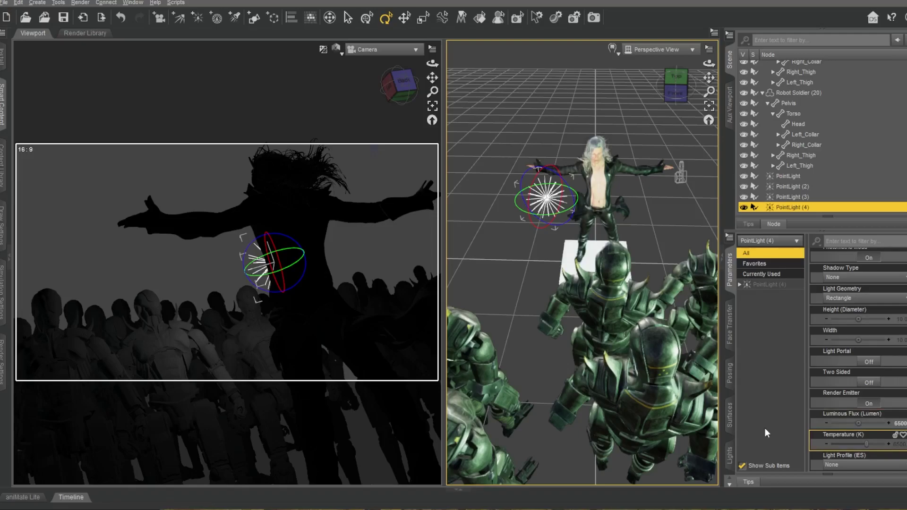
{"action": "left_click", "coordinate": [403, 19]}
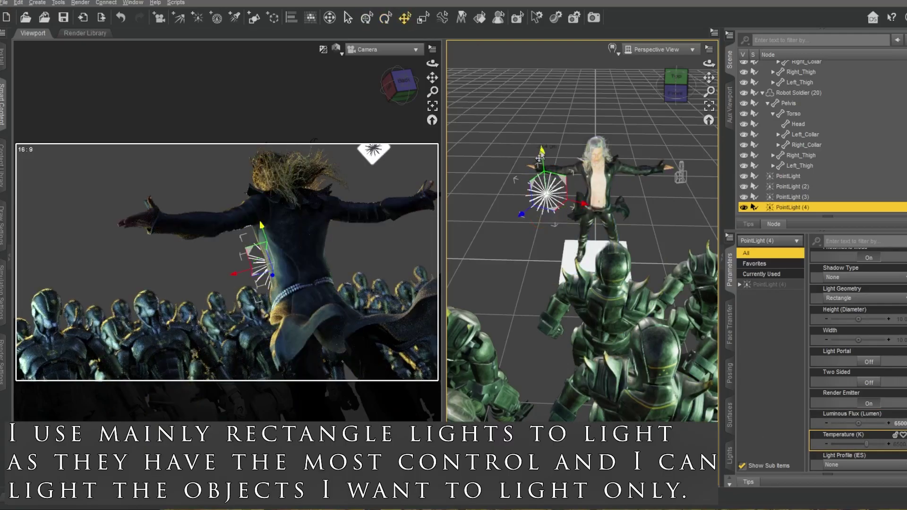
Raise PointLight (4) to Wolfgang's head height and enlarge its rectangle to about 105 high and 97.6 wide.
{"action": "left_click_drag", "start_coordinate": [539, 157], "coordinate": [524, 108]}
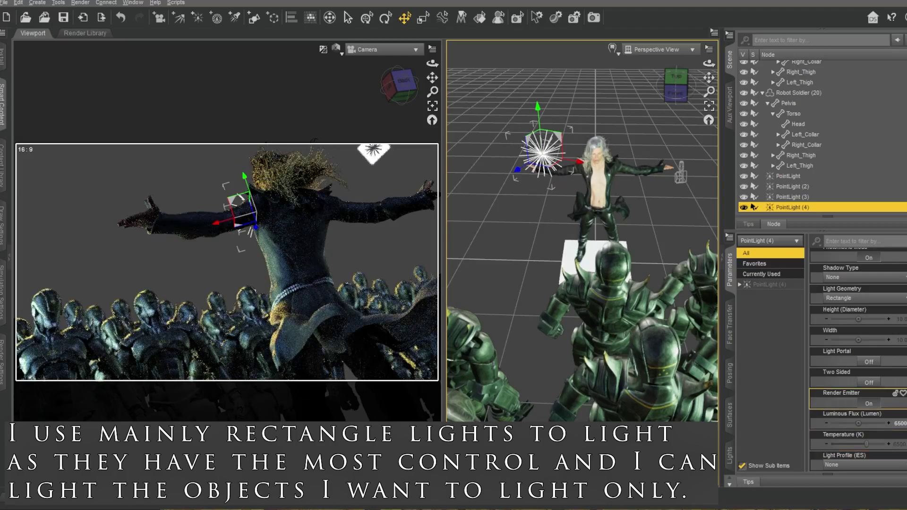
{"action": "left_click_drag", "start_coordinate": [859, 319], "coordinate": [883, 339]}
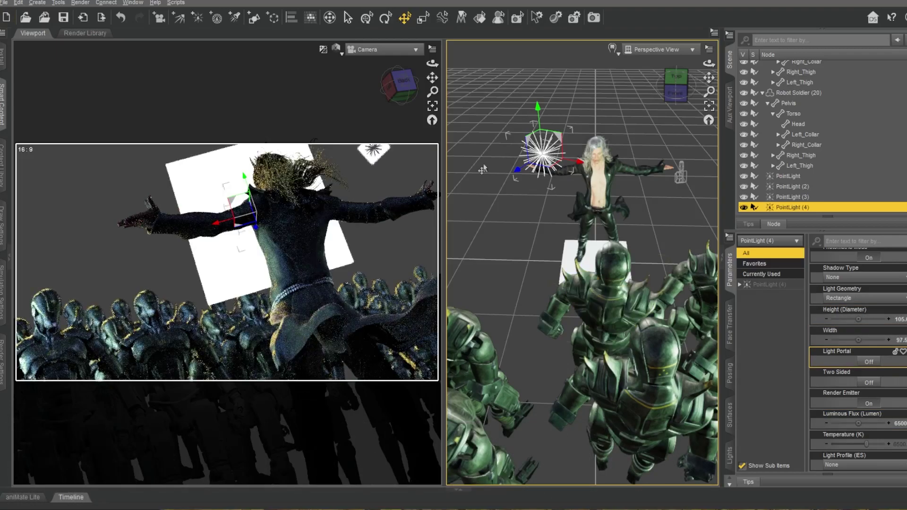
Rotate PointLight (4) by about 23 degrees, raise it above Wolfgang's head and shift it along X towards his right side.
{"action": "left_click_drag", "start_coordinate": [677, 90], "coordinate": [708, 119]}
{"action": "left_click_drag", "start_coordinate": [679, 81], "coordinate": [693, 56]}
{"action": "left_click", "coordinate": [384, 19]}
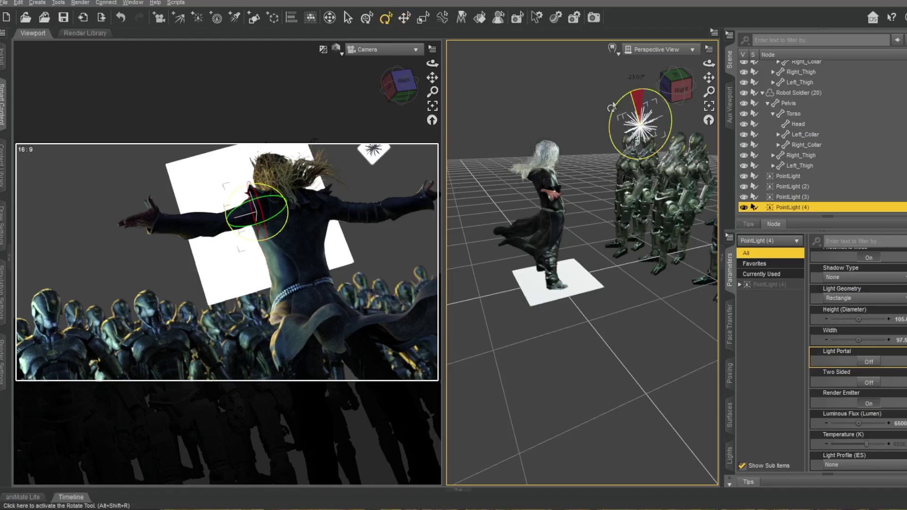
{"action": "key", "text": "alt+shift+t"}
{"action": "left_click_drag", "start_coordinate": [613, 93], "coordinate": [536, 37]}
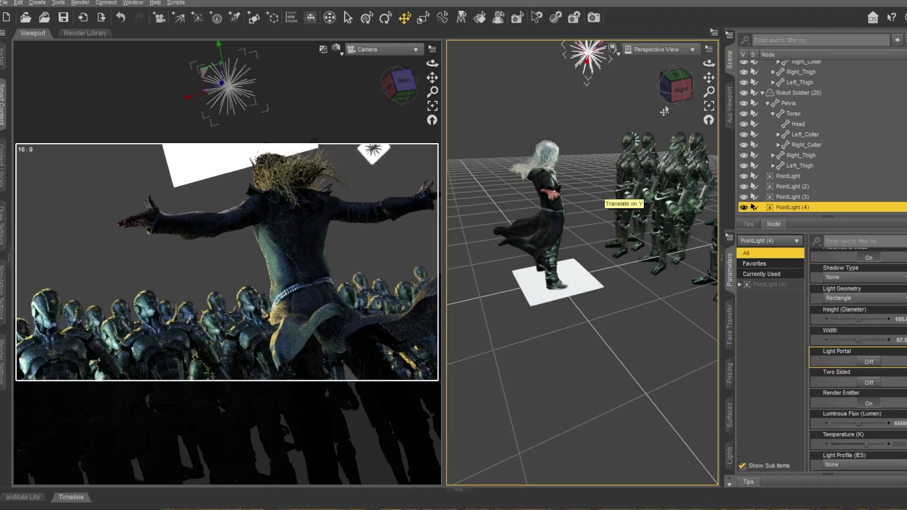
{"action": "left_click_drag", "start_coordinate": [709, 79], "coordinate": [591, 118]}
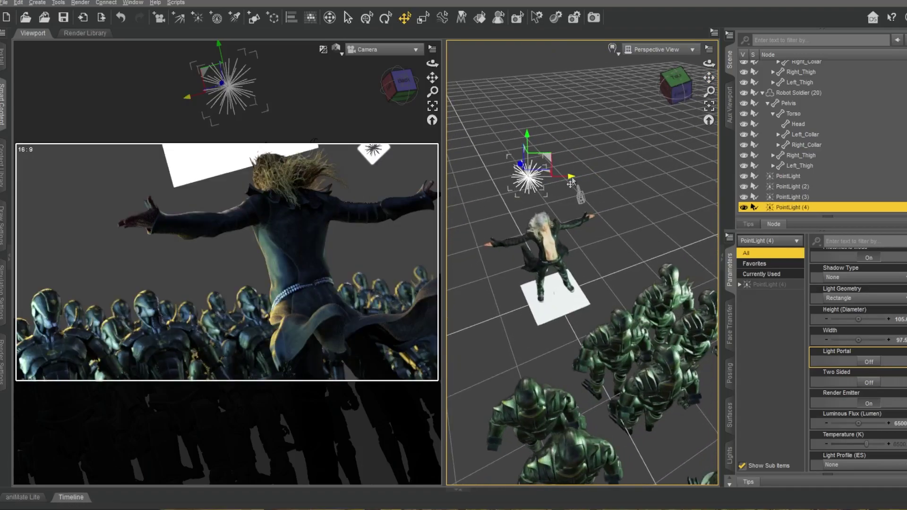
{"action": "left_click_drag", "start_coordinate": [572, 182], "coordinate": [549, 175]}
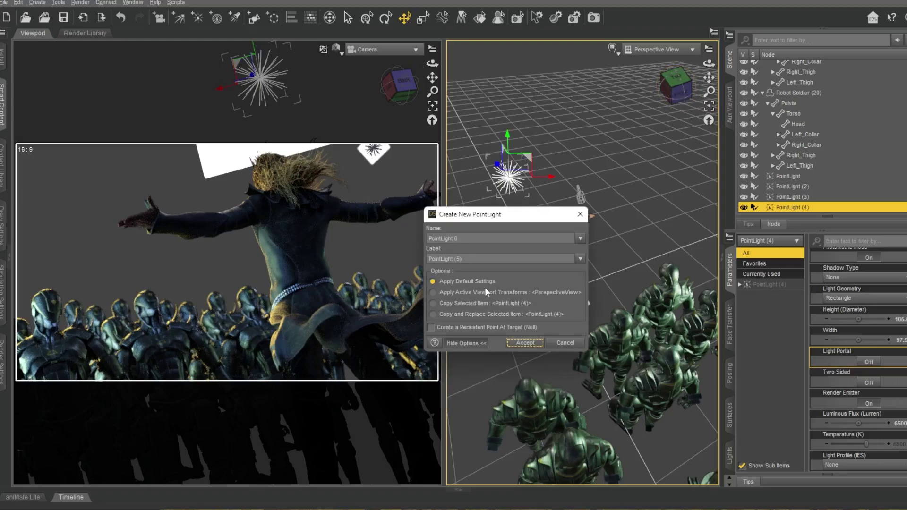
Create PointLight (5) as a copy of PointLight (4) and place it just above Wolfgang's outstretched left hand.
{"action": "left_click", "coordinate": [482, 298]}
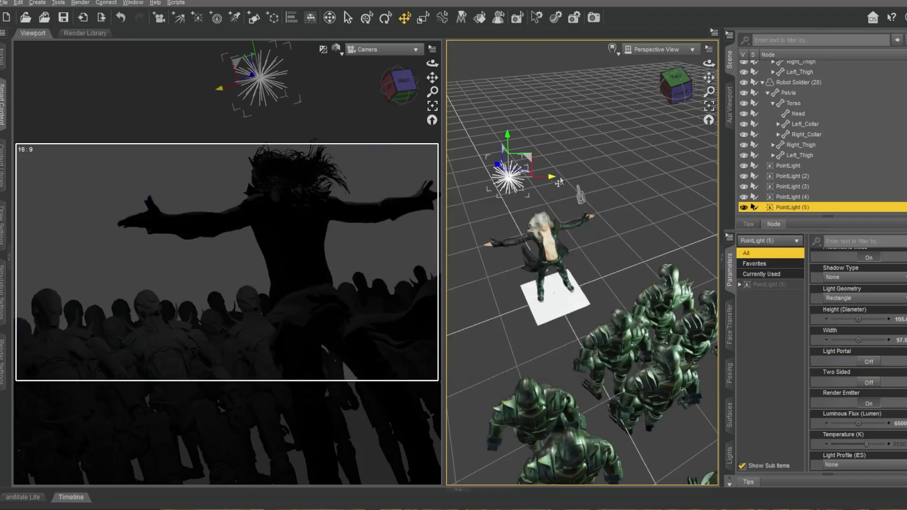
{"action": "left_click_drag", "start_coordinate": [559, 183], "coordinate": [621, 188]}
{"action": "left_click_drag", "start_coordinate": [579, 136], "coordinate": [580, 183]}
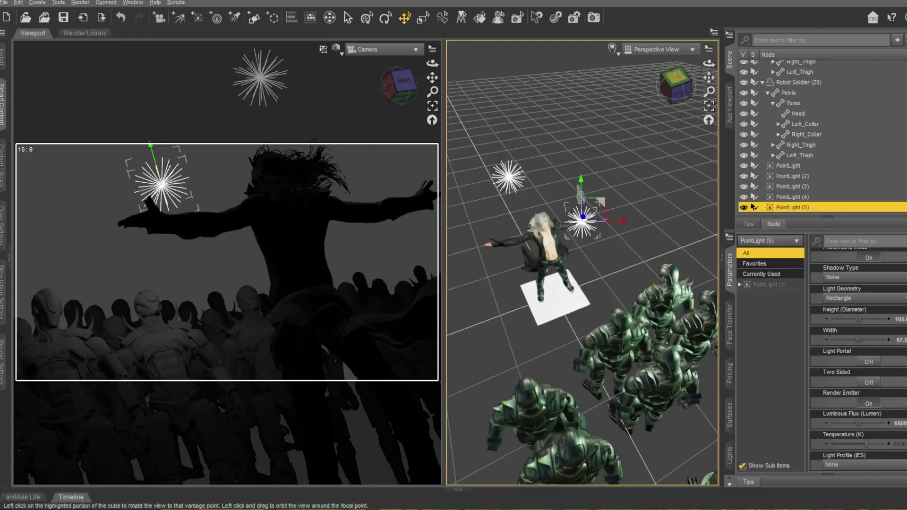
{"action": "left_click_drag", "start_coordinate": [679, 87], "coordinate": [717, 76]}
{"action": "left_click_drag", "start_coordinate": [631, 186], "coordinate": [583, 228]}
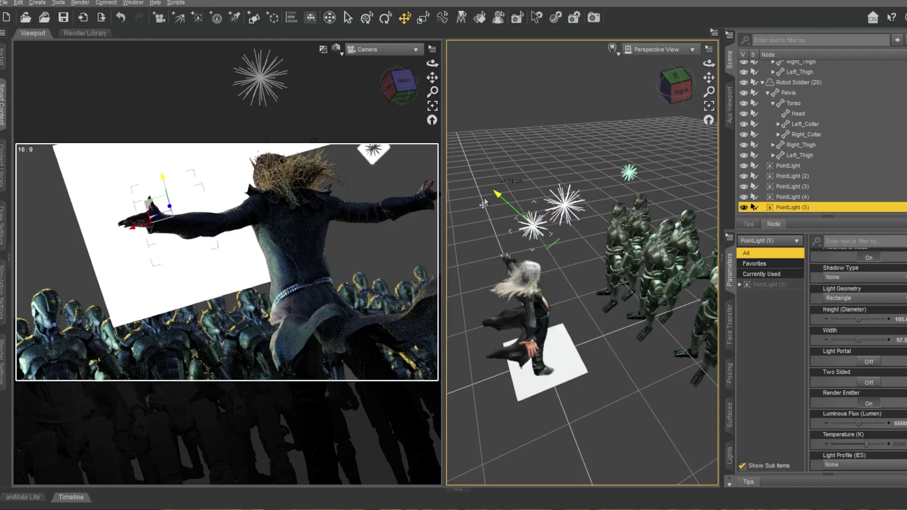
{"action": "left_click_drag", "start_coordinate": [484, 201], "coordinate": [484, 199]}
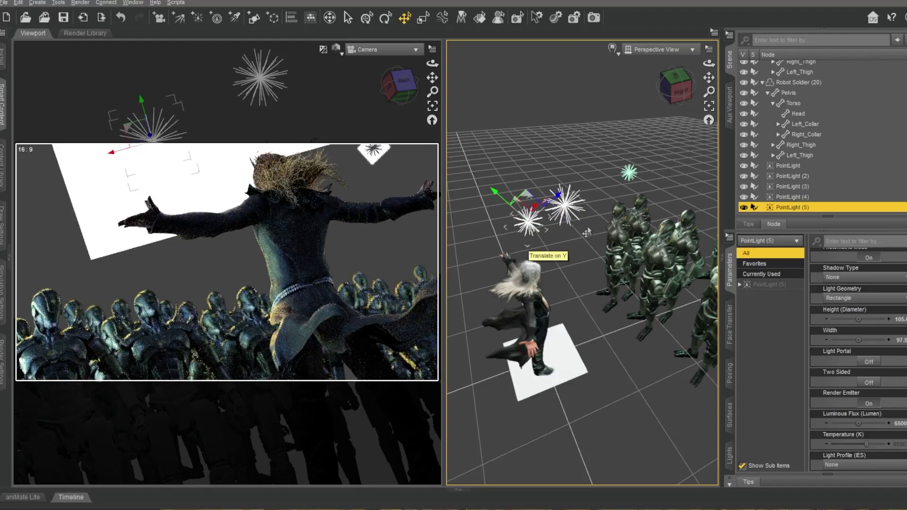
Set the height and width of PointLight (5)'s rectangle to 50 each.
{"action": "left_click_drag", "start_coordinate": [681, 92], "coordinate": [654, 114]}
{"action": "type", "text": "50"}
{"action": "left_click", "coordinate": [902, 340]}
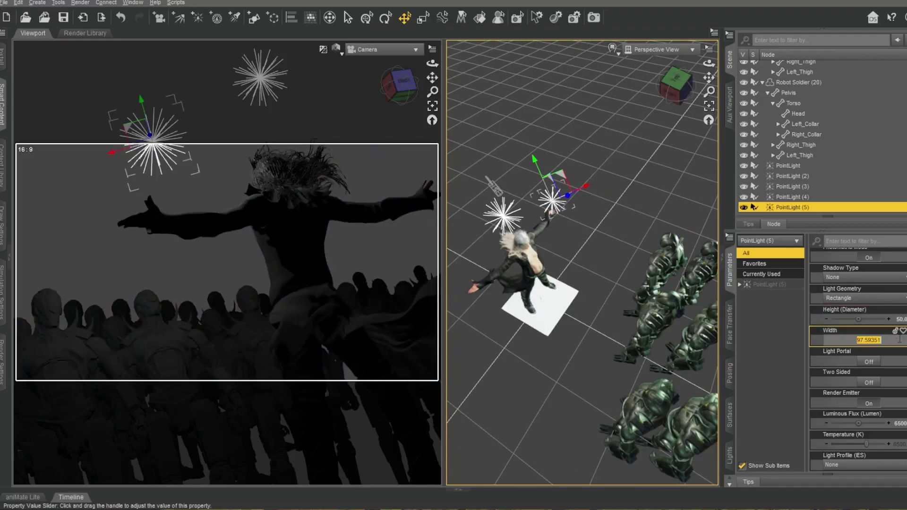
{"action": "type", "text": "50"}
{"action": "key", "text": "Return"}
Move PointLight (5) across to Wolfgang's right side and lower it to about shoulder height.
{"action": "left_click_drag", "start_coordinate": [678, 87], "coordinate": [659, 115]}
{"action": "left_click_drag", "start_coordinate": [574, 228], "coordinate": [582, 262]}
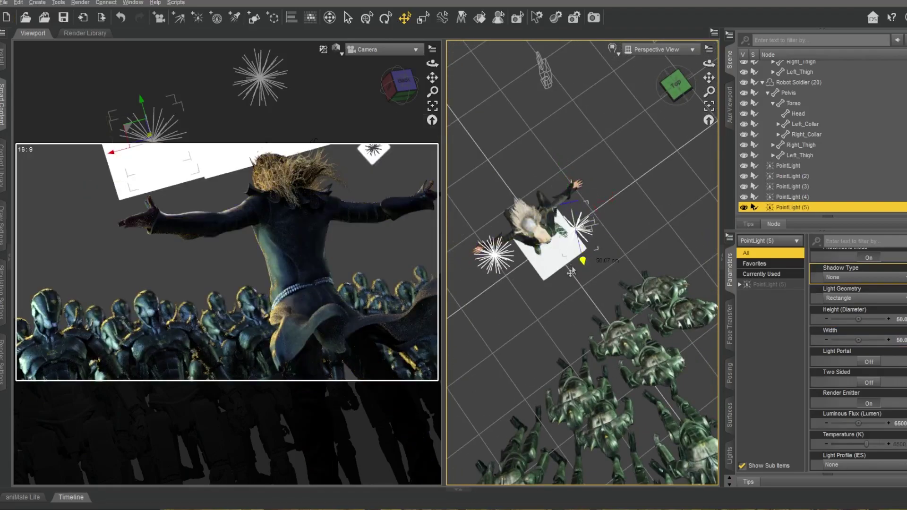
{"action": "left_click_drag", "start_coordinate": [616, 226], "coordinate": [535, 244]}
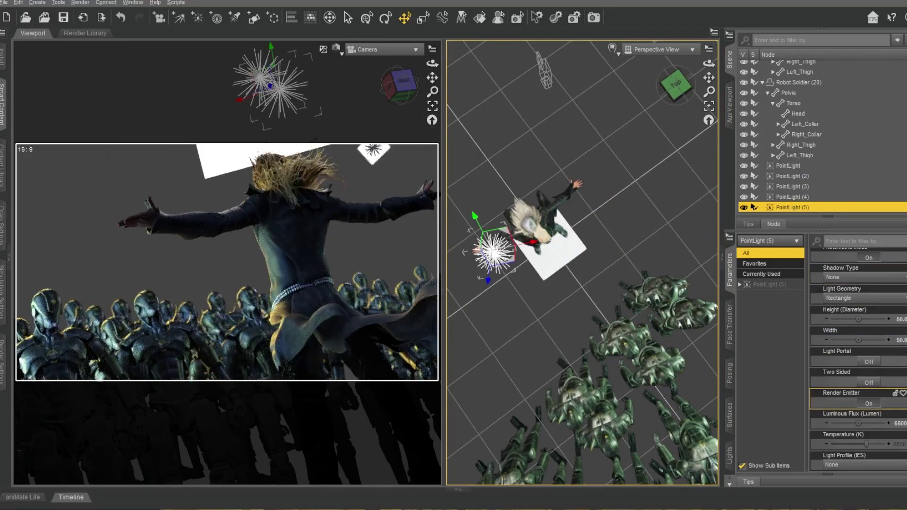
{"action": "left_click_drag", "start_coordinate": [674, 92], "coordinate": [697, 65]}
{"action": "left_click_drag", "start_coordinate": [521, 176], "coordinate": [569, 220]}
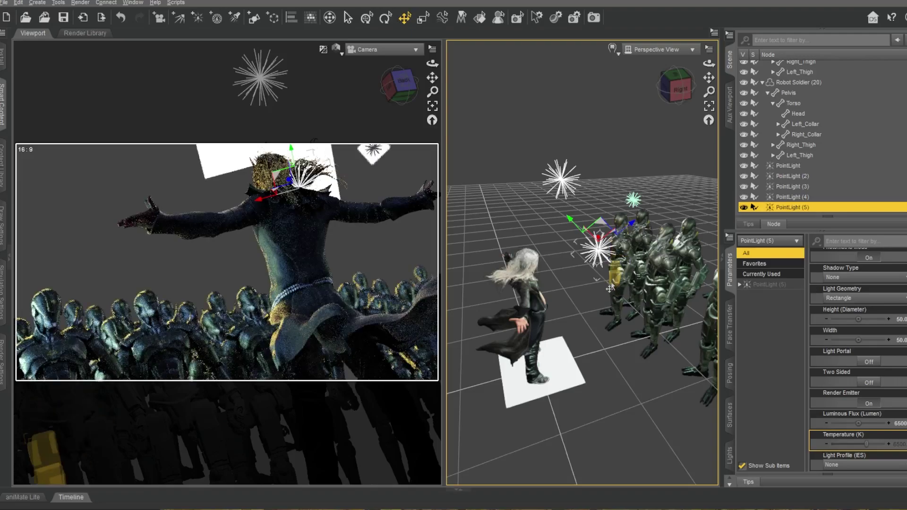
{"action": "left_click_drag", "start_coordinate": [632, 224], "coordinate": [586, 261]}
Position PointLight (5) over Wolfgang's right arm and raise it above his head.
{"action": "left_click_drag", "start_coordinate": [676, 88], "coordinate": [667, 110]}
{"action": "left_click", "coordinate": [537, 281]}
{"action": "left_click", "coordinate": [525, 302]}
{"action": "left_click_drag", "start_coordinate": [546, 275], "coordinate": [538, 285]}
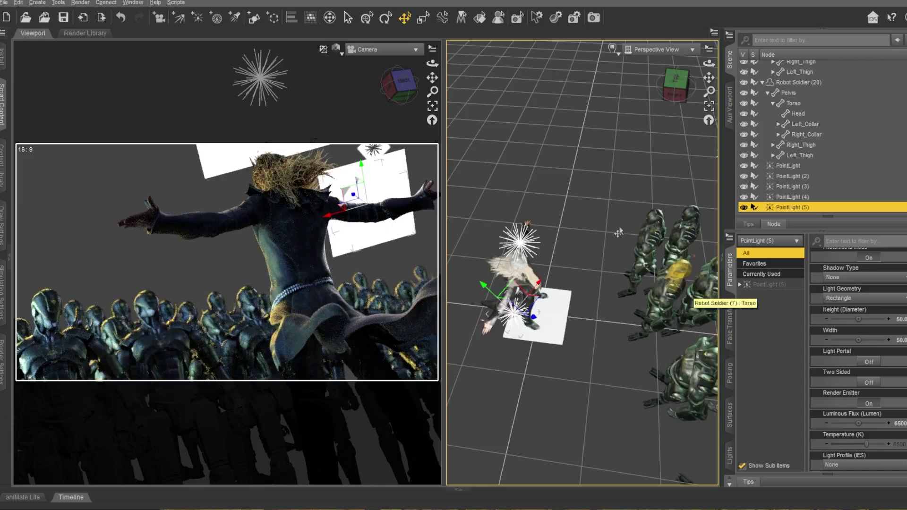
{"action": "scroll", "coordinate": [679, 274], "scroll_direction": "up", "scroll_amount": 3}
{"action": "left_click", "coordinate": [709, 106]}
{"action": "left_click_drag", "start_coordinate": [681, 90], "coordinate": [665, 77]}
{"action": "left_click_drag", "start_coordinate": [624, 230], "coordinate": [534, 176]}
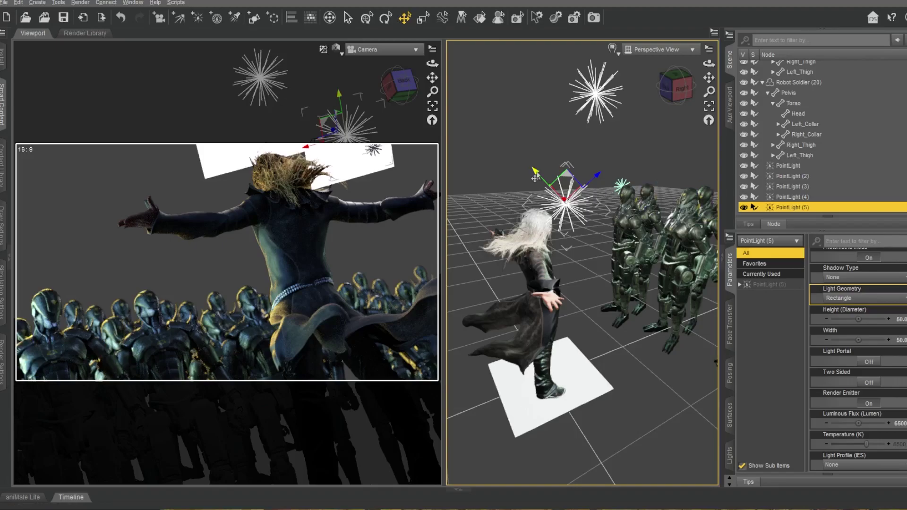
{"action": "left_click_drag", "start_coordinate": [536, 174], "coordinate": [514, 150]}
Select PointLight (4) and shift it slightly towards Wolfgang, keeping it above his head.
{"action": "left_click", "coordinate": [598, 104]}
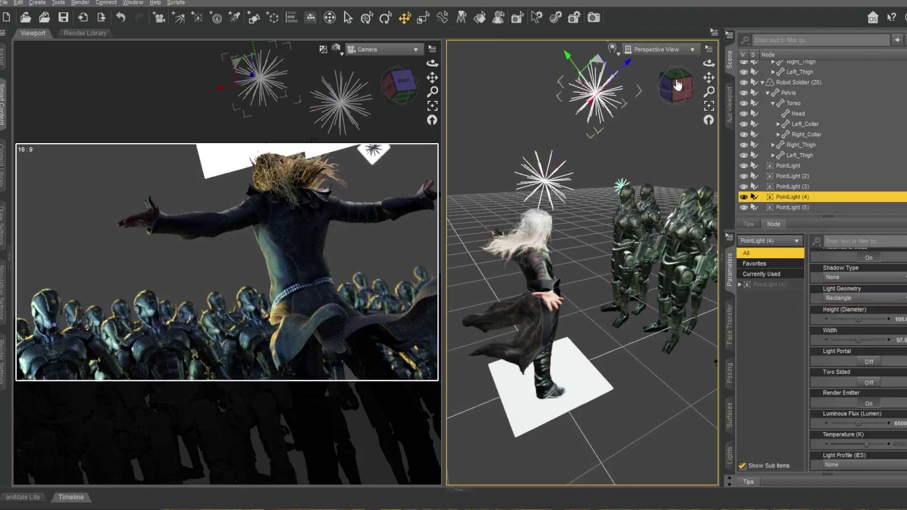
{"action": "left_click_drag", "start_coordinate": [679, 87], "coordinate": [690, 87]}
{"action": "left_click_drag", "start_coordinate": [615, 63], "coordinate": [556, 127]}
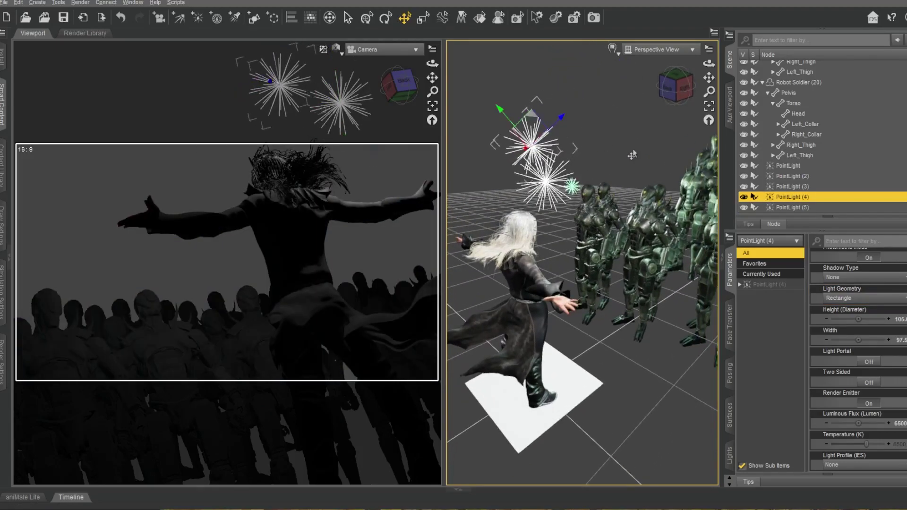
Create a new point light labelled PointLight (6) as a copy of PointLight (4).
{"action": "left_click", "coordinate": [197, 18]}
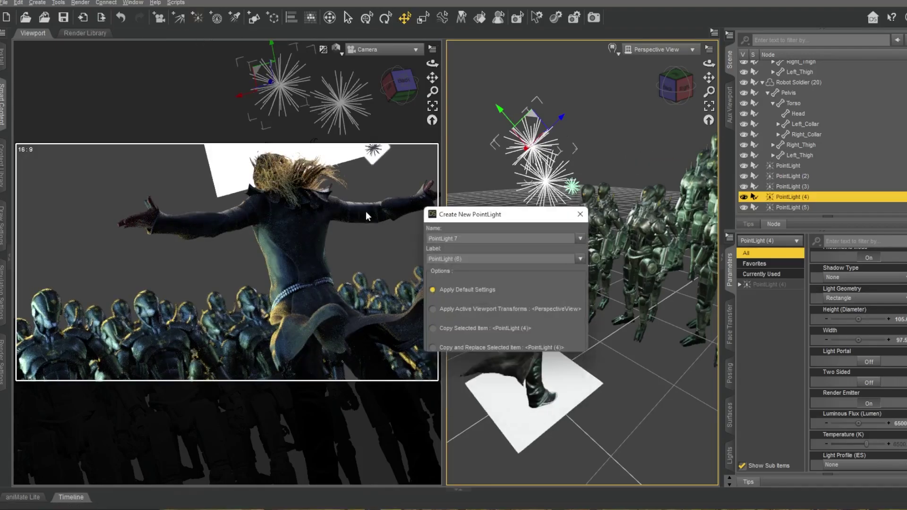
{"action": "left_click", "coordinate": [457, 304]}
{"action": "left_click", "coordinate": [525, 343]}
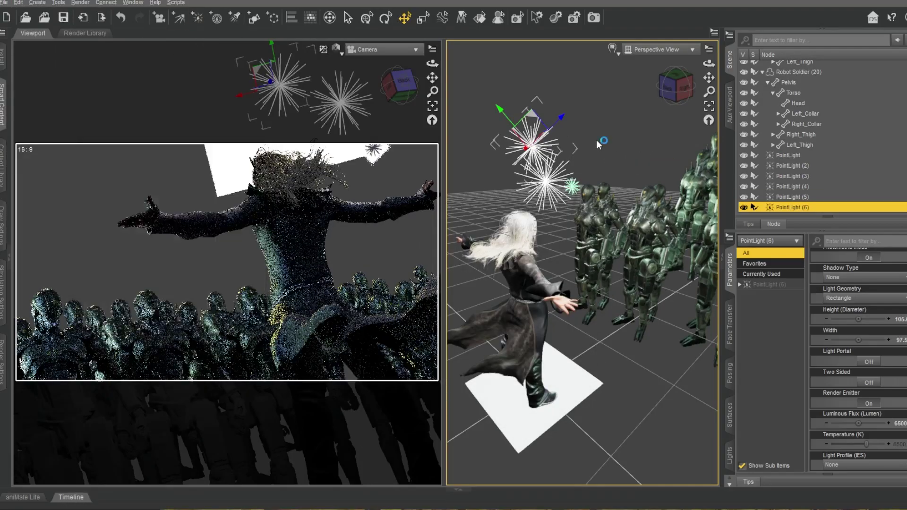
Lower PointLight (6) beside Wolfgang's right hand, rotate it and move it out in front of him.
{"action": "left_click_drag", "start_coordinate": [672, 88], "coordinate": [693, 89]}
{"action": "left_click_drag", "start_coordinate": [490, 104], "coordinate": [570, 222]}
{"action": "left_click", "coordinate": [386, 18]}
{"action": "left_click_drag", "start_coordinate": [671, 94], "coordinate": [645, 85]}
{"action": "left_click_drag", "start_coordinate": [614, 231], "coordinate": [603, 254]}
{"action": "left_click_drag", "start_coordinate": [672, 87], "coordinate": [693, 97]}
{"action": "left_click", "coordinate": [405, 19]}
{"action": "left_click_drag", "start_coordinate": [580, 230], "coordinate": [619, 249]}
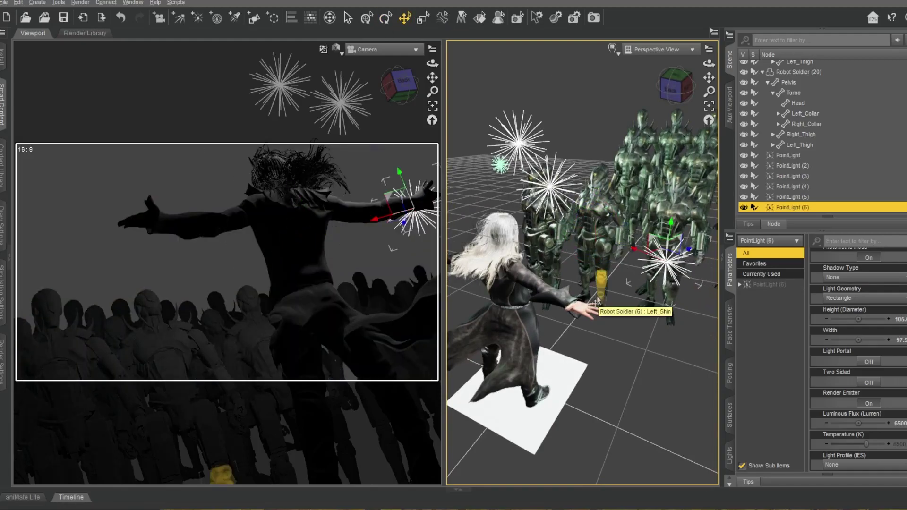
Lower PointLight (6) below Wolfgang's right arm and bring it closer to his body along X.
{"action": "left_click_drag", "start_coordinate": [673, 92], "coordinate": [677, 85]}
{"action": "left_click_drag", "start_coordinate": [664, 350], "coordinate": [664, 427]}
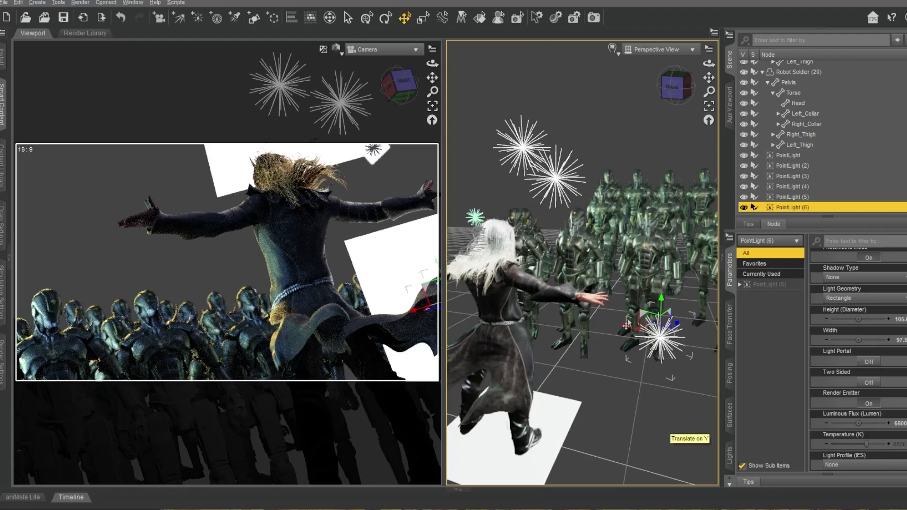
{"action": "left_click_drag", "start_coordinate": [628, 327], "coordinate": [644, 363]}
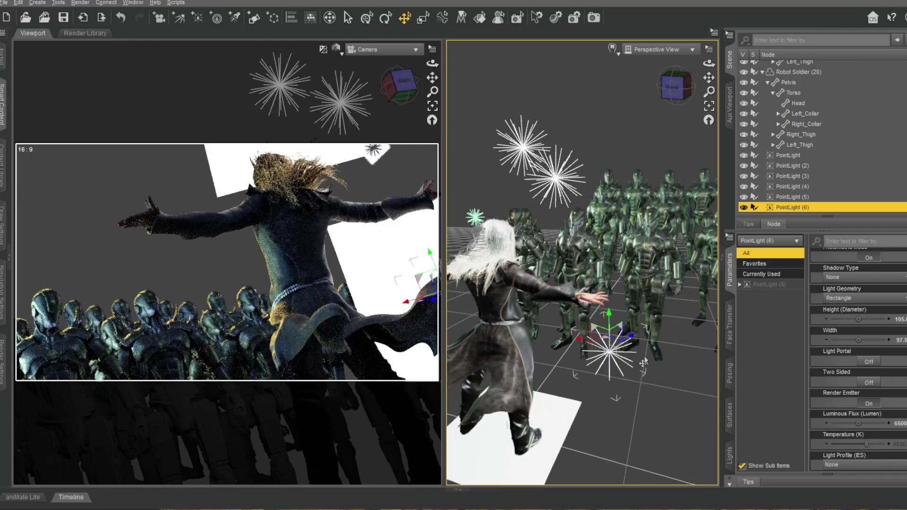
{"action": "left_click_drag", "start_coordinate": [678, 94], "coordinate": [688, 96]}
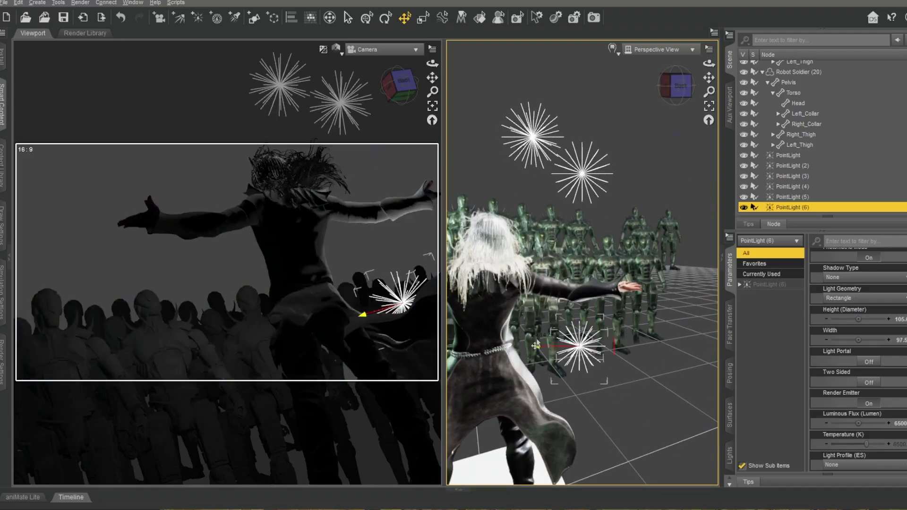
Set PointLight (6)'s intensity to 200 and its rectangle's height and width to 30 each.
{"action": "scroll", "coordinate": [870, 327], "scroll_direction": "up", "scroll_amount": 5}
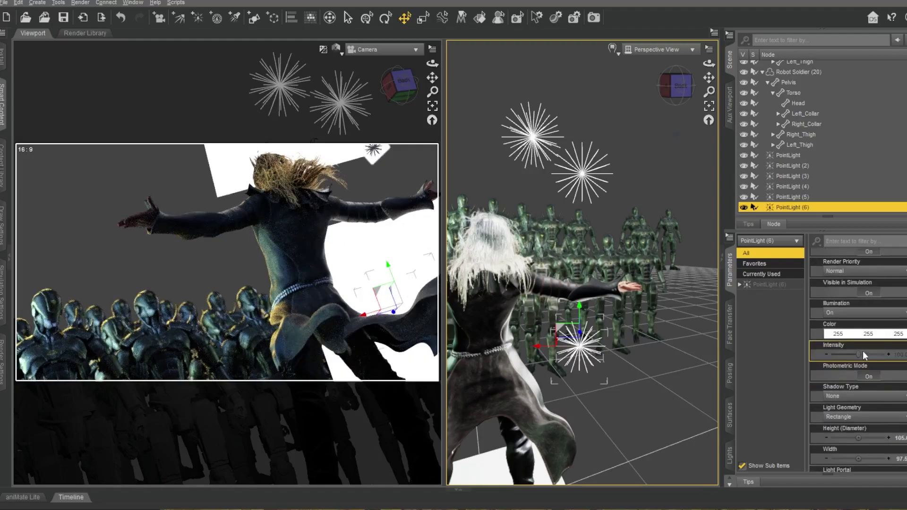
{"action": "left_click_drag", "start_coordinate": [862, 355], "coordinate": [888, 355]}
{"action": "scroll", "coordinate": [860, 392], "scroll_direction": "down", "scroll_amount": 3}
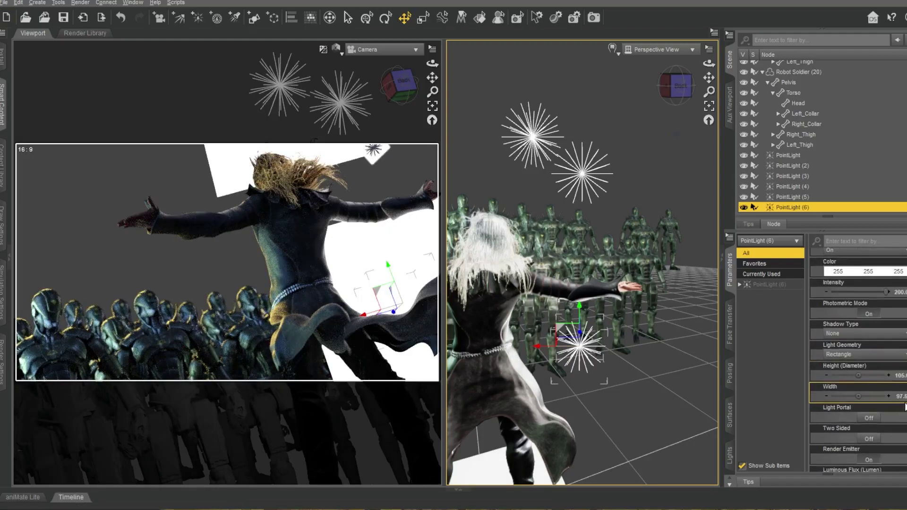
{"action": "left_click", "coordinate": [888, 375]}
{"action": "type", "text": "30"}
{"action": "key", "text": "Return"}
{"action": "left_click", "coordinate": [889, 396]}
{"action": "type", "text": "30"}
{"action": "key", "text": "Return"}
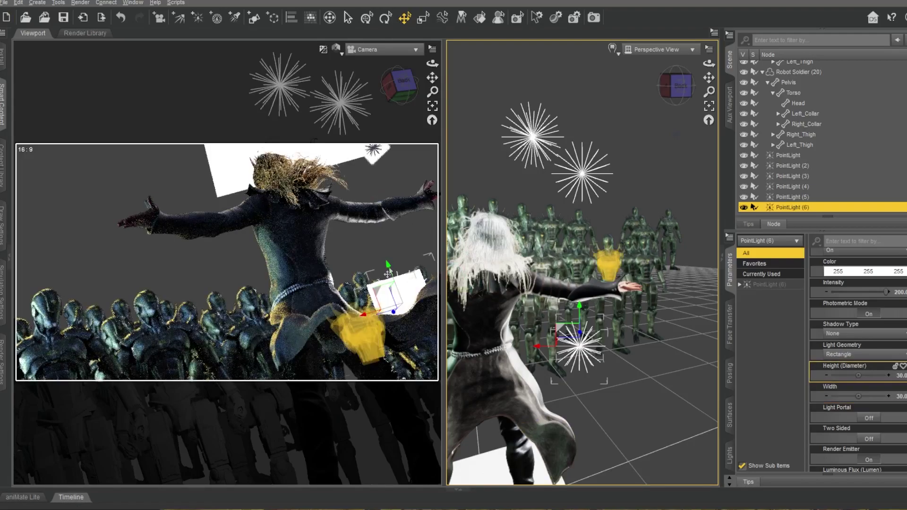
Raise PointLight (6) to just under Wolfgang's right arm and turn off its Render Emitter option.
{"action": "left_click_drag", "start_coordinate": [370, 234], "coordinate": [369, 224]}
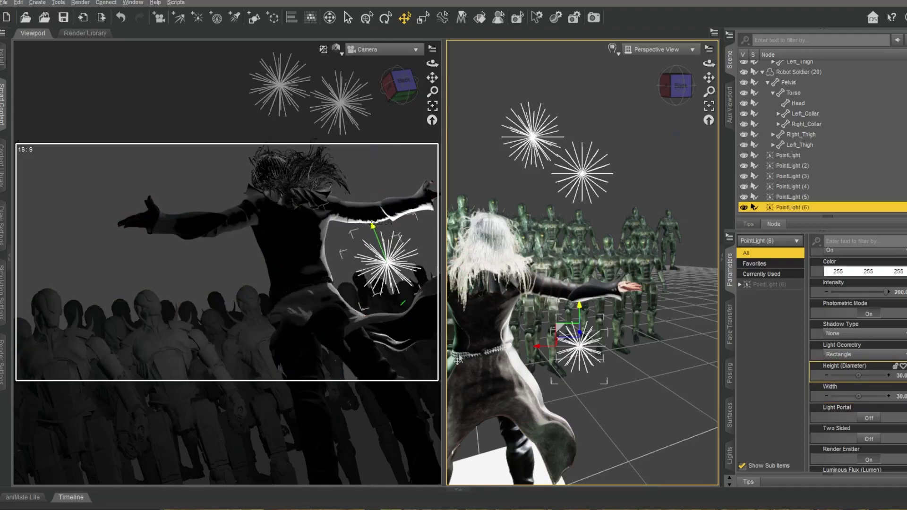
{"action": "left_click", "coordinate": [879, 460]}
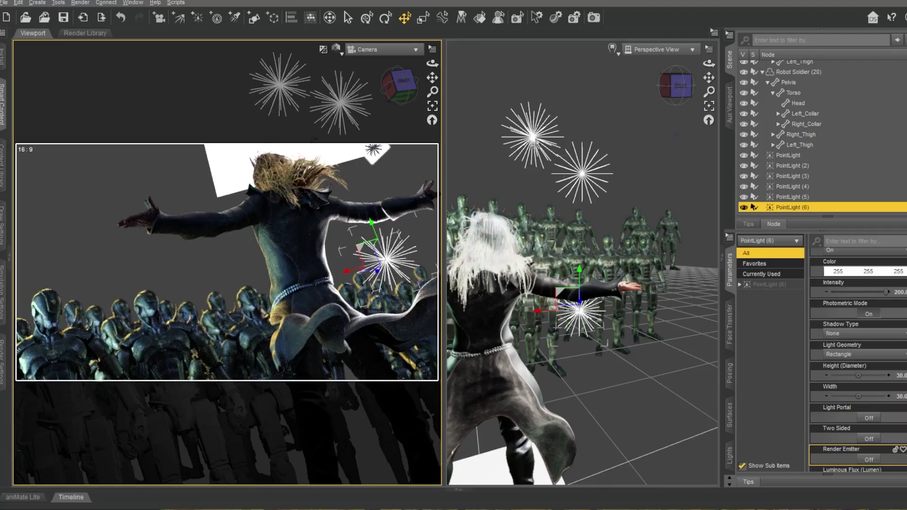
Select PointLight (4) and set its rectangle's height and width to 30 each.
{"action": "left_click", "coordinate": [532, 137]}
{"action": "left_click", "coordinate": [899, 376]}
{"action": "type", "text": "30"}
{"action": "key", "text": "Return"}
{"action": "left_click", "coordinate": [901, 396]}
{"action": "type", "text": "30"}
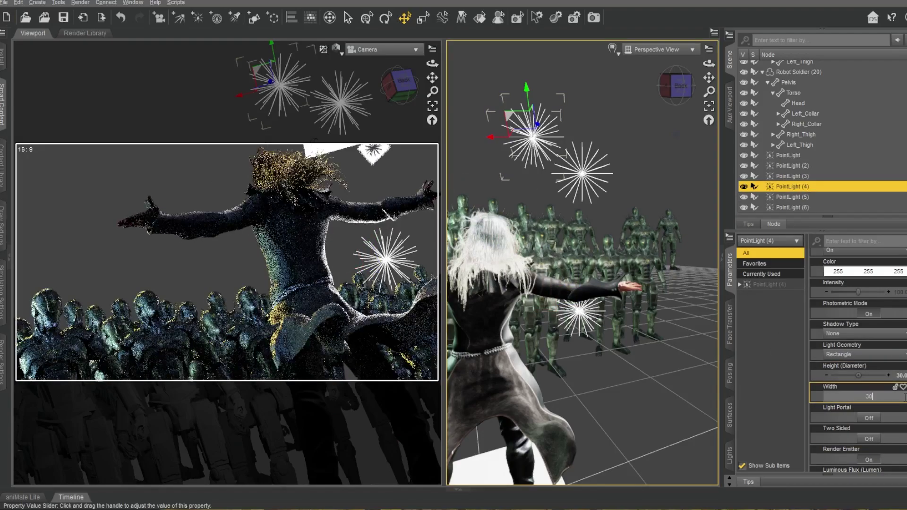
{"action": "key", "text": "Return"}
Move PointLight (4) along X and Z to sit above Wolfgang's left shoulder.
{"action": "left_click_drag", "start_coordinate": [678, 87], "coordinate": [652, 103]}
{"action": "left_click_drag", "start_coordinate": [710, 77], "coordinate": [728, 76]}
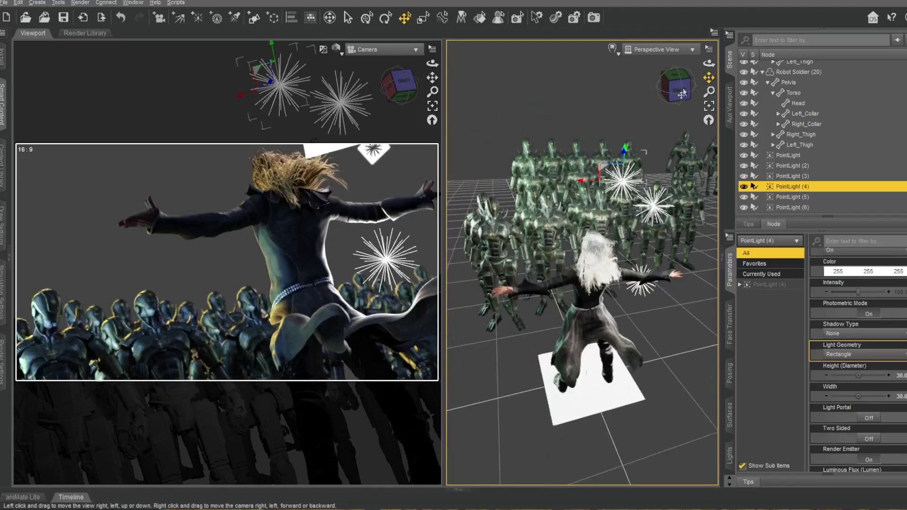
{"action": "left_click_drag", "start_coordinate": [581, 180], "coordinate": [523, 181]}
{"action": "left_click_drag", "start_coordinate": [556, 151], "coordinate": [558, 169]}
{"action": "left_click", "coordinate": [682, 87]}
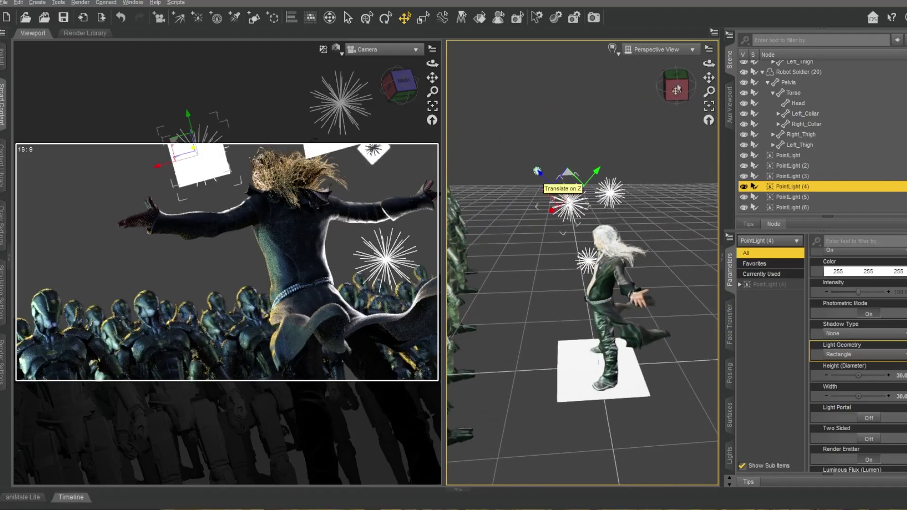
Lower PointLight (5) to just above Wolfgang's right shoulder and turn off its Render Emitter option.
{"action": "left_click_drag", "start_coordinate": [677, 89], "coordinate": [656, 91]}
{"action": "left_click", "coordinate": [652, 201]}
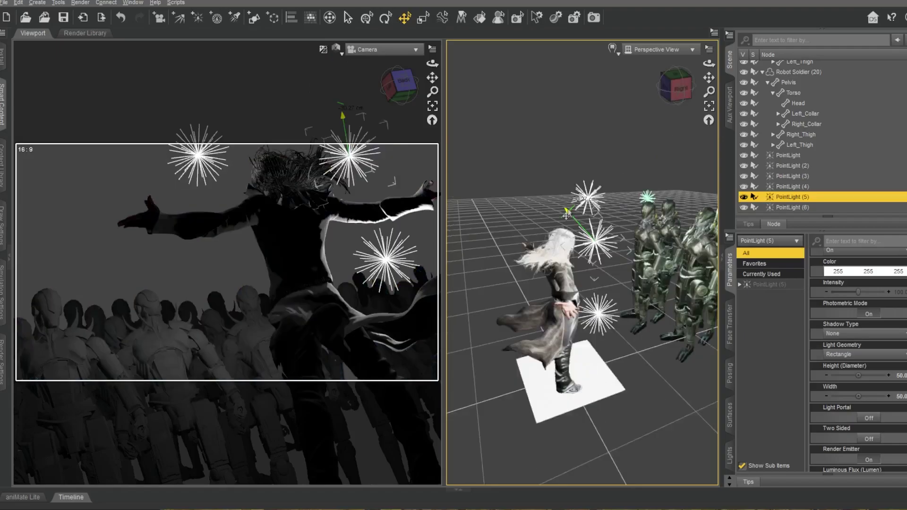
{"action": "left_click_drag", "start_coordinate": [571, 208], "coordinate": [580, 228]}
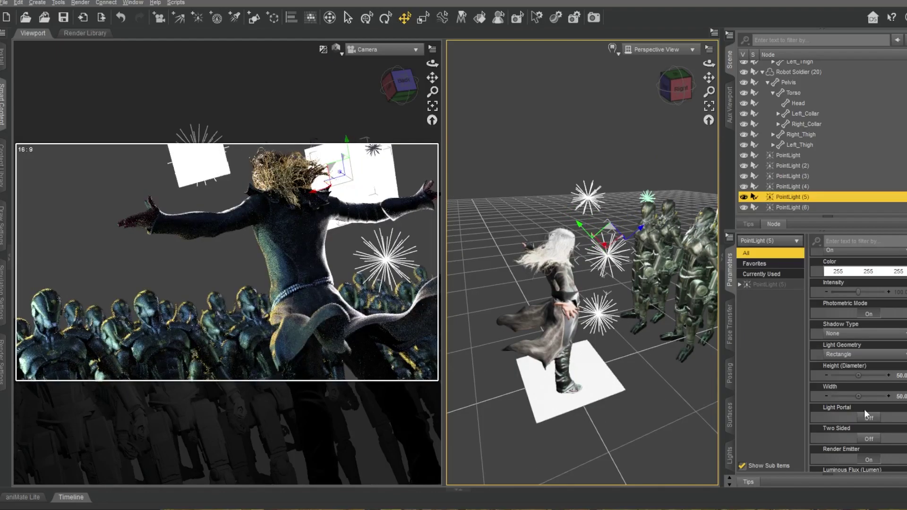
{"action": "scroll", "coordinate": [867, 416], "scroll_direction": "down", "scroll_amount": 1}
{"action": "left_click", "coordinate": [869, 446]}
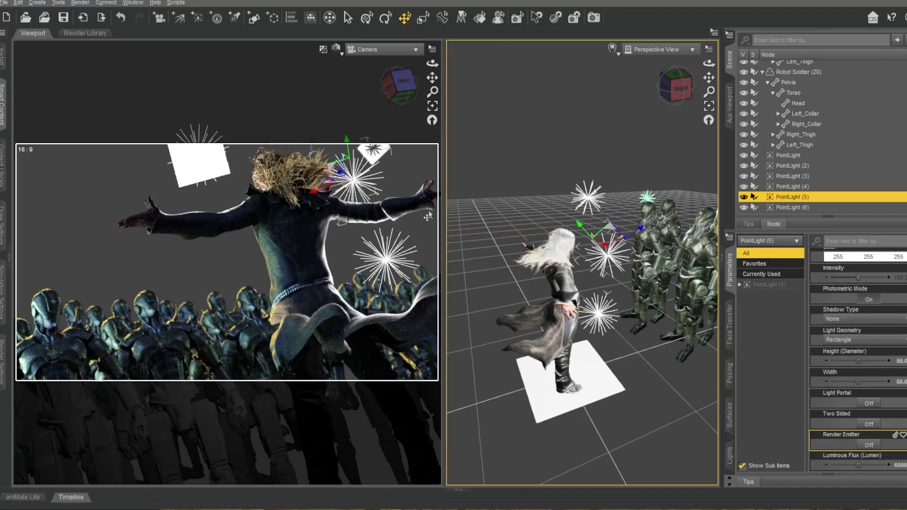
Raise PointLight (6) closer to the underside of Wolfgang's right arm.
{"action": "left_click", "coordinate": [386, 268]}
{"action": "left_click_drag", "start_coordinate": [372, 229], "coordinate": [370, 222]}
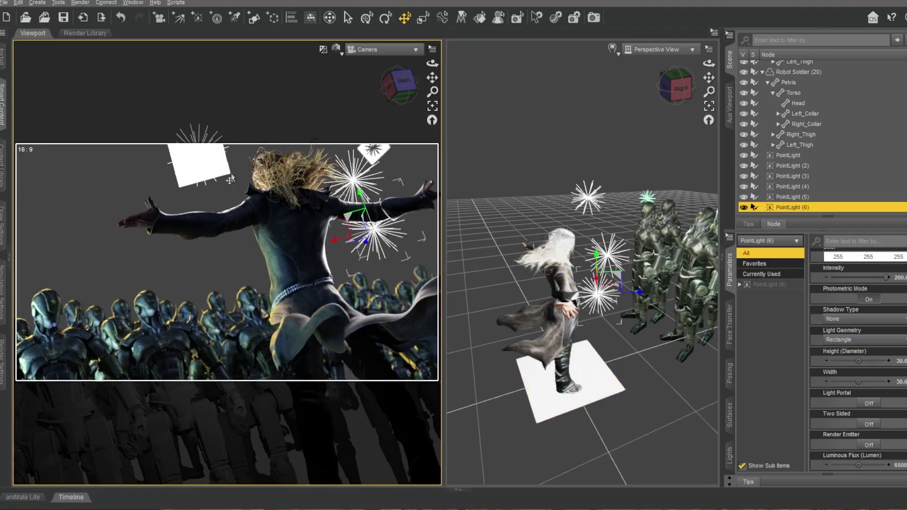
Duplicate PointLight (4) and move the copy along X towards Wolfgang's left hand.
{"action": "left_click", "coordinate": [189, 167]}
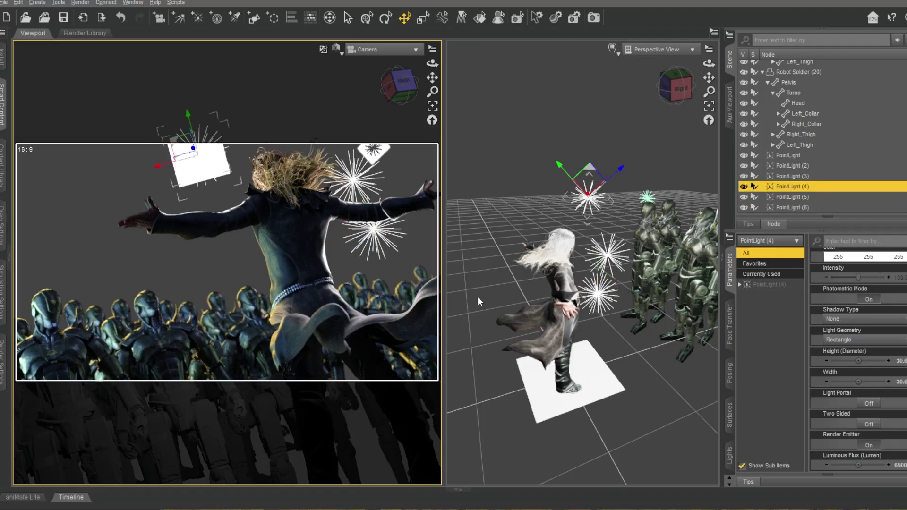
{"action": "key", "text": "ctrl+d"}
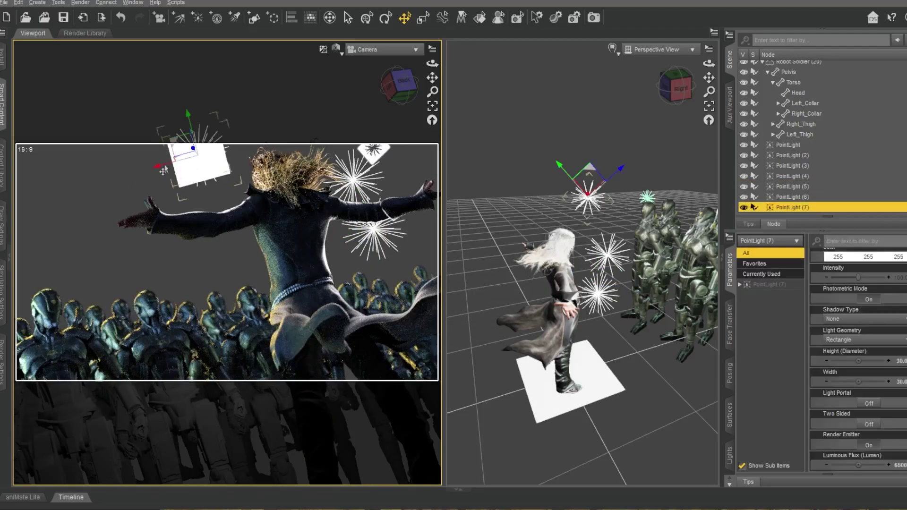
{"action": "left_click_drag", "start_coordinate": [163, 171], "coordinate": [102, 187]}
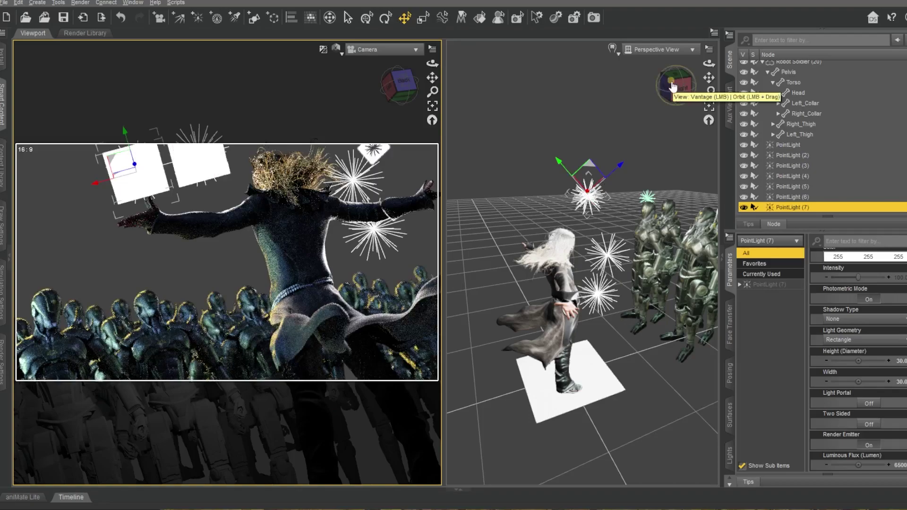
Position PointLight (7) just above Wolfgang's left forearm, adjusting its height and depth from the side.
{"action": "left_click", "coordinate": [673, 86]}
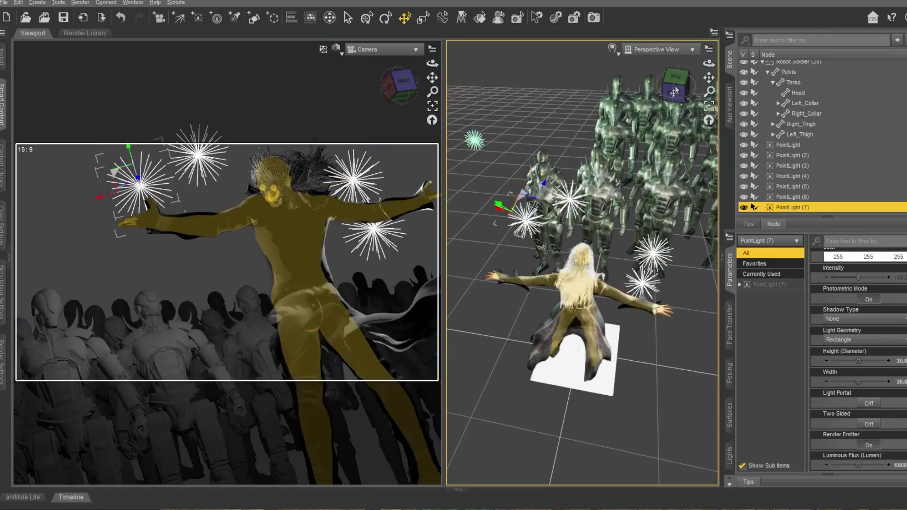
{"action": "left_click_drag", "start_coordinate": [675, 91], "coordinate": [697, 85]}
{"action": "left_click_drag", "start_coordinate": [494, 251], "coordinate": [476, 254]}
{"action": "mouse_move", "coordinate": [525, 228]}
{"action": "left_mouse_down"}
{"action": "mouse_move", "coordinate": [531, 174]}
{"action": "mouse_move", "coordinate": [522, 233]}
{"action": "left_mouse_up"}
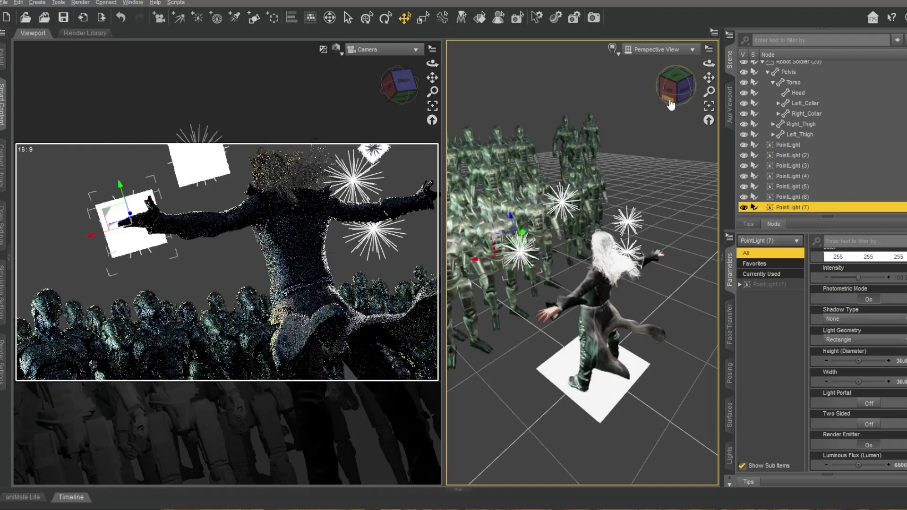
{"action": "left_click", "coordinate": [671, 103]}
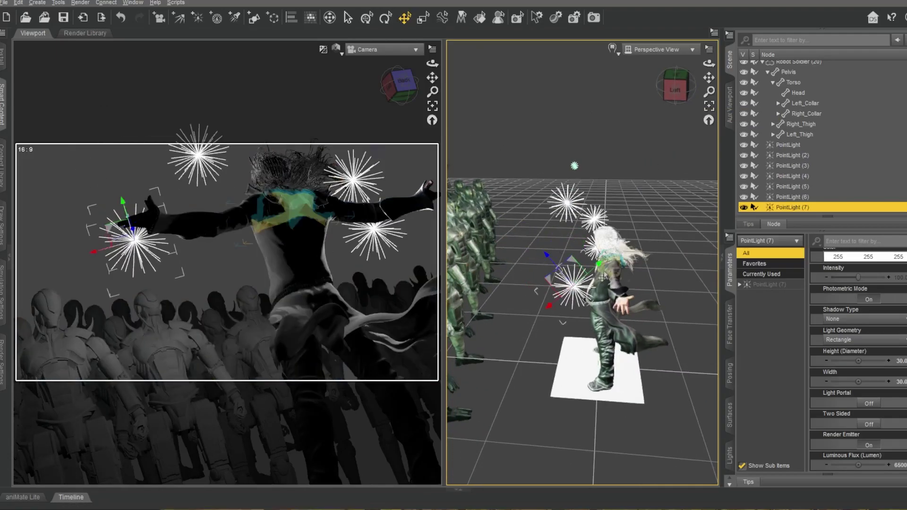
{"action": "left_click_drag", "start_coordinate": [603, 276], "coordinate": [698, 220]}
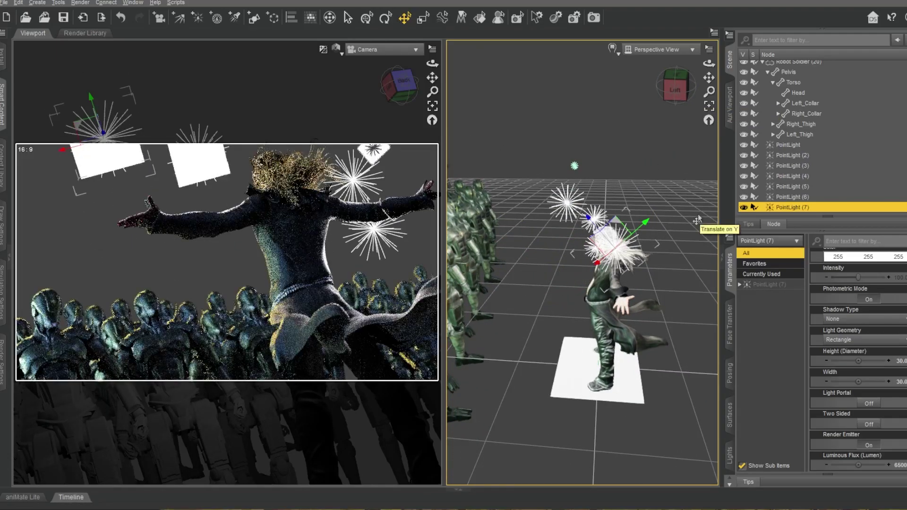
Turn off the Render Emitter option for PointLight (7) and PointLight (4).
{"action": "left_click", "coordinate": [867, 446]}
{"action": "left_click", "coordinate": [199, 156]}
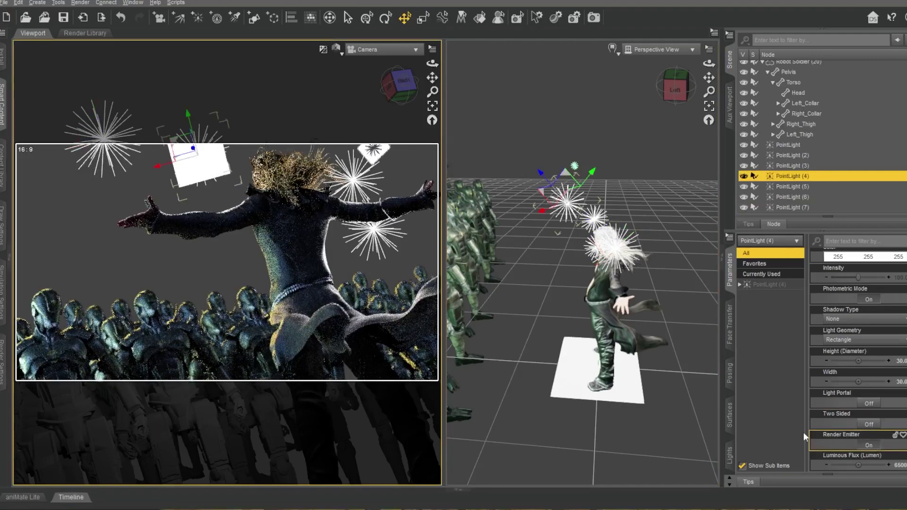
{"action": "left_click", "coordinate": [866, 446]}
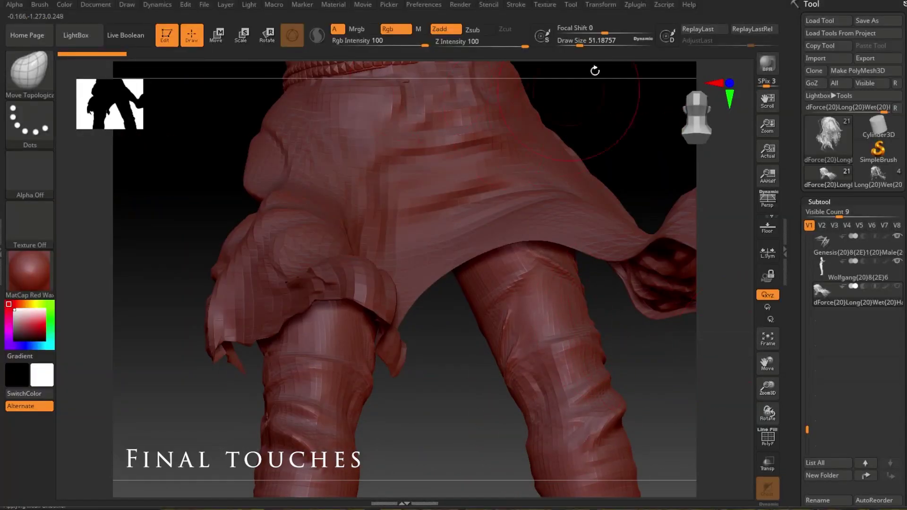
Switch to ZBrush, select the GothiX Rock Belt subtool and nudge its side section with the Move Topological brush.
{"action": "left_click_drag", "start_coordinate": [593, 69], "coordinate": [612, 314], "text": "alt"}
{"action": "left_click_drag", "start_coordinate": [151, 175], "coordinate": [153, 436], "text": "alt"}
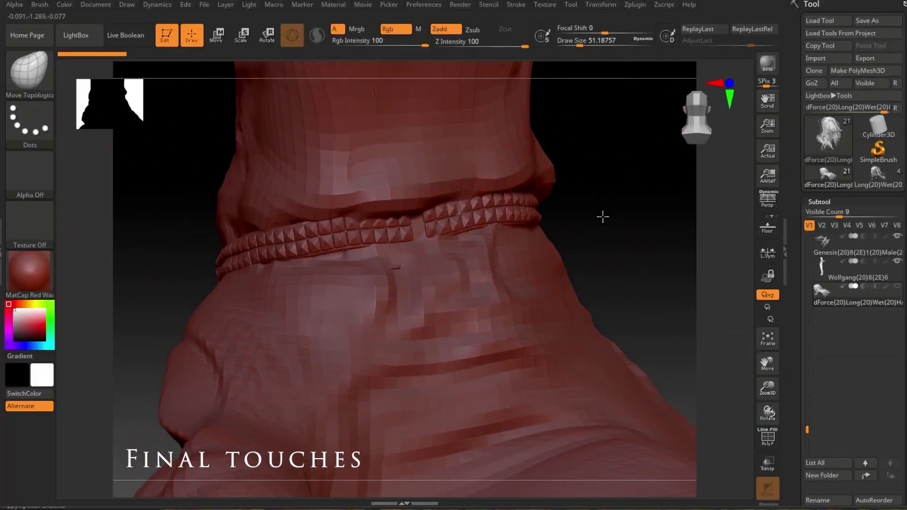
{"action": "left_click", "coordinate": [483, 266], "text": "alt"}
{"action": "left_click_drag", "start_coordinate": [601, 217], "coordinate": [539, 267]}
{"action": "left_click", "coordinate": [368, 271], "text": "alt"}
{"action": "left_click_drag", "start_coordinate": [461, 249], "coordinate": [500, 253]}
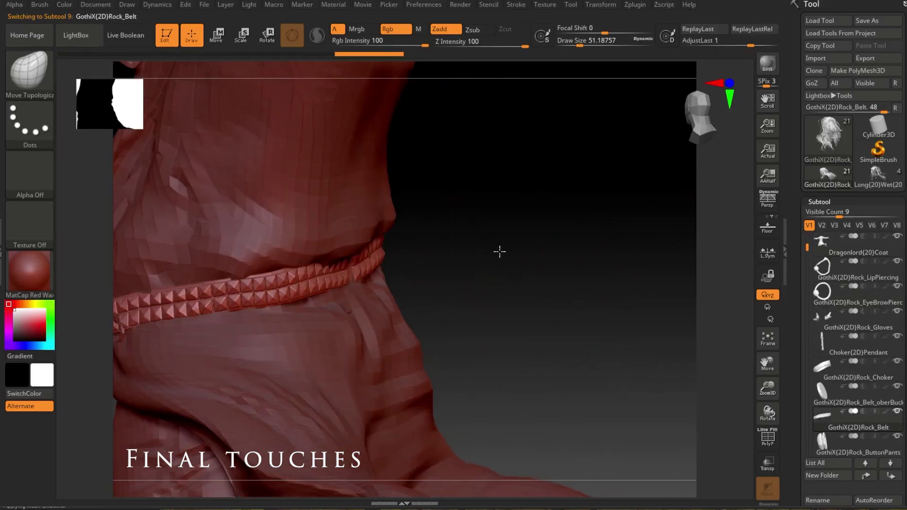
{"action": "left_click_drag", "start_coordinate": [363, 273], "coordinate": [355, 271]}
Reshape the belt's side section against the coat with the Move brush, reducing the draw size to about 22.
{"action": "left_click", "coordinate": [26, 71]}
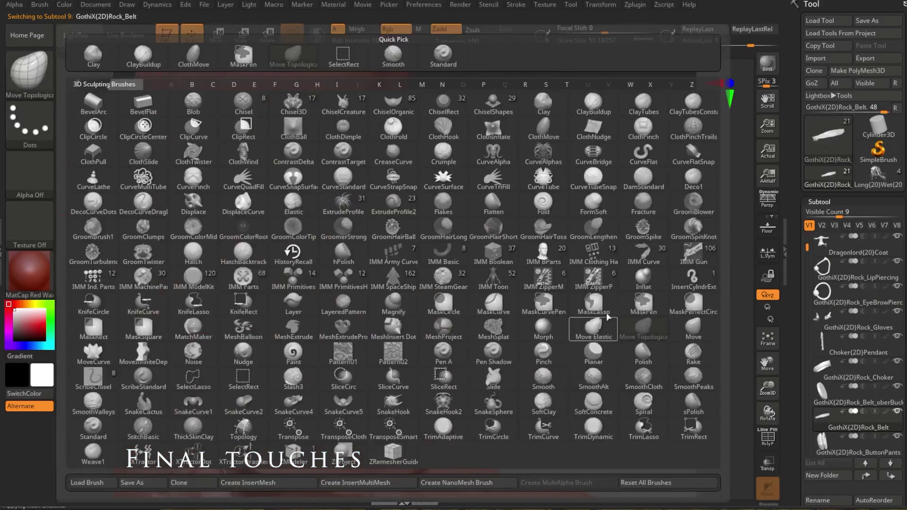
{"action": "left_click", "coordinate": [432, 260]}
{"action": "left_click_drag", "start_coordinate": [320, 271], "coordinate": [316, 277]}
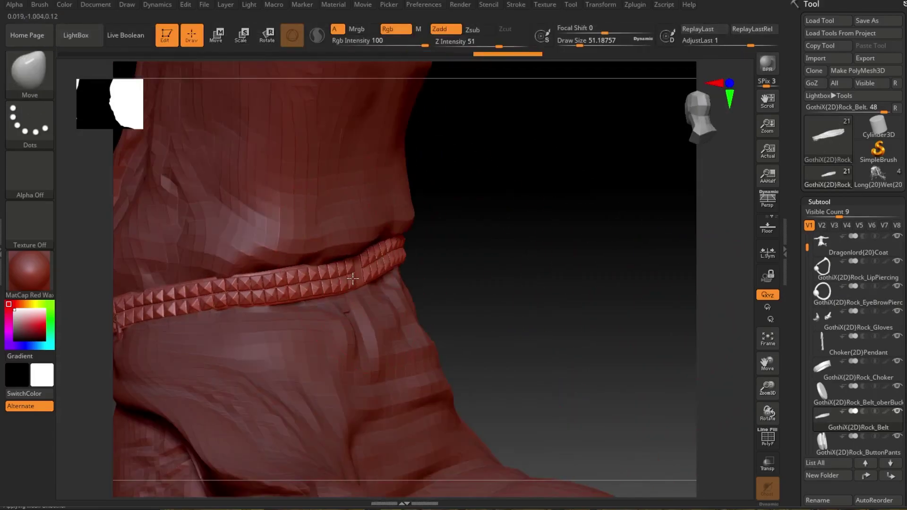
{"action": "left_click_drag", "start_coordinate": [515, 246], "coordinate": [487, 248]}
{"action": "key", "text": "bracketleft"}
{"action": "key", "text": "bracketleft"}
{"action": "key", "text": "bracketleft"}
{"action": "left_click_drag", "start_coordinate": [314, 267], "coordinate": [314, 272]}
Reselect the belt subtool and pull its far side slightly down along the coat's waist.
{"action": "mouse_move", "coordinate": [518, 203]}
{"action": "left_mouse_down"}
{"action": "mouse_move", "coordinate": [458, 208]}
{"action": "mouse_move", "coordinate": [451, 231]}
{"action": "left_mouse_up"}
{"action": "mouse_move", "coordinate": [586, 222]}
{"action": "left_mouse_down"}
{"action": "mouse_move", "coordinate": [539, 225]}
{"action": "mouse_move", "coordinate": [600, 232]}
{"action": "mouse_move", "coordinate": [648, 207]}
{"action": "left_mouse_up"}
{"action": "left_click", "coordinate": [561, 259], "text": "alt"}
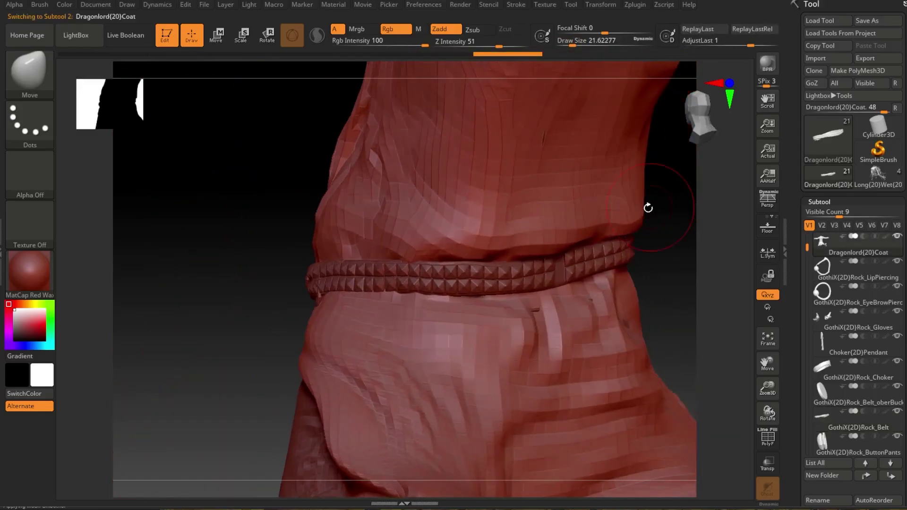
{"action": "left_click", "coordinate": [331, 282], "text": "alt"}
{"action": "left_click_drag", "start_coordinate": [330, 286], "coordinate": [328, 293]}
{"action": "left_click_drag", "start_coordinate": [274, 283], "coordinate": [581, 246]}
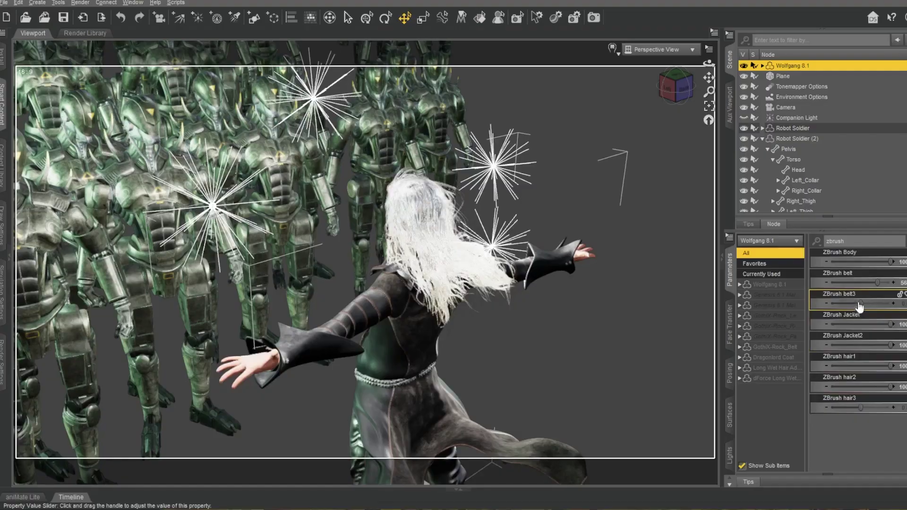
Return to Daz Studio, show the scene through the Camera and set Rendering Quality to 2 in the render settings.
{"action": "left_click_drag", "start_coordinate": [709, 77], "coordinate": [713, 39]}
{"action": "left_click_drag", "start_coordinate": [684, 85], "coordinate": [642, 49]}
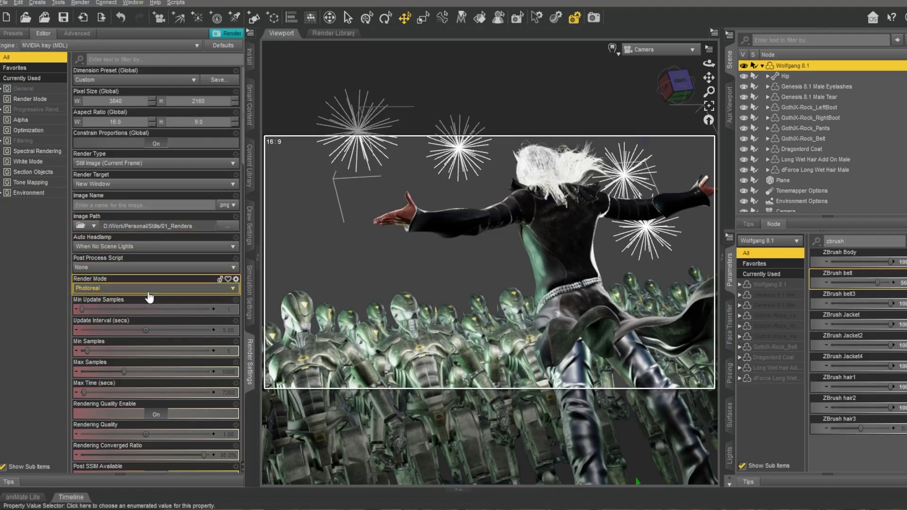
{"action": "scroll", "coordinate": [150, 297], "scroll_direction": "down", "scroll_amount": 5}
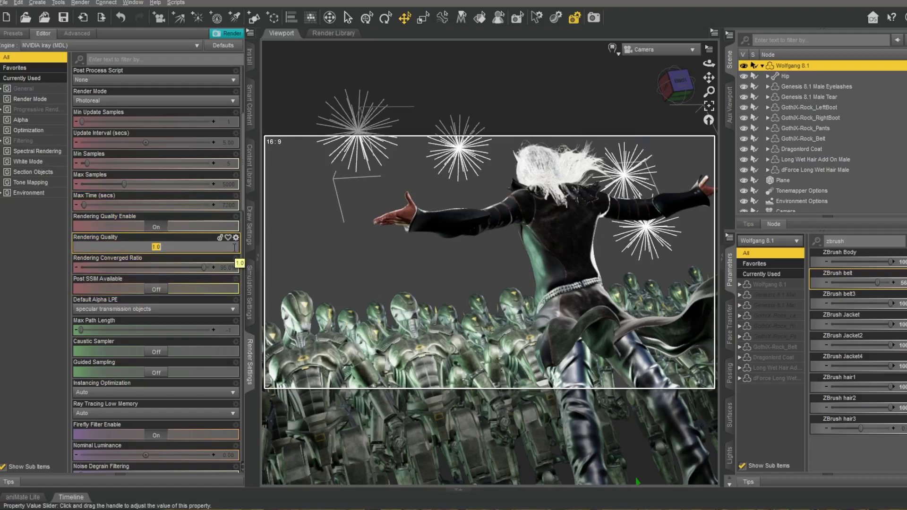
{"action": "type", "text": "2"}
{"action": "key", "text": "Return"}
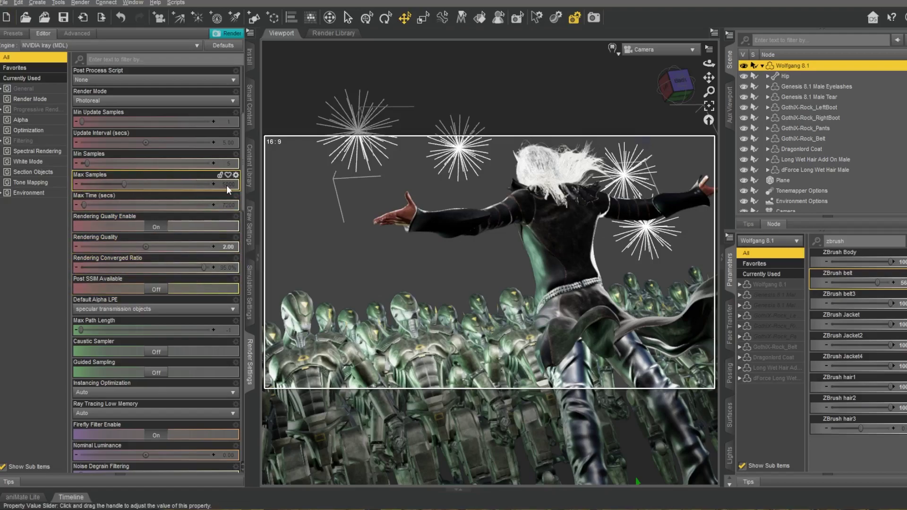
Set Min Samples to 10, Min Update Samples to 3 and Max Samples to 10000.
{"action": "left_click", "coordinate": [230, 164]}
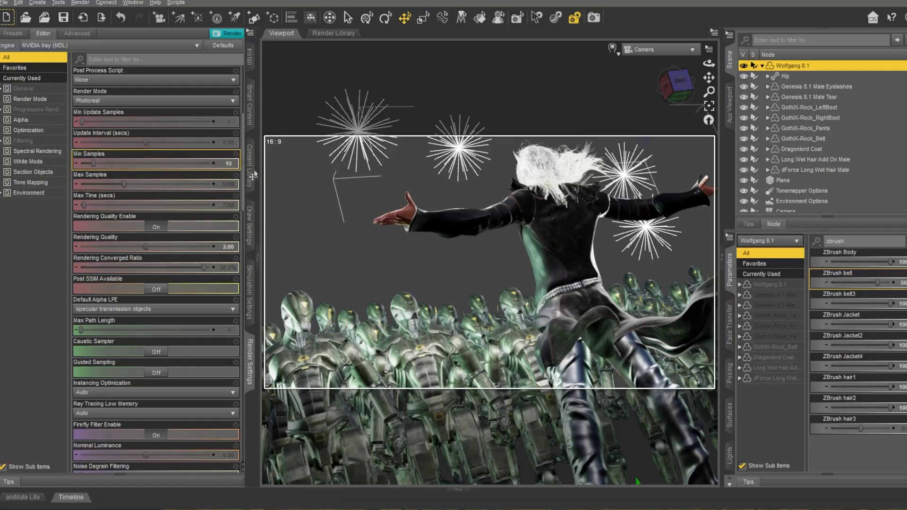
{"action": "left_click", "coordinate": [232, 124]}
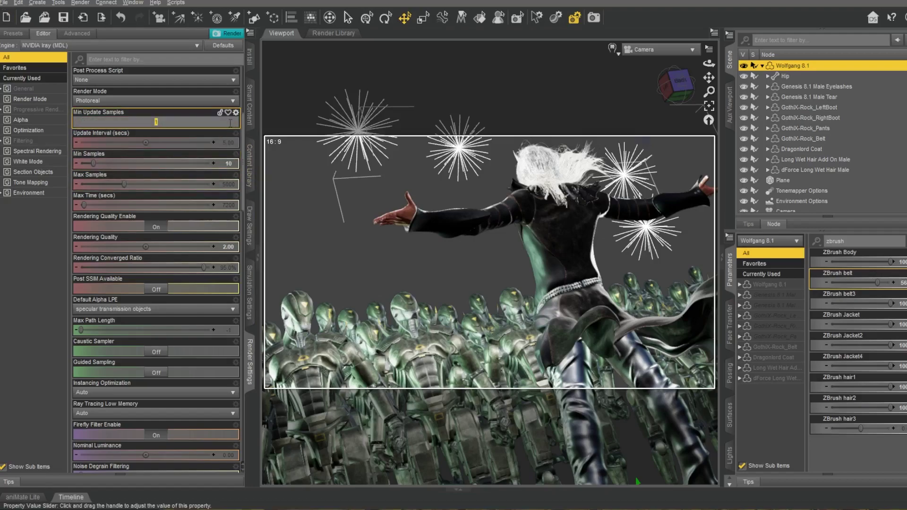
{"action": "type", "text": "3"}
{"action": "key", "text": "Return"}
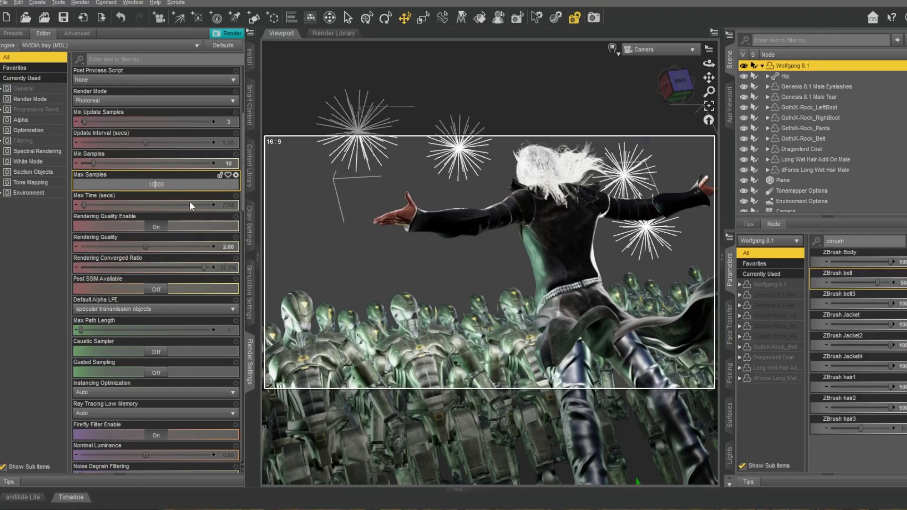
{"action": "type", "text": "10000"}
{"action": "key", "text": "Return"}
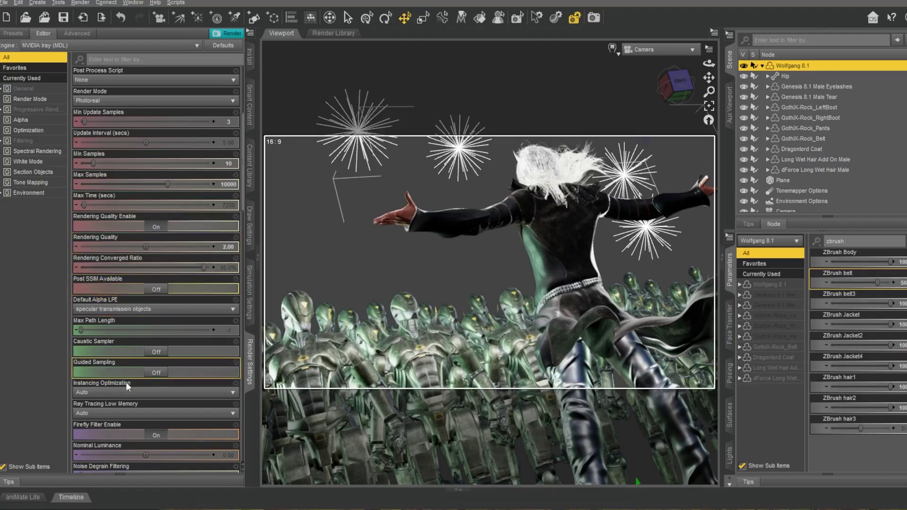
Check the remaining tone mapping and environment settings, and start the final render.
{"action": "scroll", "coordinate": [127, 386], "scroll_direction": "down", "scroll_amount": 5}
{"action": "scroll", "coordinate": [130, 395], "scroll_direction": "down", "scroll_amount": 8}
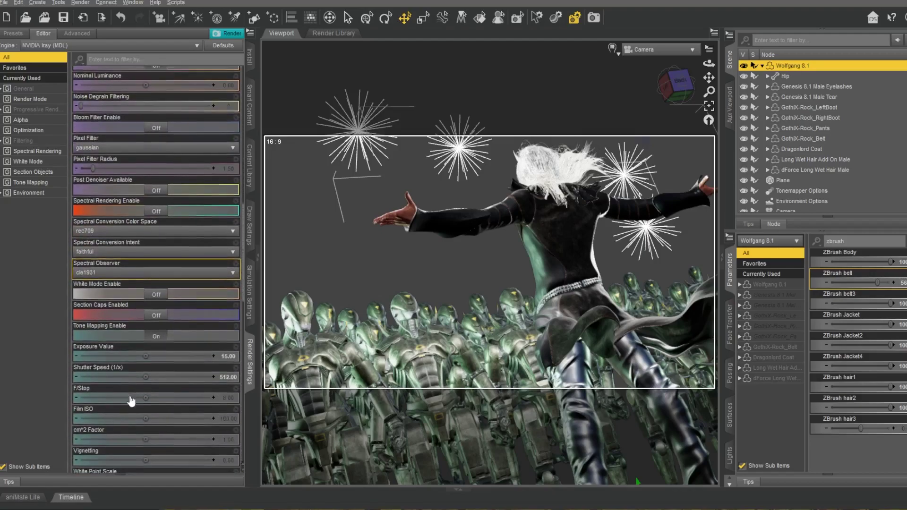
{"action": "scroll", "coordinate": [137, 336], "scroll_direction": "down", "scroll_amount": 7}
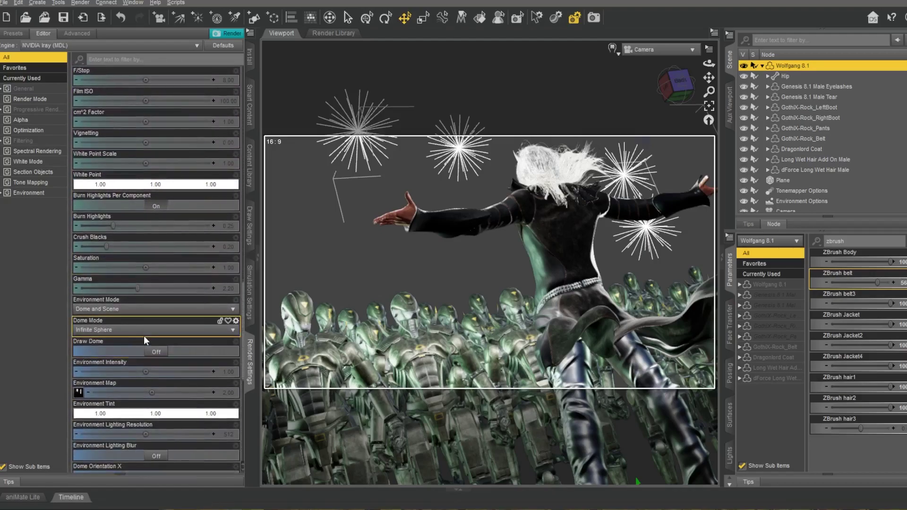
{"action": "scroll", "coordinate": [160, 334], "scroll_direction": "down", "scroll_amount": 5}
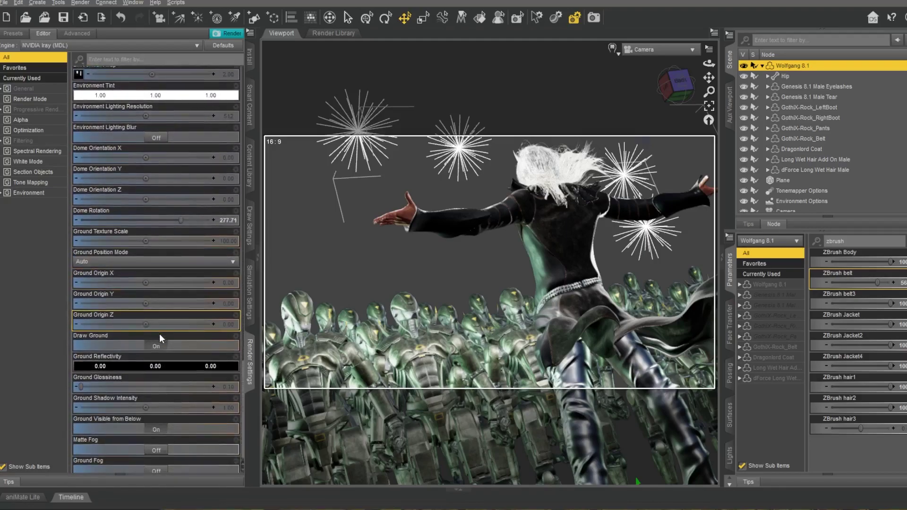
{"action": "left_click", "coordinate": [231, 34]}
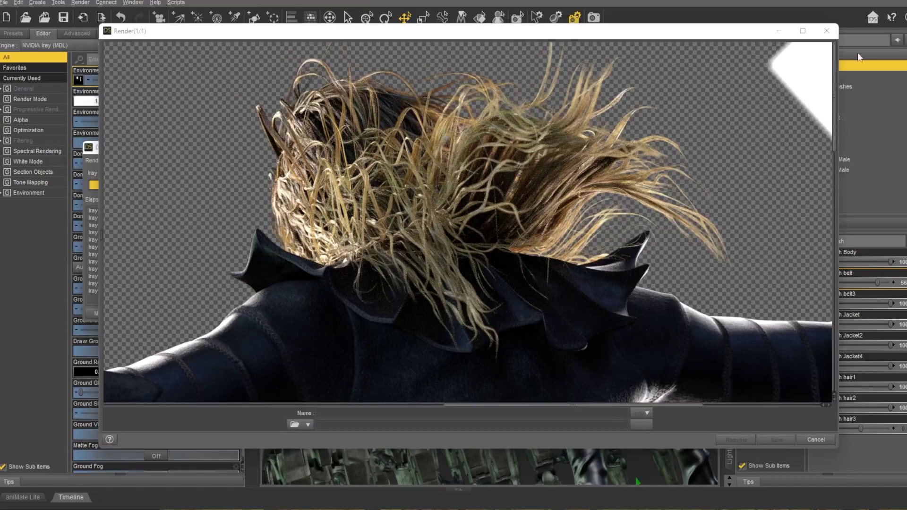
Discard the finished render and delete the dForce Long Wet Hair Male from the Wolfgang 8.1 figure.
{"action": "left_click", "coordinate": [827, 31]}
{"action": "key", "text": "Return"}
{"action": "left_click", "coordinate": [808, 170]}
{"action": "key", "text": "Delete"}
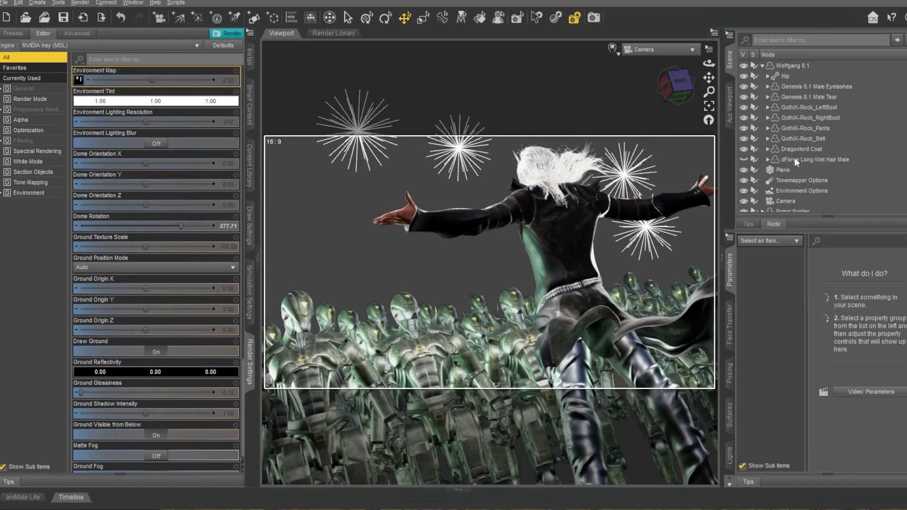
{"action": "key", "text": "Delete"}
Browse the installed content products in the Hair category for a replacement hairstyle.
{"action": "left_click", "coordinate": [250, 104]}
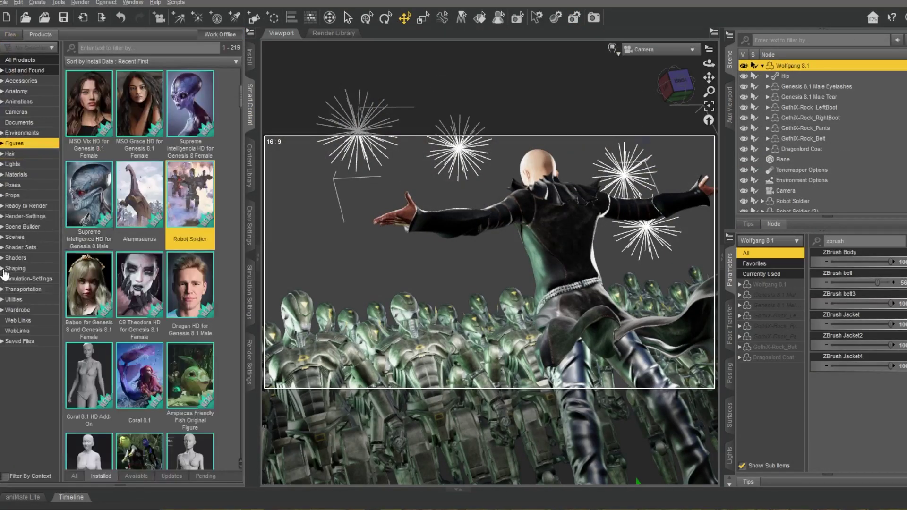
{"action": "left_click", "coordinate": [10, 153]}
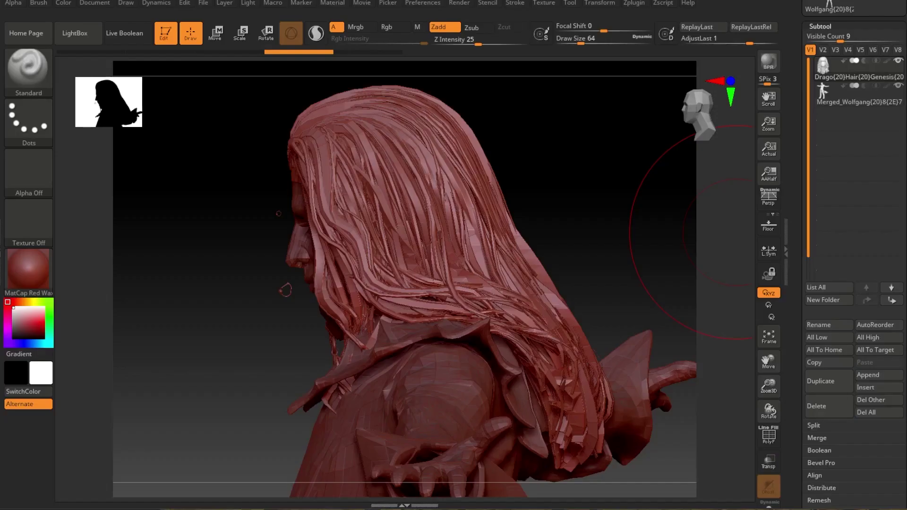
In ZBrush, pull the Drago hair's back and ends outward into a windblown flow with the ClothMove and Move Topological brushes.
{"action": "left_click_drag", "start_coordinate": [525, 137], "coordinate": [511, 194]}
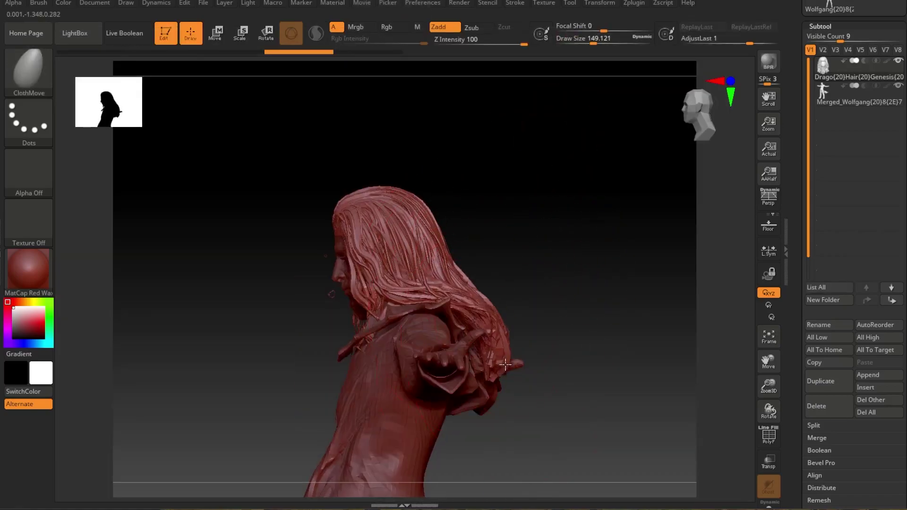
{"action": "mouse_move", "coordinate": [496, 340]}
{"action": "left_mouse_down"}
{"action": "mouse_move", "coordinate": [523, 358]}
{"action": "mouse_move", "coordinate": [449, 320]}
{"action": "mouse_move", "coordinate": [458, 225]}
{"action": "mouse_move", "coordinate": [482, 228]}
{"action": "left_mouse_up"}
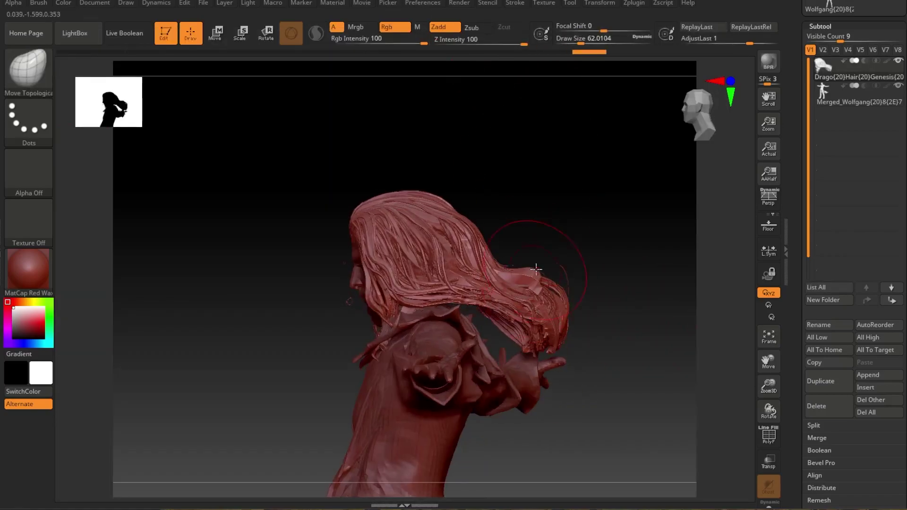
{"action": "mouse_move", "coordinate": [521, 223]}
{"action": "left_mouse_down"}
{"action": "mouse_move", "coordinate": [521, 168]}
{"action": "mouse_move", "coordinate": [430, 173]}
{"action": "left_mouse_up"}
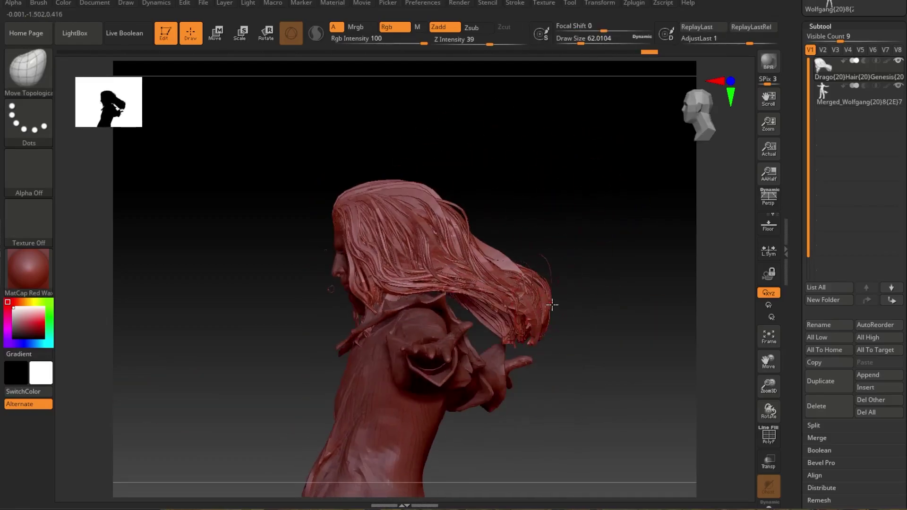
{"action": "mouse_move", "coordinate": [563, 222]}
{"action": "left_mouse_down"}
{"action": "mouse_move", "coordinate": [534, 217]}
{"action": "mouse_move", "coordinate": [416, 258]}
{"action": "left_mouse_up"}
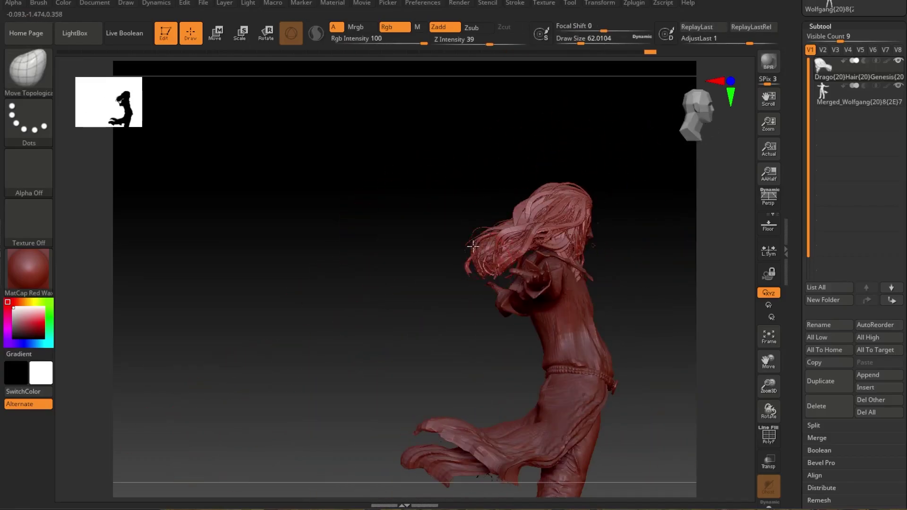
{"action": "mouse_move", "coordinate": [508, 238]}
{"action": "left_mouse_down"}
{"action": "mouse_move", "coordinate": [514, 172]}
{"action": "mouse_move", "coordinate": [591, 203]}
{"action": "left_mouse_up"}
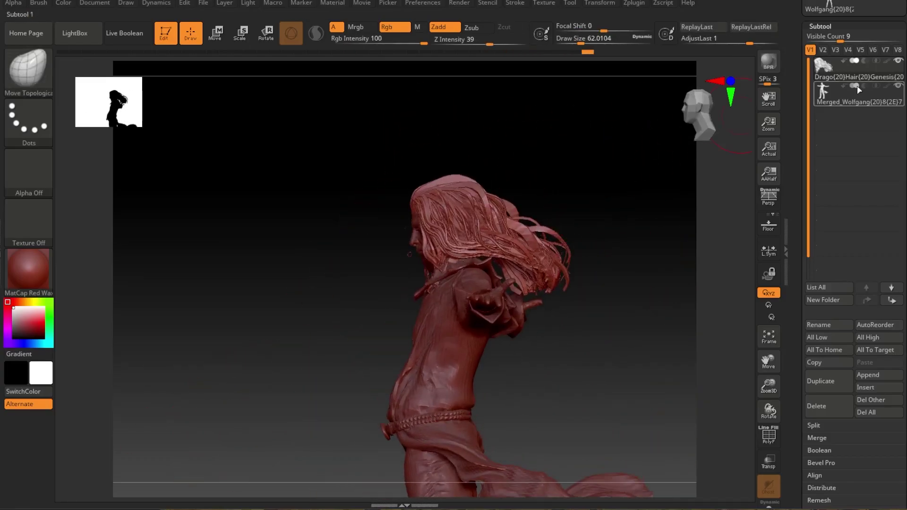
Lift and spread more loose strands behind the head, alternating the Move Topological and ClothMove brushes.
{"action": "left_click", "coordinate": [28, 69]}
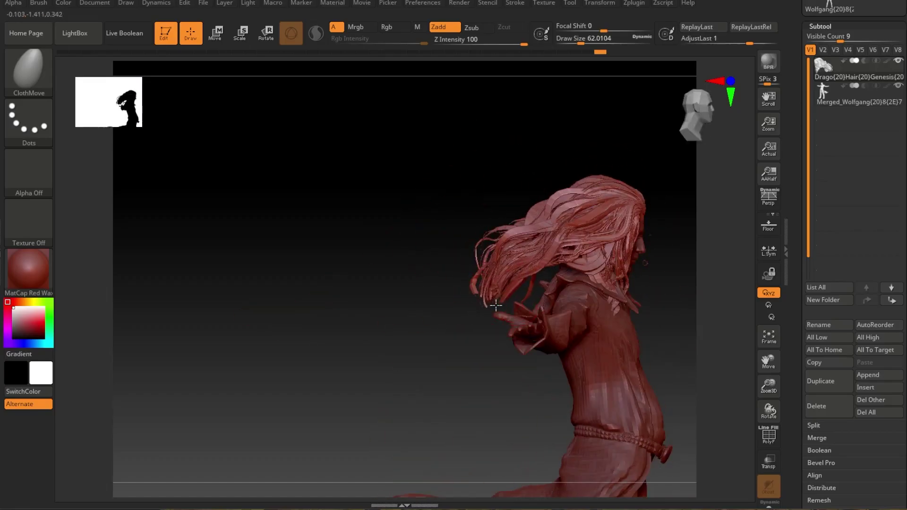
{"action": "left_click", "coordinate": [29, 69]}
{"action": "left_click_drag", "start_coordinate": [431, 202], "coordinate": [525, 208]}
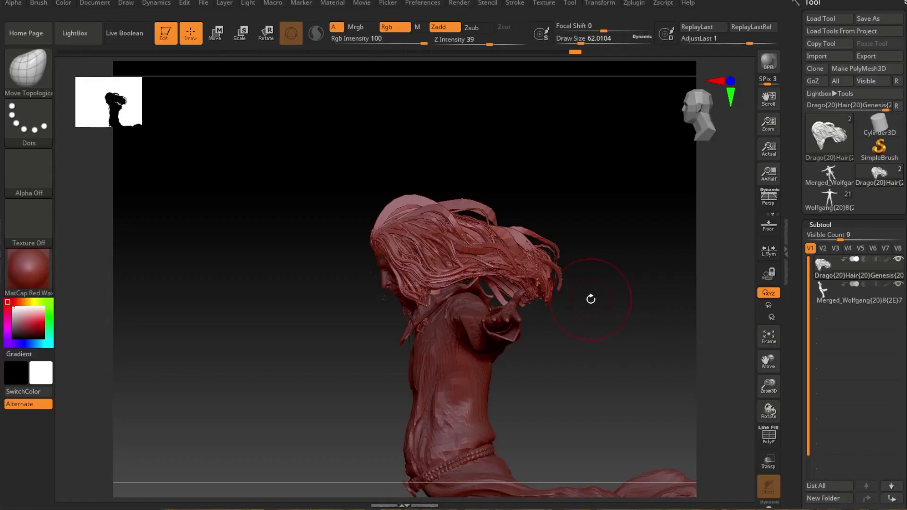
{"action": "key", "text": "b"}
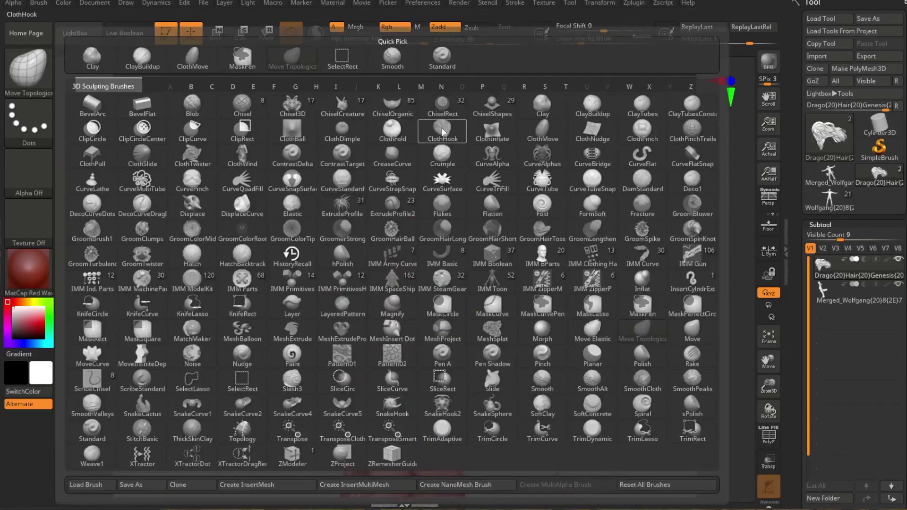
{"action": "key", "text": "c"}
{"action": "key", "text": "m"}
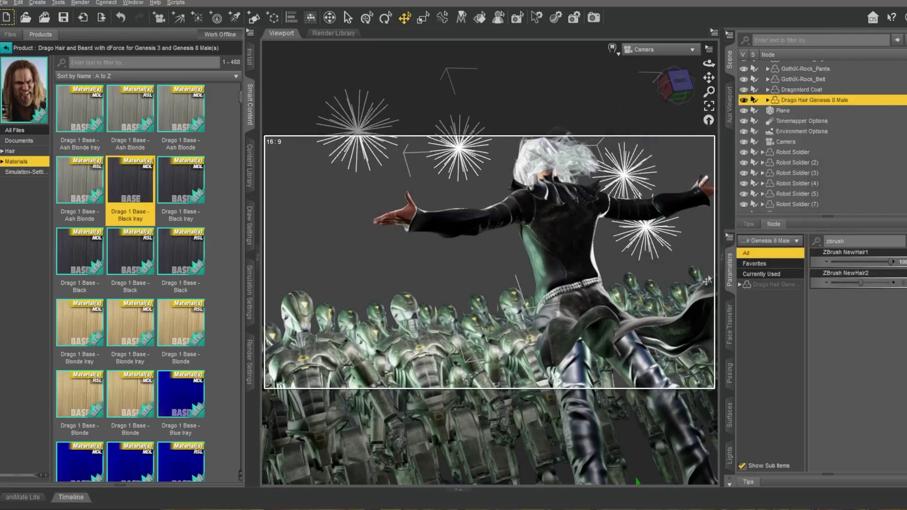
In Daz Studio, apply the Drago 1 Base - Black Iray material to the hair and reduce its ZBrush NewHair1 morph.
{"action": "double_click", "coordinate": [181, 184]}
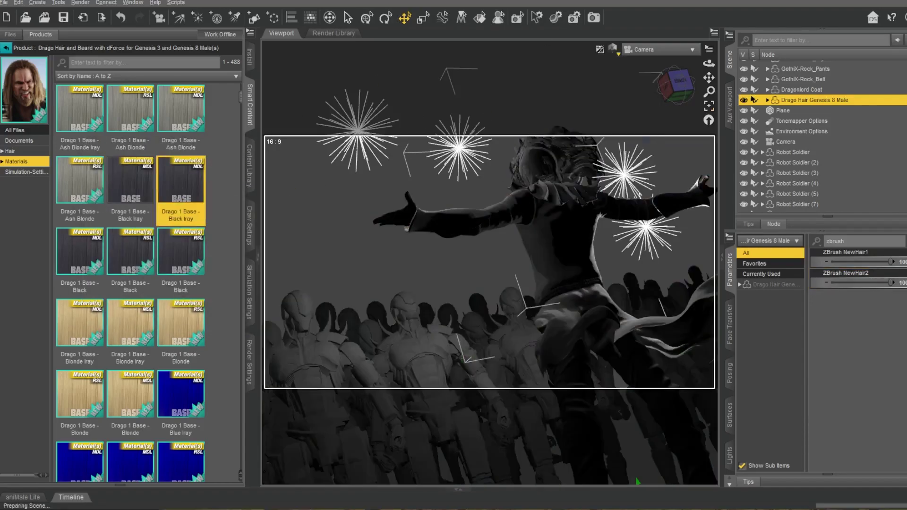
{"action": "left_click_drag", "start_coordinate": [890, 262], "coordinate": [861, 262]}
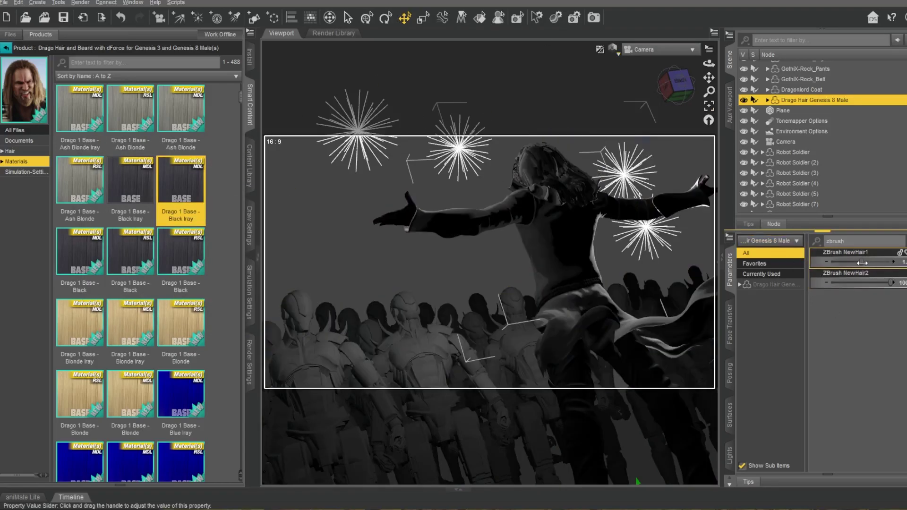
Apply the other Drago 1 Base - Black Iray material to the hair and leave the viewport's Iray preview.
{"action": "scroll", "coordinate": [135, 346], "scroll_direction": "up", "scroll_amount": 3}
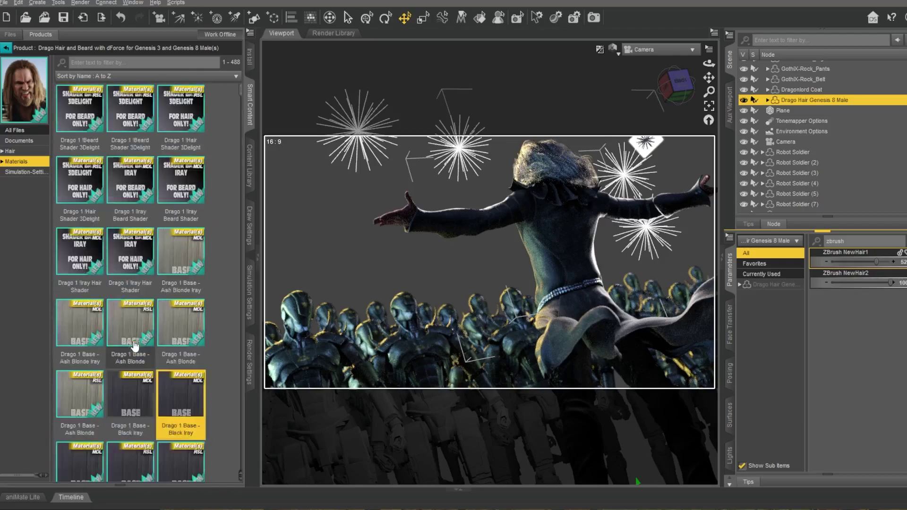
{"action": "double_click", "coordinate": [137, 395]}
{"action": "left_click", "coordinate": [613, 49]}
{"action": "left_click", "coordinate": [619, 187]}
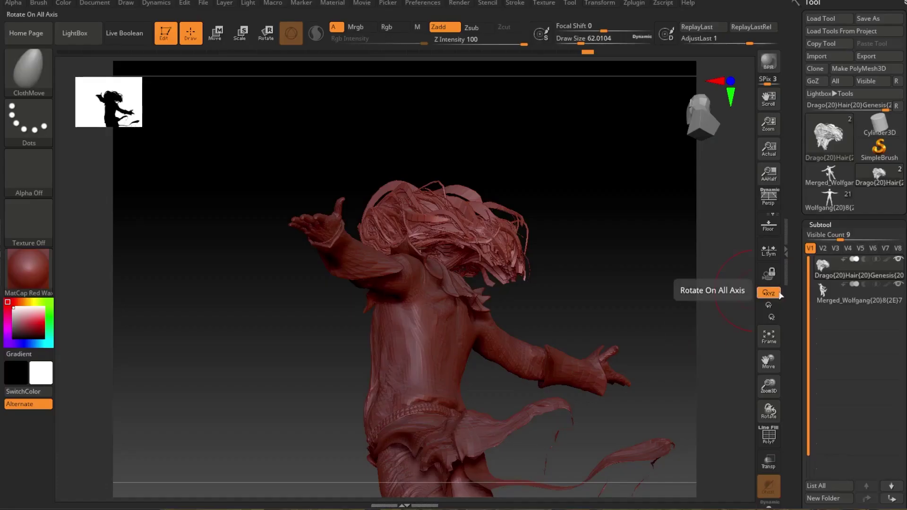
Back in ZBrush, sweep the hair mass further out from the head with the ClothMove brush.
{"action": "key", "text": "space"}
{"action": "mouse_move", "coordinate": [662, 284]}
{"action": "left_mouse_down"}
{"action": "mouse_move", "coordinate": [555, 208]}
{"action": "mouse_move", "coordinate": [548, 217]}
{"action": "left_mouse_up"}
{"action": "mouse_move", "coordinate": [638, 212]}
{"action": "left_mouse_down"}
{"action": "mouse_move", "coordinate": [537, 223]}
{"action": "mouse_move", "coordinate": [585, 120]}
{"action": "mouse_move", "coordinate": [614, 189]}
{"action": "mouse_move", "coordinate": [567, 245]}
{"action": "mouse_move", "coordinate": [437, 228]}
{"action": "left_mouse_up"}
Reshape individual hair strands around the crown and back with the Move Topological brush.
{"action": "key", "text": "b"}
{"action": "key", "text": "m"}
{"action": "key", "text": "t"}
{"action": "mouse_move", "coordinate": [330, 78]}
{"action": "left_mouse_down"}
{"action": "mouse_move", "coordinate": [377, 71]}
{"action": "mouse_move", "coordinate": [481, 170]}
{"action": "left_mouse_up"}
{"action": "mouse_move", "coordinate": [652, 203]}
{"action": "left_mouse_down"}
{"action": "mouse_move", "coordinate": [618, 196]}
{"action": "mouse_move", "coordinate": [492, 240]}
{"action": "left_mouse_up"}
{"action": "right_click_drag", "start_coordinate": [492, 239], "coordinate": [473, 212]}
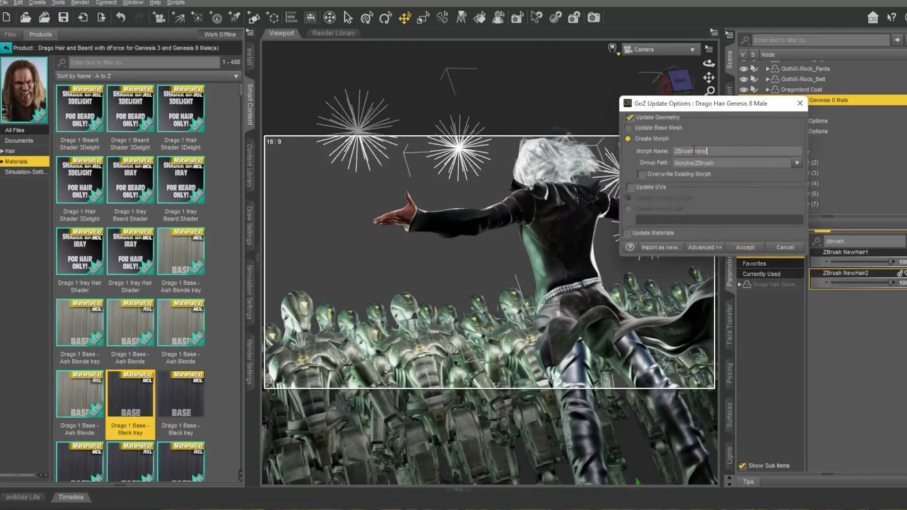
In Daz Studio, create the sculpted hair as a morph named ZBrush newHair3 and raise its strength to about 77%.
{"action": "type", "text": "hair3"}
{"action": "left_click", "coordinate": [745, 247]}
{"action": "left_click_drag", "start_coordinate": [864, 303], "coordinate": [892, 303]}
{"action": "left_click", "coordinate": [662, 50]}
{"action": "left_click_drag", "start_coordinate": [677, 83], "coordinate": [706, 81]}
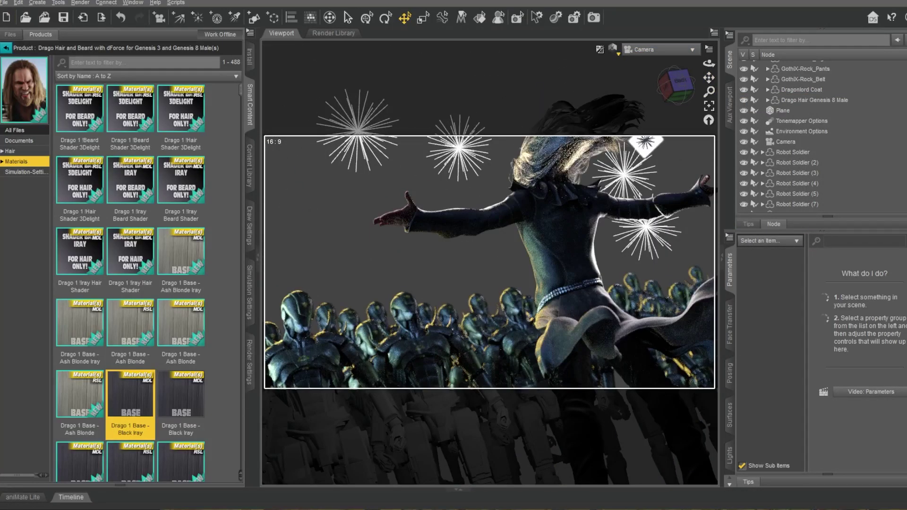
Reset the Drago hair's ZBrush morphs to zero and send the hair to ZBrush.
{"action": "left_click", "coordinate": [614, 50]}
{"action": "left_click", "coordinate": [620, 175]}
{"action": "left_click", "coordinate": [815, 100]}
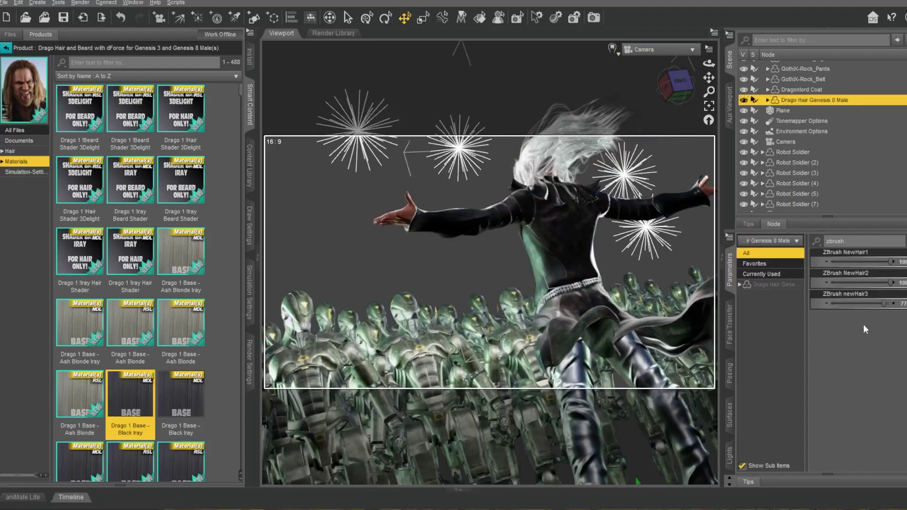
{"action": "left_click_drag", "start_coordinate": [890, 262], "coordinate": [861, 261]}
{"action": "left_click", "coordinate": [3, 2]}
{"action": "left_click", "coordinate": [4, 2]}
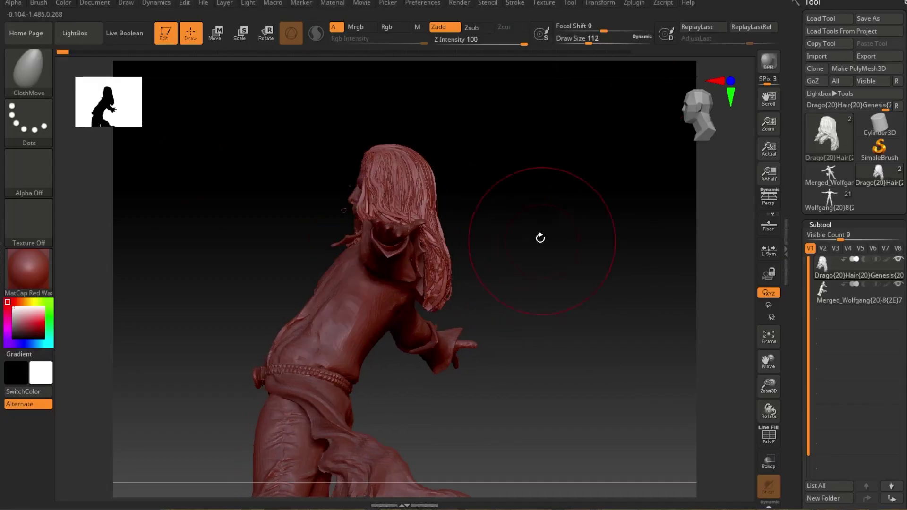
Sculpt the straight Drago hair into a new tousled, windblown shape with the ClothMove brush.
{"action": "left_click_drag", "start_coordinate": [540, 238], "coordinate": [425, 246]}
{"action": "left_click", "coordinate": [445, 286]}
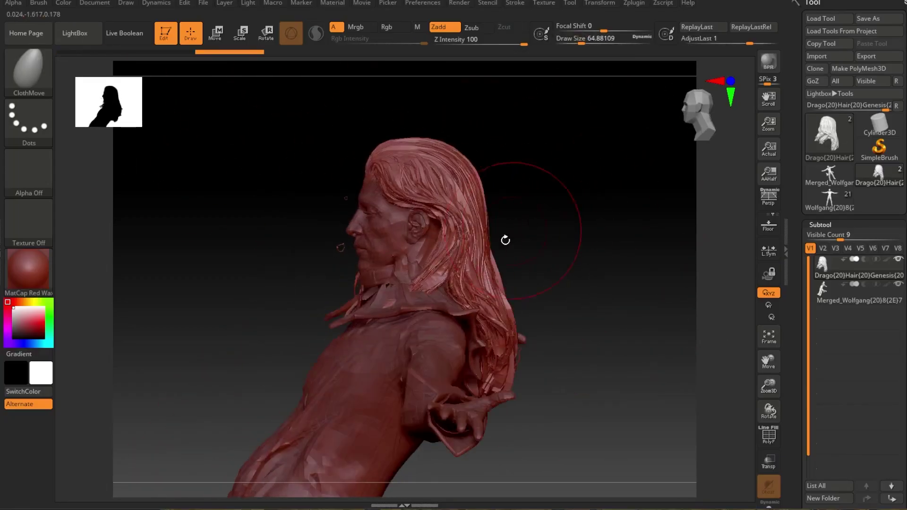
{"action": "key", "text": "space"}
{"action": "left_click_drag", "start_coordinate": [459, 287], "coordinate": [467, 286]}
{"action": "left_click_drag", "start_coordinate": [501, 302], "coordinate": [435, 186]}
{"action": "left_click_drag", "start_coordinate": [586, 373], "coordinate": [529, 383]}
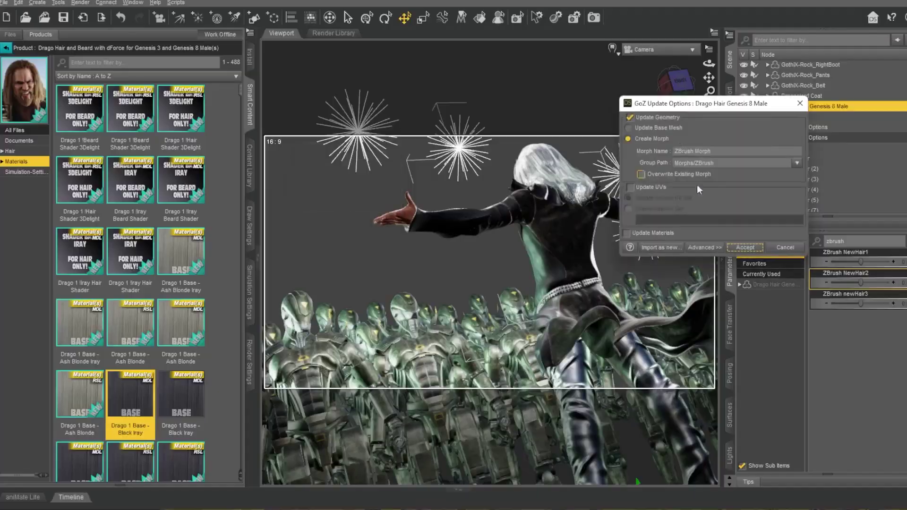
In Daz Studio, create the ZBrush NewHair4 morph, set it to 100%, and preview the scene in Iray.
{"action": "left_click", "coordinate": [745, 247]}
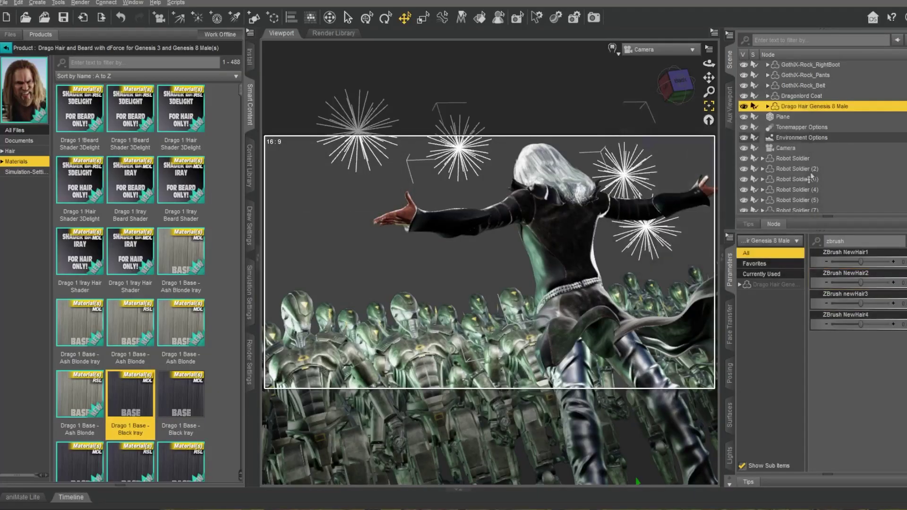
{"action": "left_click", "coordinate": [612, 48]}
{"action": "left_click", "coordinate": [616, 187]}
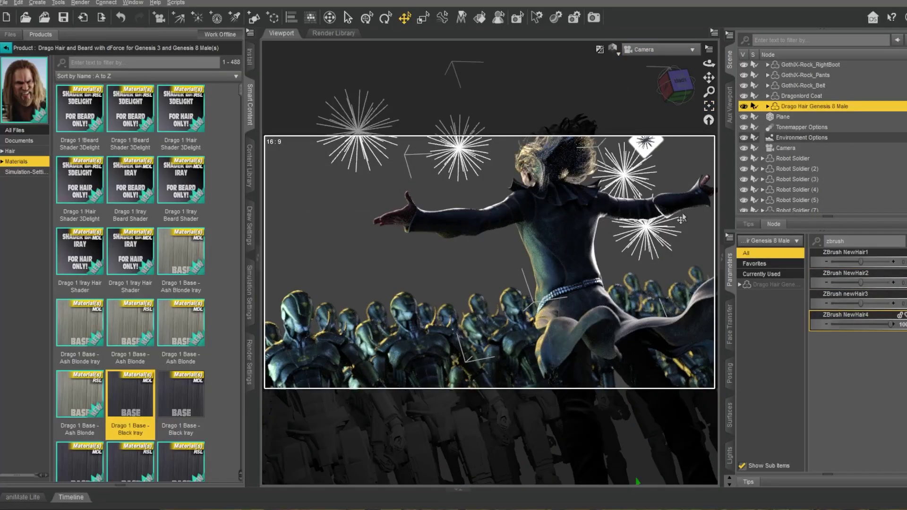
Create a new camera, Camera (2), using the active viewport transforms of the existing camera.
{"action": "left_click", "coordinate": [786, 148]}
{"action": "left_click", "coordinate": [159, 17]}
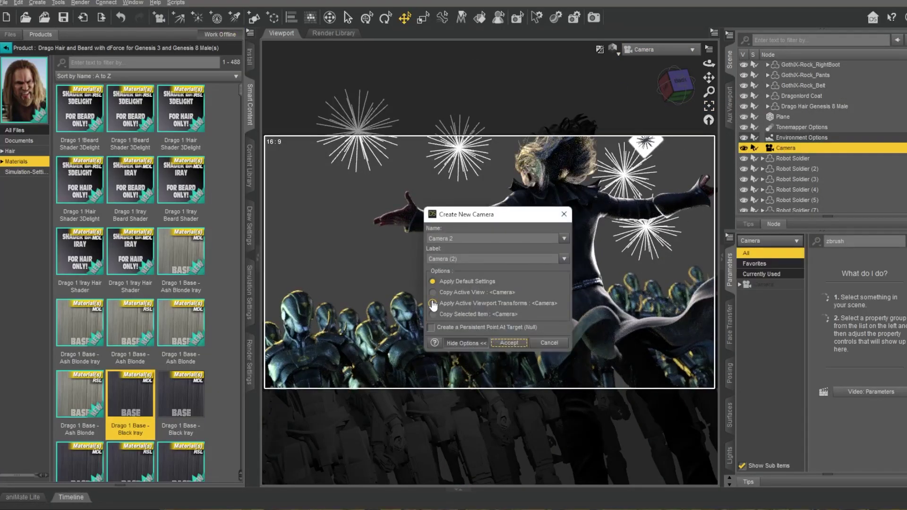
{"action": "left_click", "coordinate": [433, 303]}
{"action": "left_click", "coordinate": [509, 343]}
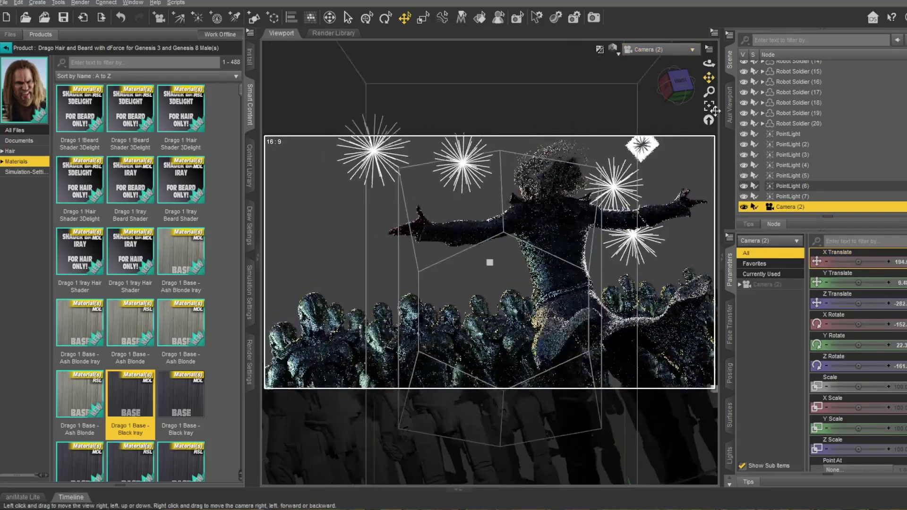
Reposition Camera (2) to reframe the outstretched figure above the robot soldiers, undoing the last camera adjustment.
{"action": "scroll", "coordinate": [661, 189], "scroll_direction": "up", "scroll_amount": 2}
{"action": "left_click_drag", "start_coordinate": [709, 77], "coordinate": [708, 97]}
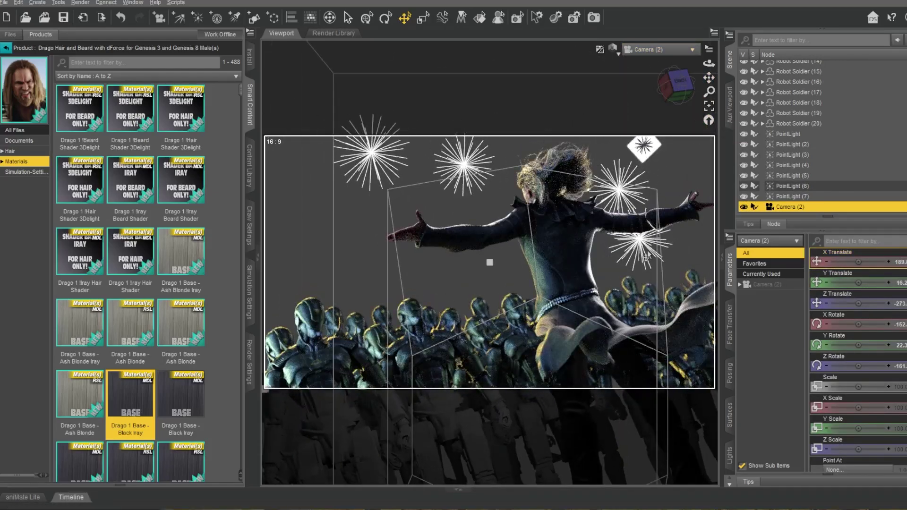
{"action": "key", "text": "ctrl+z"}
Lock the X, Y and Z translate and rotate properties of Camera (2).
{"action": "left_click", "coordinate": [902, 253]}
{"action": "left_click", "coordinate": [902, 274]}
{"action": "left_click", "coordinate": [902, 294]}
{"action": "left_click", "coordinate": [903, 316]}
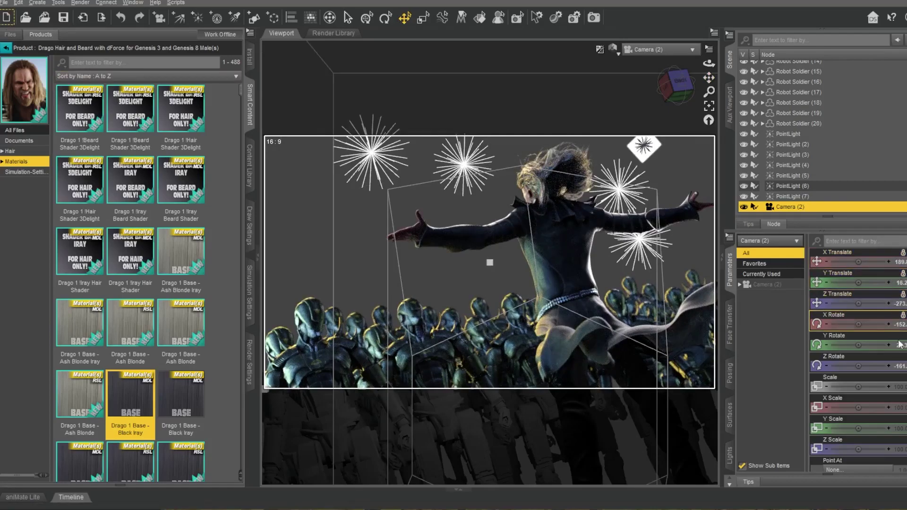
{"action": "left_click", "coordinate": [902, 336]}
{"action": "left_click", "coordinate": [902, 357]}
Undo the removal of the Drago hair from the Wolfgang 8.1 figure.
{"action": "scroll", "coordinate": [813, 151], "scroll_direction": "up", "scroll_amount": 10}
{"action": "left_click", "coordinate": [813, 160]}
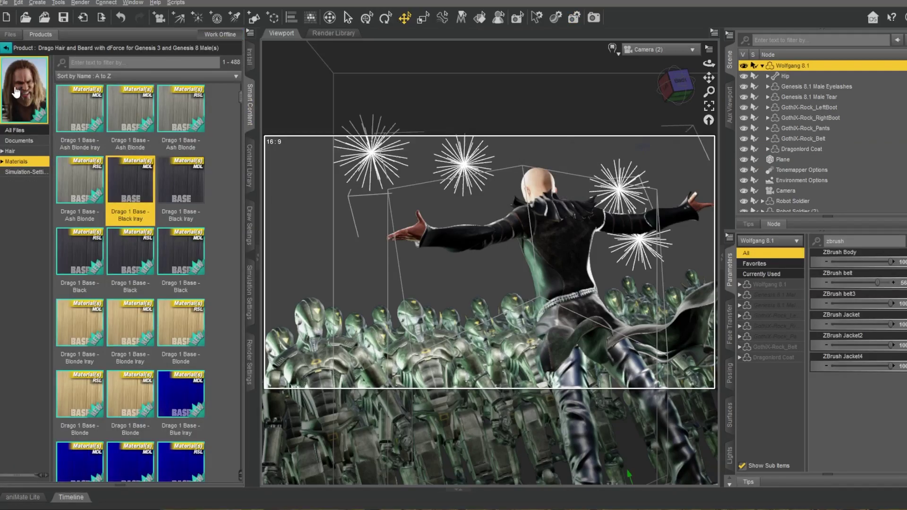
{"action": "key", "text": "ctrl+z"}
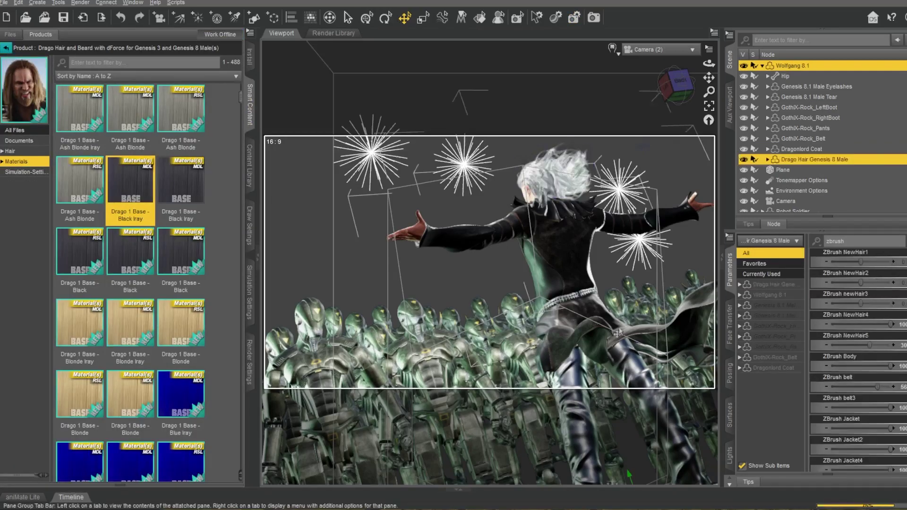
Set the Drago hair's active ZBrush morphs to 0 and send the hair geometry to ZBrush.
{"action": "left_click", "coordinate": [814, 160]}
{"action": "left_click", "coordinate": [903, 325]}
{"action": "type", "text": "0"}
{"action": "key", "text": "Return"}
{"action": "left_click", "coordinate": [4, 2]}
{"action": "mouse_move", "coordinate": [46, 160]}
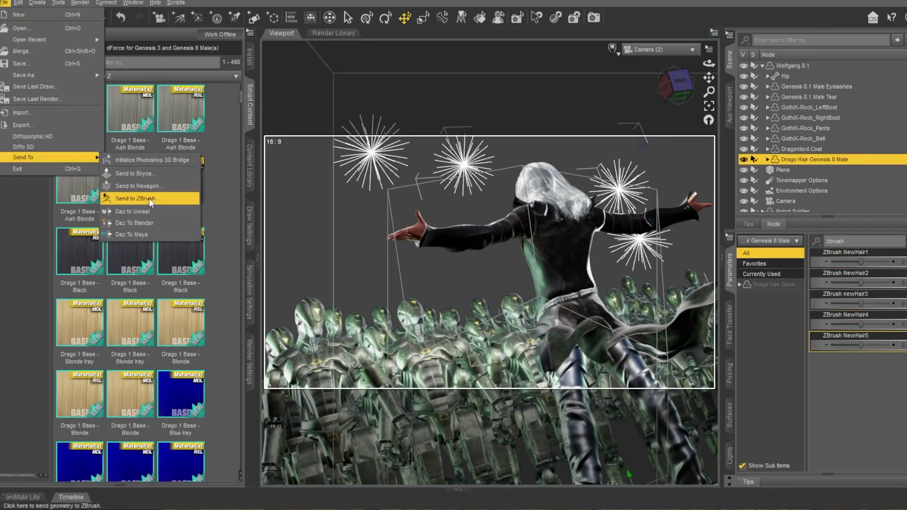
{"action": "left_click", "coordinate": [136, 199]}
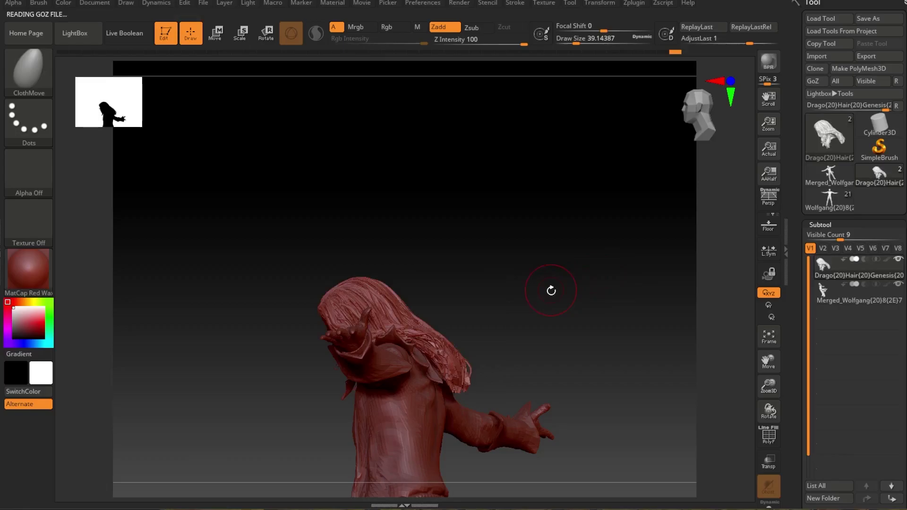
Pull the long strands at the back of the Drago hair outward behind the figure with the ClothMove brush.
{"action": "left_click_drag", "start_coordinate": [551, 290], "coordinate": [579, 219]}
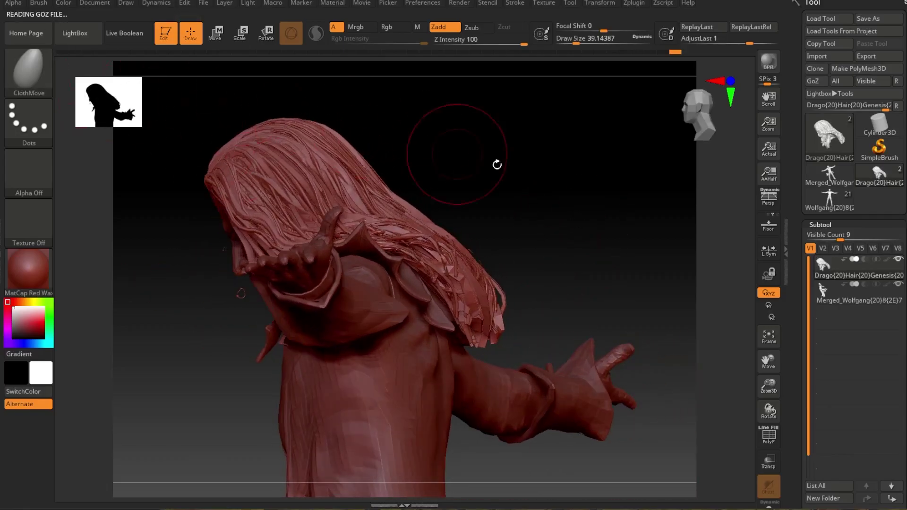
{"action": "mouse_move", "coordinate": [509, 301]}
{"action": "left_mouse_down"}
{"action": "mouse_move", "coordinate": [585, 237]}
{"action": "mouse_move", "coordinate": [572, 249]}
{"action": "left_mouse_up"}
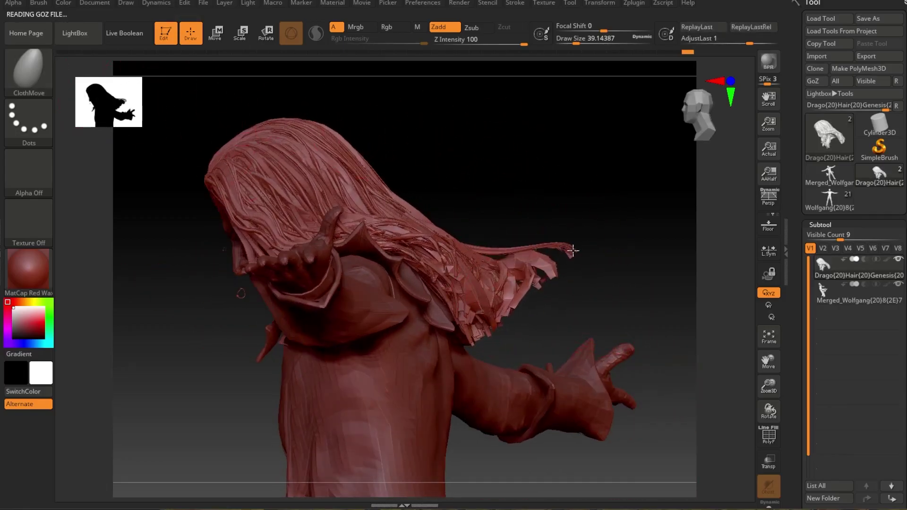
{"action": "mouse_move", "coordinate": [654, 229]}
{"action": "left_mouse_down"}
{"action": "mouse_move", "coordinate": [565, 226]}
{"action": "mouse_move", "coordinate": [486, 289]}
{"action": "mouse_move", "coordinate": [526, 222]}
{"action": "mouse_move", "coordinate": [445, 308]}
{"action": "mouse_move", "coordinate": [496, 303]}
{"action": "left_mouse_up"}
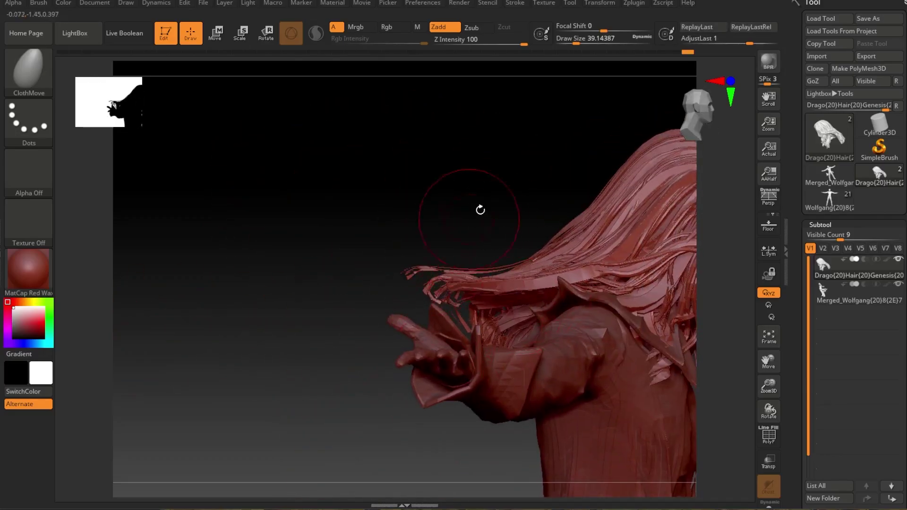
{"action": "left_click_drag", "start_coordinate": [480, 208], "coordinate": [435, 243]}
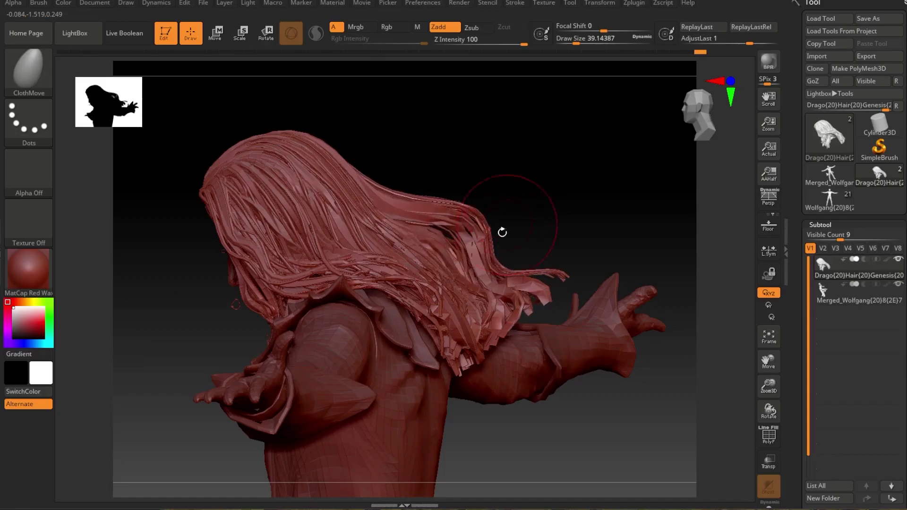
{"action": "mouse_move", "coordinate": [505, 235]}
{"action": "left_mouse_down"}
{"action": "mouse_move", "coordinate": [616, 191]}
{"action": "mouse_move", "coordinate": [588, 174]}
{"action": "mouse_move", "coordinate": [489, 216]}
{"action": "left_mouse_up"}
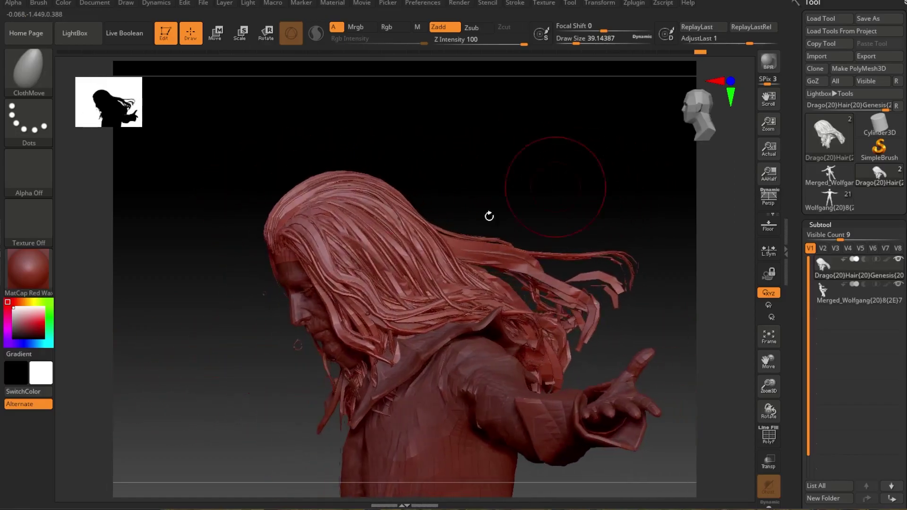
Sweep the side hair back off the face and behind the ear with the ClothMove brush.
{"action": "left_click_drag", "start_coordinate": [326, 303], "coordinate": [361, 279]}
{"action": "mouse_move", "coordinate": [348, 314]}
{"action": "left_mouse_down"}
{"action": "mouse_move", "coordinate": [376, 300]}
{"action": "mouse_move", "coordinate": [396, 244]}
{"action": "left_mouse_up"}
{"action": "left_click_drag", "start_coordinate": [584, 173], "coordinate": [561, 176]}
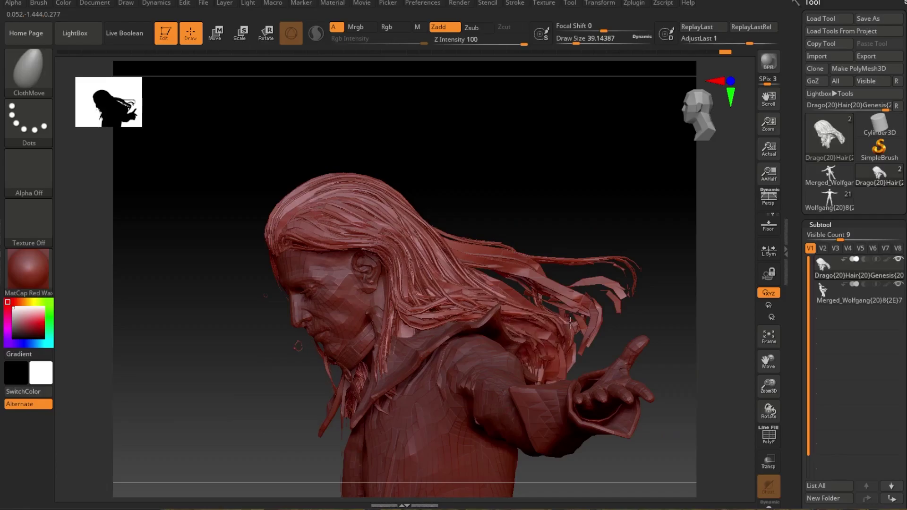
Stretch the lower back strands outward above the outstretched arm with the ClothMove brush to look windblown.
{"action": "left_click_drag", "start_coordinate": [570, 323], "coordinate": [629, 314]}
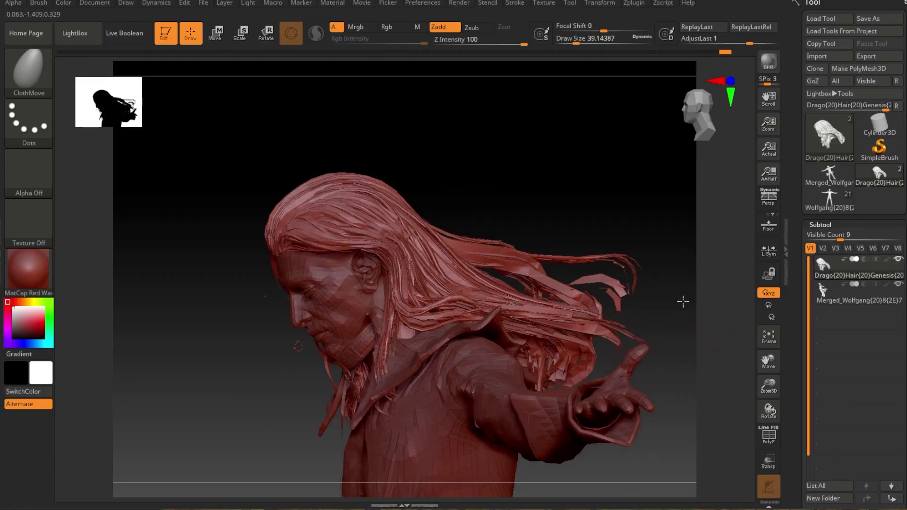
{"action": "left_click_drag", "start_coordinate": [682, 300], "coordinate": [522, 297]}
{"action": "left_click_drag", "start_coordinate": [565, 324], "coordinate": [610, 326]}
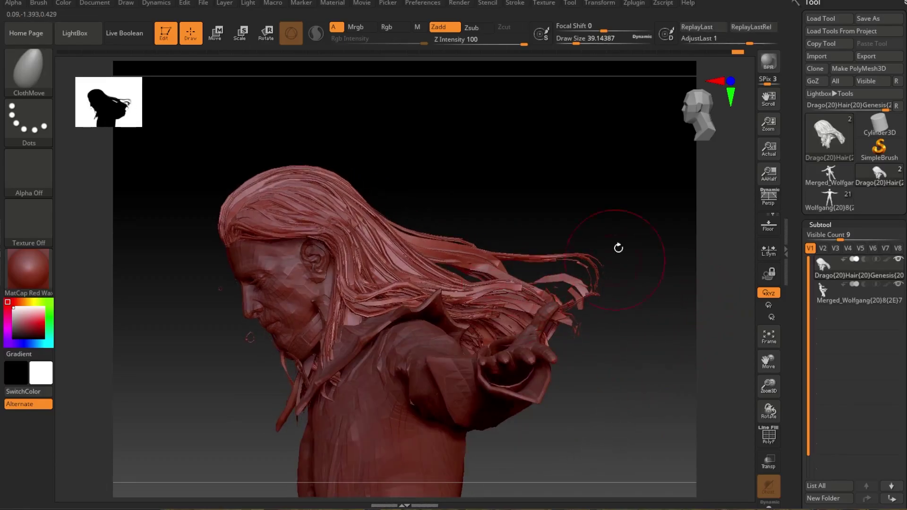
{"action": "mouse_move", "coordinate": [618, 247]}
{"action": "left_mouse_down"}
{"action": "mouse_move", "coordinate": [388, 213]}
{"action": "mouse_move", "coordinate": [554, 190]}
{"action": "mouse_move", "coordinate": [573, 137]}
{"action": "mouse_move", "coordinate": [608, 179]}
{"action": "mouse_move", "coordinate": [543, 167]}
{"action": "left_mouse_up"}
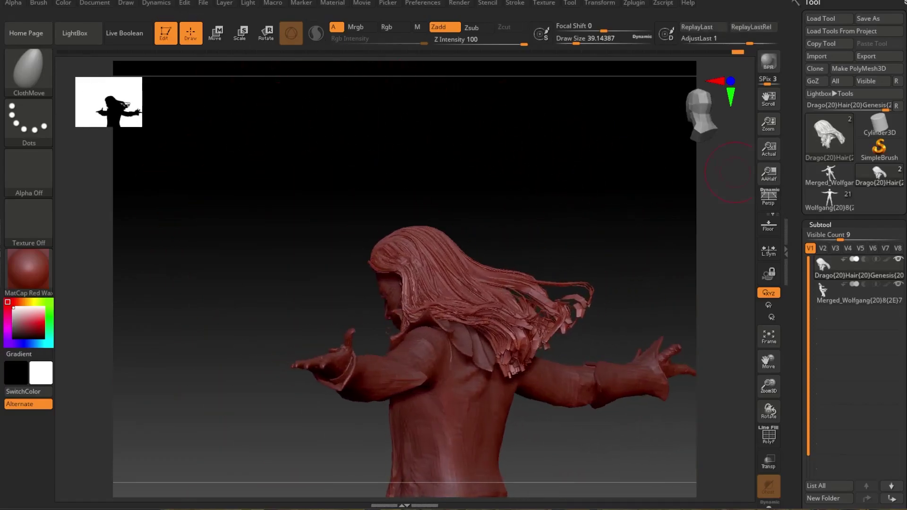
Switch to the Move Topological brush and lift single loose strands from the upper back of the hair, undoing the last pull.
{"action": "left_click", "coordinate": [36, 75]}
{"action": "left_click", "coordinate": [290, 62]}
{"action": "left_click_drag", "start_coordinate": [515, 194], "coordinate": [603, 201]}
{"action": "left_click_drag", "start_coordinate": [480, 226], "coordinate": [456, 282]}
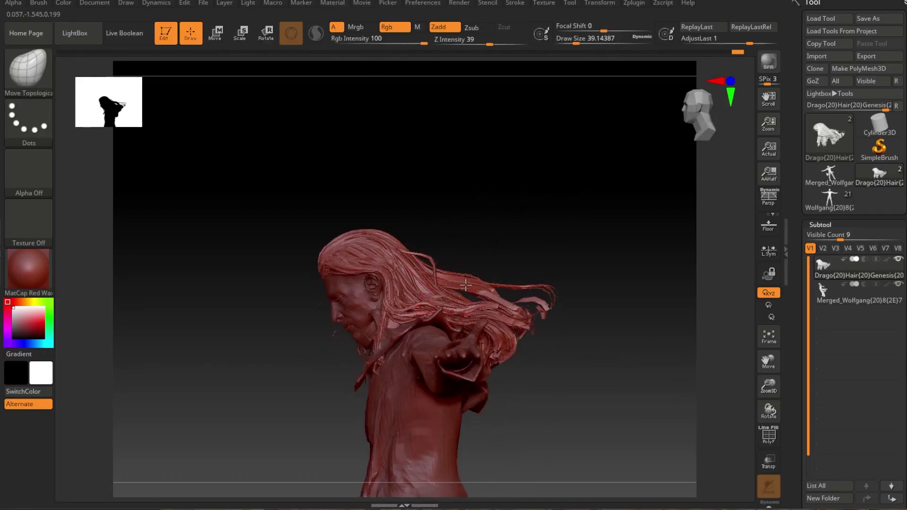
{"action": "left_click_drag", "start_coordinate": [461, 227], "coordinate": [492, 225]}
{"action": "key", "text": "ctrl+z"}
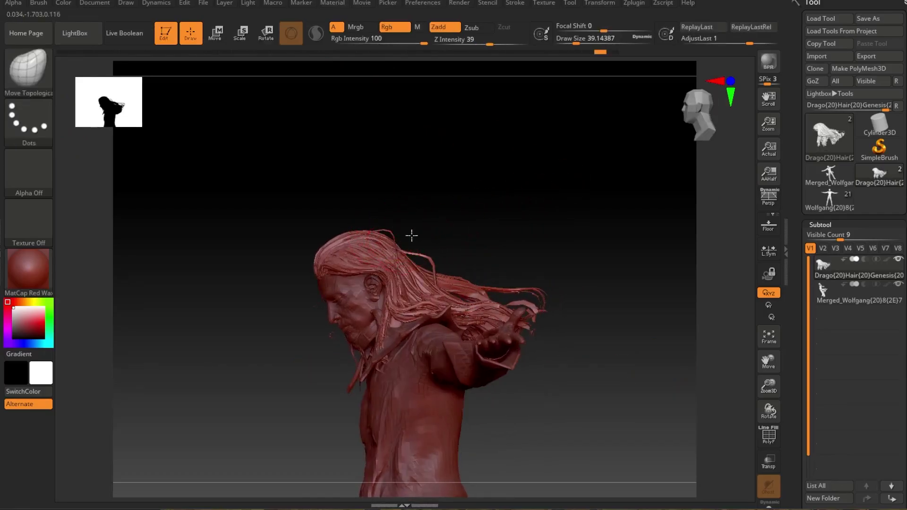
Tousle the crown and trailing tips of the hair with the Move Topological brush for uneven, windblown locks.
{"action": "left_click_drag", "start_coordinate": [405, 225], "coordinate": [397, 255]}
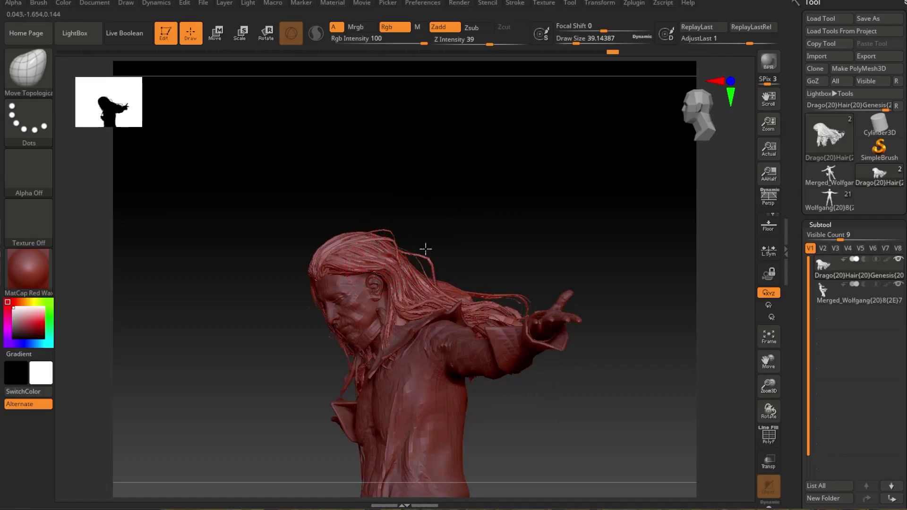
{"action": "mouse_move", "coordinate": [472, 261]}
{"action": "left_mouse_down"}
{"action": "mouse_move", "coordinate": [515, 290]}
{"action": "mouse_move", "coordinate": [480, 305]}
{"action": "left_mouse_up"}
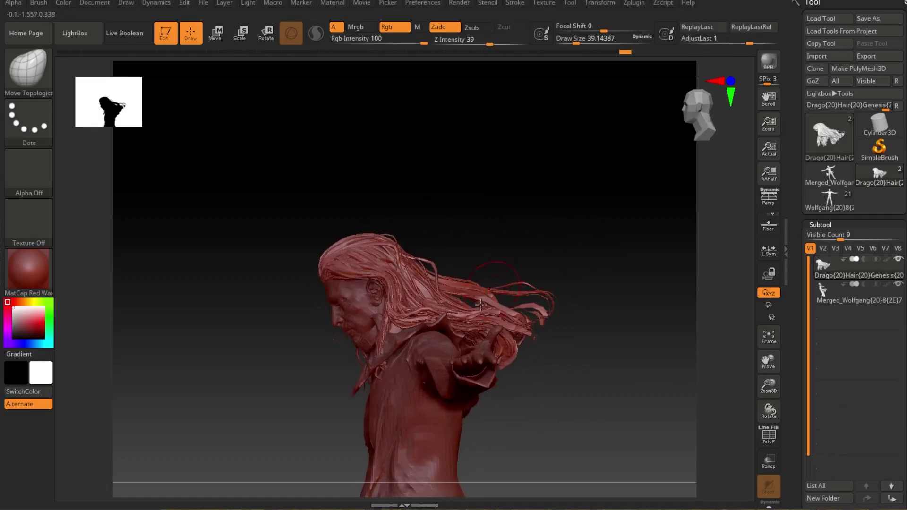
{"action": "left_click_drag", "start_coordinate": [503, 258], "coordinate": [452, 306]}
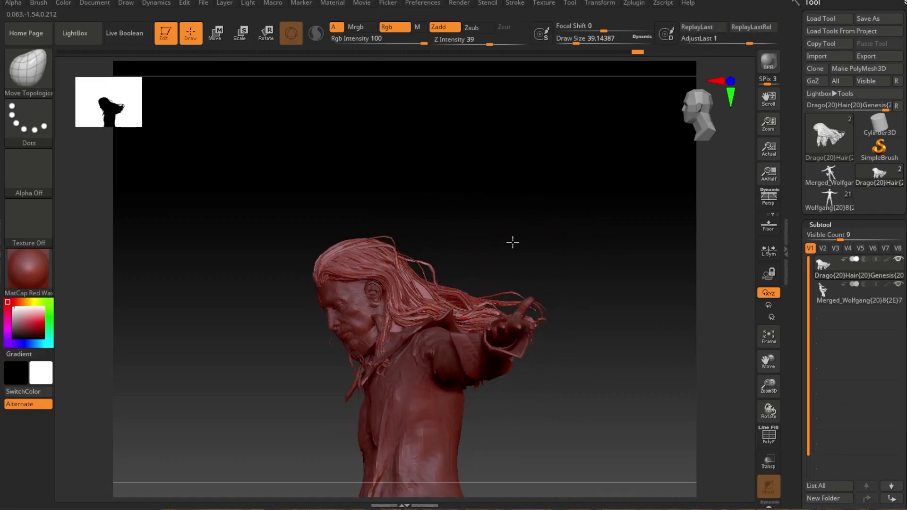
{"action": "left_click_drag", "start_coordinate": [513, 243], "coordinate": [549, 344]}
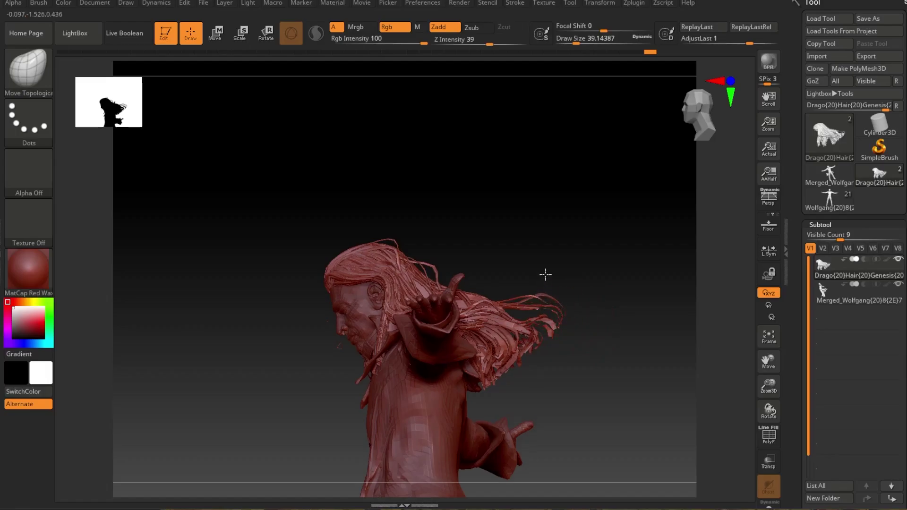
{"action": "left_click_drag", "start_coordinate": [476, 293], "coordinate": [297, 274]}
{"action": "left_click_drag", "start_coordinate": [387, 346], "coordinate": [304, 318]}
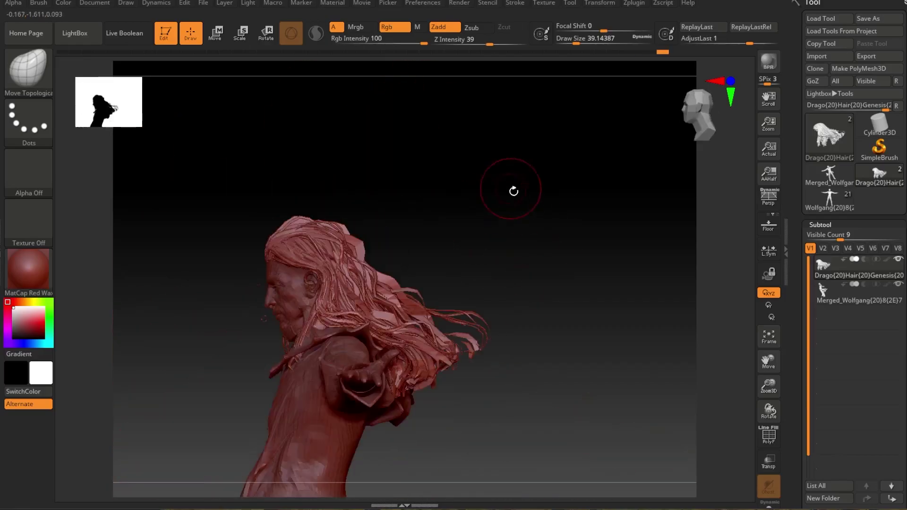
Send the sculpted hair back to Daz Studio through GoZ as a new morph named NewNewHair1.
{"action": "left_click", "coordinate": [813, 81]}
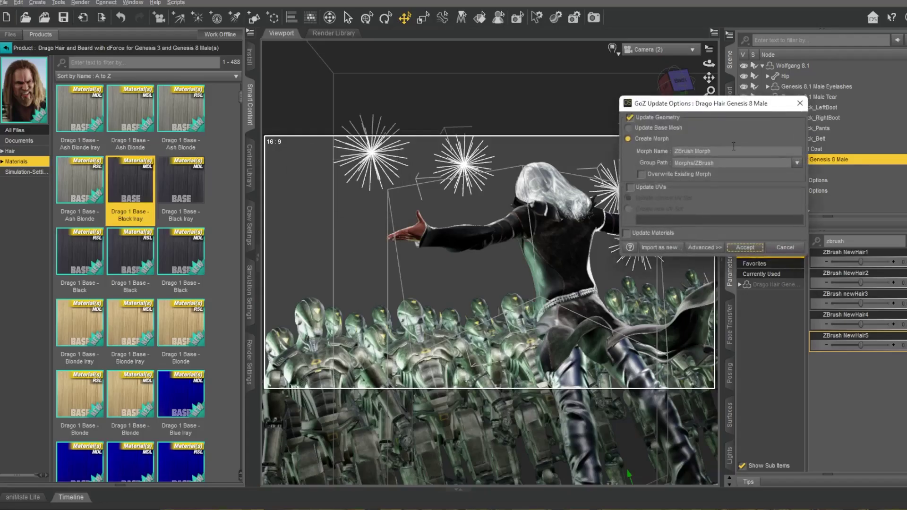
{"action": "key", "text": "Return"}
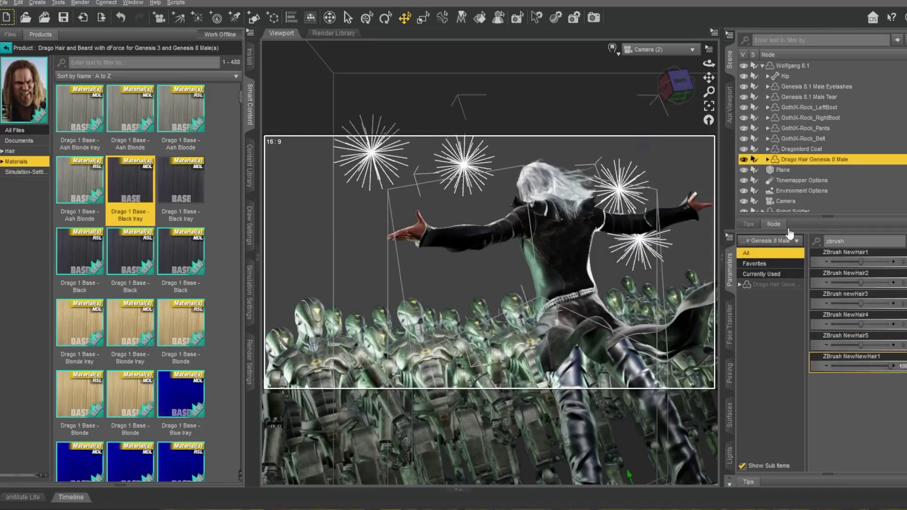
Try the Drago 1 Base - Brown Iray material on the hair and browse the other hair colour presets.
{"action": "scroll", "coordinate": [128, 283], "scroll_direction": "down", "scroll_amount": 5}
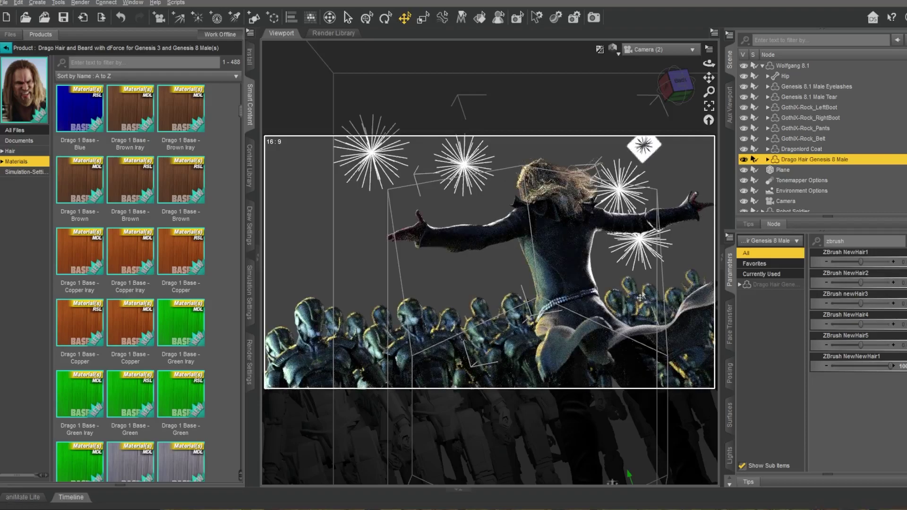
{"action": "double_click", "coordinate": [179, 115]}
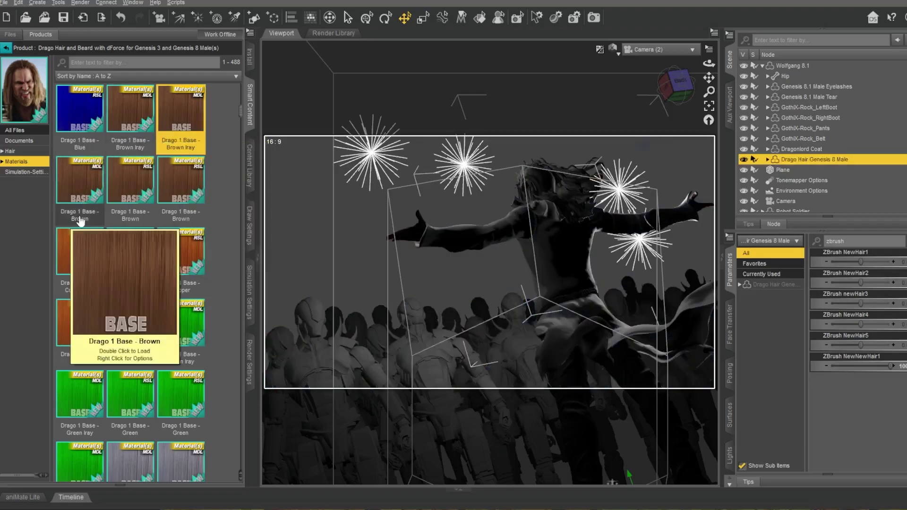
{"action": "scroll", "coordinate": [80, 220], "scroll_direction": "down", "scroll_amount": 10}
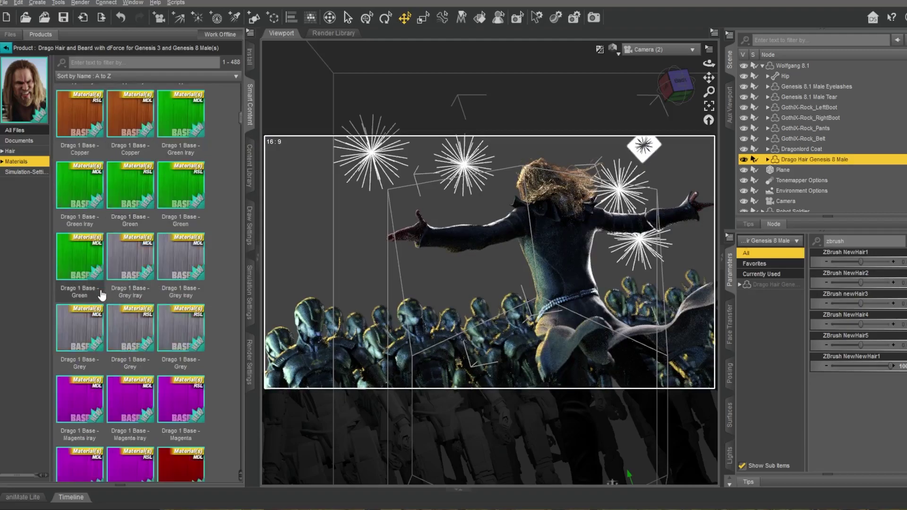
{"action": "scroll", "coordinate": [100, 296], "scroll_direction": "down", "scroll_amount": 10}
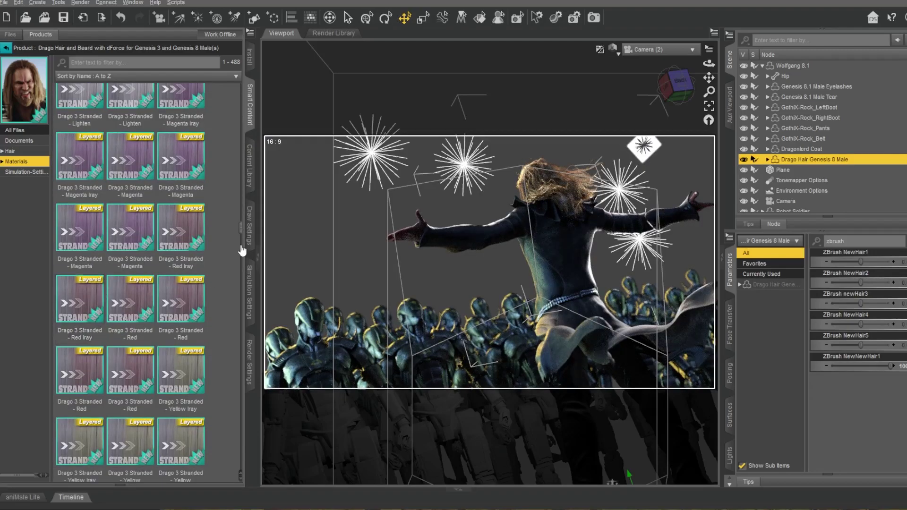
Apply the Drago 1 Base - Black Iray material to the Drago hair.
{"action": "left_click_drag", "start_coordinate": [242, 251], "coordinate": [247, 55]}
{"action": "double_click", "coordinate": [130, 189]}
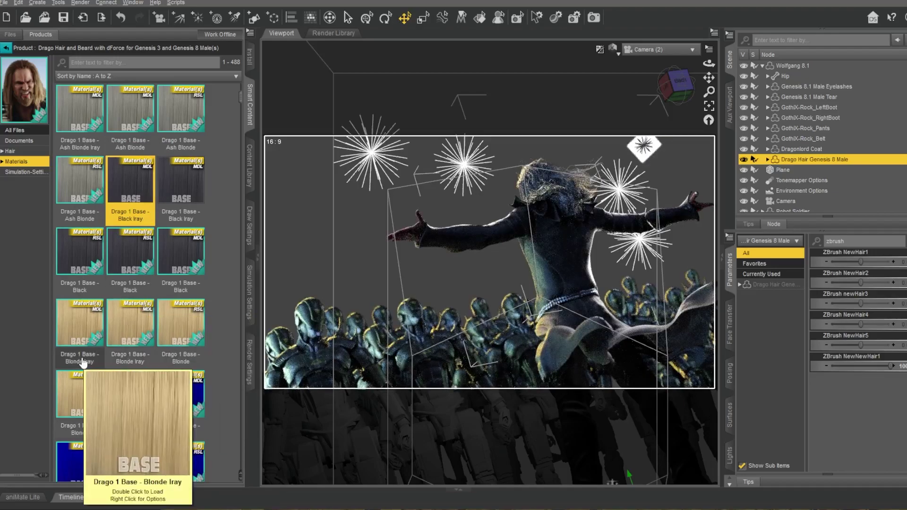
{"action": "double_click", "coordinate": [82, 363]}
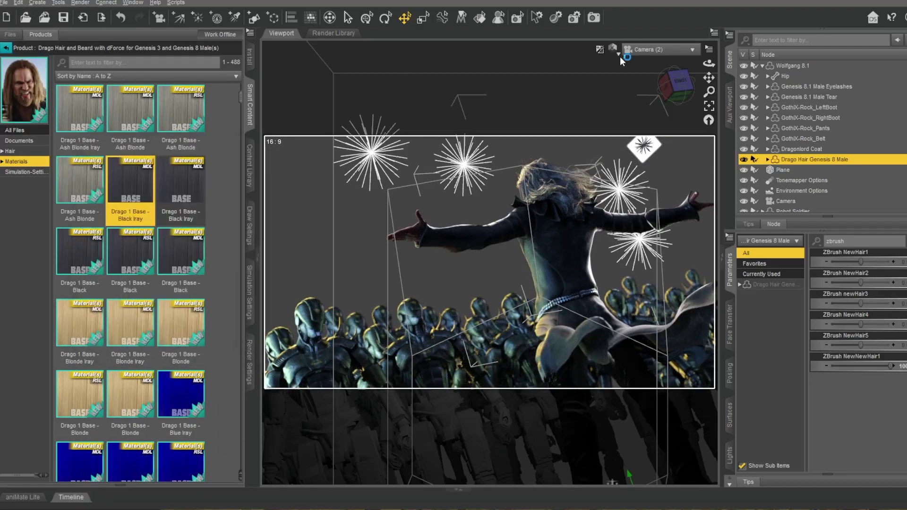
Take the viewport out of Iray preview and render the full Camera (2) scene, inspecting the robots and the figure's outstretched arm.
{"action": "left_click", "coordinate": [620, 55]}
{"action": "left_click", "coordinate": [614, 172]}
{"action": "left_click", "coordinate": [250, 362]}
{"action": "left_click", "coordinate": [227, 34]}
{"action": "left_click_drag", "start_coordinate": [730, 34], "coordinate": [447, 6]}
{"action": "left_click_drag", "start_coordinate": [146, 147], "coordinate": [33, 65]}
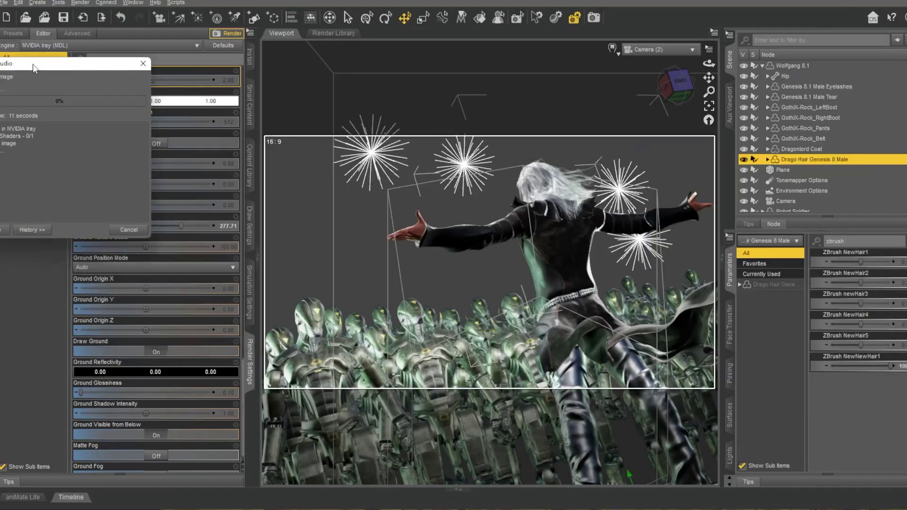
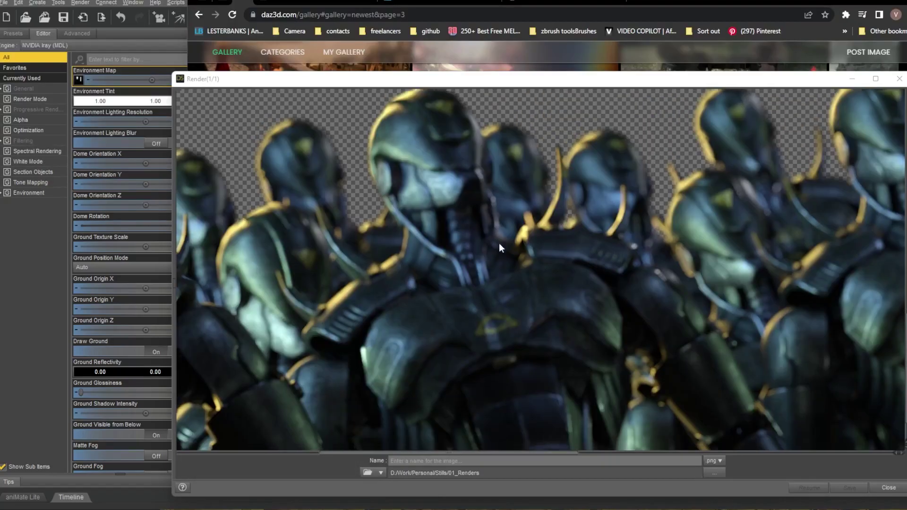
{"action": "scroll", "coordinate": [500, 258], "scroll_direction": "up", "scroll_amount": 3}
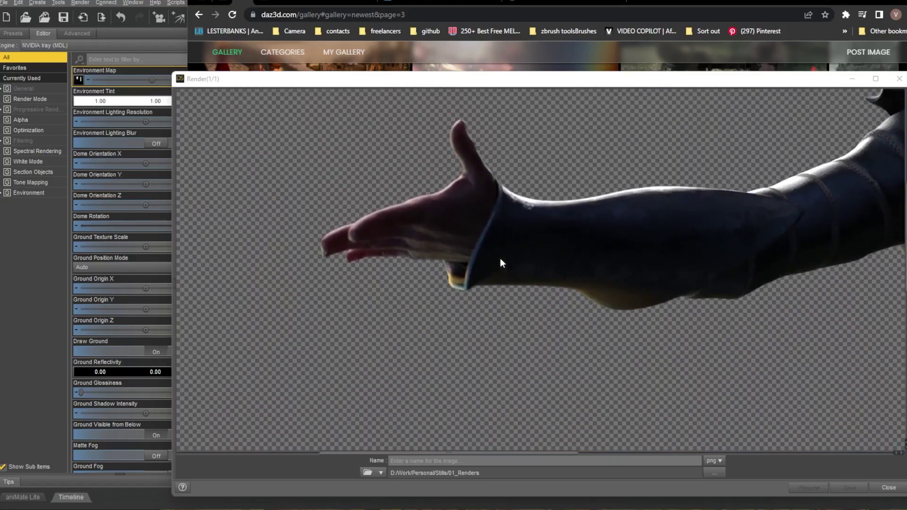
{"action": "scroll", "coordinate": [500, 260], "scroll_direction": "up", "scroll_amount": 9}
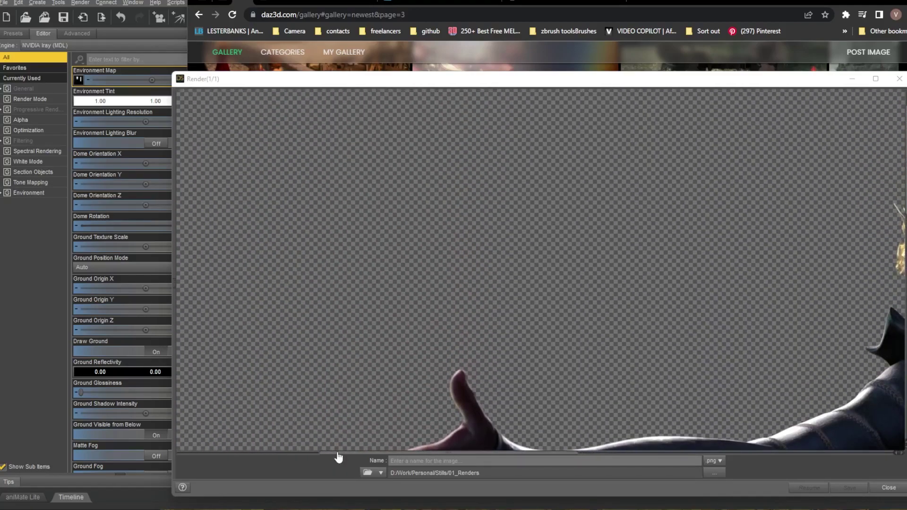
{"action": "left_click_drag", "start_coordinate": [338, 457], "coordinate": [454, 457]}
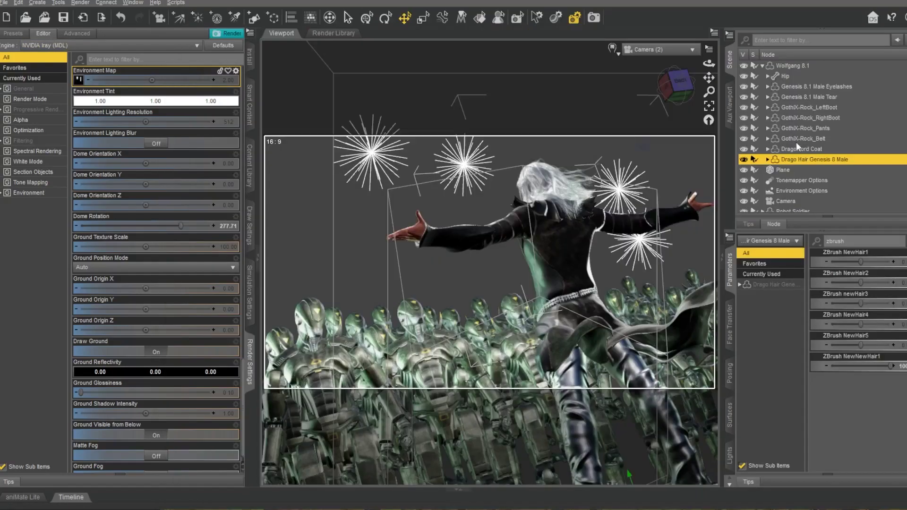
Hide the Wolfgang 8.1 figure with its hair, coat, belt, pants and boots, and render the robot soldiers alone.
{"action": "left_click", "coordinate": [743, 160]}
{"action": "left_click", "coordinate": [744, 149]}
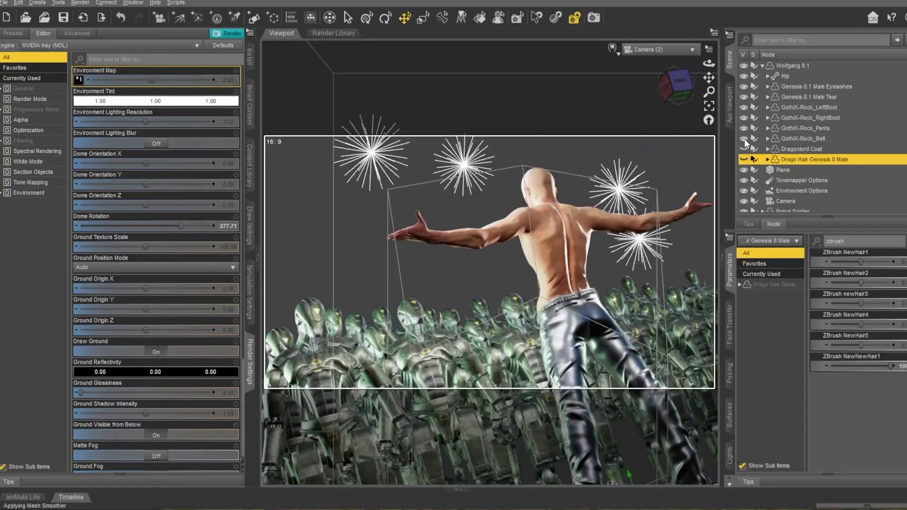
{"action": "left_click", "coordinate": [744, 138]}
{"action": "left_click", "coordinate": [744, 128]}
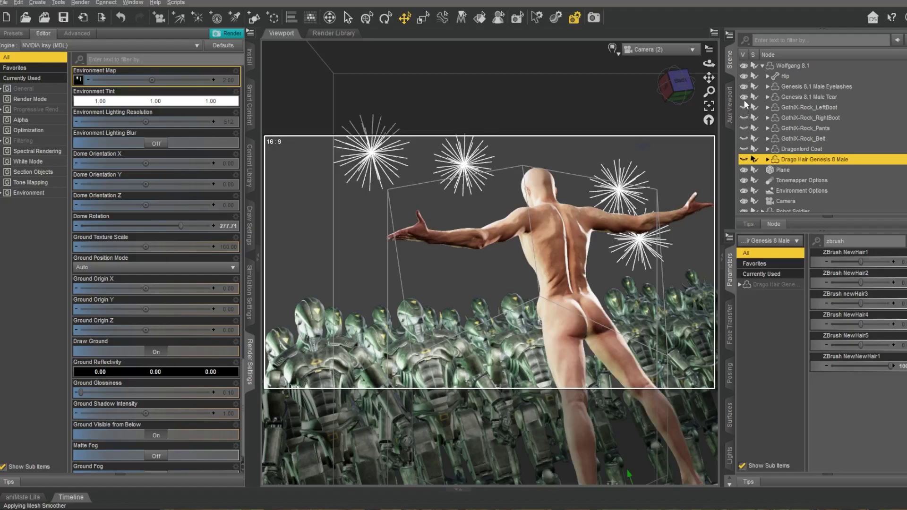
{"action": "left_click", "coordinate": [744, 67]}
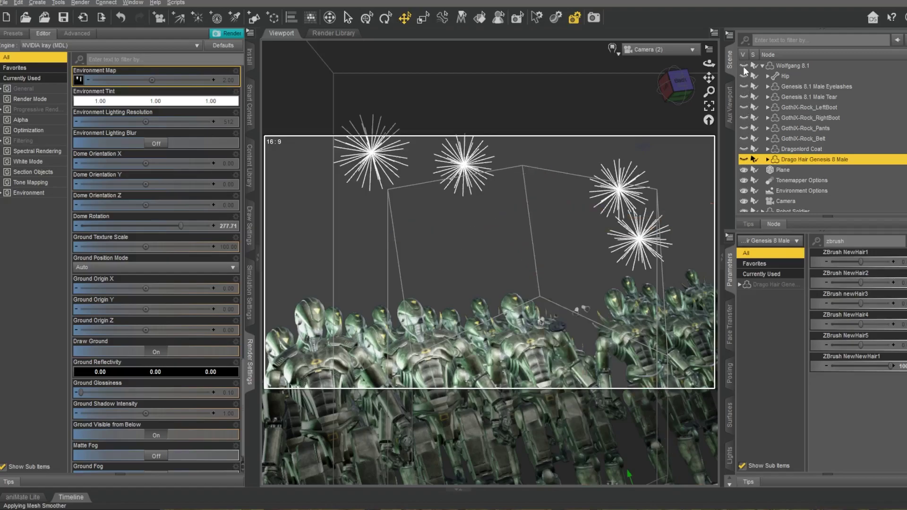
{"action": "key", "text": "ctrl+r"}
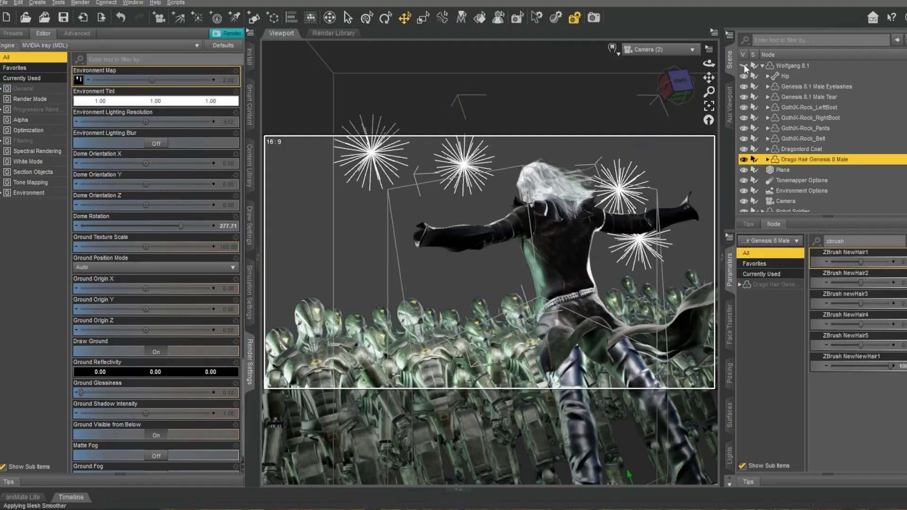
Show the Wolfgang 8.1 figure with its hair and clothing again and hide all the Robot Soldier figures.
{"action": "left_click", "coordinate": [744, 67]}
{"action": "scroll", "coordinate": [745, 104], "scroll_direction": "down", "scroll_amount": 4}
{"action": "left_click", "coordinate": [744, 123]}
{"action": "left_click", "coordinate": [744, 166]}
{"action": "scroll", "coordinate": [745, 166], "scroll_direction": "down", "scroll_amount": 4}
{"action": "left_click", "coordinate": [745, 151]}
{"action": "left_click", "coordinate": [744, 162]}
{"action": "left_click", "coordinate": [744, 172]}
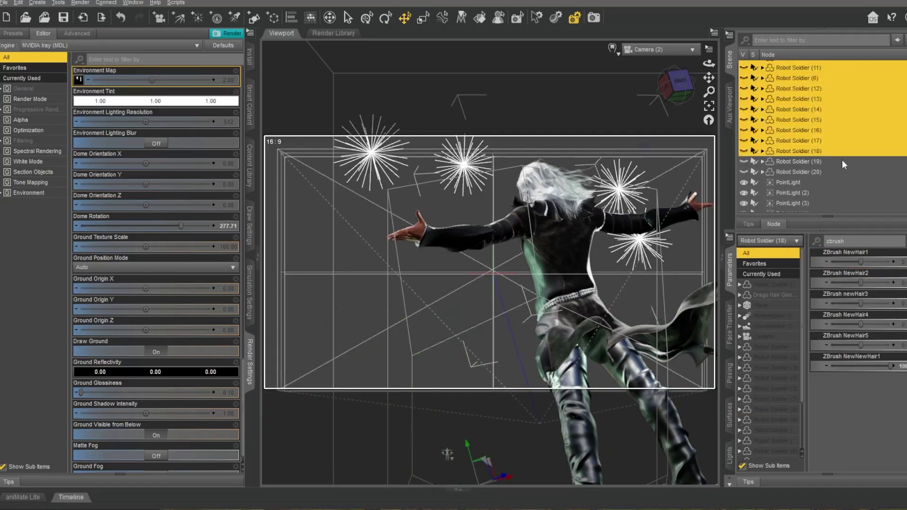
Render the Wolfgang 8.1 figure alone from Camera (2) and move the render window aside.
{"action": "scroll", "coordinate": [844, 165], "scroll_direction": "down", "scroll_amount": 2}
{"action": "scroll", "coordinate": [845, 164], "scroll_direction": "up", "scroll_amount": 8}
{"action": "left_click", "coordinate": [227, 33]}
{"action": "left_click_drag", "start_coordinate": [745, 33], "coordinate": [415, 51]}
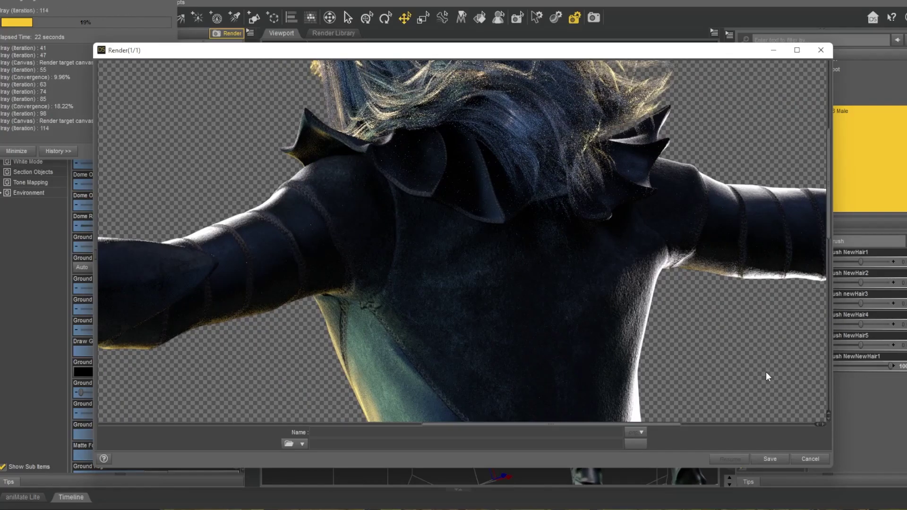
Switch to Photoshop and compare the RockStar_01, RockStarDude_01 and RockStarRobots_01 renders.
{"action": "scroll", "coordinate": [493, 421], "scroll_direction": "up", "scroll_amount": 3}
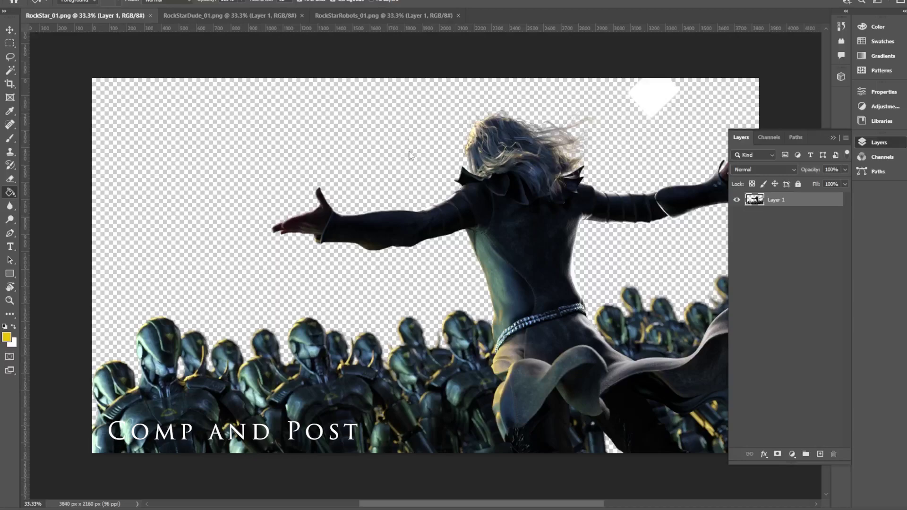
{"action": "left_click", "coordinate": [232, 16]}
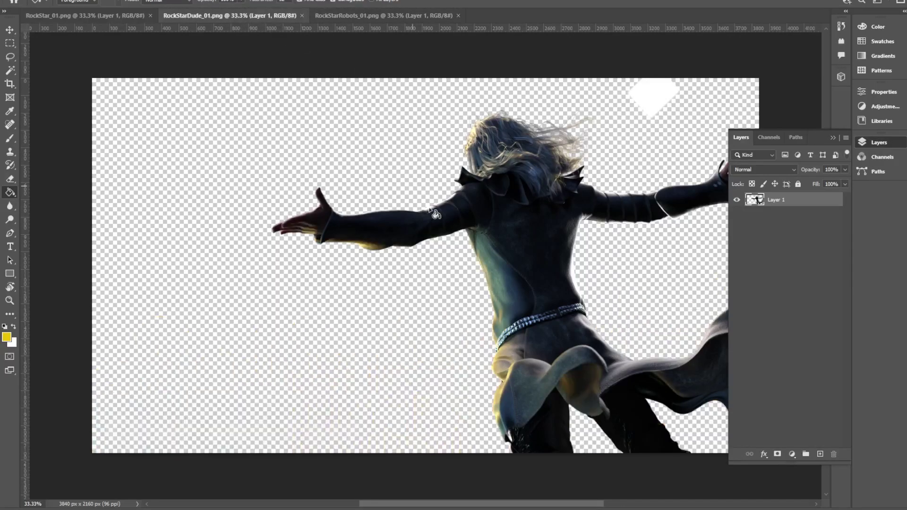
{"action": "left_click", "coordinate": [399, 15]}
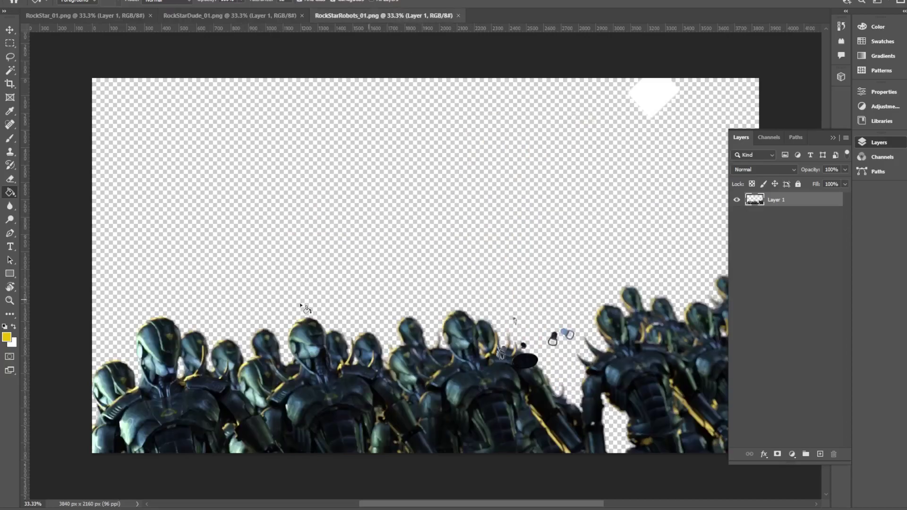
{"action": "left_click", "coordinate": [239, 16]}
{"action": "left_click", "coordinate": [356, 15]}
{"action": "left_click", "coordinate": [268, 21]}
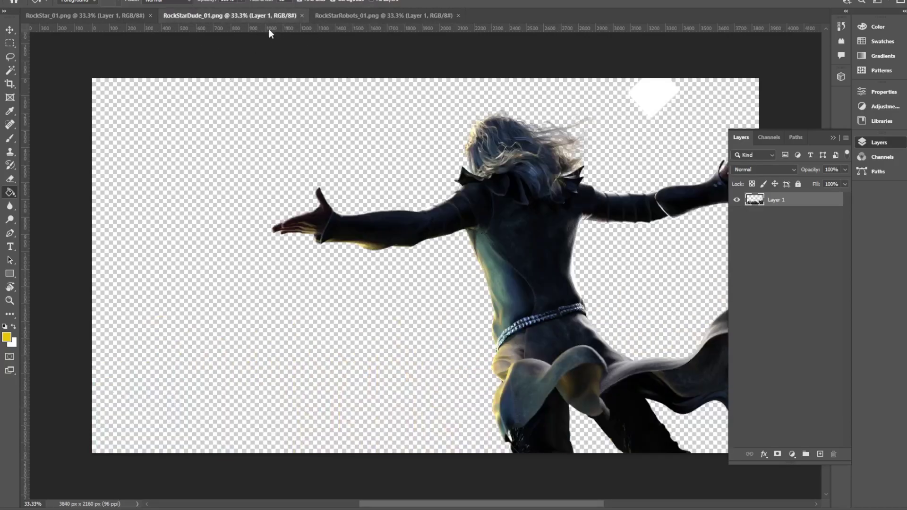
{"action": "left_click_drag", "start_coordinate": [159, 38], "coordinate": [396, 241]}
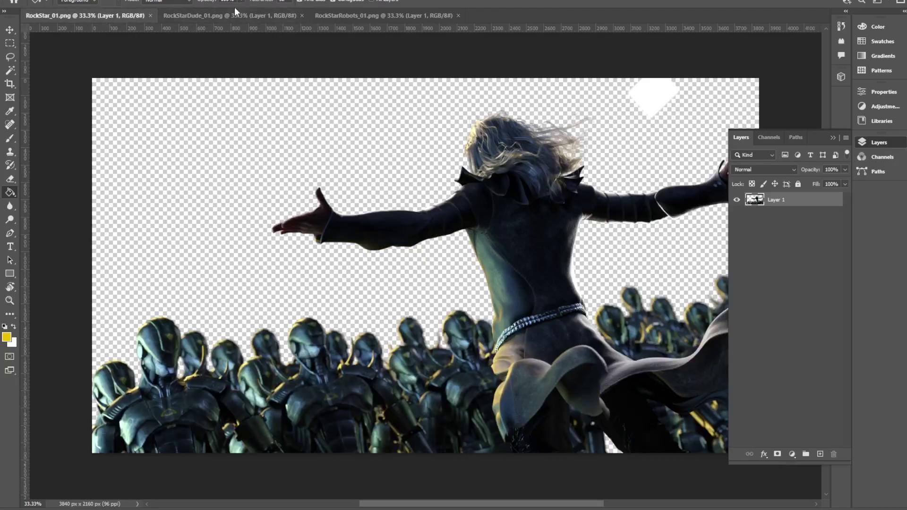
{"action": "left_click_drag", "start_coordinate": [235, 10], "coordinate": [279, 42]}
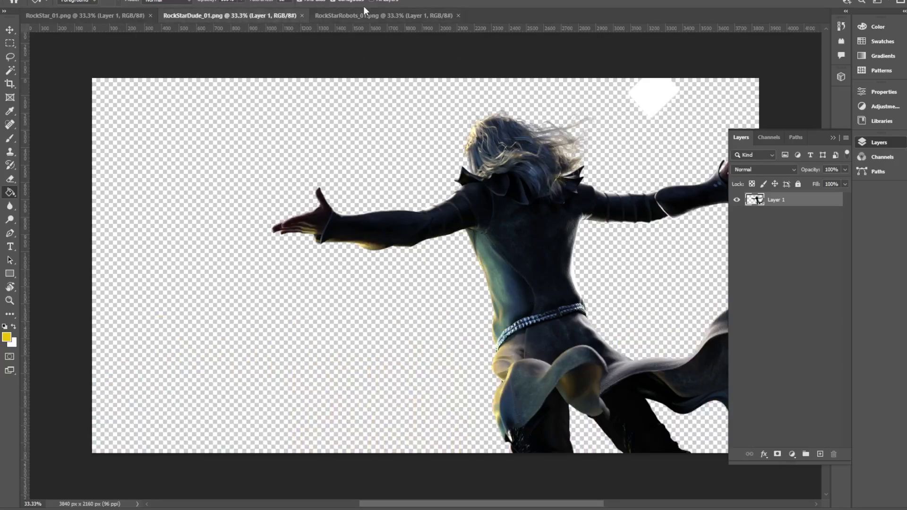
{"action": "left_click_drag", "start_coordinate": [365, 10], "coordinate": [377, 53]}
In RockStarRobots_01, lasso the loose buckles and fragments floating between the two robot groups and delete them.
{"action": "key", "text": "ctrl+plus"}
{"action": "key", "text": "ctrl+plus"}
{"action": "key", "text": "ctrl+plus"}
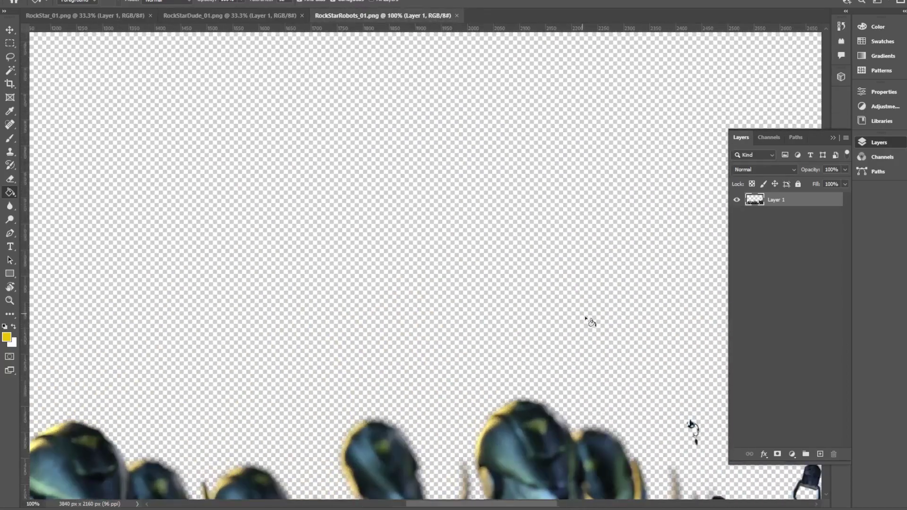
{"action": "left_click_drag", "start_coordinate": [607, 330], "coordinate": [312, 95]}
{"action": "mouse_move", "coordinate": [487, 283]}
{"action": "left_mouse_down"}
{"action": "mouse_move", "coordinate": [391, 225]}
{"action": "mouse_move", "coordinate": [371, 238]}
{"action": "left_mouse_up"}
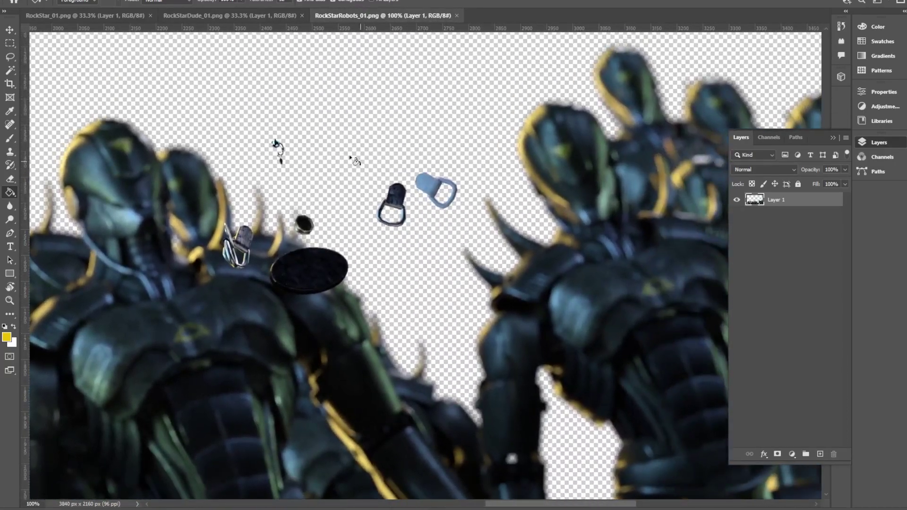
{"action": "key", "text": "l"}
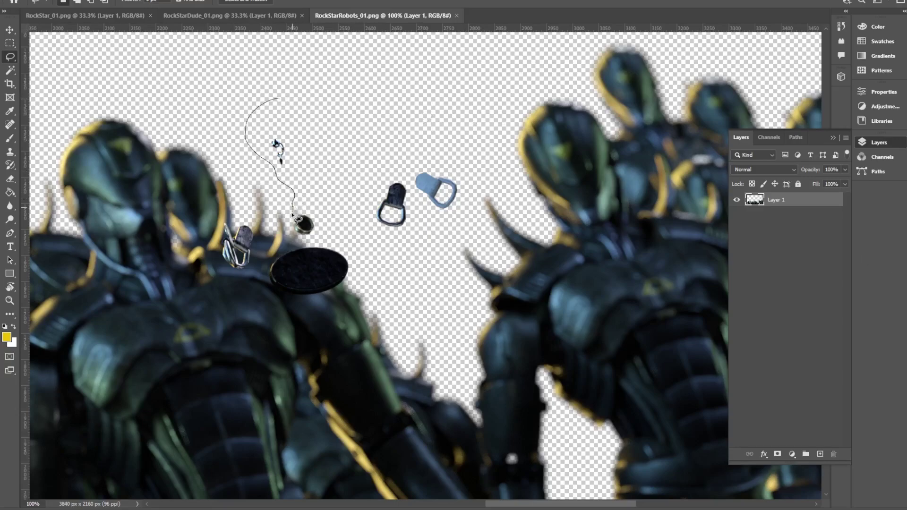
{"action": "left_click_drag", "start_coordinate": [471, 204], "coordinate": [297, 100]}
{"action": "key", "text": "Delete"}
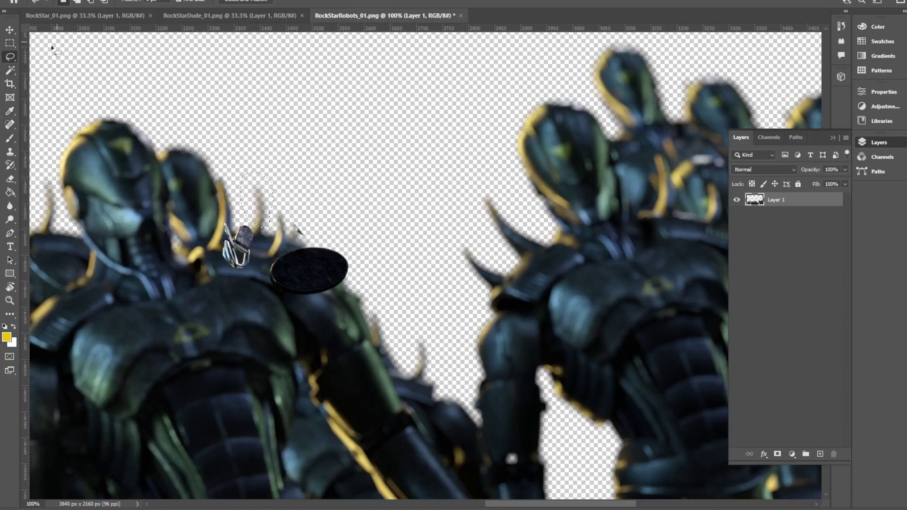
Copy the lassoed shoulder spike near the black disc to a new layer and move the copy aside into empty space.
{"action": "left_click", "coordinate": [9, 31]}
{"action": "key", "text": "ctrl+j"}
{"action": "right_click", "coordinate": [11, 32]}
{"action": "left_click", "coordinate": [42, 40]}
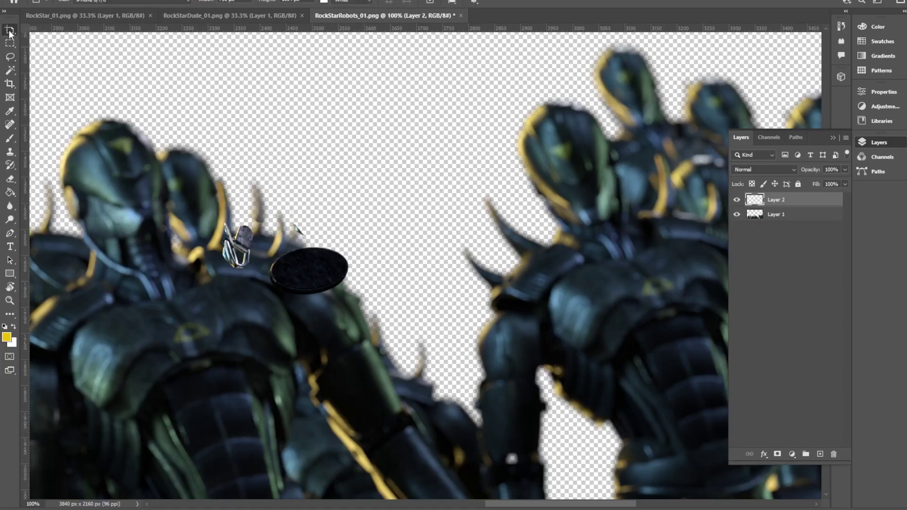
{"action": "left_click_drag", "start_coordinate": [10, 31], "coordinate": [66, 30]}
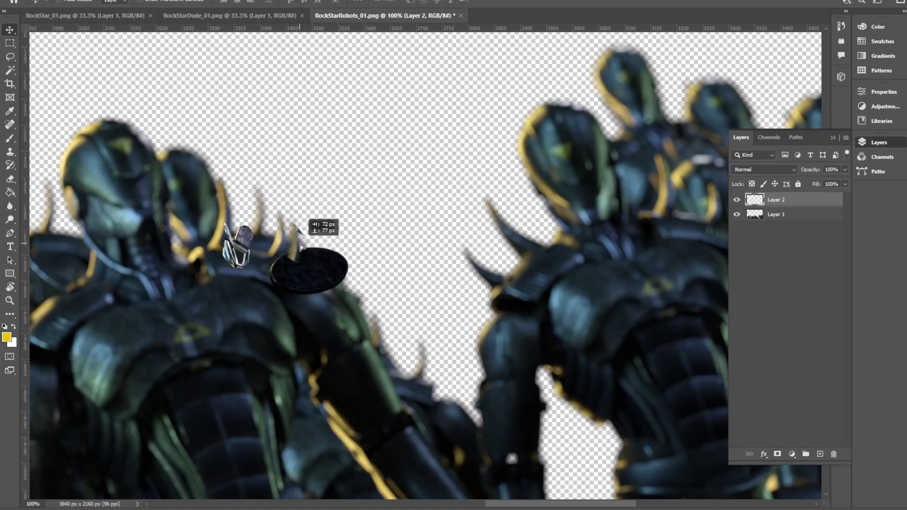
{"action": "left_click_drag", "start_coordinate": [300, 245], "coordinate": [370, 176]}
Delete the stray fragment beside the shoulder on Layer 1 and move the copied spike onto the shoulder's edge.
{"action": "left_click", "coordinate": [11, 58]}
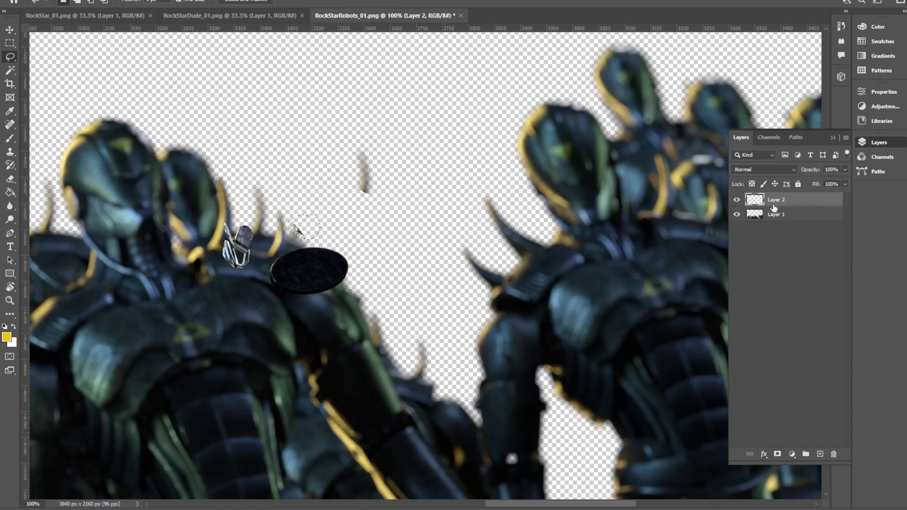
{"action": "left_click", "coordinate": [799, 214]}
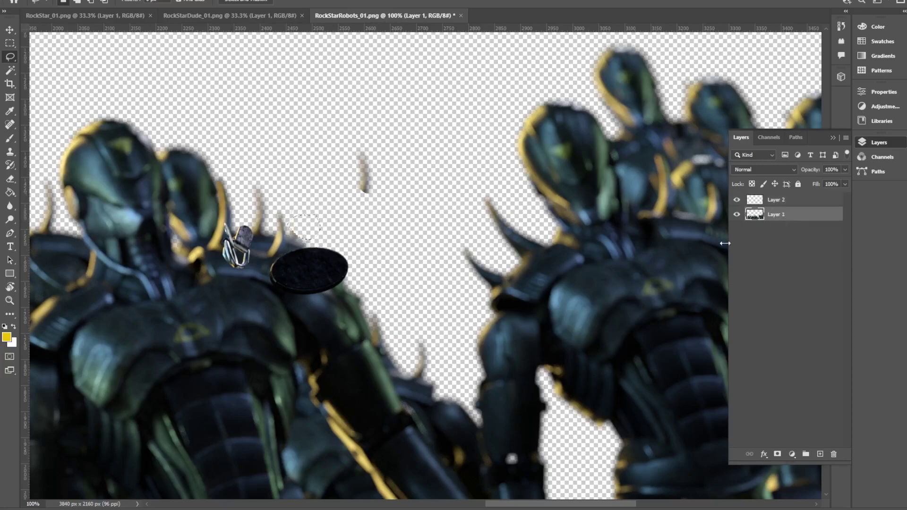
{"action": "left_click", "coordinate": [9, 29]}
{"action": "left_click", "coordinate": [352, 225]}
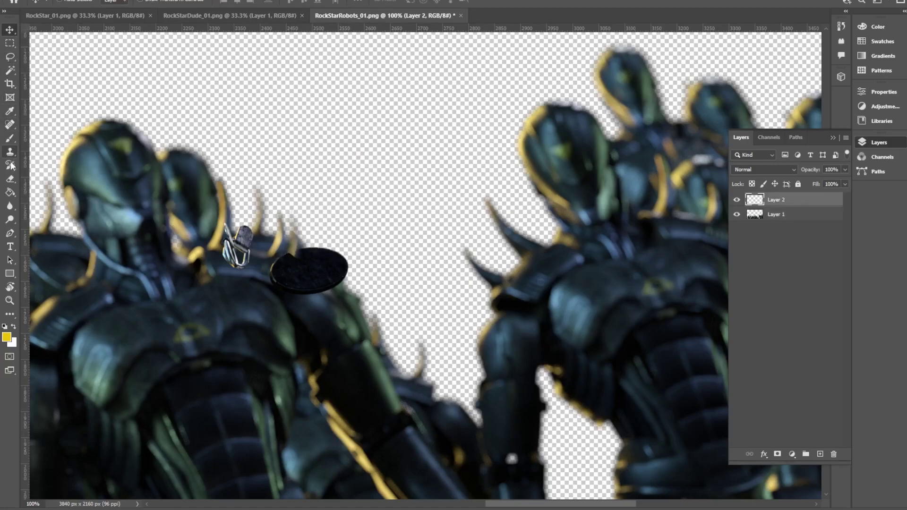
Erase the base of the copied spike where it overlaps the black disc, then merge Layer 2 with Layer 1.
{"action": "left_click", "coordinate": [9, 179]}
{"action": "right_click", "coordinate": [343, 258]}
{"action": "left_click", "coordinate": [292, 253]}
{"action": "key", "text": "ctrl+z"}
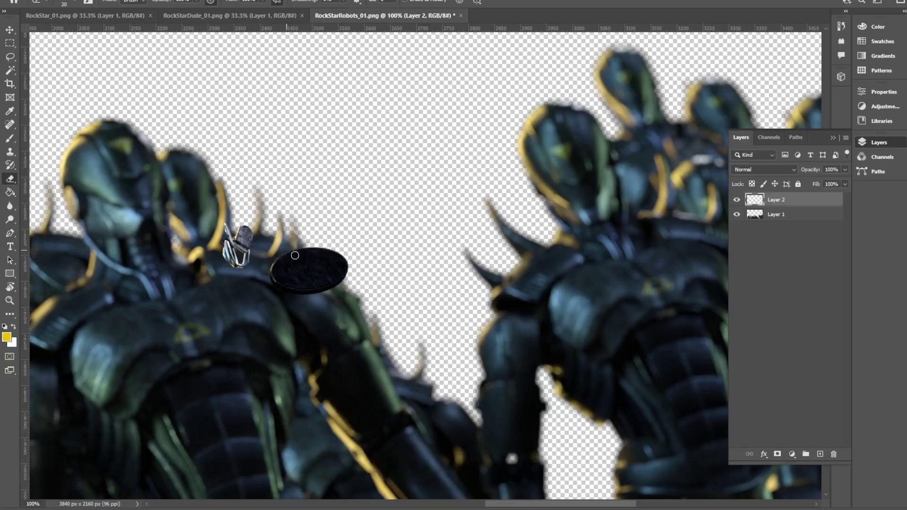
{"action": "left_click", "coordinate": [758, 215]}
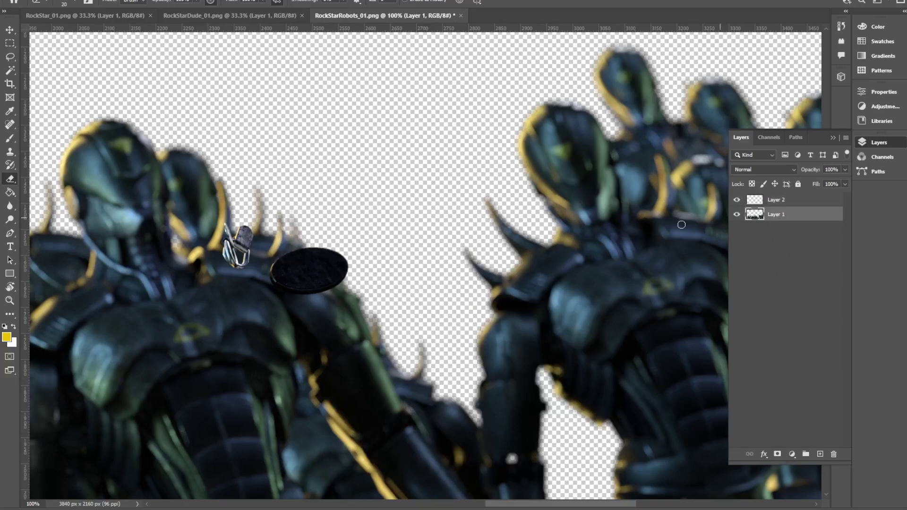
{"action": "left_click_drag", "start_coordinate": [278, 251], "coordinate": [306, 252]}
{"action": "left_click", "coordinate": [783, 203]}
{"action": "key", "text": "ctrl+z"}
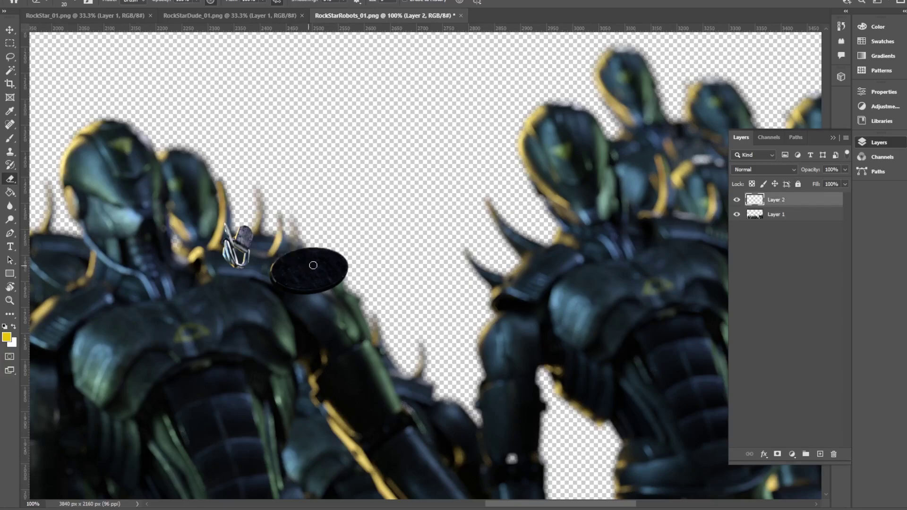
{"action": "left_click", "coordinate": [781, 216], "text": "shift"}
{"action": "key", "text": "ctrl+e"}
Lasso the neighbouring robot's shoulder and upper arm, copy it to a new layer and move it over the black disc.
{"action": "key", "text": "ctrl+plus"}
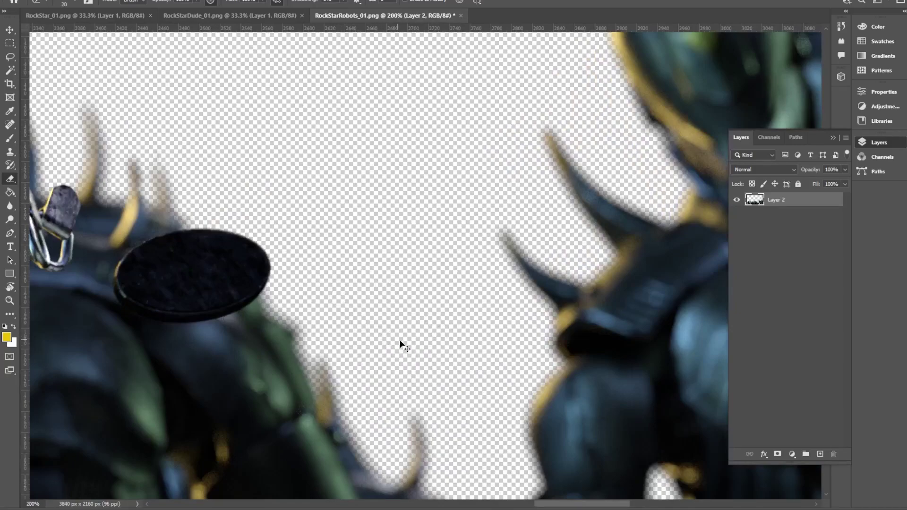
{"action": "key", "text": "ctrl+minus"}
{"action": "key", "text": "ctrl+minus"}
{"action": "left_click_drag", "start_coordinate": [424, 342], "coordinate": [582, 297]}
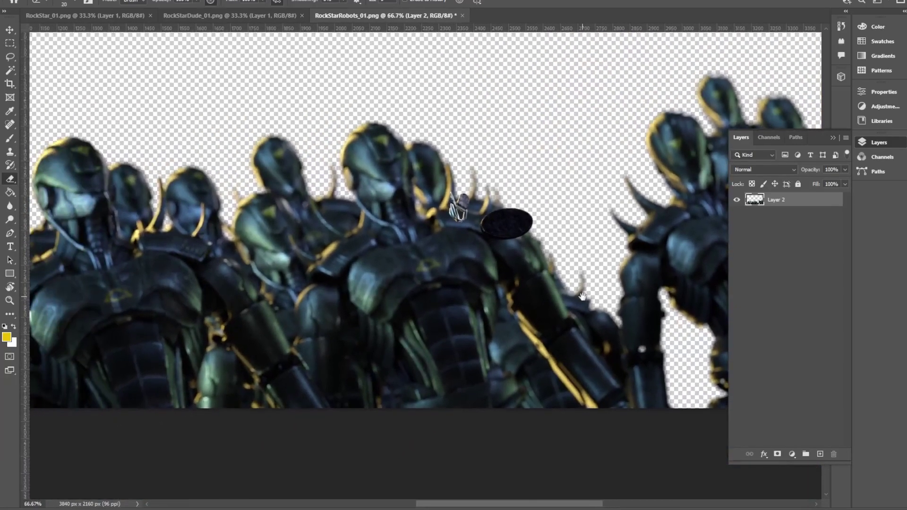
{"action": "left_click", "coordinate": [10, 58]}
{"action": "mouse_move", "coordinate": [174, 263]}
{"action": "left_mouse_down"}
{"action": "mouse_move", "coordinate": [290, 279]}
{"action": "mouse_move", "coordinate": [173, 267]}
{"action": "left_mouse_up"}
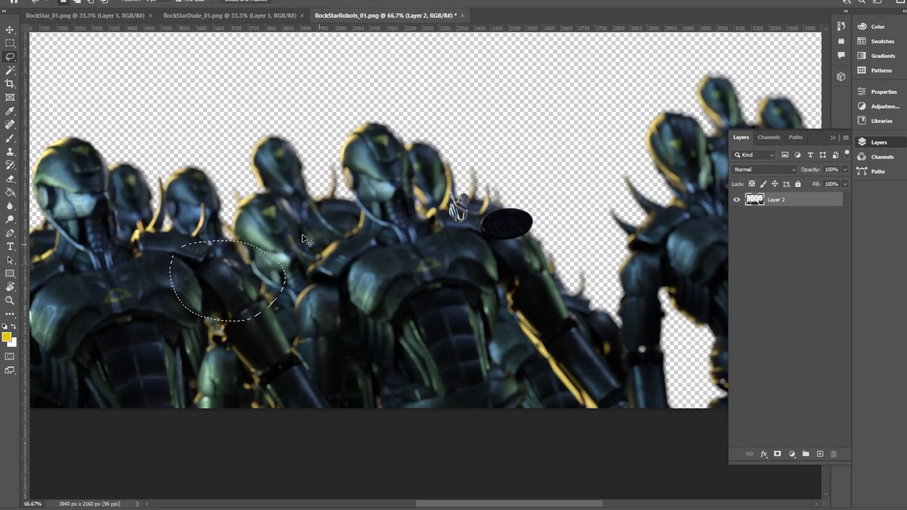
{"action": "left_click", "coordinate": [10, 30]}
{"action": "left_click_drag", "start_coordinate": [460, 280], "coordinate": [353, 298]}
{"action": "key", "text": "ctrl+j"}
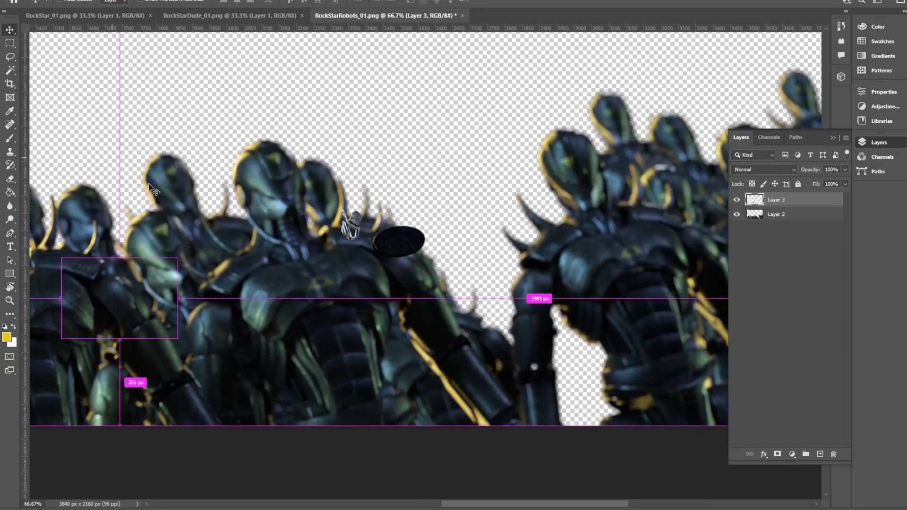
{"action": "left_click", "coordinate": [776, 217]}
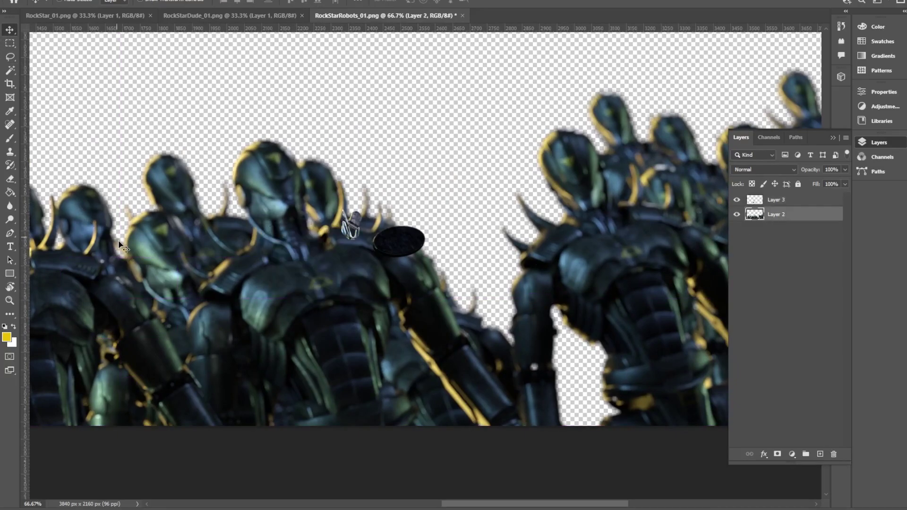
{"action": "key", "text": "ctrl+z"}
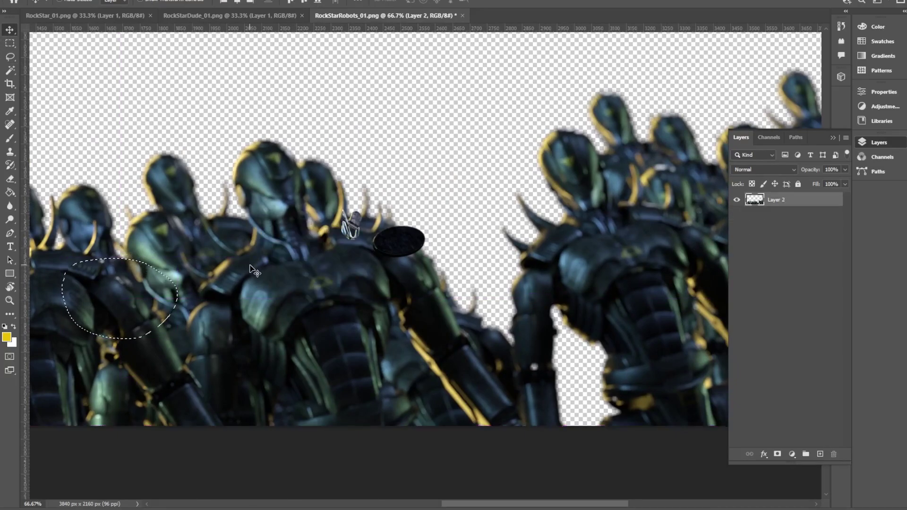
{"action": "key", "text": "ctrl+j"}
{"action": "left_click_drag", "start_coordinate": [129, 279], "coordinate": [418, 269]}
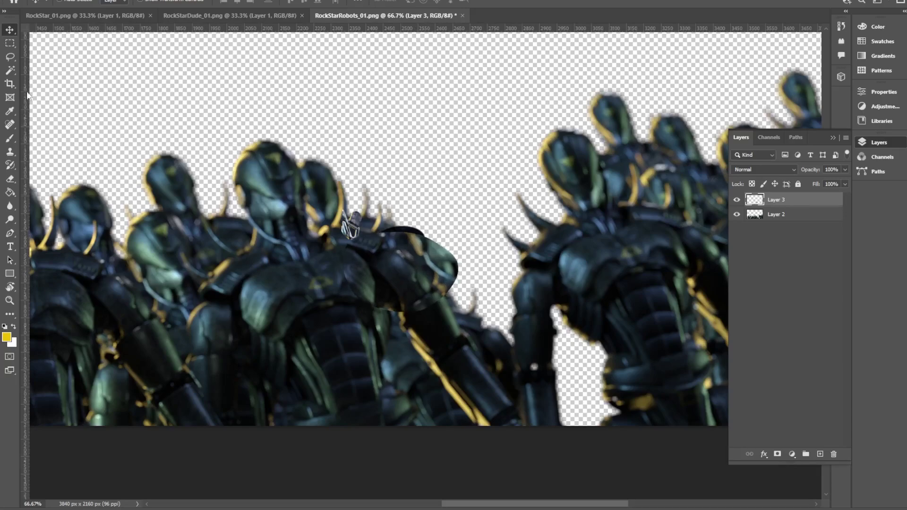
Enlarge the eraser and erase the excess edges of the copied shoulder patch on Layer 3.
{"action": "left_click", "coordinate": [10, 178]}
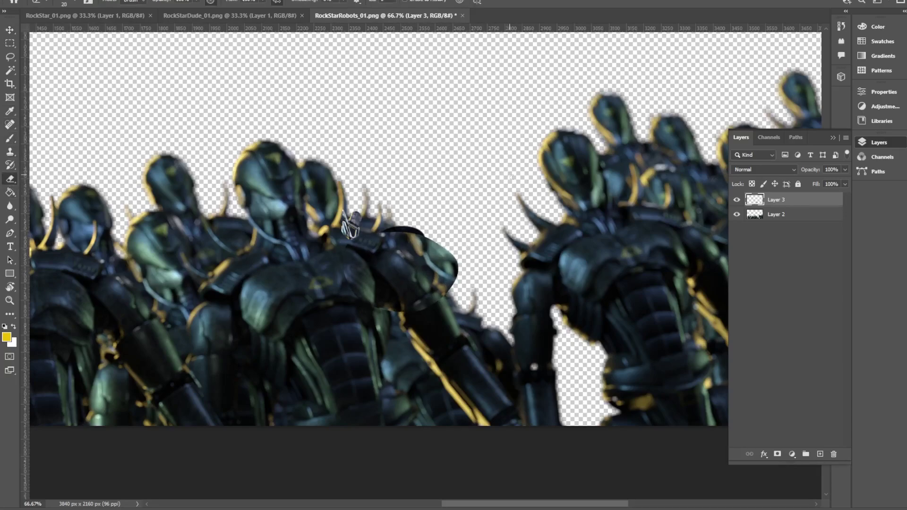
{"action": "right_click", "coordinate": [512, 176]}
{"action": "left_click_drag", "start_coordinate": [565, 186], "coordinate": [605, 185]}
{"action": "mouse_move", "coordinate": [372, 280]}
{"action": "left_mouse_down"}
{"action": "mouse_move", "coordinate": [336, 257]}
{"action": "mouse_move", "coordinate": [346, 237]}
{"action": "mouse_move", "coordinate": [408, 222]}
{"action": "mouse_move", "coordinate": [451, 258]}
{"action": "mouse_move", "coordinate": [447, 271]}
{"action": "mouse_move", "coordinate": [366, 306]}
{"action": "mouse_move", "coordinate": [475, 329]}
{"action": "mouse_move", "coordinate": [419, 305]}
{"action": "left_mouse_up"}
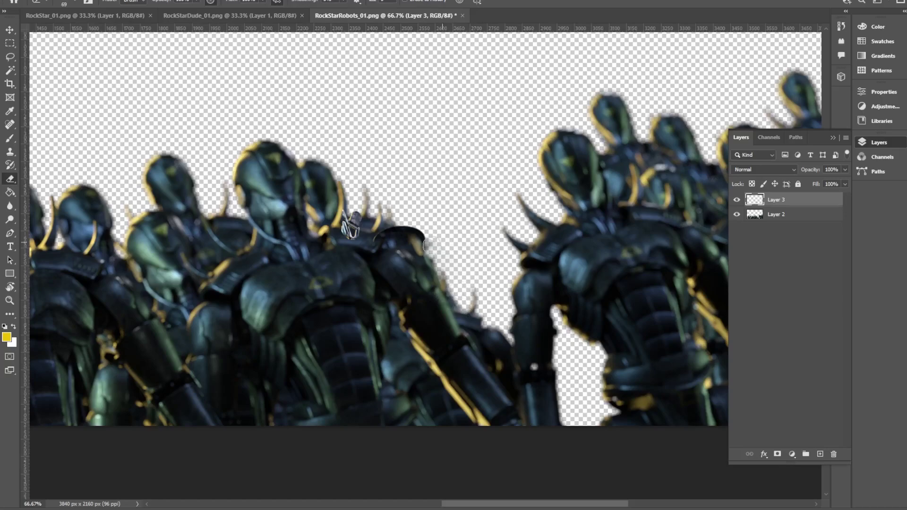
Compare the robot with and without the shoulder patch and erase the patch's leftover pixels beyond the arm.
{"action": "key", "text": "ctrl+plus"}
{"action": "key", "text": "ctrl+plus"}
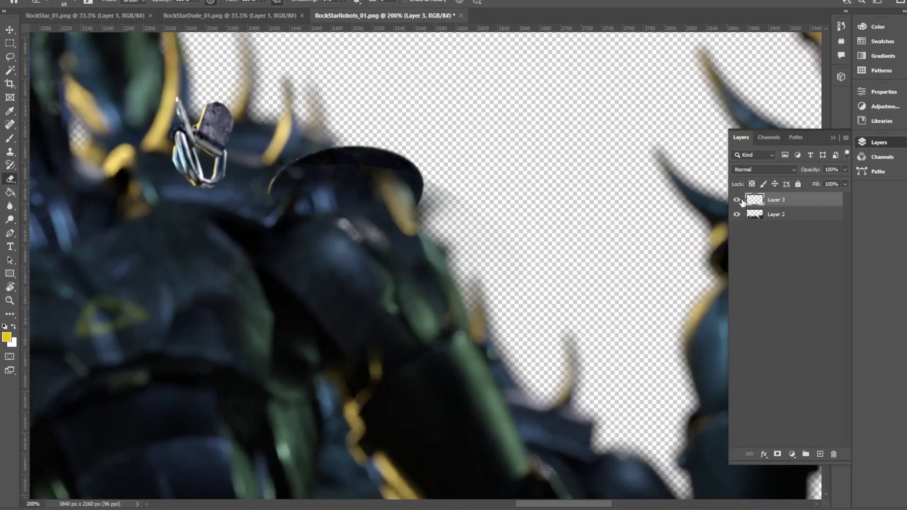
{"action": "left_click", "coordinate": [737, 200]}
{"action": "left_click", "coordinate": [737, 200]}
{"action": "left_click", "coordinate": [737, 200]}
{"action": "left_click", "coordinate": [738, 200]}
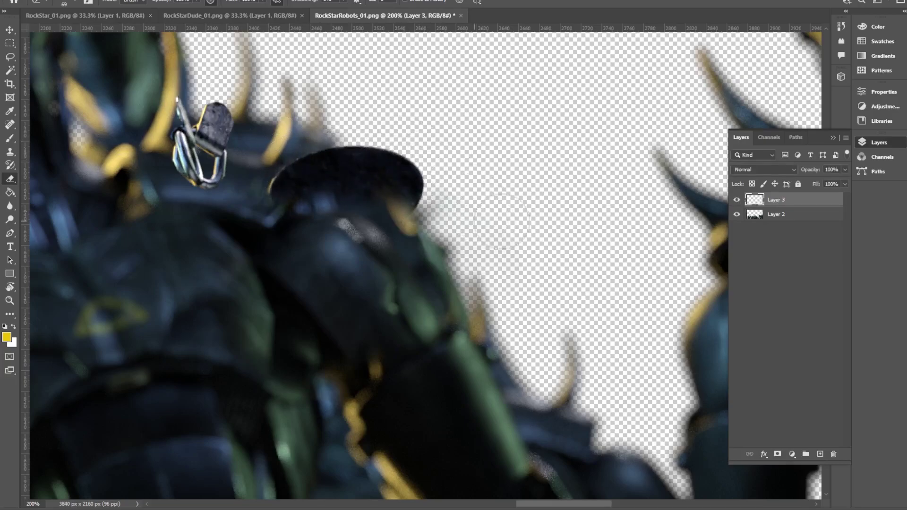
{"action": "left_click_drag", "start_coordinate": [472, 234], "coordinate": [385, 183]}
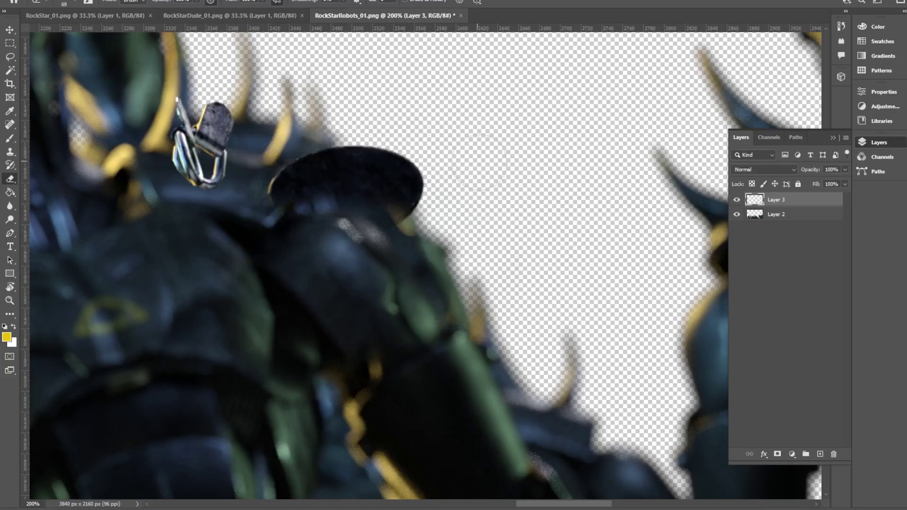
Check the shoulder patch's visibility once more and merge Layer 3 with Layer 2.
{"action": "left_click", "coordinate": [793, 215], "text": "shift"}
{"action": "left_click", "coordinate": [737, 200]}
{"action": "left_click", "coordinate": [737, 200]}
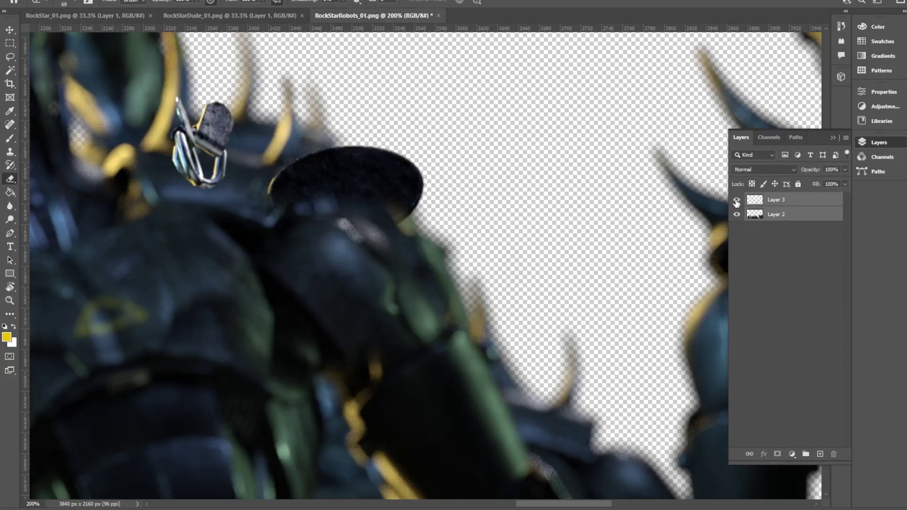
{"action": "key", "text": "ctrl+e"}
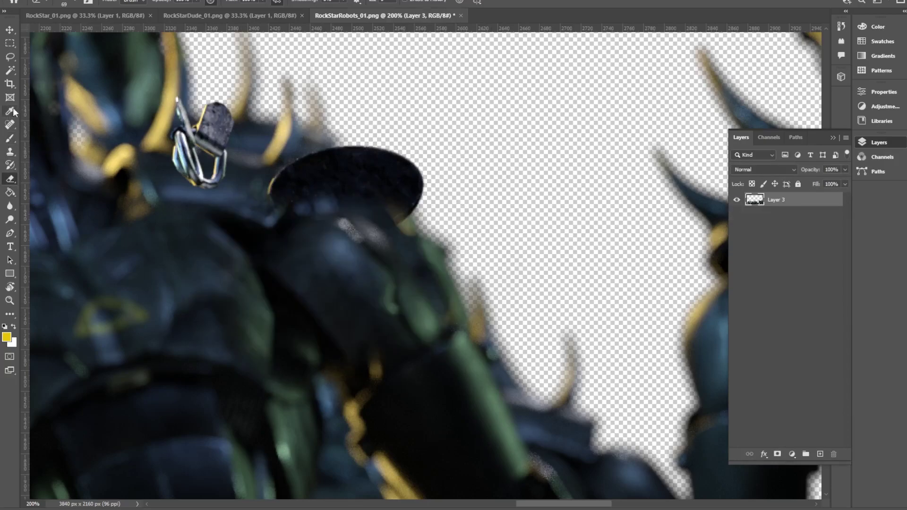
Set the Clone Stamp to 31 px and clone neighbouring shoulder armour over the lower inner part of the black disc.
{"action": "left_click", "coordinate": [10, 124]}
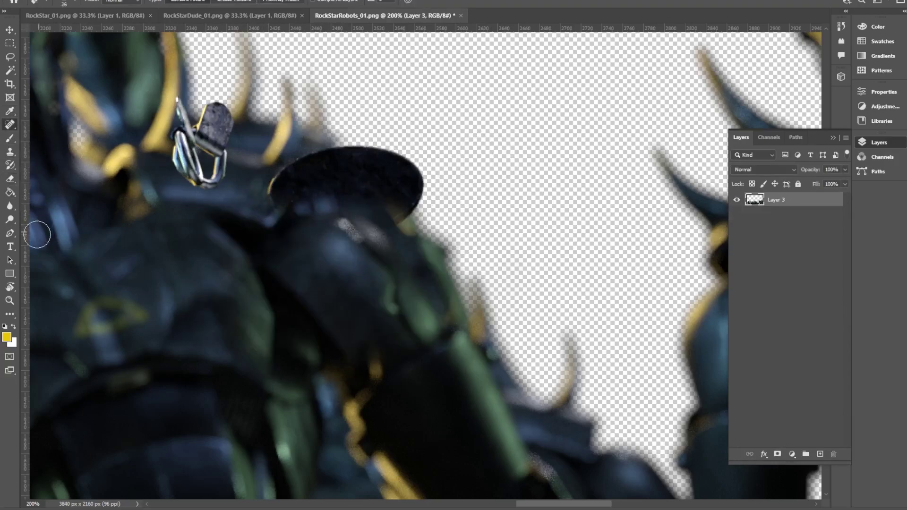
{"action": "left_click", "coordinate": [10, 152]}
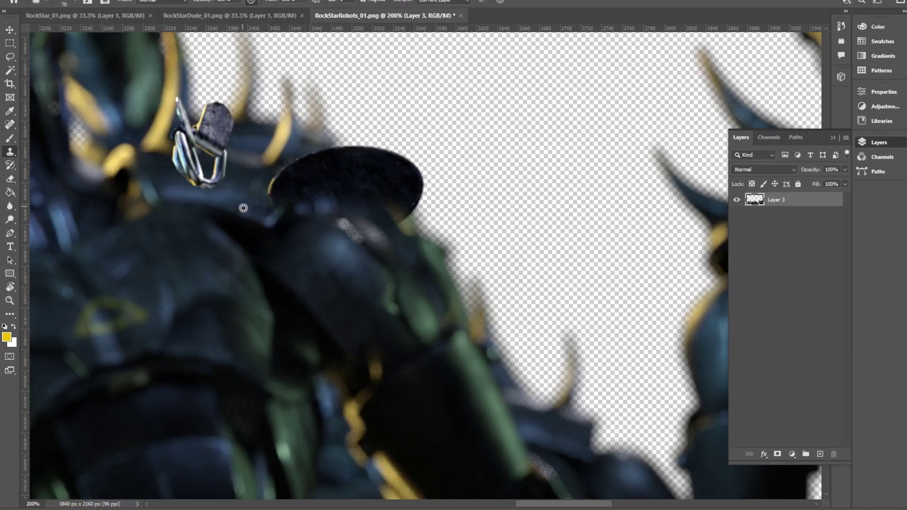
{"action": "right_click", "coordinate": [269, 224]}
{"action": "type", "text": "31"}
{"action": "key", "text": "Return"}
{"action": "left_click", "coordinate": [276, 215], "text": "alt"}
{"action": "left_click", "coordinate": [289, 200]}
{"action": "left_click", "coordinate": [279, 215], "text": "alt"}
{"action": "left_click", "coordinate": [295, 193]}
{"action": "left_click", "coordinate": [274, 215], "text": "alt"}
{"action": "left_click", "coordinate": [298, 189]}
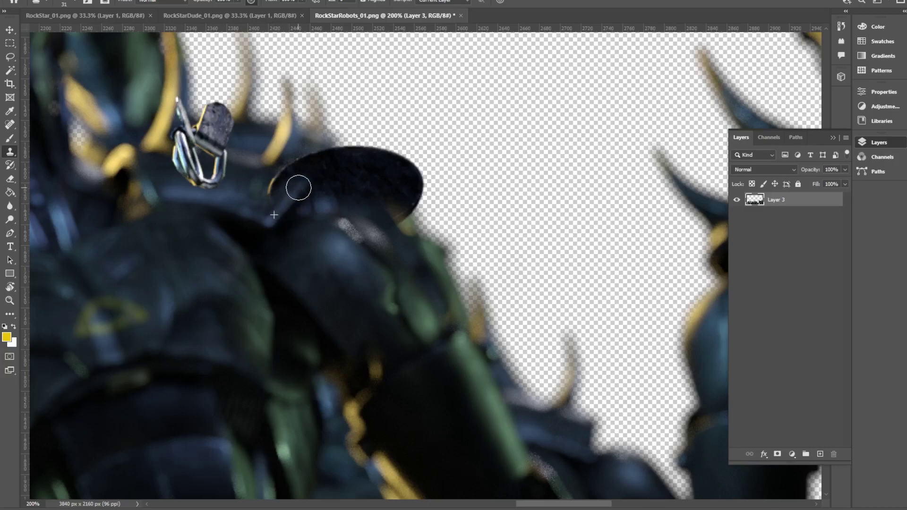
Clone the dark armour plate over the yellow rim on the disc's inner edge.
{"action": "left_click", "coordinate": [251, 195], "text": "alt"}
{"action": "left_click", "coordinate": [266, 184]}
{"action": "left_click", "coordinate": [271, 189]}
{"action": "left_click", "coordinate": [240, 184], "text": "alt"}
{"action": "left_click", "coordinate": [257, 183]}
{"action": "left_click", "coordinate": [248, 192], "text": "alt"}
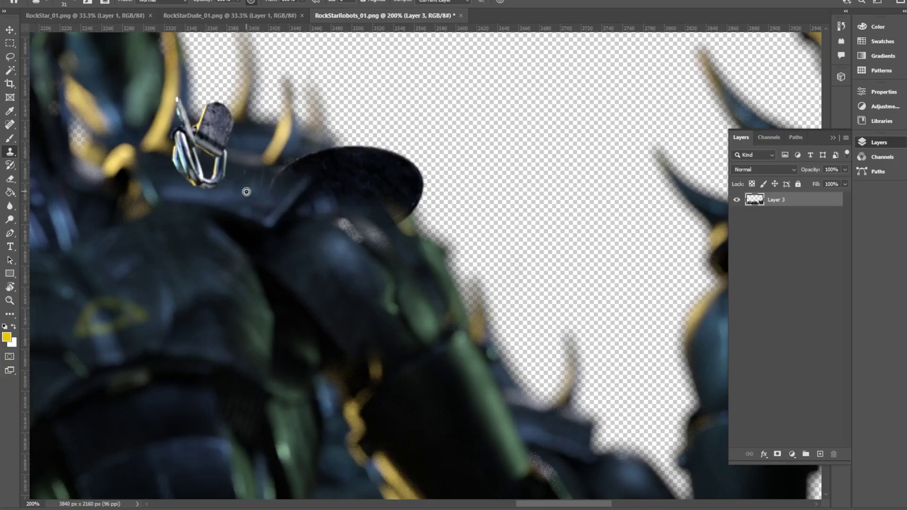
Brush sampled dark armour colours over the lower part of the metallic fragment on the robot's shoulder.
{"action": "key", "text": "b"}
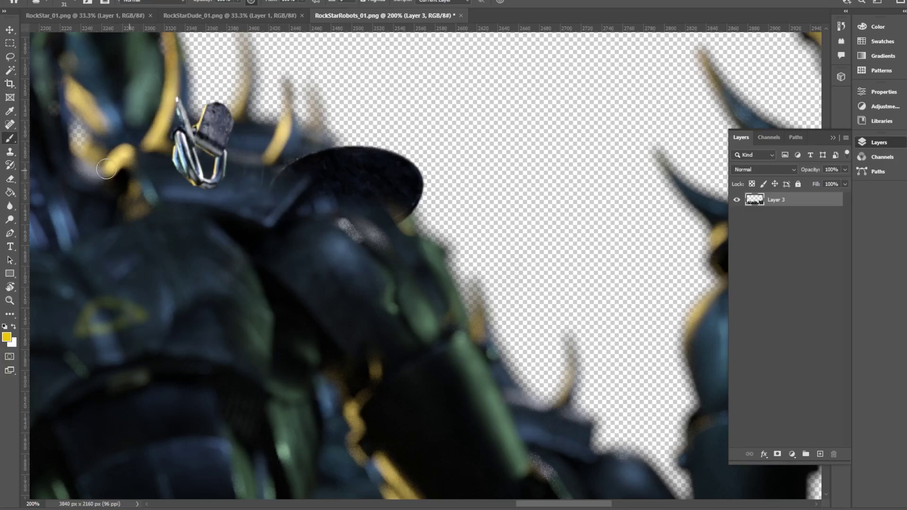
{"action": "left_click", "coordinate": [251, 179], "text": "alt"}
{"action": "mouse_move", "coordinate": [207, 193]}
{"action": "left_mouse_down"}
{"action": "mouse_move", "coordinate": [200, 182]}
{"action": "mouse_move", "coordinate": [214, 171]}
{"action": "mouse_move", "coordinate": [176, 163]}
{"action": "left_mouse_up"}
{"action": "left_click", "coordinate": [230, 184], "text": "alt"}
{"action": "left_click", "coordinate": [227, 189], "text": "alt"}
{"action": "left_click", "coordinate": [192, 178], "text": "alt"}
Sample the gold trim, reduce the brush size and extend the trim across the metallic fragment.
{"action": "left_click", "coordinate": [165, 139], "text": "alt"}
{"action": "right_click", "coordinate": [178, 146]}
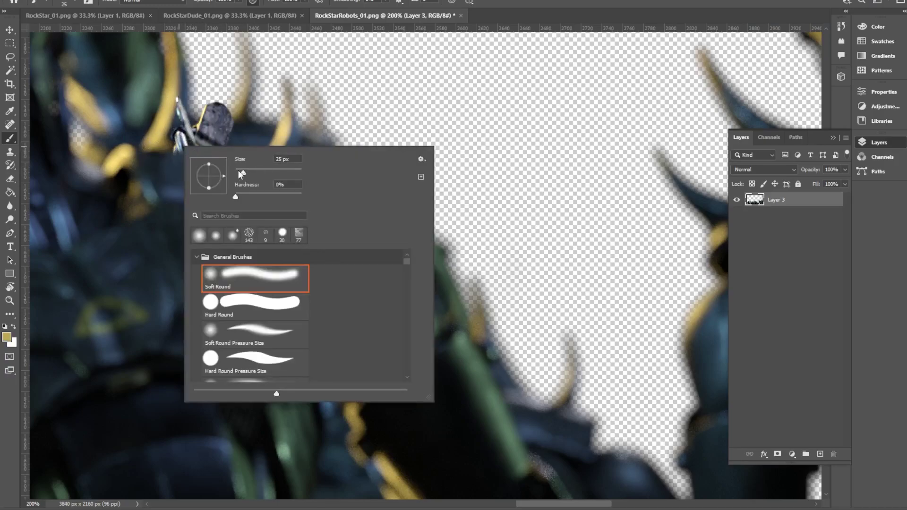
{"action": "left_click_drag", "start_coordinate": [242, 175], "coordinate": [238, 174]}
{"action": "mouse_move", "coordinate": [165, 146]}
{"action": "left_mouse_down"}
{"action": "mouse_move", "coordinate": [204, 152]}
{"action": "mouse_move", "coordinate": [172, 157]}
{"action": "left_mouse_up"}
Paint over the fragment's upper metal parts and the base of the small disc with sampled armour colours.
{"action": "left_click", "coordinate": [194, 157], "text": "alt"}
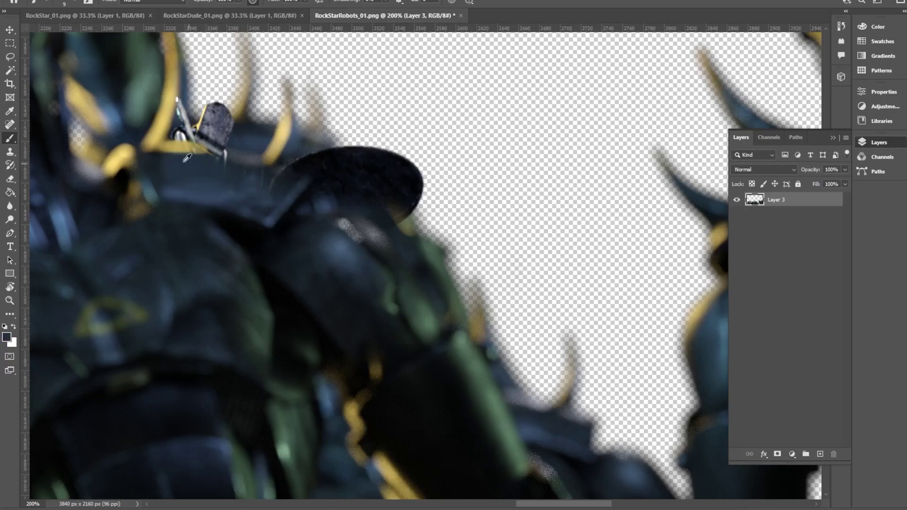
{"action": "left_click", "coordinate": [246, 136], "text": "alt"}
{"action": "mouse_move", "coordinate": [207, 138]}
{"action": "left_mouse_down"}
{"action": "mouse_move", "coordinate": [180, 136]}
{"action": "mouse_move", "coordinate": [184, 104]}
{"action": "left_mouse_up"}
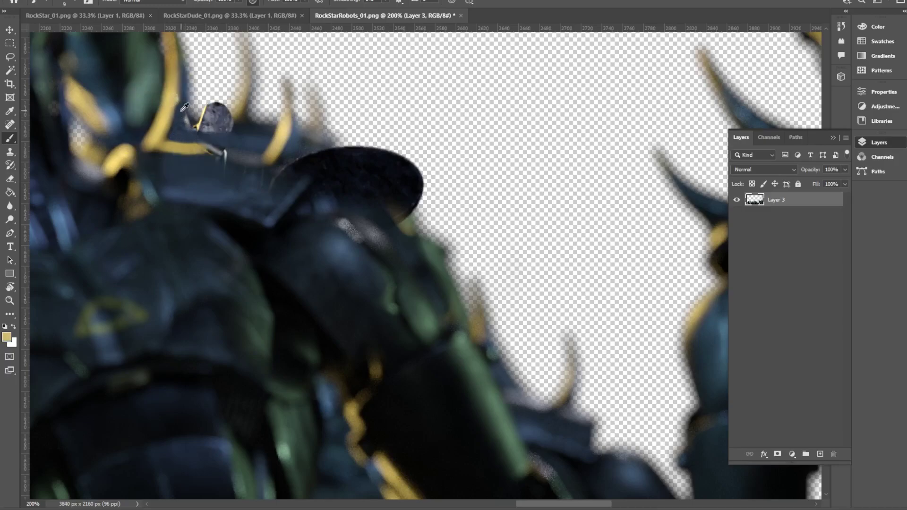
{"action": "left_click", "coordinate": [182, 111], "text": "alt"}
{"action": "left_click", "coordinate": [183, 127], "text": "alt"}
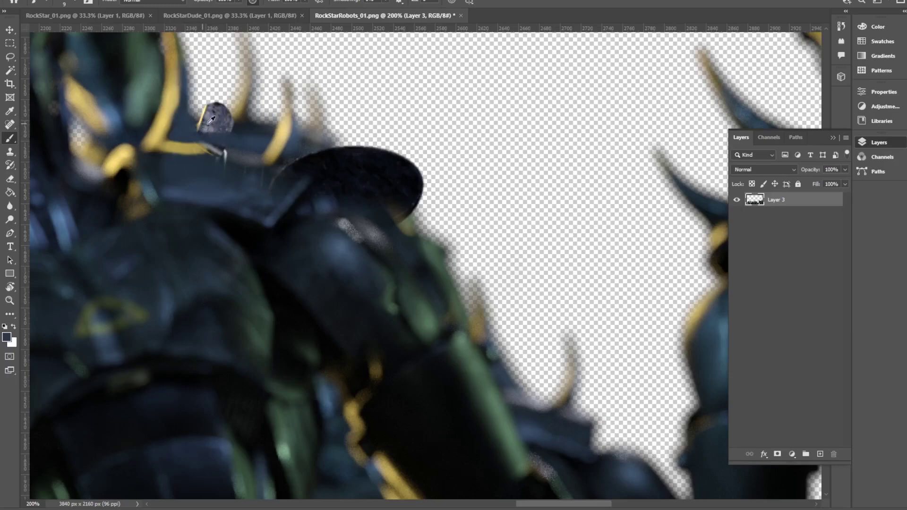
{"action": "mouse_move", "coordinate": [229, 142]}
{"action": "left_mouse_down"}
{"action": "mouse_move", "coordinate": [213, 130]}
{"action": "mouse_move", "coordinate": [221, 126]}
{"action": "left_mouse_up"}
{"action": "left_click", "coordinate": [246, 139], "text": "alt"}
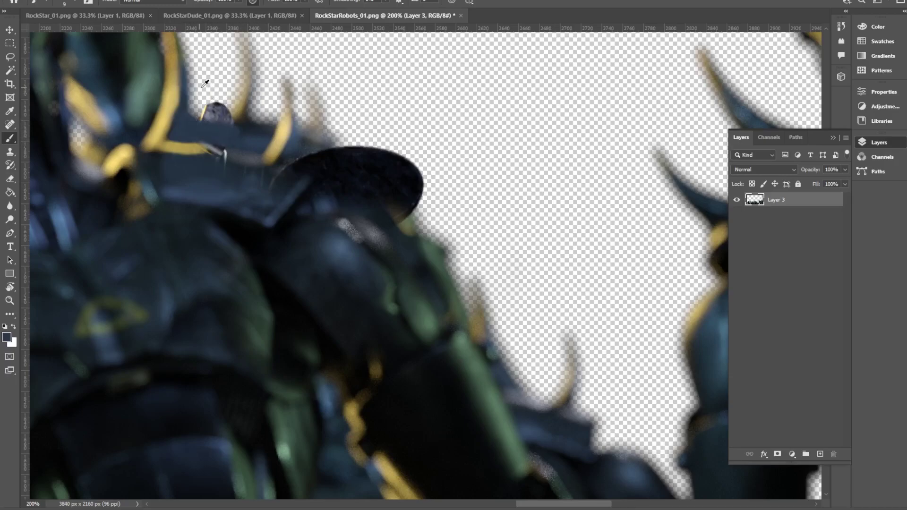
Lasso the small disc's tip projecting above the shoulder armour and delete it.
{"action": "left_click", "coordinate": [10, 57]}
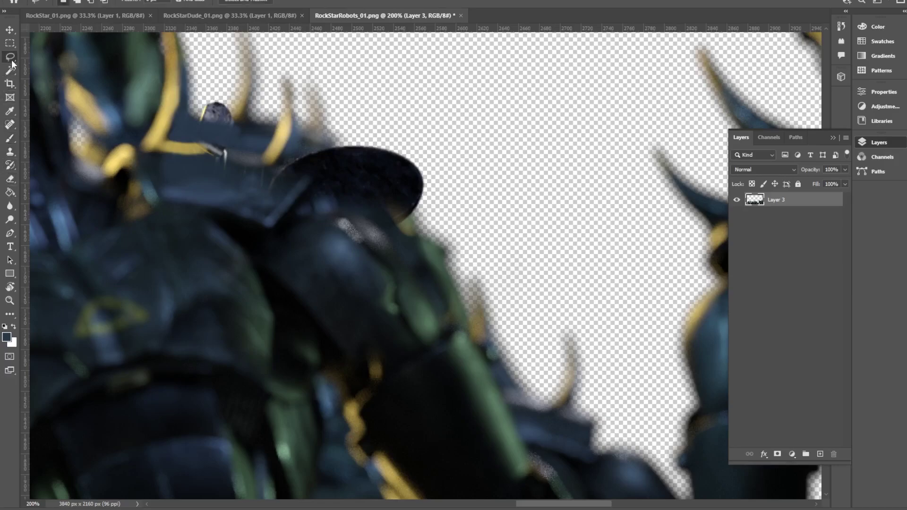
{"action": "mouse_move", "coordinate": [201, 100]}
{"action": "left_mouse_down"}
{"action": "mouse_move", "coordinate": [215, 127]}
{"action": "mouse_move", "coordinate": [236, 120]}
{"action": "mouse_move", "coordinate": [221, 96]}
{"action": "left_mouse_up"}
{"action": "key", "text": "Delete"}
Repaint the armour's cut upper edge, the gold base of the adjacent horn and the end of the gold trim.
{"action": "key", "text": "b"}
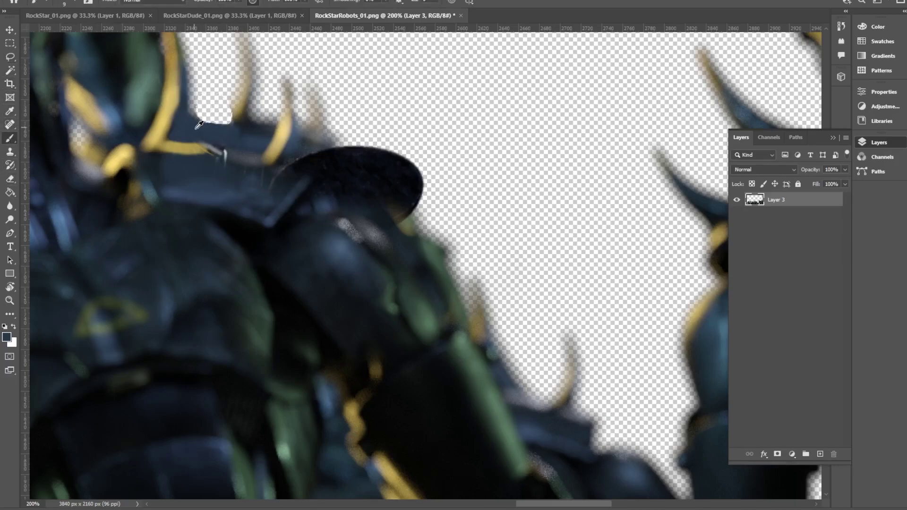
{"action": "left_click_drag", "start_coordinate": [192, 117], "coordinate": [237, 116]}
{"action": "left_click", "coordinate": [233, 110], "text": "alt"}
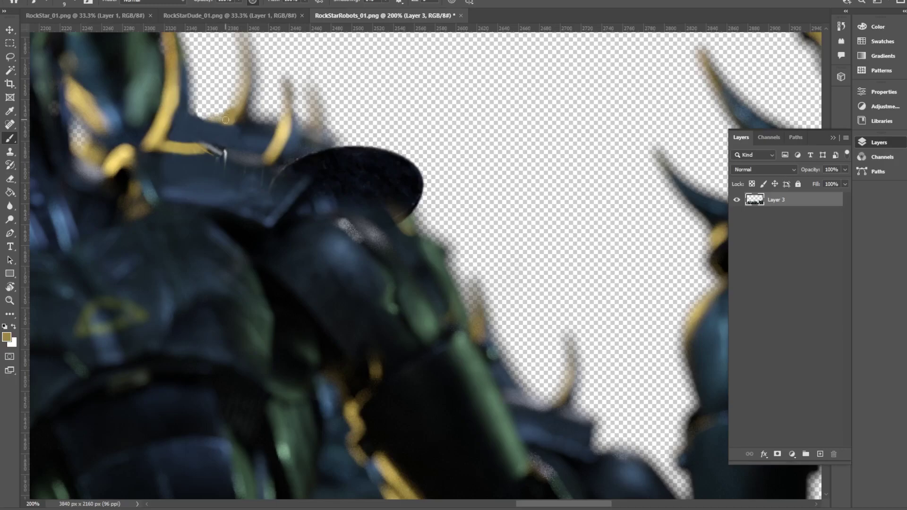
{"action": "left_click", "coordinate": [205, 126], "text": "alt"}
{"action": "left_click_drag", "start_coordinate": [196, 149], "coordinate": [205, 148]}
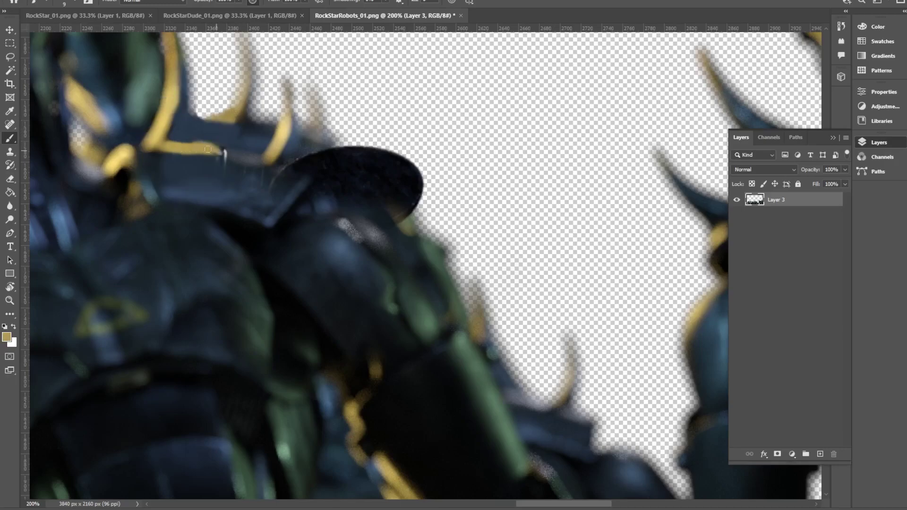
Paint out the last bright metallic pixels beside the gold trim with sampled armour colours.
{"action": "left_click", "coordinate": [227, 174], "text": "alt"}
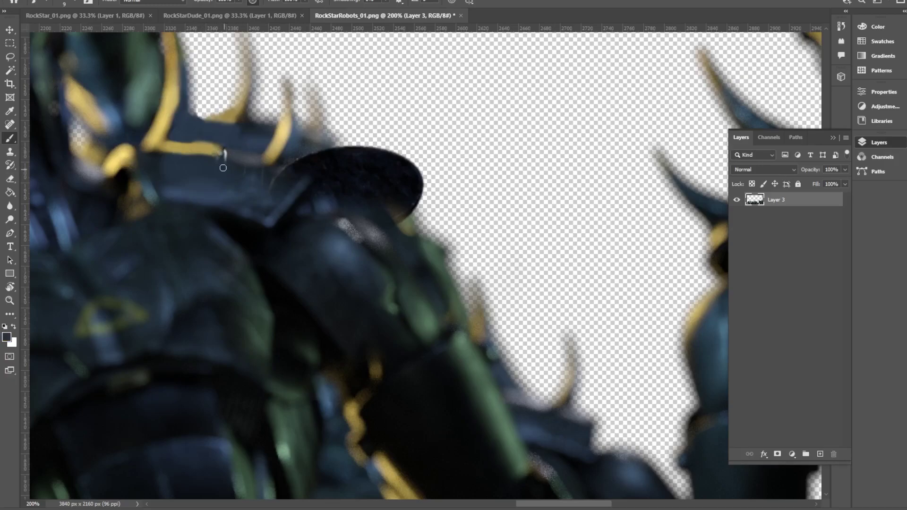
{"action": "left_click", "coordinate": [247, 152], "text": "alt"}
{"action": "left_click_drag", "start_coordinate": [188, 135], "coordinate": [195, 137]}
{"action": "left_click", "coordinate": [255, 157], "text": "alt"}
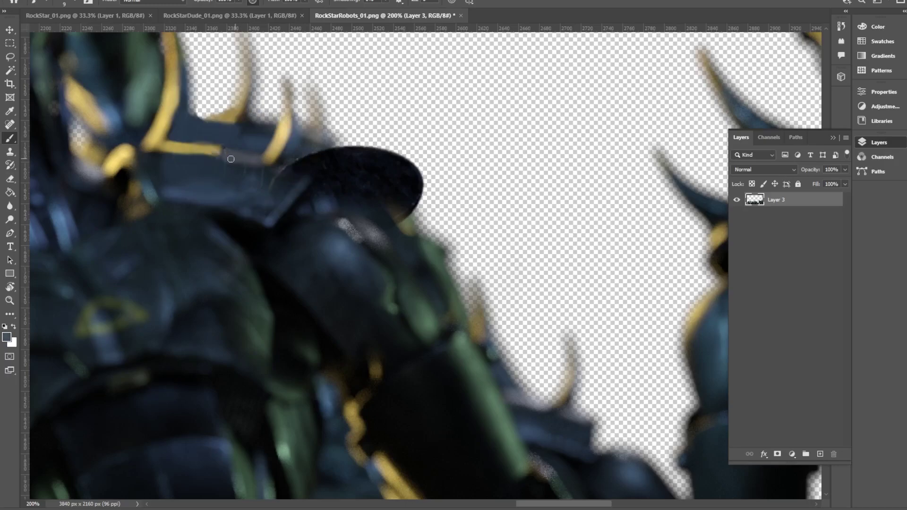
{"action": "left_click", "coordinate": [246, 174], "text": "alt"}
Set the Clone Stamp to 17 px and clone the nearby trim over the smudge at the gold trim's end.
{"action": "left_click", "coordinate": [10, 152]}
{"action": "right_click", "coordinate": [263, 152]}
{"action": "left_click_drag", "start_coordinate": [322, 177], "coordinate": [316, 177]}
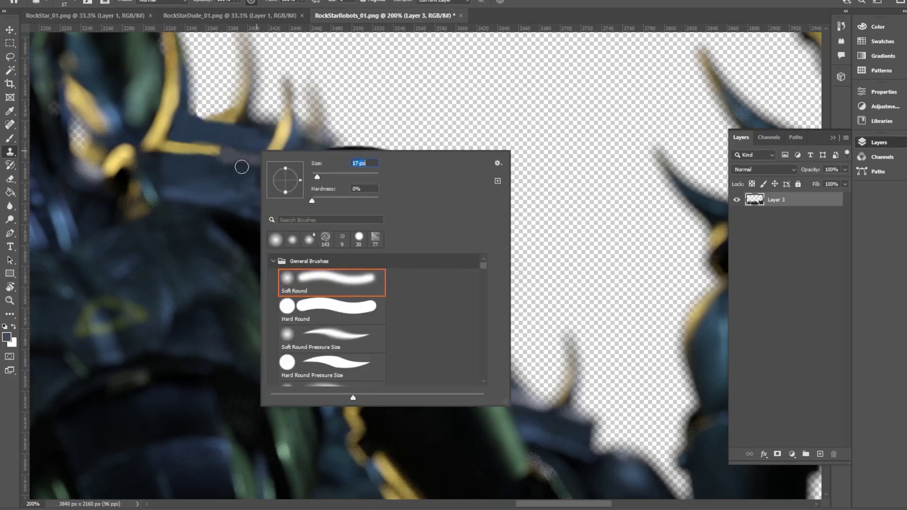
{"action": "left_click", "coordinate": [254, 159], "text": "alt"}
{"action": "left_click_drag", "start_coordinate": [238, 158], "coordinate": [231, 156]}
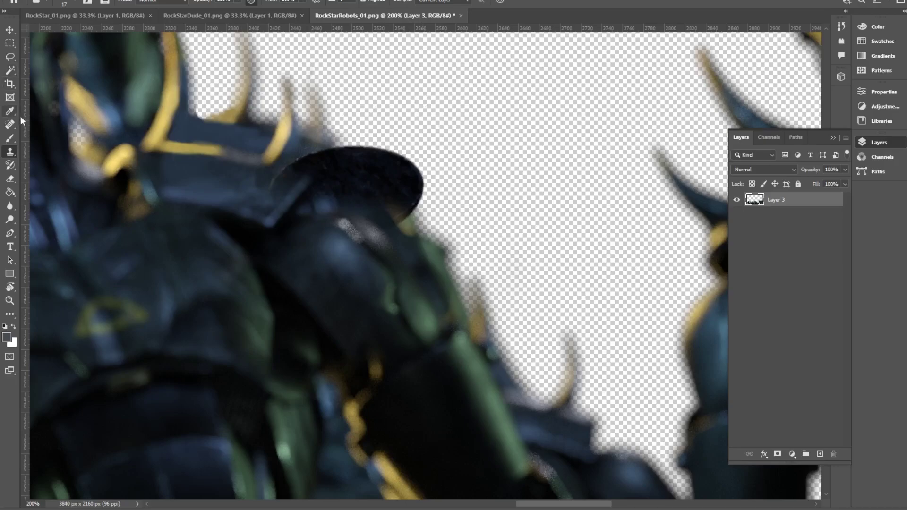
Lasso the black disc's outer portion beyond the shoulder, delete it and deselect.
{"action": "left_click", "coordinate": [10, 57]}
{"action": "mouse_move", "coordinate": [338, 140]}
{"action": "left_mouse_down"}
{"action": "mouse_move", "coordinate": [397, 187]}
{"action": "mouse_move", "coordinate": [440, 142]}
{"action": "mouse_move", "coordinate": [364, 124]}
{"action": "mouse_move", "coordinate": [339, 141]}
{"action": "left_mouse_up"}
{"action": "key", "text": "Delete"}
{"action": "key", "text": "ctrl+d"}
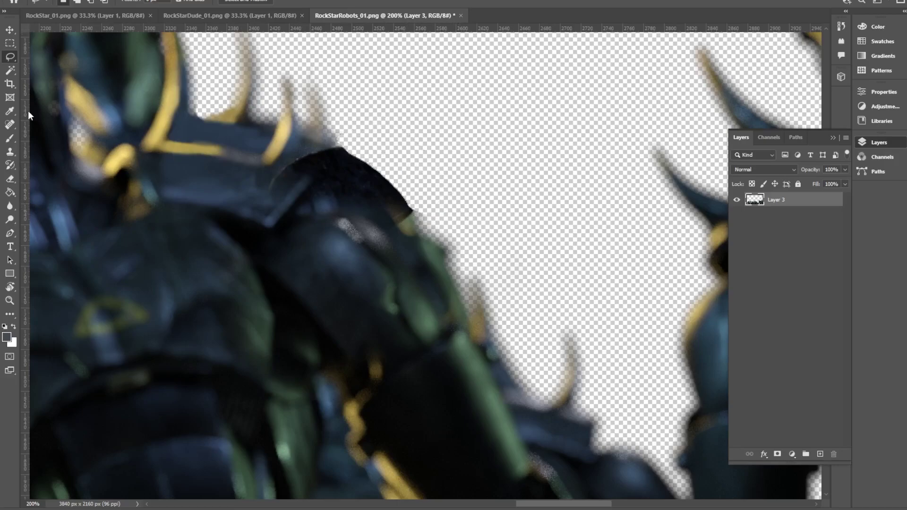
Set the brush to 18 px and paint sampled armour colour over the remaining disc's inner edge.
{"action": "left_click", "coordinate": [10, 139]}
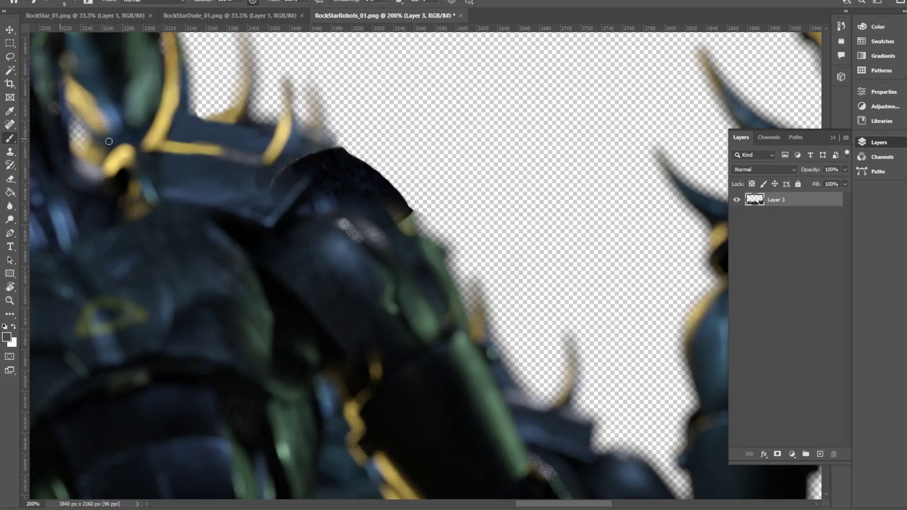
{"action": "right_click", "coordinate": [278, 191]}
{"action": "left_click", "coordinate": [342, 211]}
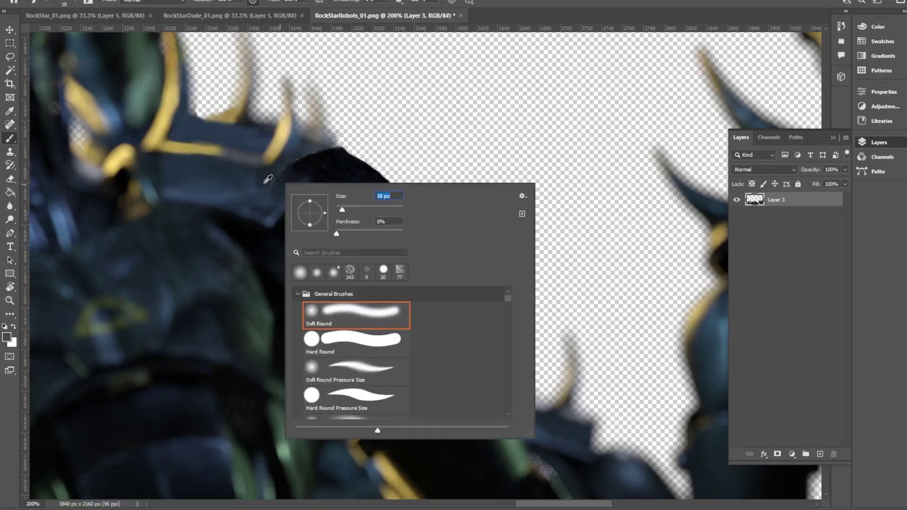
{"action": "left_click", "coordinate": [265, 183], "text": "alt"}
{"action": "left_click_drag", "start_coordinate": [268, 187], "coordinate": [290, 171]}
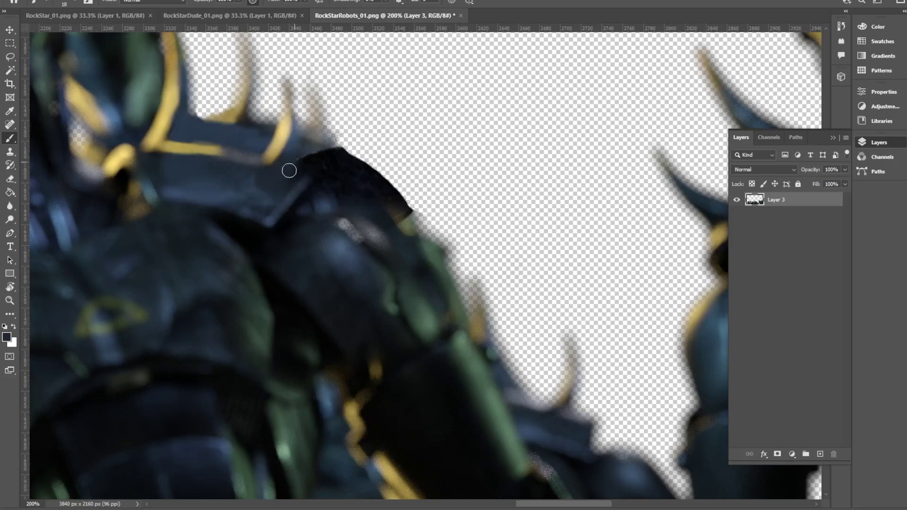
Clone armour and horn detail over the disc's upper inner edge to blend it into the shoulder plate.
{"action": "left_click", "coordinate": [10, 151]}
{"action": "left_click_drag", "start_coordinate": [317, 150], "coordinate": [320, 152]}
{"action": "left_click", "coordinate": [308, 146], "text": "alt"}
{"action": "mouse_move", "coordinate": [301, 158]}
{"action": "left_mouse_down"}
{"action": "mouse_move", "coordinate": [309, 175]}
{"action": "mouse_move", "coordinate": [329, 155]}
{"action": "mouse_move", "coordinate": [323, 163]}
{"action": "mouse_move", "coordinate": [312, 155]}
{"action": "left_mouse_up"}
{"action": "left_click", "coordinate": [289, 178], "text": "alt"}
{"action": "left_click", "coordinate": [298, 191], "text": "alt"}
{"action": "left_click", "coordinate": [293, 199], "text": "alt"}
{"action": "left_click", "coordinate": [290, 200], "text": "alt"}
{"action": "left_click", "coordinate": [288, 182], "text": "alt"}
Clone the upper arm's edge over the outer side of the remaining black disc.
{"action": "left_click", "coordinate": [404, 247], "text": "alt"}
{"action": "mouse_move", "coordinate": [392, 219]}
{"action": "left_mouse_down"}
{"action": "mouse_move", "coordinate": [410, 236]}
{"action": "mouse_move", "coordinate": [407, 213]}
{"action": "left_mouse_up"}
{"action": "left_click", "coordinate": [408, 242], "text": "alt"}
{"action": "left_click", "coordinate": [411, 241], "text": "alt"}
{"action": "mouse_move", "coordinate": [404, 213]}
{"action": "left_mouse_down"}
{"action": "mouse_move", "coordinate": [386, 186]}
{"action": "mouse_move", "coordinate": [372, 200]}
{"action": "mouse_move", "coordinate": [372, 188]}
{"action": "left_mouse_up"}
{"action": "left_click", "coordinate": [399, 219], "text": "alt"}
Paint a smooth dark contour along the shoulder's outer edge and reduce the brush size.
{"action": "left_click", "coordinate": [11, 139]}
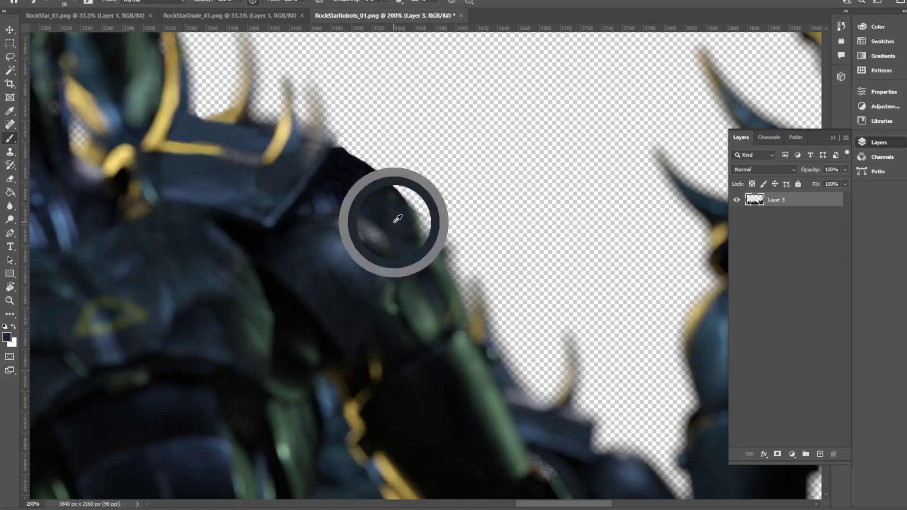
{"action": "mouse_move", "coordinate": [347, 167]}
{"action": "left_mouse_down"}
{"action": "mouse_move", "coordinate": [364, 172]}
{"action": "mouse_move", "coordinate": [340, 152]}
{"action": "mouse_move", "coordinate": [405, 203]}
{"action": "left_mouse_up"}
{"action": "right_click", "coordinate": [397, 196]}
{"action": "left_click_drag", "start_coordinate": [454, 223], "coordinate": [450, 223]}
{"action": "key", "text": "Return"}
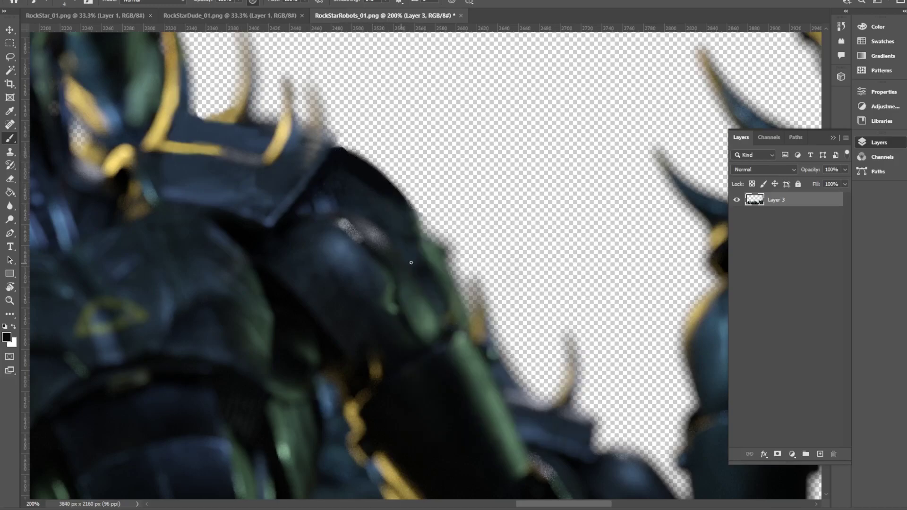
Reduce the eraser to 17 px, erase along the shoulder's outer edge and undo the last stroke.
{"action": "left_click", "coordinate": [12, 179]}
{"action": "right_click", "coordinate": [350, 157]}
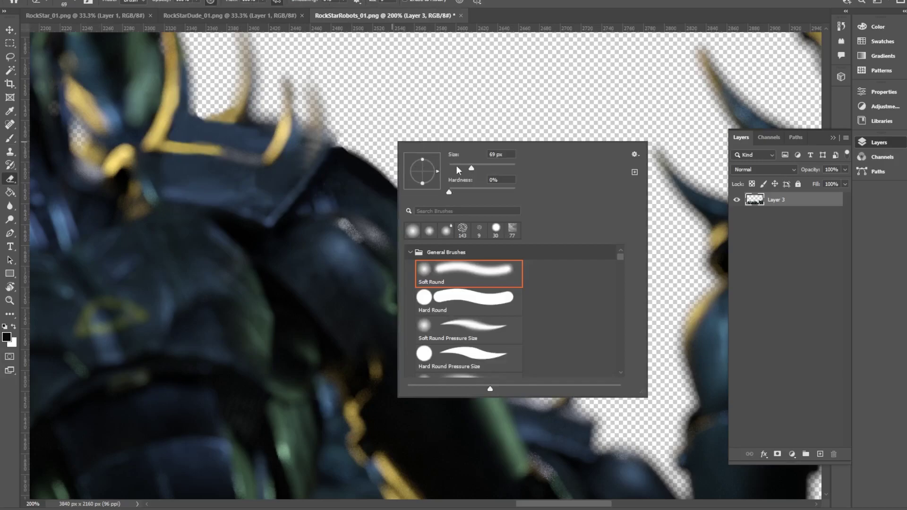
{"action": "left_click", "coordinate": [456, 168]}
{"action": "key", "text": "Return"}
{"action": "mouse_move", "coordinate": [366, 157]}
{"action": "left_mouse_down"}
{"action": "mouse_move", "coordinate": [348, 139]}
{"action": "mouse_move", "coordinate": [407, 188]}
{"action": "left_mouse_up"}
{"action": "key", "text": "ctrl+z"}
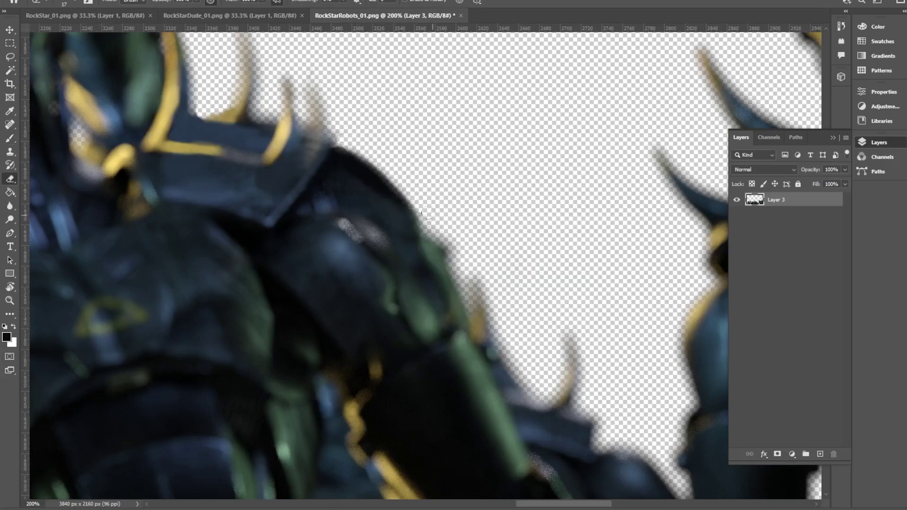
Set the brush to 15 px and paint the rebuilt shoulder's surface and edge with sampled dark and green tones.
{"action": "key", "text": "ctrl+minus"}
{"action": "key", "text": "ctrl+minus"}
{"action": "key", "text": "ctrl+minus"}
{"action": "key", "text": "ctrl+minus"}
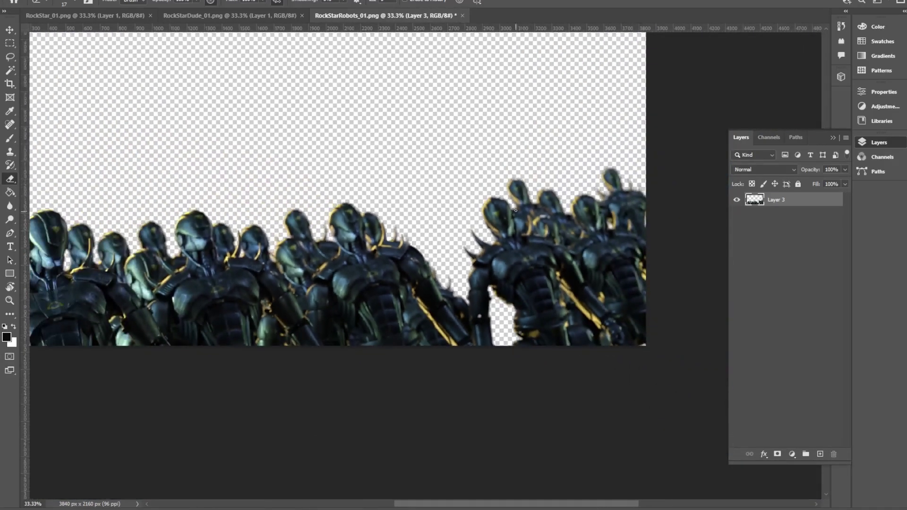
{"action": "left_click_drag", "start_coordinate": [390, 148], "coordinate": [427, 143]}
{"action": "scroll", "coordinate": [427, 143], "scroll_direction": "up", "scroll_amount": 5, "text": "alt"}
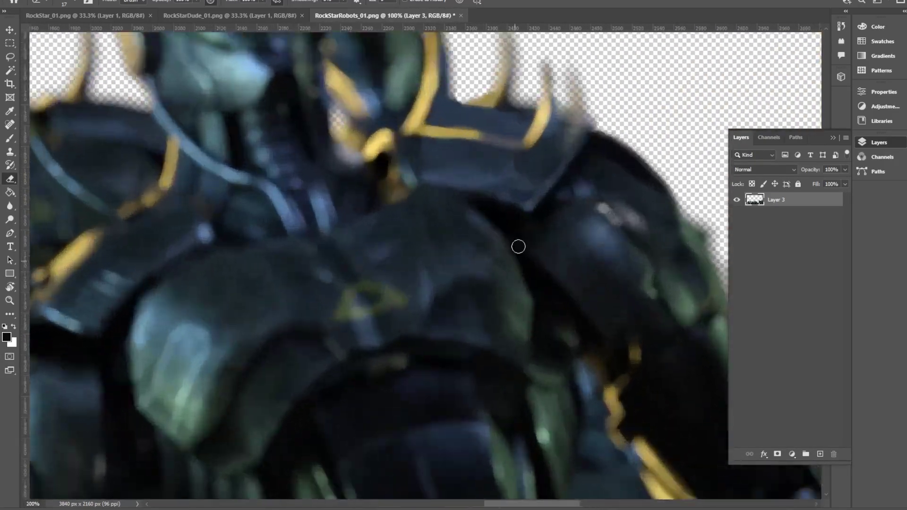
{"action": "key", "text": "b"}
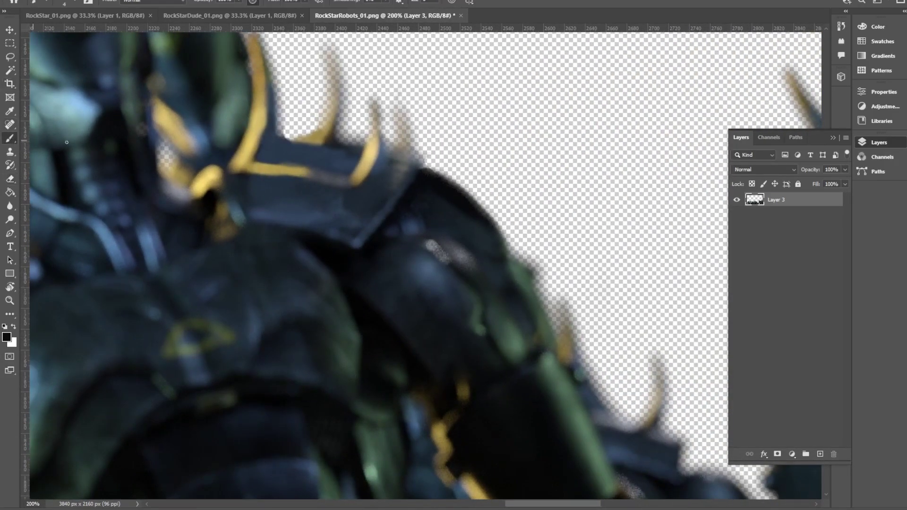
{"action": "right_click", "coordinate": [463, 216]}
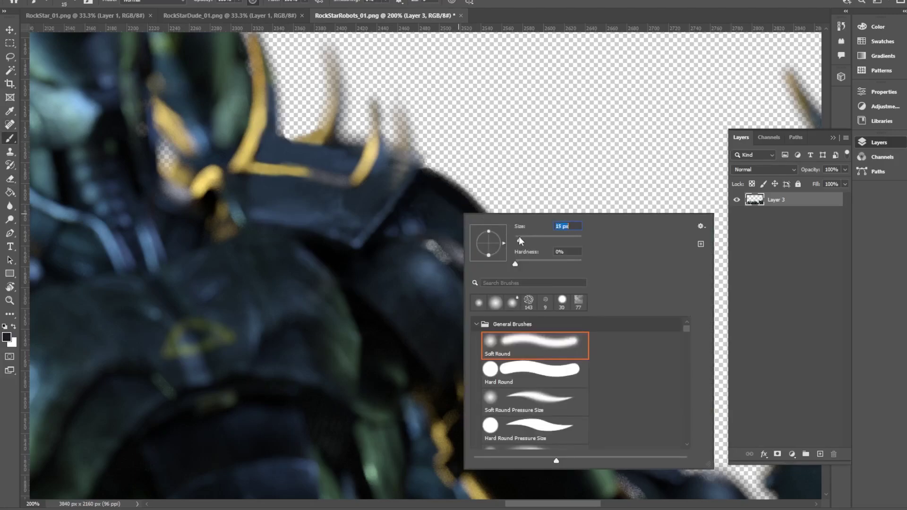
{"action": "left_click", "coordinate": [429, 195]}
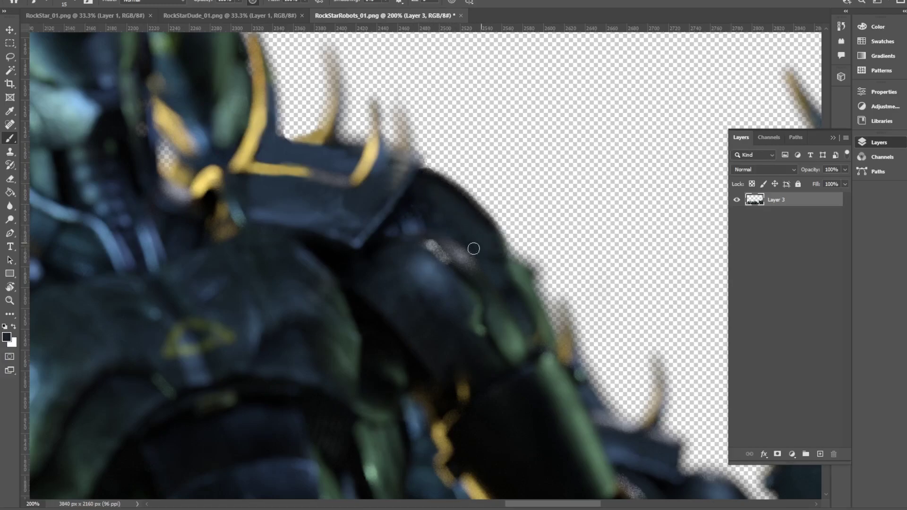
{"action": "left_click", "coordinate": [528, 273], "text": "alt"}
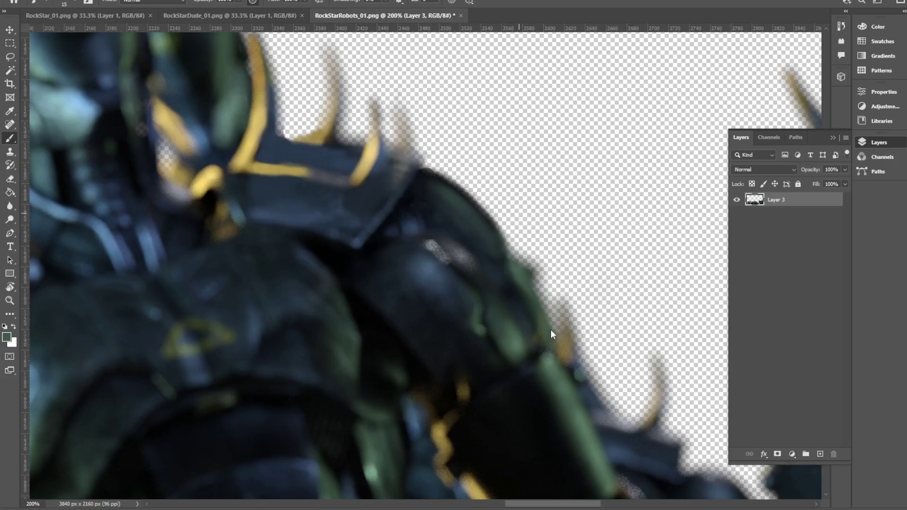
Review the whole repaired robot row, activate the Move tool and switch to the RockStarDude_01.png document.
{"action": "key", "text": "ctrl+minus"}
{"action": "key", "text": "ctrl+minus"}
{"action": "key", "text": "ctrl+minus"}
{"action": "key", "text": "ctrl+minus"}
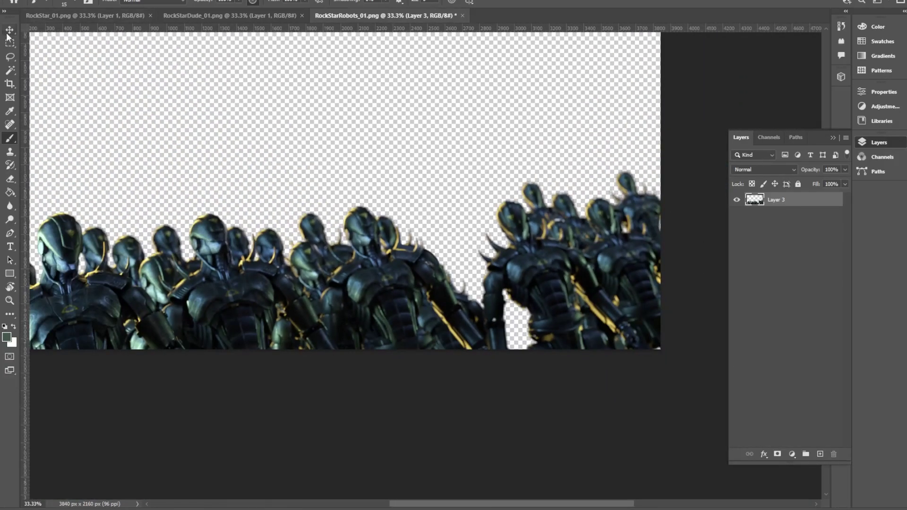
{"action": "left_click", "coordinate": [7, 33]}
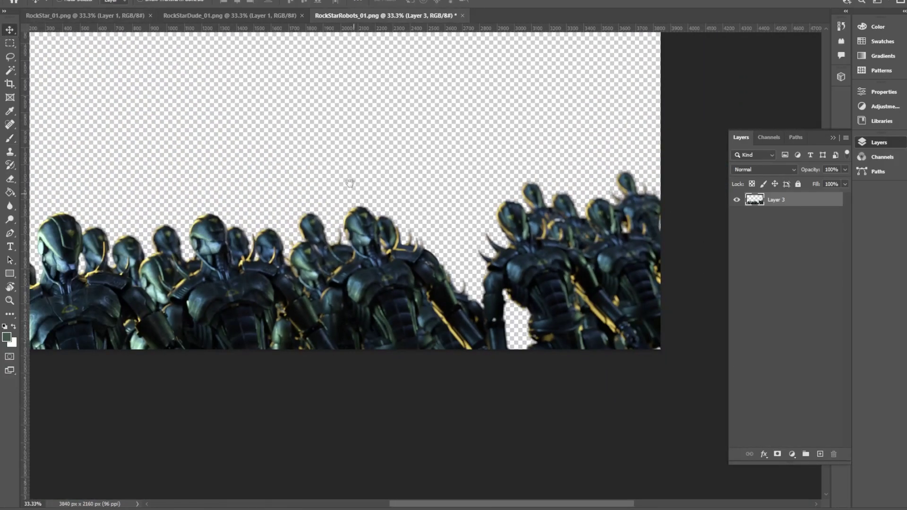
{"action": "left_click_drag", "start_coordinate": [354, 182], "coordinate": [474, 227]}
{"action": "left_click", "coordinate": [207, 17]}
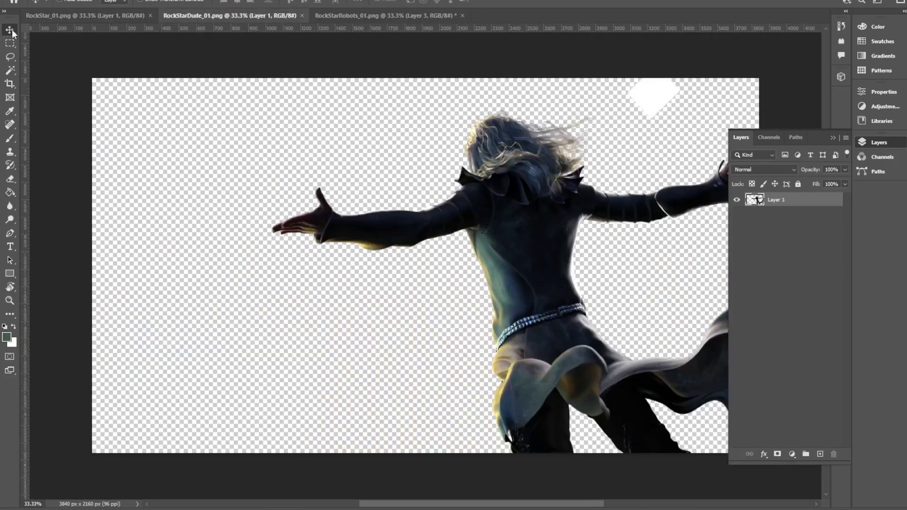
Copy the isolated rock star figure and the retouched robots into RockStar_01.png as separate layers.
{"action": "left_click_drag", "start_coordinate": [485, 184], "coordinate": [488, 263]}
{"action": "left_click", "coordinate": [775, 214], "text": "shift"}
{"action": "left_click_drag", "start_coordinate": [444, 317], "coordinate": [412, 357]}
{"action": "left_click", "coordinate": [744, 221]}
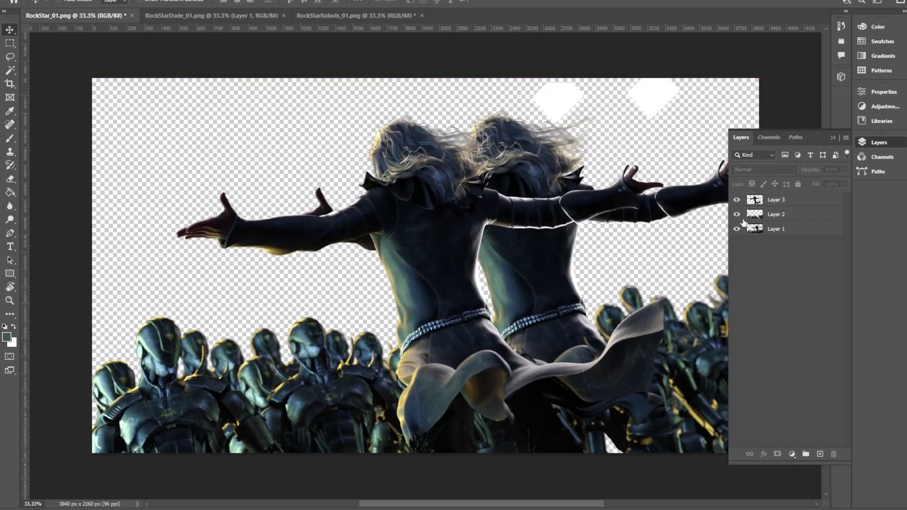
Check the robot layer's visibility and align the Layer 3 figure exactly over the original figure.
{"action": "left_click", "coordinate": [737, 215]}
{"action": "left_click", "coordinate": [738, 215]}
{"action": "left_click_drag", "start_coordinate": [631, 261], "coordinate": [568, 252]}
{"action": "left_click", "coordinate": [780, 202]}
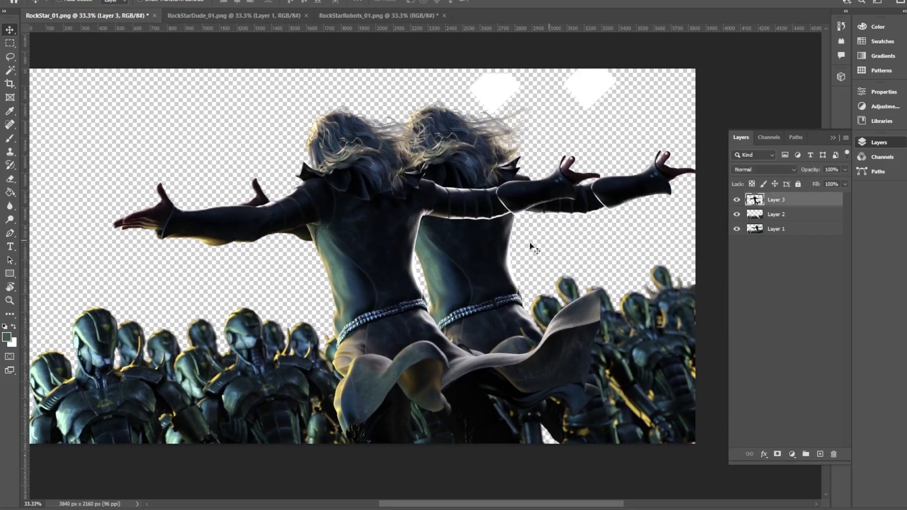
{"action": "left_click_drag", "start_coordinate": [378, 238], "coordinate": [474, 235]}
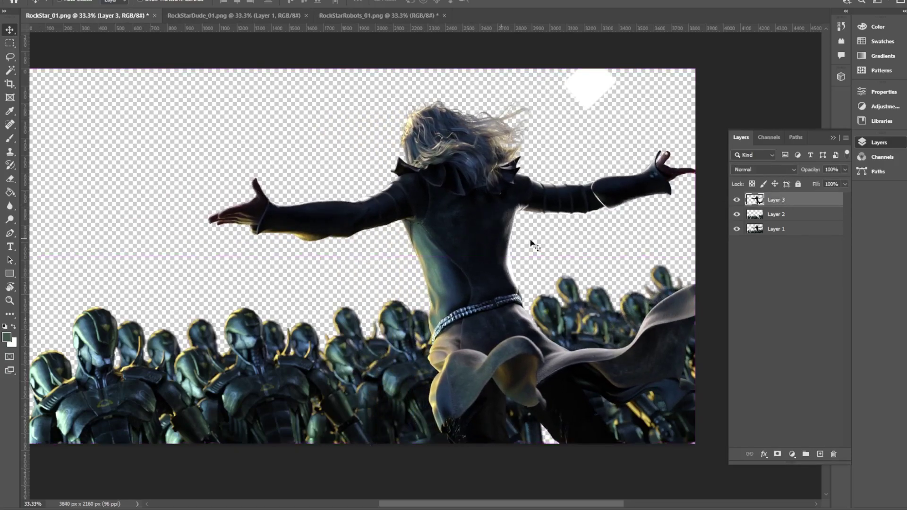
Compare the aligned figure with the underlying render by toggling Layer 3, and hide Layer 1.
{"action": "left_click", "coordinate": [737, 200]}
{"action": "left_click", "coordinate": [737, 200]}
{"action": "left_click", "coordinate": [738, 200]}
{"action": "left_click", "coordinate": [737, 200]}
{"action": "left_click", "coordinate": [737, 229]}
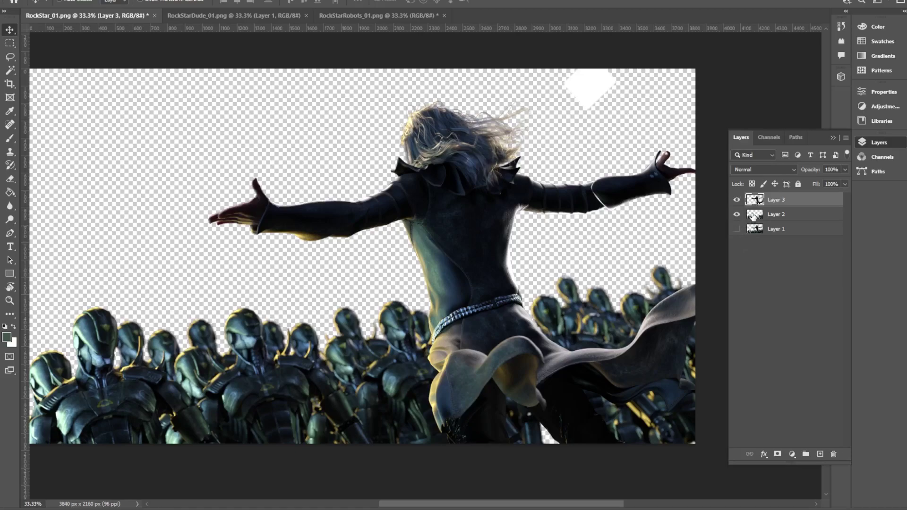
Lasso the white patch in the sky above the raised hand and undo the trial colour fill.
{"action": "left_click", "coordinate": [10, 57]}
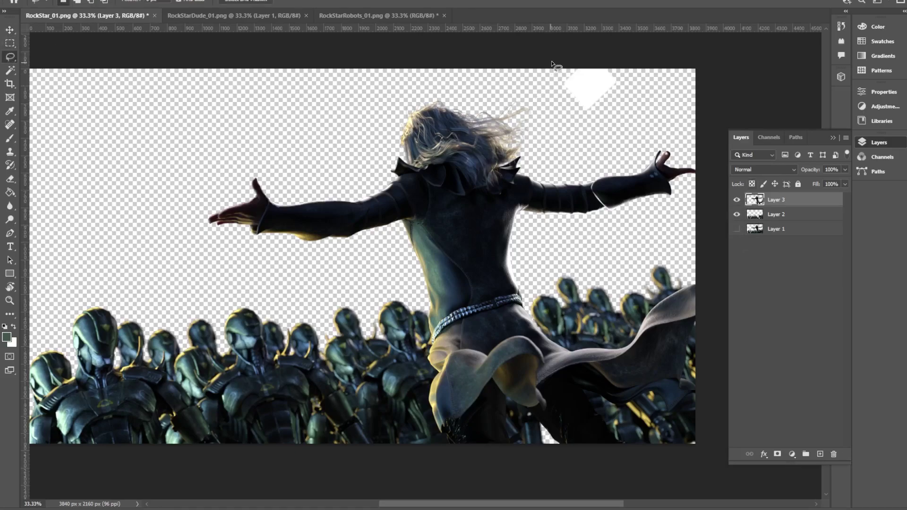
{"action": "scroll", "coordinate": [733, 196], "scroll_direction": "up", "scroll_amount": 1, "text": "alt"}
{"action": "key", "text": "alt+BackSpace"}
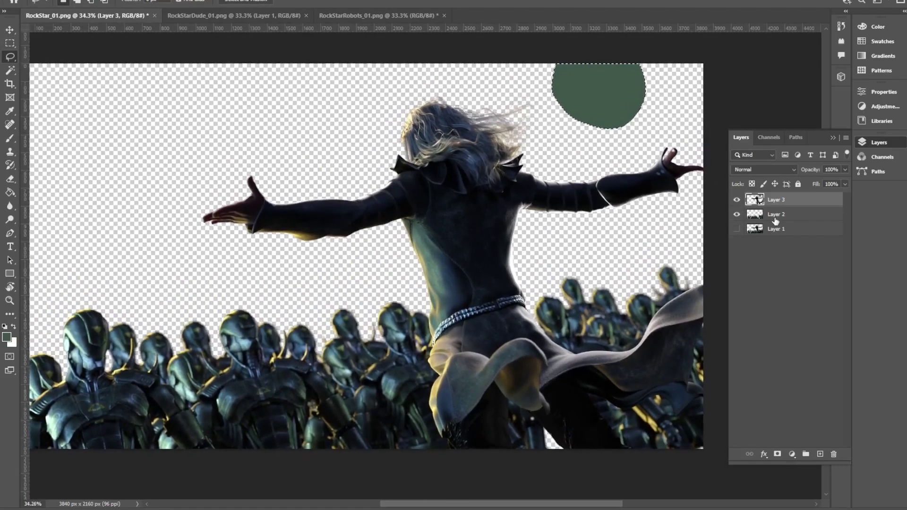
{"action": "key", "text": "ctrl+z"}
Enlarge the eraser, erase the white patch inside the selection and make Layer 1 visible and active.
{"action": "left_click", "coordinate": [9, 179]}
{"action": "right_click", "coordinate": [726, 138]}
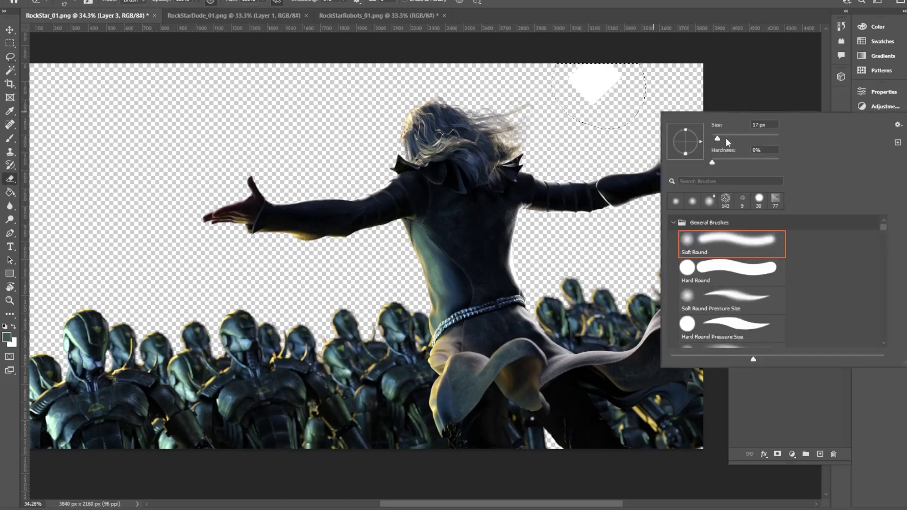
{"action": "left_click", "coordinate": [594, 88]}
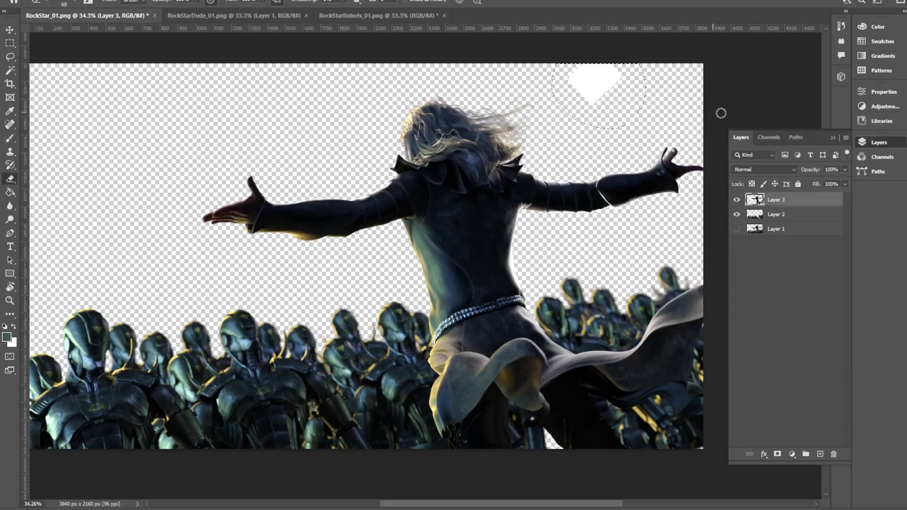
{"action": "left_click", "coordinate": [777, 215]}
{"action": "left_click", "coordinate": [776, 228]}
{"action": "left_click", "coordinate": [737, 229]}
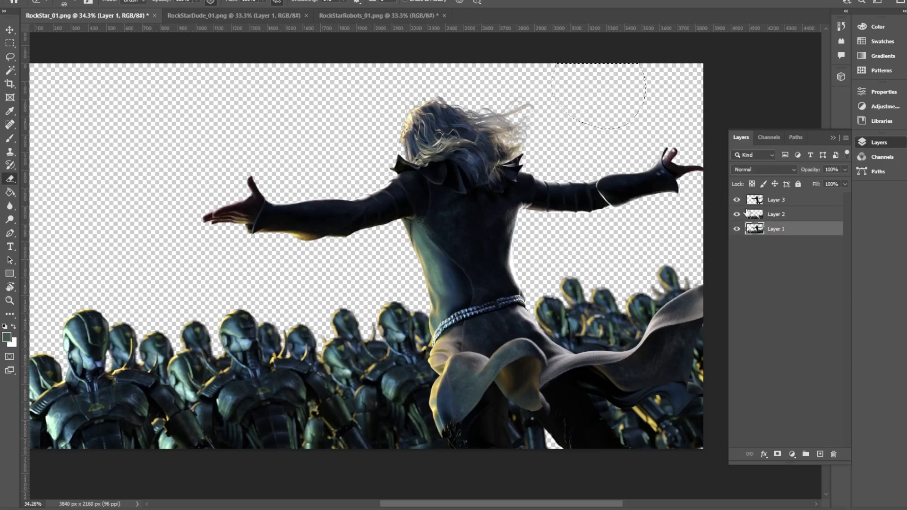
Load Layer 3's outline as a selection, copy that area of Layer 1 to a new top layer and show the lower layers.
{"action": "left_click", "coordinate": [737, 229]}
{"action": "left_click", "coordinate": [755, 201], "text": "ctrl"}
{"action": "left_click", "coordinate": [736, 229]}
{"action": "left_click", "coordinate": [737, 201]}
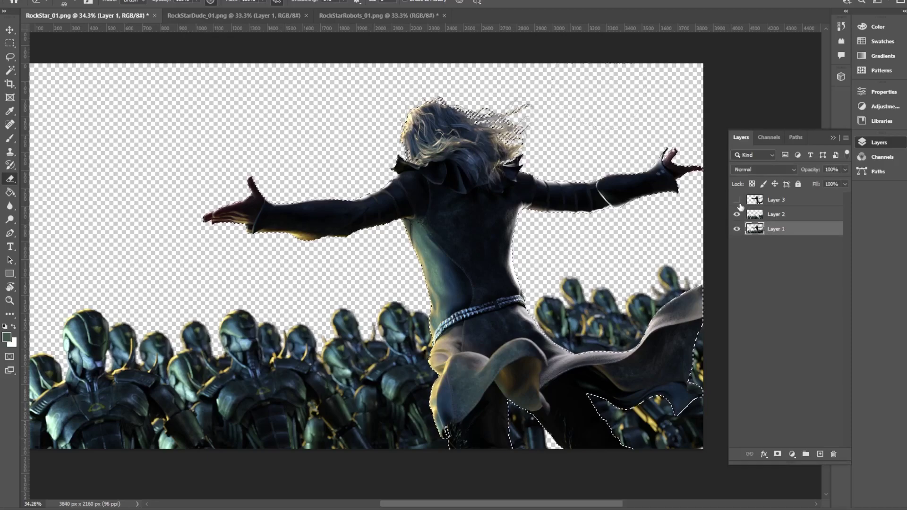
{"action": "left_click", "coordinate": [737, 214]}
{"action": "key", "text": "ctrl+j"}
{"action": "left_click_drag", "start_coordinate": [790, 229], "coordinate": [784, 195]}
{"action": "left_click", "coordinate": [737, 230]}
{"action": "left_click", "coordinate": [737, 215]}
{"action": "left_click", "coordinate": [738, 200]}
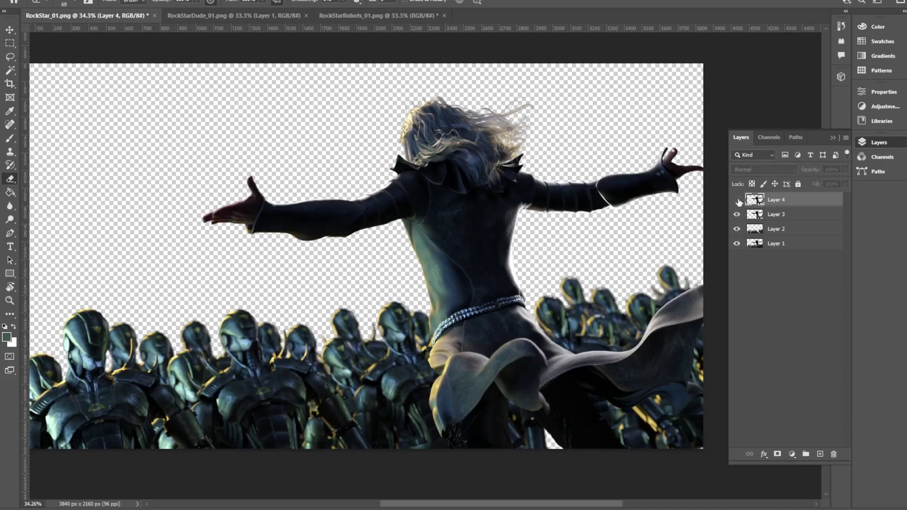
Toggle Layer 4 on and off to compare the two versions of the figure, leaving Layer 4 hidden.
{"action": "left_click", "coordinate": [737, 200]}
{"action": "left_click", "coordinate": [737, 200]}
{"action": "left_click", "coordinate": [737, 201]}
{"action": "left_click", "coordinate": [737, 201]}
{"action": "left_click", "coordinate": [737, 201]}
{"action": "left_click", "coordinate": [737, 203]}
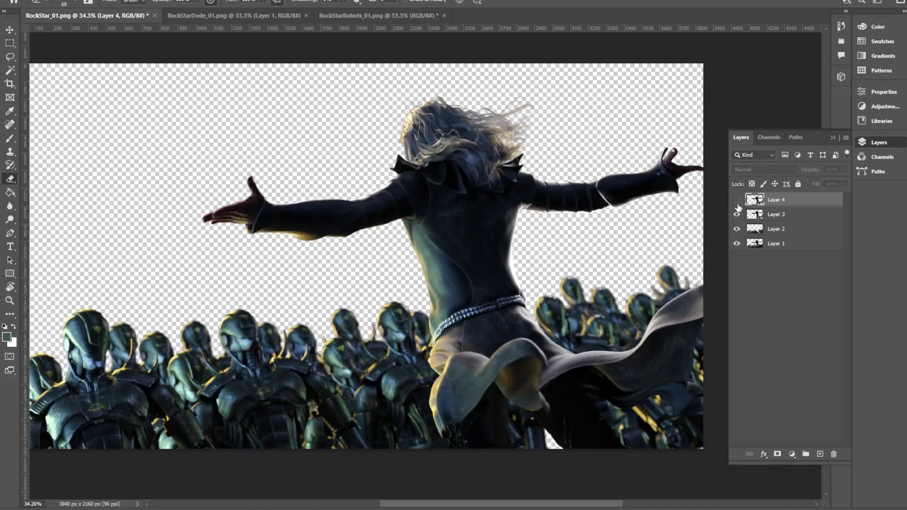
Add a new layer at the bottom of the stack and fill it with black.
{"action": "left_click", "coordinate": [846, 137]}
{"action": "left_click", "coordinate": [840, 151]}
{"action": "key", "text": "Return"}
{"action": "left_click_drag", "start_coordinate": [788, 205], "coordinate": [784, 265]}
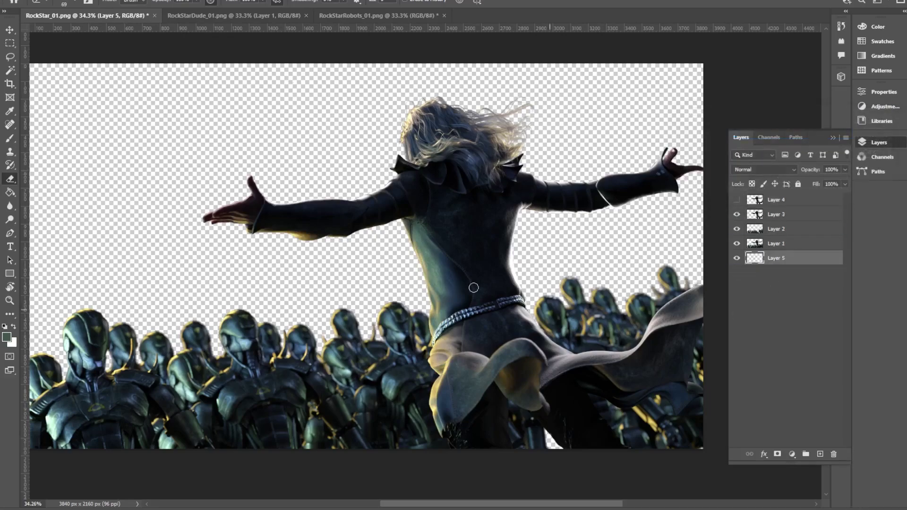
{"action": "left_click", "coordinate": [8, 193]}
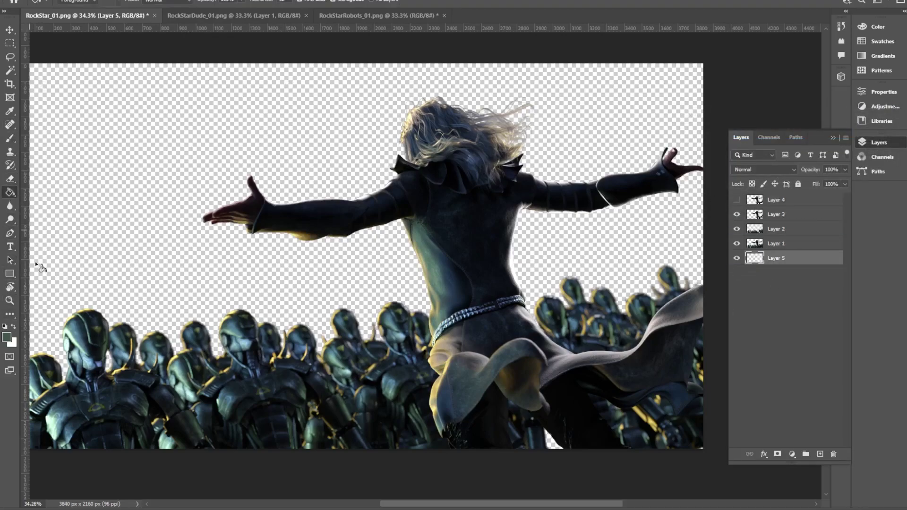
{"action": "left_click", "coordinate": [8, 337]}
{"action": "left_click", "coordinate": [404, 286]}
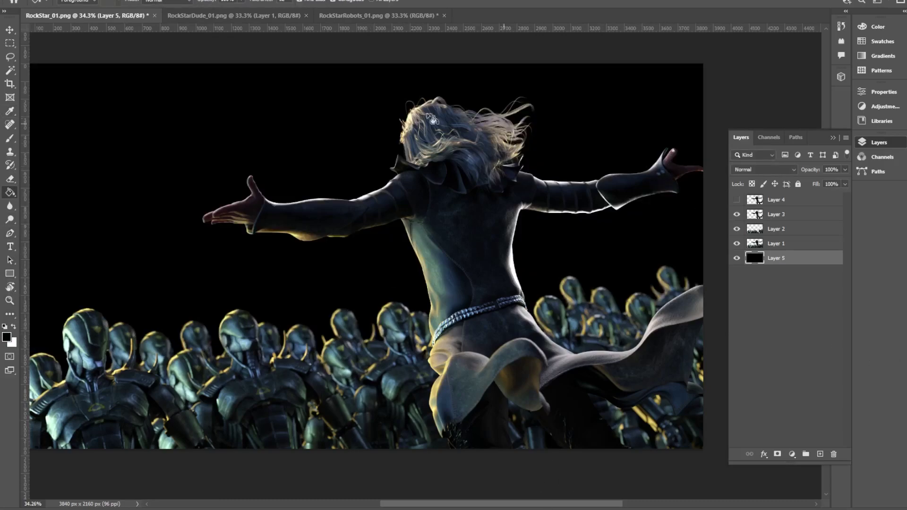
Hide Layer 1, place it in a new group and name the group Origionals.
{"action": "left_click", "coordinate": [788, 230]}
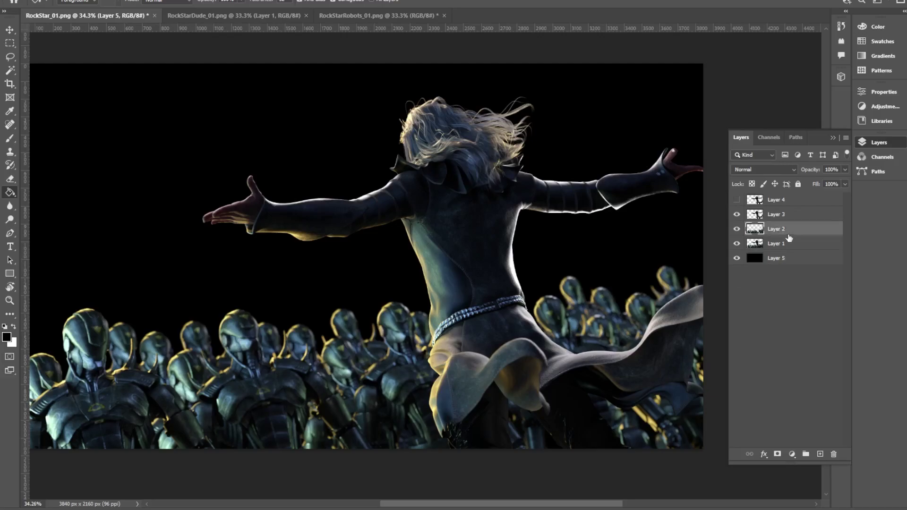
{"action": "left_click", "coordinate": [737, 215]}
{"action": "left_click", "coordinate": [737, 244]}
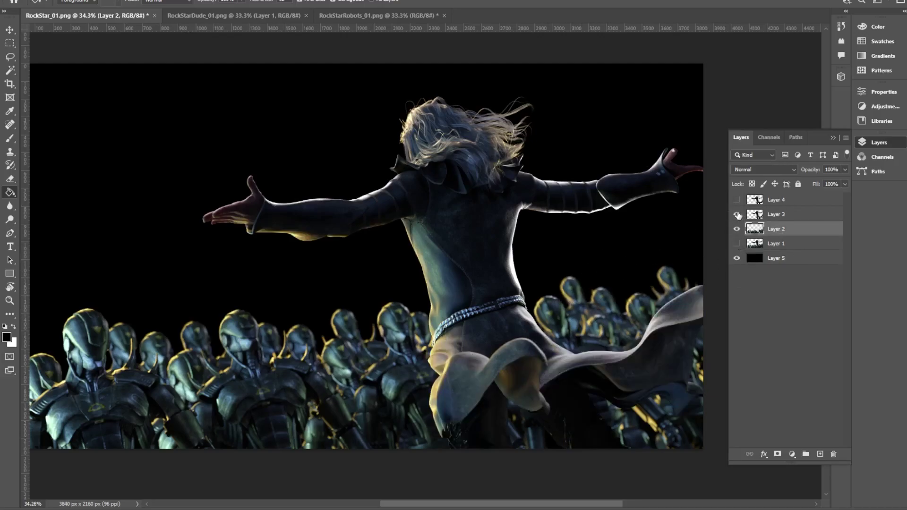
{"action": "left_click", "coordinate": [801, 245]}
{"action": "key", "text": "ctrl+g"}
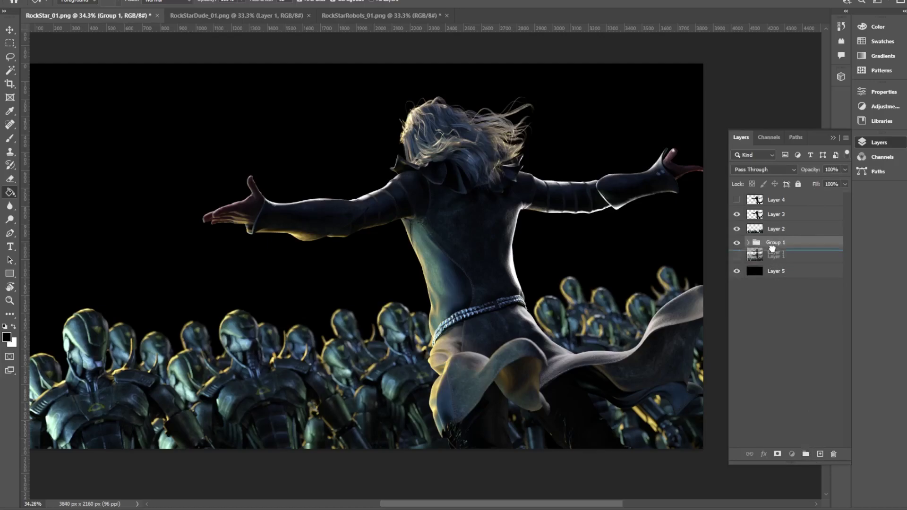
{"action": "left_click", "coordinate": [749, 243]}
{"action": "double_click", "coordinate": [775, 242]}
{"action": "type", "text": "o"}
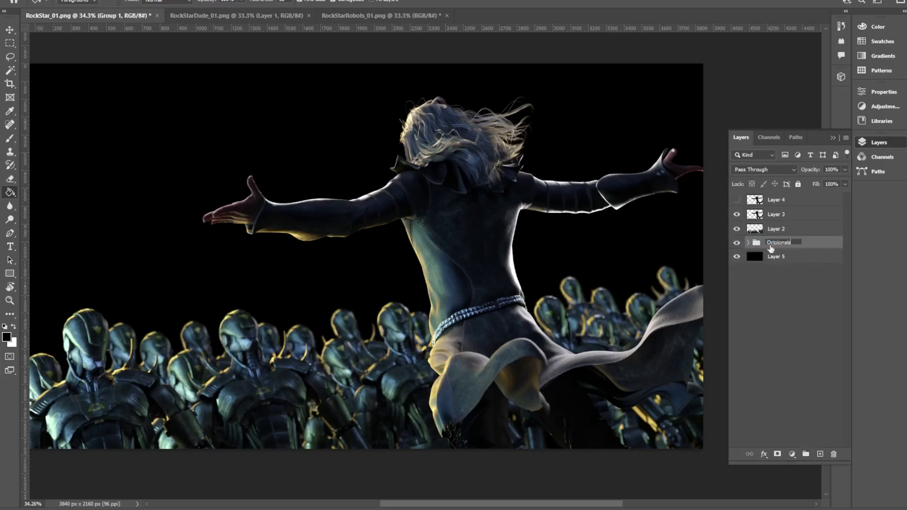
{"action": "key", "text": "Return"}
Duplicate Layers 2, 3 and 4 into the Origionals group and hide the group.
{"action": "left_click", "coordinate": [772, 230]}
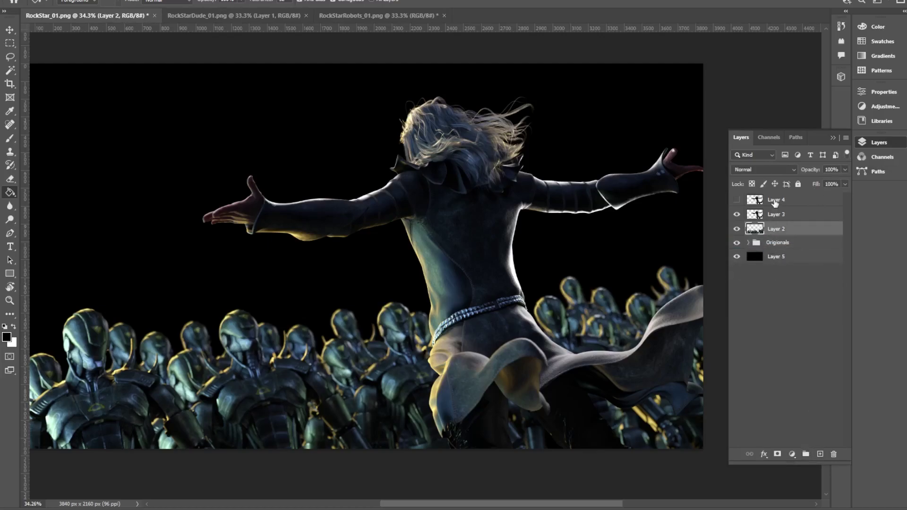
{"action": "left_click", "coordinate": [774, 201], "text": "shift"}
{"action": "left_click_drag", "start_coordinate": [778, 231], "coordinate": [769, 287]}
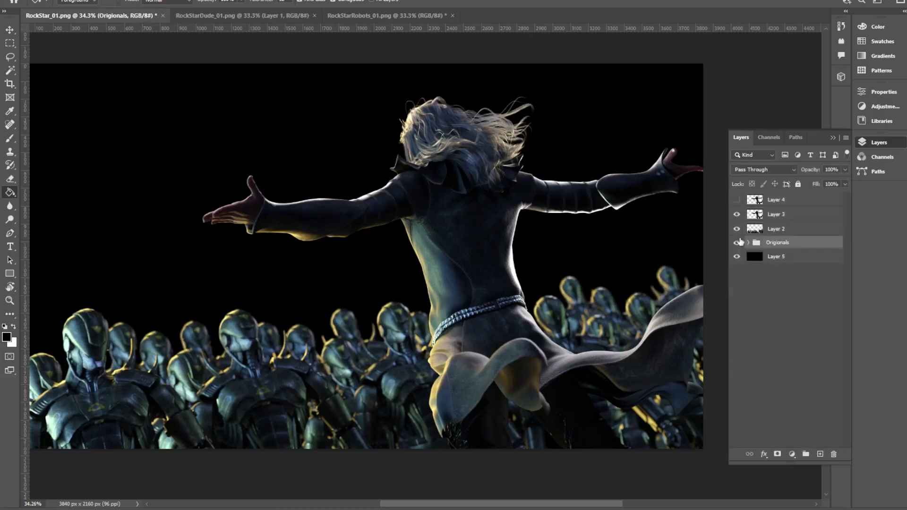
{"action": "left_click", "coordinate": [737, 242]}
{"action": "left_click", "coordinate": [737, 258]}
{"action": "left_click", "coordinate": [737, 257]}
Compare the figure's lighting with Layer 4 shown and hidden, and select Layer 3.
{"action": "left_click", "coordinate": [777, 214]}
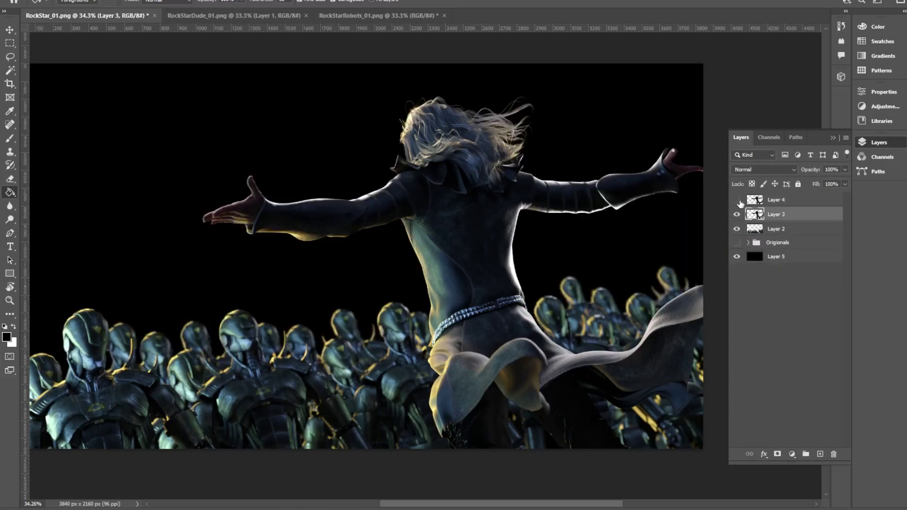
{"action": "left_click", "coordinate": [738, 200]}
{"action": "left_click", "coordinate": [737, 200]}
{"action": "left_click", "coordinate": [738, 200]}
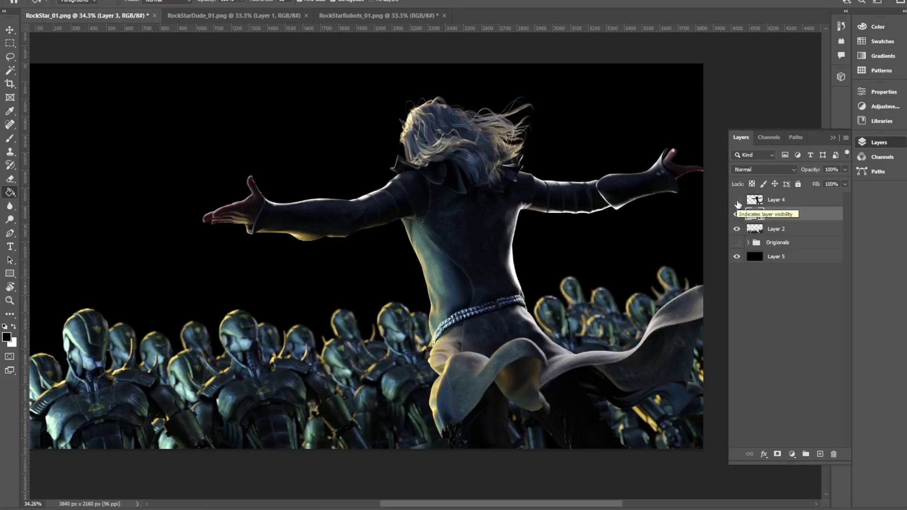
{"action": "left_click", "coordinate": [738, 200]}
{"action": "left_click", "coordinate": [737, 200]}
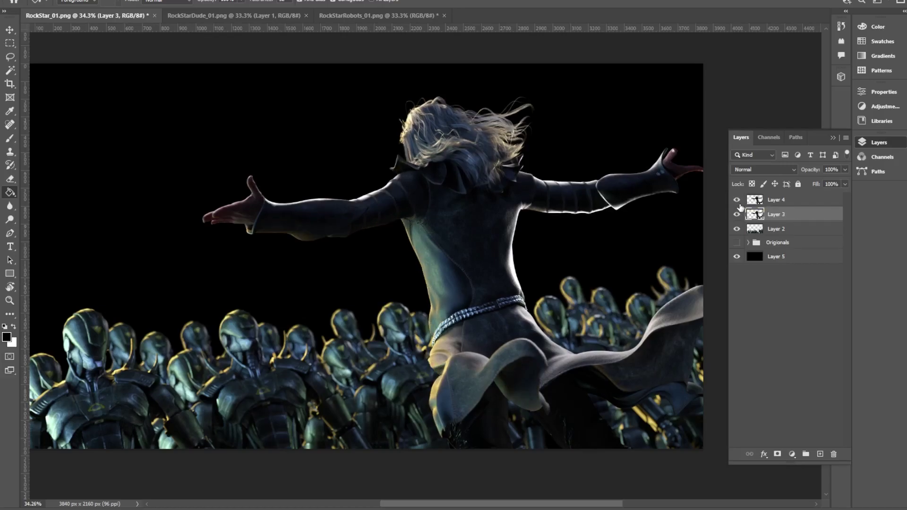
{"action": "left_click", "coordinate": [740, 203]}
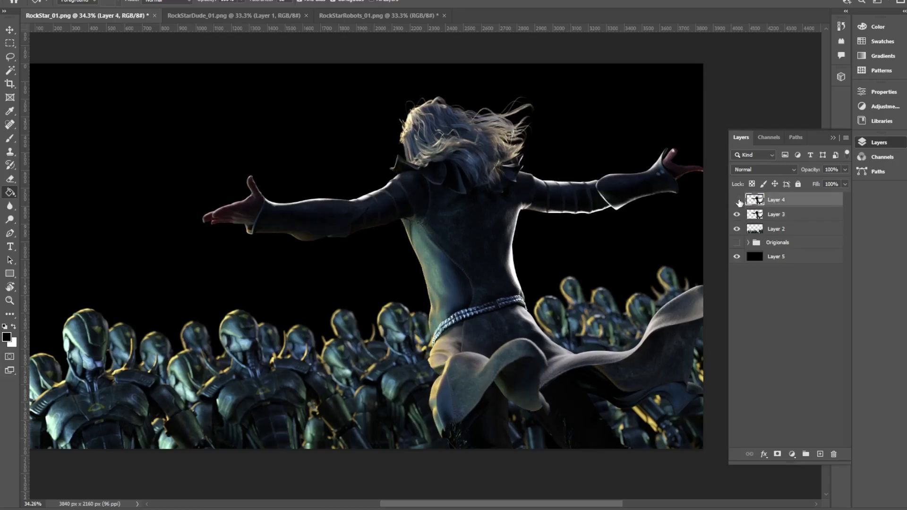
{"action": "left_click", "coordinate": [737, 200]}
{"action": "left_click", "coordinate": [767, 219]}
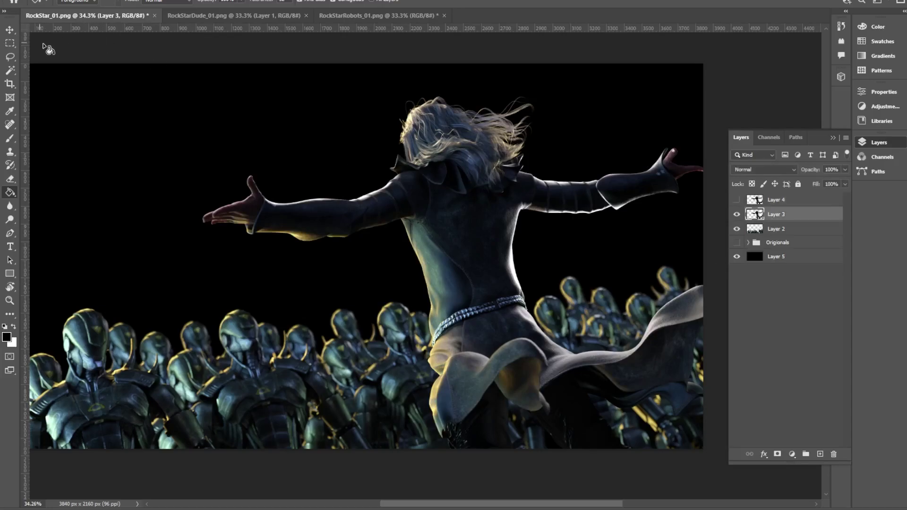
{"action": "left_click", "coordinate": [54, 0]}
{"action": "mouse_move", "coordinate": [81, 11]}
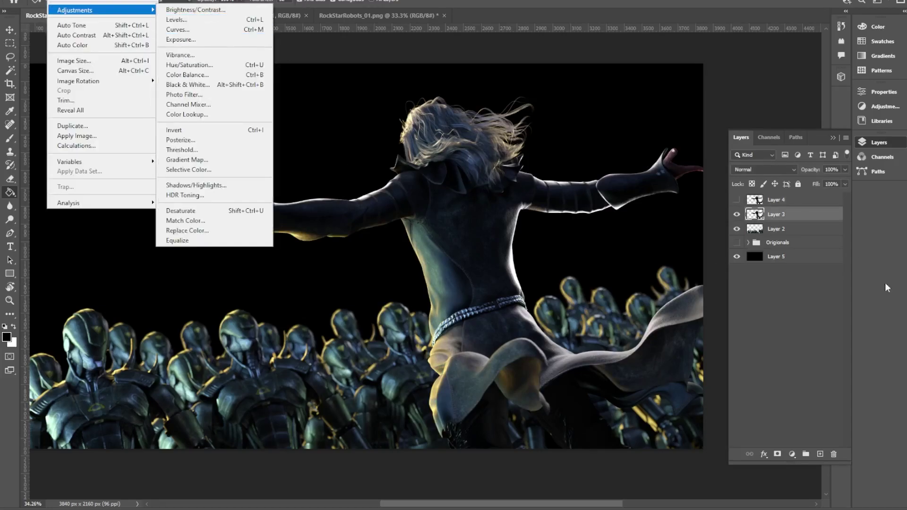
{"action": "left_click", "coordinate": [814, 278]}
Duplicate Layer 3, hide the original and brighten the duplicate's highlights with a Levels adjustment.
{"action": "left_click_drag", "start_coordinate": [785, 216], "coordinate": [820, 454]}
{"action": "left_click", "coordinate": [737, 229]}
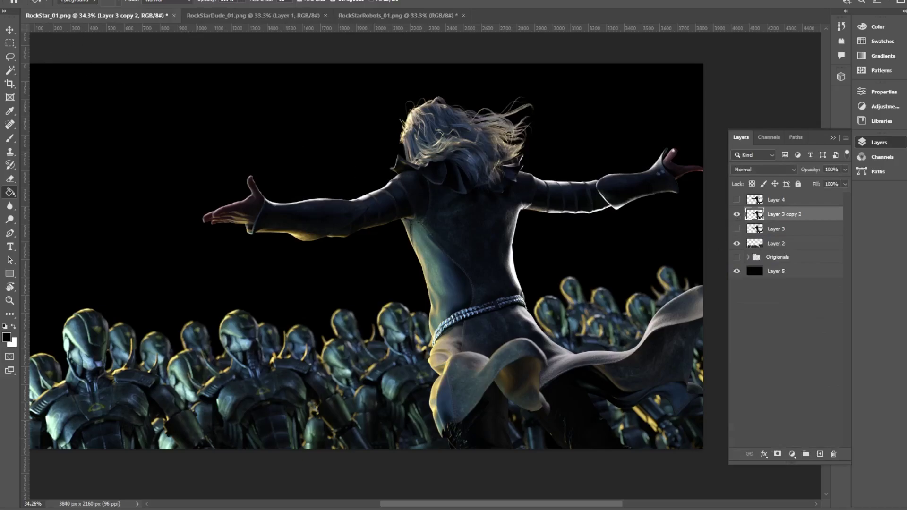
{"action": "left_click", "coordinate": [55, 1]}
{"action": "mouse_move", "coordinate": [82, 10]}
{"action": "left_click", "coordinate": [211, 21]}
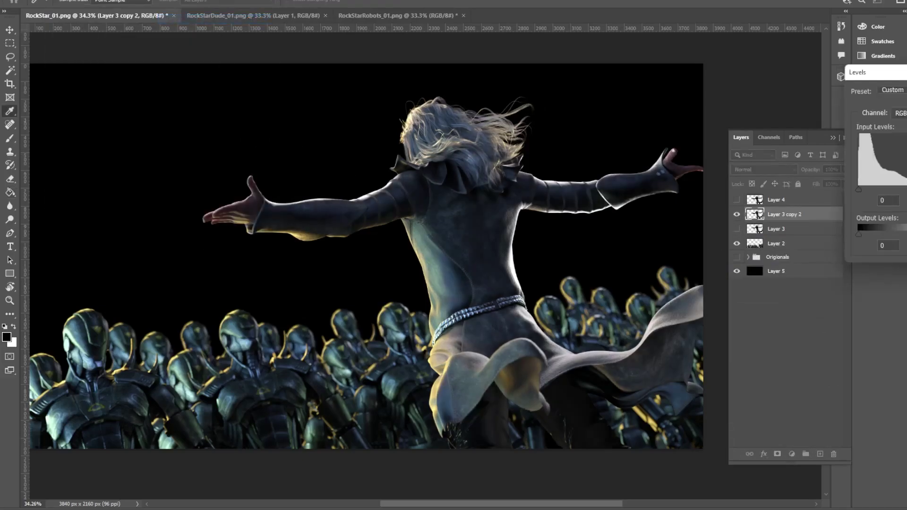
{"action": "mouse_move", "coordinate": [905, 190]}
{"action": "left_mouse_down"}
{"action": "mouse_move", "coordinate": [859, 189]}
{"action": "mouse_move", "coordinate": [906, 190]}
{"action": "left_mouse_up"}
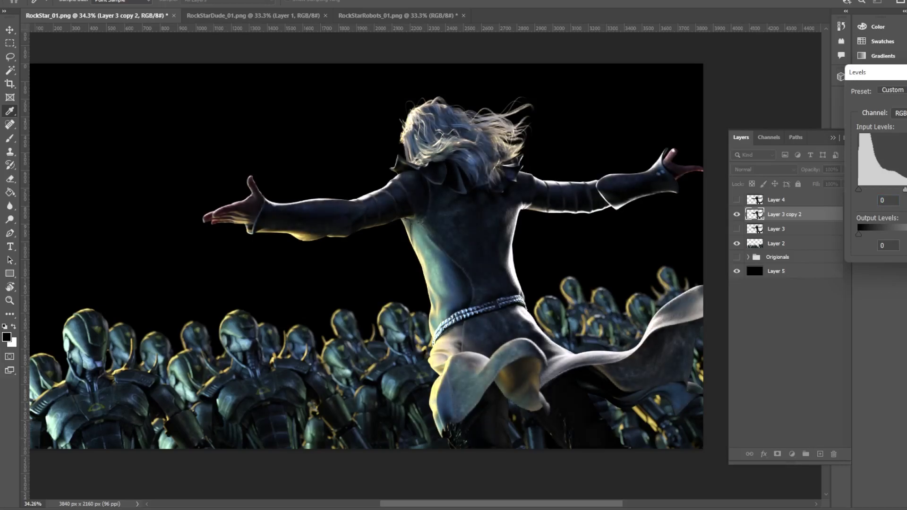
{"action": "key", "text": "Return"}
Undo and redo the Levels adjustment to compare the figure before and after brightening.
{"action": "key", "text": "ctrl+z"}
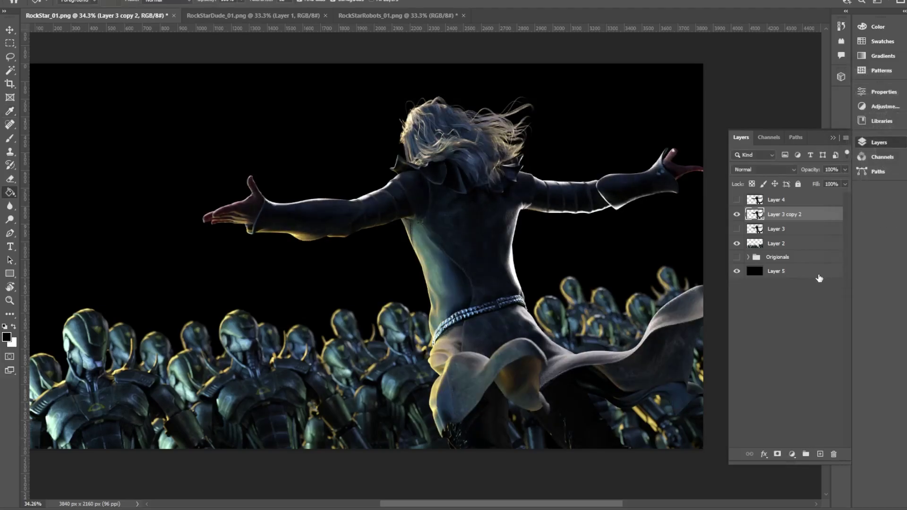
{"action": "key", "text": "ctrl+y"}
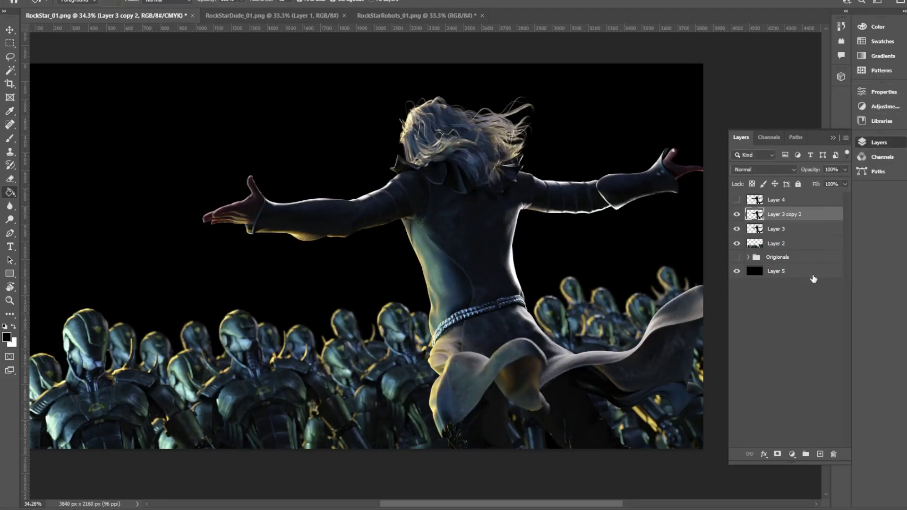
{"action": "left_click", "coordinate": [736, 203]}
{"action": "left_click", "coordinate": [736, 202]}
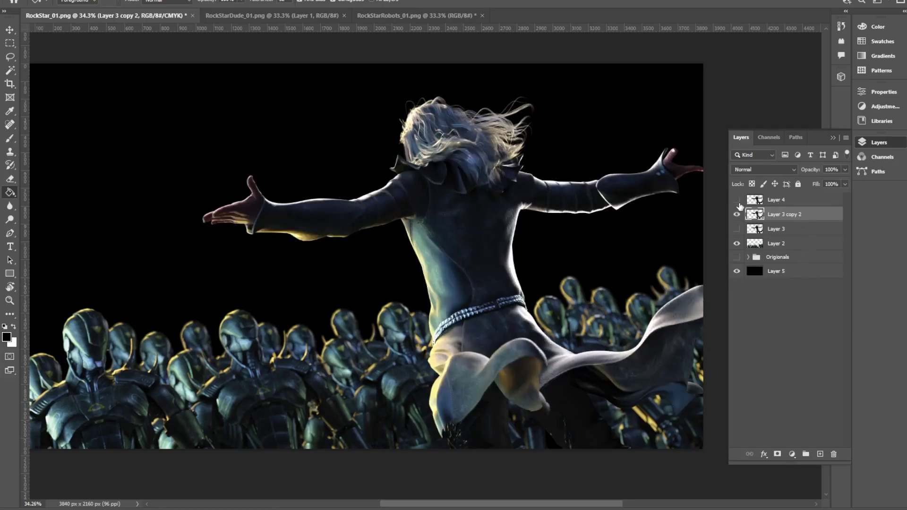
Duplicate Layer 2, then raise and scale down the original as a second robot row behind the front one.
{"action": "left_click_drag", "start_coordinate": [803, 243], "coordinate": [821, 454]}
{"action": "left_click", "coordinate": [755, 263]}
{"action": "key", "text": "v"}
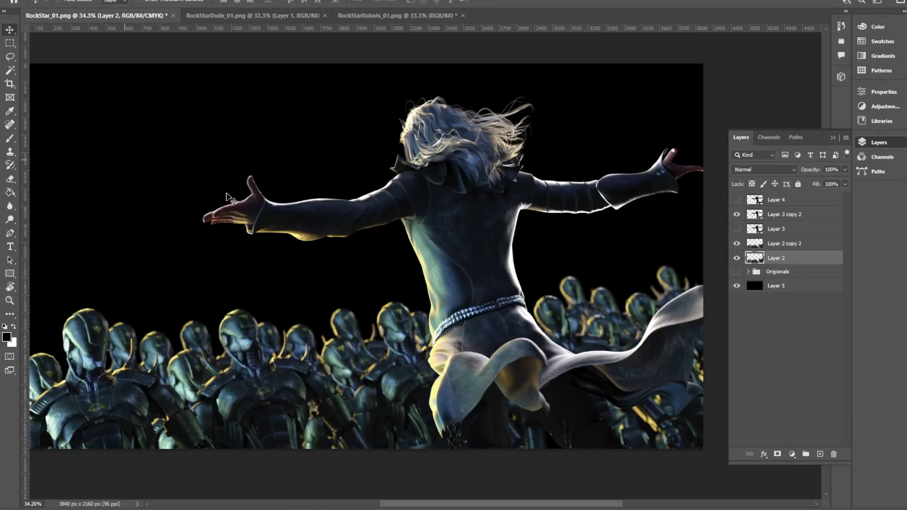
{"action": "left_click_drag", "start_coordinate": [378, 399], "coordinate": [387, 378]}
{"action": "key", "text": "ctrl+t"}
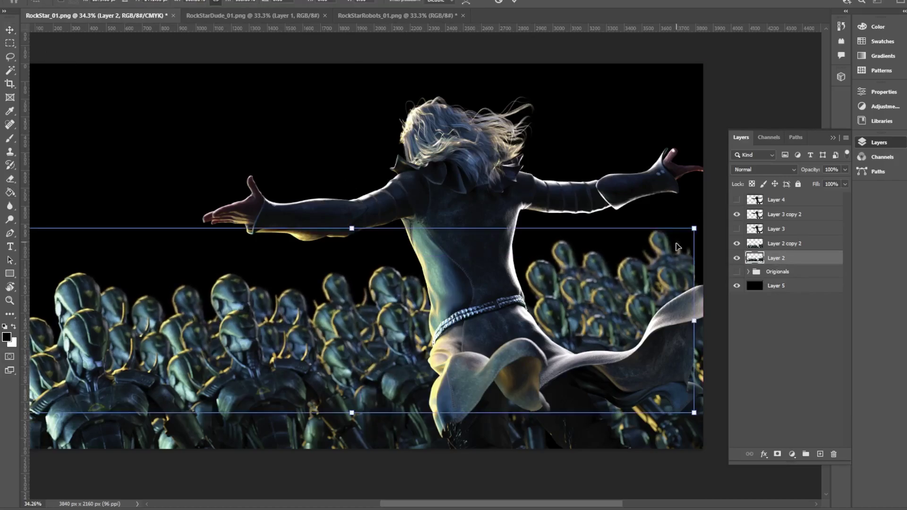
{"action": "left_click_drag", "start_coordinate": [719, 231], "coordinate": [586, 277]}
{"action": "key", "text": "Return"}
Duplicate the second robot row, place the copy beneath Layer 2, and scale it down behind the figure's right side.
{"action": "left_click_drag", "start_coordinate": [293, 358], "coordinate": [482, 294]}
{"action": "left_click_drag", "start_coordinate": [766, 259], "coordinate": [747, 280]}
{"action": "left_click_drag", "start_coordinate": [390, 298], "coordinate": [449, 337]}
{"action": "key", "text": "ctrl+t"}
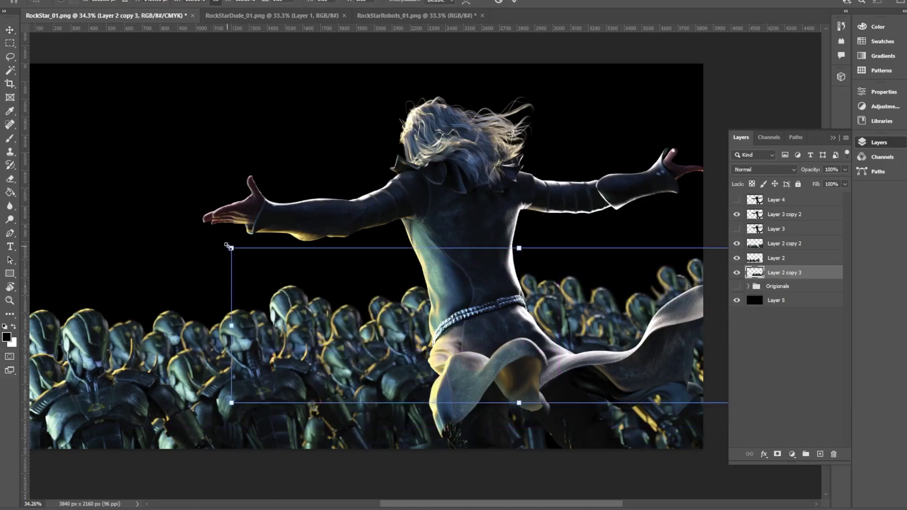
{"action": "left_click_drag", "start_coordinate": [231, 249], "coordinate": [370, 286]}
{"action": "left_click_drag", "start_coordinate": [542, 339], "coordinate": [475, 294]}
{"action": "key", "text": "Return"}
Blur Layer 2 copy 3 and apply the same blur filter to Layer 2.
{"action": "left_click", "coordinate": [145, 1]}
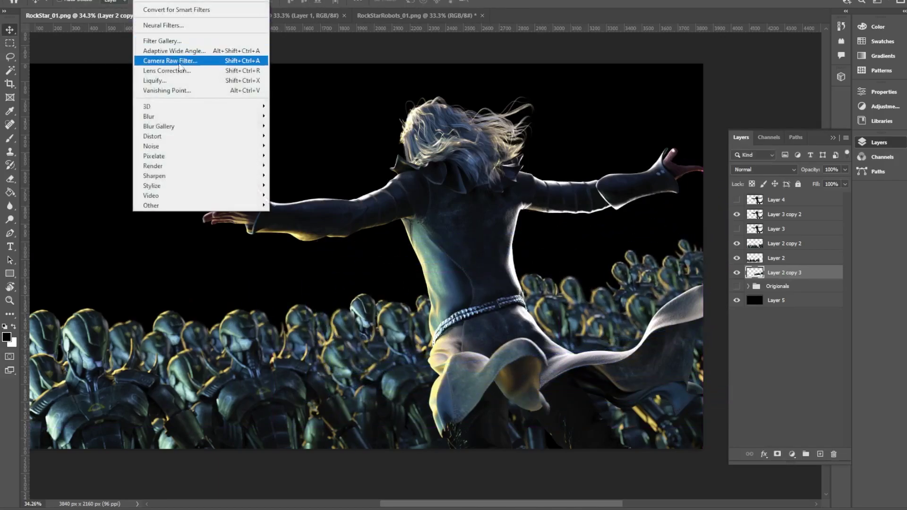
{"action": "mouse_move", "coordinate": [269, 116]}
{"action": "left_click", "coordinate": [298, 166]}
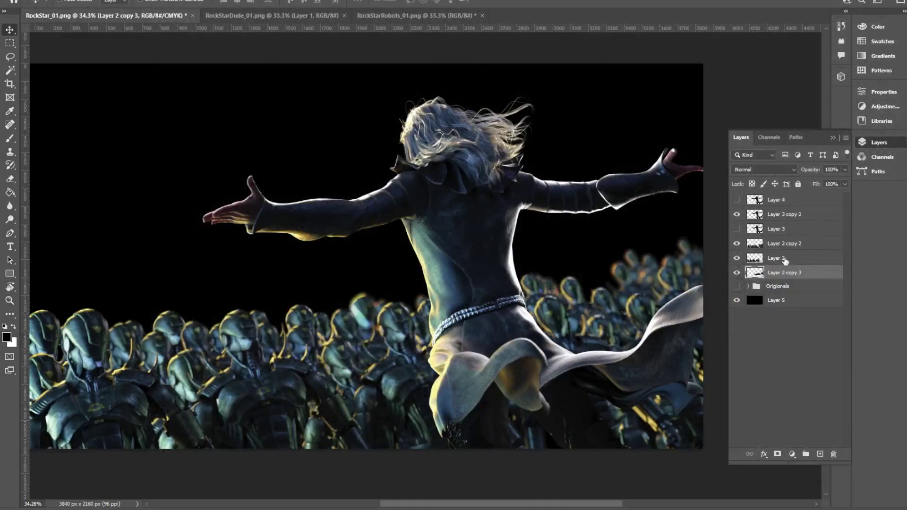
{"action": "left_click", "coordinate": [785, 258]}
{"action": "left_click", "coordinate": [144, 1]}
{"action": "left_click", "coordinate": [165, 8]}
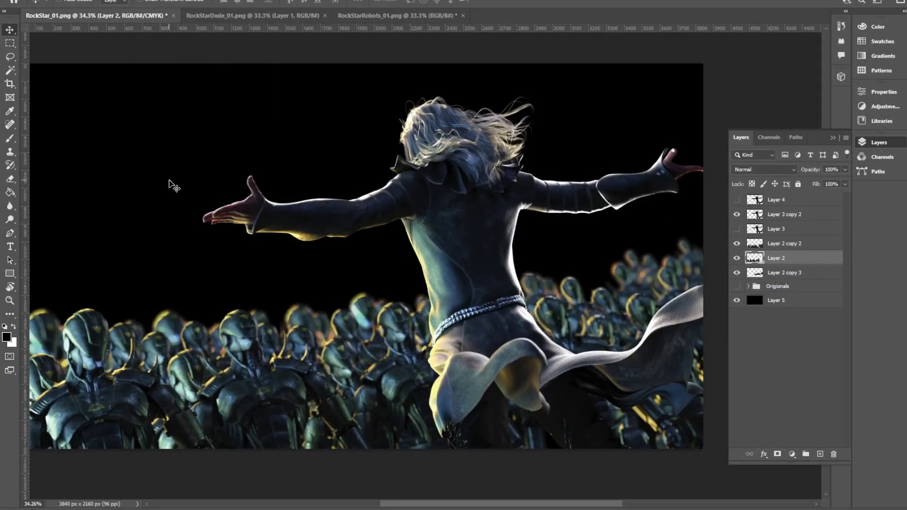
Scale down Layer 2 and reposition it behind the robots on the figure's left side.
{"action": "left_click", "coordinate": [785, 243]}
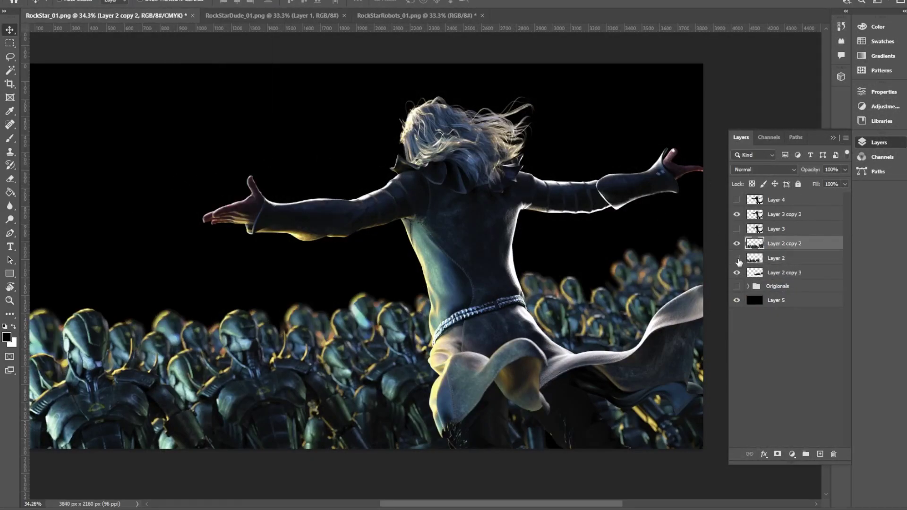
{"action": "left_click", "coordinate": [738, 259]}
{"action": "left_click", "coordinate": [780, 261]}
{"action": "key", "text": "ctrl+t"}
{"action": "left_click_drag", "start_coordinate": [563, 270], "coordinate": [390, 316]}
{"action": "left_click_drag", "start_coordinate": [319, 373], "coordinate": [291, 342]}
{"action": "key", "text": "Return"}
Resize and reposition Layer 2 copy 3 behind the robots on the figure's right side, and check both back rows by toggling them.
{"action": "left_click", "coordinate": [785, 273]}
{"action": "key", "text": "ctrl+t"}
{"action": "left_click_drag", "start_coordinate": [427, 298], "coordinate": [378, 294]}
{"action": "left_click_drag", "start_coordinate": [330, 230], "coordinate": [389, 251]}
{"action": "left_click_drag", "start_coordinate": [439, 310], "coordinate": [547, 301]}
{"action": "left_click", "coordinate": [55, 0]}
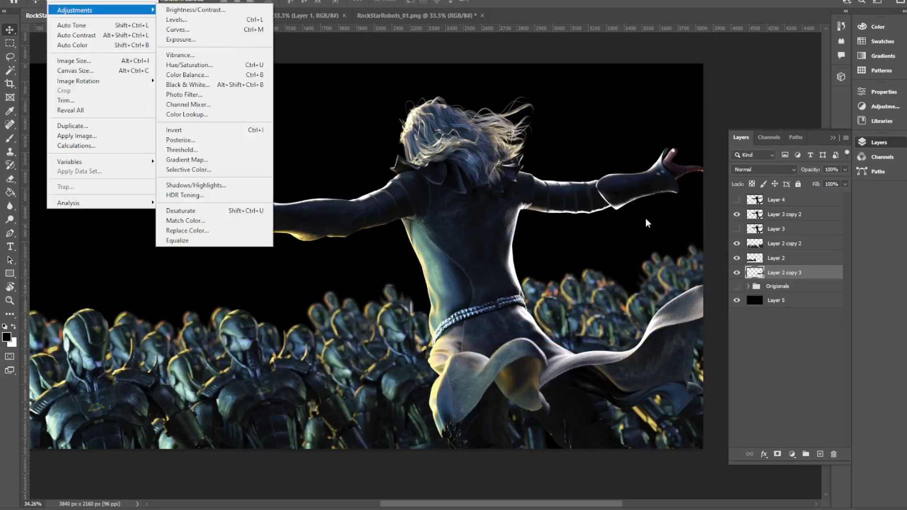
{"action": "left_click", "coordinate": [647, 222]}
{"action": "left_click", "coordinate": [737, 273]}
{"action": "left_click", "coordinate": [737, 259]}
{"action": "left_click", "coordinate": [737, 259]}
{"action": "left_click", "coordinate": [737, 273]}
Set the Gradient tool to the Blue_30 preset and try it on Layer 5 from the figure outward.
{"action": "left_click", "coordinate": [803, 301]}
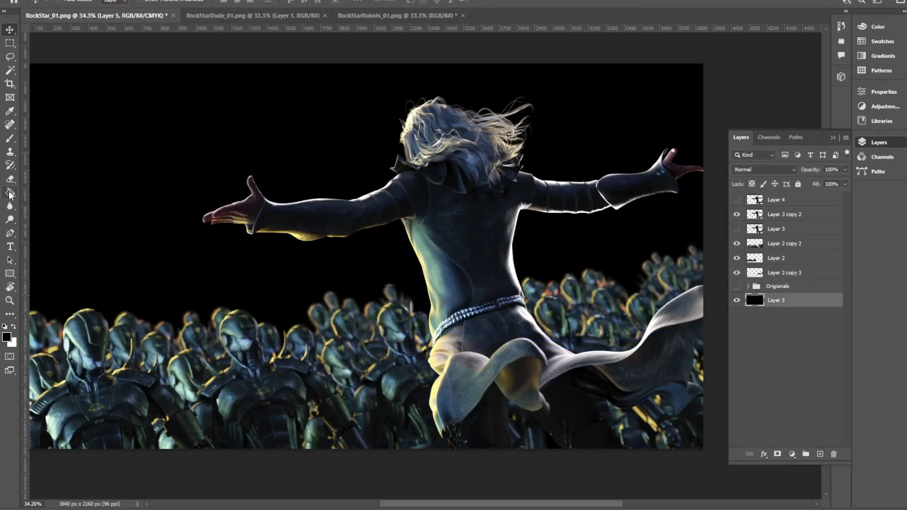
{"action": "right_click", "coordinate": [10, 192]}
{"action": "left_click", "coordinate": [52, 193]}
{"action": "left_click", "coordinate": [80, 2]}
{"action": "left_click", "coordinate": [850, 95]}
{"action": "scroll", "coordinate": [876, 112], "scroll_direction": "down", "scroll_amount": 3}
{"action": "scroll", "coordinate": [897, 98], "scroll_direction": "down", "scroll_amount": 1}
{"action": "left_click", "coordinate": [897, 98]}
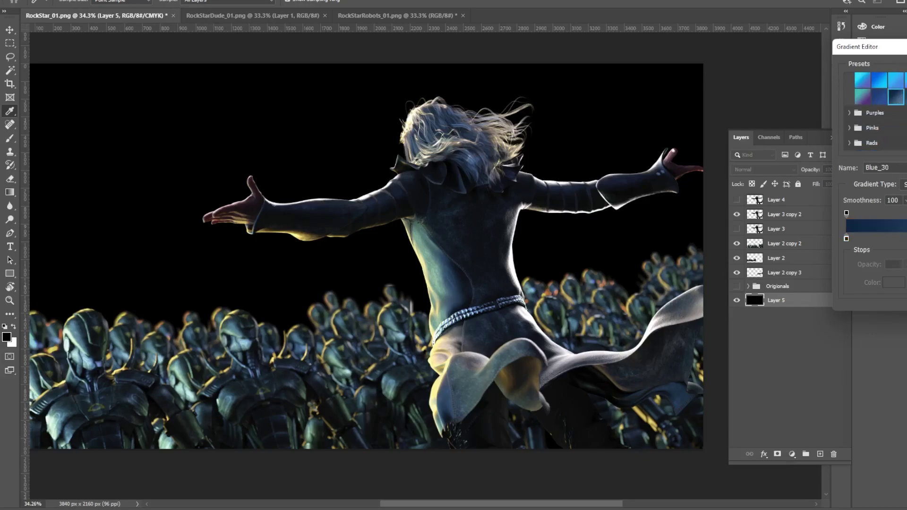
{"action": "key", "text": "Return"}
{"action": "left_click_drag", "start_coordinate": [488, 283], "coordinate": [236, 122]}
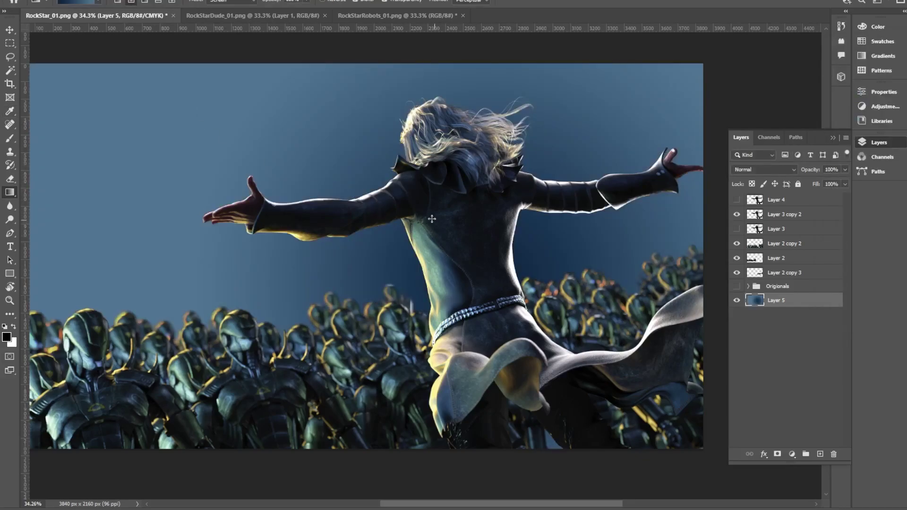
{"action": "key", "text": "ctrl+z"}
Customise the gradient to run from white through mid blue to dark blue, and draw it radially on Layer 5 from the figure's back.
{"action": "left_click", "coordinate": [78, 2]}
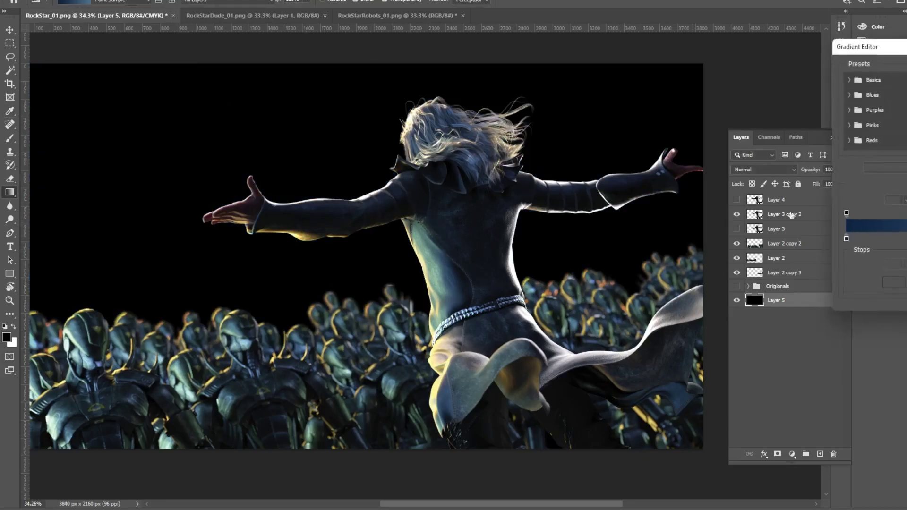
{"action": "left_click_drag", "start_coordinate": [847, 240], "coordinate": [906, 240]}
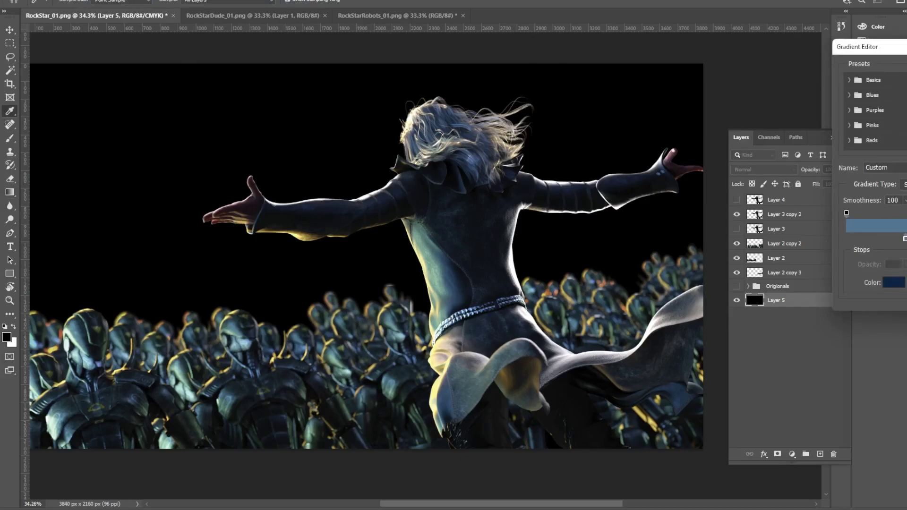
{"action": "left_click", "coordinate": [850, 239]}
{"action": "left_click", "coordinate": [892, 283]}
{"action": "left_click_drag", "start_coordinate": [906, 47], "coordinate": [636, 76]}
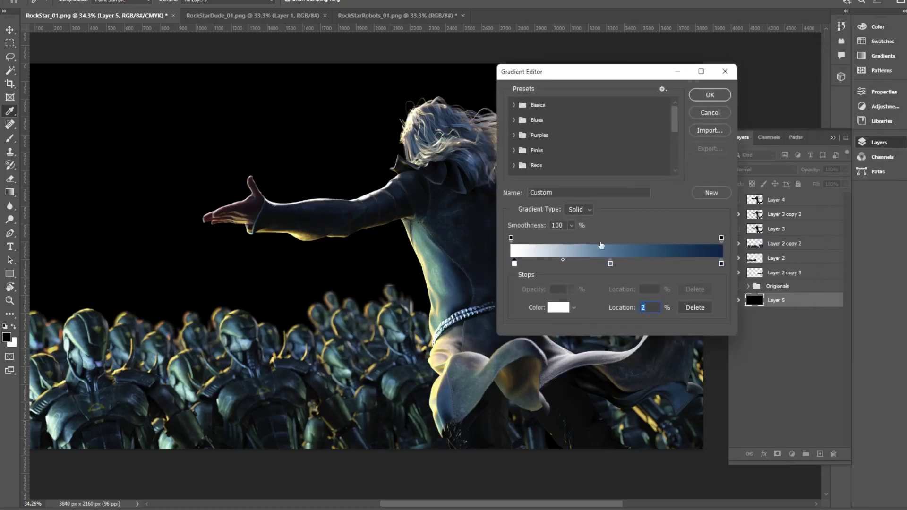
{"action": "left_click", "coordinate": [707, 96]}
{"action": "left_click_drag", "start_coordinate": [442, 208], "coordinate": [137, 105]}
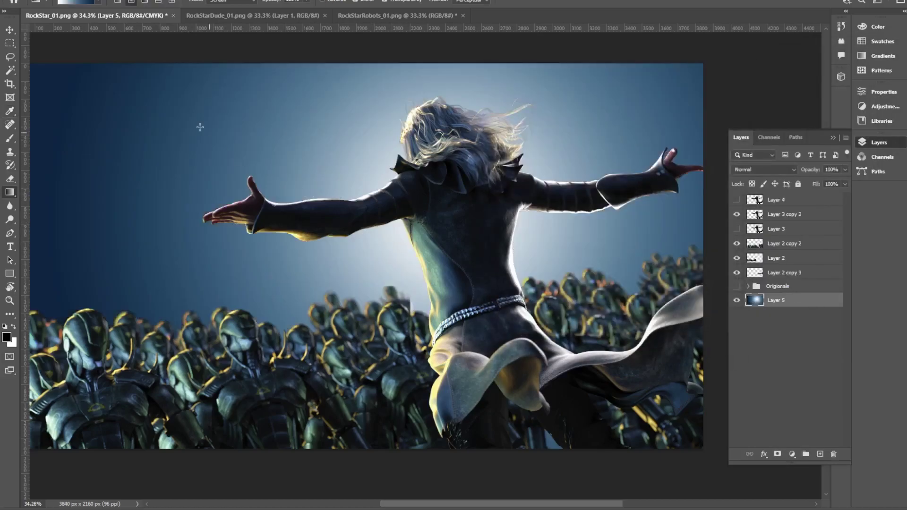
Duplicate Layer 5 to the top of the layer stack and preview its blend modes through Lighten to Screen.
{"action": "left_click_drag", "start_coordinate": [784, 301], "coordinate": [803, 193]}
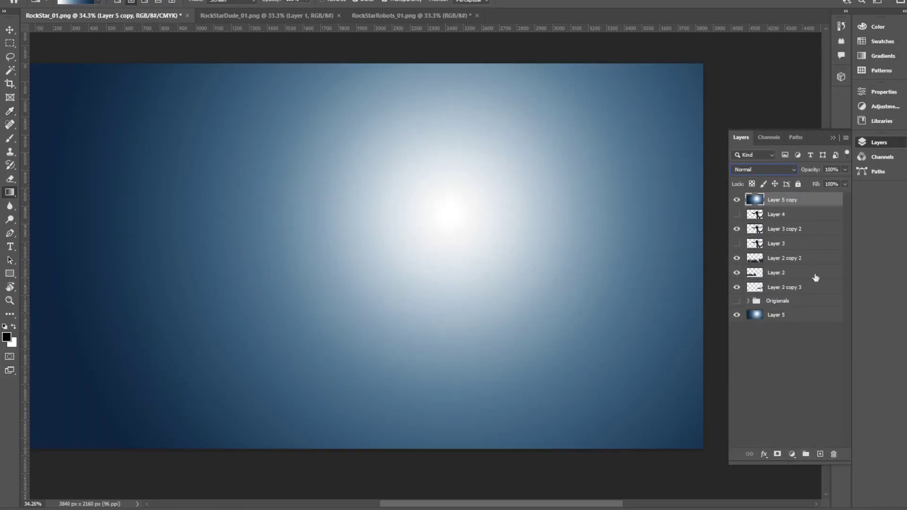
{"action": "left_click", "coordinate": [779, 171]}
{"action": "left_click", "coordinate": [753, 203]}
{"action": "key", "text": "Down"}
{"action": "key", "text": "Down"}
{"action": "key", "text": "Down"}
{"action": "key", "text": "Down"}
{"action": "key", "text": "Down"}
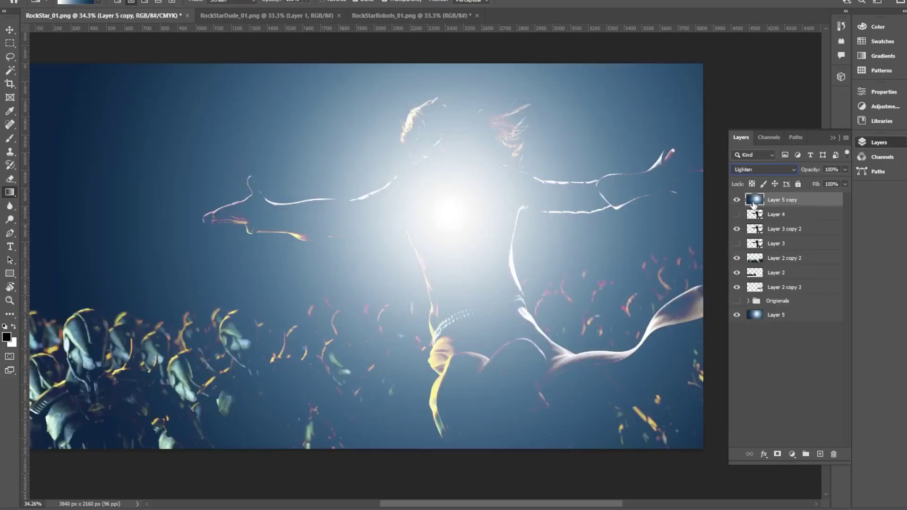
{"action": "key", "text": "Down"}
{"action": "key", "text": "Up"}
{"action": "key", "text": "Down"}
{"action": "key", "text": "Down"}
{"action": "key", "text": "Down"}
{"action": "key", "text": "Down"}
{"action": "key", "text": "Down"}
{"action": "key", "text": "Down"}
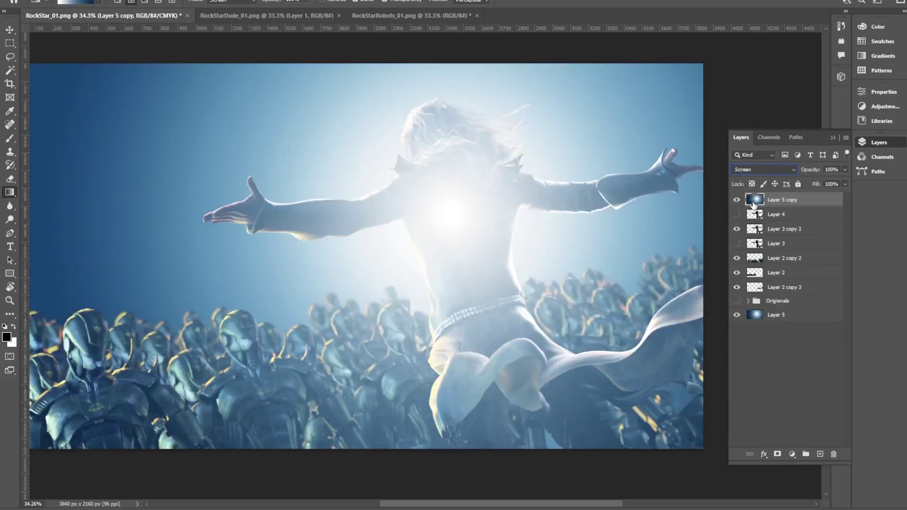
Set the top gradient layer's blend mode to Hue and its opacity to about 50%.
{"action": "key", "text": "Down"}
{"action": "key", "text": "Down"}
{"action": "key", "text": "Down"}
{"action": "key", "text": "Down"}
{"action": "key", "text": "Down"}
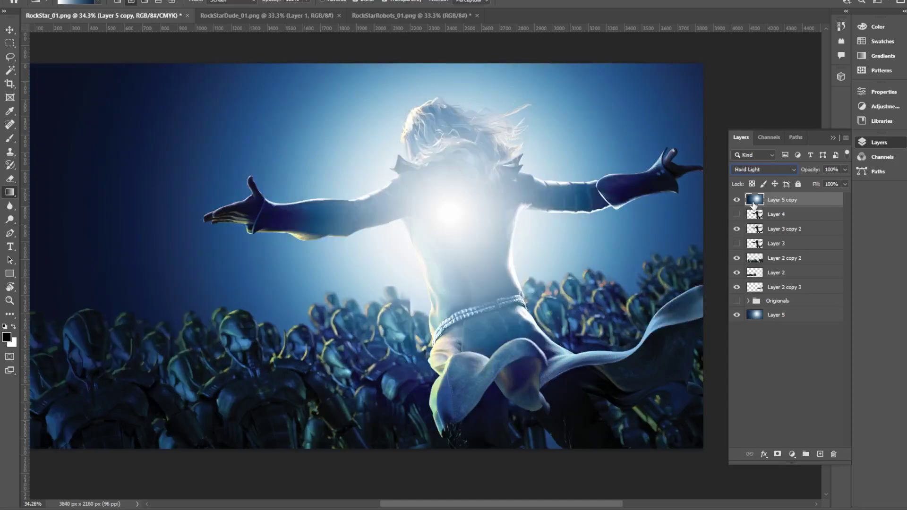
{"action": "key", "text": "Down"}
{"action": "key", "text": "Down"}
{"action": "key", "text": "Down"}
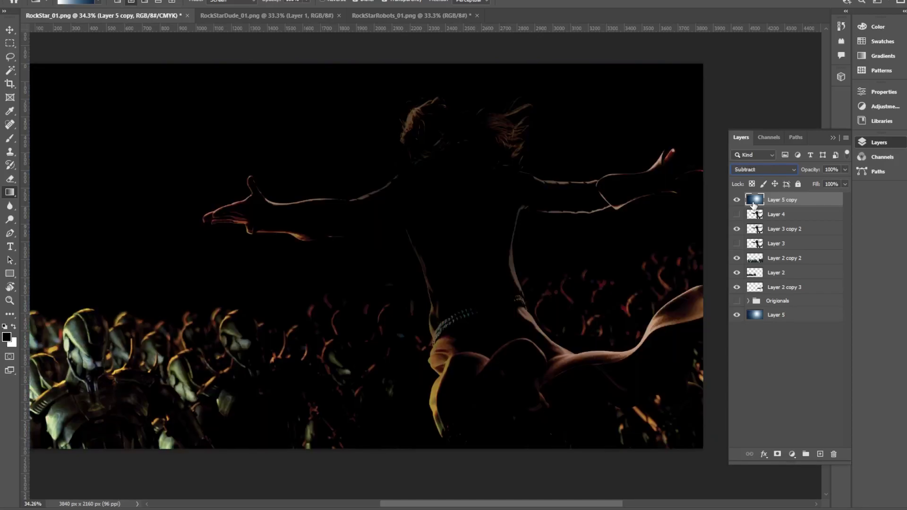
{"action": "key", "text": "Down"}
{"action": "key", "text": "Down"}
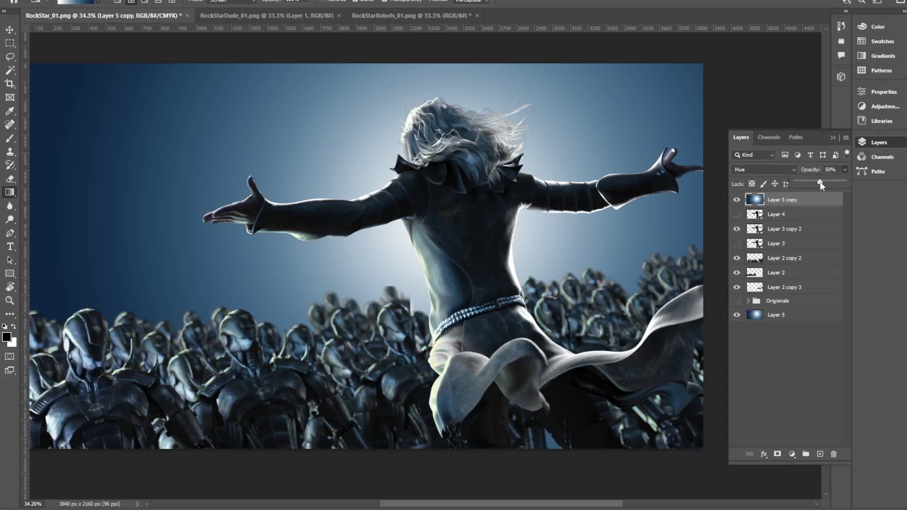
{"action": "mouse_move", "coordinate": [822, 183]}
{"action": "left_mouse_down"}
{"action": "mouse_move", "coordinate": [773, 183]}
{"action": "mouse_move", "coordinate": [819, 182]}
{"action": "left_mouse_up"}
{"action": "left_click", "coordinate": [762, 355]}
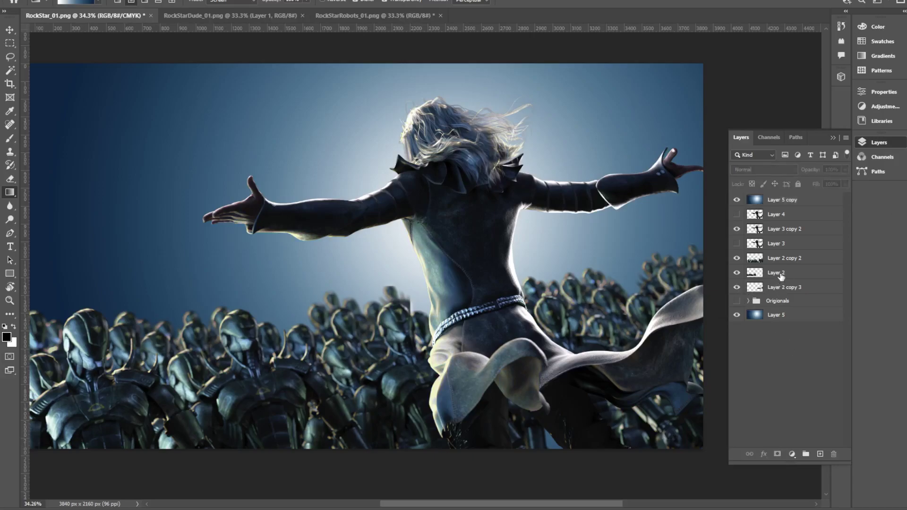
Merge Layer 2 with Layer 2 copy 3 and duplicate the merged robot rows.
{"action": "left_click", "coordinate": [780, 276]}
{"action": "left_click", "coordinate": [785, 292], "text": "shift"}
{"action": "key", "text": "ctrl+e"}
{"action": "left_click_drag", "start_coordinate": [780, 277], "coordinate": [820, 453]}
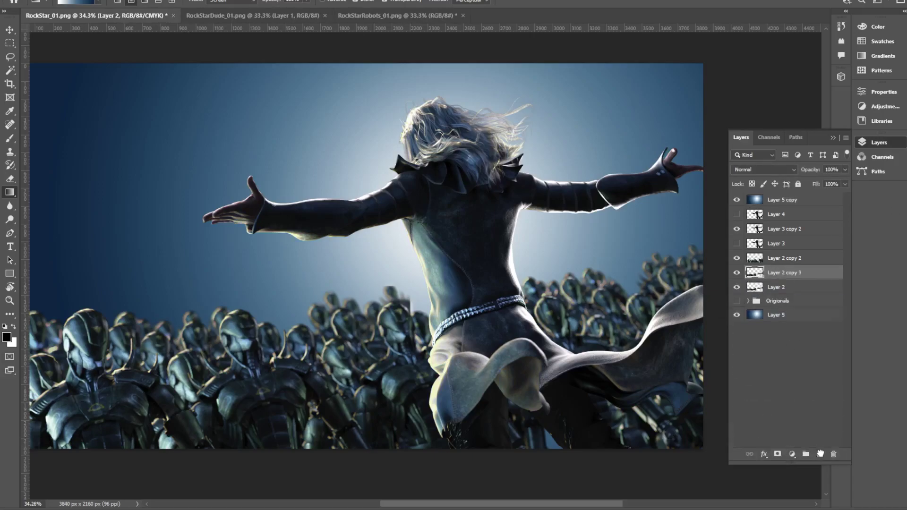
Raise Layer 2, scale it down into a more distant robot row, and add a copy of it farther along the crowd.
{"action": "left_click", "coordinate": [789, 292]}
{"action": "left_click", "coordinate": [10, 30]}
{"action": "left_click_drag", "start_coordinate": [364, 370], "coordinate": [375, 342]}
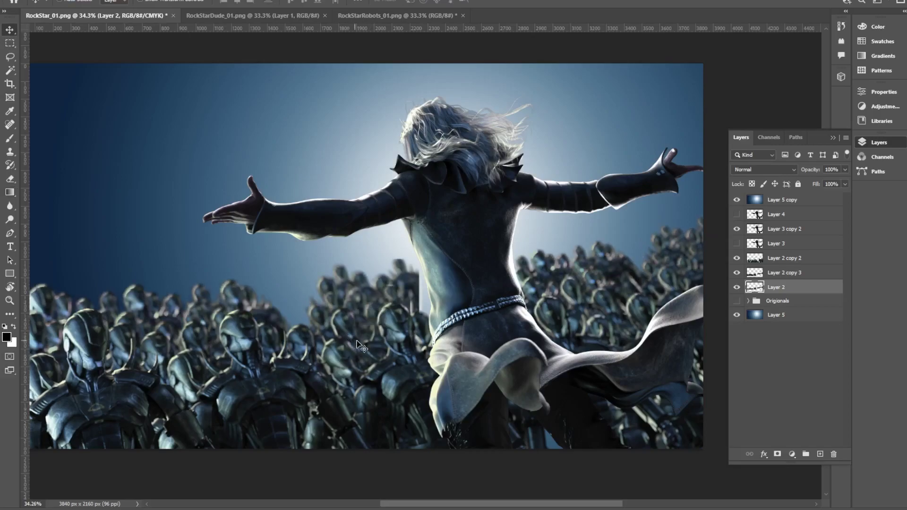
{"action": "key", "text": "ctrl+t"}
{"action": "left_click_drag", "start_coordinate": [629, 130], "coordinate": [634, 156]}
{"action": "left_click_drag", "start_coordinate": [724, 230], "coordinate": [453, 280]}
{"action": "left_click_drag", "start_coordinate": [378, 303], "coordinate": [449, 294]}
{"action": "key", "text": "Return"}
{"action": "left_click", "coordinate": [141, 0]}
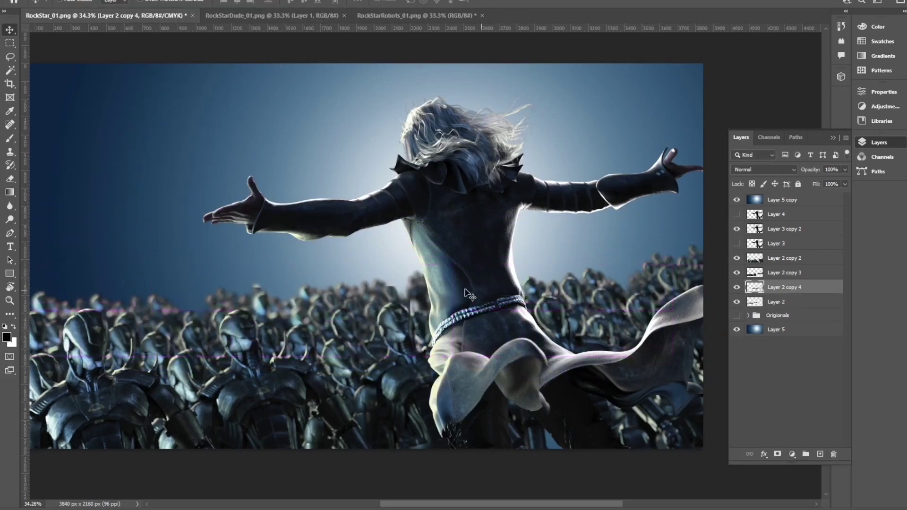
Check the front robots by toggling Layer 2 copy 2, then duplicate Layer 2 and position the copy within the distant crowd.
{"action": "left_click", "coordinate": [737, 258]}
{"action": "left_click", "coordinate": [737, 258]}
{"action": "key", "text": "e"}
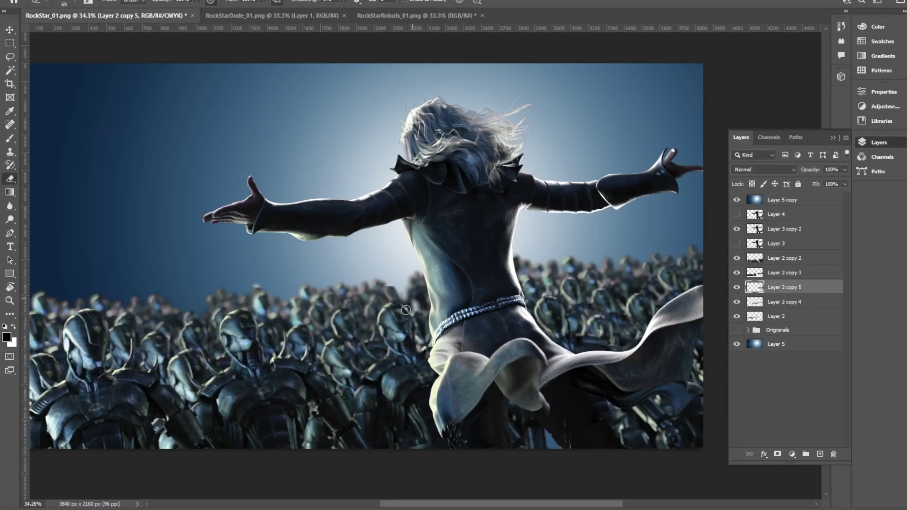
{"action": "left_click", "coordinate": [785, 317]}
{"action": "key", "text": "v"}
{"action": "left_click_drag", "start_coordinate": [180, 293], "coordinate": [423, 289], "text": "alt"}
{"action": "key", "text": "ctrl+t"}
{"action": "left_click_drag", "start_coordinate": [331, 289], "coordinate": [292, 283]}
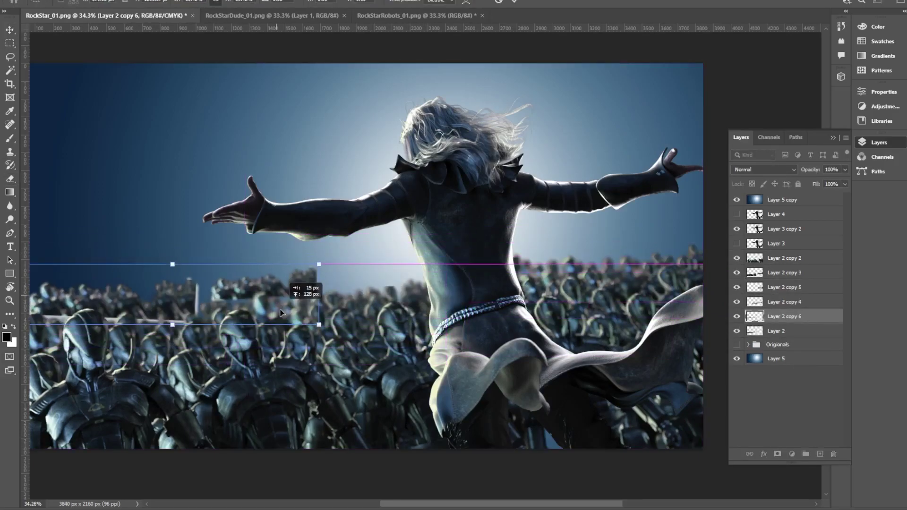
{"action": "key", "text": "Return"}
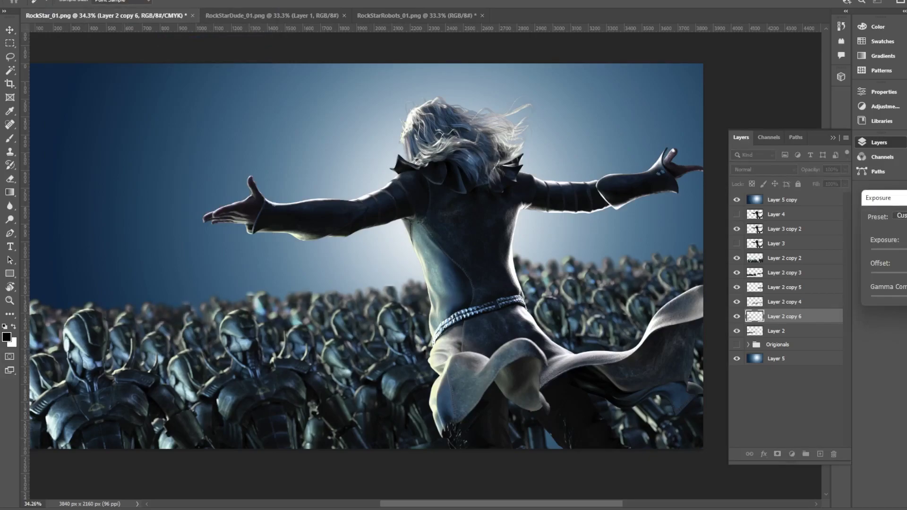
Clone robots along the row on Layer 2 with the Clone Stamp to fill it out.
{"action": "left_click", "coordinate": [776, 331]}
{"action": "key", "text": "s"}
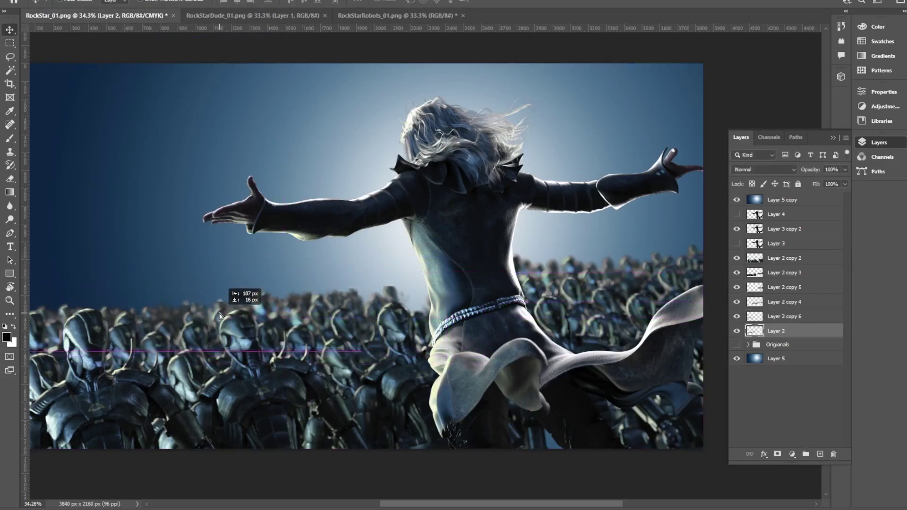
{"action": "right_click", "coordinate": [297, 167]}
{"action": "left_click_drag", "start_coordinate": [292, 170], "coordinate": [307, 170]}
{"action": "left_click", "coordinate": [167, 124], "text": "alt"}
{"action": "mouse_move", "coordinate": [250, 151]}
{"action": "left_mouse_down"}
{"action": "mouse_move", "coordinate": [285, 135]}
{"action": "mouse_move", "coordinate": [385, 146]}
{"action": "mouse_move", "coordinate": [562, 132]}
{"action": "left_mouse_up"}
Clean up the row on Layer 2 with the Eraser and Clone Stamp, and move it back behind the crowd.
{"action": "key", "text": "v"}
{"action": "mouse_move", "coordinate": [339, 124]}
{"action": "left_mouse_down"}
{"action": "mouse_move", "coordinate": [227, 114]}
{"action": "mouse_move", "coordinate": [365, 127]}
{"action": "left_mouse_up"}
{"action": "key", "text": "e"}
{"action": "right_click", "coordinate": [277, 99]}
{"action": "mouse_move", "coordinate": [260, 98]}
{"action": "left_mouse_down"}
{"action": "mouse_move", "coordinate": [274, 120]}
{"action": "mouse_move", "coordinate": [380, 119]}
{"action": "left_mouse_up"}
{"action": "key", "text": "s"}
{"action": "left_click", "coordinate": [106, 117], "text": "alt"}
{"action": "key", "text": "v"}
{"action": "left_click_drag", "start_coordinate": [239, 131], "coordinate": [226, 309]}
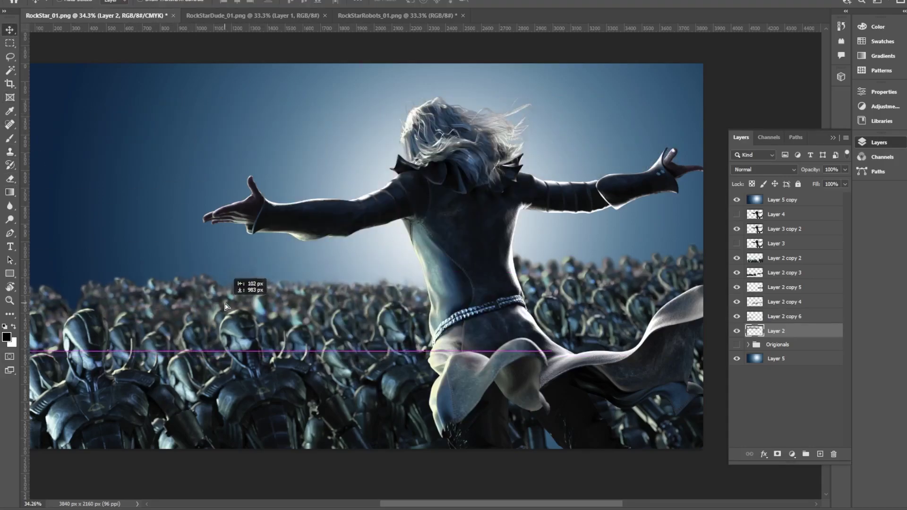
Transform the row on Layer 2 and add a copy of it to extend the distant robot crowd across the image.
{"action": "key", "text": "ctrl+t"}
{"action": "left_click_drag", "start_coordinate": [556, 247], "coordinate": [550, 226]}
{"action": "key", "text": "Return"}
{"action": "key", "text": "e"}
{"action": "key", "text": "v"}
{"action": "left_click_drag", "start_coordinate": [576, 293], "coordinate": [844, 270], "text": "alt"}
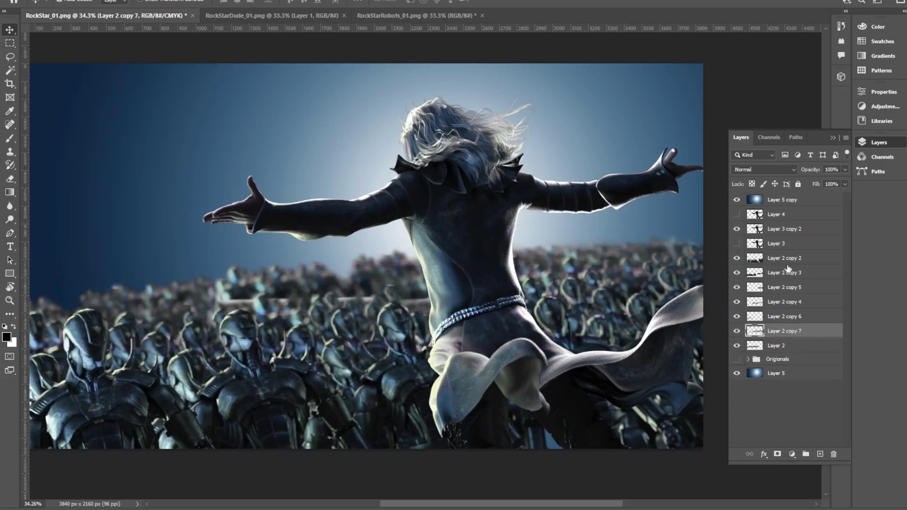
{"action": "key", "text": "ctrl+t"}
{"action": "key", "text": "Return"}
Darken Layer 2 with a Brightness/Contrast adjustment, setting the brightness to -28.
{"action": "left_click", "coordinate": [791, 346]}
{"action": "key", "text": "alt+i"}
{"action": "key", "text": "j"}
{"action": "key", "text": "c"}
{"action": "mouse_move", "coordinate": [723, 122]}
{"action": "left_mouse_down"}
{"action": "mouse_move", "coordinate": [735, 122]}
{"action": "mouse_move", "coordinate": [714, 119]}
{"action": "left_mouse_up"}
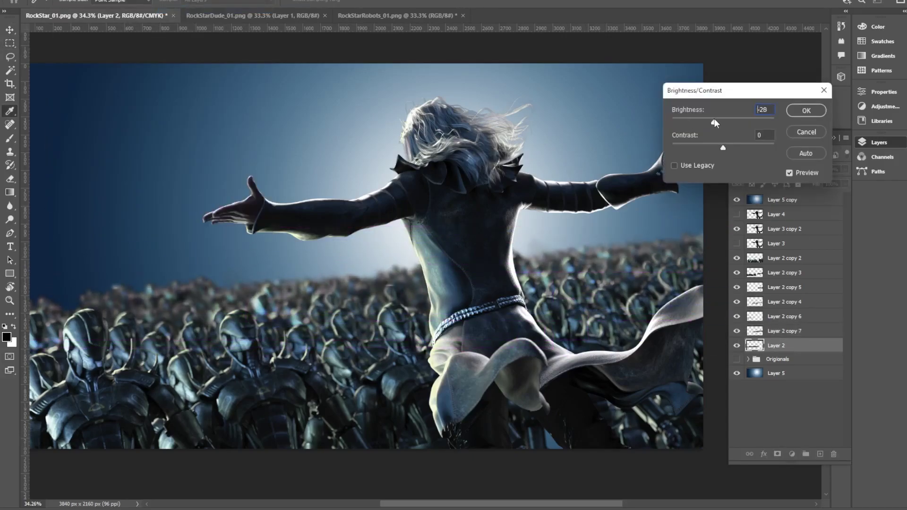
{"action": "key", "text": "Return"}
Duplicate the distant robot row on Layer 2 and transform it higher up as a further row.
{"action": "left_click", "coordinate": [737, 199]}
{"action": "left_click_drag", "start_coordinate": [229, 310], "coordinate": [263, 272], "text": "ctrl+alt"}
{"action": "key", "text": "ctrl+t"}
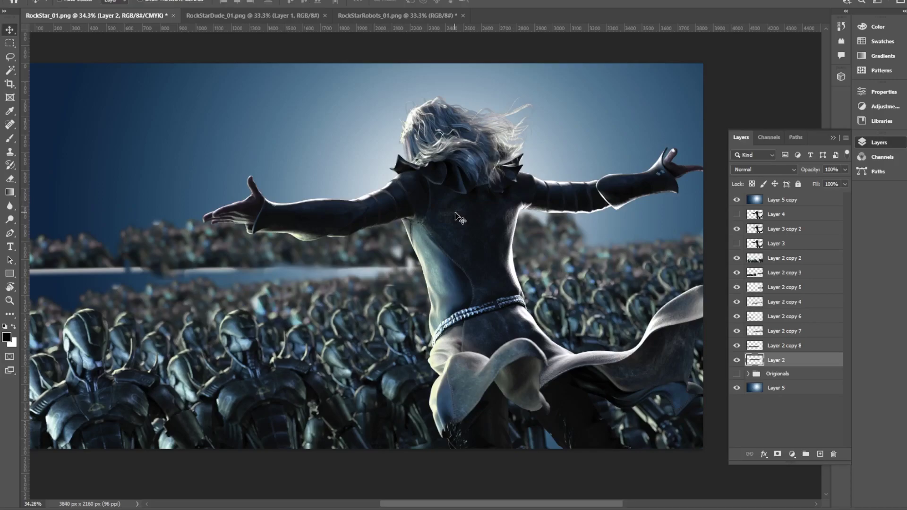
{"action": "key", "text": "Return"}
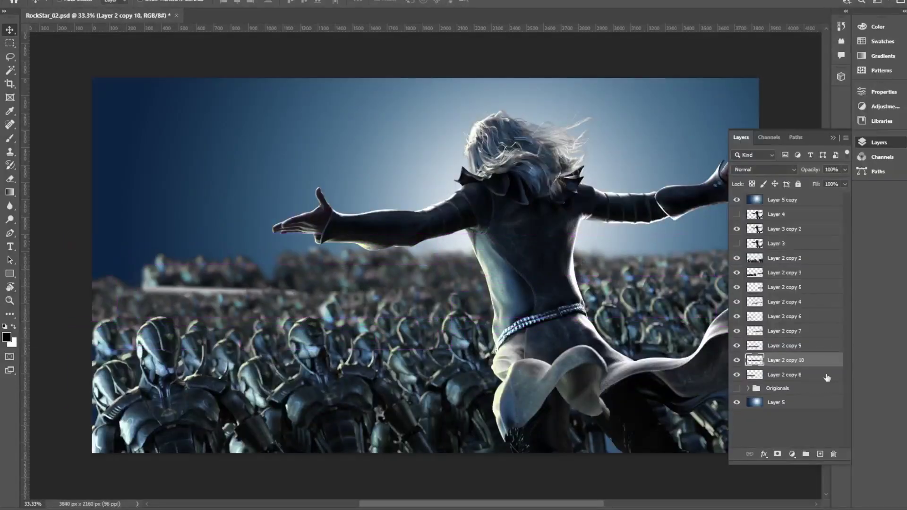
Place Layer 2 copy 10 beneath Layer 2 copy 8 and shift its robots to fill in the distant crowd.
{"action": "left_click_drag", "start_coordinate": [358, 173], "coordinate": [348, 192]}
{"action": "key", "text": "Return"}
{"action": "left_click", "coordinate": [790, 362], "text": "shift"}
{"action": "key", "text": "ctrl+e"}
{"action": "key", "text": "ctrl+j"}
{"action": "left_click", "coordinate": [786, 375]}
{"action": "left_click_drag", "start_coordinate": [349, 251], "coordinate": [375, 247]}
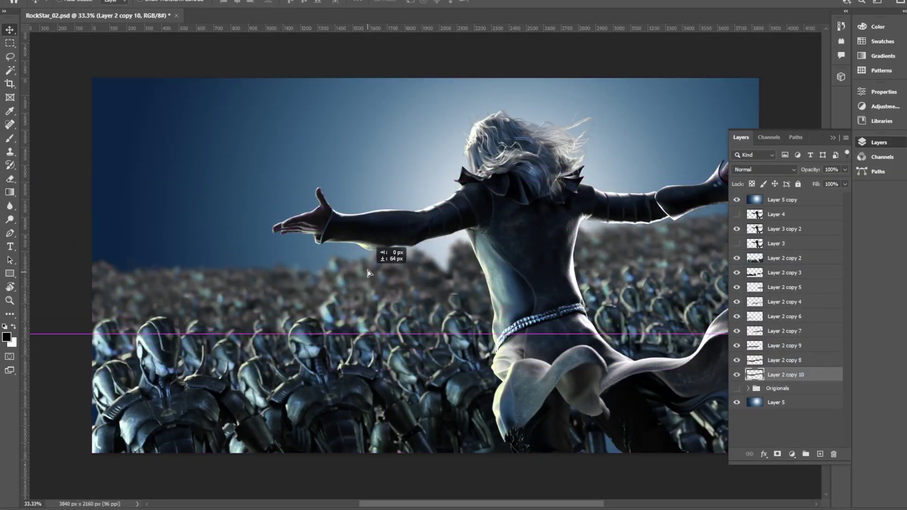
Transform the distant robot row on Layer 2 copy 10 and add a tilted copy of it beneath that layer along the horizon.
{"action": "key", "text": "ctrl+t"}
{"action": "left_click_drag", "start_coordinate": [449, 224], "coordinate": [456, 177]}
{"action": "left_click_drag", "start_coordinate": [34, 140], "coordinate": [267, 171]}
{"action": "left_click_drag", "start_coordinate": [427, 268], "coordinate": [509, 205]}
{"action": "left_click_drag", "start_coordinate": [95, 188], "coordinate": [605, 223]}
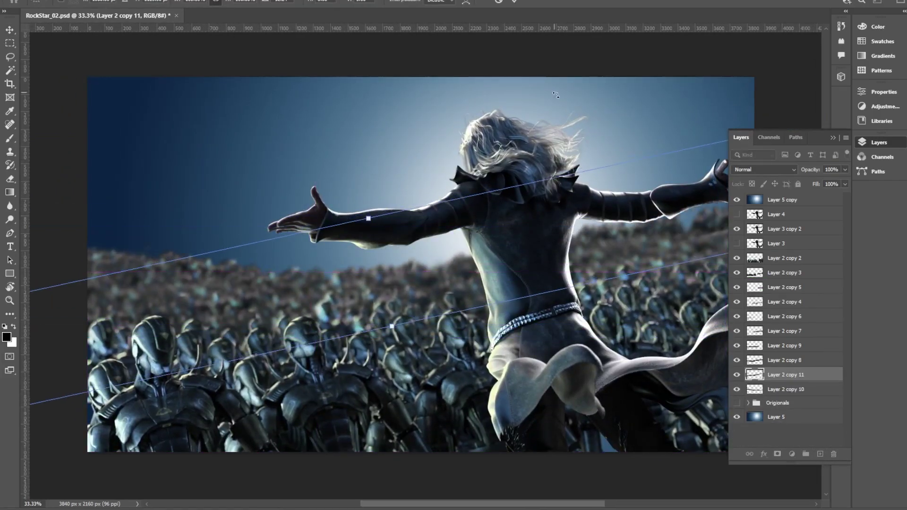
{"action": "left_click_drag", "start_coordinate": [756, 388], "coordinate": [795, 202]}
{"action": "key", "text": "Return"}
{"action": "key", "text": "ctrl+bracketleft"}
{"action": "left_click_drag", "start_coordinate": [602, 211], "coordinate": [619, 203]}
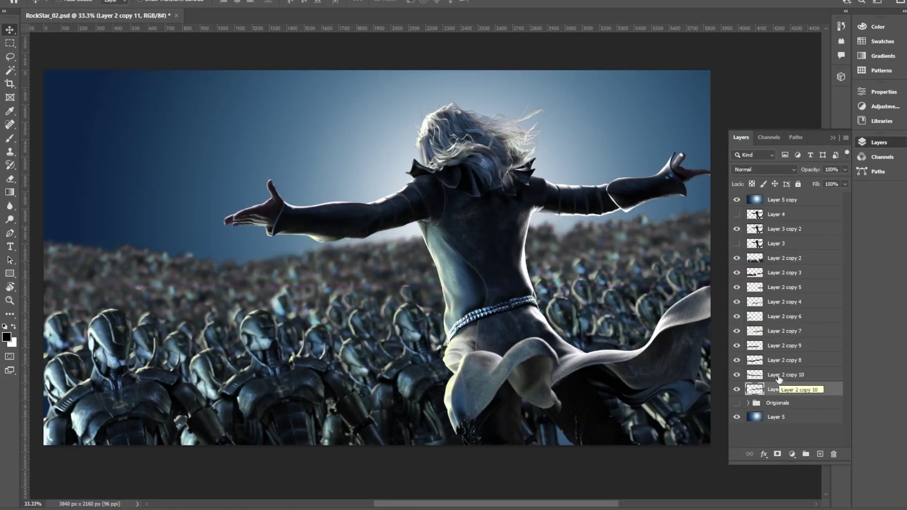
Merge Layer 2 copy 10 and Layer 2 copy 11, duplicate the merged robots, and shift the lower row to extend the horizon crowd.
{"action": "left_click", "coordinate": [779, 377], "text": "shift"}
{"action": "key", "text": "ctrl+e"}
{"action": "left_click_drag", "start_coordinate": [784, 376], "coordinate": [820, 454]}
{"action": "left_click", "coordinate": [786, 389]}
{"action": "left_click_drag", "start_coordinate": [605, 189], "coordinate": [453, 228]}
{"action": "key", "text": "ctrl+z"}
{"action": "key", "text": "ctrl+z"}
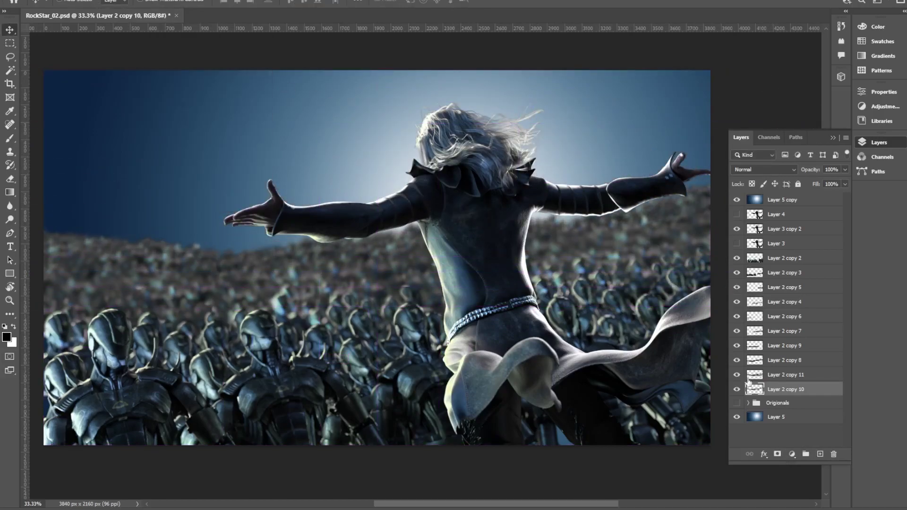
Hide the two farthest robot layers and adjust the row on Layer 2 copy 8 with a transform.
{"action": "left_click_drag", "start_coordinate": [738, 389], "coordinate": [739, 363]}
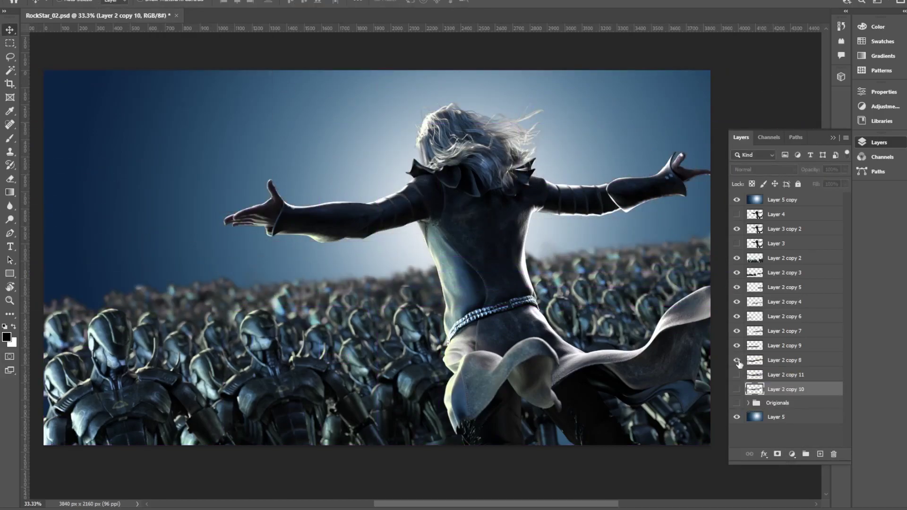
{"action": "left_click", "coordinate": [784, 361]}
{"action": "key", "text": "ctrl+t"}
{"action": "left_click_drag", "start_coordinate": [678, 125], "coordinate": [675, 158]}
Show Layer 2 copy 11 again and rotate its robot row so the crowd slopes up along the horizon behind the rock star.
{"action": "left_click", "coordinate": [737, 375]}
{"action": "left_click", "coordinate": [786, 375]}
{"action": "key", "text": "ctrl+t"}
{"action": "left_click_drag", "start_coordinate": [288, 78], "coordinate": [279, 107]}
{"action": "left_click_drag", "start_coordinate": [477, 296], "coordinate": [646, 262]}
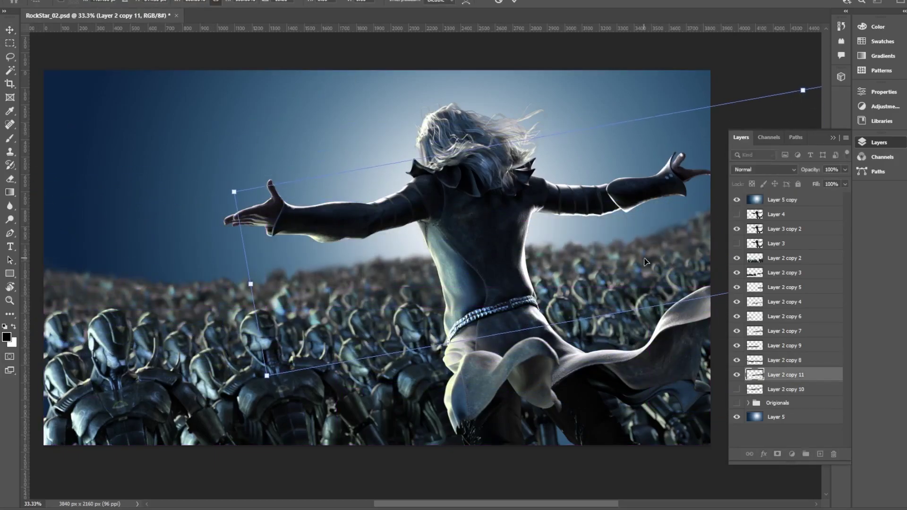
{"action": "key", "text": "Return"}
Show Layer 2 copy 10 and rotate and reposition its robots to fit the sloping crowd on the horizon.
{"action": "left_click", "coordinate": [737, 390]}
{"action": "left_click", "coordinate": [786, 389]}
{"action": "key", "text": "ctrl+t"}
{"action": "left_click_drag", "start_coordinate": [640, 102], "coordinate": [664, 176]}
{"action": "left_click_drag", "start_coordinate": [661, 293], "coordinate": [590, 313]}
{"action": "left_click_drag", "start_coordinate": [611, 207], "coordinate": [570, 83]}
{"action": "left_click_drag", "start_coordinate": [153, 276], "coordinate": [480, 229]}
{"action": "left_click_drag", "start_coordinate": [681, 109], "coordinate": [661, 76]}
{"action": "left_click_drag", "start_coordinate": [366, 326], "coordinate": [670, 256]}
{"action": "key", "text": "Return"}
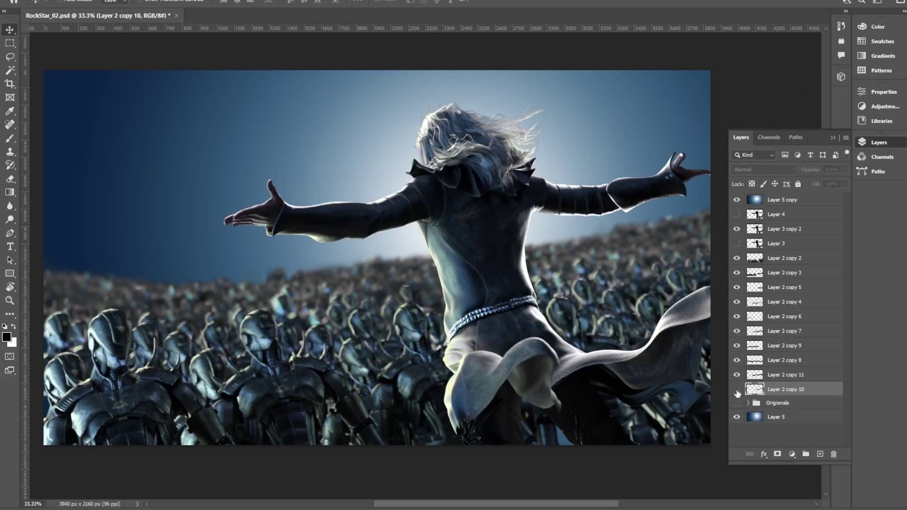
{"action": "left_click", "coordinate": [738, 390]}
Try repositioning and transforming the robots on Layer 2 copy 11, and remove that layer.
{"action": "left_click", "coordinate": [786, 375]}
{"action": "left_click_drag", "start_coordinate": [406, 279], "coordinate": [146, 241]}
{"action": "key", "text": "ctrl+t"}
{"action": "left_click_drag", "start_coordinate": [725, 61], "coordinate": [740, 338]}
{"action": "left_click_drag", "start_coordinate": [447, 375], "coordinate": [185, 276]}
{"action": "left_click_drag", "start_coordinate": [426, 425], "coordinate": [775, 90]}
{"action": "left_click_drag", "start_coordinate": [174, 135], "coordinate": [674, 303]}
{"action": "left_click_drag", "start_coordinate": [272, 79], "coordinate": [309, 47]}
{"action": "left_click_drag", "start_coordinate": [463, 287], "coordinate": [586, 315]}
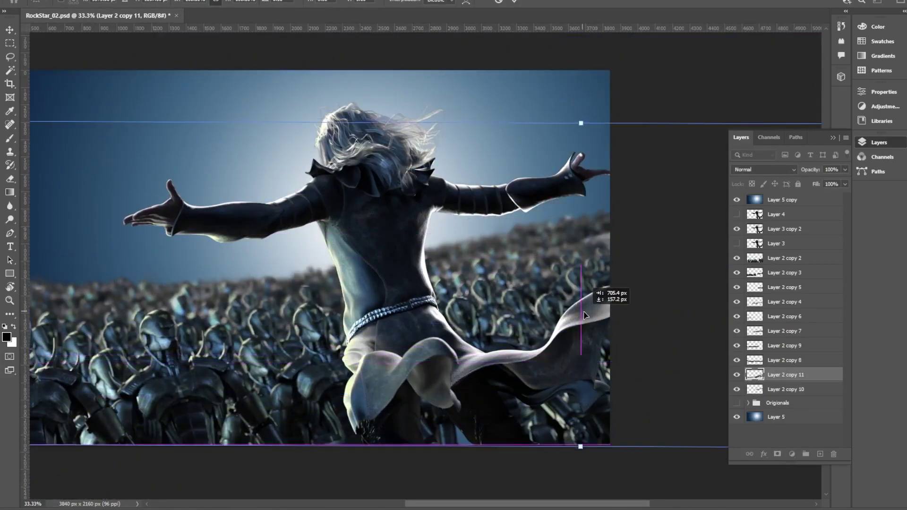
{"action": "key", "text": "Return"}
{"action": "left_click_drag", "start_coordinate": [786, 374], "coordinate": [835, 454]}
Place the purple laser-light stage photo above Layer 5 and enlarge it to fill the background behind the crowd.
{"action": "left_click_drag", "start_coordinate": [431, 363], "coordinate": [532, 363]}
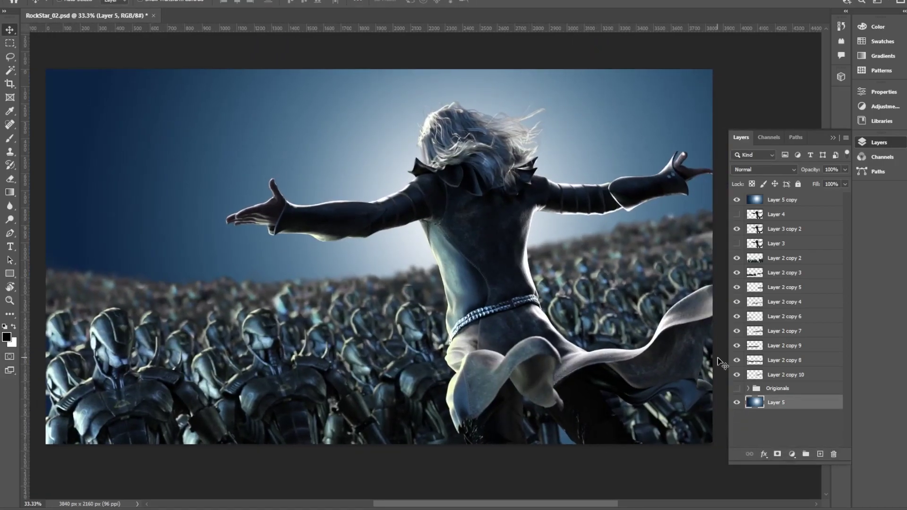
{"action": "left_click_drag", "start_coordinate": [461, 213], "coordinate": [461, 216]}
{"action": "left_click_drag", "start_coordinate": [460, 215], "coordinate": [594, 126]}
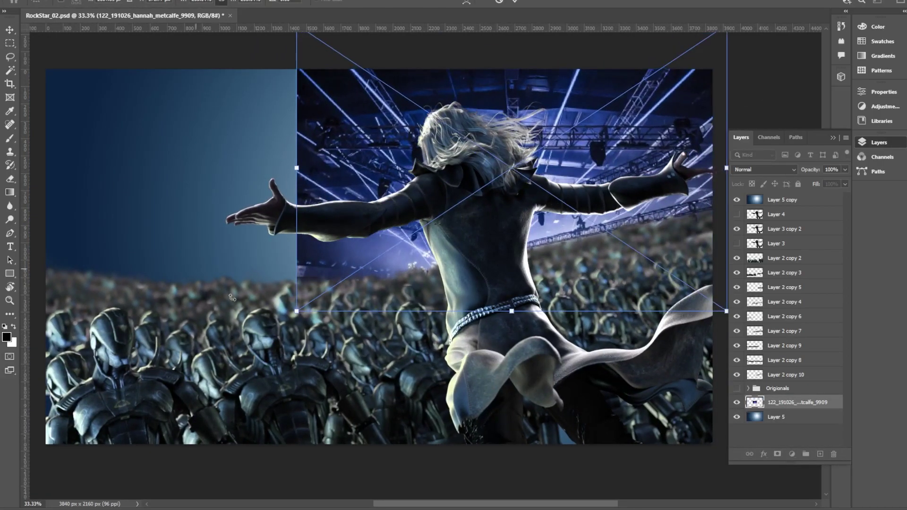
{"action": "left_click_drag", "start_coordinate": [298, 311], "coordinate": [61, 494]}
{"action": "left_click_drag", "start_coordinate": [402, 432], "coordinate": [398, 302]}
{"action": "mouse_move", "coordinate": [781, 77]}
{"action": "left_mouse_down"}
{"action": "mouse_move", "coordinate": [778, 54]}
{"action": "mouse_move", "coordinate": [778, 65]}
{"action": "left_mouse_up"}
{"action": "left_click_drag", "start_coordinate": [378, 293], "coordinate": [434, 286]}
{"action": "left_click_drag", "start_coordinate": [145, 435], "coordinate": [66, 501]}
{"action": "key", "text": "Return"}
Apply a Lens Blur to the stage photo to throw its lights and trusses out of focus.
{"action": "left_click_drag", "start_coordinate": [408, 385], "coordinate": [460, 326]}
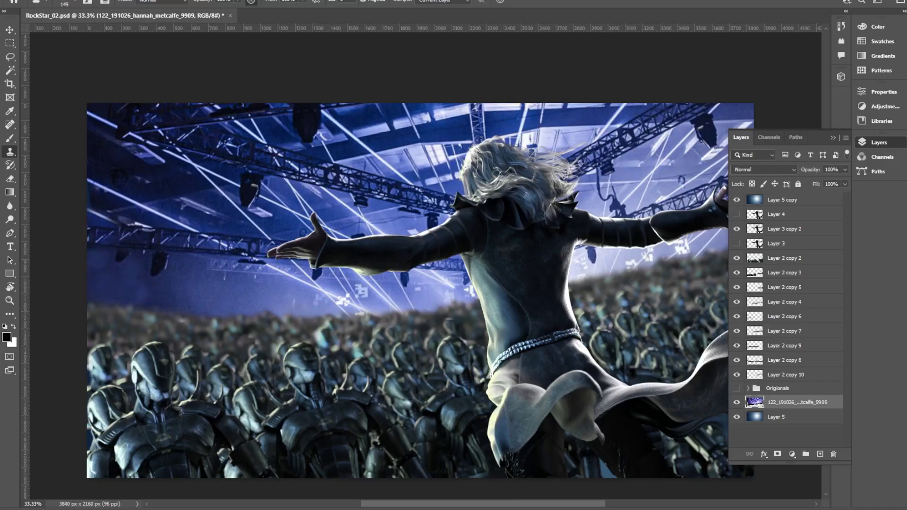
{"action": "left_click", "coordinate": [140, 0]}
{"action": "mouse_move", "coordinate": [184, 104]}
{"action": "left_click", "coordinate": [277, 161]}
{"action": "left_click_drag", "start_coordinate": [360, 1], "coordinate": [893, 1]}
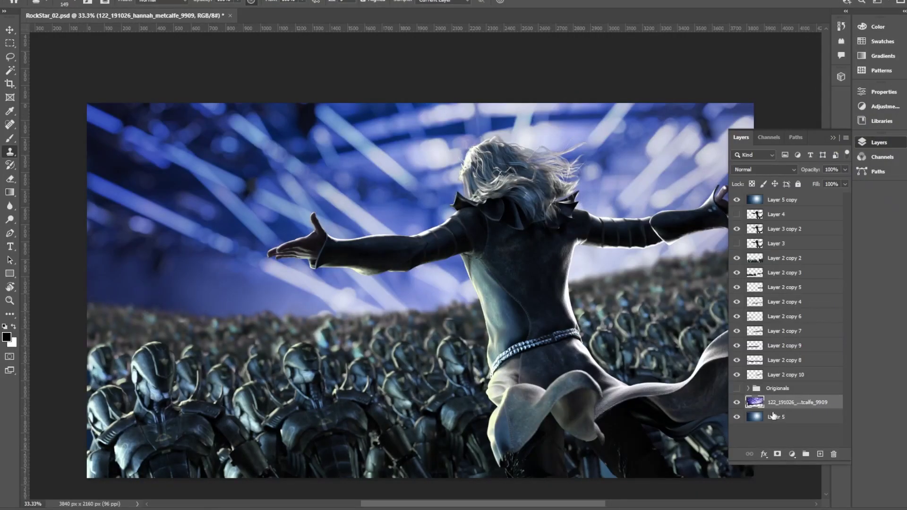
Move the gradient on Layer 5 above the stage photo and set its blend mode to Soft Light.
{"action": "left_click_drag", "start_coordinate": [774, 416], "coordinate": [774, 397]}
{"action": "left_click", "coordinate": [764, 170]}
{"action": "key", "text": "Down"}
{"action": "key", "text": "Down"}
{"action": "key", "text": "Down"}
{"action": "key", "text": "Down"}
{"action": "key", "text": "Down"}
{"action": "key", "text": "Down"}
{"action": "key", "text": "Down"}
{"action": "key", "text": "Down"}
{"action": "key", "text": "Down"}
{"action": "key", "text": "Down"}
{"action": "key", "text": "Down"}
{"action": "key", "text": "Down"}
{"action": "key", "text": "Down"}
{"action": "key", "text": "Down"}
{"action": "key", "text": "Down"}
{"action": "key", "text": "Down"}
{"action": "key", "text": "Down"}
{"action": "key", "text": "Down"}
{"action": "key", "text": "Down"}
{"action": "key", "text": "Down"}
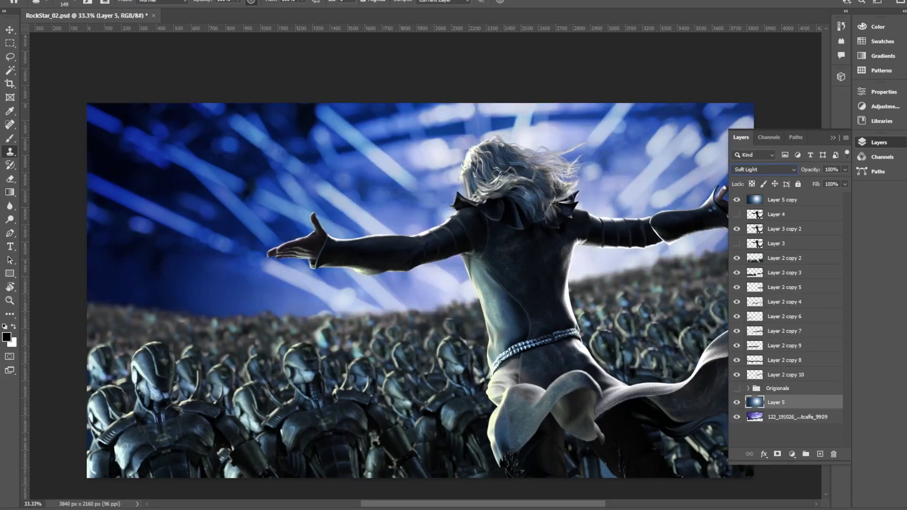
{"action": "key", "text": "Up"}
{"action": "key", "text": "Up"}
{"action": "key", "text": "Up"}
{"action": "key", "text": "Up"}
{"action": "key", "text": "Up"}
{"action": "key", "text": "Up"}
{"action": "key", "text": "Up"}
{"action": "key", "text": "Up"}
{"action": "key", "text": "Up"}
{"action": "key", "text": "Up"}
{"action": "key", "text": "Up"}
{"action": "left_click", "coordinate": [737, 405]}
{"action": "left_click", "coordinate": [736, 404]}
Apply a slight tonal adjustment to the blurred stage photo layer.
{"action": "left_click", "coordinate": [775, 418]}
{"action": "left_click", "coordinate": [54, 0]}
{"action": "mouse_move", "coordinate": [74, 9]}
{"action": "left_click", "coordinate": [175, 18]}
{"action": "mouse_move", "coordinate": [859, 189]}
{"action": "left_mouse_down"}
{"action": "mouse_move", "coordinate": [886, 193]}
{"action": "mouse_move", "coordinate": [859, 190]}
{"action": "left_mouse_up"}
{"action": "key", "text": "Return"}
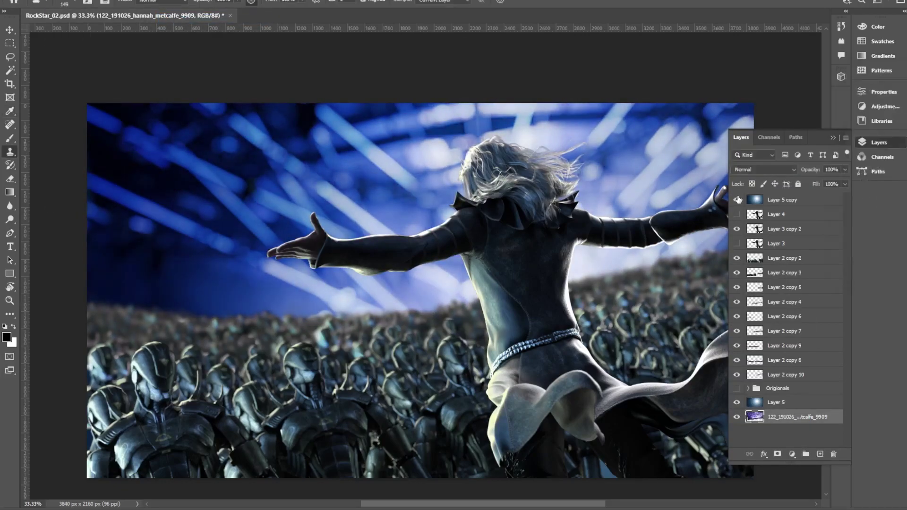
Tint the whole scene blue by setting the blend mode of Layer 5 copy to Hue.
{"action": "left_click", "coordinate": [766, 200]}
{"action": "left_click", "coordinate": [845, 169]}
{"action": "key", "text": "v"}
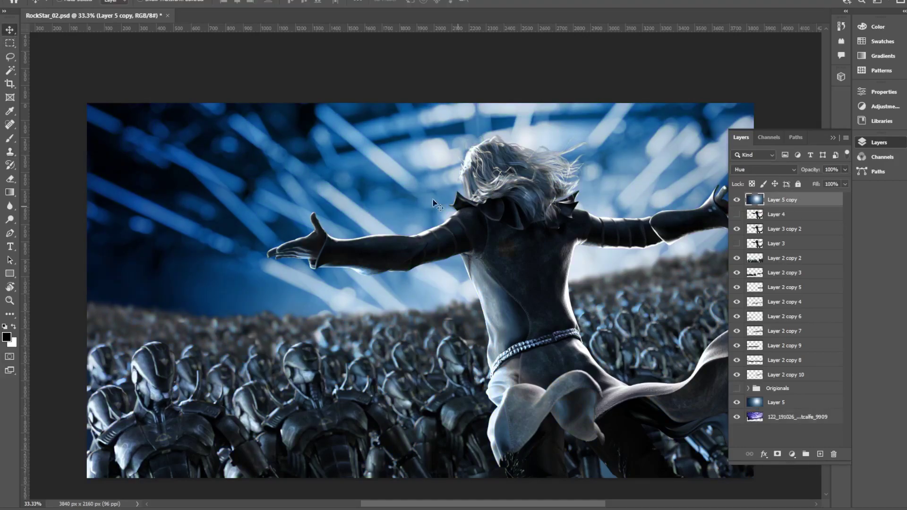
{"action": "left_click", "coordinate": [798, 417]}
{"action": "mouse_move", "coordinate": [428, 170]}
{"action": "left_mouse_down"}
{"action": "mouse_move", "coordinate": [305, 231]}
{"action": "mouse_move", "coordinate": [427, 166]}
{"action": "left_mouse_up"}
{"action": "left_click", "coordinate": [737, 200]}
{"action": "left_click", "coordinate": [736, 199]}
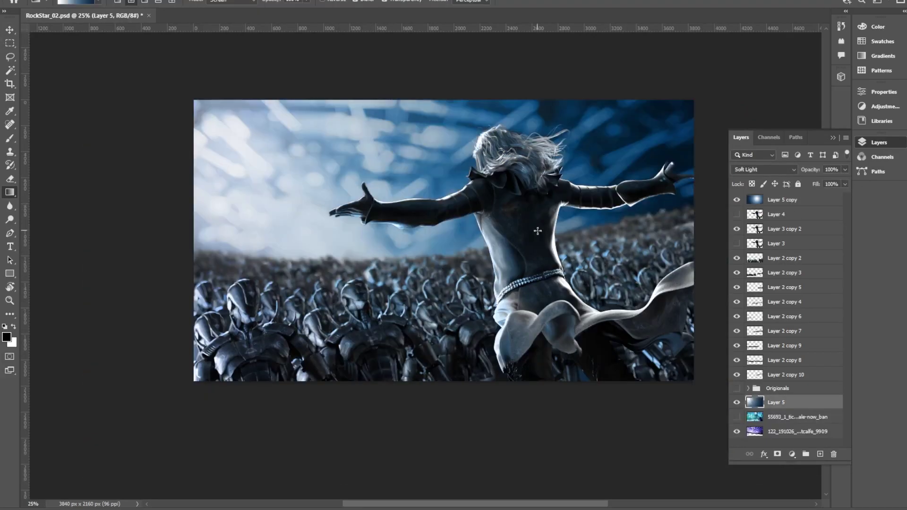
Redraw the gradient on Layer 5 diagonally, running from a bright upper-left background to dark blue on the opposite side.
{"action": "left_click_drag", "start_coordinate": [538, 231], "coordinate": [256, 185]}
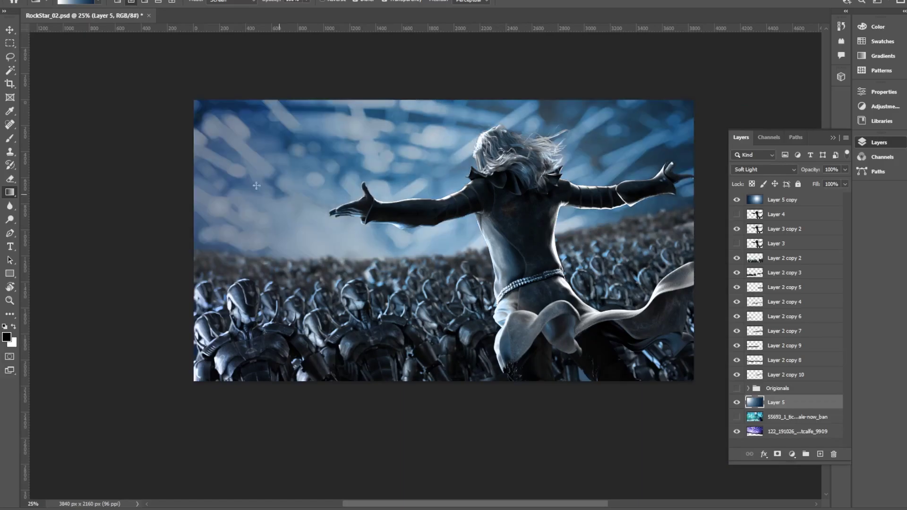
{"action": "left_click_drag", "start_coordinate": [326, 180], "coordinate": [723, 285]}
{"action": "key", "text": "ctrl+z"}
{"action": "left_click_drag", "start_coordinate": [290, 148], "coordinate": [735, 302]}
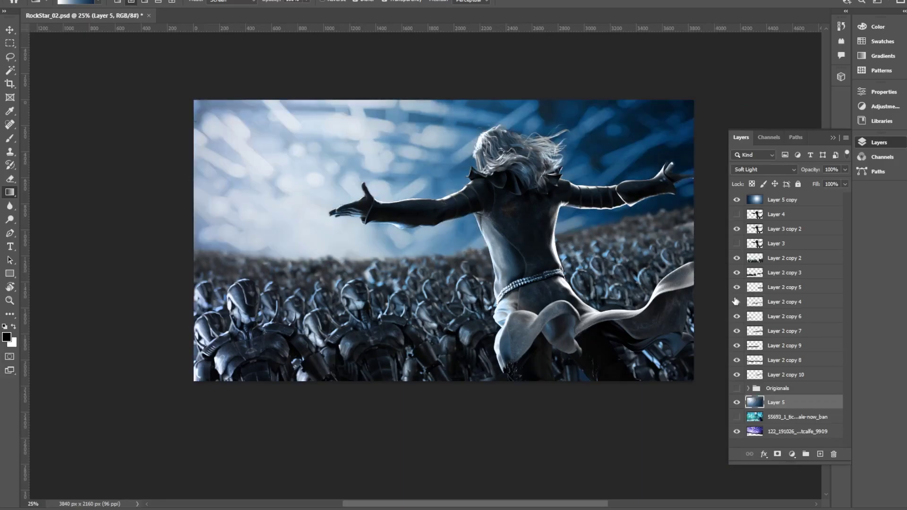
{"action": "key", "text": "ctrl+z"}
{"action": "left_click_drag", "start_coordinate": [217, 132], "coordinate": [768, 311]}
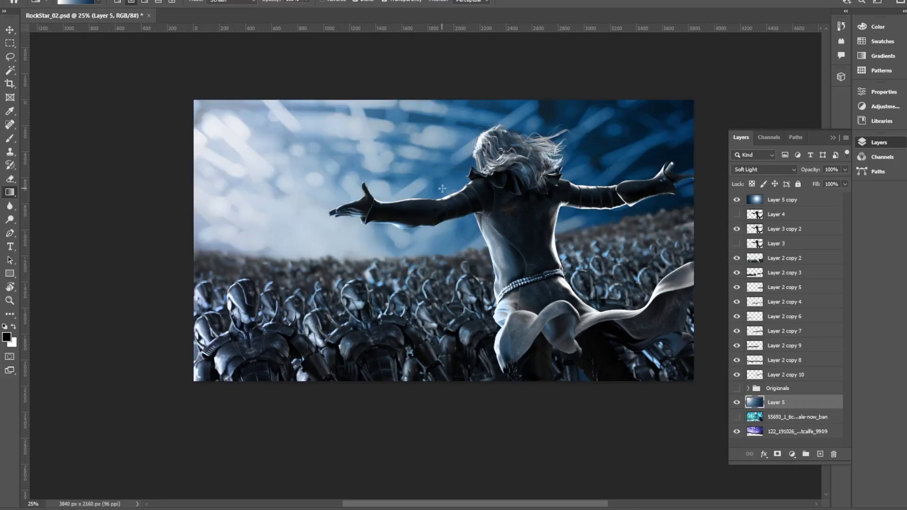
{"action": "left_click_drag", "start_coordinate": [393, 194], "coordinate": [686, 280]}
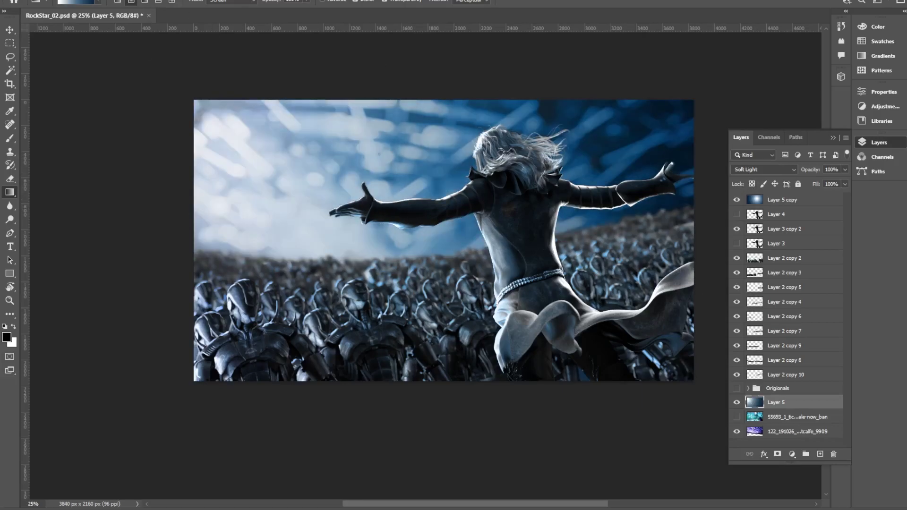
Duplicate Layer 5 to the top of the stack in place of the old tint layer, and set its blend mode to Hue.
{"action": "left_click", "coordinate": [59, 1]}
{"action": "mouse_move", "coordinate": [86, 10]}
{"action": "left_click", "coordinate": [784, 405]}
{"action": "left_click_drag", "start_coordinate": [786, 406], "coordinate": [820, 455]}
{"action": "left_click_drag", "start_coordinate": [786, 404], "coordinate": [780, 195]}
{"action": "left_click", "coordinate": [780, 219]}
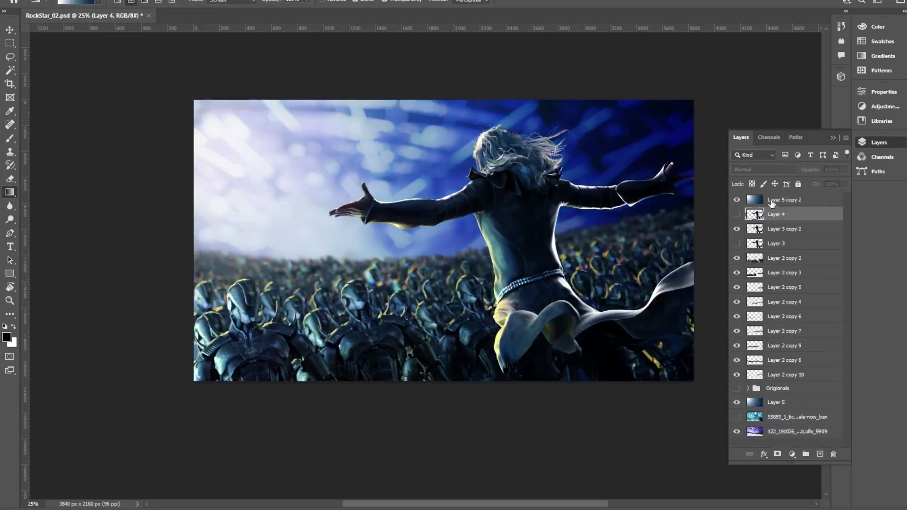
{"action": "left_click", "coordinate": [785, 200]}
{"action": "left_click", "coordinate": [758, 170]}
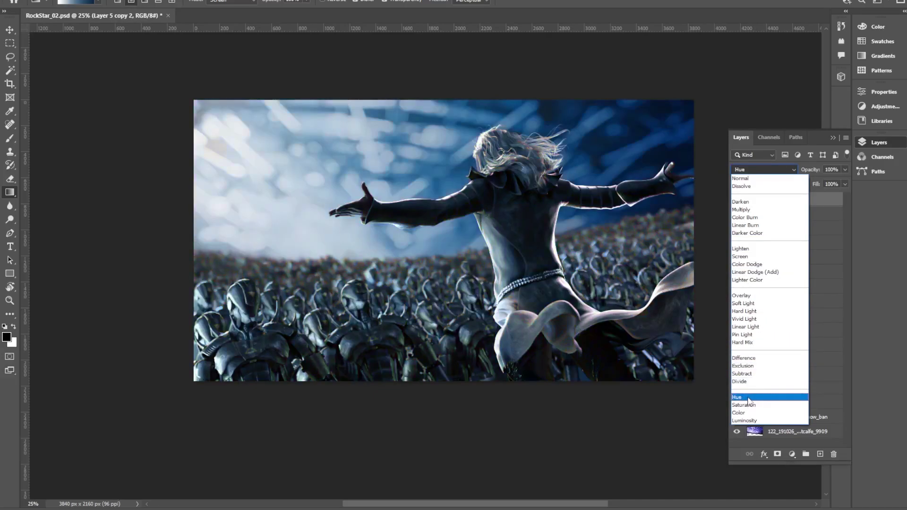
{"action": "left_click", "coordinate": [738, 397]}
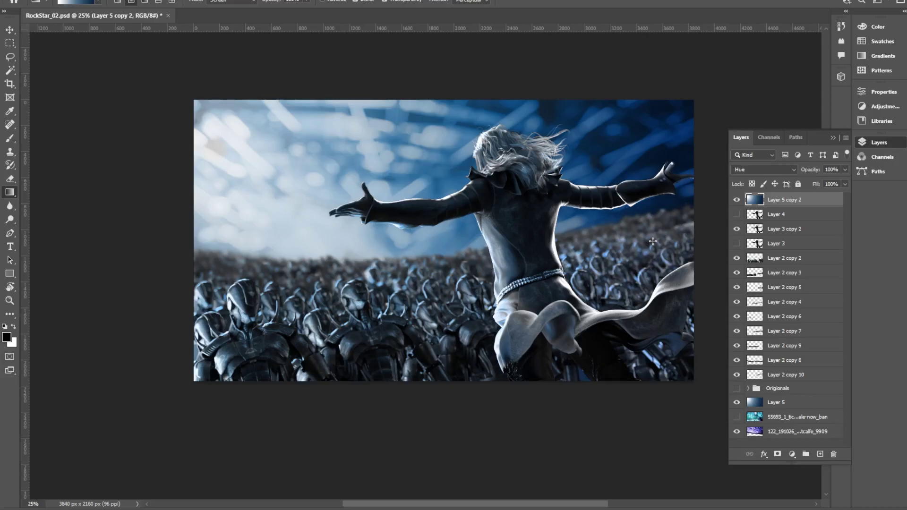
Group Layer 2 copy 2 through Layer 2 copy 10 as Robots, and delete the hidden teal image layer.
{"action": "left_click", "coordinate": [756, 215]}
{"action": "left_click", "coordinate": [772, 259]}
{"action": "left_click", "coordinate": [784, 376], "text": "shift"}
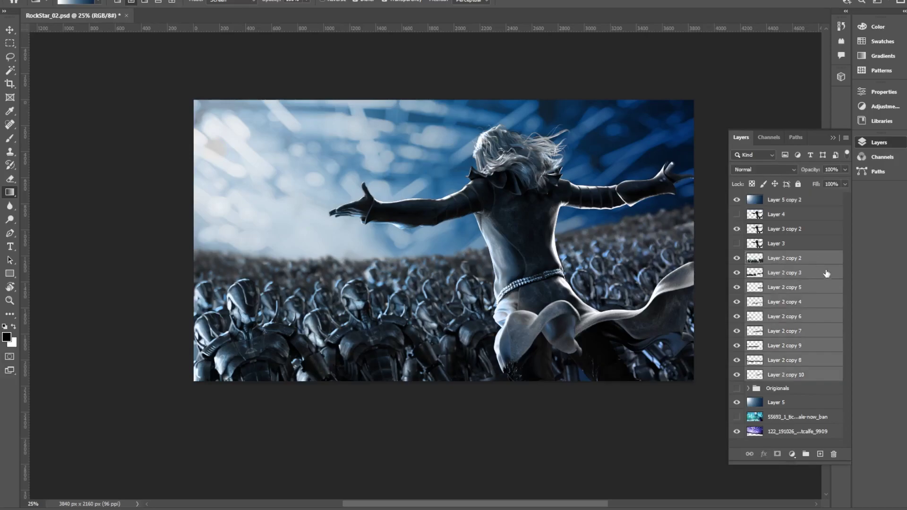
{"action": "left_click_drag", "start_coordinate": [828, 271], "coordinate": [807, 455]}
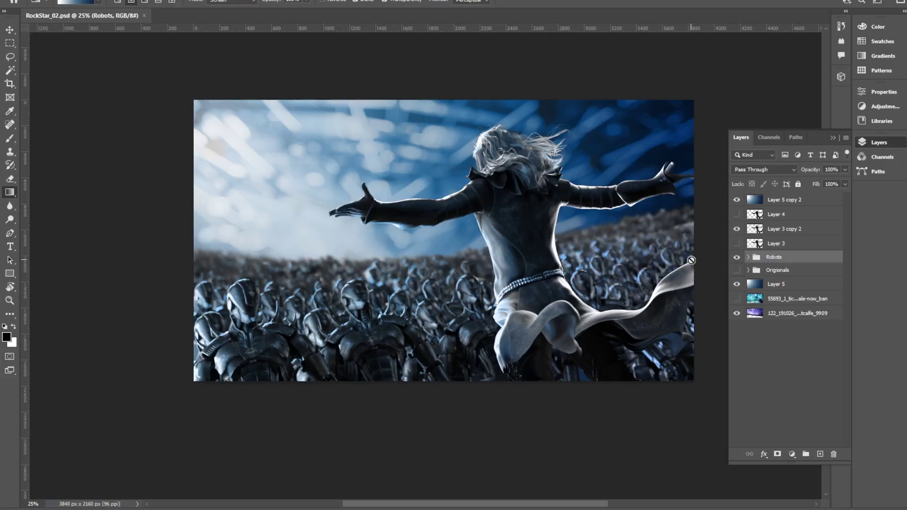
{"action": "left_click", "coordinate": [797, 299]}
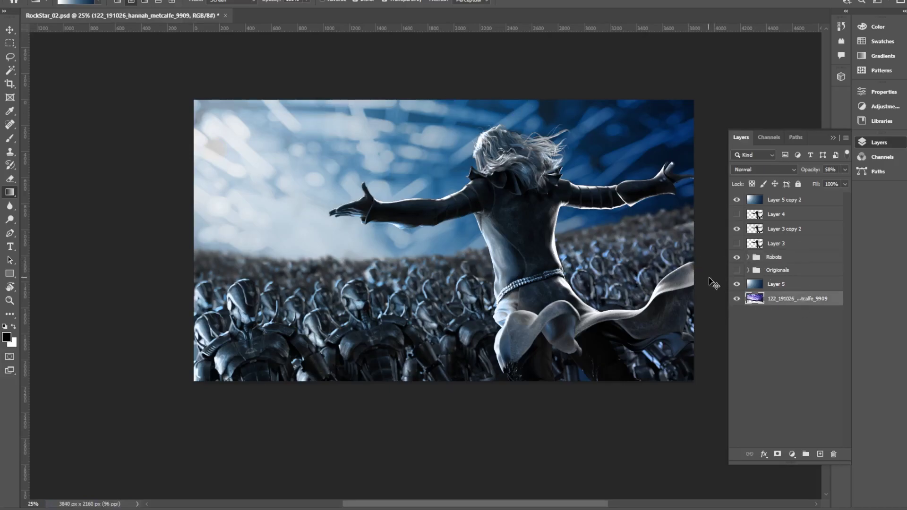
Move the stage photo behind the rock star and begin reshaping it with a free transform.
{"action": "key", "text": "v"}
{"action": "left_click_drag", "start_coordinate": [544, 199], "coordinate": [361, 191]}
{"action": "key", "text": "ctrl+t"}
{"action": "key", "text": "ctrl+minus"}
{"action": "key", "text": "ctrl+minus"}
{"action": "key", "text": "ctrl+minus"}
{"action": "left_click_drag", "start_coordinate": [508, 158], "coordinate": [520, 150]}
{"action": "key", "text": "ctrl+plus"}
{"action": "key", "text": "ctrl+plus"}
{"action": "left_click_drag", "start_coordinate": [497, 118], "coordinate": [516, 137]}
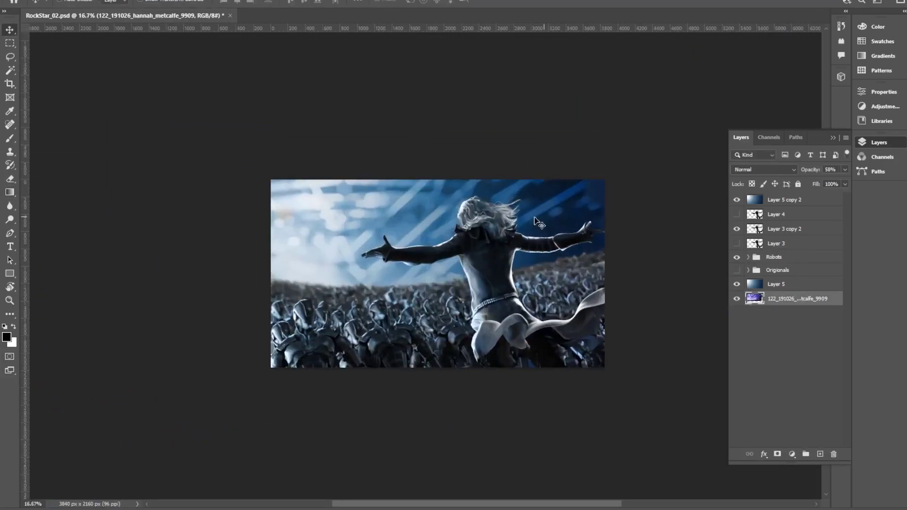
Rotate and resize the stage photo so its light beams run diagonally across the background.
{"action": "left_click_drag", "start_coordinate": [650, 137], "coordinate": [703, 240]}
{"action": "key", "text": "ctrl+plus"}
{"action": "left_click_drag", "start_coordinate": [797, 68], "coordinate": [792, 52]}
{"action": "left_click_drag", "start_coordinate": [708, 264], "coordinate": [619, 257]}
{"action": "left_click_drag", "start_coordinate": [597, 494], "coordinate": [682, 379]}
{"action": "key", "text": "Return"}
{"action": "left_click_drag", "start_coordinate": [237, 246], "coordinate": [162, 265]}
{"action": "left_click", "coordinate": [10, 152]}
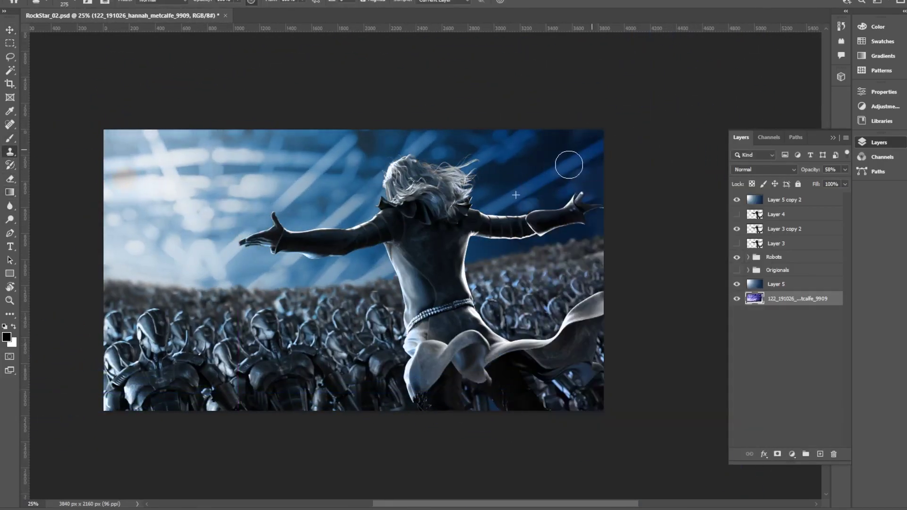
Duplicate the stage photo layer and apply a Motion Blur to the copy with a 32° angle and 870 pixels distance.
{"action": "key", "text": "ctrl+j"}
{"action": "left_click", "coordinate": [112, 0]}
{"action": "mouse_move", "coordinate": [187, 117]}
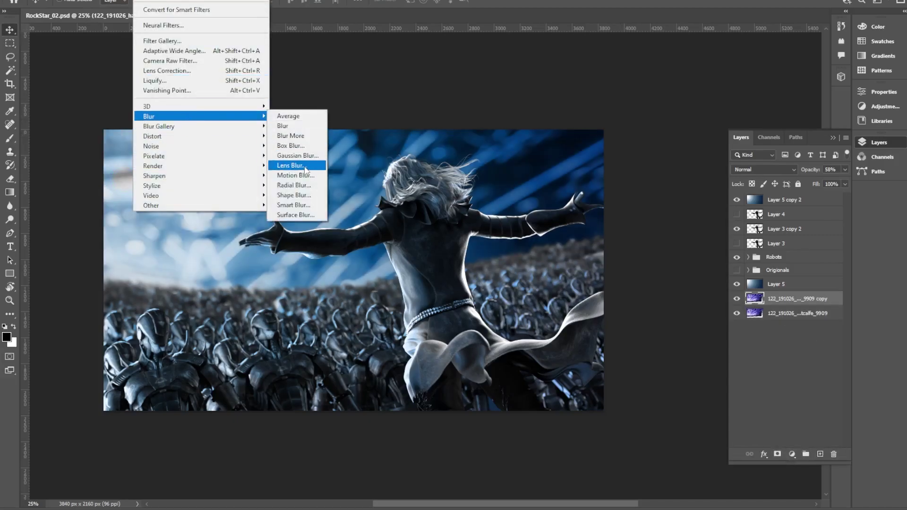
{"action": "left_click", "coordinate": [298, 176]}
{"action": "left_click_drag", "start_coordinate": [731, 302], "coordinate": [800, 302]}
{"action": "left_click", "coordinate": [816, 268]}
{"action": "left_click_drag", "start_coordinate": [817, 268], "coordinate": [821, 261]}
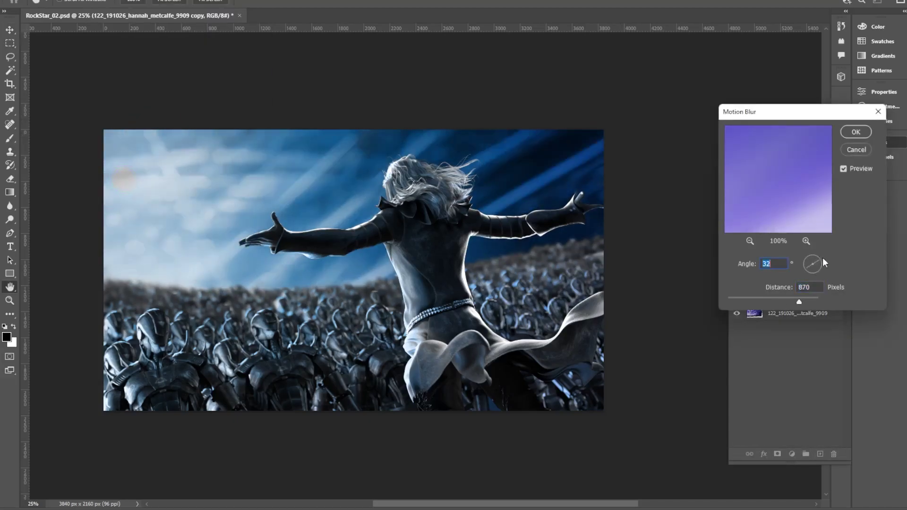
{"action": "key", "text": "Return"}
Free-transform both stage photo layers together, rotating and repositioning them to reorient the light beams behind the rock star.
{"action": "left_click", "coordinate": [803, 312], "text": "shift"}
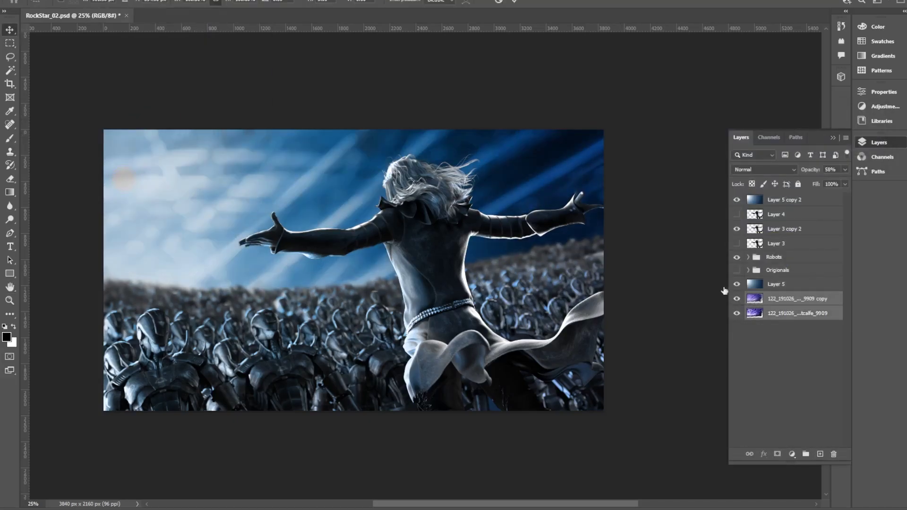
{"action": "key", "text": "ctrl+t"}
{"action": "left_click_drag", "start_coordinate": [729, 251], "coordinate": [735, 215]}
{"action": "mouse_move", "coordinate": [584, 284]}
{"action": "left_mouse_down"}
{"action": "mouse_move", "coordinate": [645, 250]}
{"action": "mouse_move", "coordinate": [583, 285]}
{"action": "left_mouse_up"}
{"action": "left_click_drag", "start_coordinate": [430, 381], "coordinate": [657, 318]}
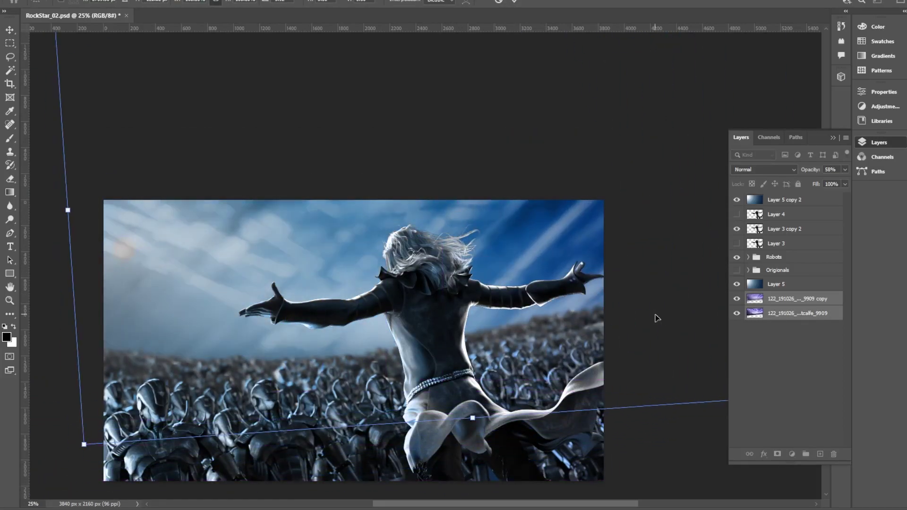
{"action": "left_click_drag", "start_coordinate": [468, 295], "coordinate": [493, 341]}
{"action": "mouse_move", "coordinate": [573, 394]}
{"action": "left_mouse_down"}
{"action": "mouse_move", "coordinate": [540, 336]}
{"action": "mouse_move", "coordinate": [652, 417]}
{"action": "mouse_move", "coordinate": [506, 283]}
{"action": "mouse_move", "coordinate": [472, 326]}
{"action": "mouse_move", "coordinate": [399, 355]}
{"action": "left_mouse_up"}
{"action": "left_click_drag", "start_coordinate": [677, 203], "coordinate": [676, 148]}
{"action": "left_click_drag", "start_coordinate": [477, 302], "coordinate": [492, 262]}
{"action": "mouse_move", "coordinate": [677, 148]}
{"action": "left_mouse_down"}
{"action": "mouse_move", "coordinate": [682, 192]}
{"action": "mouse_move", "coordinate": [680, 145]}
{"action": "left_mouse_up"}
{"action": "left_click_drag", "start_coordinate": [496, 289], "coordinate": [491, 297]}
{"action": "left_click_drag", "start_coordinate": [681, 265], "coordinate": [676, 139]}
{"action": "left_click_drag", "start_coordinate": [512, 273], "coordinate": [528, 303]}
{"action": "left_click_drag", "start_coordinate": [681, 180], "coordinate": [671, 132]}
{"action": "left_click_drag", "start_coordinate": [503, 315], "coordinate": [523, 303]}
{"action": "left_click_drag", "start_coordinate": [467, 335], "coordinate": [505, 277]}
{"action": "left_click_drag", "start_coordinate": [698, 289], "coordinate": [709, 177]}
{"action": "left_click_drag", "start_coordinate": [497, 265], "coordinate": [456, 306]}
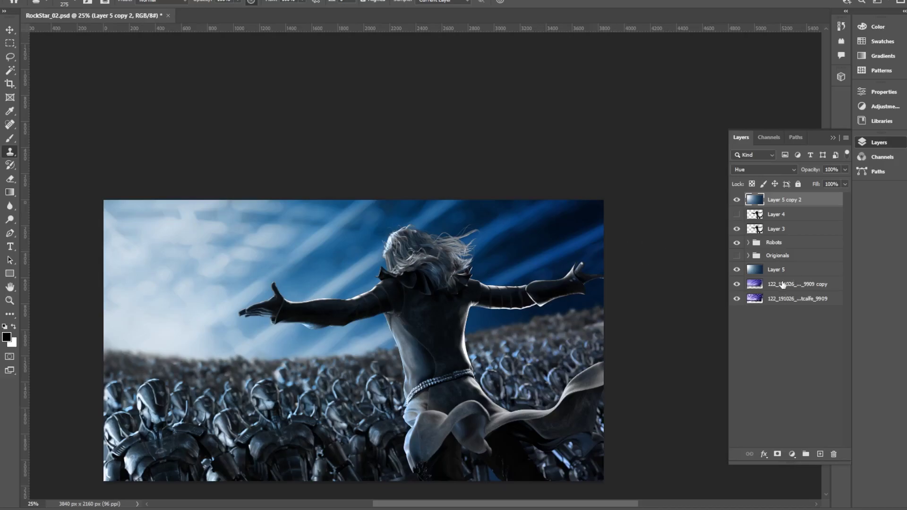
Free-transform both stage photo layers again, rotating them about 176.5° to turn the light beams around.
{"action": "left_click", "coordinate": [783, 285]}
{"action": "left_click", "coordinate": [784, 299], "text": "shift"}
{"action": "key", "text": "ctrl+t"}
{"action": "left_click_drag", "start_coordinate": [678, 100], "coordinate": [619, 38]}
{"action": "left_click_drag", "start_coordinate": [495, 324], "coordinate": [333, 317]}
{"action": "left_click_drag", "start_coordinate": [717, 197], "coordinate": [706, 265]}
{"action": "left_click_drag", "start_coordinate": [707, 266], "coordinate": [302, 492]}
{"action": "left_click_drag", "start_coordinate": [379, 312], "coordinate": [411, 304]}
{"action": "left_click_drag", "start_coordinate": [661, 123], "coordinate": [123, 473]}
{"action": "left_click_drag", "start_coordinate": [544, 211], "coordinate": [695, 363]}
{"action": "left_click_drag", "start_coordinate": [494, 206], "coordinate": [134, 224]}
{"action": "left_click_drag", "start_coordinate": [612, 124], "coordinate": [614, 132]}
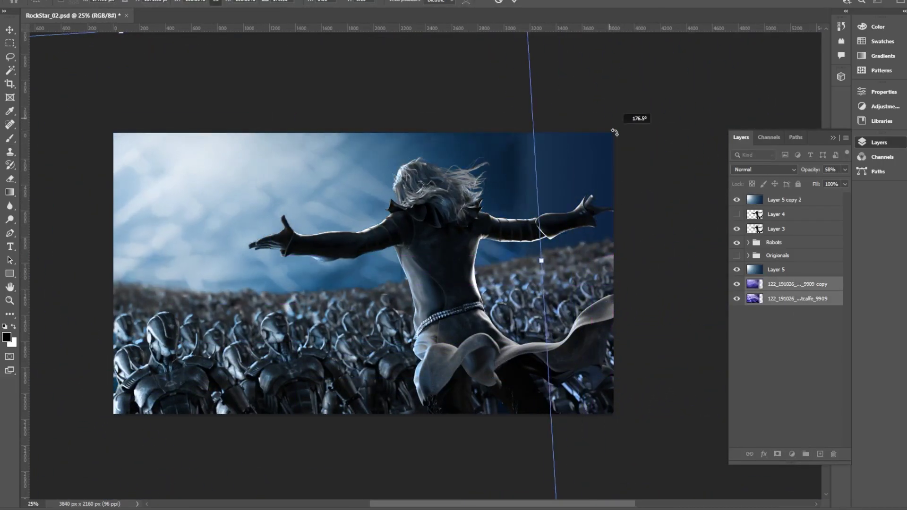
Move and rotate the stage photo layers to cover the canvas with beams falling from the upper-left, and apply the transform.
{"action": "key", "text": "ctrl+minus"}
{"action": "key", "text": "ctrl+minus"}
{"action": "key", "text": "ctrl+minus"}
{"action": "left_click_drag", "start_coordinate": [201, 276], "coordinate": [465, 264]}
{"action": "key", "text": "ctrl+equal"}
{"action": "key", "text": "ctrl+equal"}
{"action": "key", "text": "ctrl+equal"}
{"action": "left_click_drag", "start_coordinate": [226, 234], "coordinate": [207, 221]}
{"action": "left_click_drag", "start_coordinate": [659, 253], "coordinate": [659, 228]}
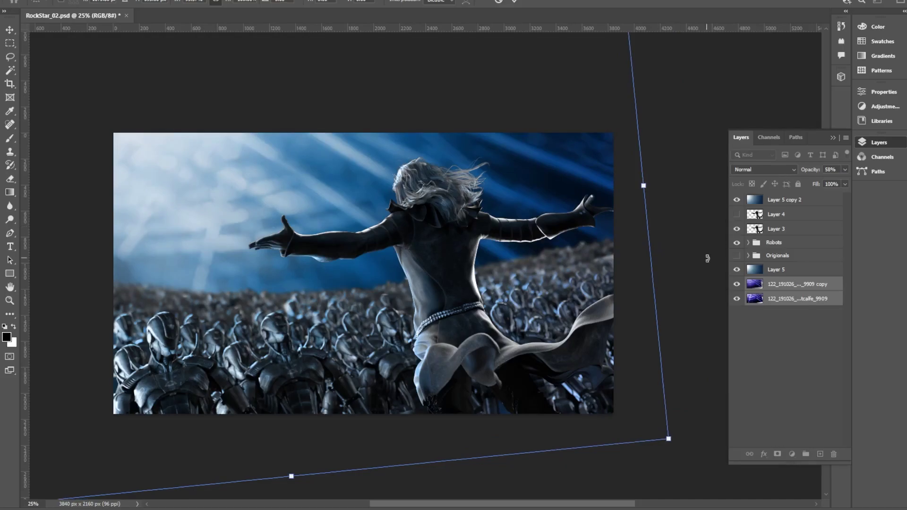
{"action": "key", "text": "Return"}
Duplicate the motion-blurred stage photo, place the copy above Layer 4, and try the Darken blend mode on it.
{"action": "key", "text": "ctrl+j"}
{"action": "key", "text": "s"}
{"action": "left_click_drag", "start_coordinate": [785, 285], "coordinate": [787, 211]}
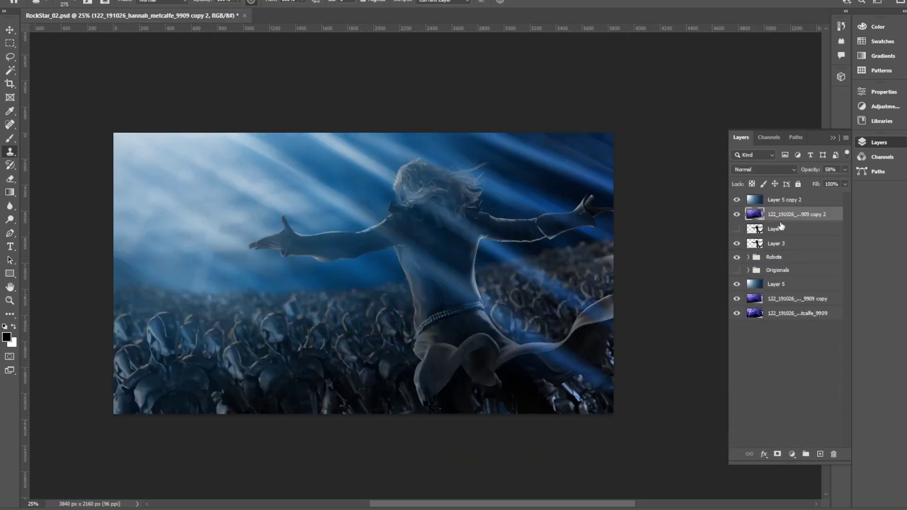
{"action": "left_click", "coordinate": [788, 169]}
{"action": "left_click", "coordinate": [749, 195]}
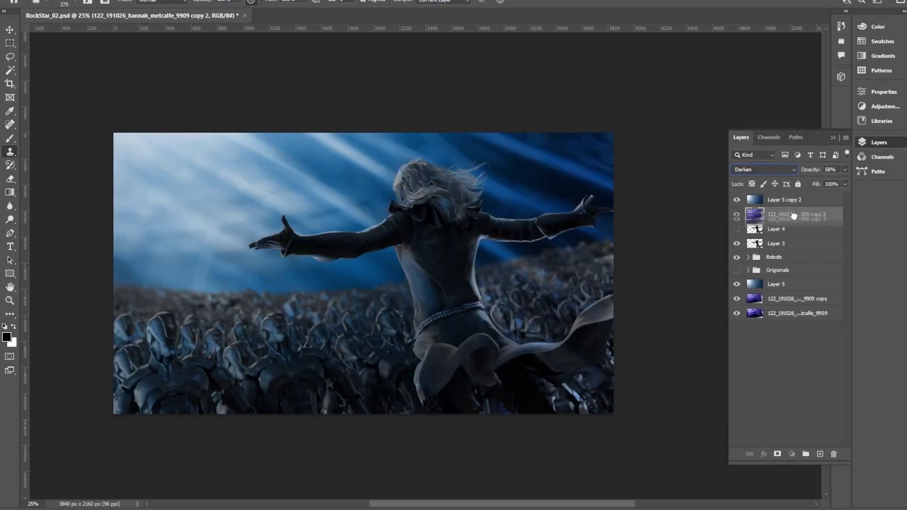
Move the blurred stage photo copy directly above the Robots group and change its blend mode to lay haze over the robots.
{"action": "left_click_drag", "start_coordinate": [794, 216], "coordinate": [798, 239]}
{"action": "left_click", "coordinate": [780, 168]}
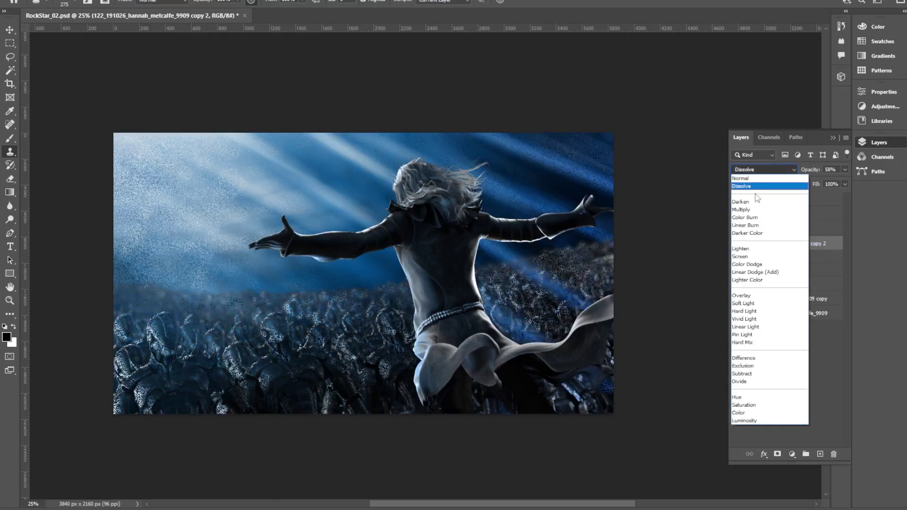
{"action": "left_click", "coordinate": [756, 230]}
{"action": "key", "text": "Down"}
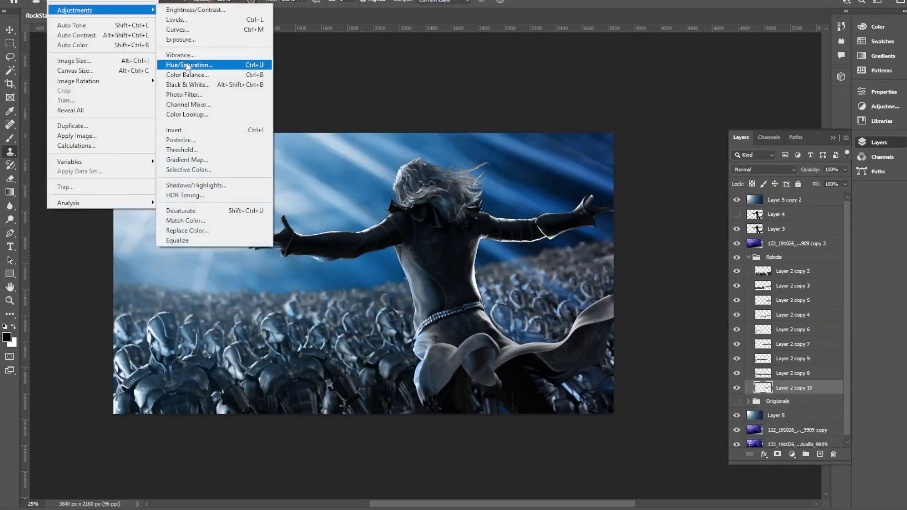
Apply Hue/Saturation adjustments to the robot layers Layer 2 copy 10 and Layer 2 copy 8.
{"action": "left_click", "coordinate": [189, 66]}
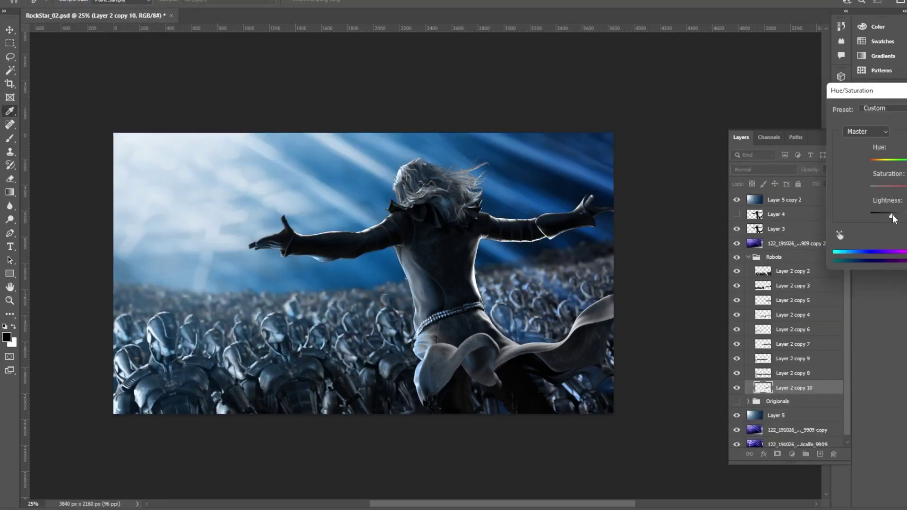
{"action": "left_click", "coordinate": [793, 374]}
{"action": "left_click", "coordinate": [55, 0]}
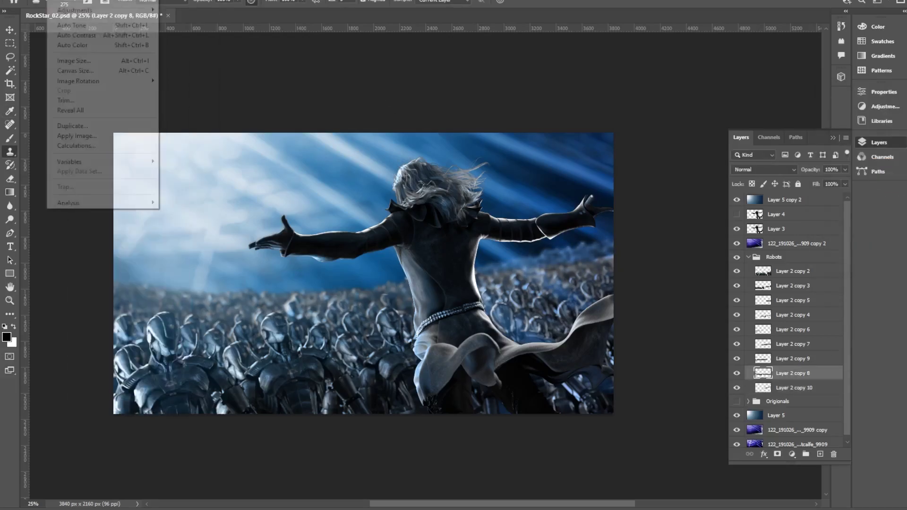
{"action": "left_click", "coordinate": [189, 67]}
{"action": "key", "text": "Return"}
Colorize Layer 2 copy 9 with Hue/Saturation and apply the same kind of adjustment to Layer 2 copy 7.
{"action": "key", "text": "alt+bracketright"}
{"action": "key", "text": "ctrl+u"}
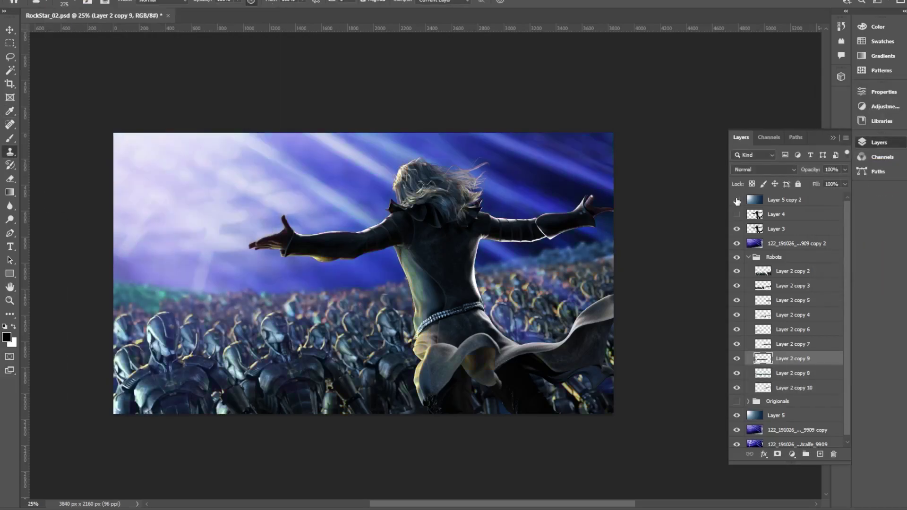
{"action": "type", "text": "149"}
{"action": "key", "text": "Return"}
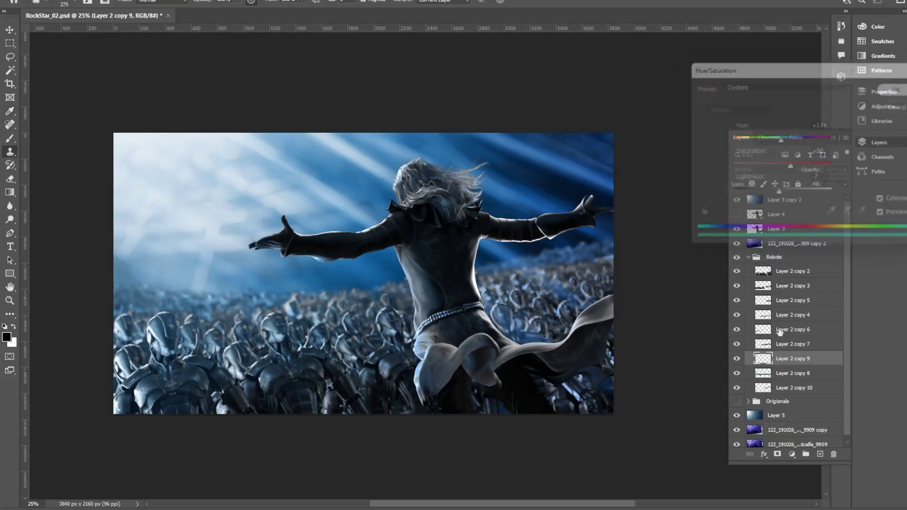
{"action": "key", "text": "alt+bracketright"}
{"action": "key", "text": "ctrl+u"}
{"action": "key", "text": "Return"}
Colorize Layer 2 copy 6 and Layer 2 copy 4 at hue 149, giving copy 4 a saturation of 64 and lightness of -29.
{"action": "key", "text": "alt+bracketright"}
{"action": "key", "text": "ctrl+u"}
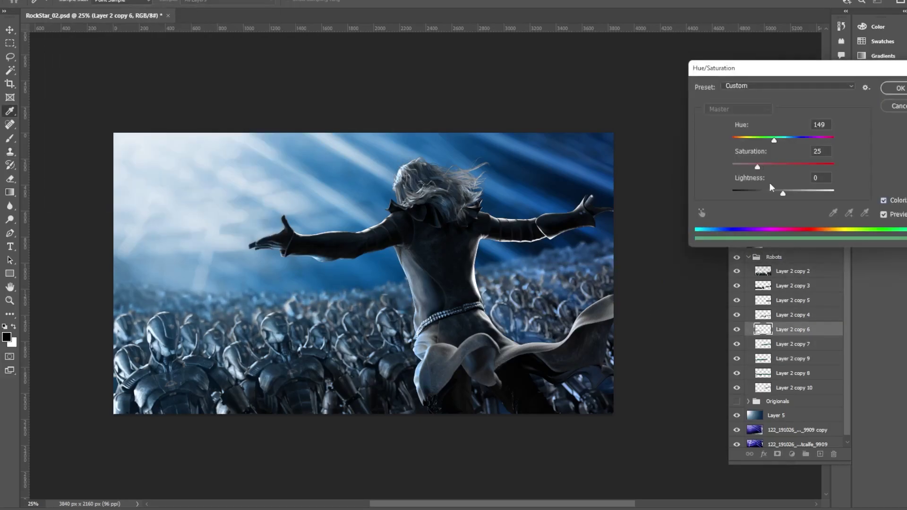
{"action": "left_click", "coordinate": [898, 89]}
{"action": "left_click", "coordinate": [793, 315]}
{"action": "left_click", "coordinate": [197, 65]}
{"action": "left_click_drag", "start_coordinate": [758, 167], "coordinate": [798, 167]}
{"action": "left_click_drag", "start_coordinate": [783, 194], "coordinate": [769, 194]}
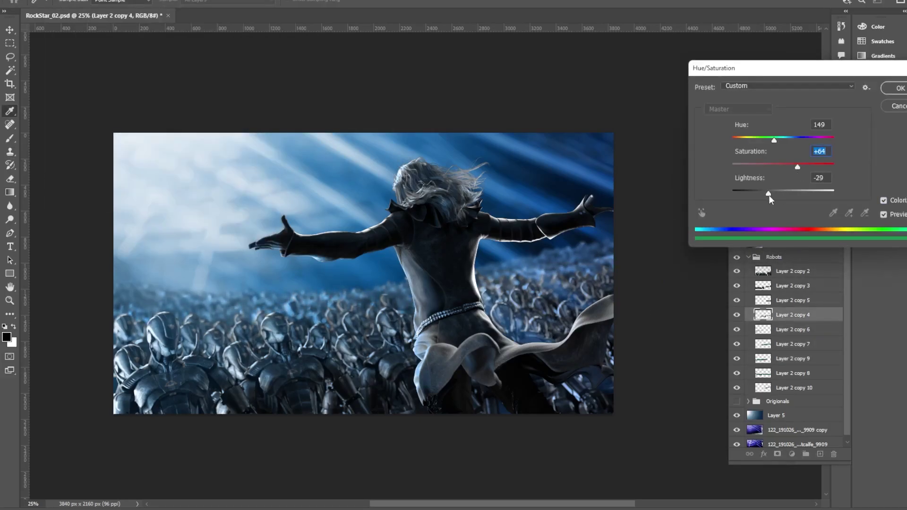
{"action": "left_click", "coordinate": [898, 88]}
Apply Hue/Saturation adjustments to the robot layers Layer 2 copy 5 and Layer 2 copy 3.
{"action": "left_click", "coordinate": [793, 301]}
{"action": "left_click", "coordinate": [56, 0]}
{"action": "key", "text": "Return"}
{"action": "key", "text": "alt+bracketright"}
{"action": "key", "text": "ctrl+u"}
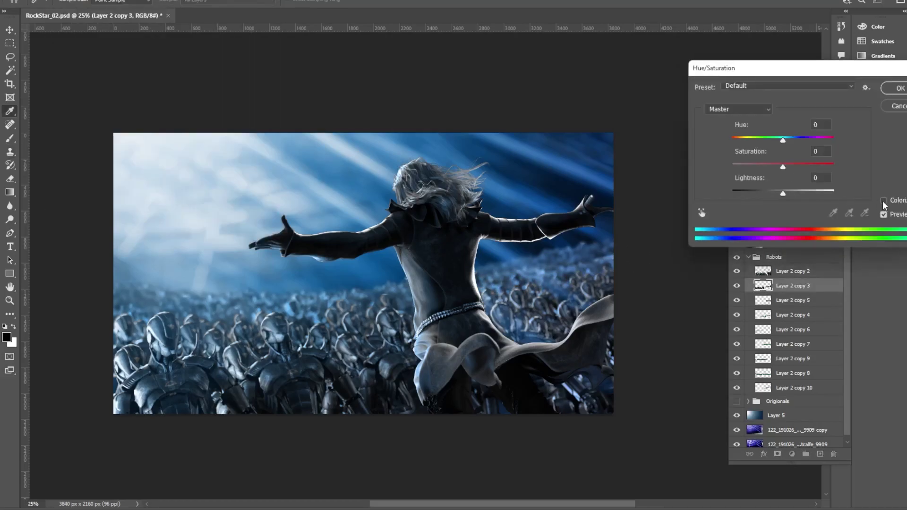
{"action": "left_click", "coordinate": [898, 88]}
Duplicate the front robot layer, Layer 2 copy 2, and hide the duplicate.
{"action": "left_click", "coordinate": [812, 273]}
{"action": "key", "text": "ctrl+j"}
{"action": "left_click", "coordinate": [737, 272]}
Colorize Layer 2 copy 2 with Hue/Saturation, raising its saturation and lowering its lightness.
{"action": "left_click", "coordinate": [793, 286]}
{"action": "key", "text": "ctrl+u"}
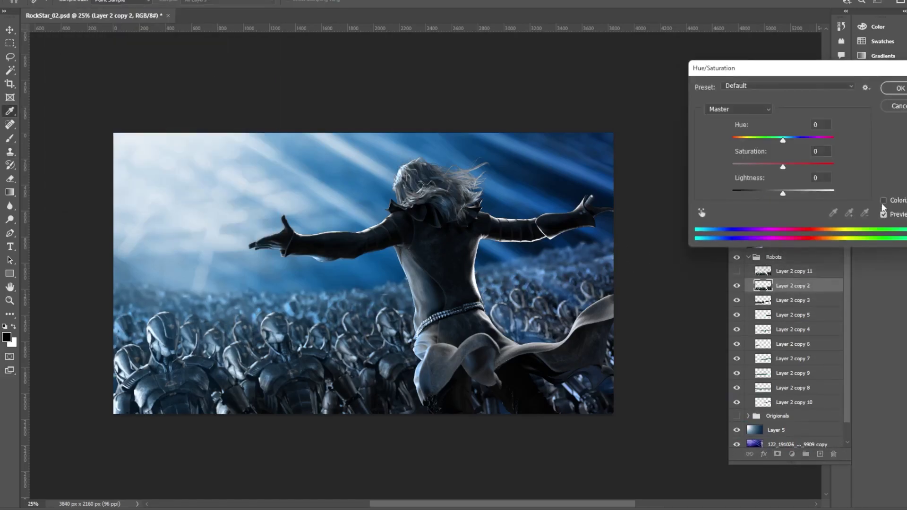
{"action": "left_click", "coordinate": [883, 201]}
{"action": "left_click_drag", "start_coordinate": [758, 167], "coordinate": [768, 167]}
{"action": "key", "text": "Tab"}
{"action": "key", "text": "shift+Down"}
{"action": "key", "text": "Down"}
{"action": "left_click", "coordinate": [897, 88]}
Show the duplicate Layer 2 copy 11 and set its blend mode to Lighter Color.
{"action": "left_click", "coordinate": [738, 272]}
{"action": "left_click", "coordinate": [794, 271]}
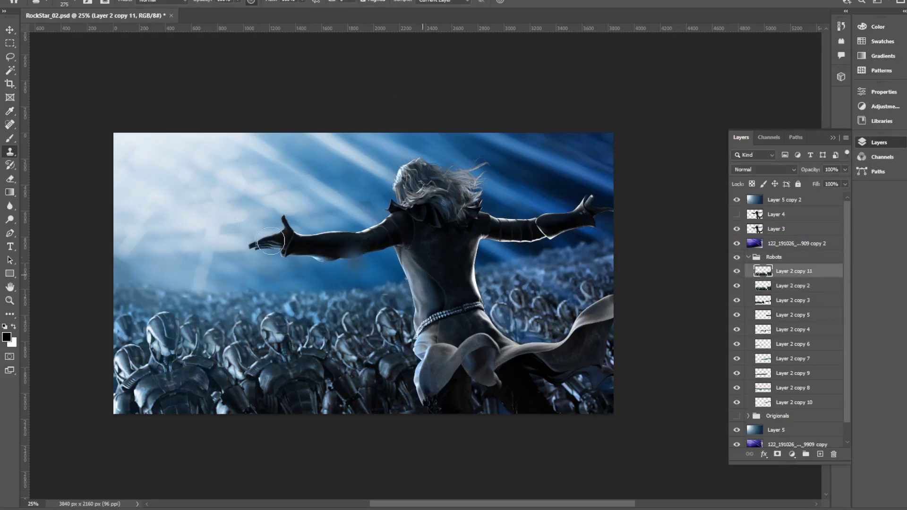
{"action": "left_click", "coordinate": [765, 169]}
{"action": "left_click", "coordinate": [747, 208]}
{"action": "key", "text": "Down"}
{"action": "key", "text": "Down"}
{"action": "key", "text": "Down"}
{"action": "key", "text": "Down"}
{"action": "key", "text": "Down"}
{"action": "key", "text": "Down"}
{"action": "key", "text": "Down"}
{"action": "key", "text": "Down"}
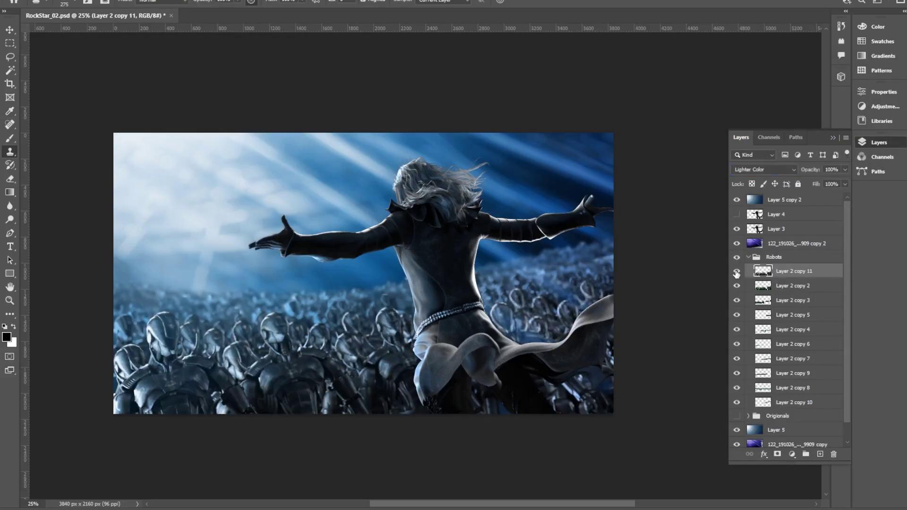
Defringe the rock star's Layer 3 to clean up its cutout edges.
{"action": "left_click", "coordinate": [788, 229]}
{"action": "key", "text": "v"}
{"action": "left_click", "coordinate": [54, 0]}
{"action": "mouse_move", "coordinate": [80, 0]}
{"action": "mouse_move", "coordinate": [103, 407]}
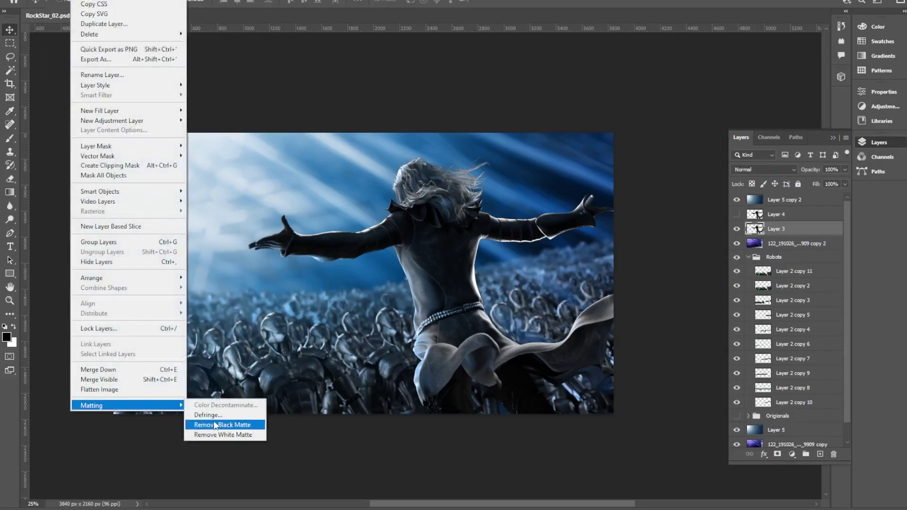
{"action": "left_click", "coordinate": [208, 415]}
{"action": "left_click", "coordinate": [575, 226]}
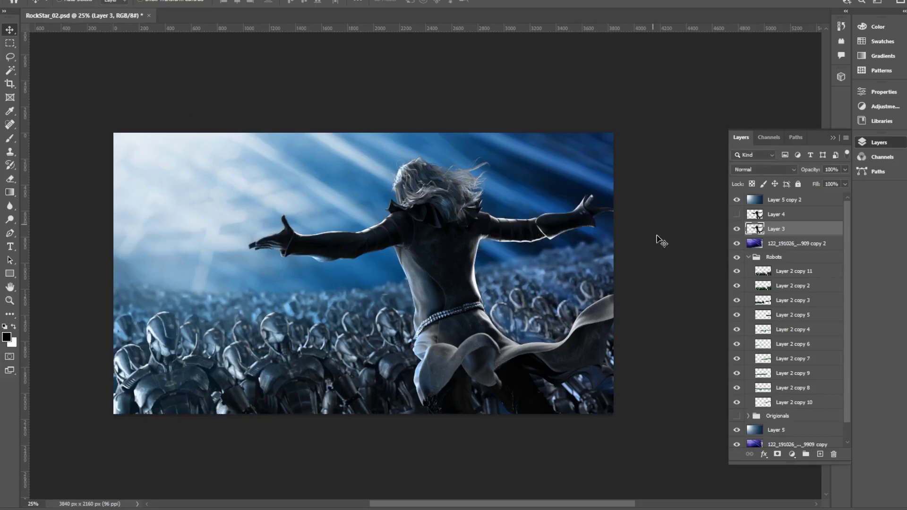
Collapse the Robots group and add a Brightness/Contrast adjustment layer clipped to it.
{"action": "left_click", "coordinate": [748, 257]}
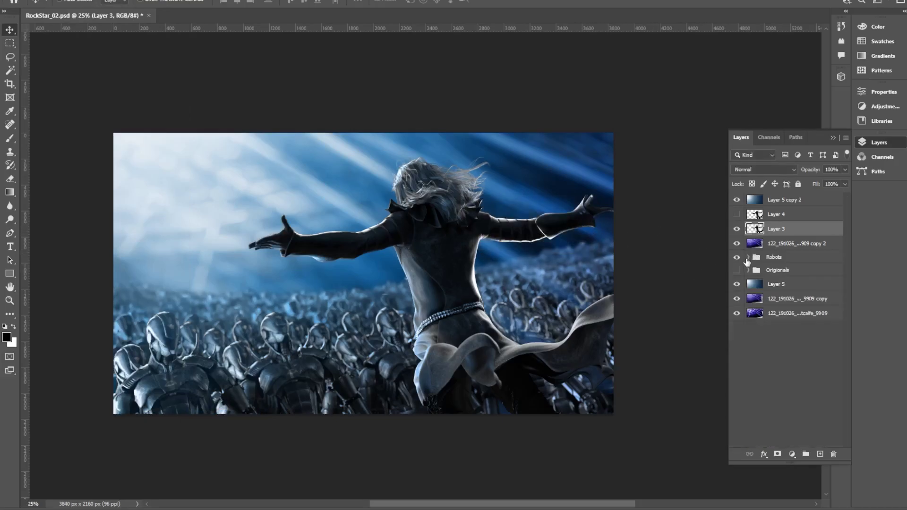
{"action": "left_click", "coordinate": [737, 258]}
{"action": "left_click", "coordinate": [738, 257]}
{"action": "left_click", "coordinate": [786, 258]}
{"action": "left_click", "coordinate": [791, 453]}
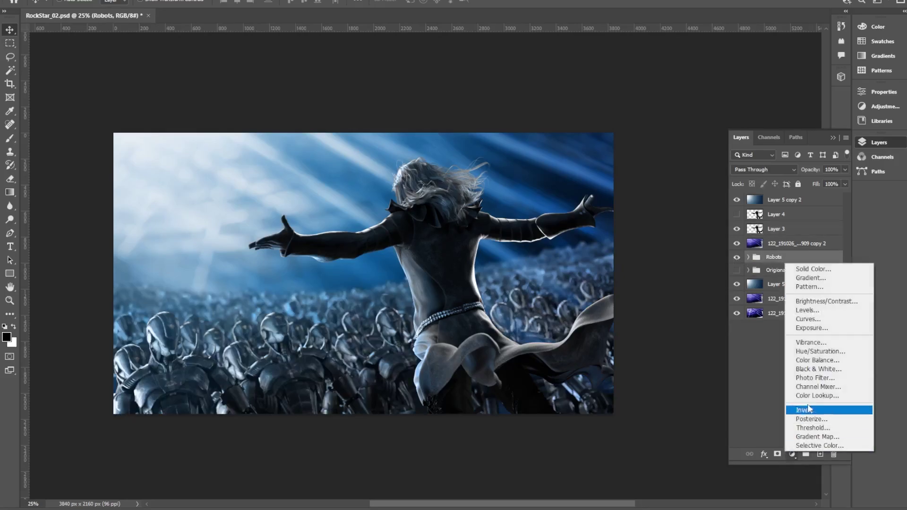
{"action": "left_click", "coordinate": [827, 302]}
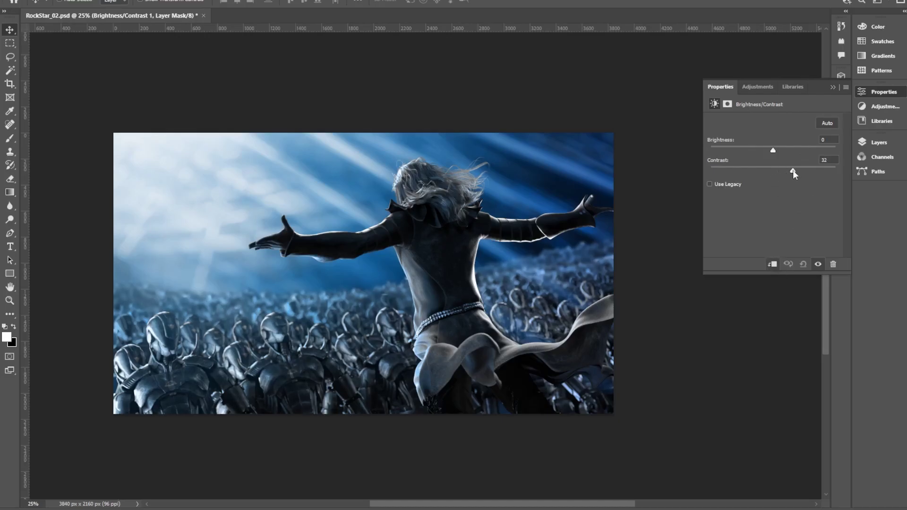
Set the robots' Brightness/Contrast adjustment to brightness -10 and contrast 38.
{"action": "left_click_drag", "start_coordinate": [794, 174], "coordinate": [769, 154]}
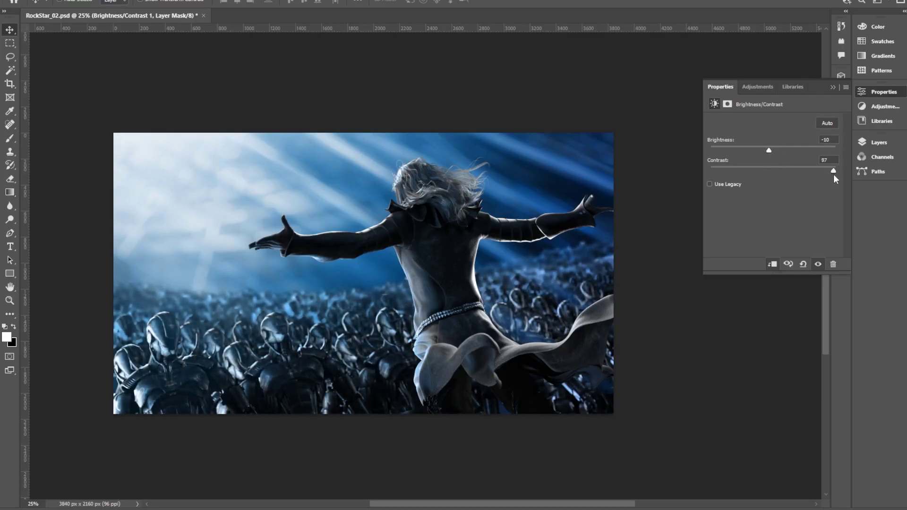
{"action": "left_click_drag", "start_coordinate": [830, 171], "coordinate": [767, 171]}
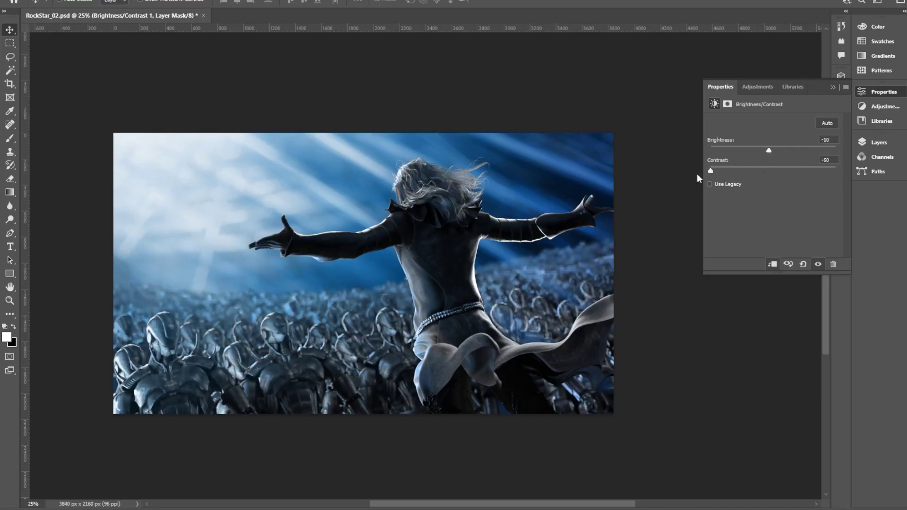
{"action": "left_click_drag", "start_coordinate": [699, 176], "coordinate": [800, 177]}
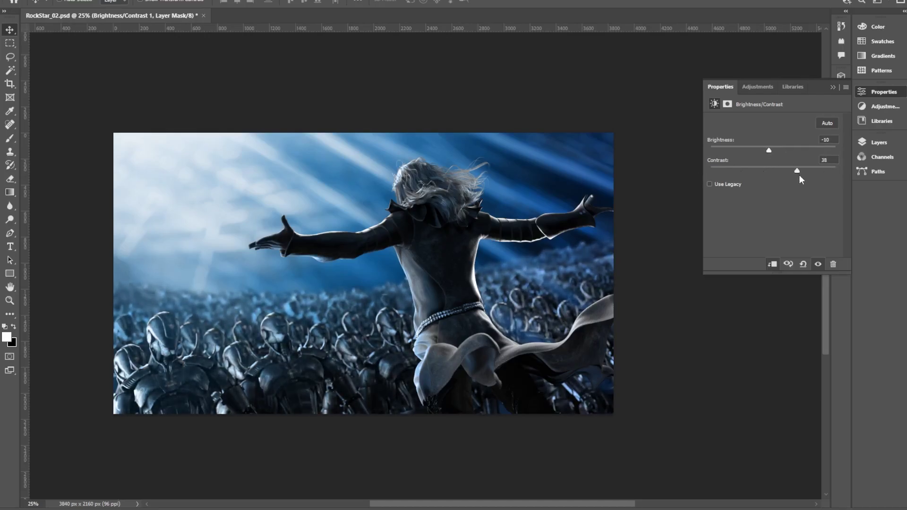
Compare the composite with the Brightness/Contrast adjustment and the two background stage photo layers hidden and shown.
{"action": "left_click", "coordinate": [876, 143]}
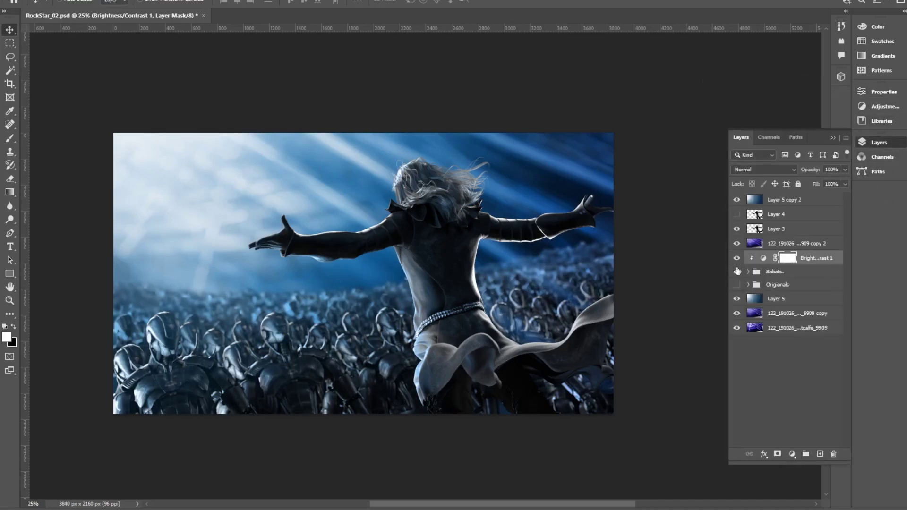
{"action": "left_click", "coordinate": [737, 258]}
{"action": "left_click", "coordinate": [737, 258]}
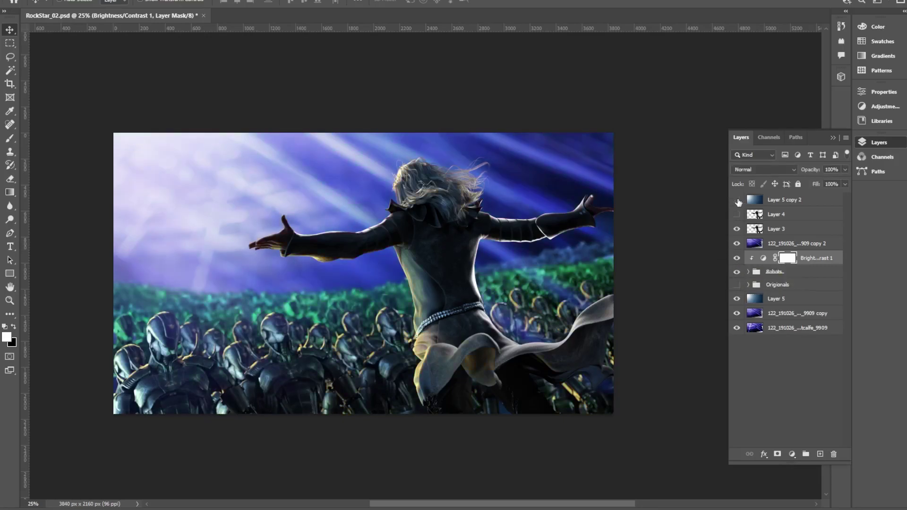
{"action": "left_click", "coordinate": [737, 313]}
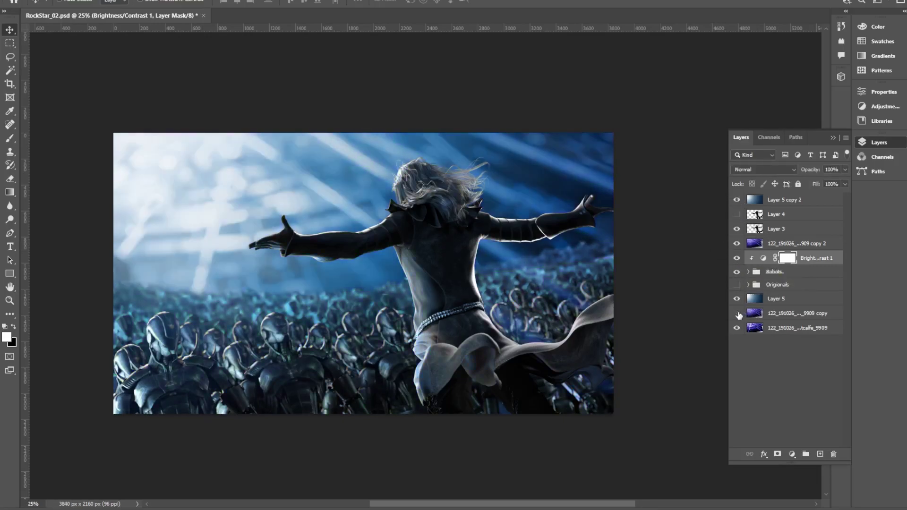
{"action": "left_click", "coordinate": [738, 314]}
{"action": "left_click", "coordinate": [737, 329]}
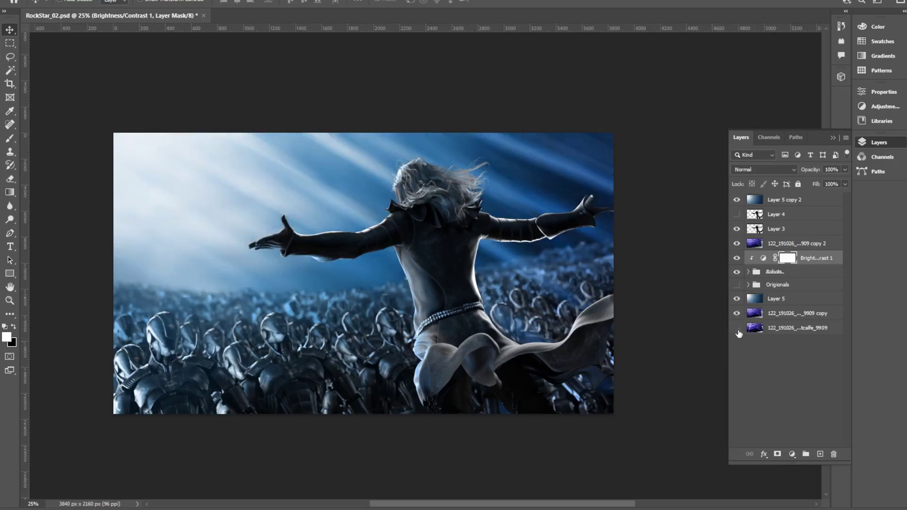
{"action": "left_click", "coordinate": [738, 329]}
Duplicate the rock star's Layer 3 and try blend modes from Darken through Lighter Color on the copy.
{"action": "left_click_drag", "start_coordinate": [770, 232], "coordinate": [821, 454]}
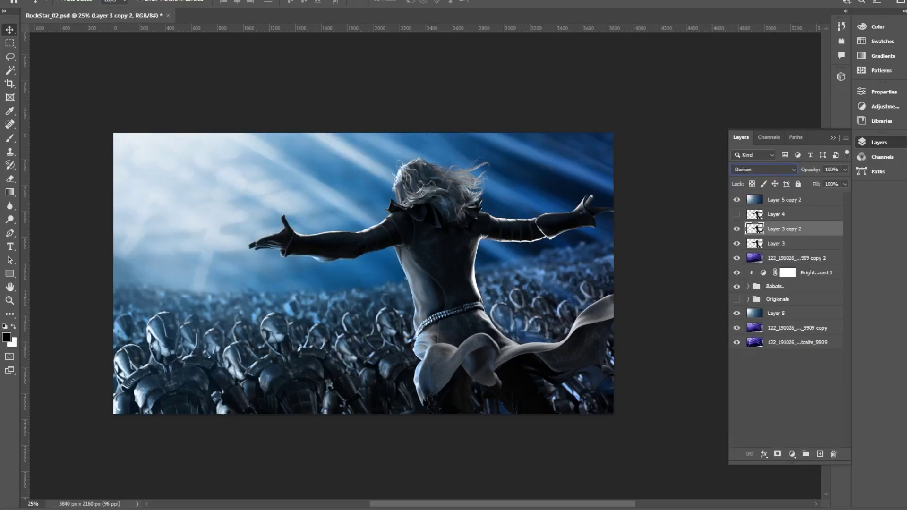
{"action": "key", "text": "Down"}
{"action": "key", "text": "Down"}
{"action": "key", "text": "Down"}
{"action": "key", "text": "Down"}
{"action": "key", "text": "Down"}
{"action": "key", "text": "Down"}
{"action": "key", "text": "Down"}
{"action": "key", "text": "Down"}
{"action": "key", "text": "Down"}
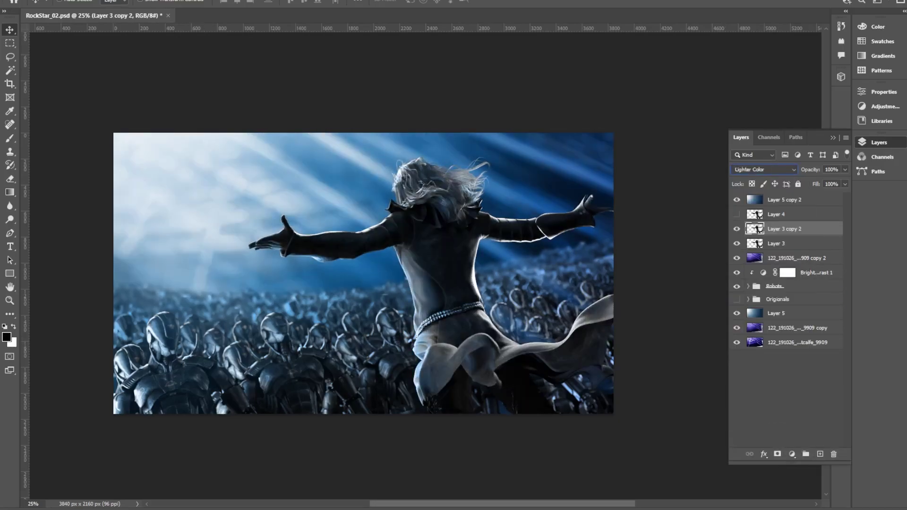
Cycle the rock star's Layer 3 copy 2 through further blend modes up to Difference.
{"action": "left_click", "coordinate": [739, 231]}
{"action": "left_click", "coordinate": [760, 170]}
{"action": "left_click", "coordinate": [755, 265]}
{"action": "key", "text": "Down"}
{"action": "key", "text": "Down"}
{"action": "key", "text": "Down"}
{"action": "key", "text": "Down"}
{"action": "key", "text": "Down"}
{"action": "key", "text": "Down"}
{"action": "key", "text": "Down"}
{"action": "key", "text": "Down"}
{"action": "key", "text": "Down"}
{"action": "key", "text": "Down"}
{"action": "key", "text": "Down"}
{"action": "key", "text": "Down"}
{"action": "key", "text": "Down"}
{"action": "key", "text": "Down"}
{"action": "key", "text": "Down"}
{"action": "key", "text": "Down"}
{"action": "key", "text": "Down"}
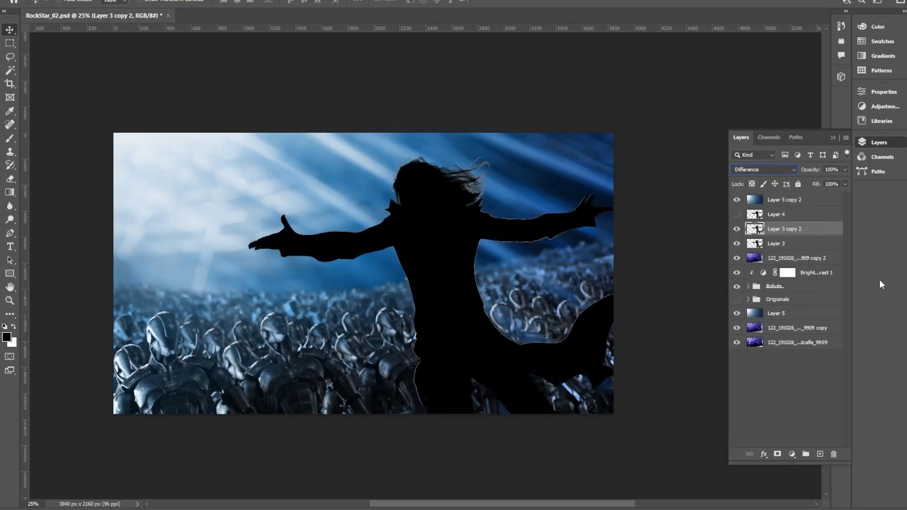
Try Layer 3 copy 2 in Overlay mode at 26% opacity, and delete the copy.
{"action": "key", "text": "shift+plus"}
{"action": "key", "text": "shift+plus"}
{"action": "key", "text": "shift+plus"}
{"action": "key", "text": "shift+plus"}
{"action": "key", "text": "shift+plus"}
{"action": "key", "text": "shift+plus"}
{"action": "key", "text": "shift+plus"}
{"action": "key", "text": "shift+plus"}
{"action": "key", "text": "shift+plus"}
{"action": "key", "text": "shift+plus"}
{"action": "key", "text": "shift+plus"}
{"action": "key", "text": "shift+plus"}
{"action": "key", "text": "shift+plus"}
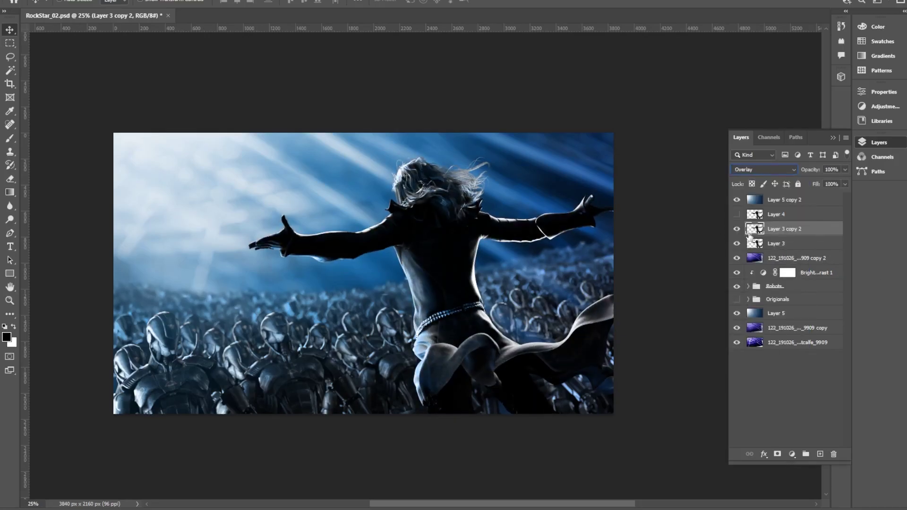
{"action": "left_click_drag", "start_coordinate": [829, 181], "coordinate": [808, 178]}
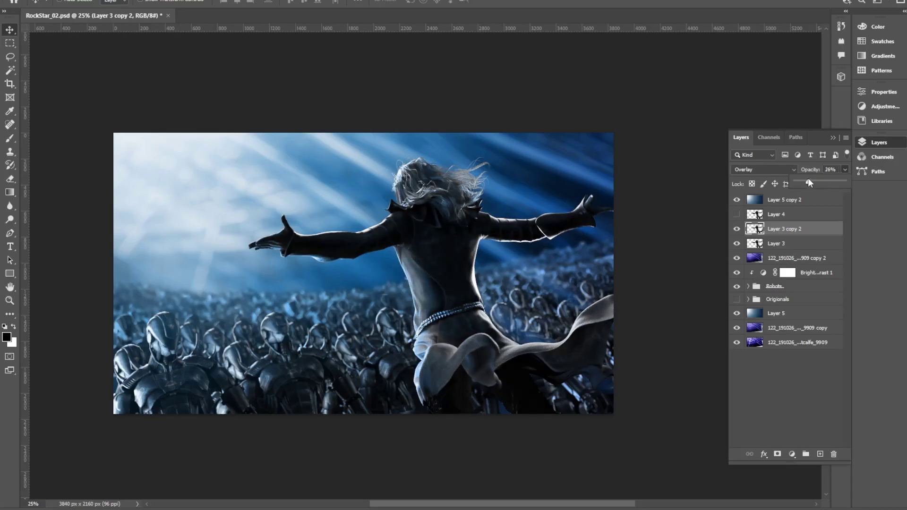
{"action": "left_click_drag", "start_coordinate": [739, 232], "coordinate": [833, 453]}
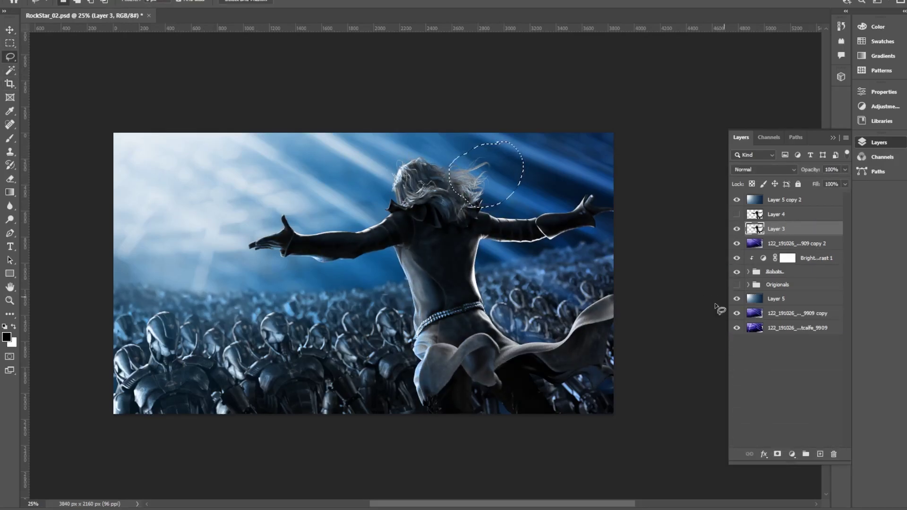
Copy the lassoed windblown hair onto its own layer and set its brightness to 58 and contrast to 33.
{"action": "key", "text": "ctrl+v"}
{"action": "left_click_drag", "start_coordinate": [477, 179], "coordinate": [458, 187]}
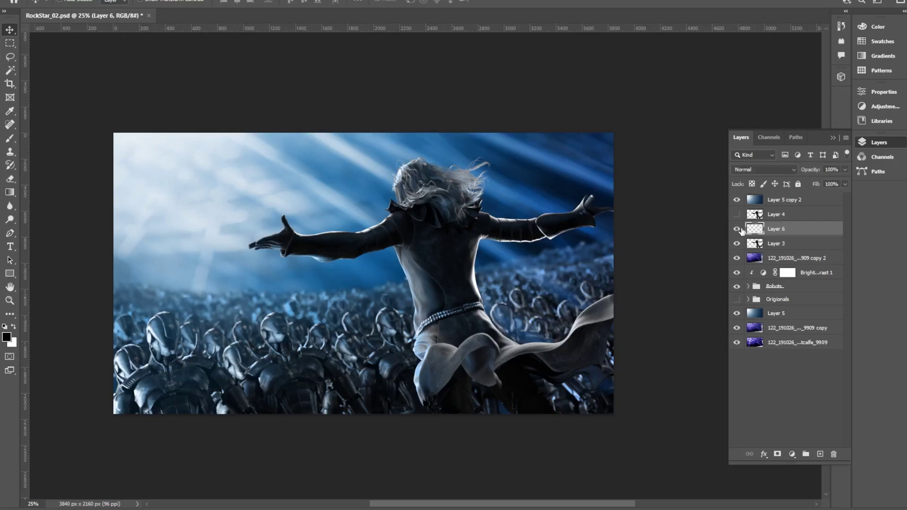
{"action": "left_click", "coordinate": [54, 0]}
{"action": "mouse_move", "coordinate": [73, 9]}
{"action": "left_click", "coordinate": [193, 10]}
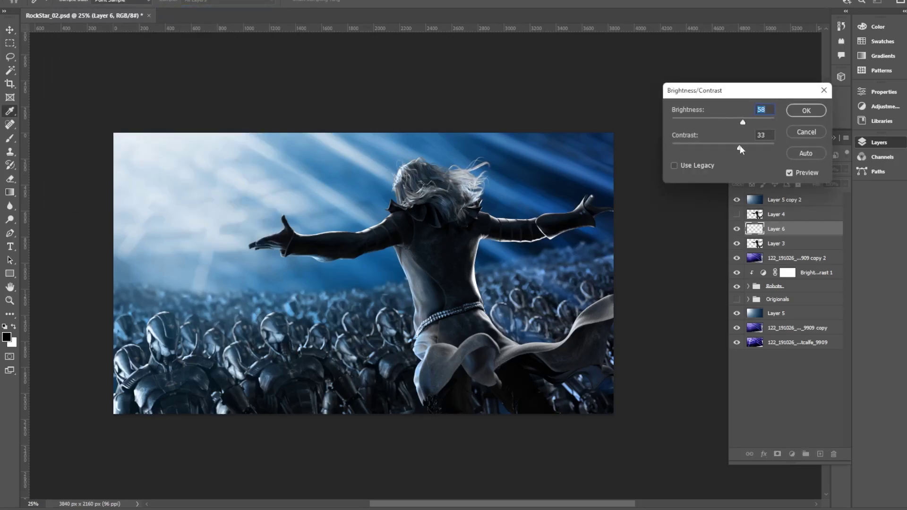
{"action": "left_click", "coordinate": [805, 110]}
Compare the rock star's hair with the brightened Layer 6 hidden and shown.
{"action": "left_click", "coordinate": [11, 181]}
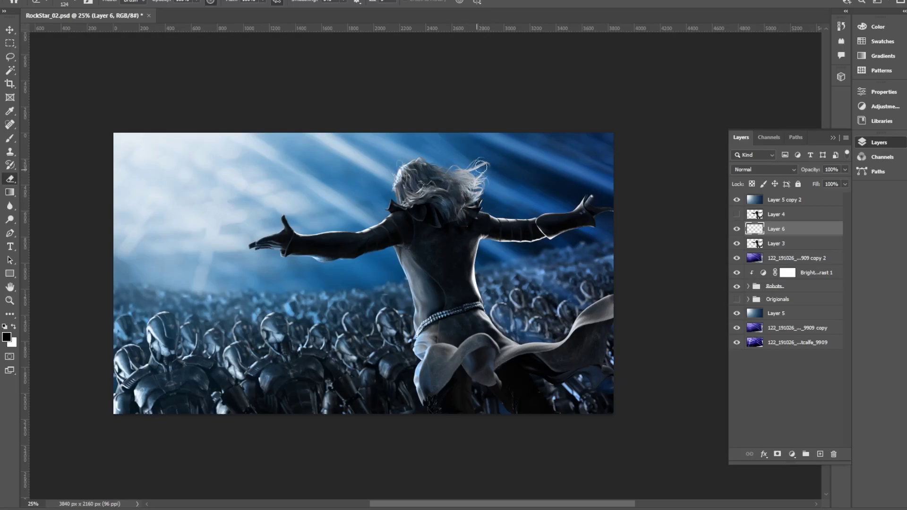
{"action": "left_click", "coordinate": [737, 228]}
{"action": "left_click", "coordinate": [737, 229]}
{"action": "left_click", "coordinate": [737, 230]}
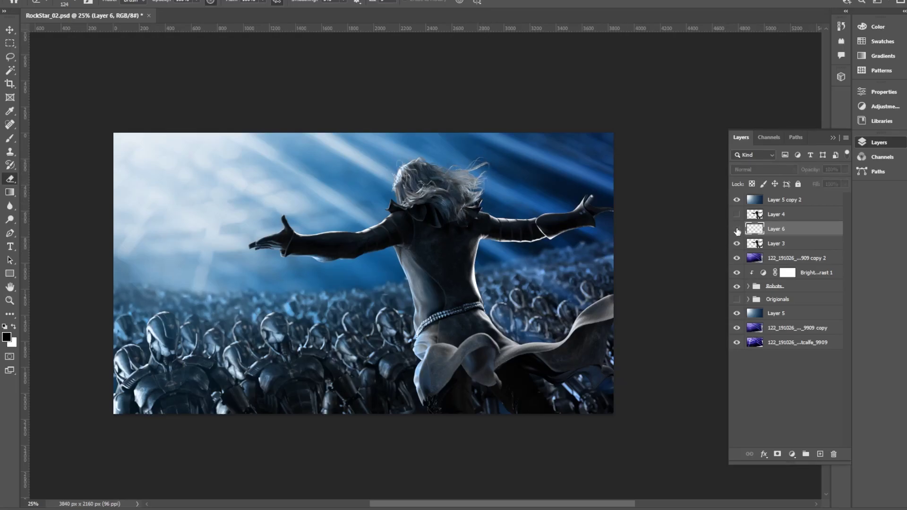
{"action": "left_click", "coordinate": [736, 229]}
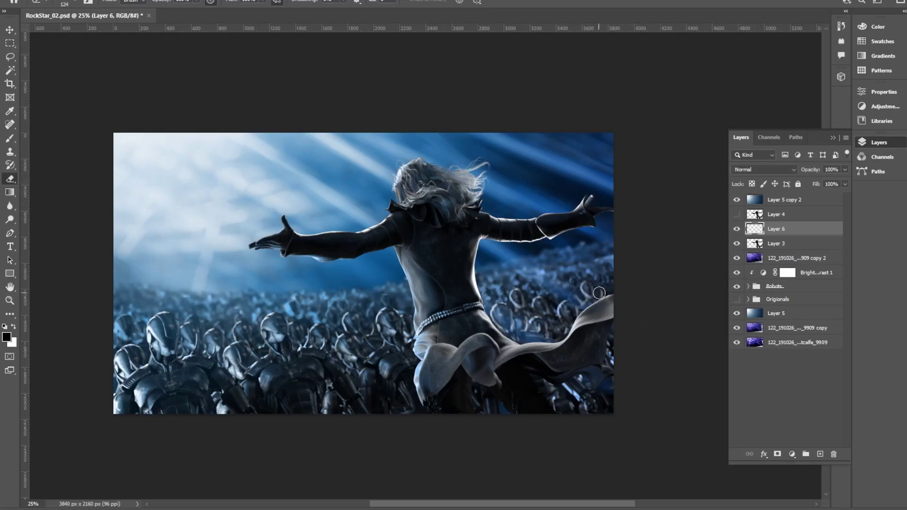
Copy the hair on the light-facing side of the head from Layer 3 to a new layer and brighten it to about 90.
{"action": "left_click", "coordinate": [11, 57]}
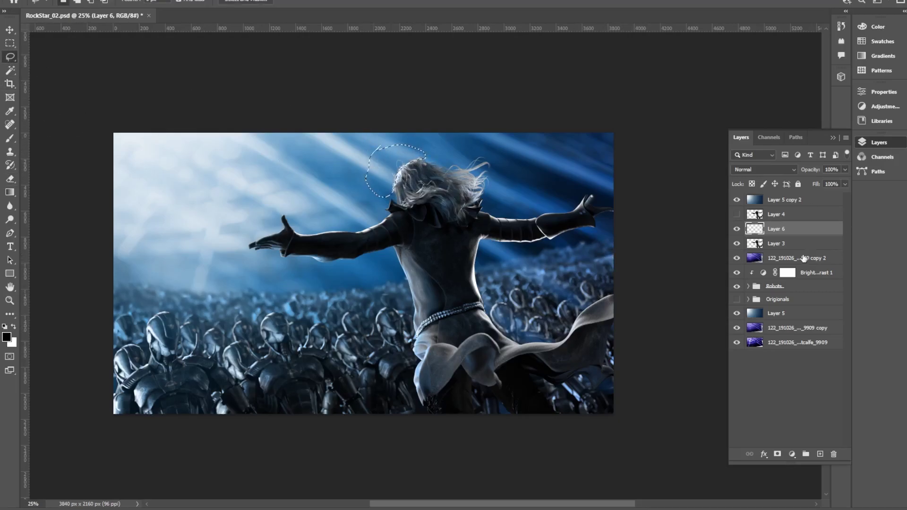
{"action": "key", "text": "ctrl+j"}
{"action": "left_click", "coordinate": [10, 31]}
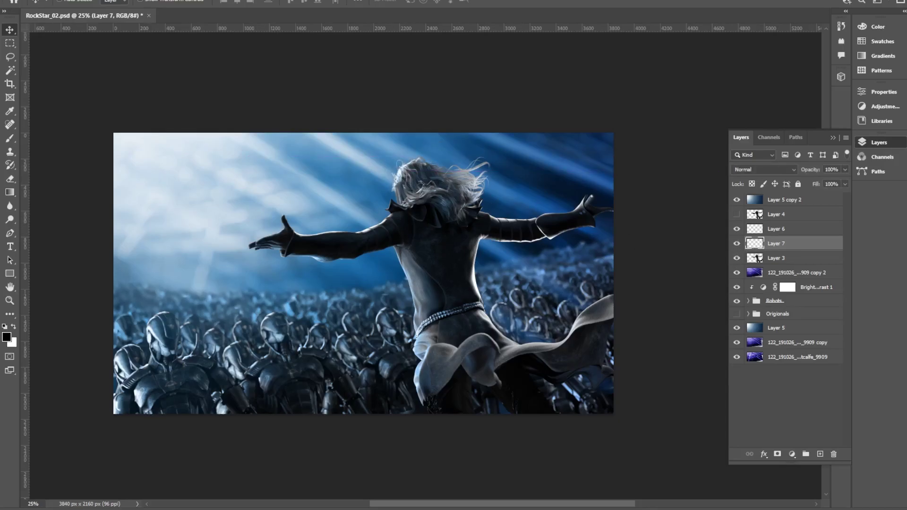
{"action": "left_click", "coordinate": [54, 0]}
{"action": "mouse_move", "coordinate": [71, 10]}
{"action": "left_click", "coordinate": [194, 9]}
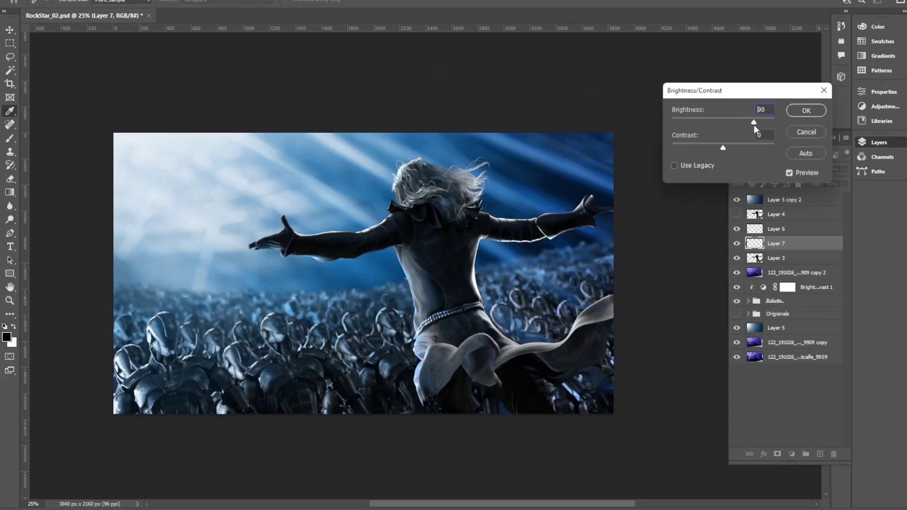
{"action": "left_click", "coordinate": [804, 112]}
{"action": "key", "text": "e"}
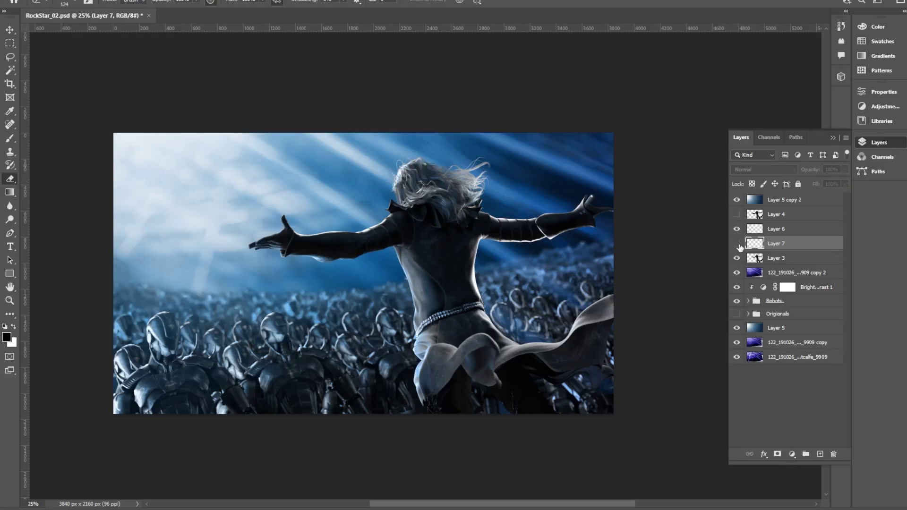
Merge the two brightened hair layers and set the result to Screen blend mode at 46% opacity.
{"action": "left_click", "coordinate": [777, 229]}
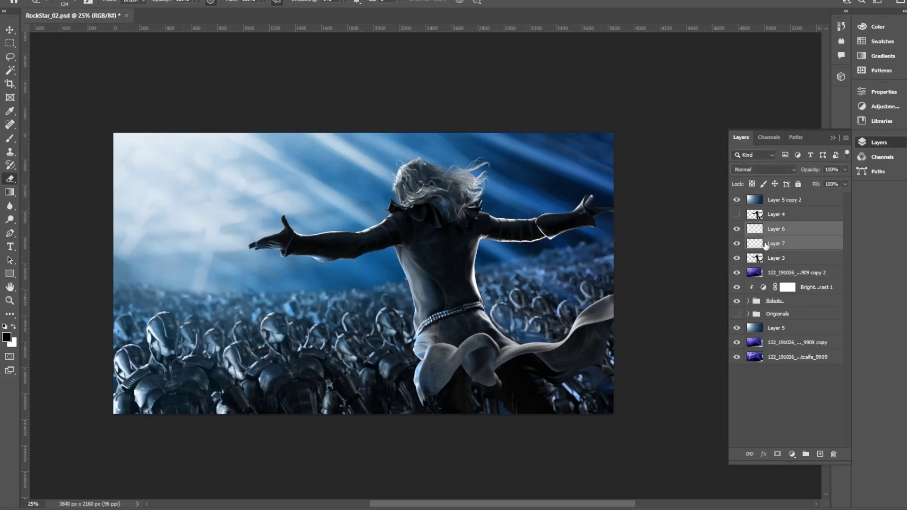
{"action": "left_click", "coordinate": [764, 170]}
{"action": "left_click", "coordinate": [742, 257]}
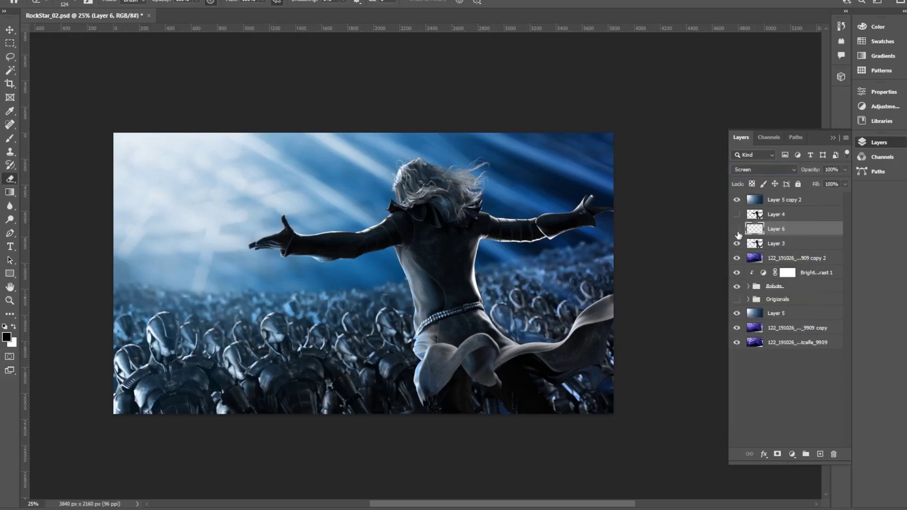
{"action": "left_click", "coordinate": [737, 229]}
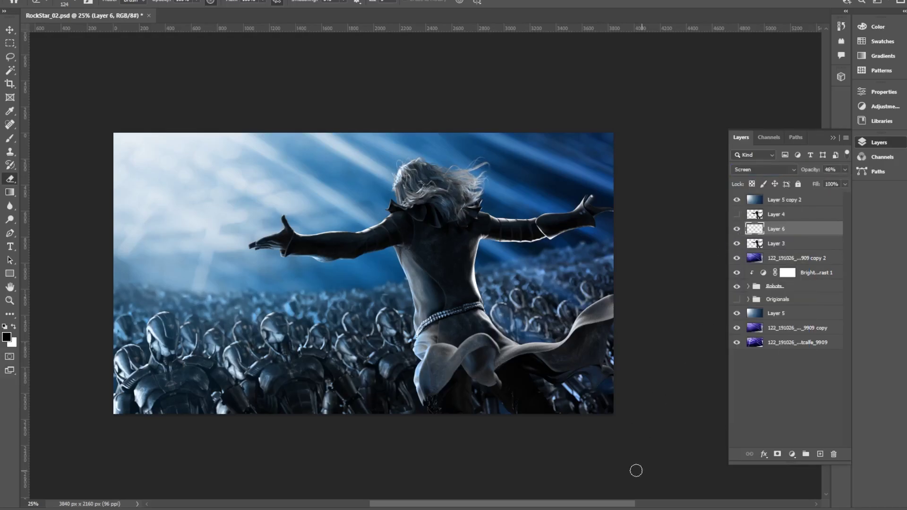
Compare the edited Robots group with the backup robots in the Originals group, leaving the backup hidden.
{"action": "left_click", "coordinate": [748, 300]}
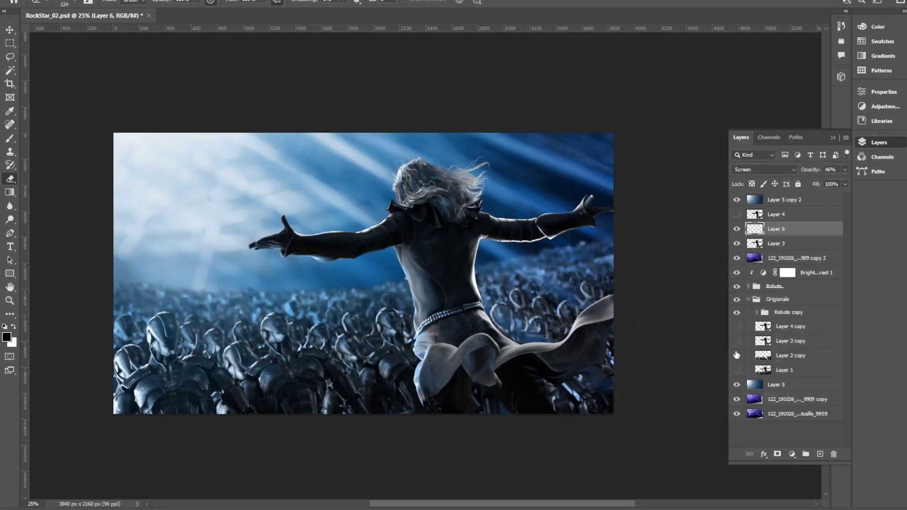
{"action": "left_click", "coordinate": [738, 286]}
{"action": "left_click", "coordinate": [738, 287]}
{"action": "left_click", "coordinate": [739, 287]}
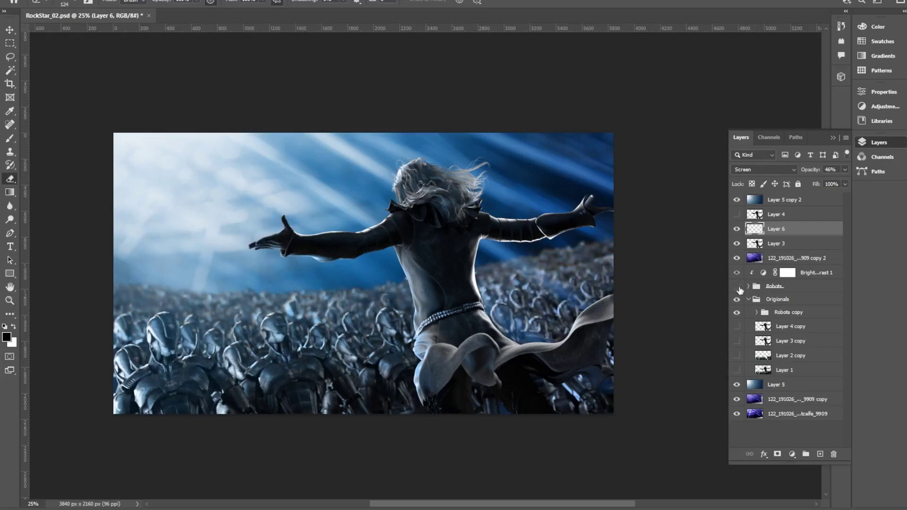
{"action": "left_click", "coordinate": [739, 287]}
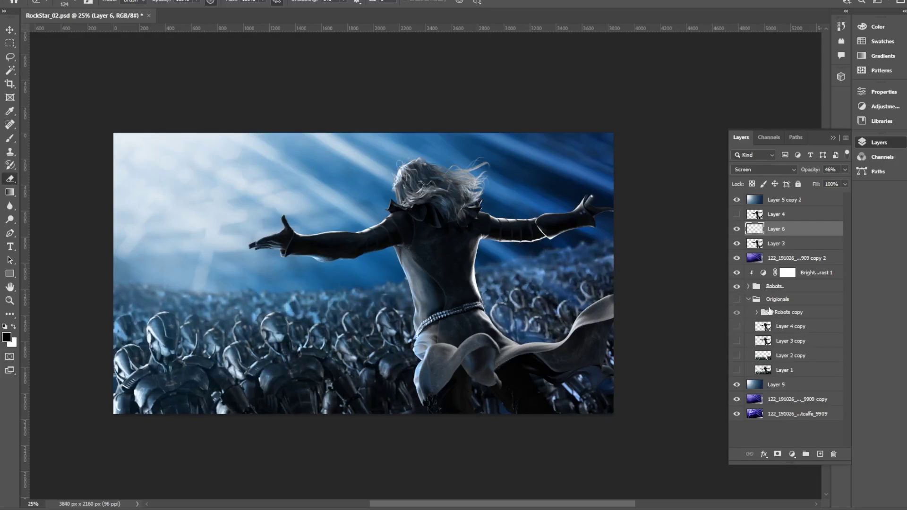
{"action": "left_click", "coordinate": [748, 300]}
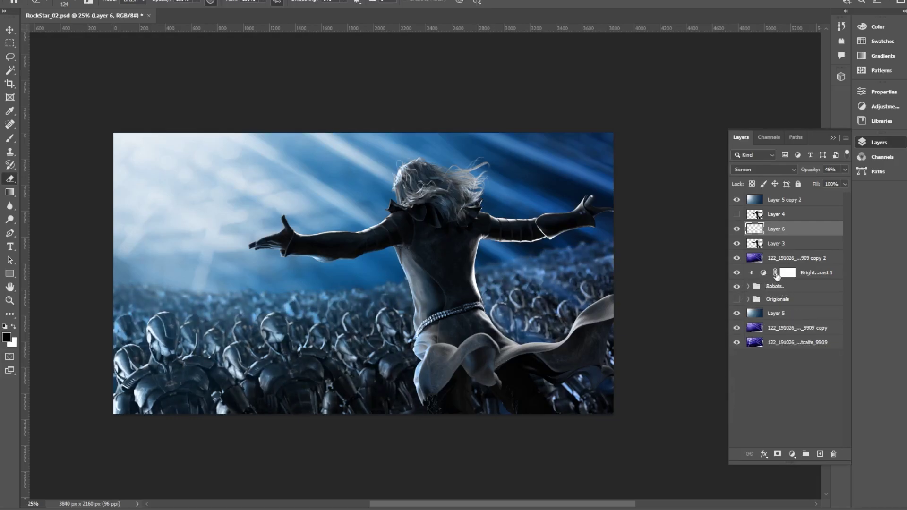
Examine the robot rows by hiding and showing the back layers inside the Robots group.
{"action": "left_click", "coordinate": [751, 287]}
{"action": "left_click", "coordinate": [749, 287]}
{"action": "left_click_drag", "start_coordinate": [848, 323], "coordinate": [839, 409]}
{"action": "left_click", "coordinate": [737, 382]}
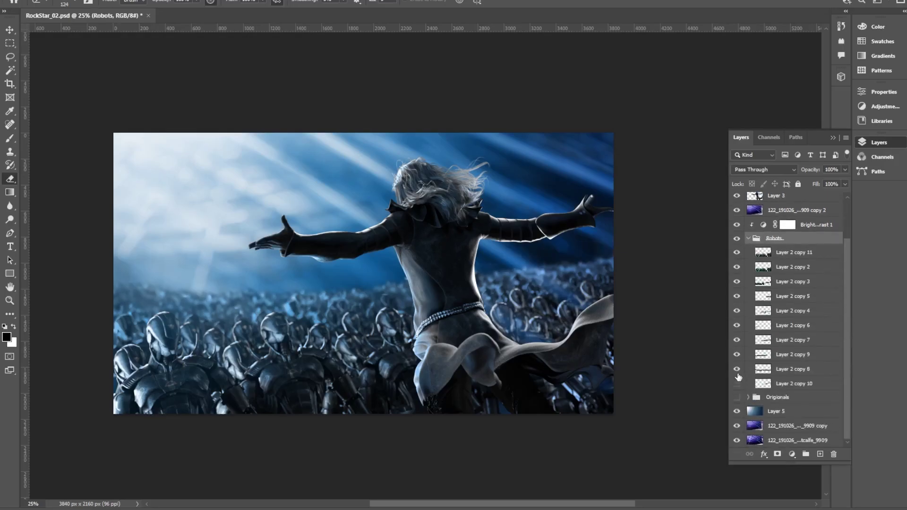
{"action": "left_click", "coordinate": [737, 369]}
{"action": "left_click", "coordinate": [738, 354]}
{"action": "left_click", "coordinate": [737, 340]}
{"action": "left_click", "coordinate": [737, 325]}
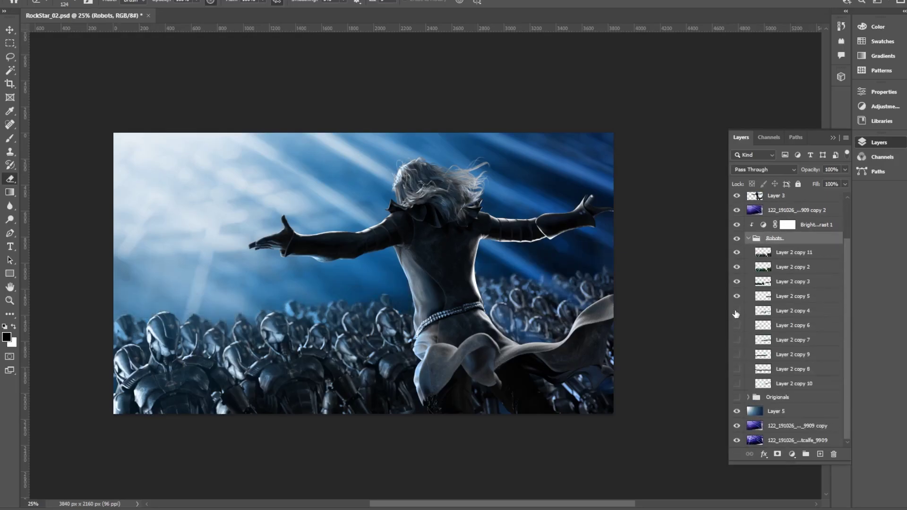
{"action": "left_click_drag", "start_coordinate": [738, 327], "coordinate": [737, 385]}
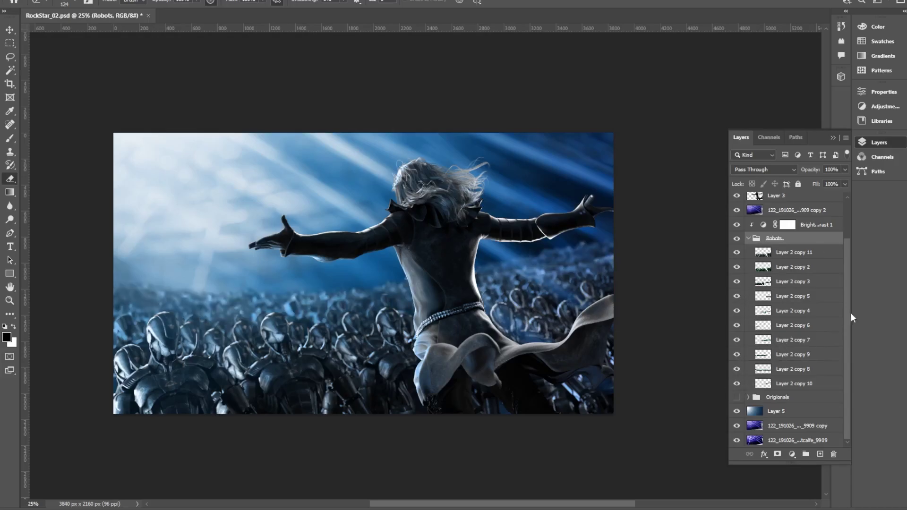
Darken the Soft Light gradient on Layer 5 with an Exposure adjustment.
{"action": "left_click", "coordinate": [794, 412]}
{"action": "left_click", "coordinate": [196, 39]}
{"action": "mouse_move", "coordinate": [906, 249]}
{"action": "left_mouse_down"}
{"action": "mouse_move", "coordinate": [878, 249]}
{"action": "mouse_move", "coordinate": [906, 249]}
{"action": "left_mouse_up"}
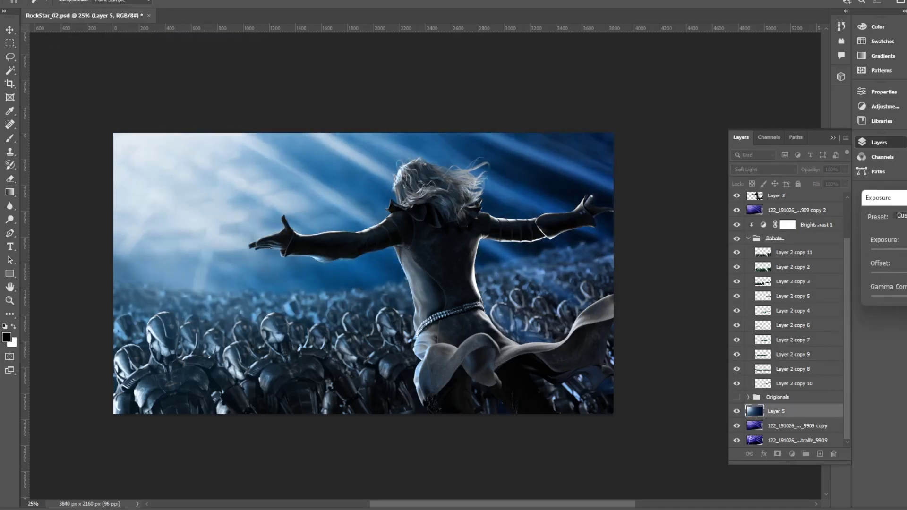
{"action": "key", "text": "Return"}
{"action": "key", "text": "b"}
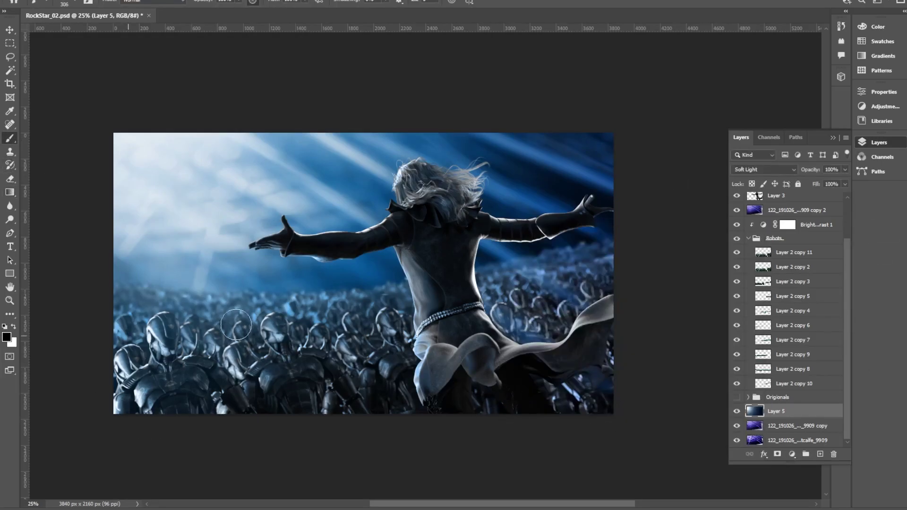
Duplicate the rock star's Layer 3 and try a darker, high-contrast Brightness/Contrast adjustment on the copy.
{"action": "left_click", "coordinate": [749, 239]}
{"action": "left_click", "coordinate": [772, 245]}
{"action": "key", "text": "ctrl+j"}
{"action": "left_click", "coordinate": [197, 8]}
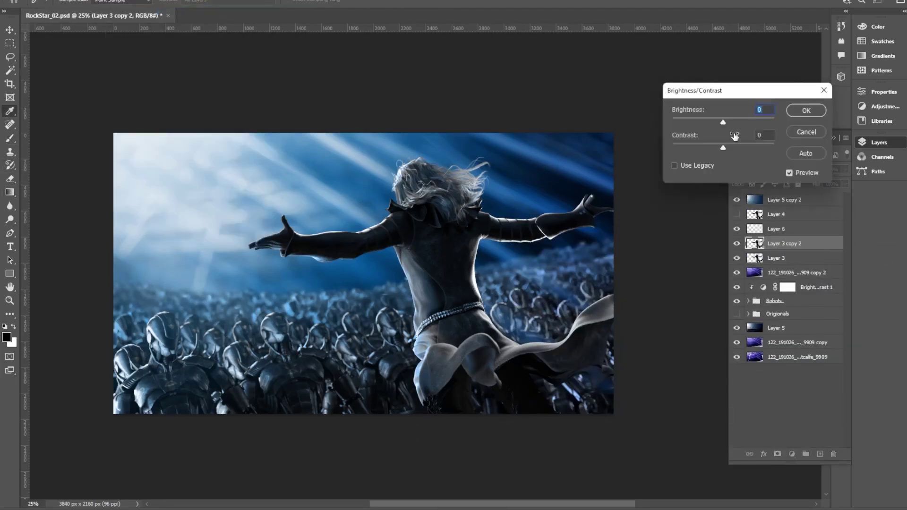
{"action": "left_click_drag", "start_coordinate": [724, 123], "coordinate": [672, 124]}
{"action": "left_click_drag", "start_coordinate": [723, 149], "coordinate": [770, 150]}
{"action": "left_click_drag", "start_coordinate": [673, 124], "coordinate": [700, 123]}
{"action": "left_click", "coordinate": [805, 111]}
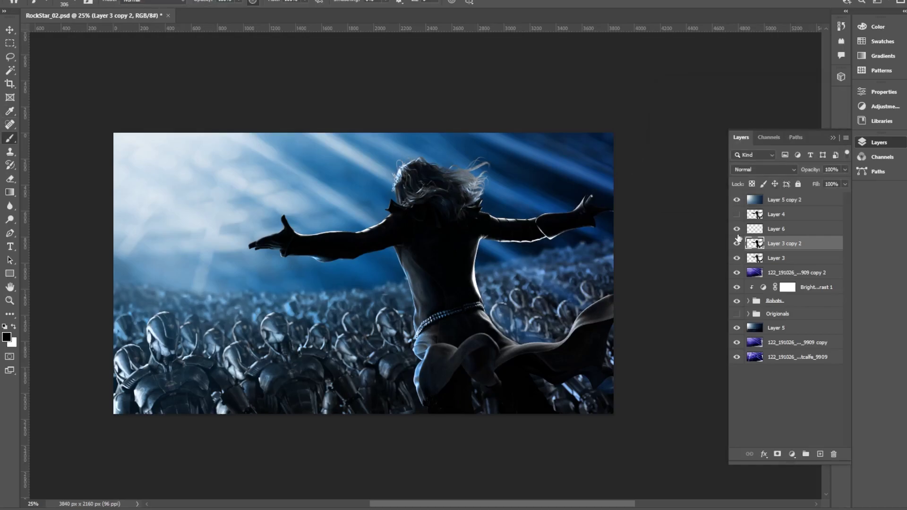
Try a Hue/Saturation adjustment on the rock star copy, compare it hidden and shown, and delete the copy.
{"action": "mouse_move", "coordinate": [72, 9]}
{"action": "left_click", "coordinate": [207, 64]}
{"action": "left_click_drag", "start_coordinate": [784, 141], "coordinate": [773, 141]}
{"action": "left_click_drag", "start_coordinate": [784, 167], "coordinate": [762, 169]}
{"action": "left_click_drag", "start_coordinate": [783, 194], "coordinate": [847, 173]}
{"action": "left_click", "coordinate": [900, 87]}
{"action": "left_click", "coordinate": [737, 243]}
{"action": "left_click", "coordinate": [737, 244]}
{"action": "key", "text": "Delete"}
Add a second Brightness/Contrast adjustment layer above the Robots group to darken the crowd and stage, comparing it on and off.
{"action": "left_click", "coordinate": [773, 288]}
{"action": "left_click", "coordinate": [793, 455]}
{"action": "left_click", "coordinate": [827, 304]}
{"action": "left_click_drag", "start_coordinate": [773, 150], "coordinate": [746, 151]}
{"action": "left_click_drag", "start_coordinate": [836, 170], "coordinate": [793, 171]}
{"action": "left_click", "coordinate": [818, 265]}
{"action": "left_click", "coordinate": [819, 264]}
{"action": "key", "text": "v"}
{"action": "left_click", "coordinate": [873, 144]}
{"action": "left_click", "coordinate": [755, 288]}
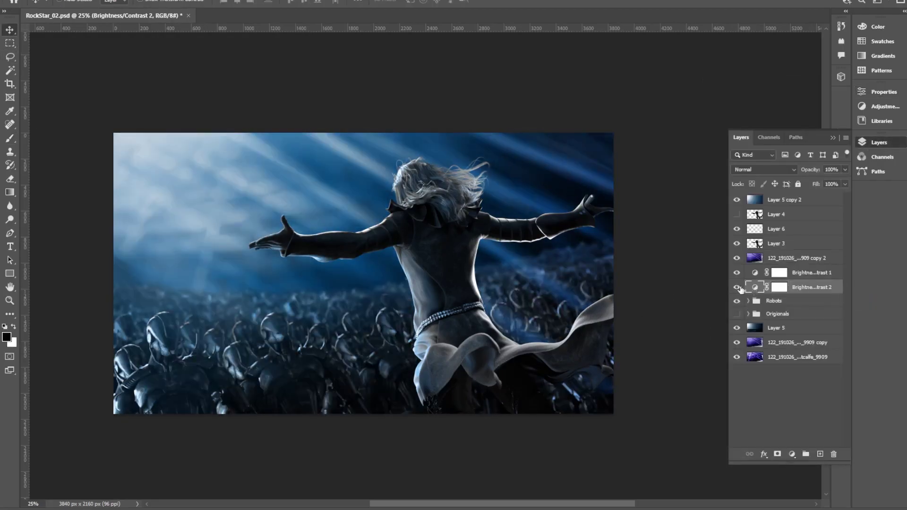
{"action": "left_click", "coordinate": [737, 287]}
{"action": "left_click", "coordinate": [738, 287]}
Create a new layer named Dust and place it directly beneath the rock star's Layer 3.
{"action": "key", "text": "ctrl+plus"}
{"action": "left_click_drag", "start_coordinate": [608, 271], "coordinate": [648, 263]}
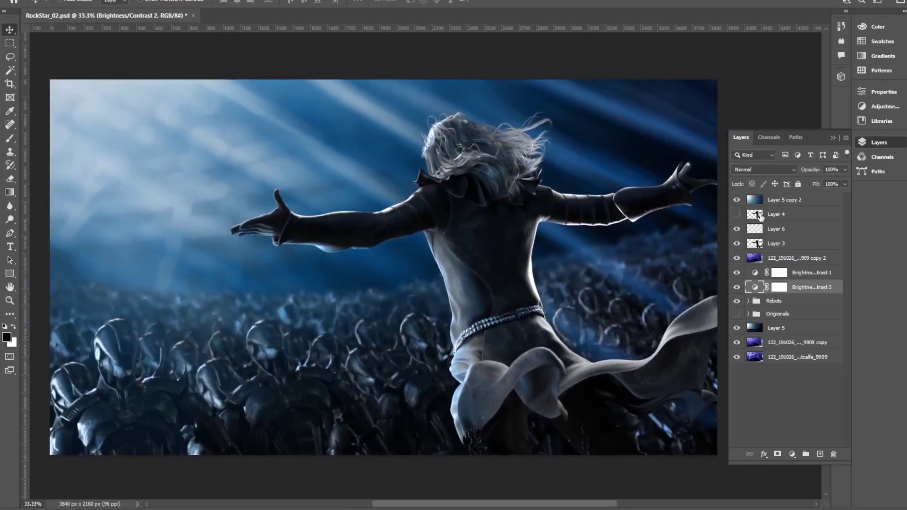
{"action": "left_click", "coordinate": [804, 244]}
{"action": "key", "text": "ctrl+shift+n"}
{"action": "type", "text": "Dust"}
{"action": "key", "text": "Return"}
{"action": "left_click_drag", "start_coordinate": [811, 242], "coordinate": [794, 266]}
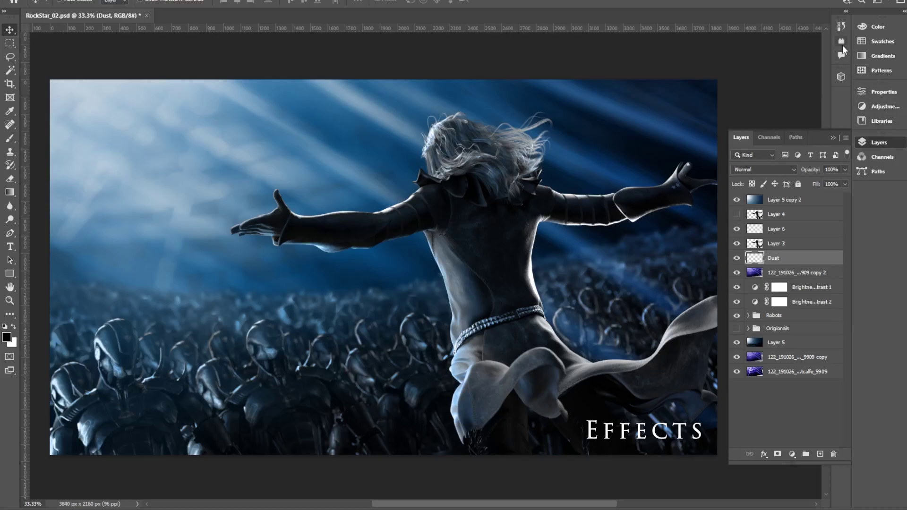
Choose a 900 px steam brush from the Rons Steam & Smoke set for the Brush tool.
{"action": "key", "text": "b"}
{"action": "left_click", "coordinate": [220, 1]}
{"action": "left_click", "coordinate": [240, 90]}
{"action": "scroll", "coordinate": [850, 175], "scroll_direction": "down", "scroll_amount": 1}
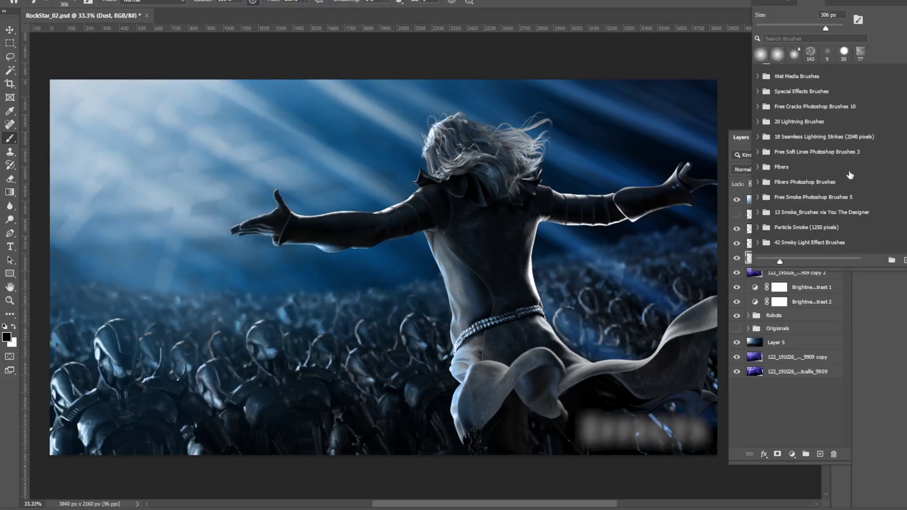
{"action": "scroll", "coordinate": [850, 175], "scroll_direction": "down", "scroll_amount": 10}
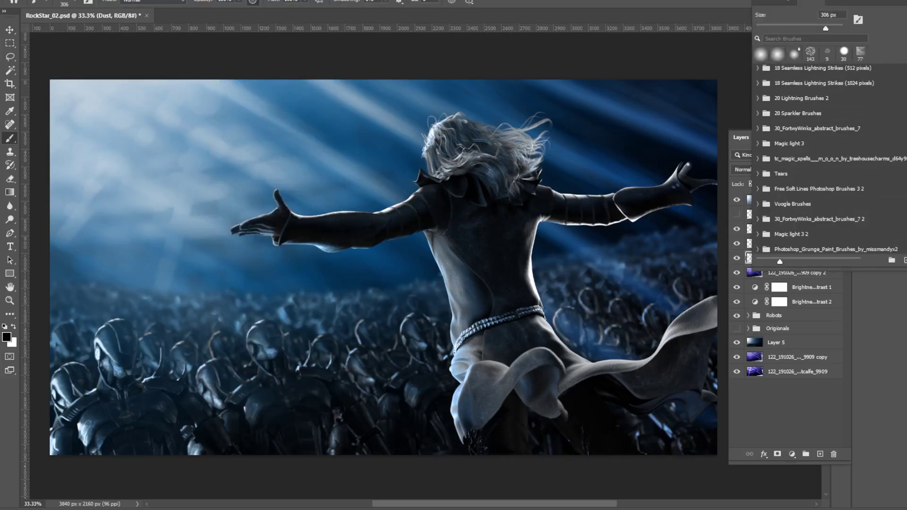
{"action": "scroll", "coordinate": [850, 175], "scroll_direction": "down", "scroll_amount": 15}
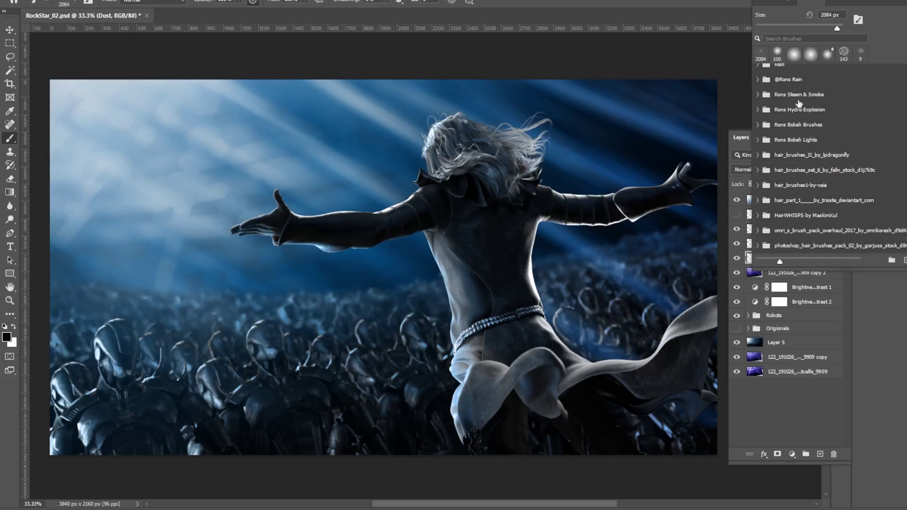
{"action": "left_click", "coordinate": [758, 94]}
{"action": "left_click", "coordinate": [805, 113]}
{"action": "right_click", "coordinate": [314, 286]}
{"action": "left_click", "coordinate": [878, 113]}
{"action": "left_click", "coordinate": [889, 161]}
{"action": "right_click", "coordinate": [501, 283]}
{"action": "left_click", "coordinate": [879, 233]}
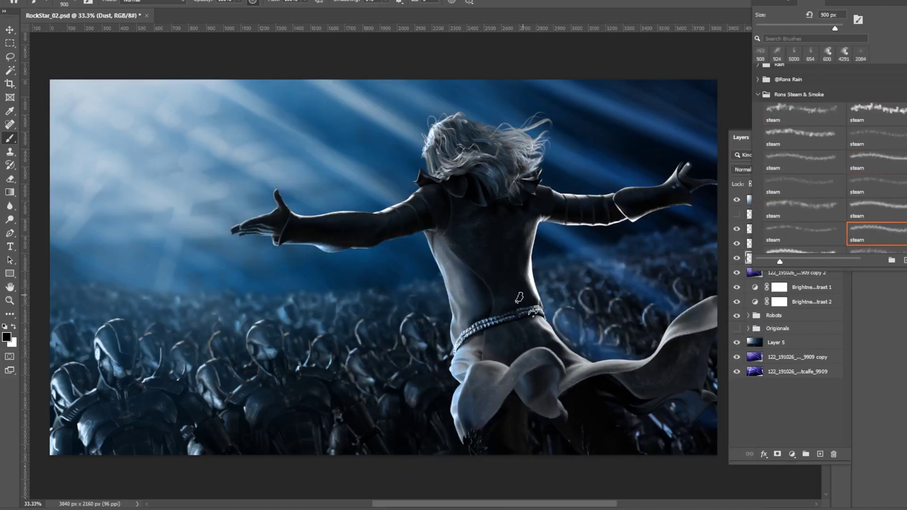
Sample a pale blue from the backdrop and test steam brush strokes over the crowd, undoing each one.
{"action": "left_click", "coordinate": [246, 249]}
{"action": "key", "text": "ctrl+z"}
{"action": "left_click", "coordinate": [340, 251], "text": "alt"}
{"action": "mouse_move", "coordinate": [405, 350]}
{"action": "left_mouse_down"}
{"action": "mouse_move", "coordinate": [385, 324]}
{"action": "mouse_move", "coordinate": [418, 293]}
{"action": "left_mouse_up"}
{"action": "key", "text": "ctrl+z"}
{"action": "scroll", "coordinate": [800, 225], "scroll_direction": "down", "scroll_amount": 1}
{"action": "left_click", "coordinate": [805, 240]}
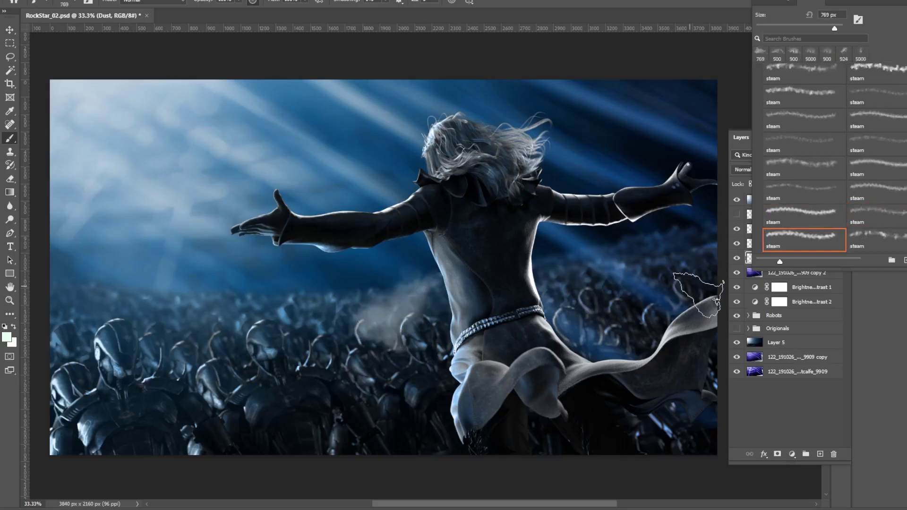
{"action": "key", "text": "ctrl+z"}
Try several other steam brushes, including 500 px and 5000 px tips, undoing each test dab on the Dust layer.
{"action": "left_click", "coordinate": [878, 240]}
{"action": "left_click", "coordinate": [398, 303]}
{"action": "key", "text": "ctrl+z"}
{"action": "left_click", "coordinate": [805, 240]}
{"action": "left_click", "coordinate": [878, 240]}
{"action": "left_click", "coordinate": [364, 283]}
{"action": "key", "text": "ctrl+z"}
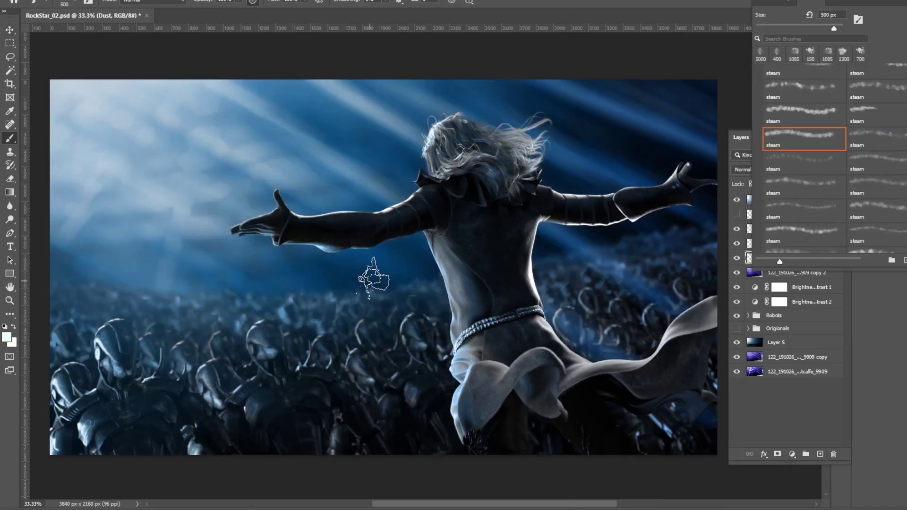
{"action": "key", "text": "period"}
{"action": "key", "text": "period"}
{"action": "key", "text": "period"}
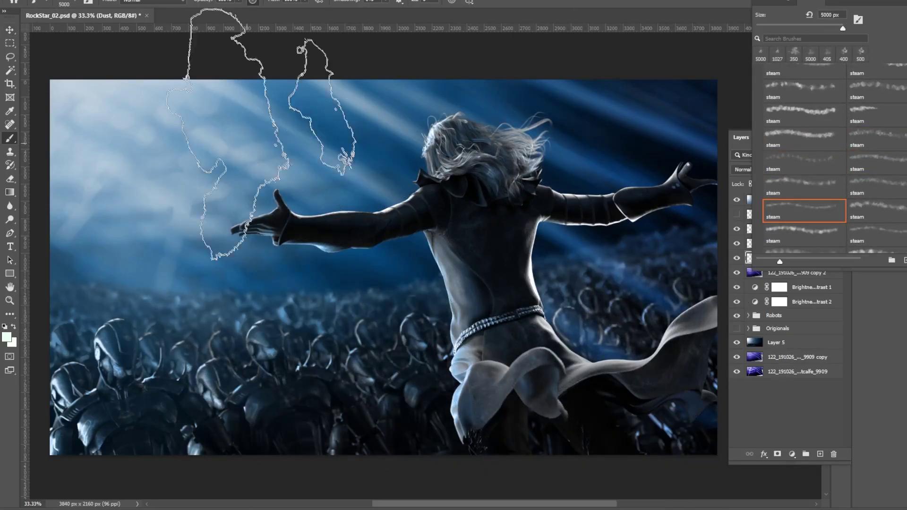
{"action": "left_click", "coordinate": [246, 144]}
{"action": "key", "text": "ctrl+z"}
Paint a large puff of dust over the crowd with another steam brush and move it to the scene's left side.
{"action": "left_click", "coordinate": [805, 234]}
{"action": "right_click", "coordinate": [518, 255]}
{"action": "left_click", "coordinate": [326, 268]}
{"action": "key", "text": "v"}
{"action": "left_click_drag", "start_coordinate": [227, 309], "coordinate": [646, 301]}
{"action": "mouse_move", "coordinate": [646, 302]}
{"action": "left_mouse_down"}
{"action": "mouse_move", "coordinate": [172, 350]}
{"action": "mouse_move", "coordinate": [161, 289]}
{"action": "left_mouse_up"}
Set the Dust layer's blend mode to Screen.
{"action": "left_click", "coordinate": [742, 137]}
{"action": "key", "text": "F5"}
{"action": "left_click", "coordinate": [879, 143]}
{"action": "left_click", "coordinate": [765, 170]}
{"action": "left_click", "coordinate": [747, 257]}
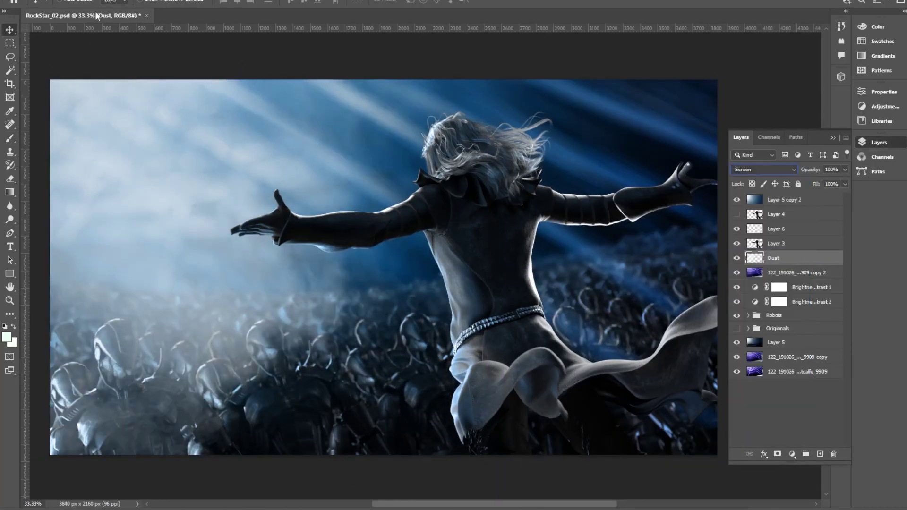
Colorize the Dust layer with Hue/Saturation, shifting its hue towards blue, raising the saturation and lowering the lightness.
{"action": "left_click", "coordinate": [59, 1]}
{"action": "mouse_move", "coordinate": [71, 8]}
{"action": "left_click", "coordinate": [189, 66]}
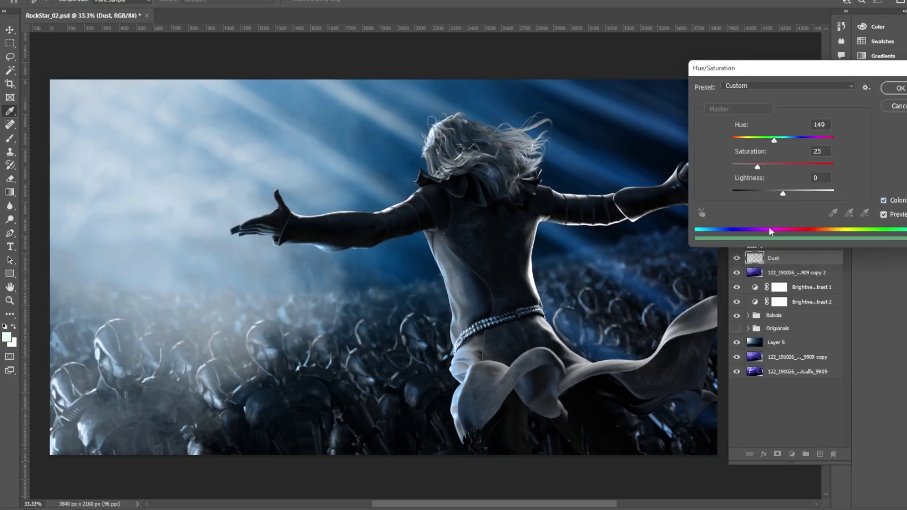
{"action": "left_click_drag", "start_coordinate": [785, 193], "coordinate": [753, 194]}
{"action": "left_click_drag", "start_coordinate": [773, 141], "coordinate": [784, 139]}
{"action": "left_click_drag", "start_coordinate": [827, 171], "coordinate": [827, 171]}
{"action": "mouse_move", "coordinate": [752, 194]}
{"action": "left_mouse_down"}
{"action": "mouse_move", "coordinate": [761, 192]}
{"action": "mouse_move", "coordinate": [747, 192]}
{"action": "left_mouse_up"}
{"action": "key", "text": "Return"}
Reposition the tinted dust over the crowd and backdrop behind the rock star.
{"action": "key", "text": "v"}
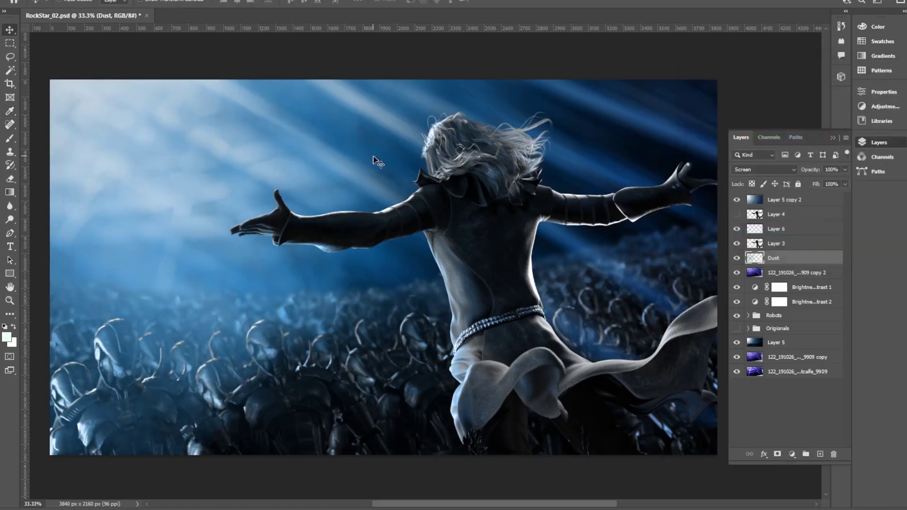
{"action": "left_click_drag", "start_coordinate": [375, 158], "coordinate": [547, 204]}
{"action": "left_click_drag", "start_coordinate": [606, 296], "coordinate": [246, 326]}
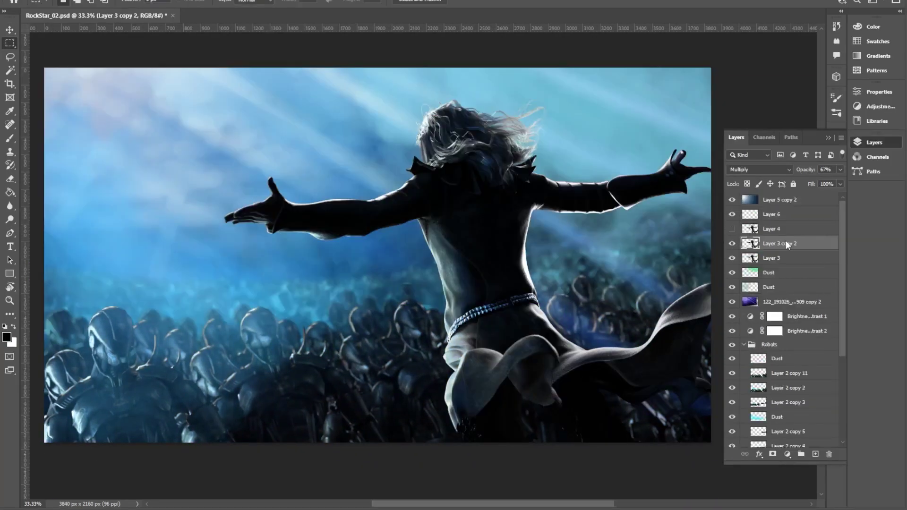
Compare the rock star with the Multiply layer, Layer 3 copy 2, hidden and shown.
{"action": "left_click", "coordinate": [733, 243]}
{"action": "left_click", "coordinate": [733, 243]}
{"action": "left_click", "coordinate": [733, 244]}
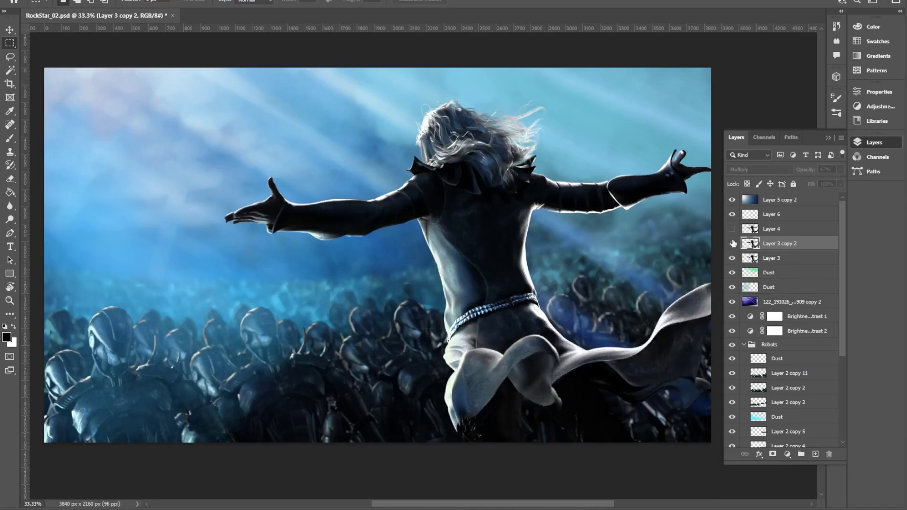
{"action": "left_click", "coordinate": [733, 243]}
Show Layer 4, duplicate it, and hide the upper duplicate.
{"action": "left_click", "coordinate": [733, 230]}
{"action": "left_click_drag", "start_coordinate": [775, 229], "coordinate": [816, 455]}
{"action": "left_click", "coordinate": [733, 230]}
{"action": "left_click", "coordinate": [733, 230]}
{"action": "left_click", "coordinate": [731, 246]}
{"action": "left_click", "coordinate": [732, 248]}
{"action": "left_click", "coordinate": [732, 244]}
Erase part of Layer 4 along the left side of the rock star's torso and compare it on and off.
{"action": "left_click", "coordinate": [775, 259]}
{"action": "key", "text": "e"}
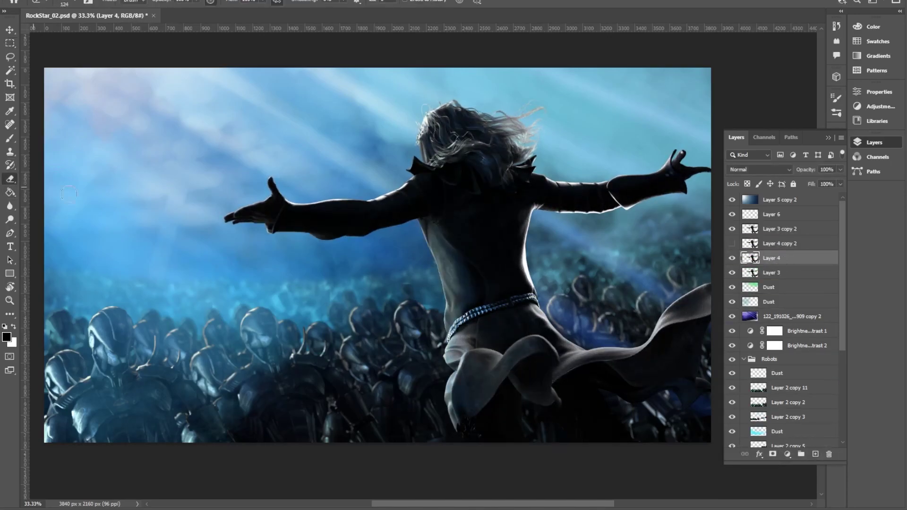
{"action": "left_click_drag", "start_coordinate": [425, 227], "coordinate": [449, 327]}
{"action": "left_click", "coordinate": [733, 258]}
{"action": "left_click", "coordinate": [733, 258]}
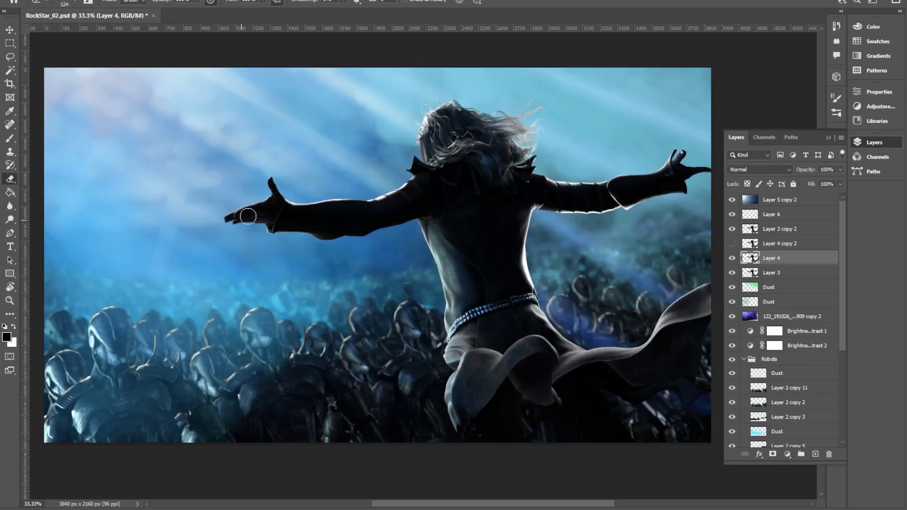
{"action": "left_click", "coordinate": [733, 258]}
{"action": "left_click", "coordinate": [733, 258]}
{"action": "left_click", "coordinate": [733, 259]}
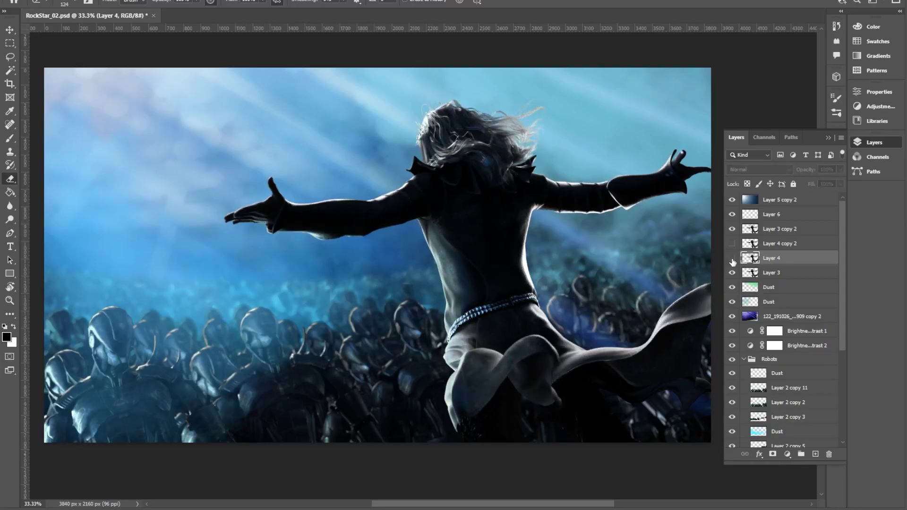
{"action": "left_click", "coordinate": [733, 258]}
Replace the erased Layer 4 with Layer 4 copy 2, keeping a hidden duplicate above it.
{"action": "left_click", "coordinate": [733, 243]}
{"action": "left_click", "coordinate": [733, 244]}
{"action": "left_click", "coordinate": [732, 244]}
{"action": "mouse_move", "coordinate": [775, 258]}
{"action": "left_mouse_down"}
{"action": "mouse_move", "coordinate": [830, 455]}
{"action": "mouse_move", "coordinate": [815, 455]}
{"action": "left_mouse_up"}
{"action": "left_click", "coordinate": [732, 244]}
{"action": "left_click", "coordinate": [732, 244]}
{"action": "left_click", "coordinate": [775, 258]}
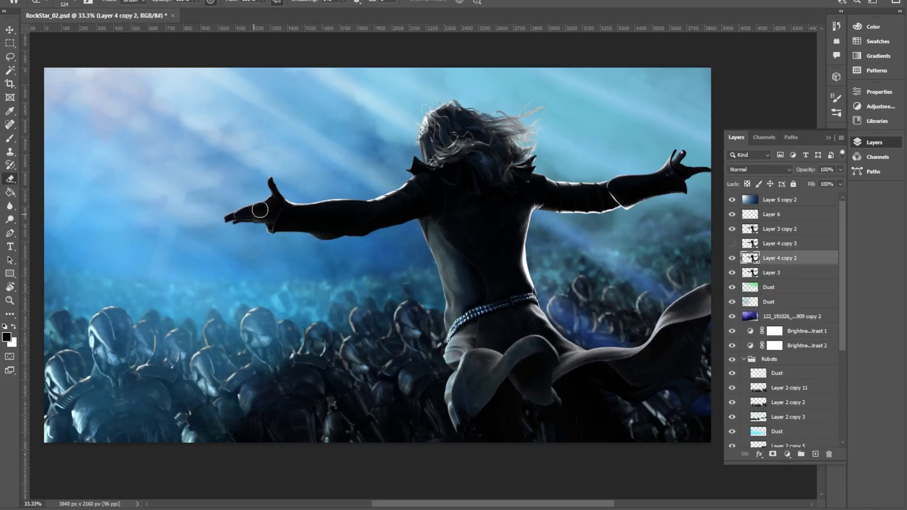
Erase Layer 4 copy 2 along the left edge of the rock star's torso and coat, comparing it on and off.
{"action": "left_click", "coordinate": [732, 259]}
{"action": "left_click", "coordinate": [732, 258]}
{"action": "mouse_move", "coordinate": [427, 231]}
{"action": "left_mouse_down"}
{"action": "mouse_move", "coordinate": [440, 254]}
{"action": "mouse_move", "coordinate": [441, 404]}
{"action": "left_mouse_up"}
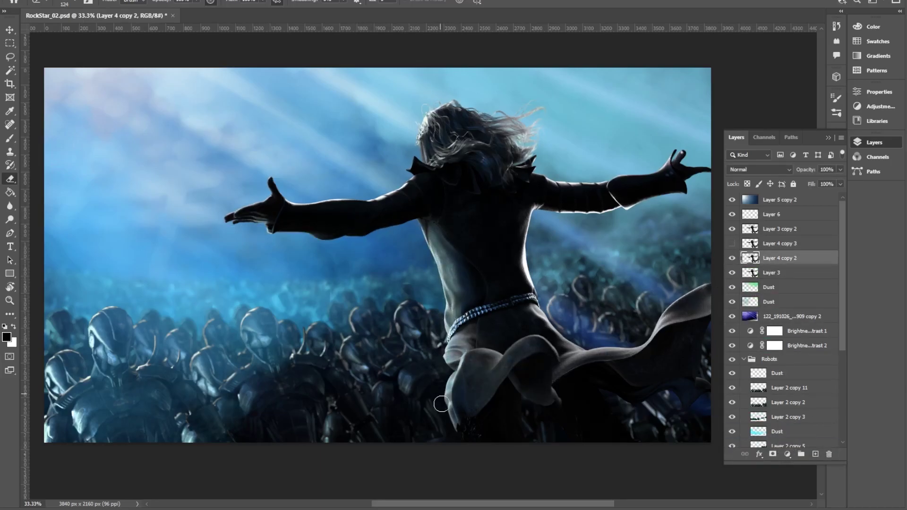
{"action": "left_click", "coordinate": [732, 259]}
{"action": "left_click", "coordinate": [732, 259]}
Duplicate Layer 3 and store a copy in the Origionals group, with the Robots group collapsed.
{"action": "left_click", "coordinate": [791, 275], "text": "shift"}
{"action": "left_click_drag", "start_coordinate": [792, 276], "coordinate": [816, 454]}
{"action": "left_click", "coordinate": [745, 389]}
{"action": "left_click_drag", "start_coordinate": [780, 273], "coordinate": [780, 402]}
Merge Layer 4 copy 2 with Layer 3.
{"action": "left_click", "coordinate": [732, 245]}
{"action": "left_click", "coordinate": [732, 246]}
{"action": "left_click", "coordinate": [775, 260]}
{"action": "left_click", "coordinate": [774, 272], "text": "shift"}
{"action": "key", "text": "ctrl+e"}
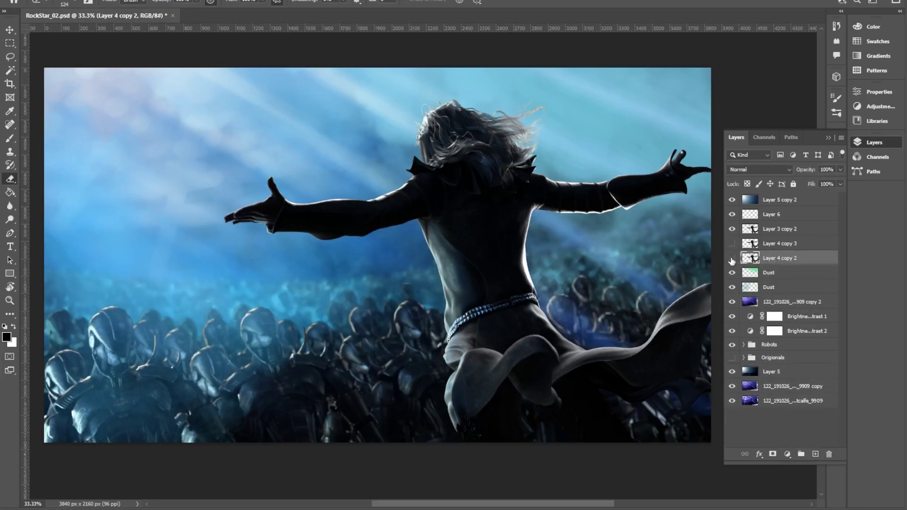
Show Layer 4 copy 3 and merge it with the combined rock star layer below it.
{"action": "left_click", "coordinate": [732, 259]}
{"action": "left_click", "coordinate": [732, 243]}
{"action": "left_click", "coordinate": [732, 230]}
{"action": "left_click", "coordinate": [775, 244], "text": "shift"}
{"action": "key", "text": "ctrl+e"}
{"action": "left_click", "coordinate": [732, 229]}
Create a new layer named Black above Layer 5 copy 2.
{"action": "scroll", "coordinate": [378, 267], "scroll_direction": "up", "scroll_amount": 1}
{"action": "left_click", "coordinate": [780, 201]}
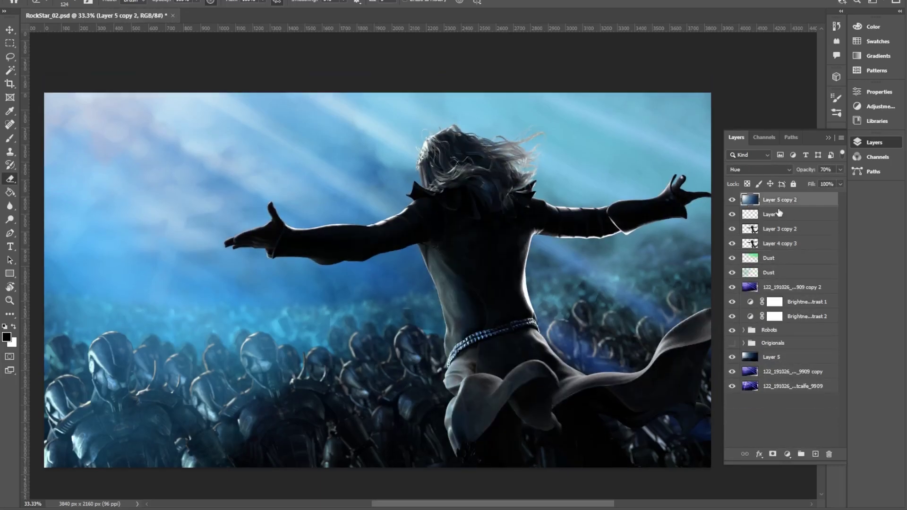
{"action": "key", "text": "ctrl+shift+n"}
{"action": "type", "text": "Black"}
{"action": "key", "text": "Return"}
Select wide strips across the canvas's upper and lower edges and fill them with black as letterbox bars.
{"action": "key", "text": "m"}
{"action": "left_click_drag", "start_coordinate": [38, 87], "coordinate": [718, 129]}
{"action": "left_click_drag", "start_coordinate": [511, 58], "coordinate": [533, 12]}
{"action": "left_click", "coordinate": [828, 137]}
{"action": "left_click_drag", "start_coordinate": [47, 427], "coordinate": [776, 385], "text": "shift"}
{"action": "left_click", "coordinate": [9, 192]}
{"action": "left_click", "coordinate": [141, 66]}
Trim the inner edges of the black letterbox bars by deleting thin rectangular strips from them.
{"action": "left_click", "coordinate": [10, 43]}
{"action": "left_click_drag", "start_coordinate": [49, 96], "coordinate": [743, 82]}
{"action": "key", "text": "Delete"}
{"action": "key", "text": "ctrl+d"}
{"action": "left_click_drag", "start_coordinate": [47, 345], "coordinate": [786, 393]}
{"action": "key", "text": "Delete"}
{"action": "left_click_drag", "start_coordinate": [48, 101], "coordinate": [800, 74]}
{"action": "key", "text": "Delete"}
{"action": "key", "text": "ctrl+d"}
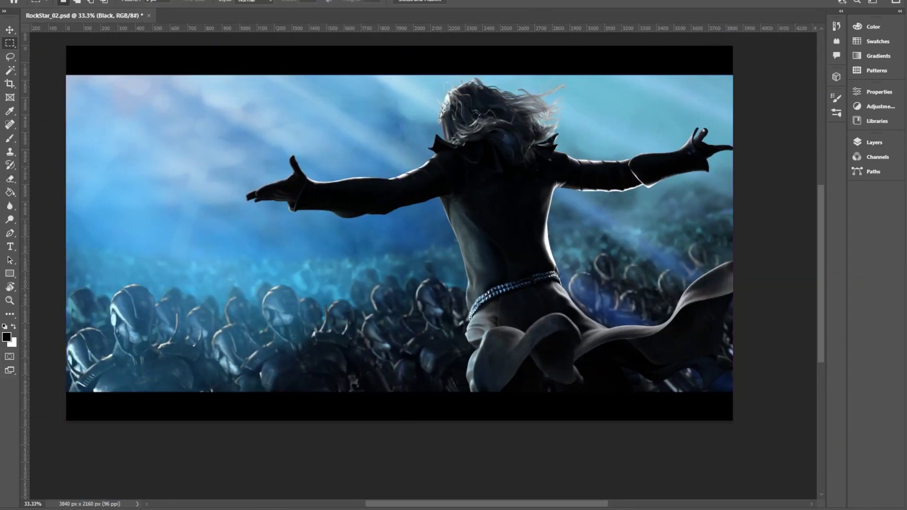
Compare the image with Layer 3 copy 2 and Layer 4 copy 3 each hidden and shown.
{"action": "left_click", "coordinate": [872, 144]}
{"action": "left_click", "coordinate": [733, 244]}
{"action": "left_click", "coordinate": [733, 243]}
{"action": "left_click", "coordinate": [733, 259]}
{"action": "left_click", "coordinate": [733, 258]}
Hide Layer 3 copy 2, duplicate Layer 4 copy 3, and darken the duplicate with Levels using a black input of 24.
{"action": "left_click", "coordinate": [771, 258]}
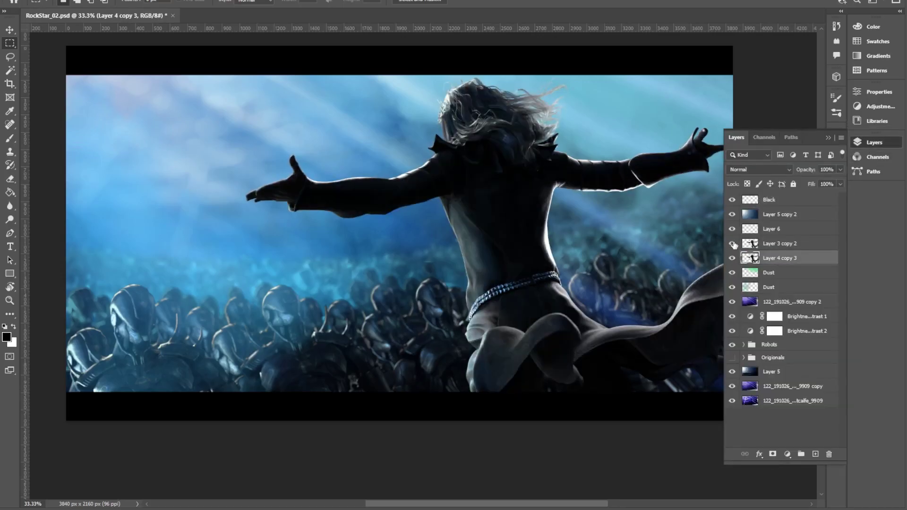
{"action": "left_click", "coordinate": [733, 244]}
{"action": "key", "text": "ctrl+j"}
{"action": "left_click", "coordinate": [57, 0]}
{"action": "mouse_move", "coordinate": [77, 10]}
{"action": "left_click", "coordinate": [198, 21]}
{"action": "left_click_drag", "start_coordinate": [860, 190], "coordinate": [872, 190]}
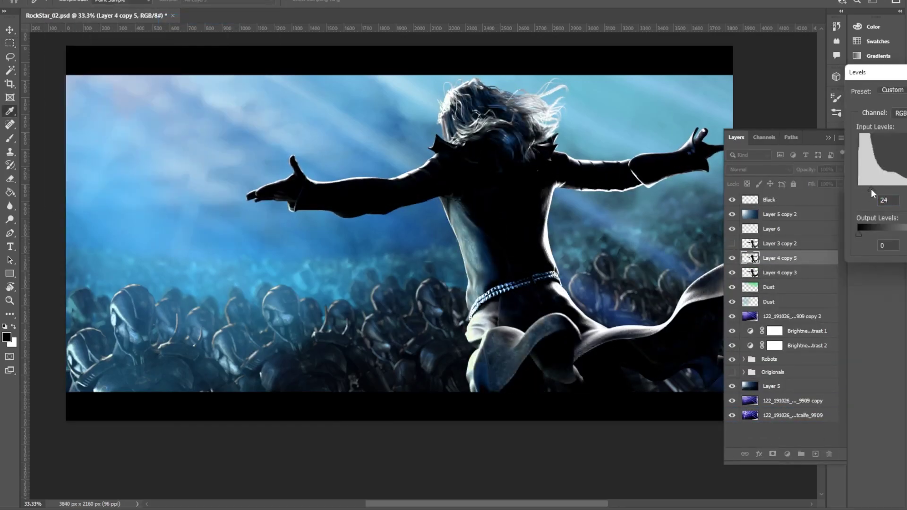
{"action": "key", "text": "Return"}
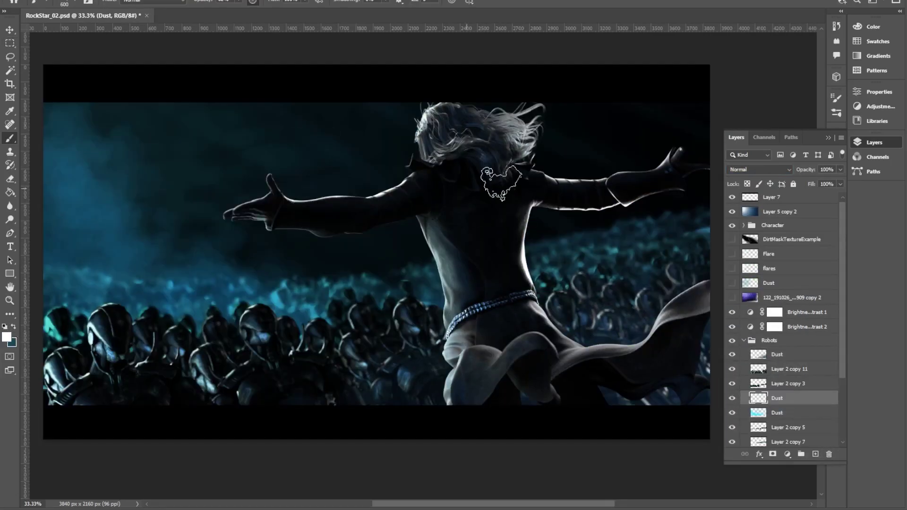
Browse the steam brush presets and choose a soft 700 px steam brush.
{"action": "right_click", "coordinate": [521, 184]}
{"action": "scroll", "coordinate": [584, 347], "scroll_direction": "up", "scroll_amount": 3}
{"action": "left_click", "coordinate": [586, 311]}
{"action": "left_click", "coordinate": [587, 382]}
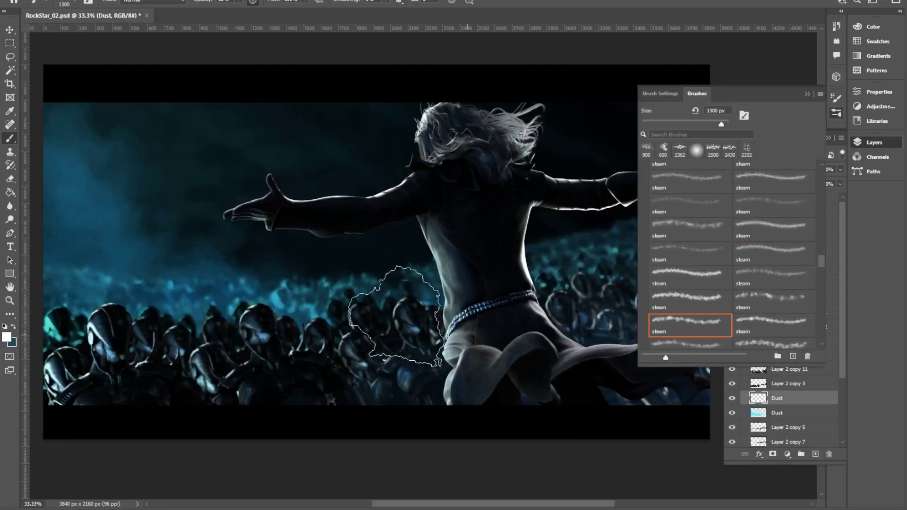
{"action": "scroll", "coordinate": [728, 285], "scroll_direction": "down", "scroll_amount": 1}
{"action": "left_click", "coordinate": [700, 257]}
{"action": "scroll", "coordinate": [704, 293], "scroll_direction": "down", "scroll_amount": 3}
{"action": "left_click", "coordinate": [699, 324]}
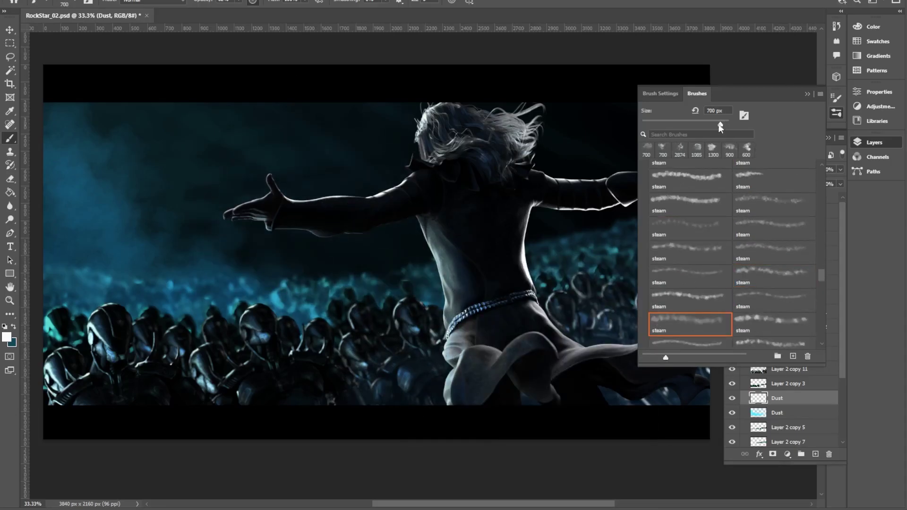
Enlarge the steam brush and paint faint haze across the upper backdrop on both sides of the rock star.
{"action": "left_click_drag", "start_coordinate": [720, 124], "coordinate": [721, 125]}
{"action": "left_click", "coordinate": [808, 94]}
{"action": "mouse_move", "coordinate": [610, 227]}
{"action": "left_mouse_down"}
{"action": "mouse_move", "coordinate": [648, 254]}
{"action": "mouse_move", "coordinate": [672, 137]}
{"action": "left_mouse_up"}
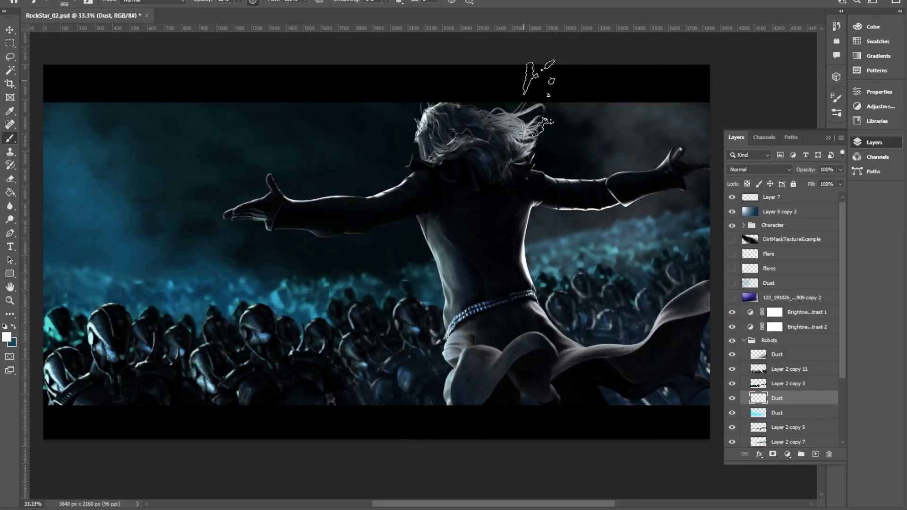
{"action": "left_click_drag", "start_coordinate": [118, 102], "coordinate": [100, 237]}
Paint more haze behind the rock star's left arm and above the crowd with 496 px and 500 px steam brushes.
{"action": "left_click", "coordinate": [836, 113]}
{"action": "left_click", "coordinate": [774, 336]}
{"action": "left_click_drag", "start_coordinate": [314, 149], "coordinate": [407, 276]}
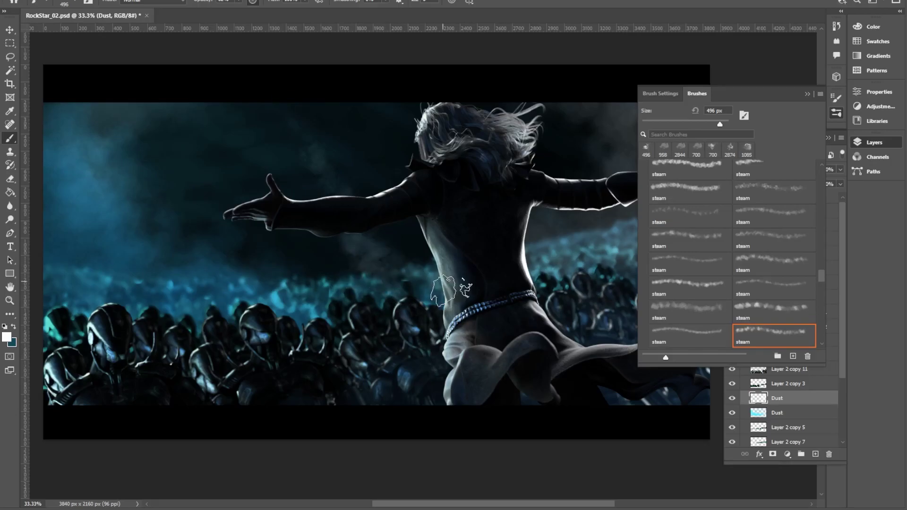
{"action": "left_click", "coordinate": [774, 288]}
{"action": "mouse_move", "coordinate": [230, 190]}
{"action": "left_mouse_down"}
{"action": "mouse_move", "coordinate": [290, 270]}
{"action": "mouse_move", "coordinate": [430, 237]}
{"action": "left_mouse_up"}
{"action": "left_click", "coordinate": [808, 94]}
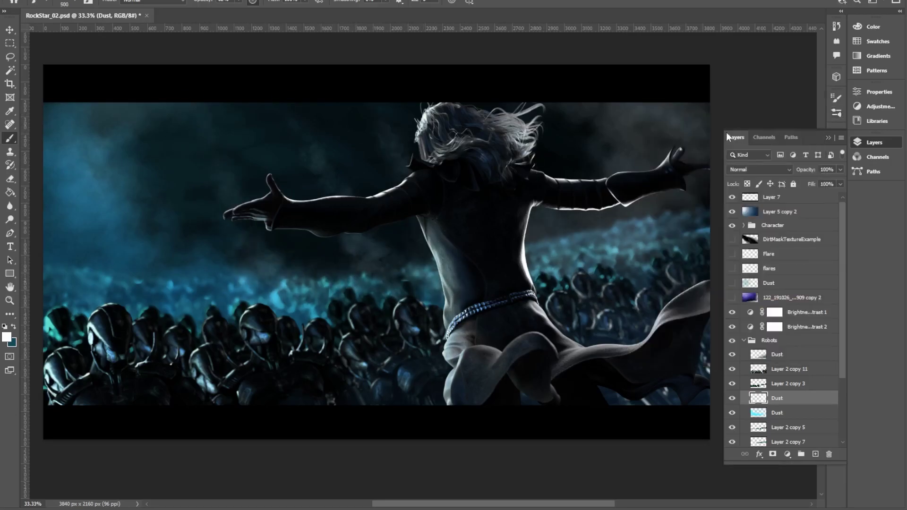
Set the painted Dust layer to Screen and colorize it blue with Hue/Saturation at saturation 91 and lightness -27.
{"action": "left_click", "coordinate": [756, 170]}
{"action": "left_click", "coordinate": [736, 257]}
{"action": "key", "text": "ctrl+u"}
{"action": "left_click", "coordinate": [885, 201]}
{"action": "left_click_drag", "start_coordinate": [744, 141], "coordinate": [788, 141]}
{"action": "left_click_drag", "start_coordinate": [758, 167], "coordinate": [826, 166]}
{"action": "left_click_drag", "start_coordinate": [784, 193], "coordinate": [770, 193]}
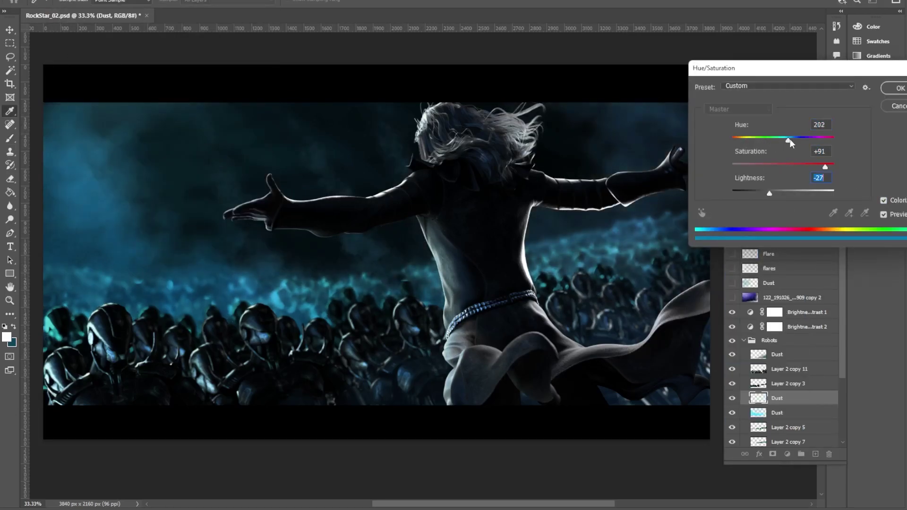
{"action": "left_click_drag", "start_coordinate": [790, 140], "coordinate": [795, 140]}
{"action": "left_click", "coordinate": [899, 88]}
Move the Dust layer between Layer 2 copy 5 and Layer 2 copy 7 in the Robots group and lower its opacity.
{"action": "left_click", "coordinate": [732, 398]}
{"action": "left_click", "coordinate": [732, 399]}
{"action": "scroll", "coordinate": [790, 378], "scroll_direction": "down", "scroll_amount": 4}
{"action": "left_click_drag", "start_coordinate": [789, 311], "coordinate": [790, 376]}
{"action": "left_click_drag", "start_coordinate": [786, 369], "coordinate": [785, 348]}
{"action": "left_click_drag", "start_coordinate": [784, 352], "coordinate": [783, 337]}
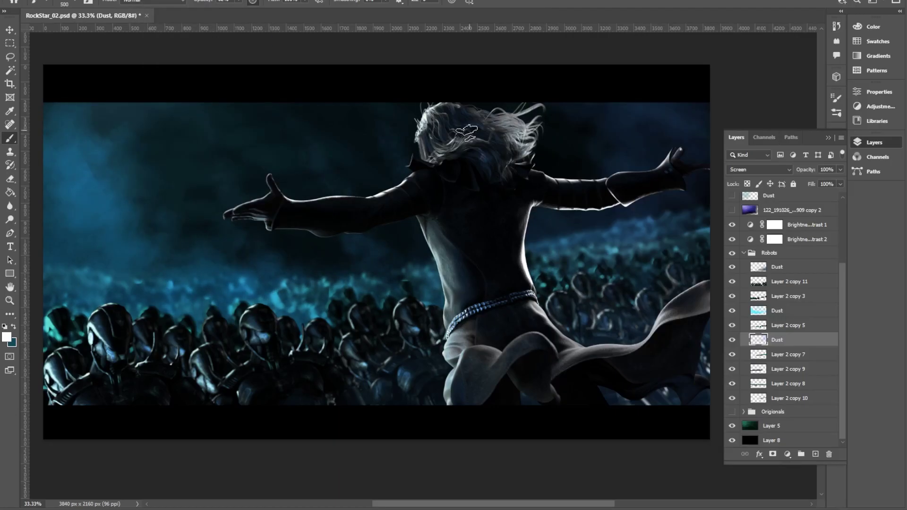
{"action": "left_click_drag", "start_coordinate": [841, 169], "coordinate": [817, 183]}
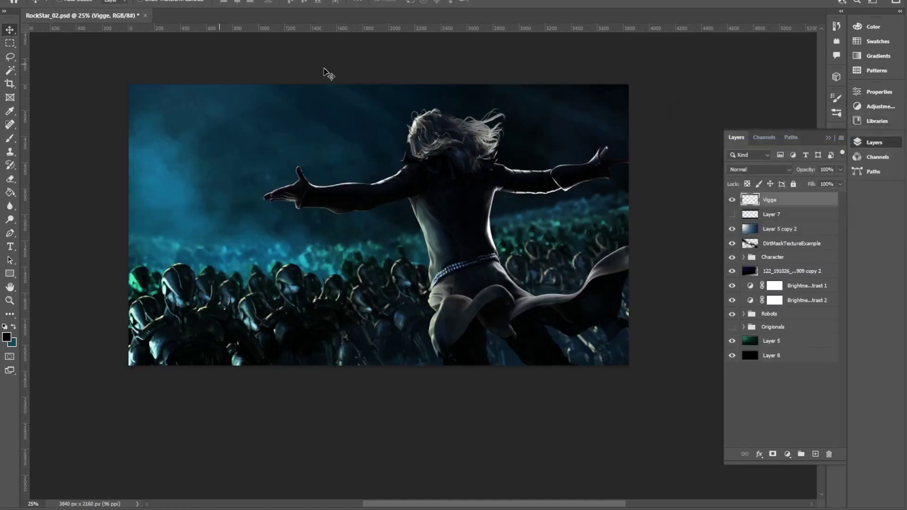
Paint a black vignette around the edges of the image on the Vigge layer with a large soft brush.
{"action": "right_click", "coordinate": [590, 191]}
{"action": "right_click", "coordinate": [426, 112]}
{"action": "left_click_drag", "start_coordinate": [426, 113], "coordinate": [427, 113]}
{"action": "mouse_move", "coordinate": [137, 90]}
{"action": "left_mouse_down"}
{"action": "mouse_move", "coordinate": [211, 44]}
{"action": "mouse_move", "coordinate": [128, 277]}
{"action": "mouse_move", "coordinate": [113, 352]}
{"action": "left_mouse_up"}
{"action": "mouse_move", "coordinate": [533, 377]}
{"action": "left_mouse_down"}
{"action": "mouse_move", "coordinate": [639, 324]}
{"action": "mouse_move", "coordinate": [480, 345]}
{"action": "mouse_move", "coordinate": [617, 308]}
{"action": "mouse_move", "coordinate": [163, 127]}
{"action": "mouse_move", "coordinate": [516, 95]}
{"action": "mouse_move", "coordinate": [148, 345]}
{"action": "mouse_move", "coordinate": [594, 261]}
{"action": "mouse_move", "coordinate": [472, 83]}
{"action": "mouse_move", "coordinate": [619, 294]}
{"action": "mouse_move", "coordinate": [597, 303]}
{"action": "left_mouse_up"}
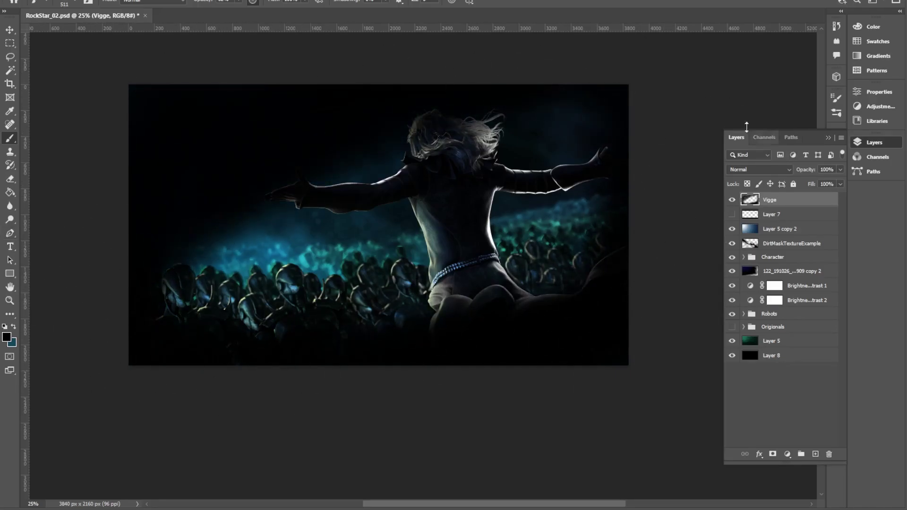
Select the rock star's silhouette from the Character layers and erase the black vignette over the figure.
{"action": "left_click_drag", "start_coordinate": [781, 203], "coordinate": [793, 264]}
{"action": "left_click_drag", "start_coordinate": [785, 227], "coordinate": [793, 264]}
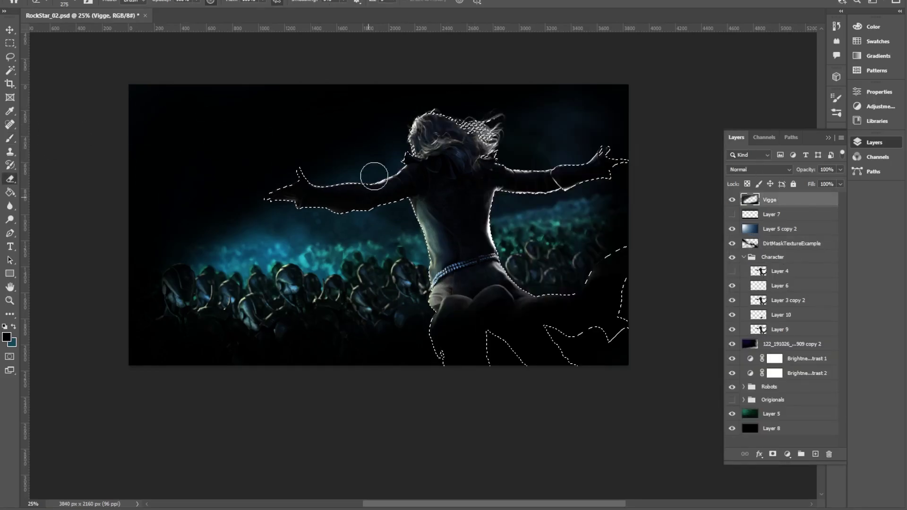
{"action": "left_click_drag", "start_coordinate": [518, 294], "coordinate": [542, 286]}
{"action": "key", "text": "l"}
{"action": "left_click", "coordinate": [199, 122]}
{"action": "mouse_move", "coordinate": [463, 302]}
{"action": "left_mouse_down"}
{"action": "mouse_move", "coordinate": [439, 333]}
{"action": "mouse_move", "coordinate": [466, 319]}
{"action": "left_mouse_up"}
{"action": "key", "text": "e"}
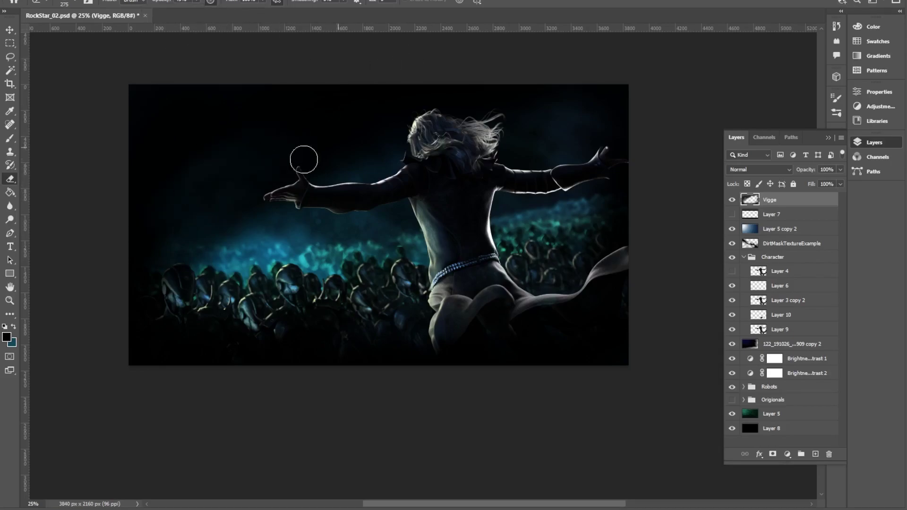
Set the Vigge layer's opacity to 95% and show the letterbox bars on Layer 7.
{"action": "left_click_drag", "start_coordinate": [841, 169], "coordinate": [836, 187]}
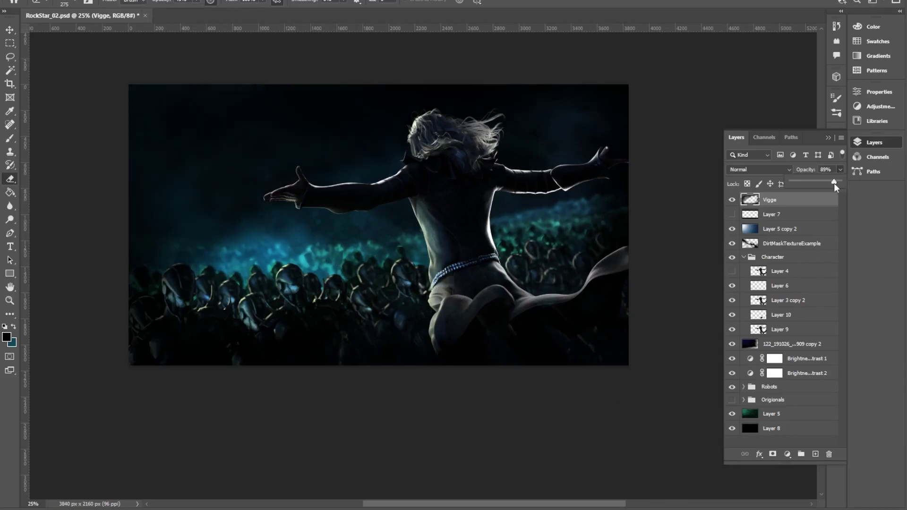
{"action": "left_click", "coordinate": [732, 214]}
{"action": "left_click", "coordinate": [744, 257]}
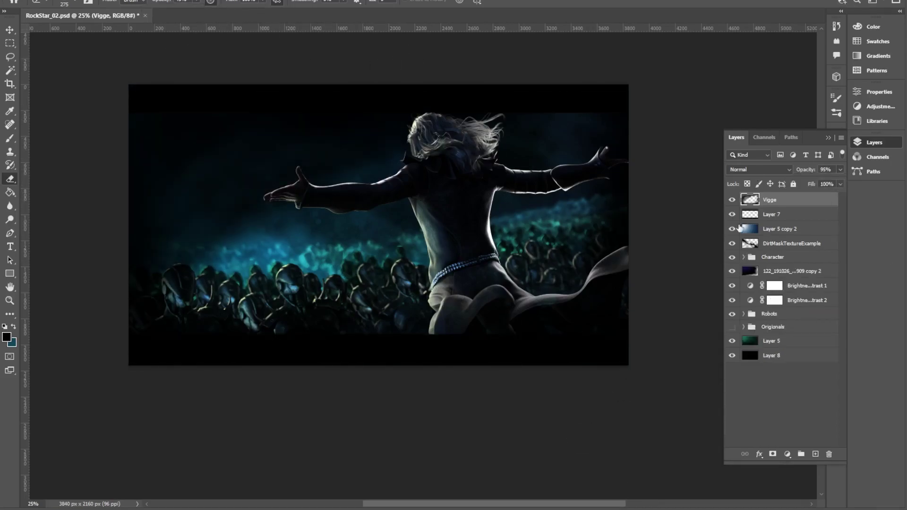
Lower the opacity of the Hue-blended Layer 5 copy 2 to 30% and compare the image with and without it.
{"action": "left_click", "coordinate": [732, 229]}
{"action": "left_click", "coordinate": [782, 231]}
{"action": "left_click_drag", "start_coordinate": [841, 169], "coordinate": [803, 188]}
{"action": "left_click", "coordinate": [731, 232]}
{"action": "left_click", "coordinate": [732, 232]}
{"action": "left_click", "coordinate": [744, 258]}
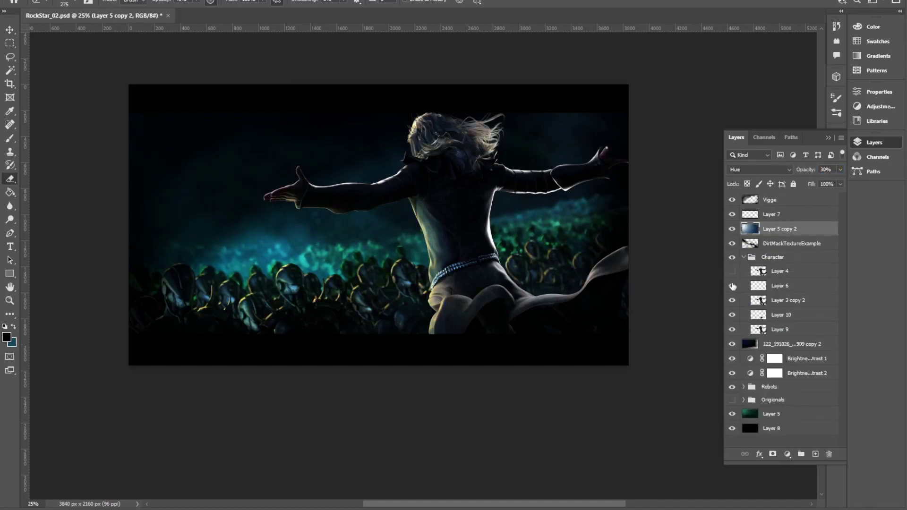
{"action": "left_click", "coordinate": [770, 258]}
{"action": "left_click", "coordinate": [788, 455]}
{"action": "left_click", "coordinate": [814, 355]}
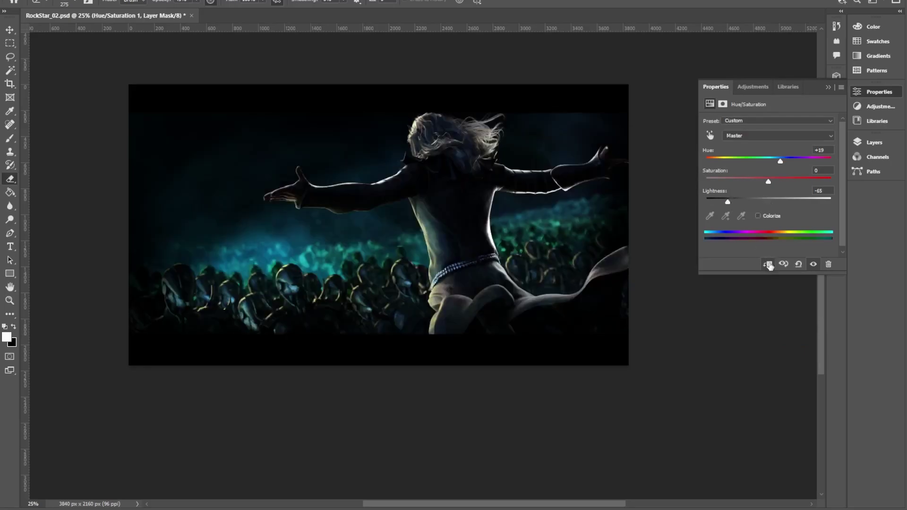
{"action": "left_click", "coordinate": [829, 264]}
{"action": "left_click", "coordinate": [872, 145]}
{"action": "left_click", "coordinate": [772, 257]}
{"action": "left_click", "coordinate": [787, 455]}
{"action": "left_click", "coordinate": [771, 300]}
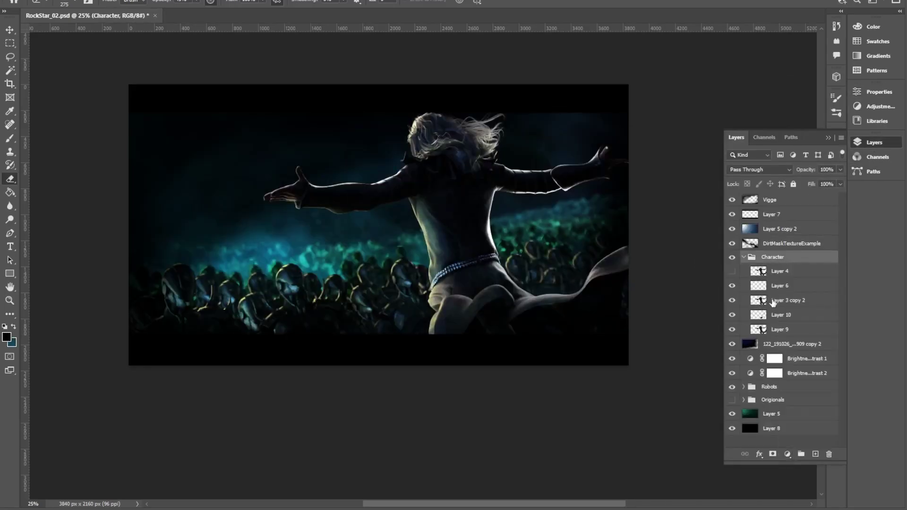
Add a Hue/Saturation adjustment layer clipped to the Character group and try different hue, saturation and lightness amounts.
{"action": "left_click", "coordinate": [744, 258]}
{"action": "left_click", "coordinate": [788, 455]}
{"action": "left_click", "coordinate": [824, 355]}
{"action": "left_click", "coordinate": [768, 264]}
{"action": "left_click_drag", "start_coordinate": [768, 203], "coordinate": [748, 203]}
{"action": "left_click_drag", "start_coordinate": [770, 162], "coordinate": [793, 162]}
{"action": "left_click_drag", "start_coordinate": [768, 182], "coordinate": [809, 183]}
{"action": "left_click_drag", "start_coordinate": [749, 203], "coordinate": [774, 202]}
Colorize the rock star blue in the clipped Hue/Saturation adjustment with hue 194, saturation 63 and lightness -2.
{"action": "left_click", "coordinate": [759, 216]}
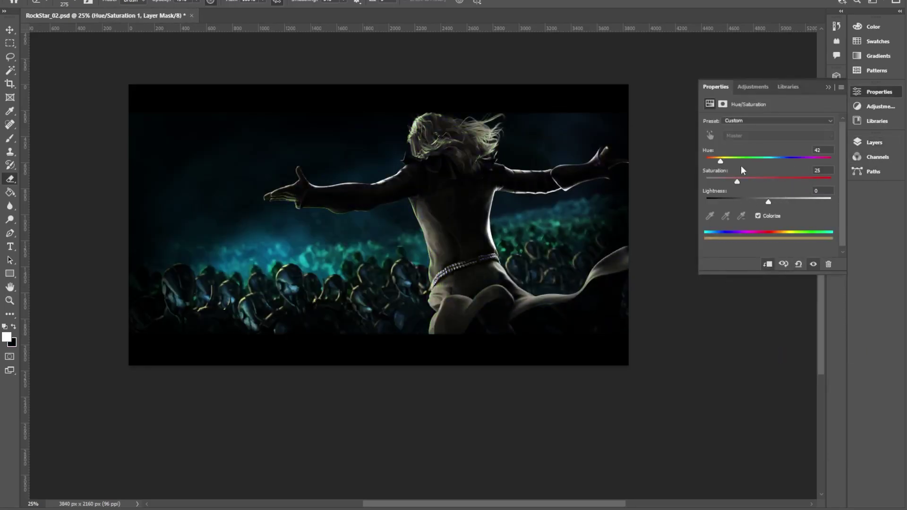
{"action": "left_click_drag", "start_coordinate": [741, 165], "coordinate": [772, 181]}
{"action": "left_click_drag", "start_coordinate": [768, 202], "coordinate": [768, 202]}
{"action": "left_click_drag", "start_coordinate": [778, 162], "coordinate": [772, 161]}
{"action": "left_click_drag", "start_coordinate": [807, 181], "coordinate": [784, 182]}
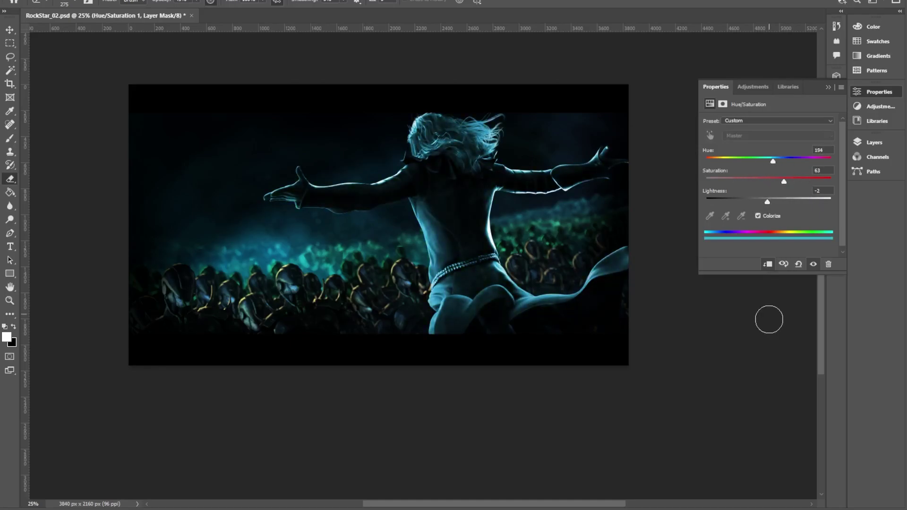
Duplicate and merge Layers 6 through 9 of the Character group, placing the merged copy above the Hue/Saturation adjustment.
{"action": "left_click", "coordinate": [874, 142]}
{"action": "left_click", "coordinate": [732, 286]}
{"action": "left_click", "coordinate": [732, 286]}
{"action": "left_click", "coordinate": [779, 300]}
{"action": "left_click", "coordinate": [781, 344], "text": "shift"}
{"action": "key", "text": "ctrl+j"}
{"action": "key", "text": "ctrl+e"}
{"action": "left_click_drag", "start_coordinate": [787, 300], "coordinate": [784, 251]}
Try different blend modes on the merged rock star layer, Layer 6 copy.
{"action": "left_click", "coordinate": [775, 170]}
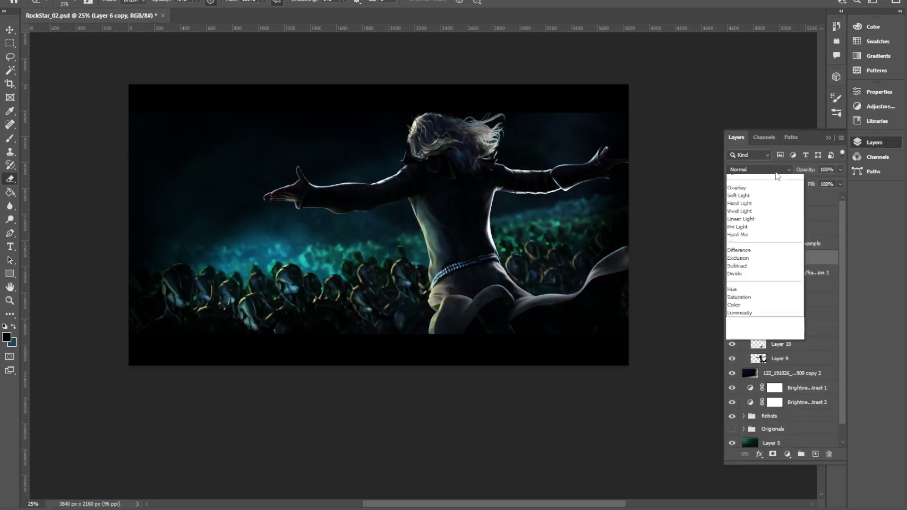
{"action": "left_click", "coordinate": [777, 178]}
{"action": "key", "text": "Down"}
{"action": "key", "text": "Down"}
{"action": "key", "text": "Down"}
{"action": "key", "text": "Down"}
{"action": "key", "text": "Down"}
{"action": "key", "text": "Down"}
{"action": "key", "text": "Down"}
{"action": "key", "text": "Down"}
{"action": "key", "text": "Down"}
{"action": "key", "text": "Down"}
{"action": "key", "text": "Down"}
{"action": "key", "text": "Down"}
{"action": "key", "text": "Down"}
{"action": "key", "text": "Down"}
{"action": "key", "text": "Down"}
{"action": "key", "text": "Down"}
{"action": "key", "text": "Down"}
{"action": "key", "text": "Down"}
{"action": "key", "text": "Down"}
{"action": "key", "text": "Down"}
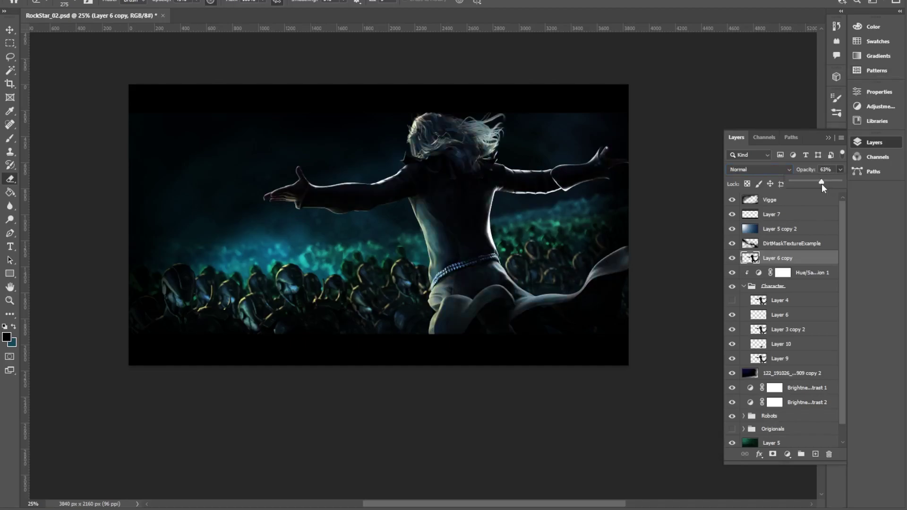
Set Layer 6 copy's opacity to 55% and save the document with Layer 5 copy 2 moved directly beneath it.
{"action": "left_click_drag", "start_coordinate": [821, 183], "coordinate": [817, 183]}
{"action": "left_click", "coordinate": [746, 286]}
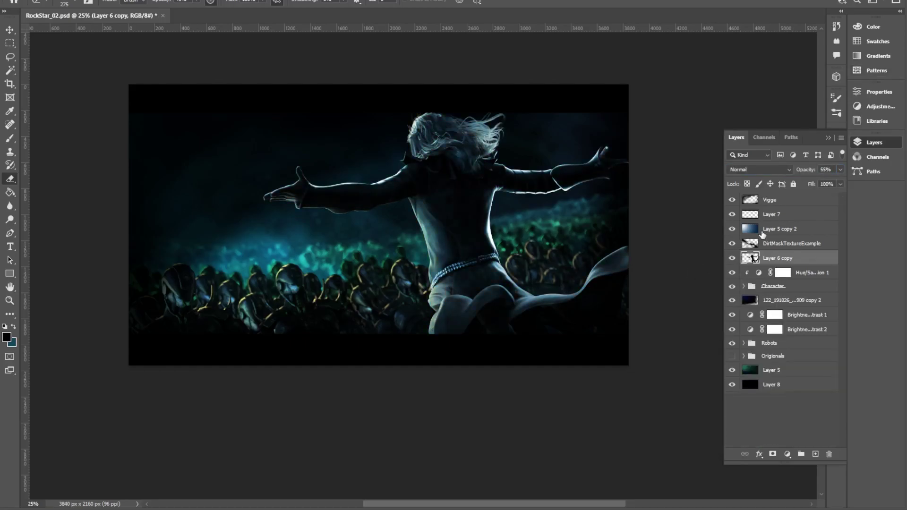
{"action": "left_click_drag", "start_coordinate": [804, 229], "coordinate": [811, 264]}
{"action": "key", "text": "ctrl+s"}
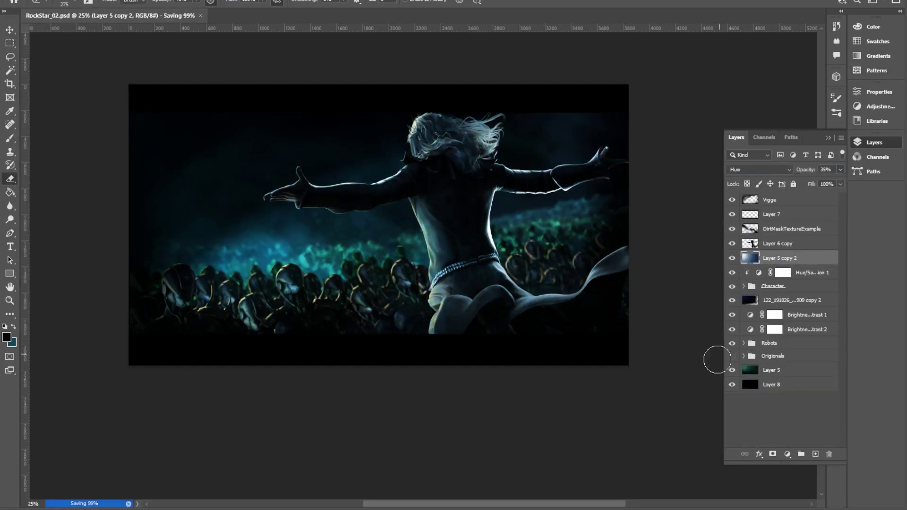
Set the opacity of Layer 6 in the Character group to 60%.
{"action": "left_click", "coordinate": [745, 286]}
{"action": "left_click", "coordinate": [775, 316]}
{"action": "left_click", "coordinate": [840, 170]}
{"action": "left_click_drag", "start_coordinate": [818, 182], "coordinate": [820, 183]}
Recolor the rim light on Layer 6 with a Hue/Saturation adjustment.
{"action": "left_click", "coordinate": [53, 1]}
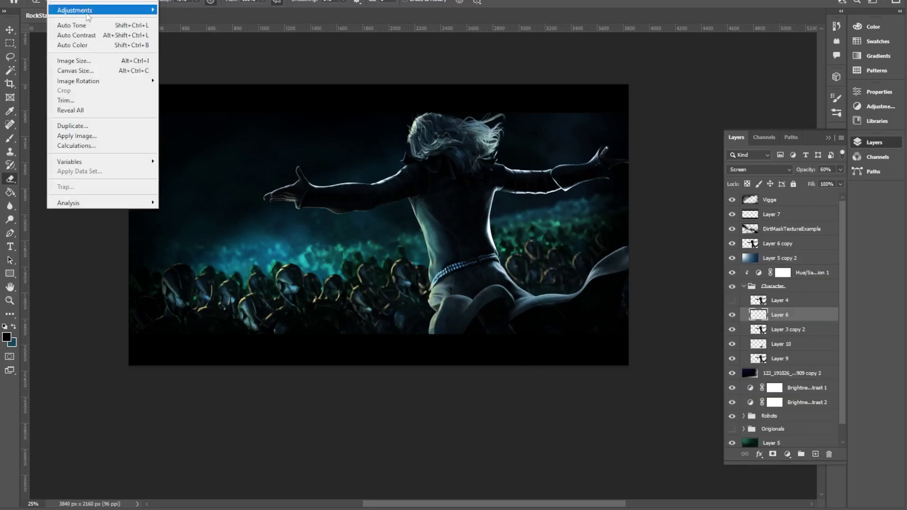
{"action": "left_click", "coordinate": [182, 60]}
{"action": "left_click", "coordinate": [885, 200]}
{"action": "left_click_drag", "start_coordinate": [734, 141], "coordinate": [744, 140]}
{"action": "left_click_drag", "start_coordinate": [759, 167], "coordinate": [792, 195]}
{"action": "left_click", "coordinate": [896, 88]}
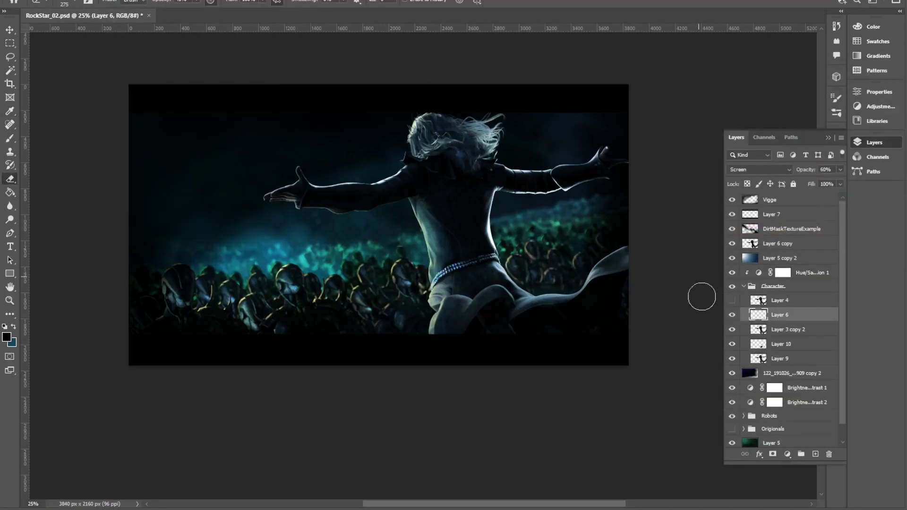
Show Layer 4 in the Character group and load the rock star's silhouette from it as a selection.
{"action": "left_click", "coordinate": [733, 301]}
{"action": "left_click", "coordinate": [780, 301]}
{"action": "left_click", "coordinate": [759, 300], "text": "ctrl"}
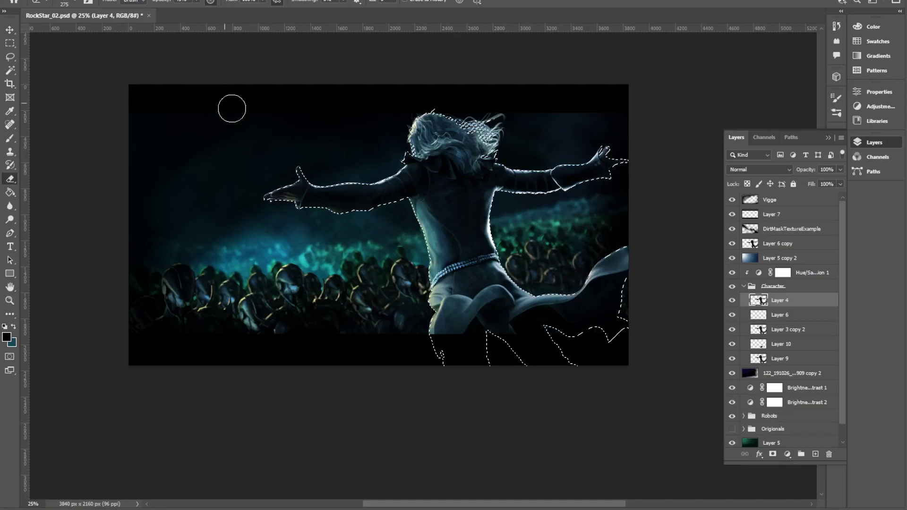
{"action": "left_click", "coordinate": [10, 44]}
{"action": "right_click", "coordinate": [430, 188]}
{"action": "left_click", "coordinate": [449, 217]}
{"action": "left_click", "coordinate": [845, 147]}
{"action": "key", "text": "ctrl+shift+i"}
{"action": "key", "text": "ctrl+j"}
{"action": "key", "text": "Delete"}
Reload Layer 4's silhouette selection, feather it, and copy the rock star's edge onto a new layer.
{"action": "left_click", "coordinate": [758, 300], "text": "ctrl"}
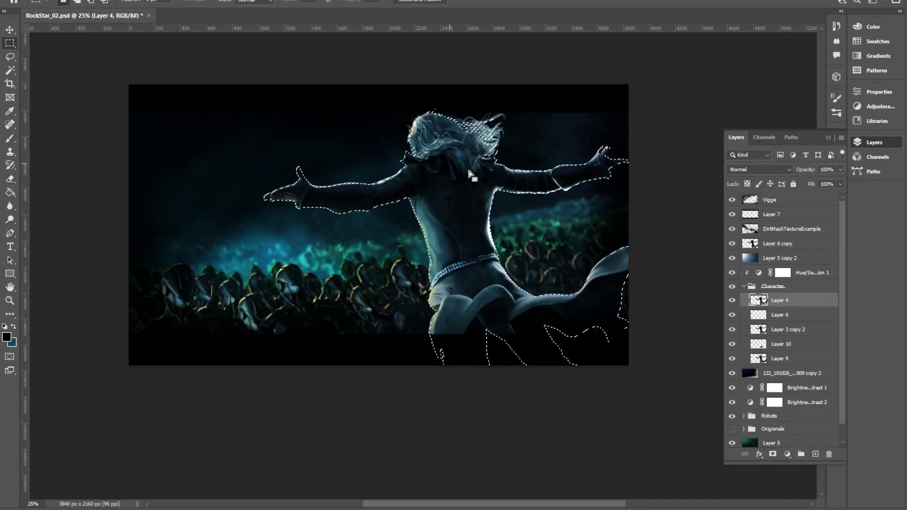
{"action": "right_click", "coordinate": [455, 183]}
{"action": "left_click", "coordinate": [489, 211]}
{"action": "key", "text": "Return"}
{"action": "key", "text": "ctrl+j"}
{"action": "key", "text": "v"}
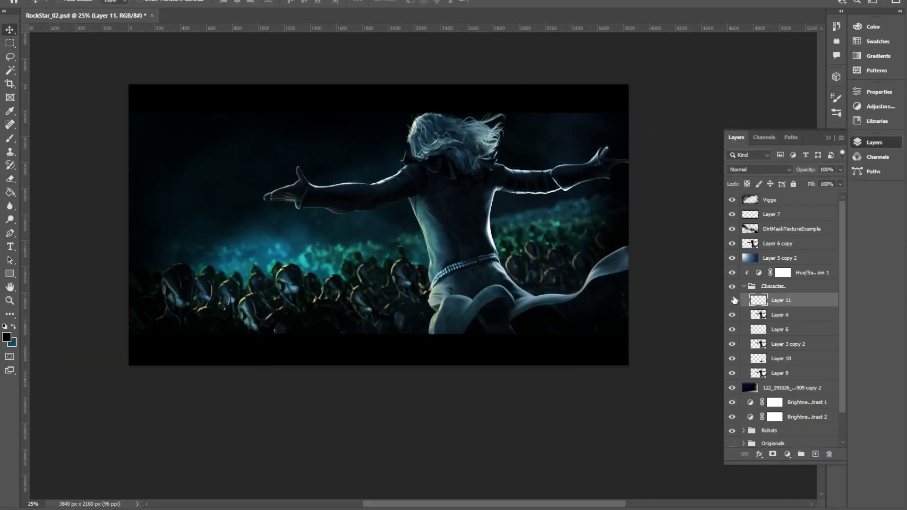
Change the blend mode of Layer 11 and compare the rock star's edge with and without that layer.
{"action": "left_click", "coordinate": [759, 170]}
{"action": "left_click", "coordinate": [733, 302]}
{"action": "left_click", "coordinate": [733, 301]}
{"action": "left_click", "coordinate": [760, 170]}
{"action": "left_click", "coordinate": [742, 256]}
{"action": "left_click", "coordinate": [733, 303]}
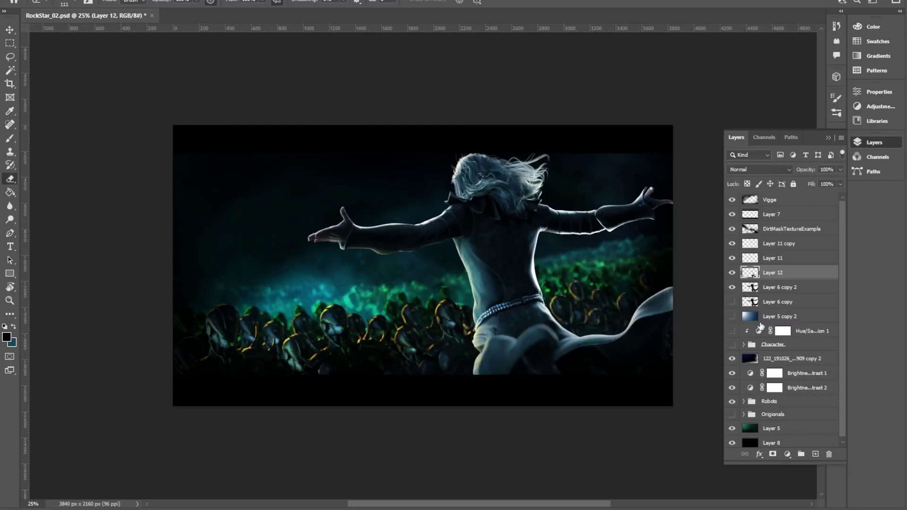
Show Layer 5 copy 2 and apply Motion Blur to the Robots copy 2 layer.
{"action": "left_click", "coordinate": [732, 317]}
{"action": "left_click", "coordinate": [780, 316]}
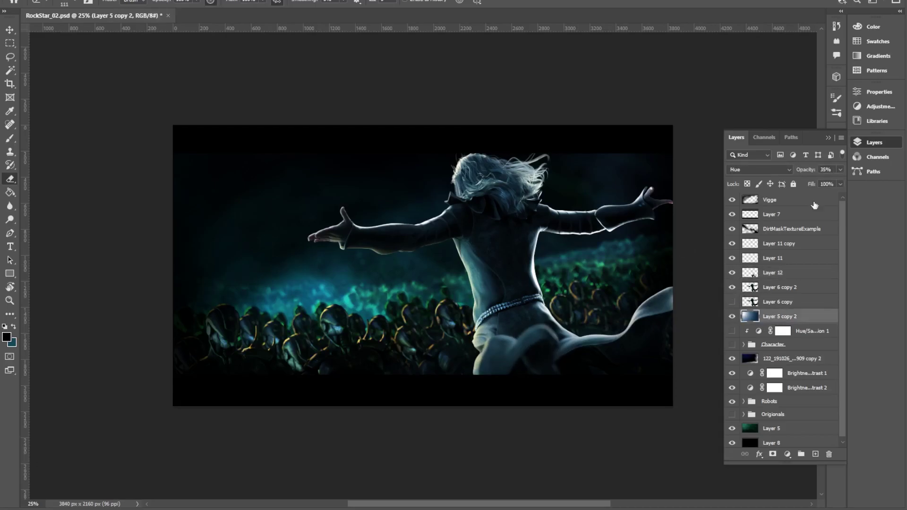
{"action": "left_click", "coordinate": [297, 177]}
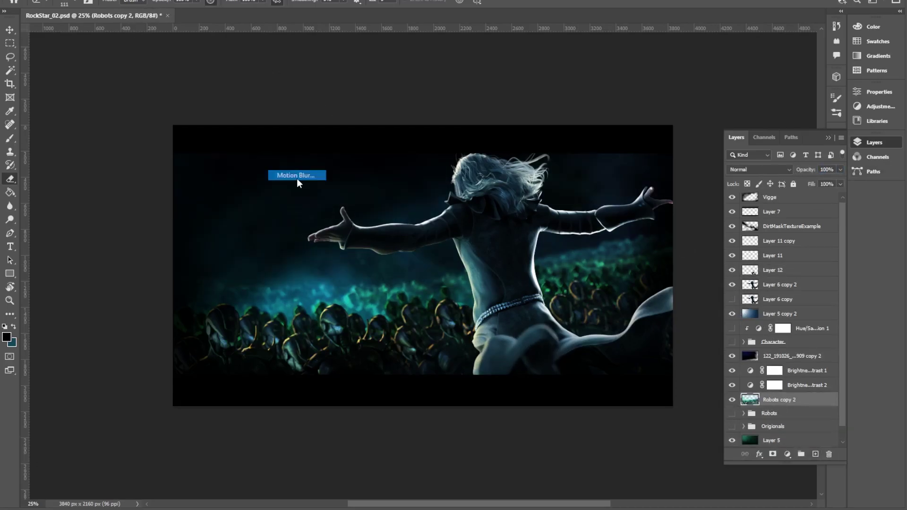
{"action": "left_click_drag", "start_coordinate": [813, 256], "coordinate": [816, 271]}
{"action": "left_click", "coordinate": [857, 133]}
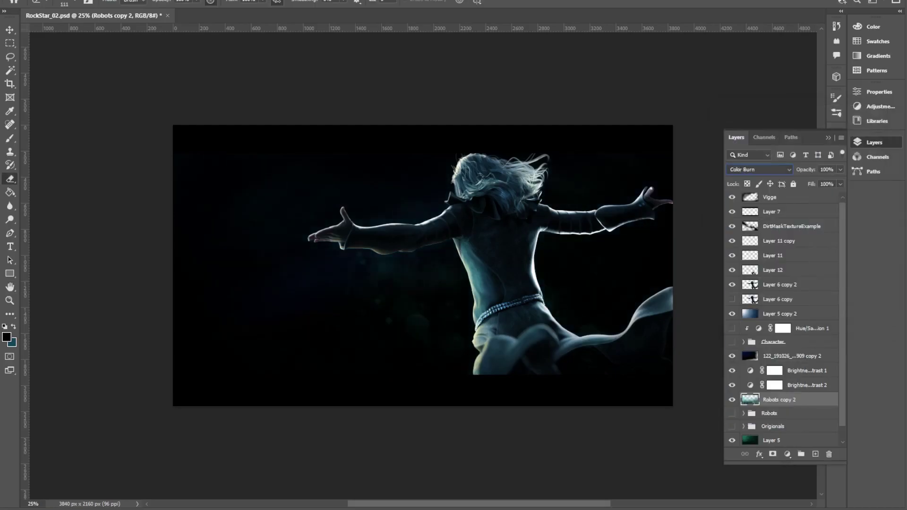
Show the Robots group and cycle through blend modes for Robots copy 2, settling on Overlay.
{"action": "left_click", "coordinate": [732, 413]}
{"action": "key", "text": "Up"}
{"action": "key", "text": "Up"}
{"action": "key", "text": "Up"}
{"action": "key", "text": "Up"}
{"action": "key", "text": "shift+plus"}
{"action": "key", "text": "shift+plus"}
{"action": "key", "text": "shift+plus"}
{"action": "key", "text": "shift+plus"}
{"action": "key", "text": "shift+plus"}
{"action": "key", "text": "shift+plus"}
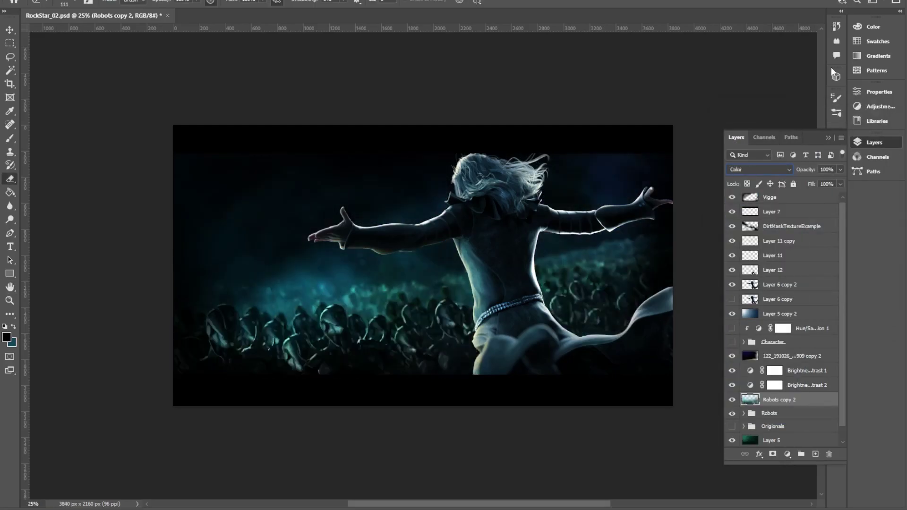
Erase the lower robot crowd from Robots copy 2 with a 495 px soft eraser and compare with the layer hidden.
{"action": "right_click", "coordinate": [503, 190]}
{"action": "left_click_drag", "start_coordinate": [619, 218], "coordinate": [663, 220]}
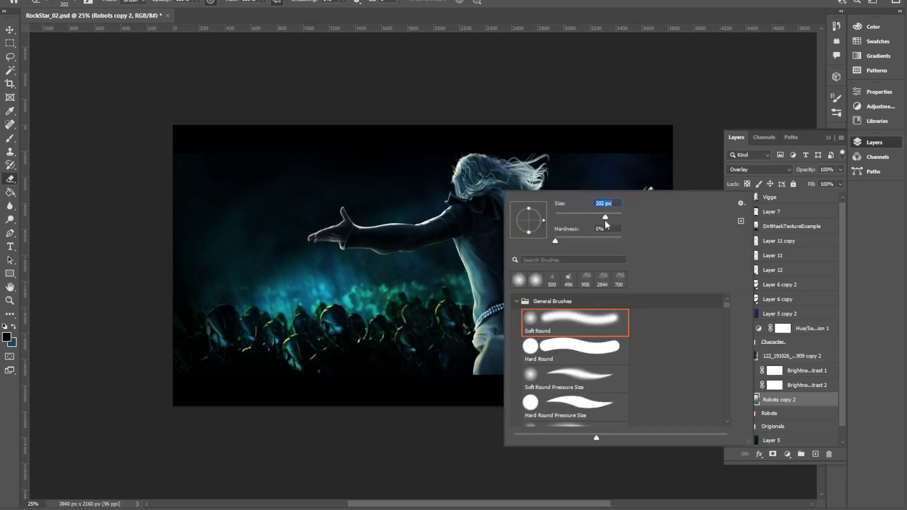
{"action": "mouse_move", "coordinate": [201, 375]}
{"action": "left_mouse_down"}
{"action": "mouse_move", "coordinate": [321, 338]}
{"action": "mouse_move", "coordinate": [279, 346]}
{"action": "mouse_move", "coordinate": [433, 321]}
{"action": "left_mouse_up"}
{"action": "left_click", "coordinate": [732, 401]}
{"action": "left_click", "coordinate": [731, 402]}
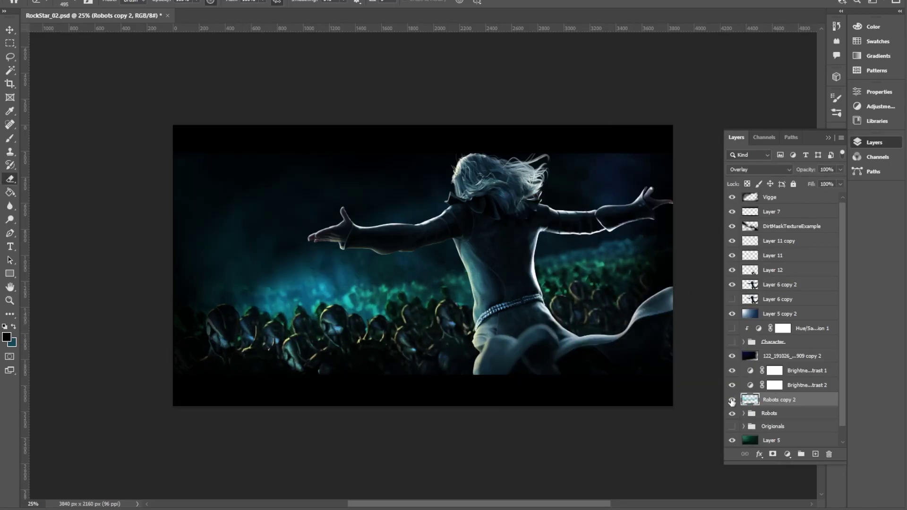
Compare the image with and without the Vigge layer and set its opacity to 100%.
{"action": "scroll", "coordinate": [756, 330], "scroll_direction": "up", "scroll_amount": 1}
{"action": "left_click", "coordinate": [732, 200]}
{"action": "left_click", "coordinate": [732, 201]}
{"action": "left_click", "coordinate": [779, 200]}
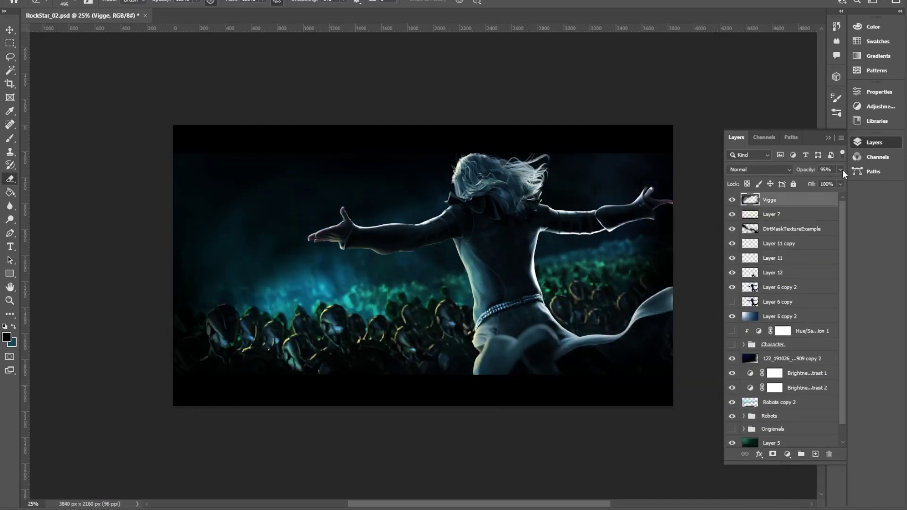
{"action": "left_click", "coordinate": [842, 170]}
{"action": "mouse_move", "coordinate": [840, 182]}
{"action": "left_mouse_down"}
{"action": "mouse_move", "coordinate": [832, 182]}
{"action": "mouse_move", "coordinate": [843, 181]}
{"action": "left_mouse_up"}
Erase the vignette over the left backdrop and robots with a 369 px eraser, comparing with the Vigge layer hidden.
{"action": "mouse_move", "coordinate": [203, 217]}
{"action": "left_mouse_down"}
{"action": "mouse_move", "coordinate": [212, 336]}
{"action": "mouse_move", "coordinate": [206, 326]}
{"action": "left_mouse_up"}
{"action": "right_click", "coordinate": [588, 239]}
{"action": "left_click_drag", "start_coordinate": [747, 269], "coordinate": [736, 269]}
{"action": "mouse_move", "coordinate": [222, 255]}
{"action": "left_mouse_down"}
{"action": "mouse_move", "coordinate": [186, 291]}
{"action": "mouse_move", "coordinate": [215, 204]}
{"action": "left_mouse_up"}
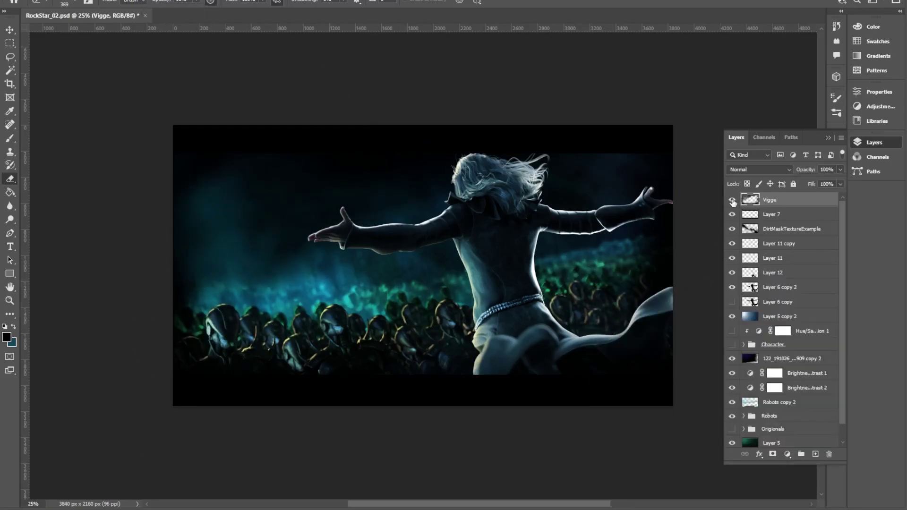
{"action": "left_click_drag", "start_coordinate": [228, 332], "coordinate": [215, 354]}
{"action": "left_click_drag", "start_coordinate": [207, 280], "coordinate": [203, 245]}
{"action": "left_click", "coordinate": [732, 200]}
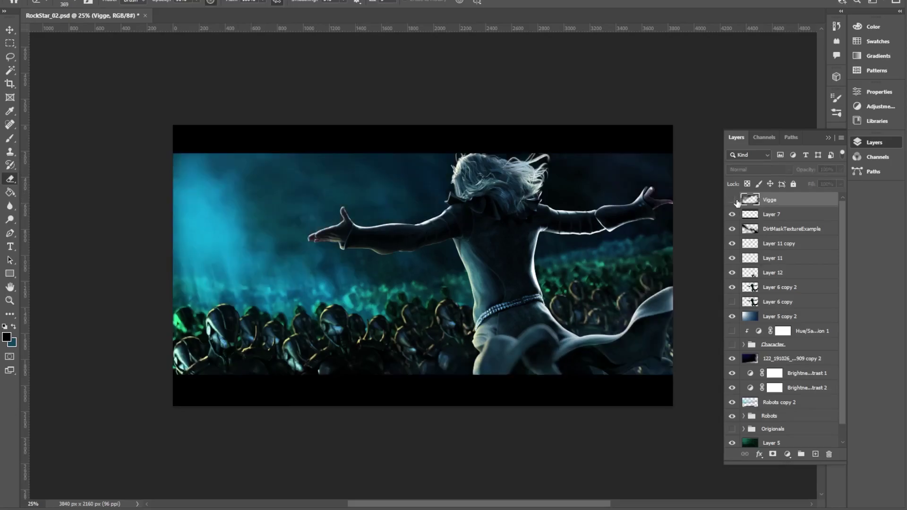
{"action": "left_click", "coordinate": [732, 200]}
{"action": "left_click", "coordinate": [732, 200]}
{"action": "left_click", "coordinate": [732, 200]}
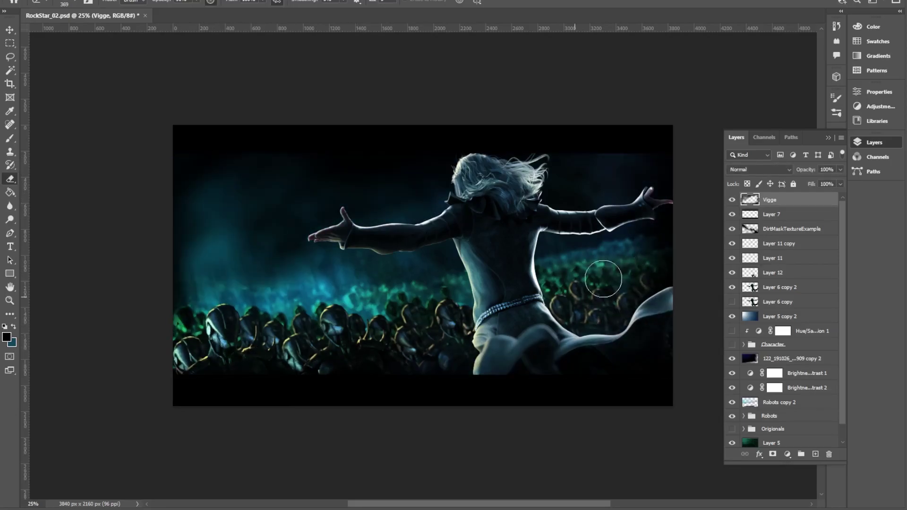
{"action": "left_click", "coordinate": [732, 200]}
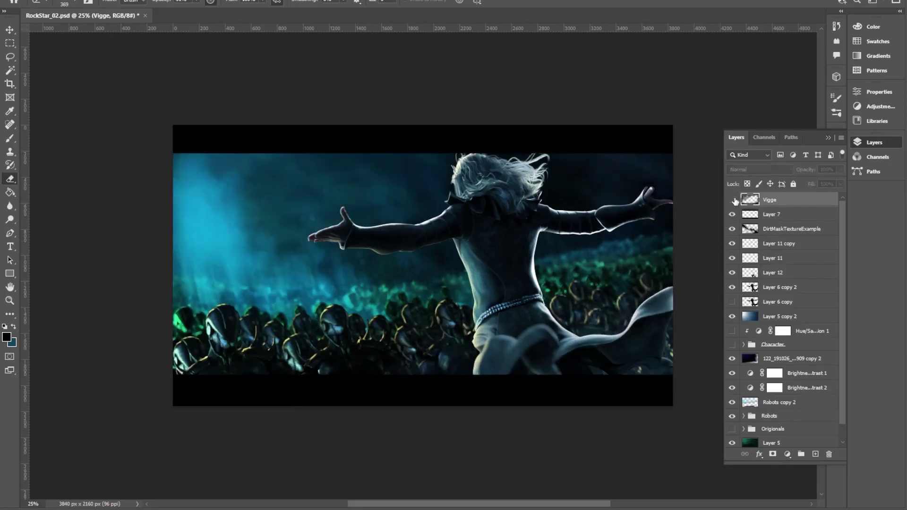
{"action": "left_click", "coordinate": [732, 200]}
Select Layer 12 and examine the blurred coat folds and the rock star's figure against the crowd.
{"action": "scroll", "coordinate": [800, 422], "scroll_direction": "down", "scroll_amount": 1}
{"action": "left_click", "coordinate": [775, 385]}
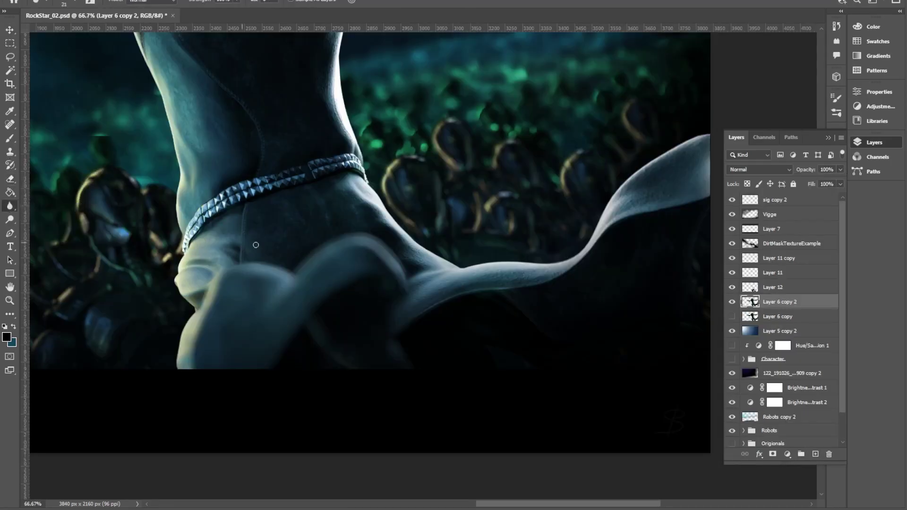
{"action": "key", "text": "alt+bracketright"}
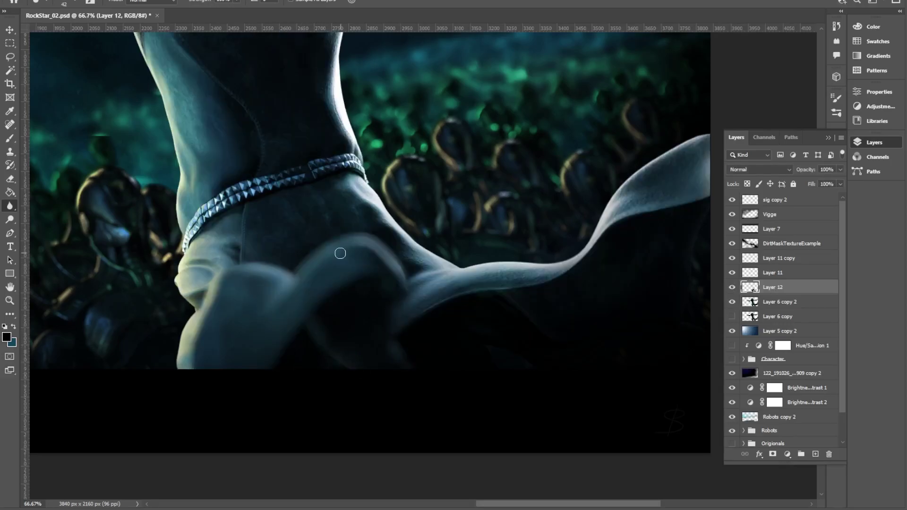
{"action": "key", "text": "ctrl+minus"}
{"action": "key", "text": "ctrl+minus"}
{"action": "key", "text": "ctrl+minus"}
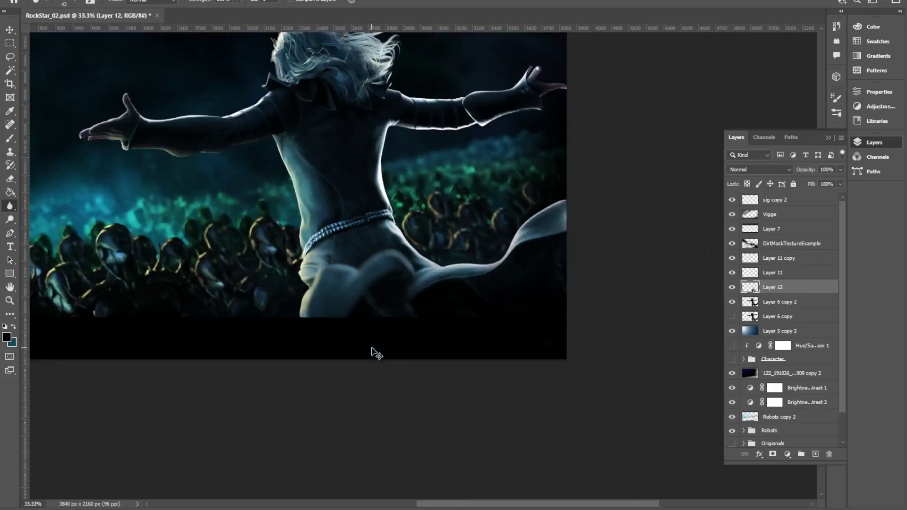
{"action": "left_click_drag", "start_coordinate": [273, 188], "coordinate": [409, 247]}
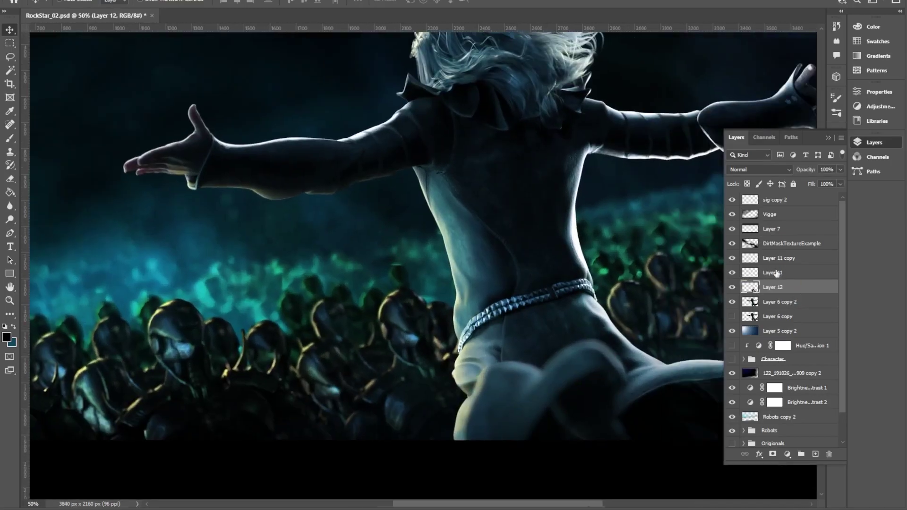
Compare the image without Layer 11 copy and Layer 11, then merge Layer 11 with Layer 12 in Screen blend mode.
{"action": "key", "text": "alt+period"}
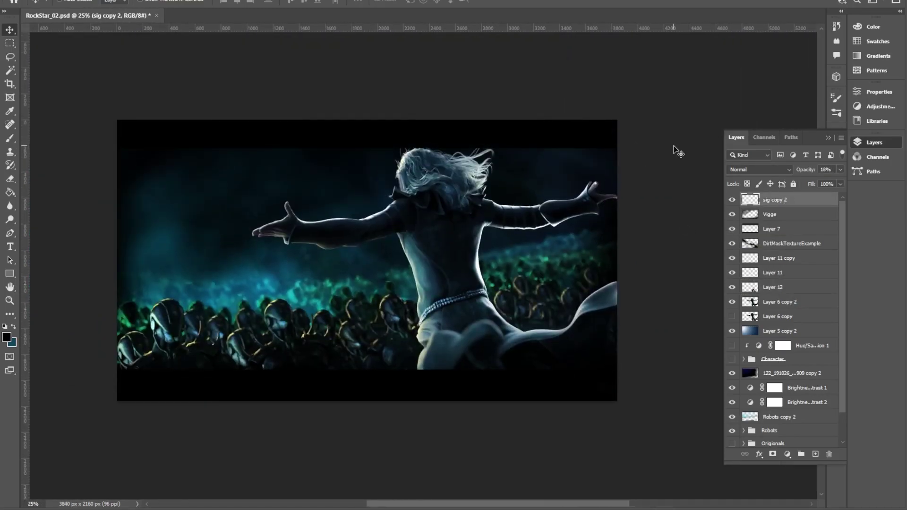
{"action": "key", "text": "ctrl+plus"}
{"action": "left_click", "coordinate": [732, 258]}
{"action": "left_click_drag", "start_coordinate": [733, 261], "coordinate": [732, 274]}
{"action": "left_click", "coordinate": [778, 274]}
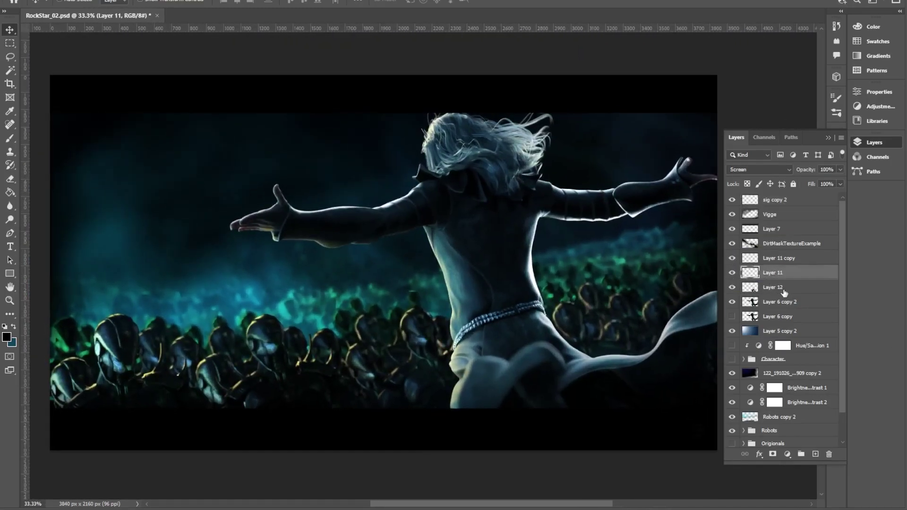
{"action": "left_click", "coordinate": [783, 288], "text": "shift"}
{"action": "key", "text": "ctrl+e"}
{"action": "left_click", "coordinate": [759, 169]}
{"action": "left_click", "coordinate": [755, 265]}
Erase the merged Layer 11 glow around the rock star's torso, hip and coat folds with a 369 px eraser at 100% opacity.
{"action": "key", "text": "e"}
{"action": "key", "text": "0"}
{"action": "left_click_drag", "start_coordinate": [437, 241], "coordinate": [449, 308]}
{"action": "left_click_drag", "start_coordinate": [546, 309], "coordinate": [563, 342]}
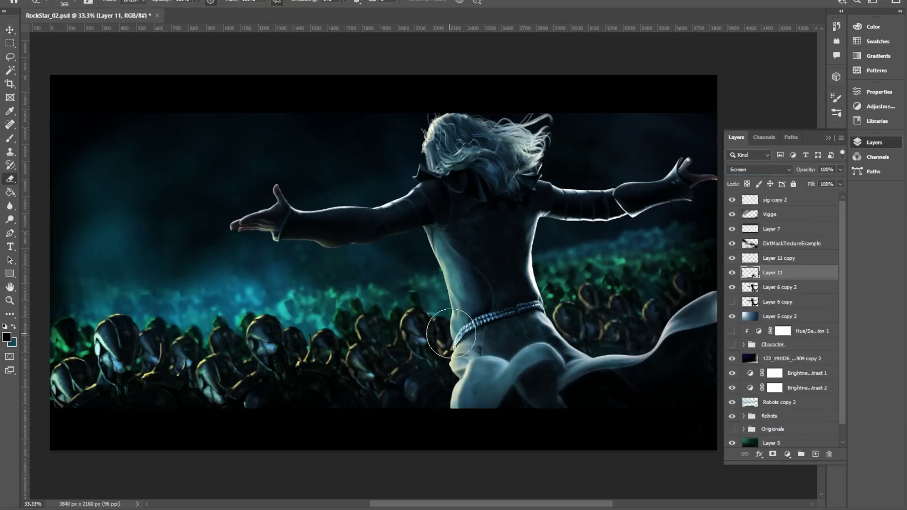
{"action": "mouse_move", "coordinate": [513, 364]}
{"action": "left_mouse_down"}
{"action": "mouse_move", "coordinate": [499, 402]}
{"action": "mouse_move", "coordinate": [551, 374]}
{"action": "left_mouse_up"}
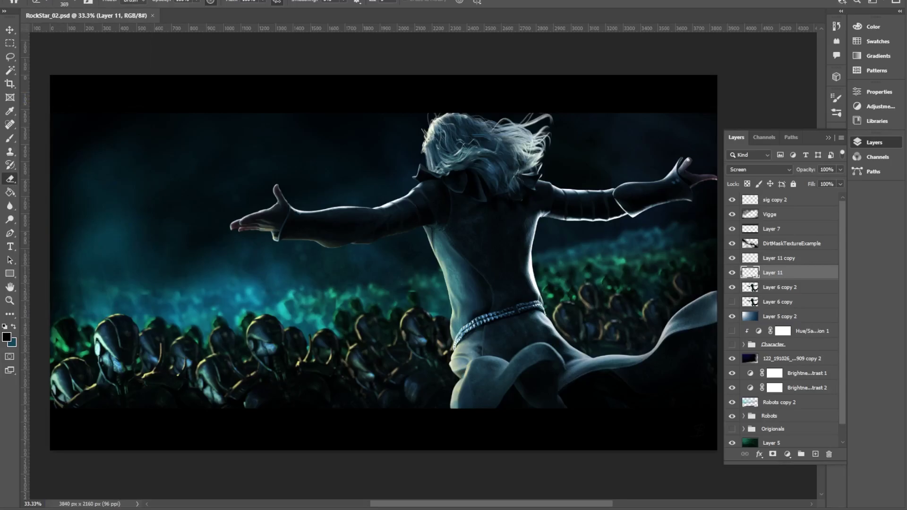
Create a new layer named Grade directly above the Vigge layer.
{"action": "left_click", "coordinate": [780, 213]}
{"action": "key", "text": "ctrl+shift+n"}
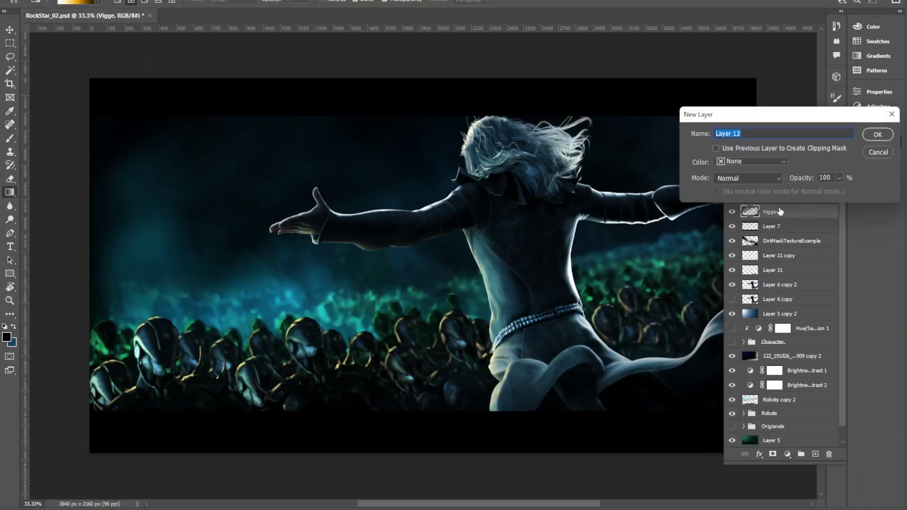
{"action": "type", "text": "Grade"}
{"action": "key", "text": "Return"}
Fill the Grade layer with the black-orange-yellow radial gradient and blend it in Soft Light at 65% opacity.
{"action": "left_click", "coordinate": [77, 3]}
{"action": "left_click", "coordinate": [612, 264]}
{"action": "double_click", "coordinate": [514, 264]}
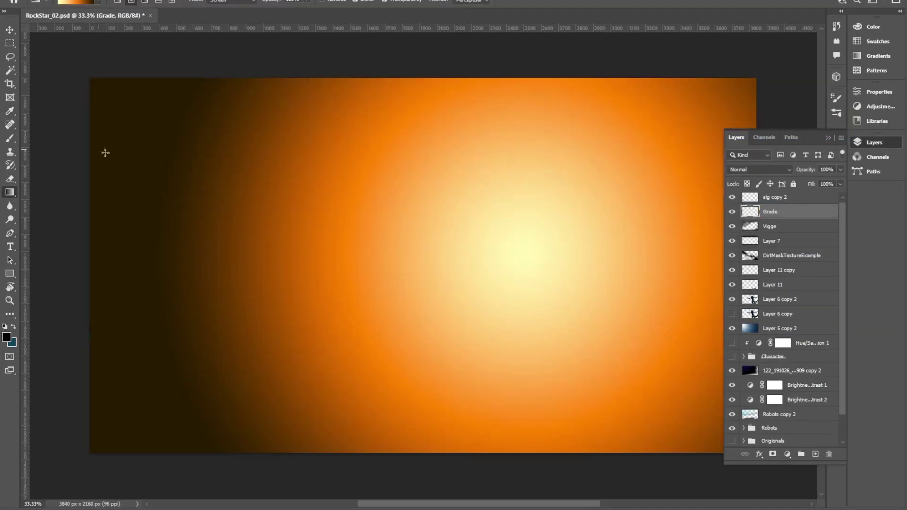
{"action": "key", "text": "shift+alt+s"}
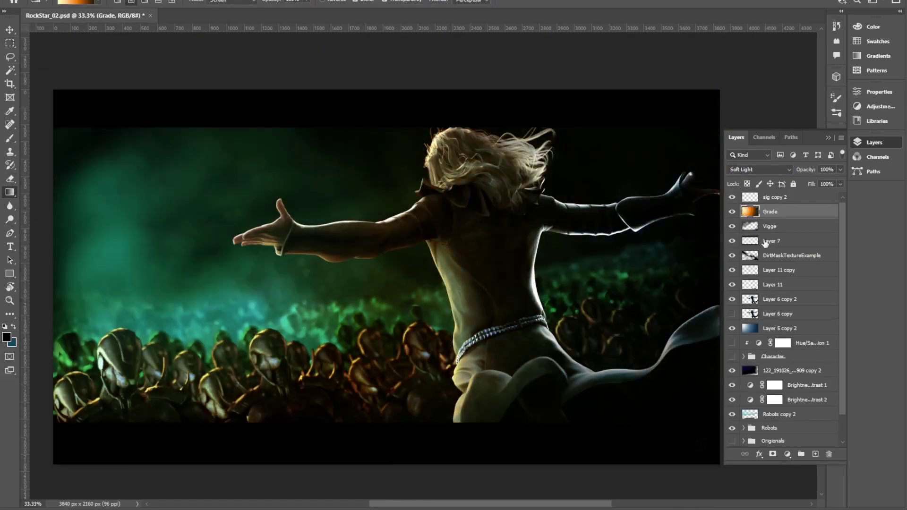
{"action": "left_click_drag", "start_coordinate": [841, 169], "coordinate": [825, 186]}
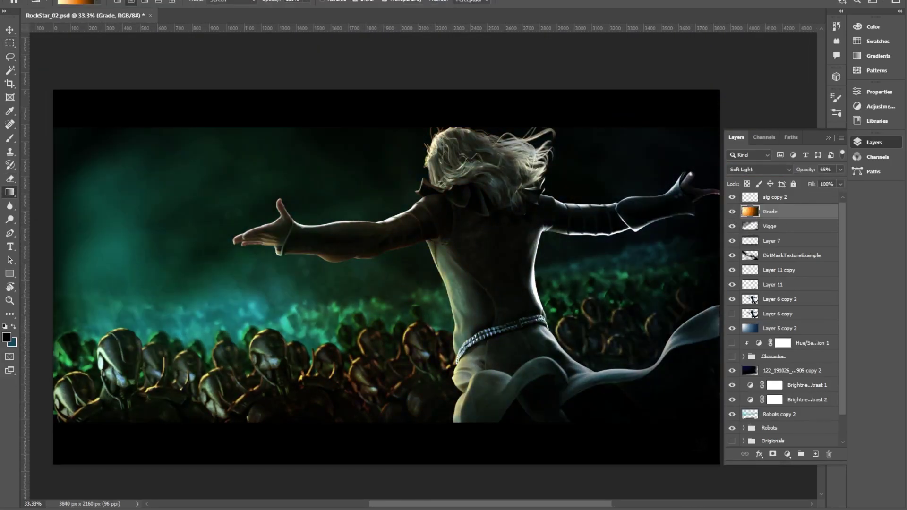
Duplicate all layers from Grade down to the lowest one and merge the duplicates into a single layer.
{"action": "scroll", "coordinate": [786, 202], "scroll_direction": "down", "scroll_amount": 1}
{"action": "left_click", "coordinate": [794, 441], "text": "shift"}
{"action": "key", "text": "ctrl+j"}
{"action": "key", "text": "ctrl+e"}
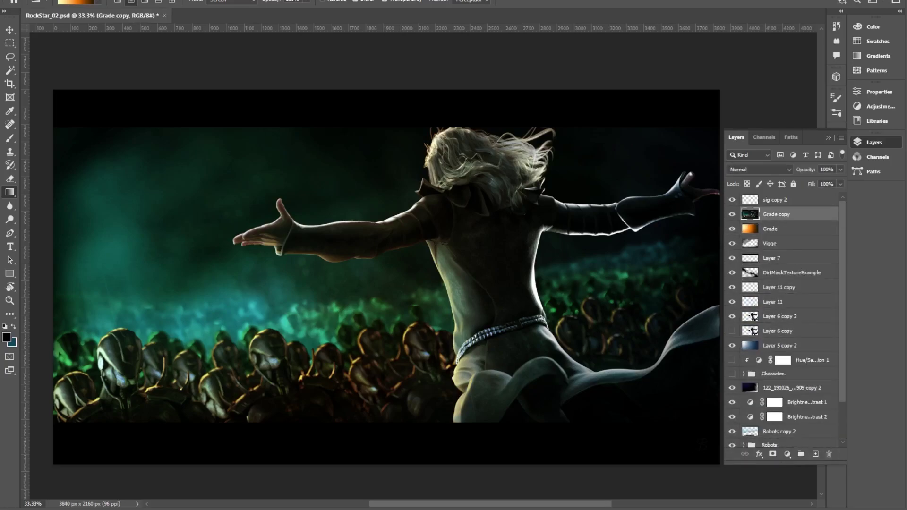